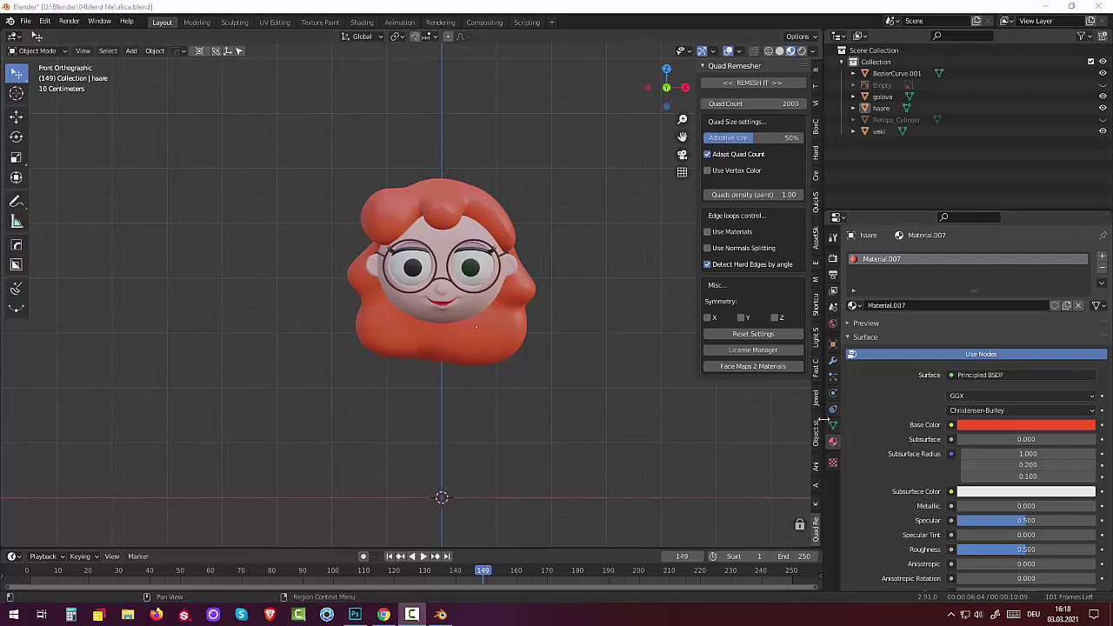
# Widen the viewport, unhide the Retopo_Cylinder bucket hat and raise it along Z.
pyautogui.moveTo(826, 424)
pyautogui.mouseDown()
pyautogui.moveTo(949, 426)
pyautogui.moveTo(924, 426)
pyautogui.mouseUp()
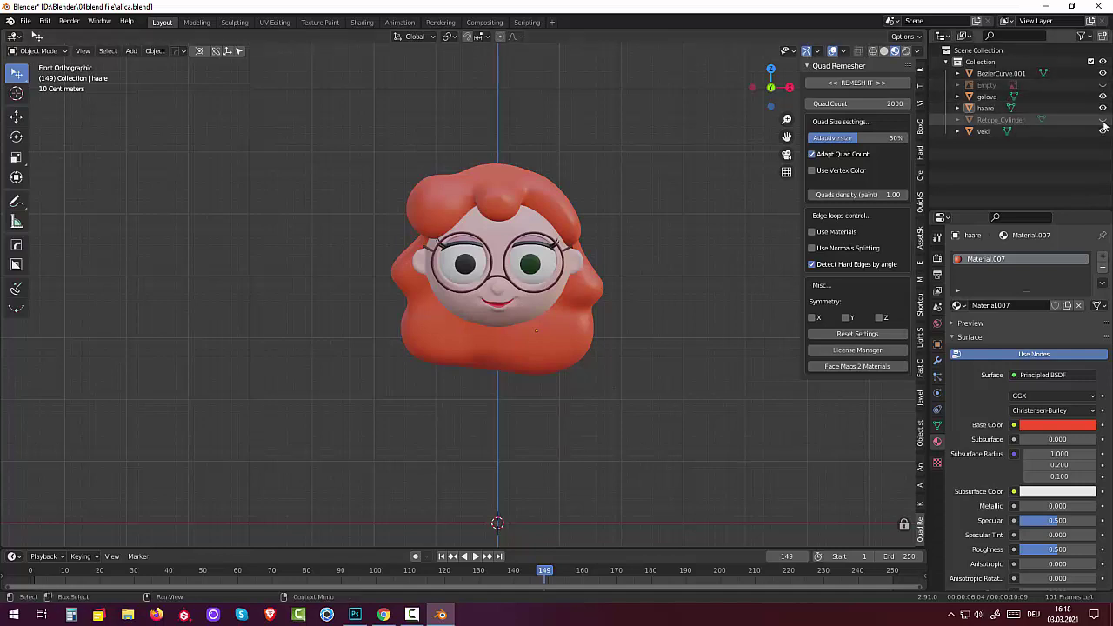
pyautogui.click(1102, 122)
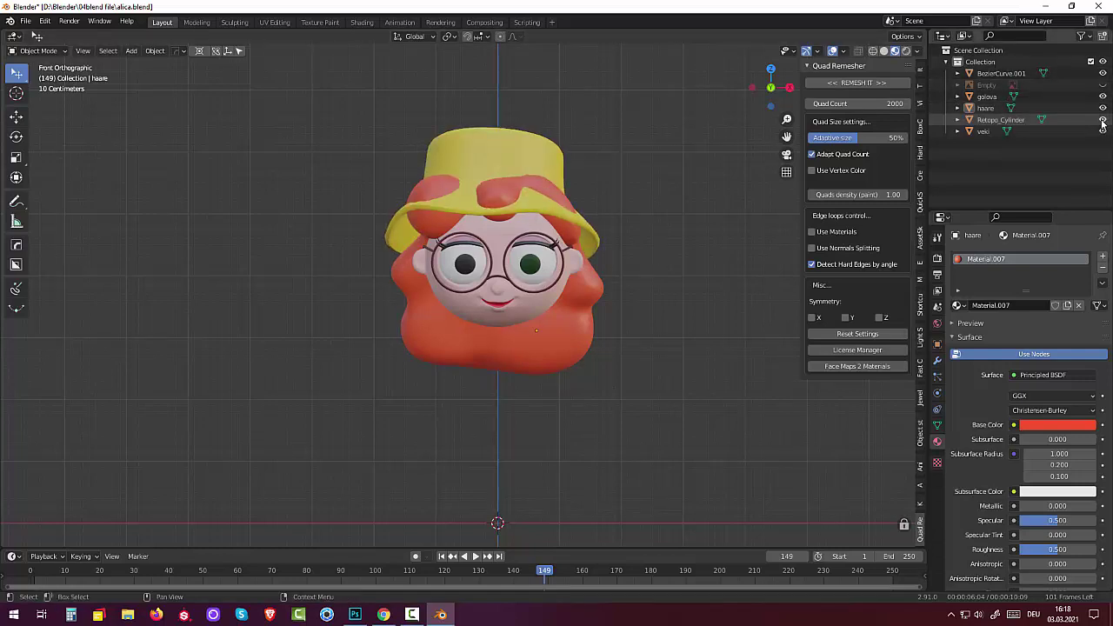
pyautogui.click(505, 169)
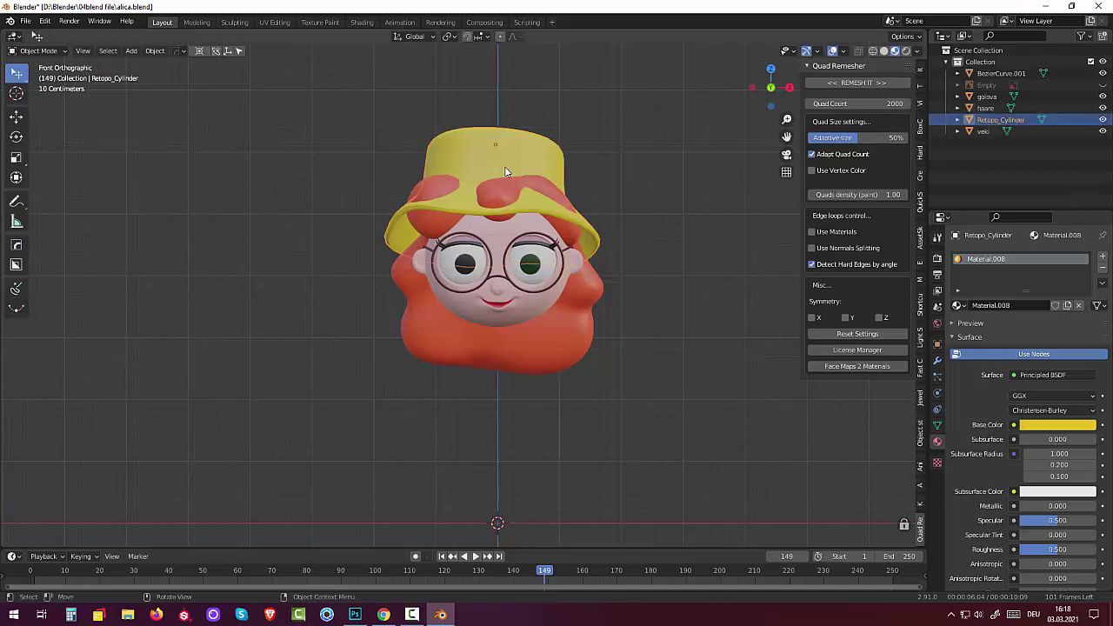
pyautogui.press('g')
pyautogui.press('z')
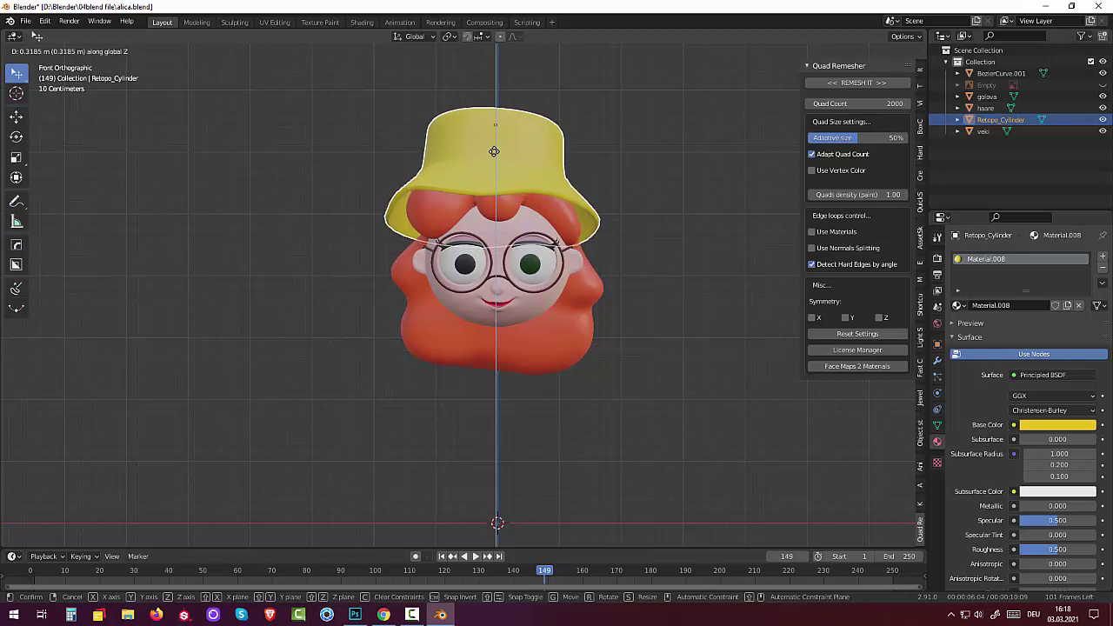
pyautogui.click(494, 151)
# Return to the front view and bring up the Add menu.
pyautogui.moveTo(718, 370)
pyautogui.mouseDown(button='middle')
pyautogui.moveTo(696, 335)
pyautogui.moveTo(704, 300)
pyautogui.moveTo(720, 318)
pyautogui.moveTo(700, 414)
pyautogui.moveTo(741, 397)
pyautogui.moveTo(721, 382)
pyautogui.mouseUp(button='middle')
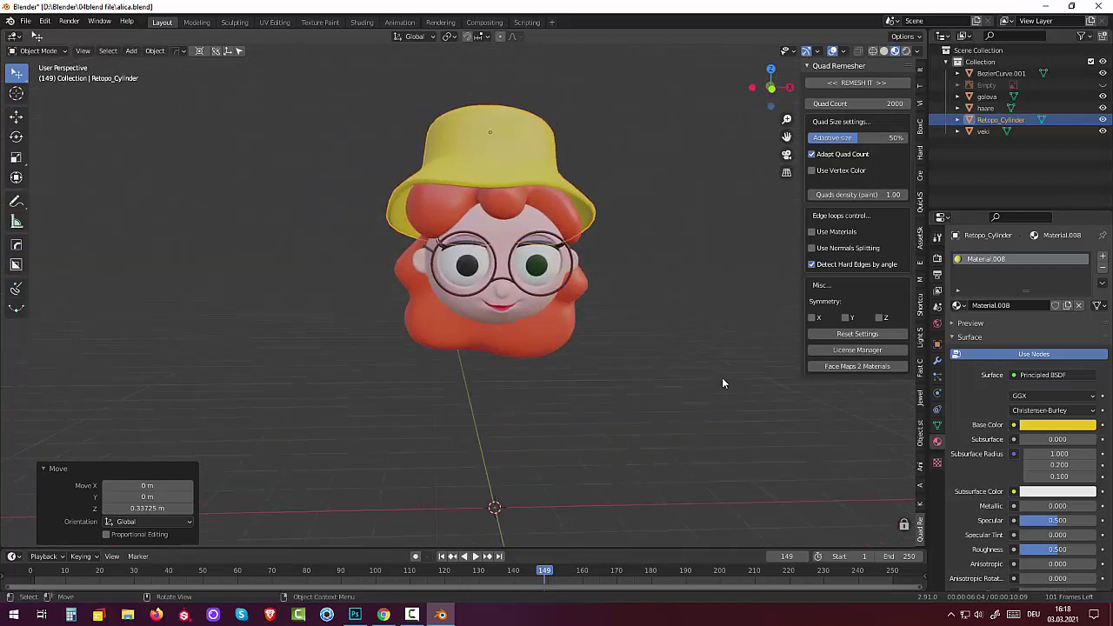
pyautogui.press('KP_1')
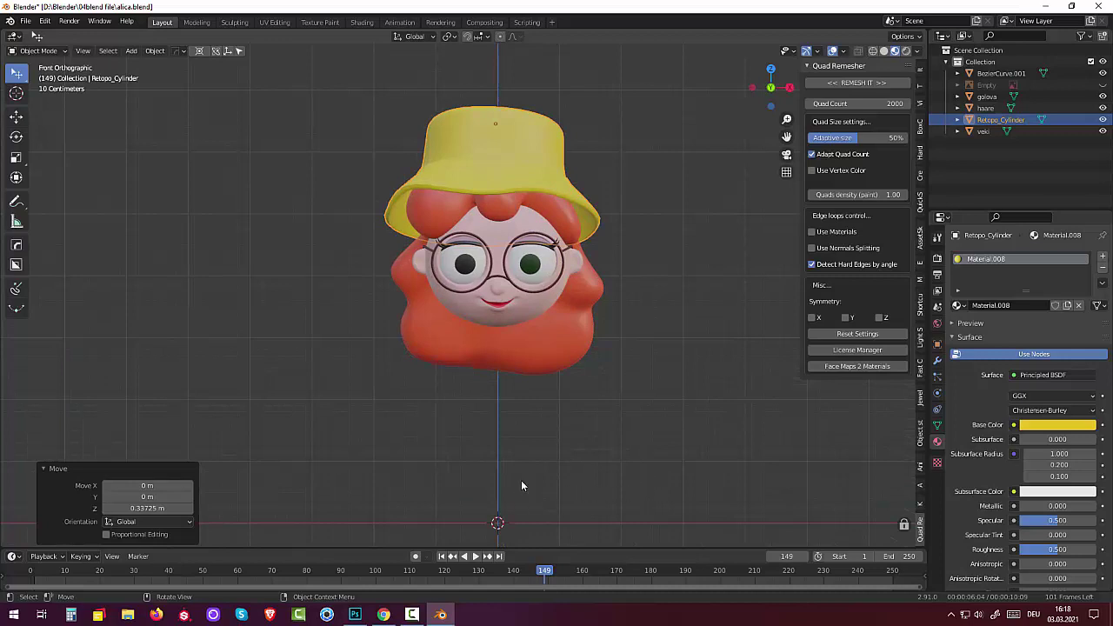
pyautogui.hotkey('shift', 'a')
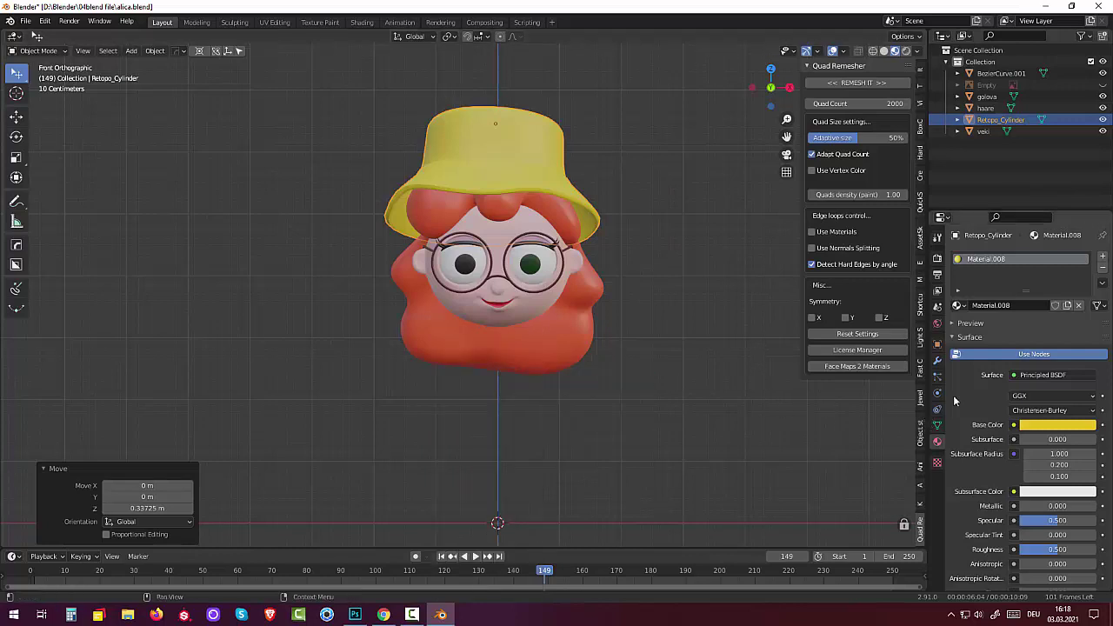
pyautogui.hotkey('shift', 'a')
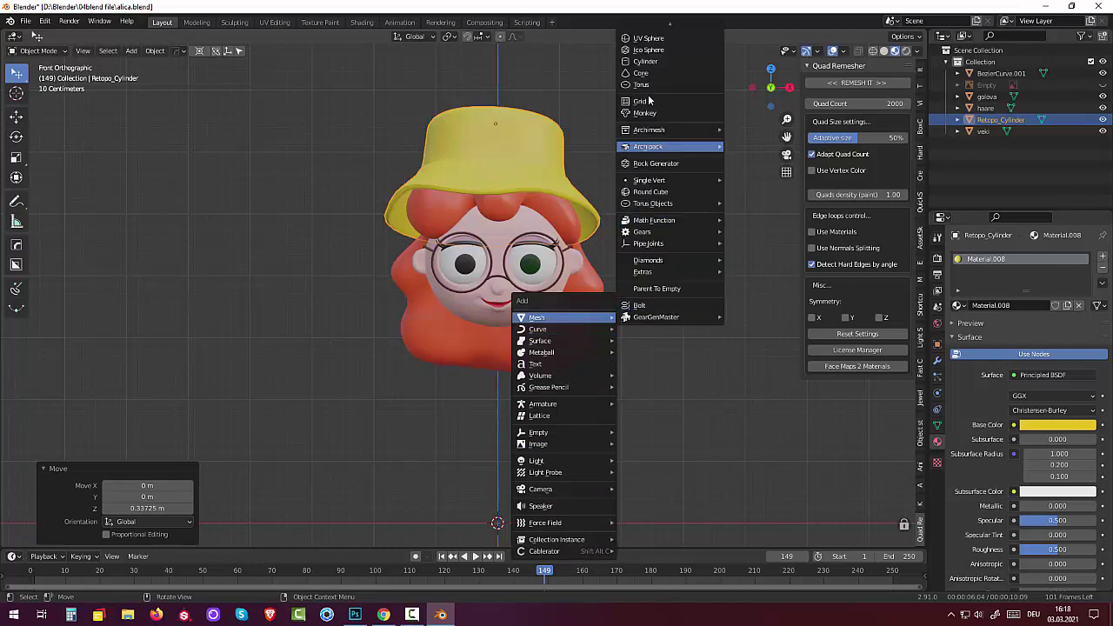
pyautogui.moveTo(538, 318)
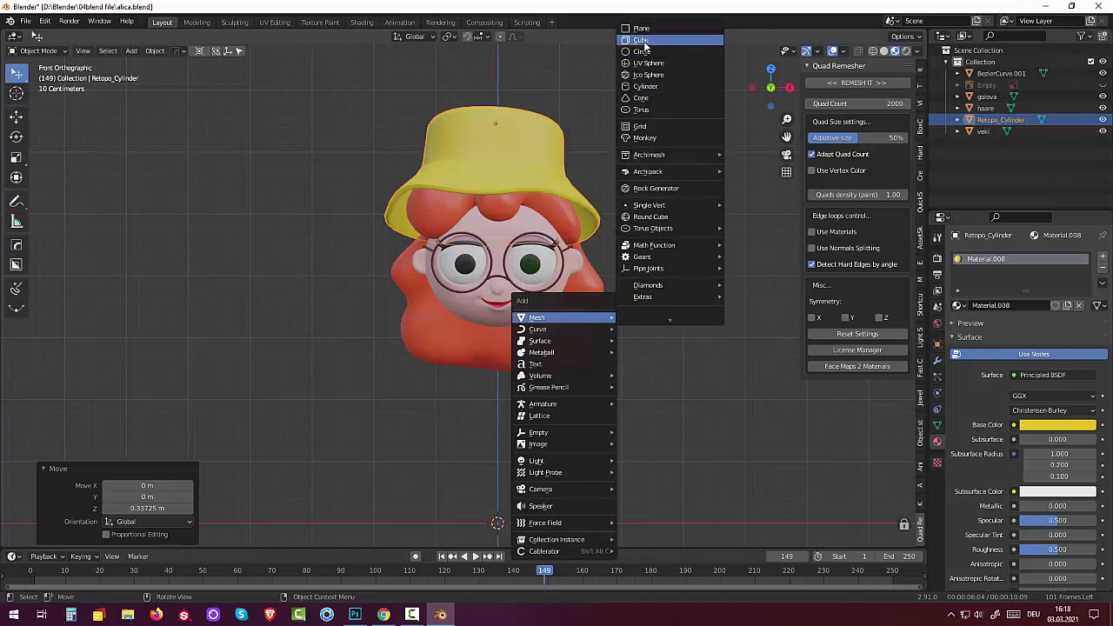
# Add a cube and give it a Subdivision Surface modifier at viewport level 2.
pyautogui.click(644, 41)
pyautogui.scroll(-4, 581, 452)
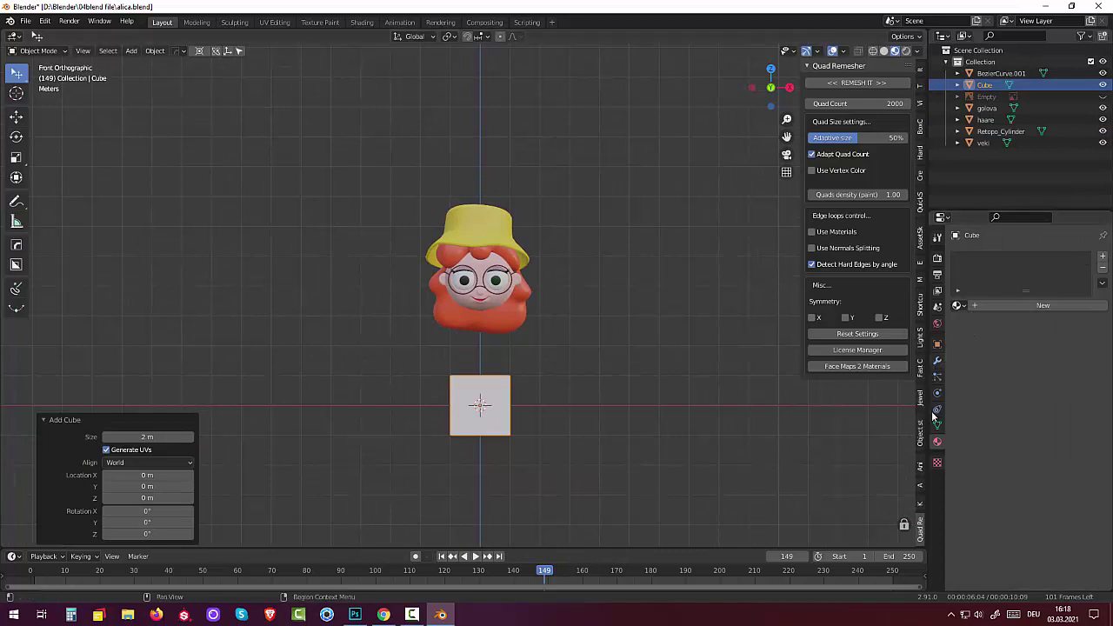
pyautogui.click(938, 361)
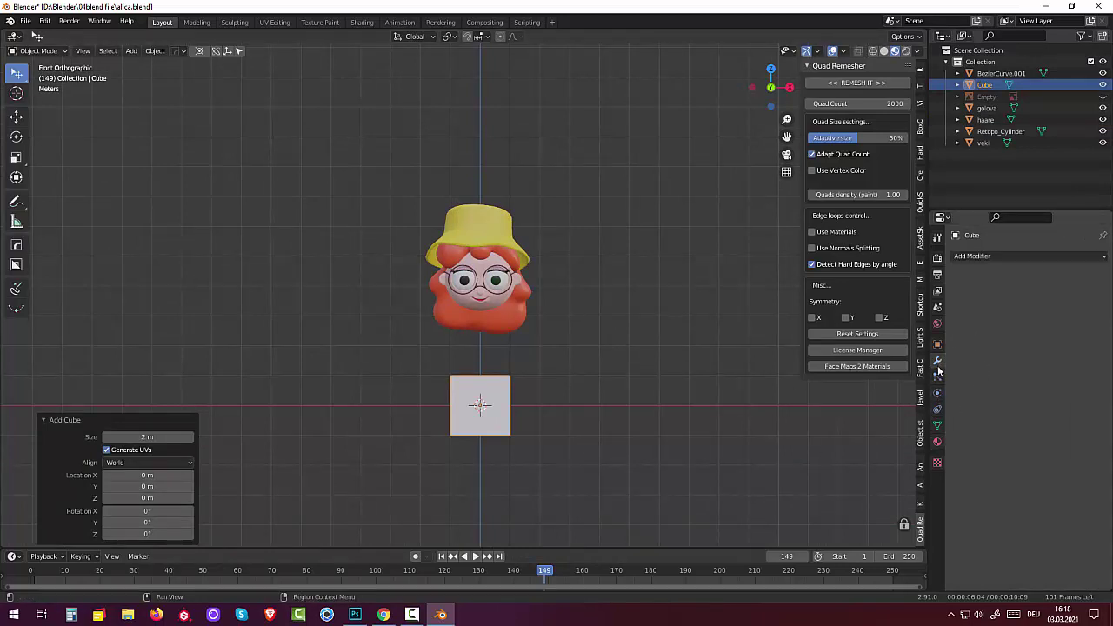
pyautogui.click(978, 258)
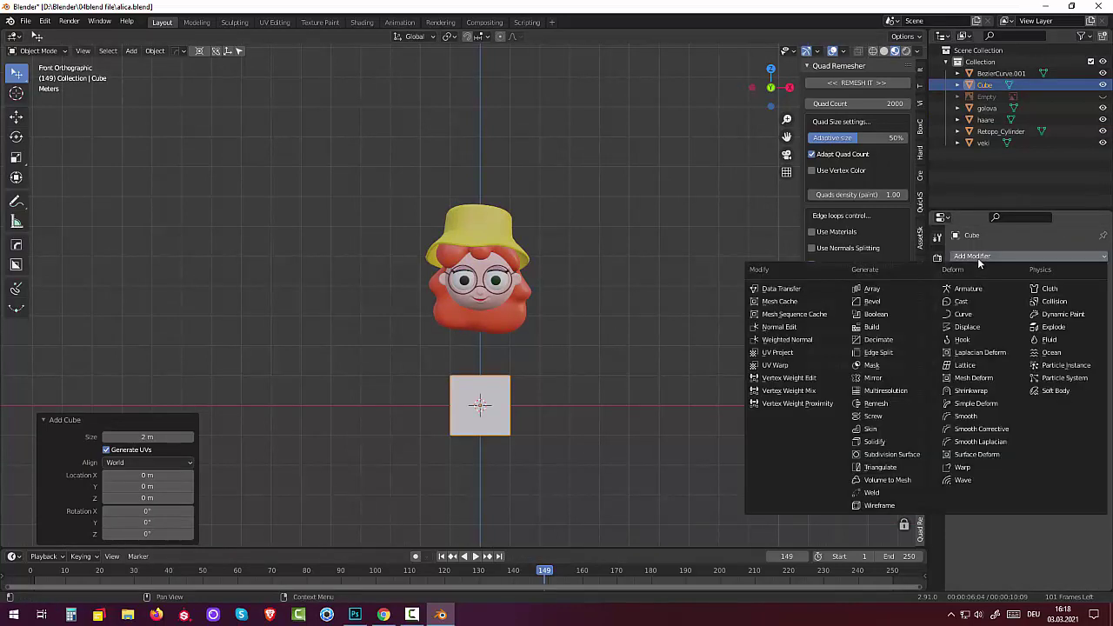
pyautogui.click(902, 455)
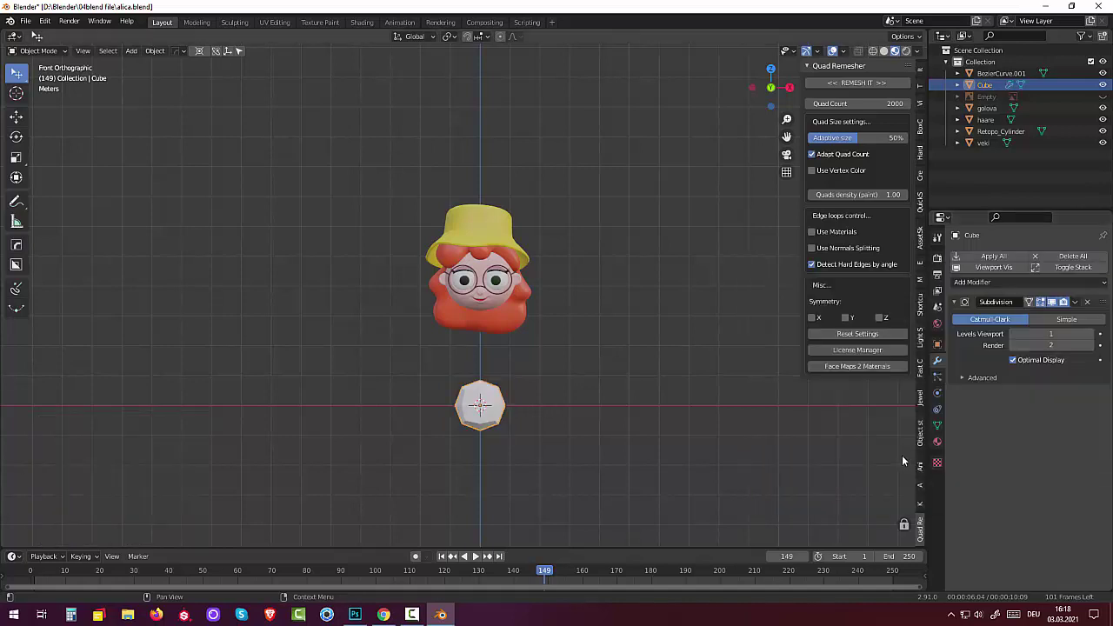
pyautogui.click(1090, 335)
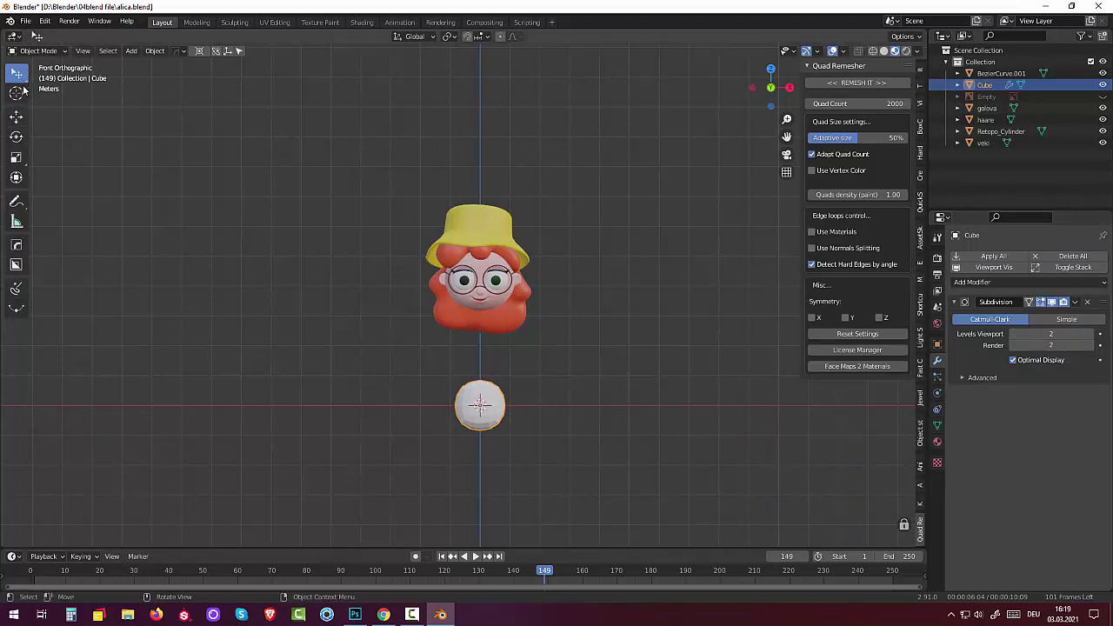
pyautogui.click(44, 52)
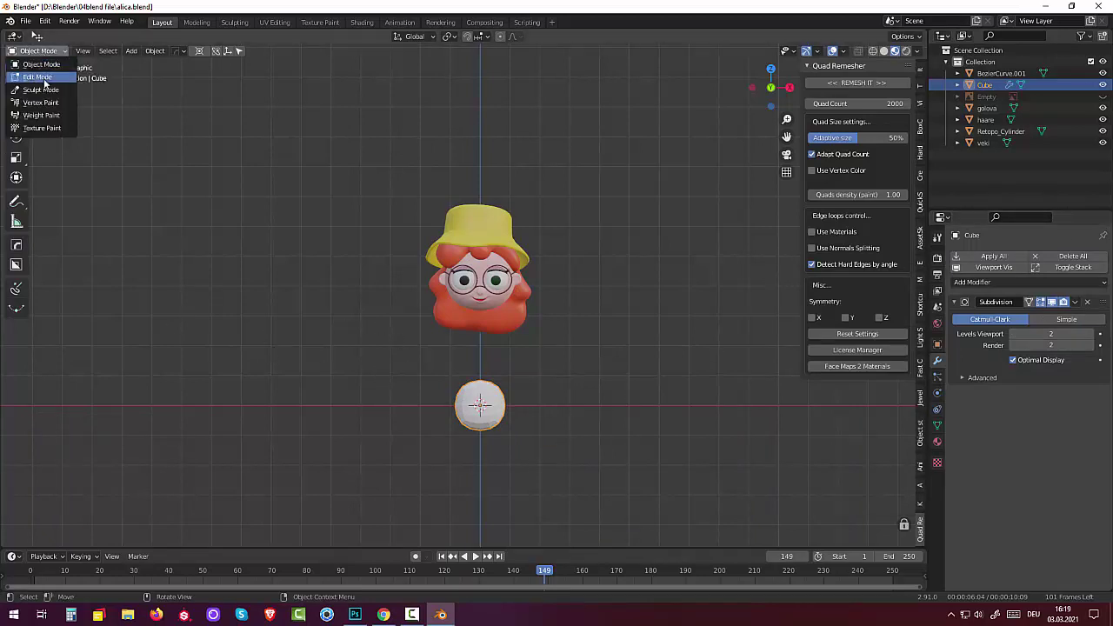
# In Edit Mode, raise the cube's top along Z toward the head.
pyautogui.click(46, 80)
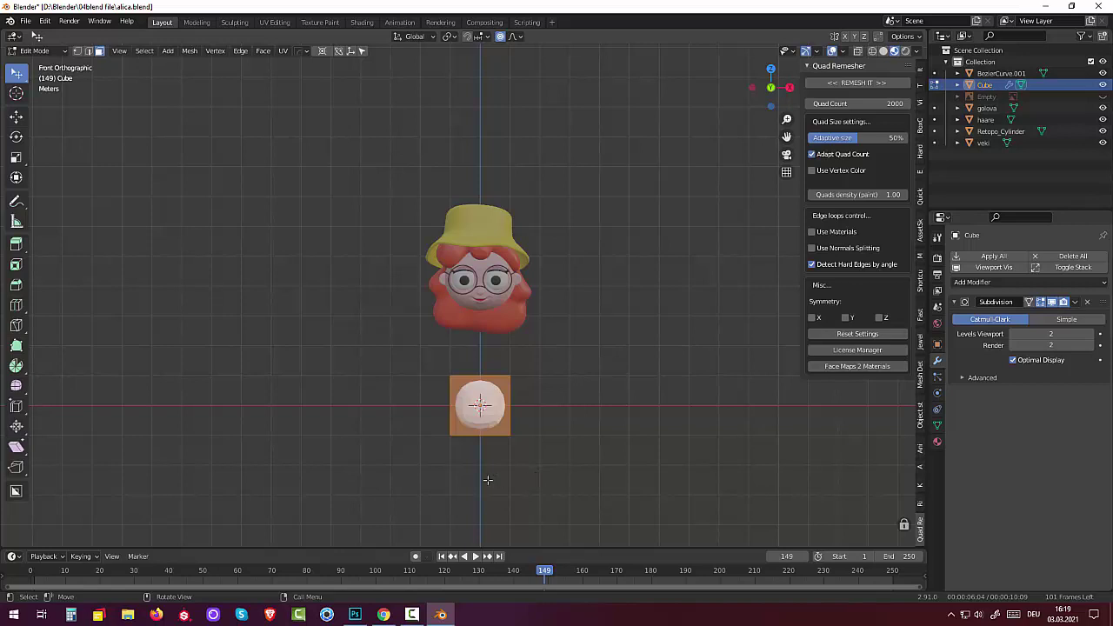
pyautogui.press('g')
pyautogui.press('z')
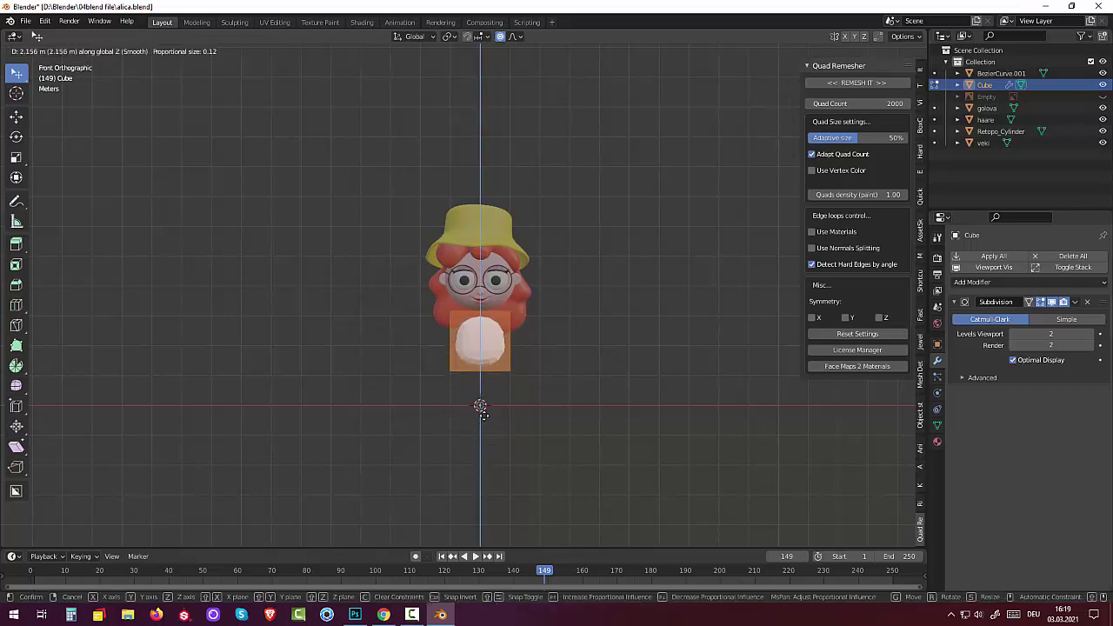
pyautogui.click(481, 409)
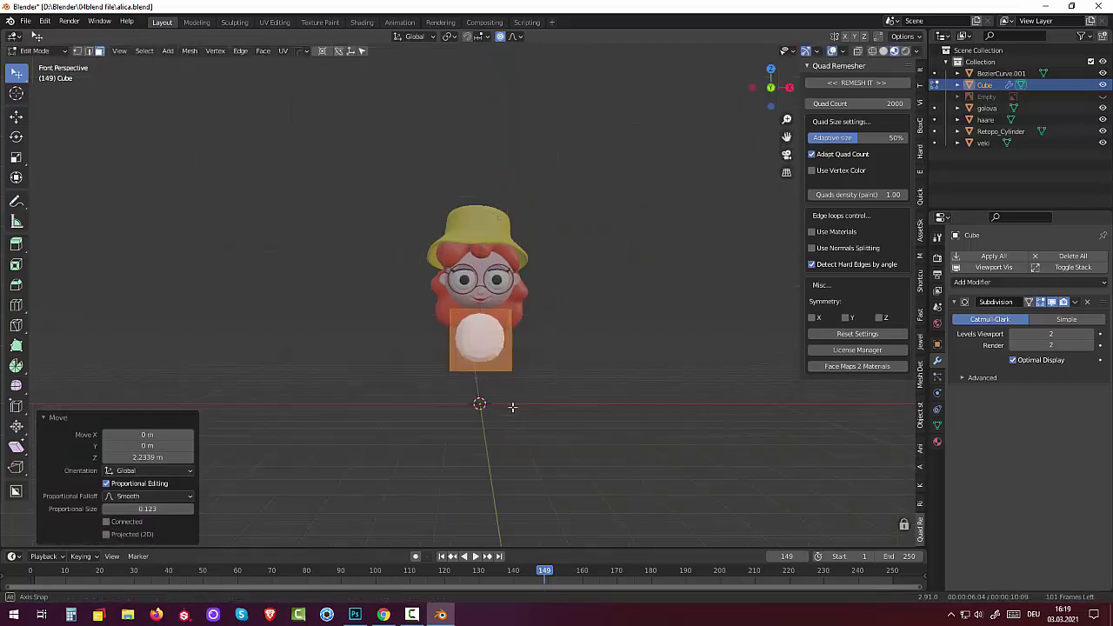
pyautogui.moveTo(512, 405)
pyautogui.mouseDown(button='middle')
pyautogui.moveTo(487, 374)
pyautogui.moveTo(561, 450)
pyautogui.mouseUp(button='middle')
# Lower the cube's bottom face along Z and widen it to 1.432.
pyautogui.click(486, 372)
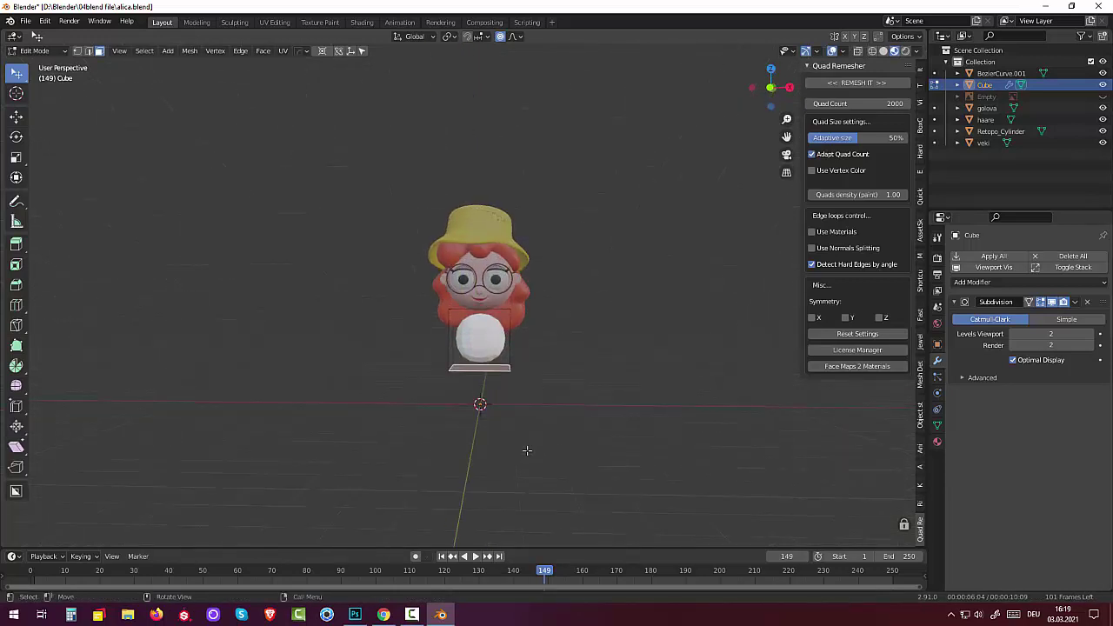
pyautogui.press('g')
pyautogui.press('z')
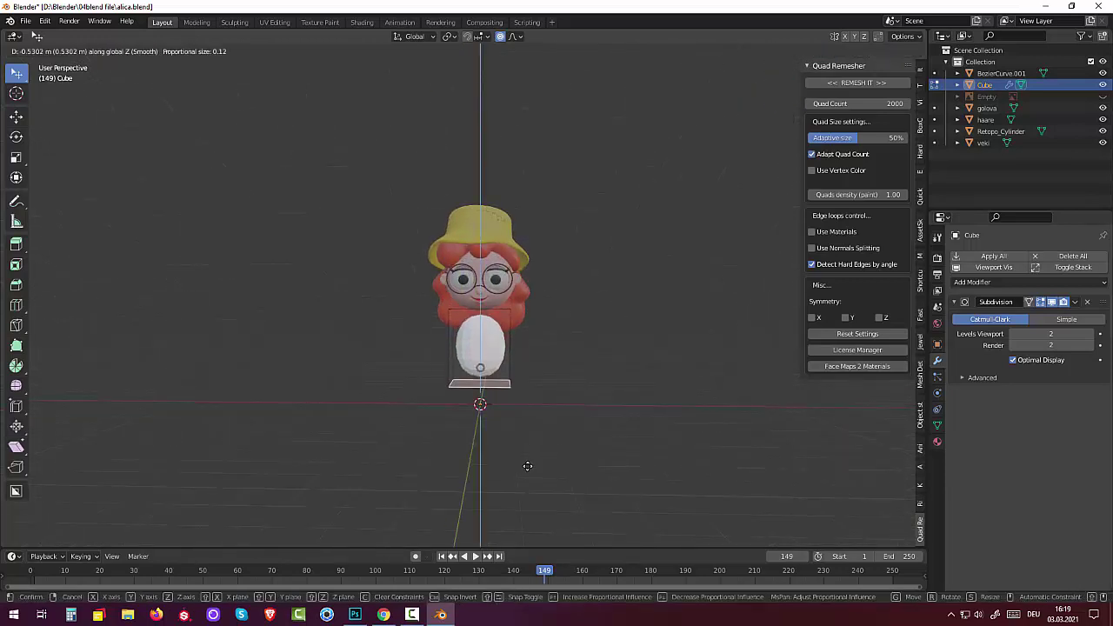
pyautogui.click(526, 463)
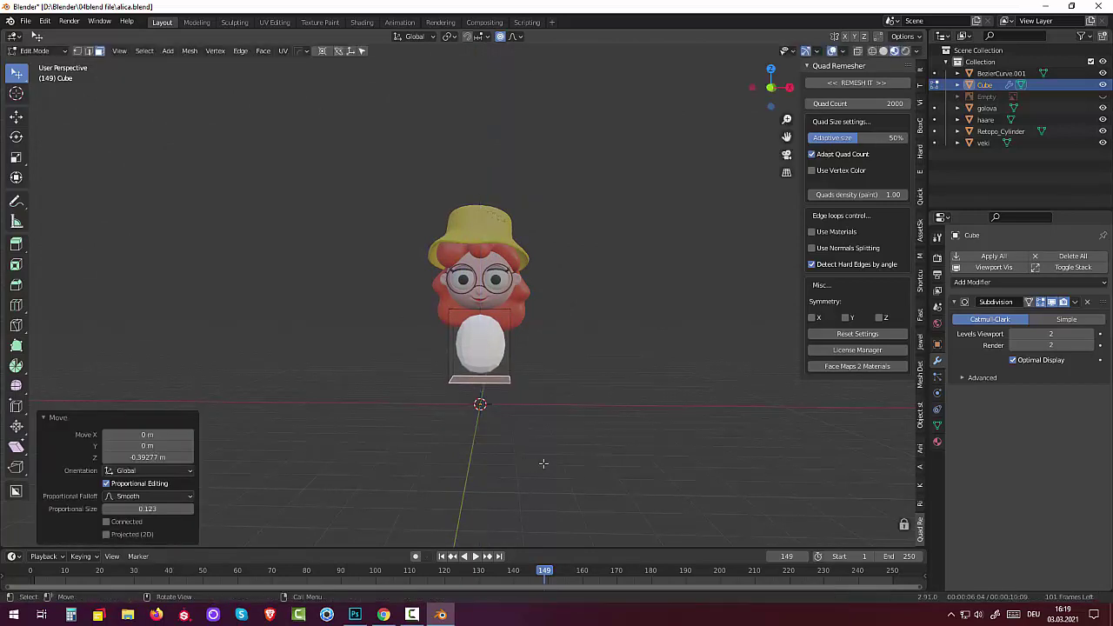
pyautogui.press('s')
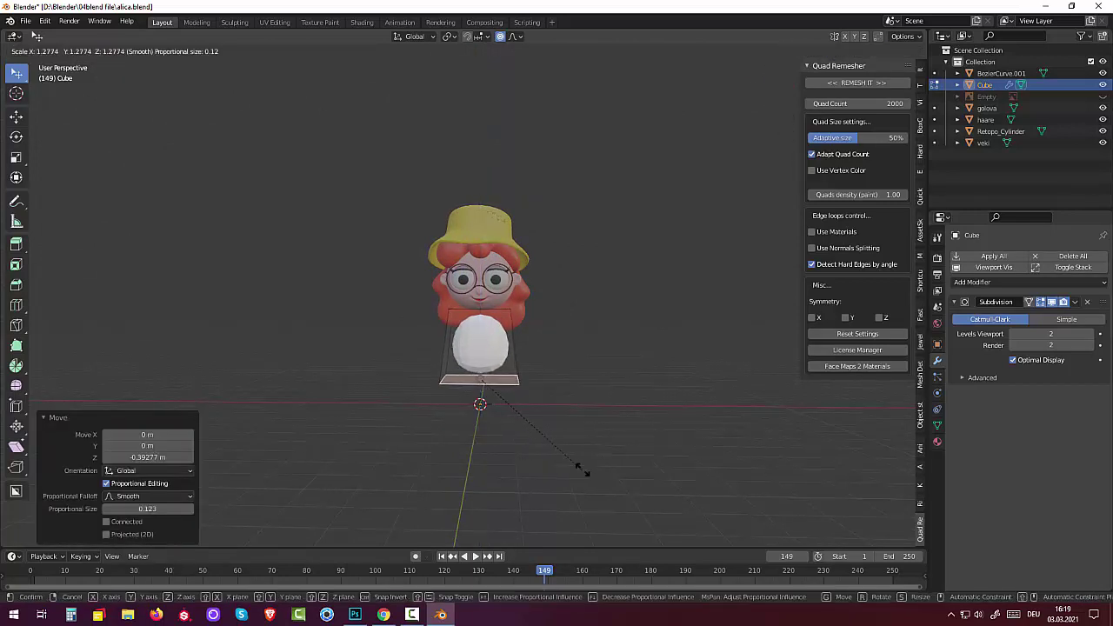
pyautogui.click(608, 467)
pyautogui.moveTo(633, 431)
pyautogui.mouseDown(button='middle')
pyautogui.moveTo(594, 437)
pyautogui.moveTo(472, 416)
pyautogui.moveTo(544, 409)
pyautogui.moveTo(636, 433)
pyautogui.mouseUp(button='middle')
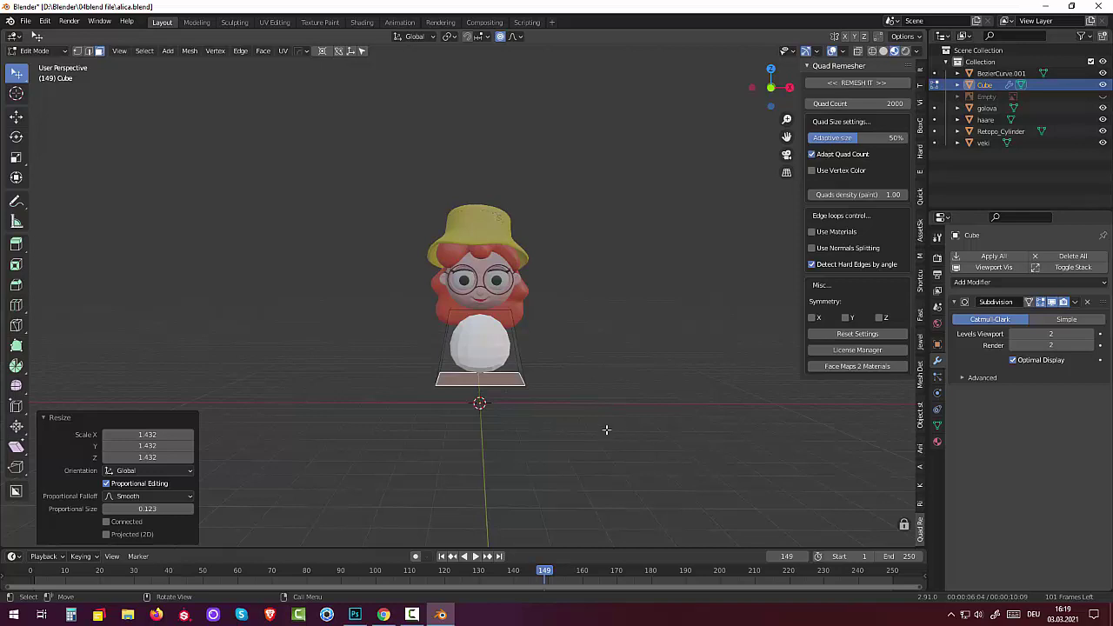
pyautogui.moveTo(606, 429); pyautogui.dragTo(604, 421, button='middle')
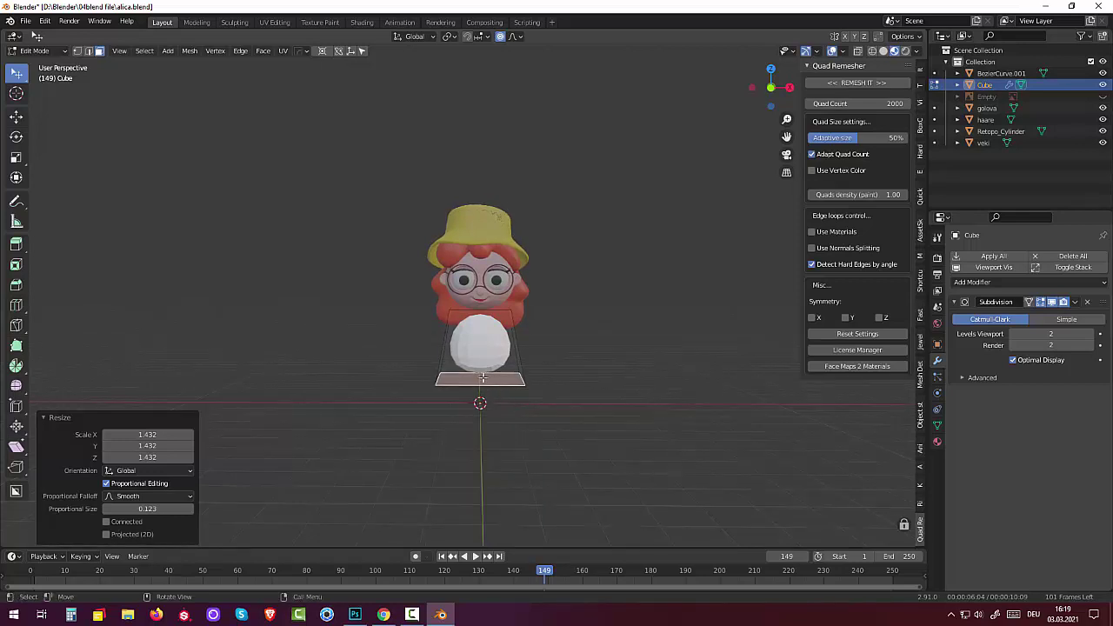
pyautogui.click(439, 354)
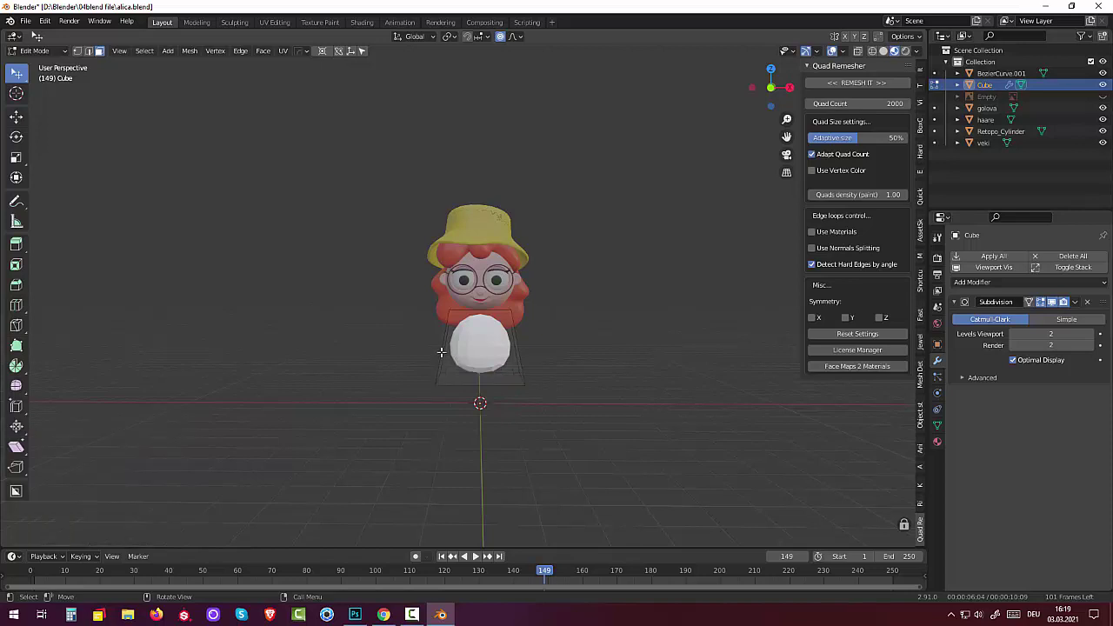
pyautogui.moveTo(524, 371); pyautogui.dragTo(686, 367, button='middle')
pyautogui.moveTo(613, 389); pyautogui.dragTo(269, 373, button='middle')
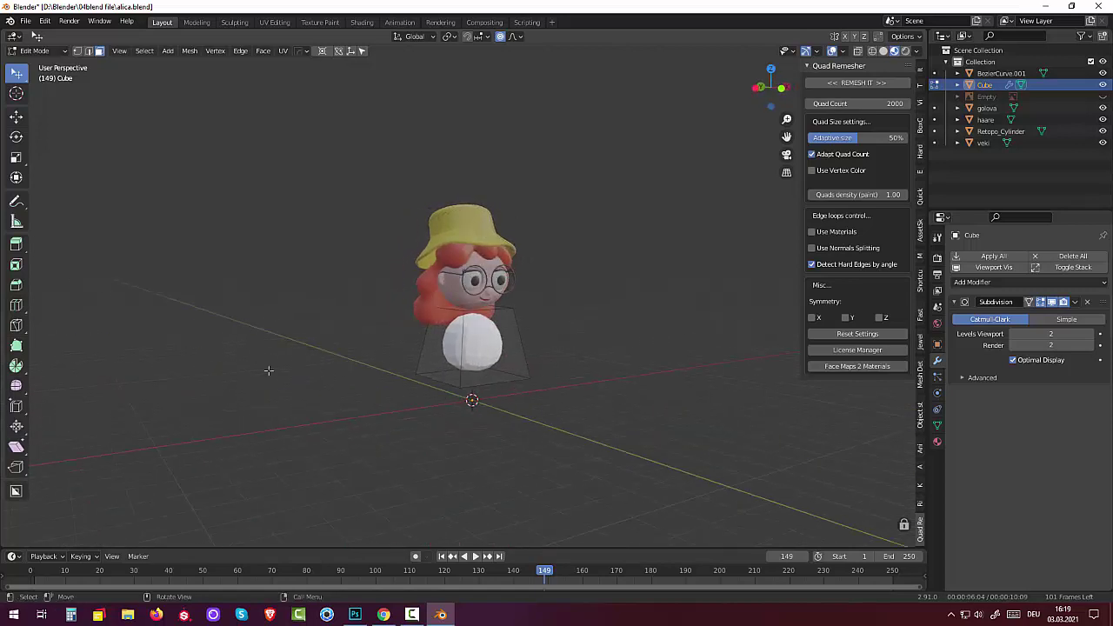
pyautogui.click(45, 54)
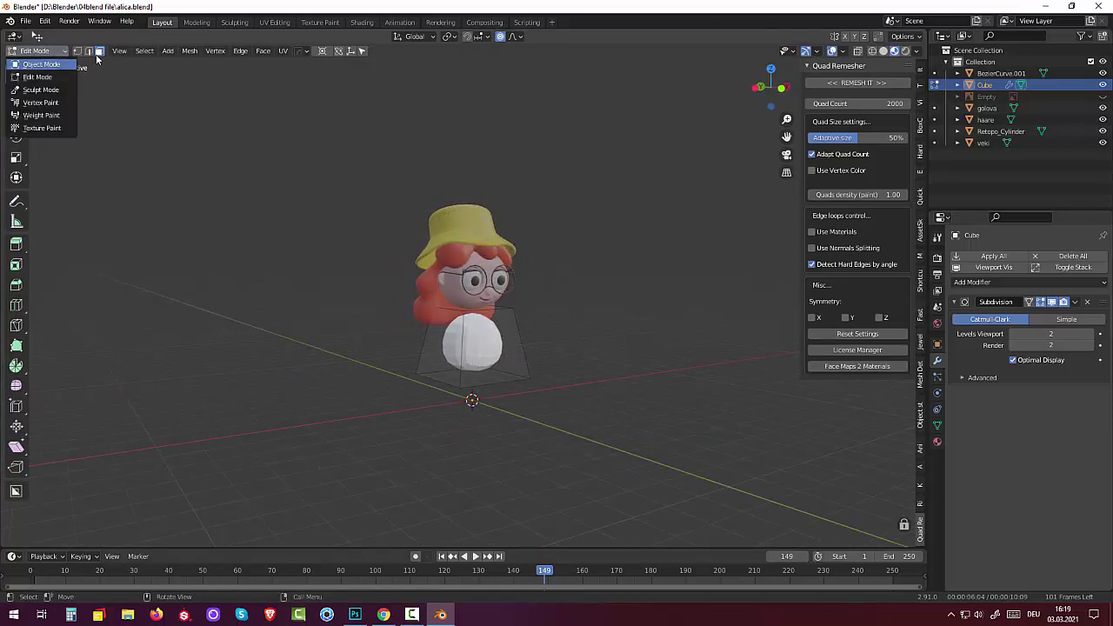
# Select the body's side face and scale it to 0.756 along Y.
pyautogui.click(479, 341)
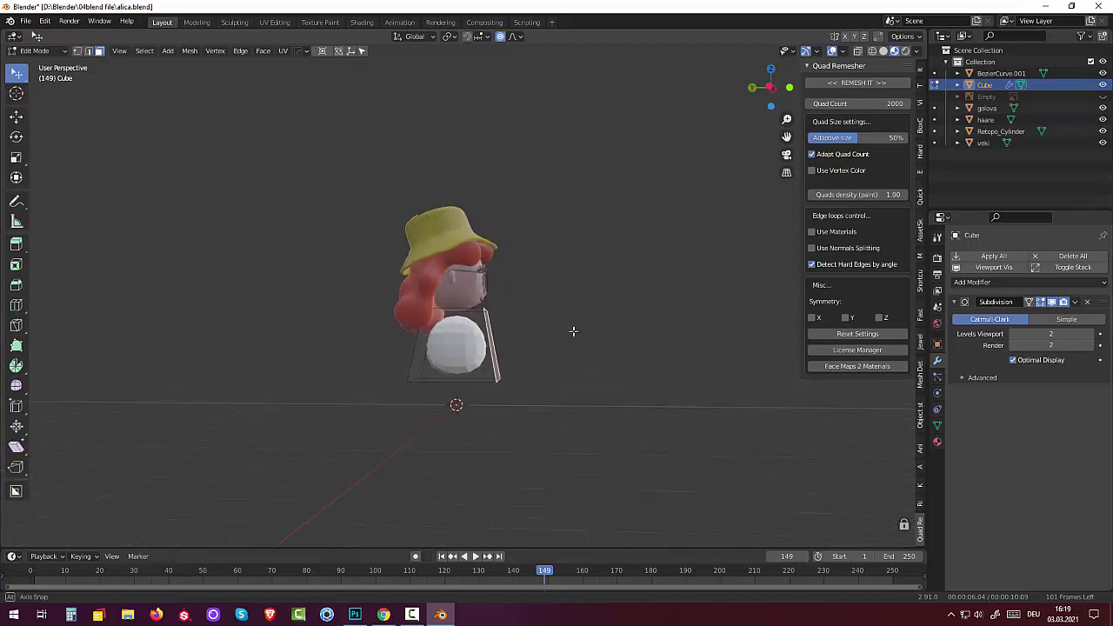
pyautogui.moveTo(479, 342)
pyautogui.mouseDown(button='middle')
pyautogui.moveTo(401, 362)
pyautogui.moveTo(561, 362)
pyautogui.mouseUp(button='middle')
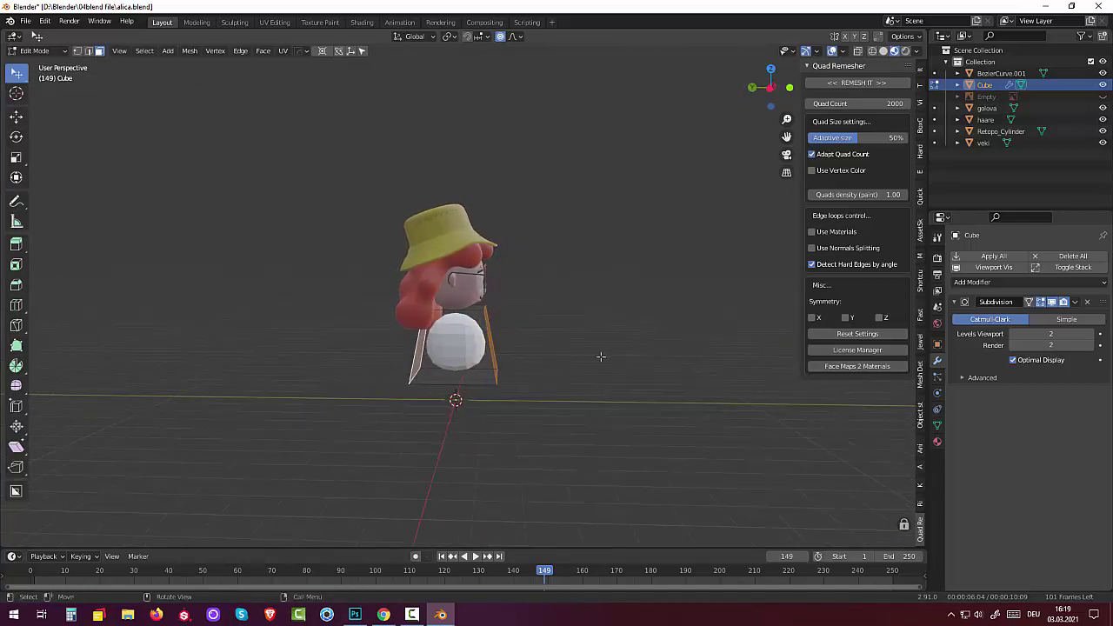
pyautogui.press('s')
pyautogui.press('y')
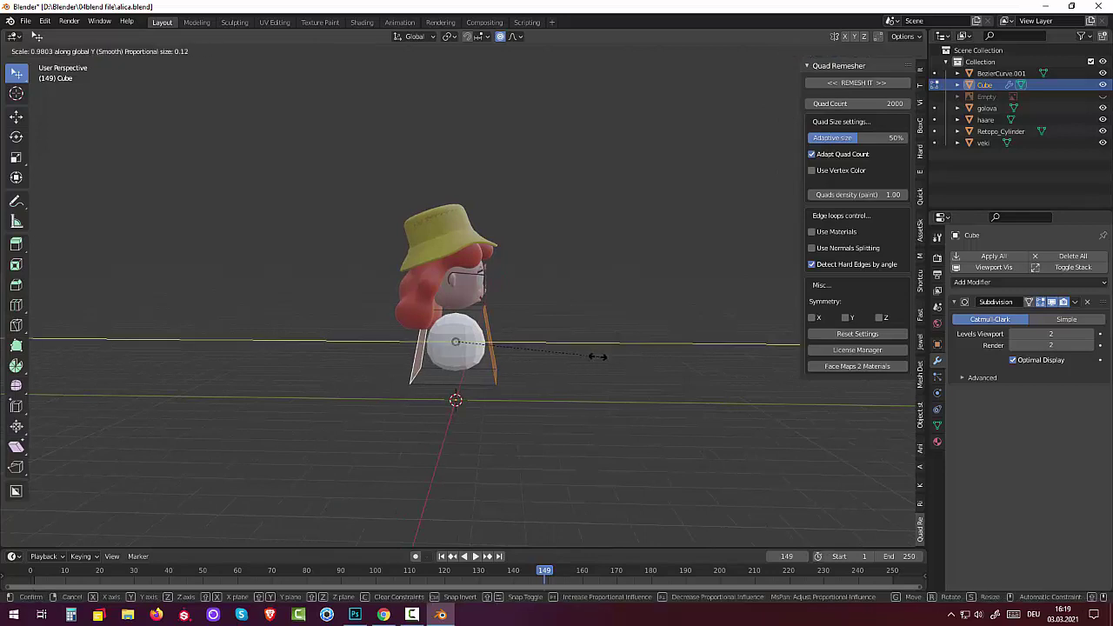
pyautogui.click(564, 352)
pyautogui.moveTo(564, 352)
pyautogui.mouseDown(button='middle')
pyautogui.moveTo(310, 347)
pyautogui.moveTo(390, 338)
pyautogui.moveTo(462, 354)
pyautogui.moveTo(452, 349)
pyautogui.mouseUp(button='middle')
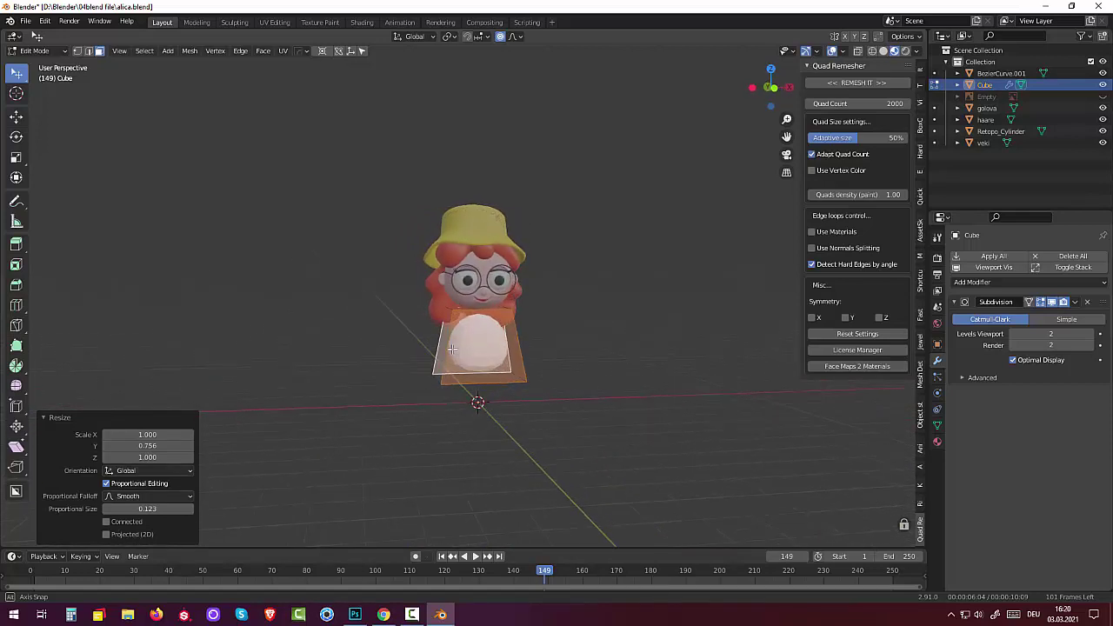
pyautogui.click(597, 369)
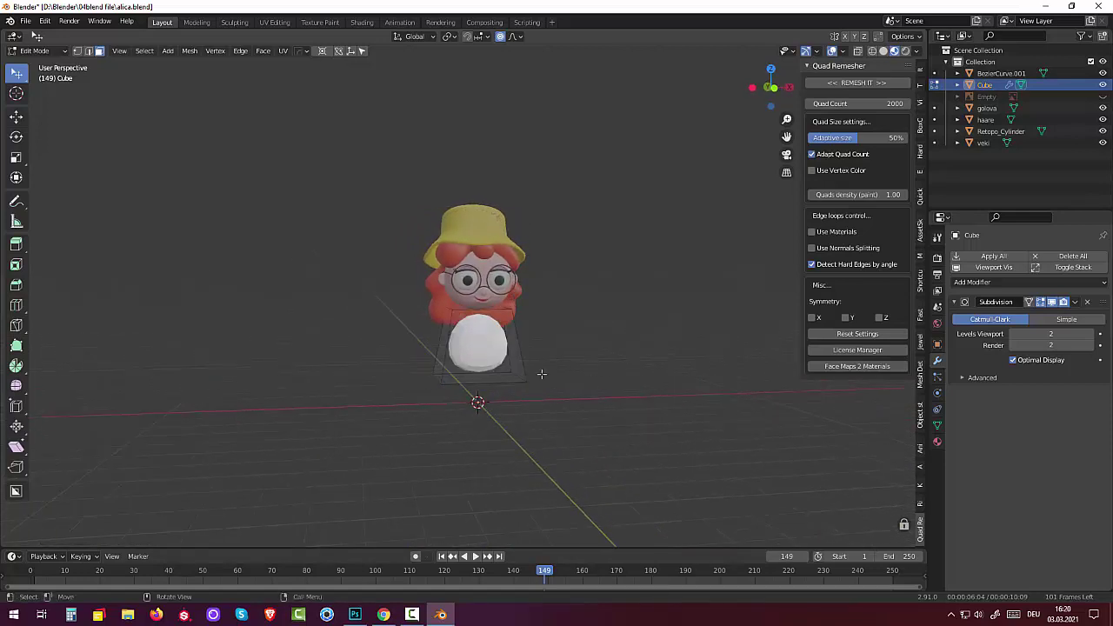
# Return to Object Mode and slightly rescale the white body.
pyautogui.click(38, 50)
pyautogui.click(36, 62)
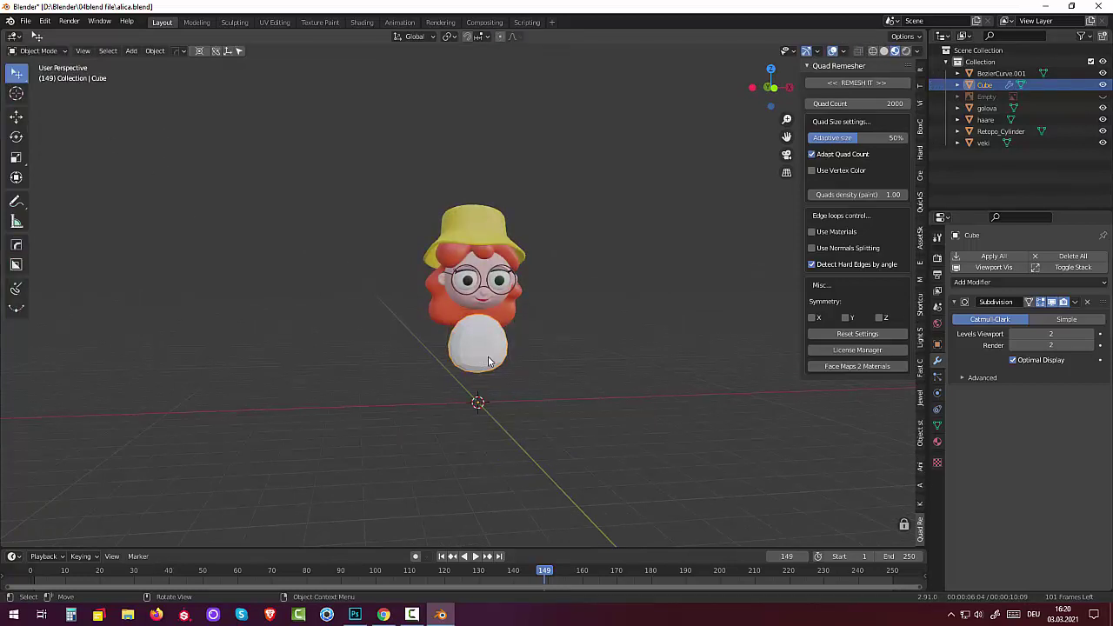
pyautogui.moveTo(566, 373); pyautogui.dragTo(560, 374, button='middle')
pyautogui.press('s')
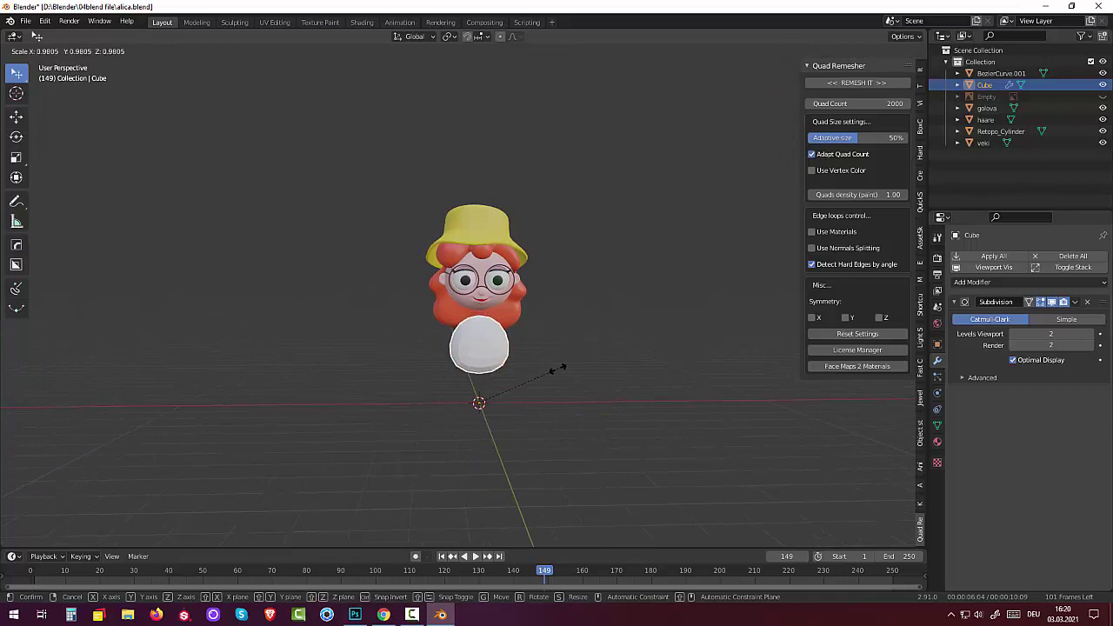
pyautogui.click(560, 369)
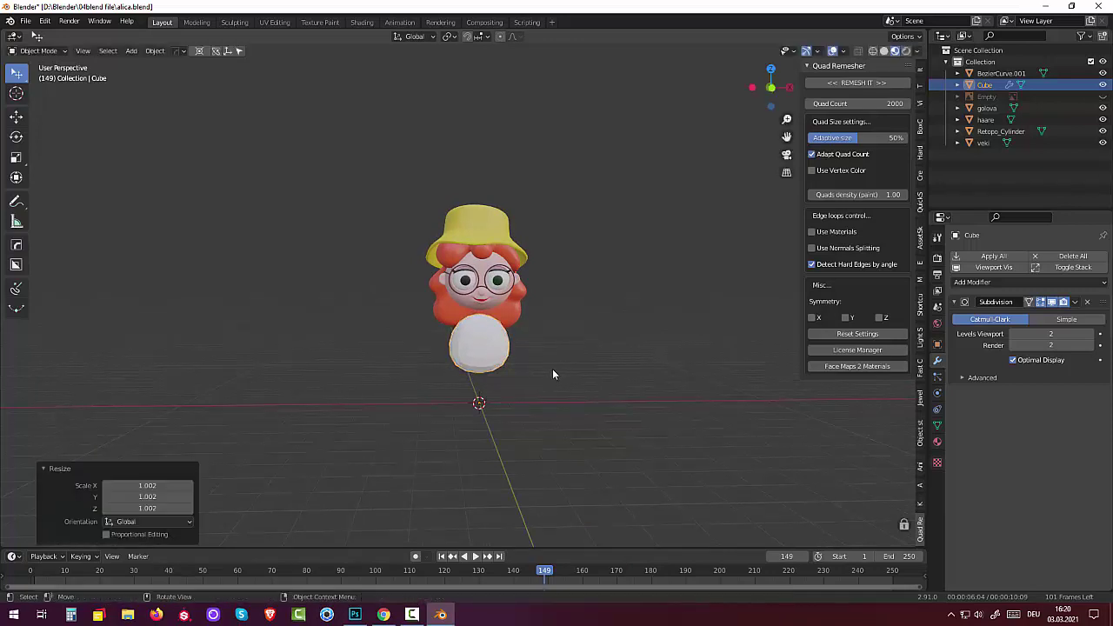
pyautogui.moveTo(552, 369)
pyautogui.mouseDown(button='middle')
pyautogui.moveTo(645, 376)
pyautogui.moveTo(509, 386)
pyautogui.mouseUp(button='middle')
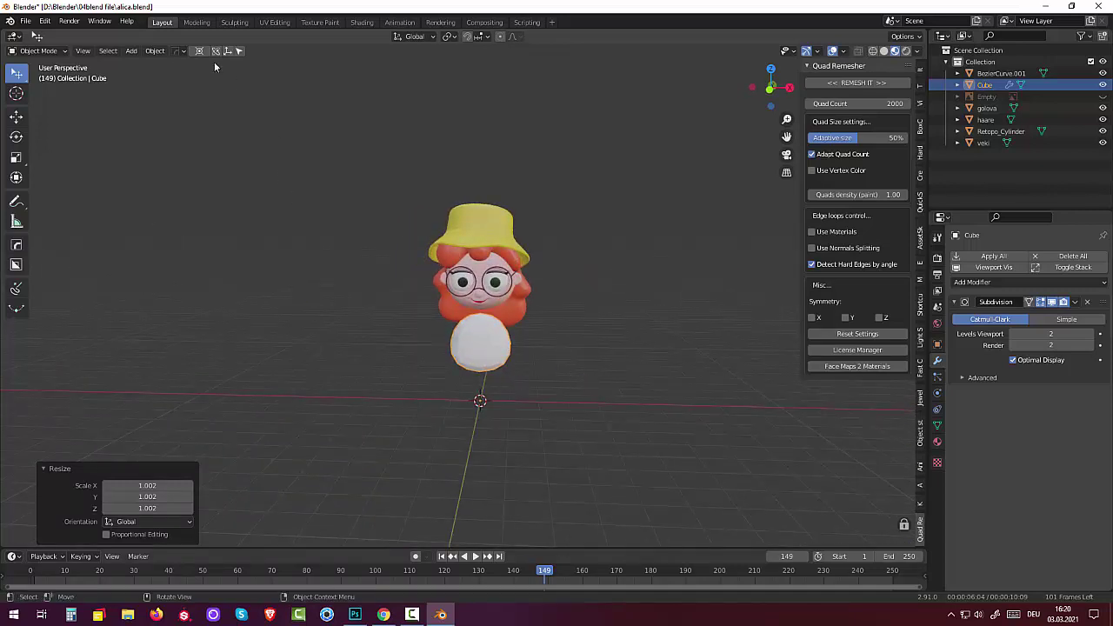
# Set the body's origin to its geometry and scale it up to about 1.14.
pyautogui.click(155, 50)
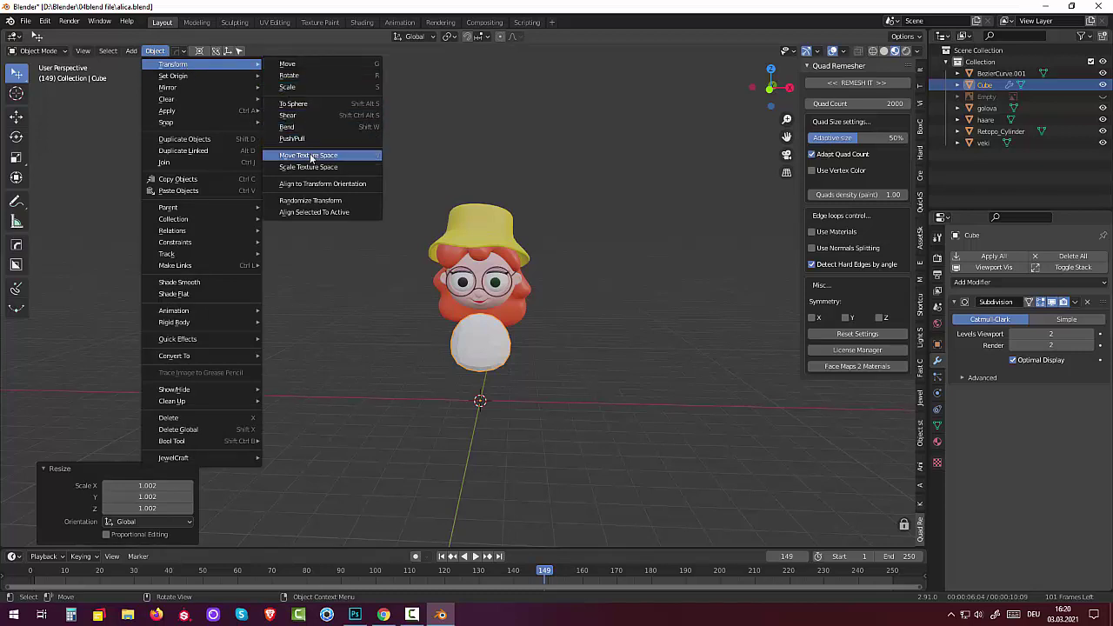
pyautogui.moveTo(173, 76)
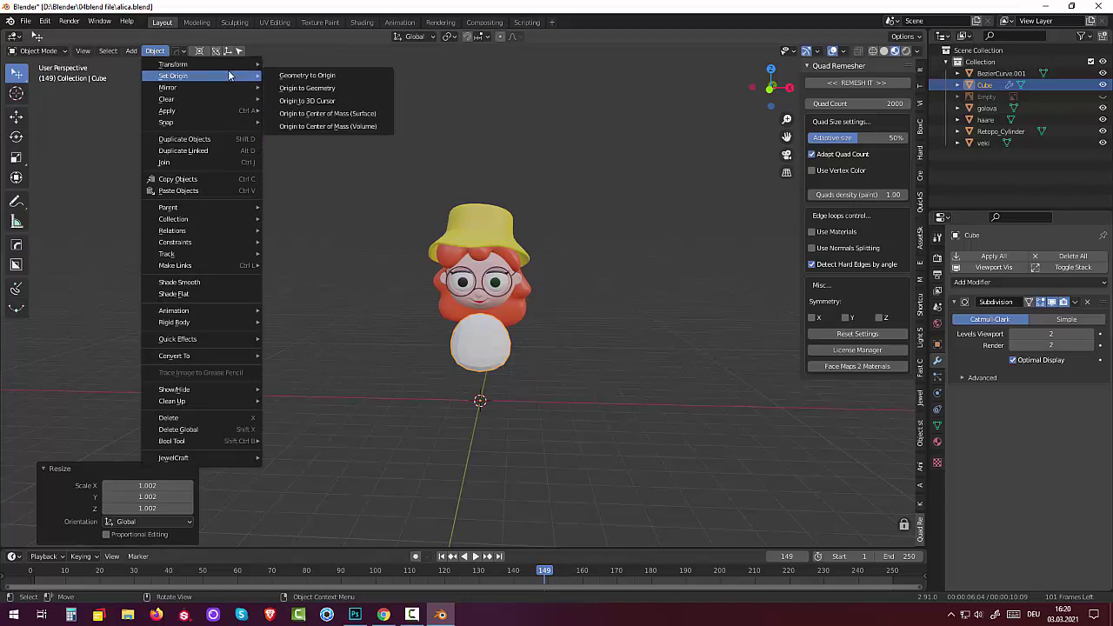
pyautogui.click(300, 87)
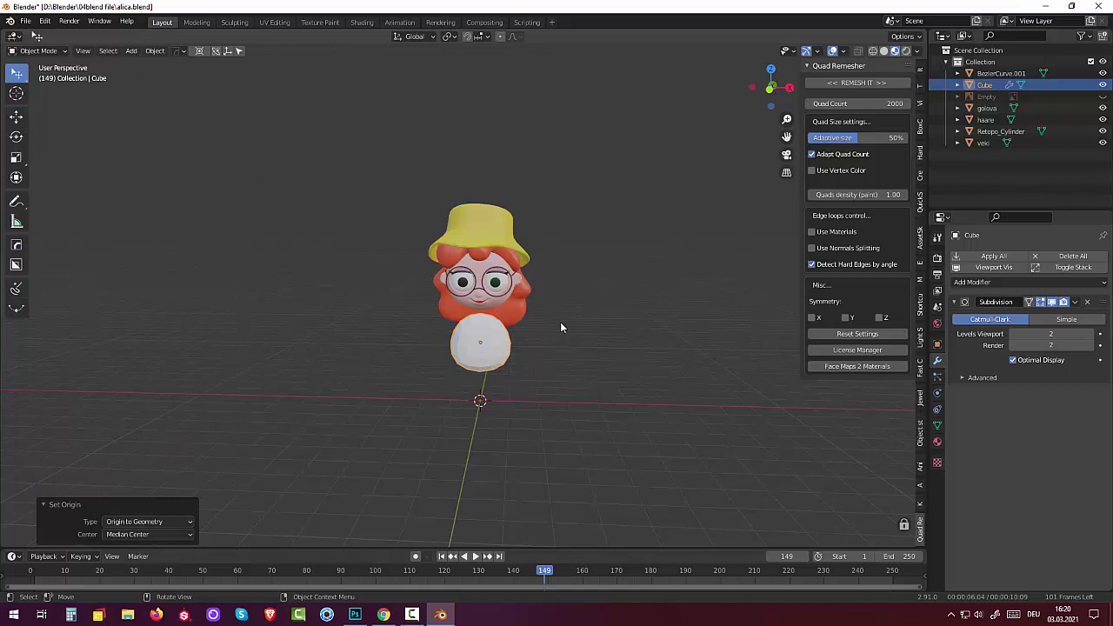
pyautogui.press('s')
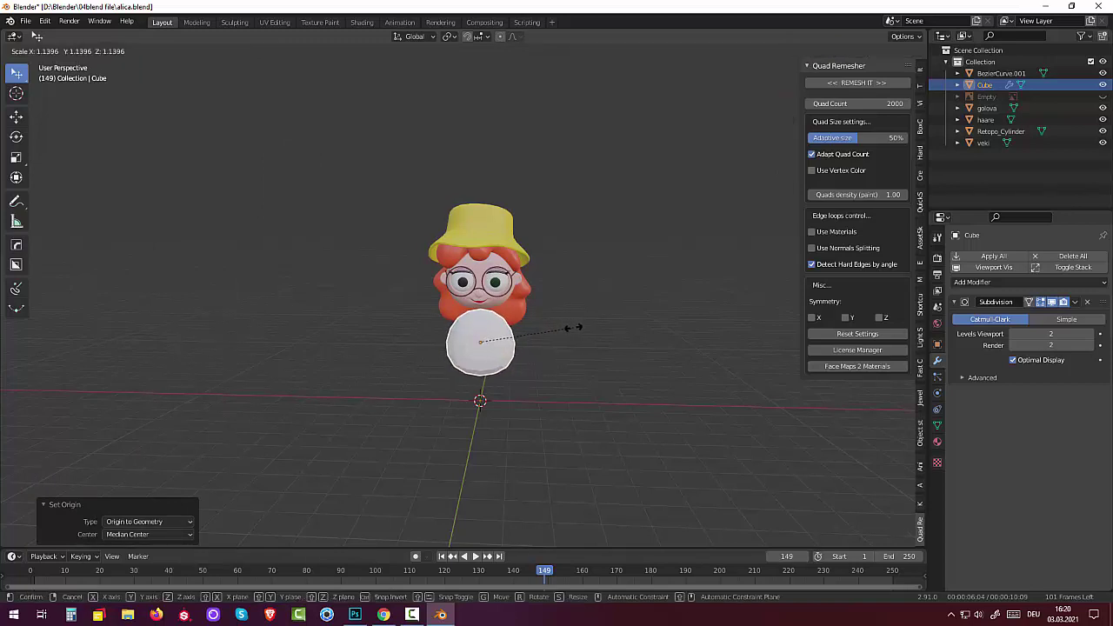
pyautogui.click(573, 328)
# In Edit Mode, shrink the body cube's top face to 0.766.
pyautogui.click(39, 50)
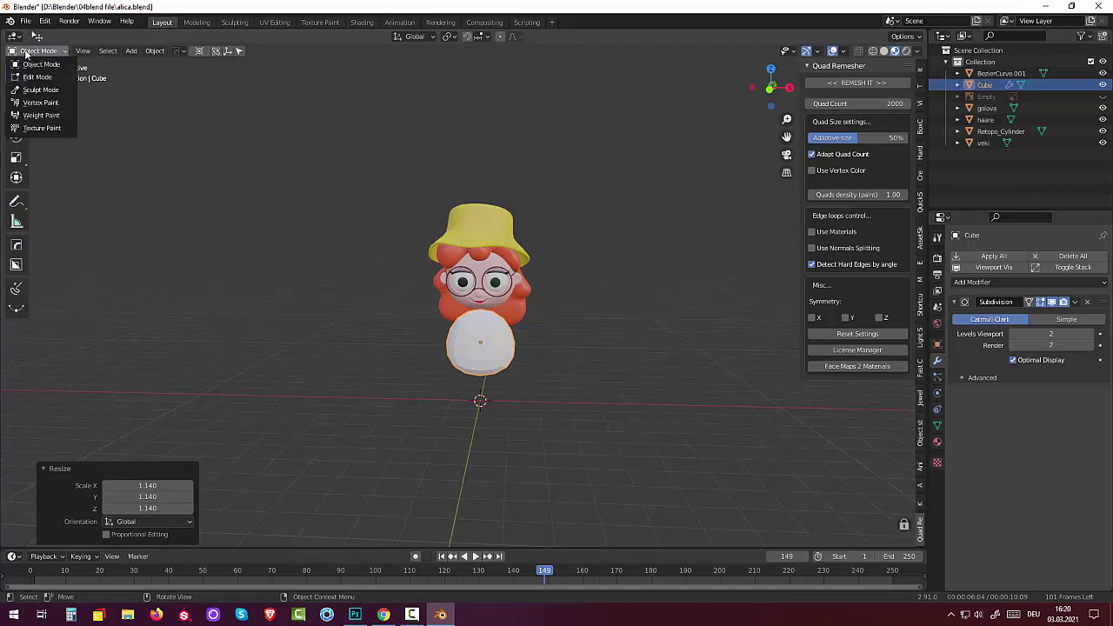
pyautogui.click(37, 79)
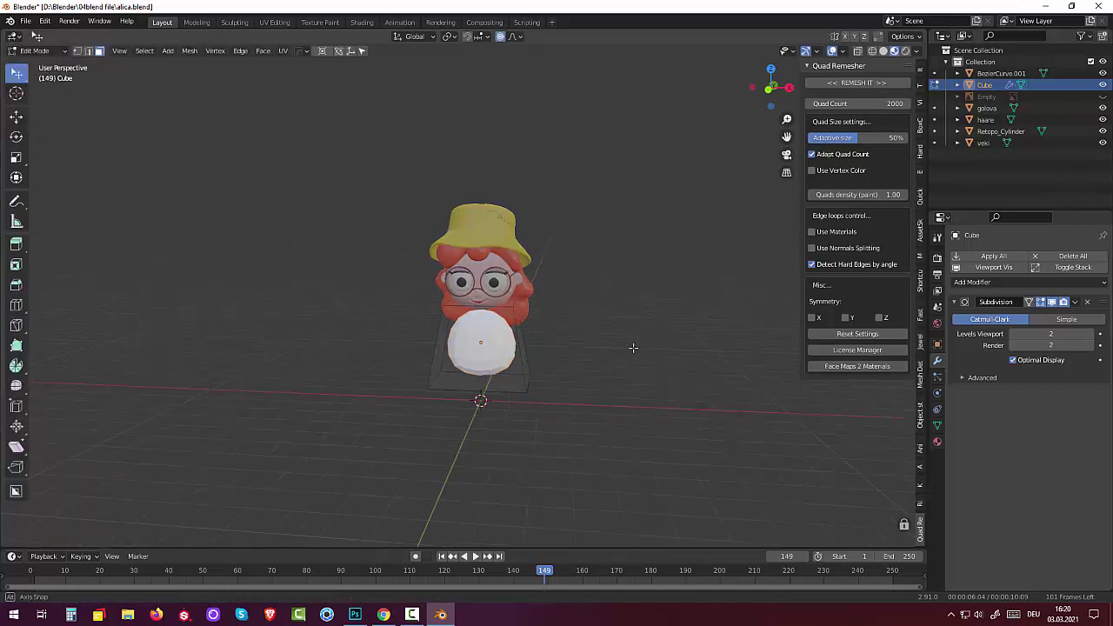
pyautogui.moveTo(633, 348); pyautogui.dragTo(600, 337, button='middle')
pyautogui.click(510, 310)
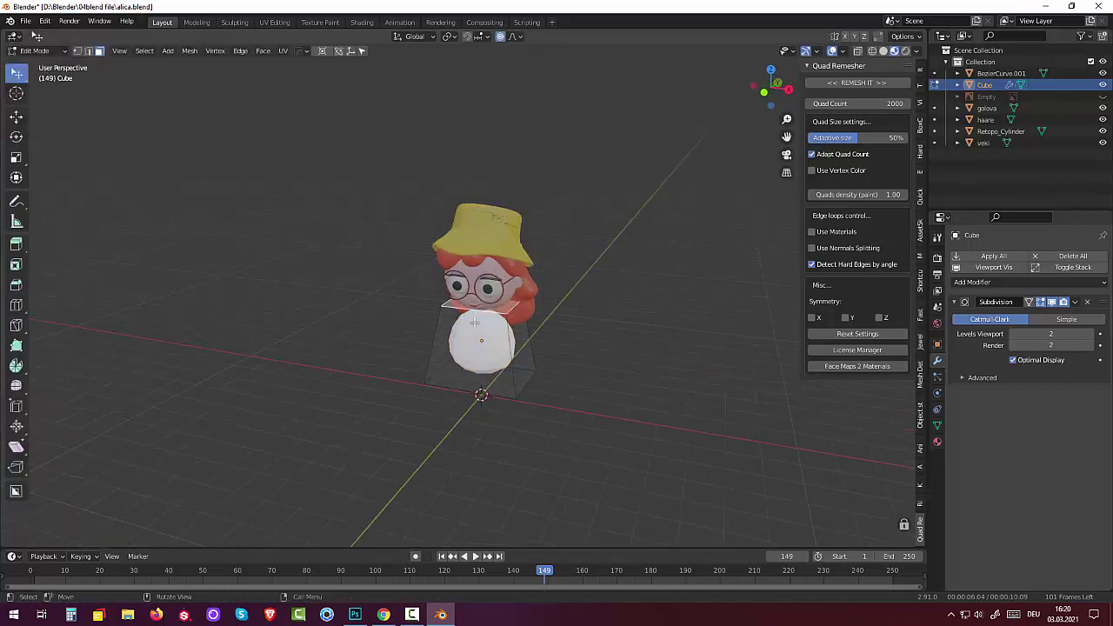
pyautogui.moveTo(474, 322); pyautogui.dragTo(530, 334, button='middle')
pyautogui.press('s')
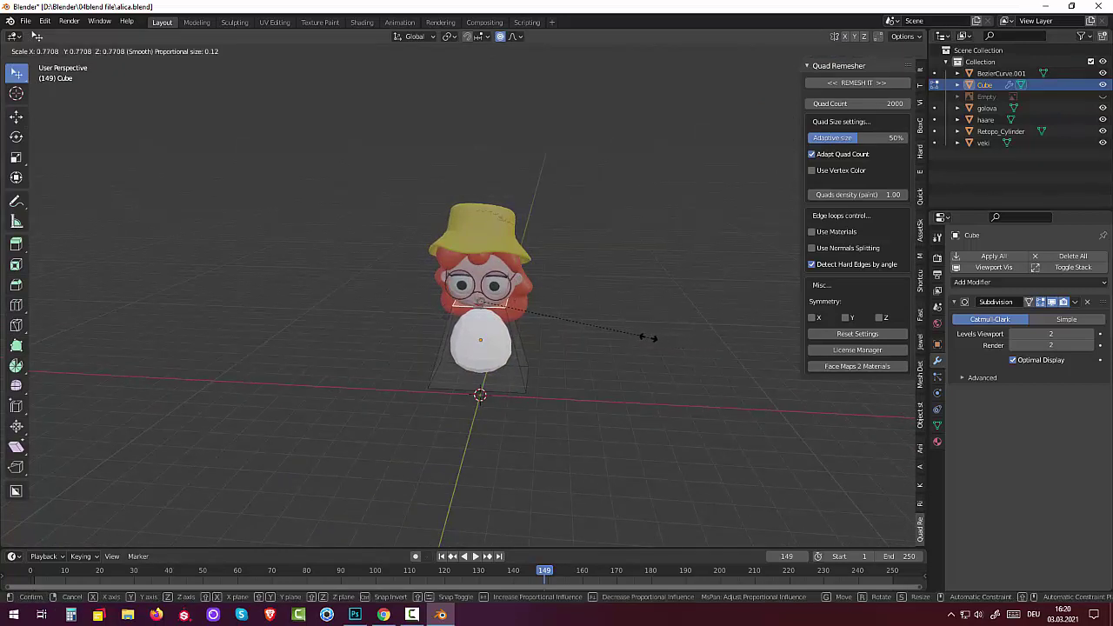
pyautogui.click(647, 337)
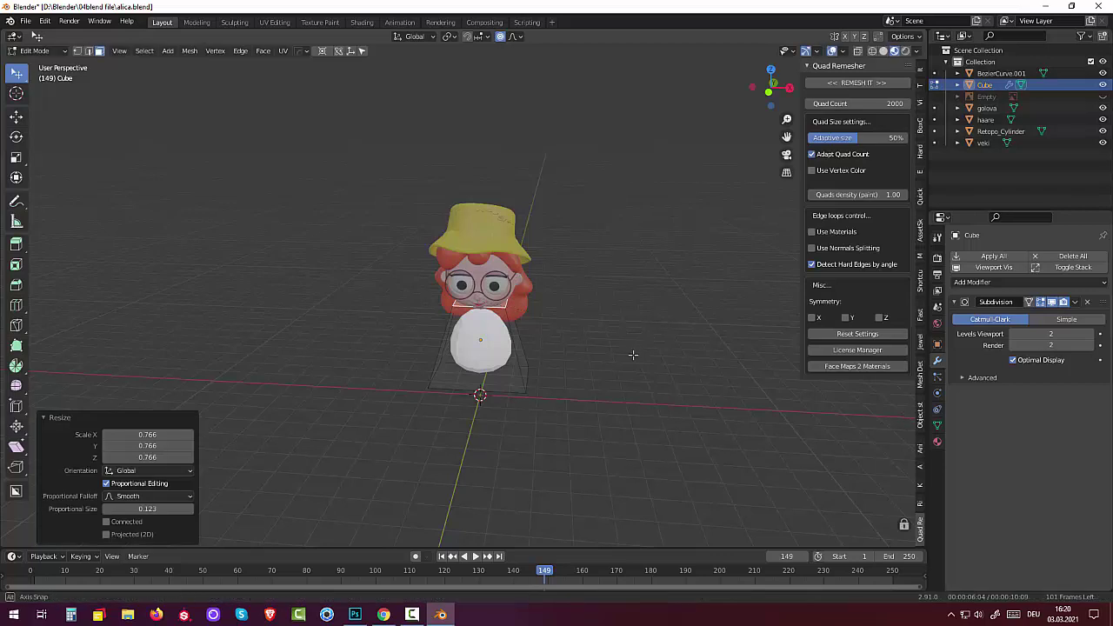
pyautogui.moveTo(633, 353)
pyautogui.mouseDown(button='middle')
pyautogui.moveTo(648, 330)
pyautogui.moveTo(579, 359)
pyautogui.mouseUp(button='middle')
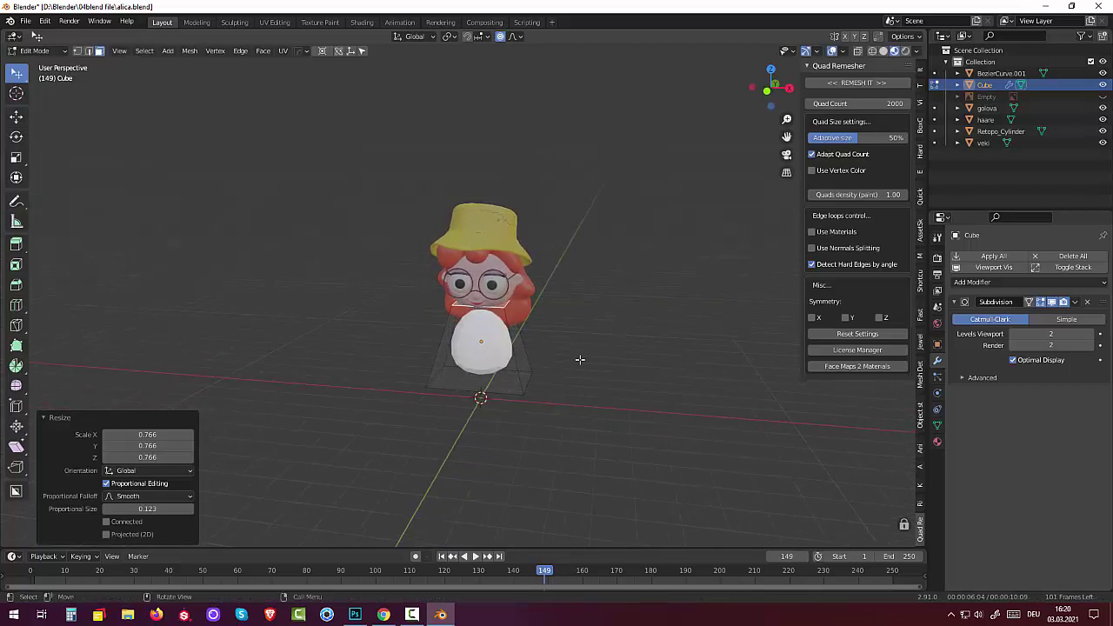
# Add a horizontal loop cut around the body, slid to factor 0.394.
pyautogui.click(518, 372)
pyautogui.press('ctrl')
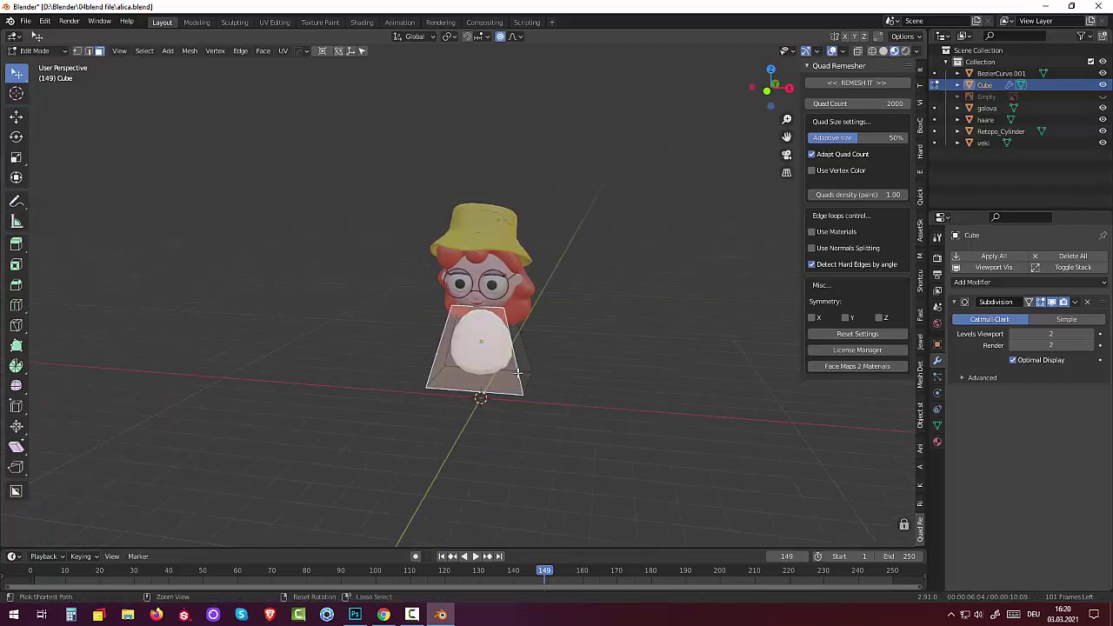
pyautogui.hotkey('ctrl', 'r')
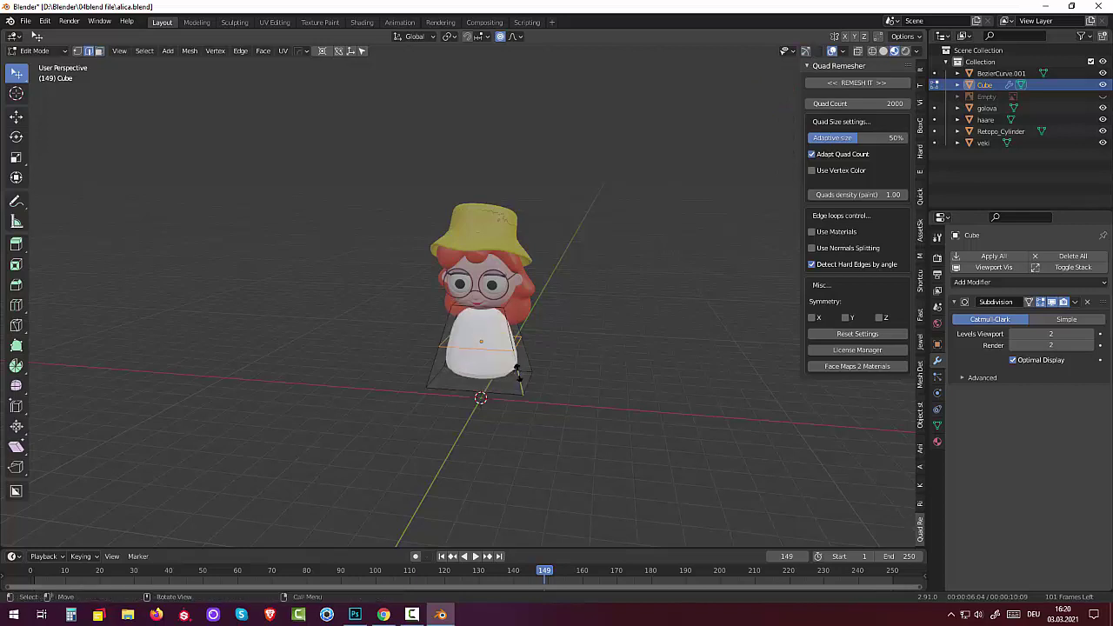
pyautogui.click(518, 372)
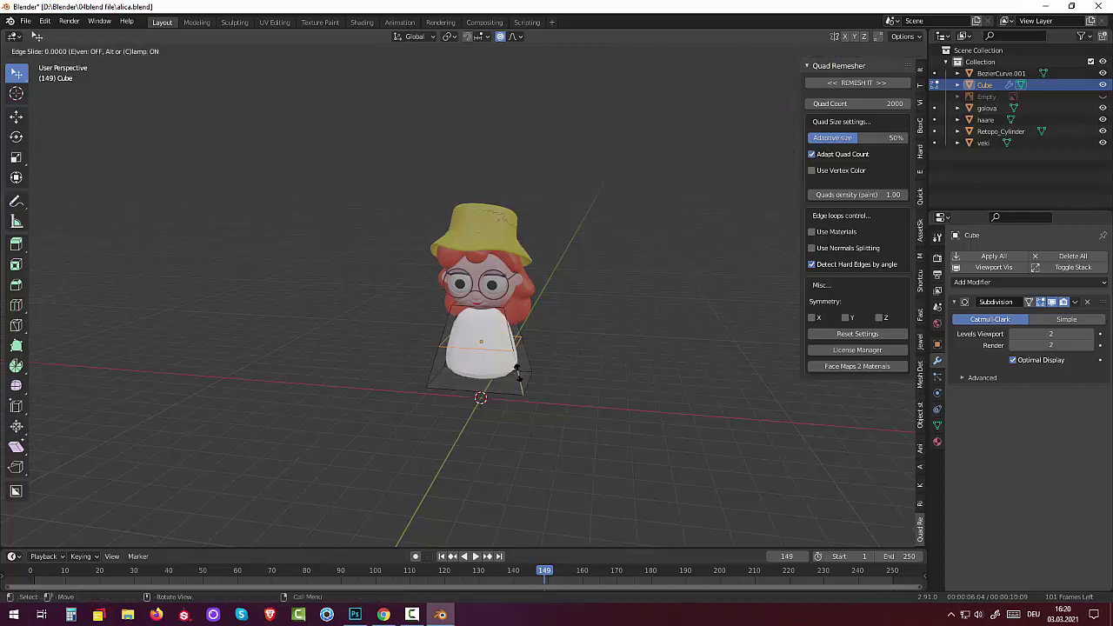
pyautogui.click(566, 380)
pyautogui.moveTo(577, 360); pyautogui.dragTo(587, 345, button='middle')
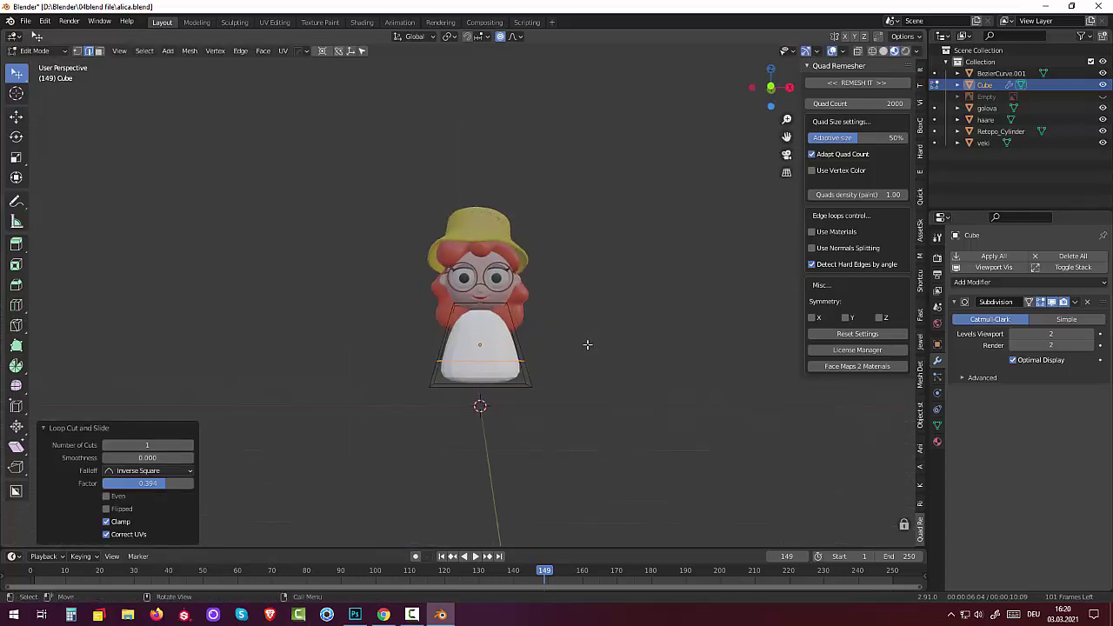
pyautogui.click(529, 384)
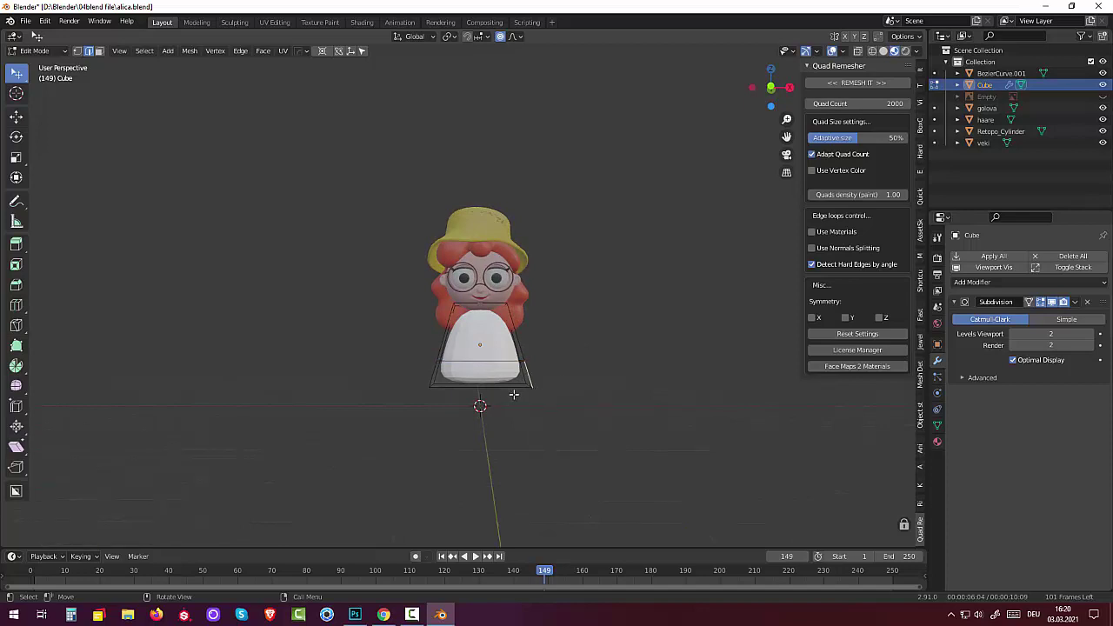
pyautogui.moveTo(514, 395); pyautogui.dragTo(522, 385, button='middle')
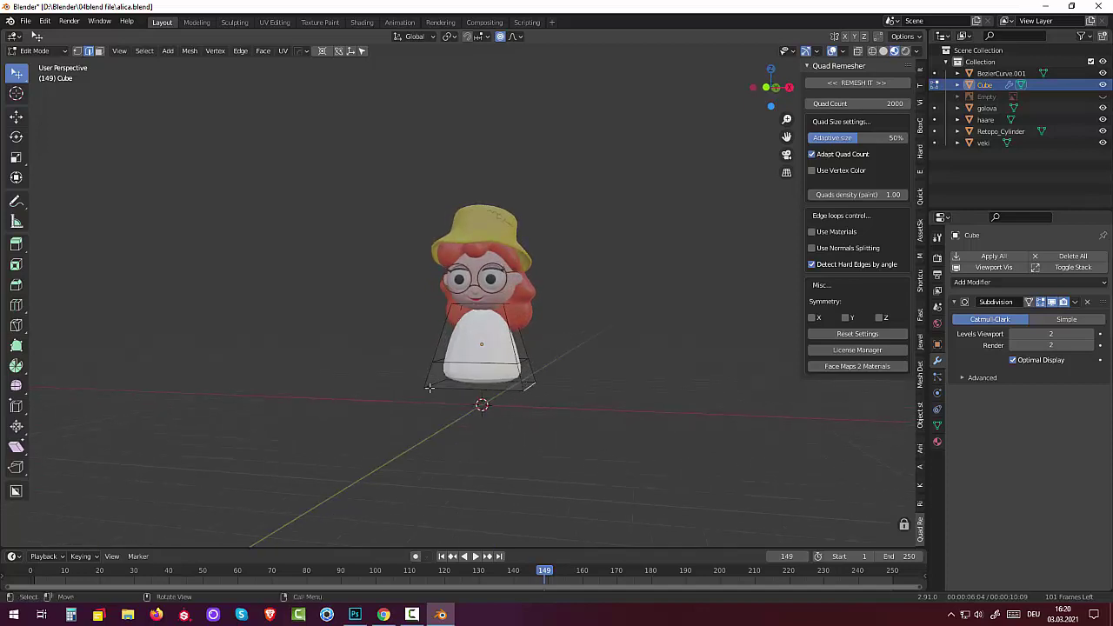
pyautogui.moveTo(429, 387); pyautogui.dragTo(427, 380, button='middle')
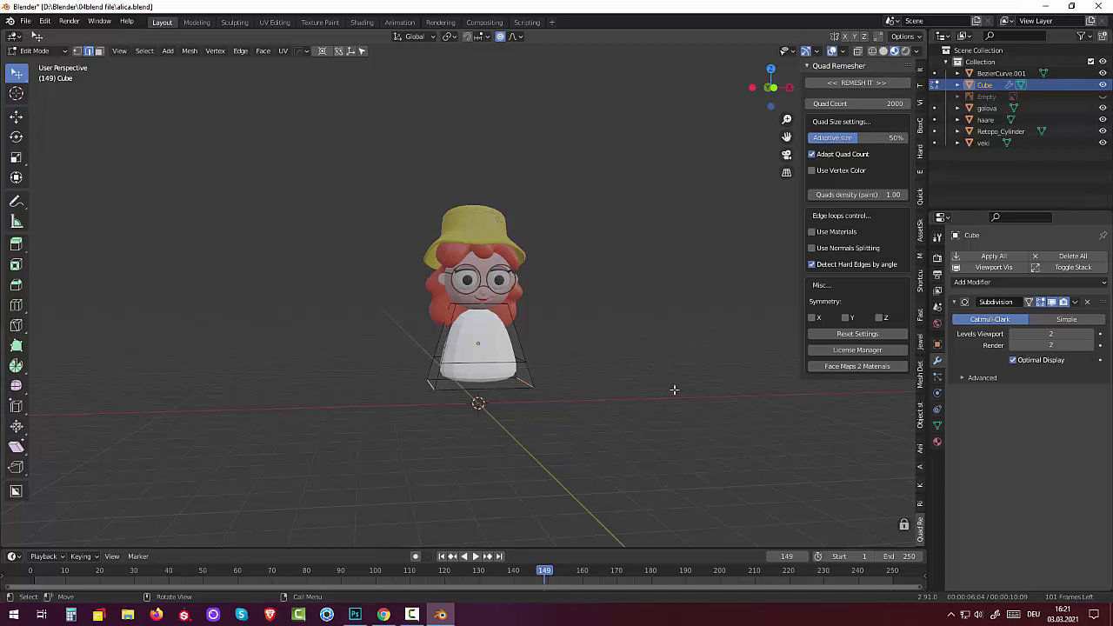
# Narrow the body mesh to 0.585 along X.
pyautogui.press('s')
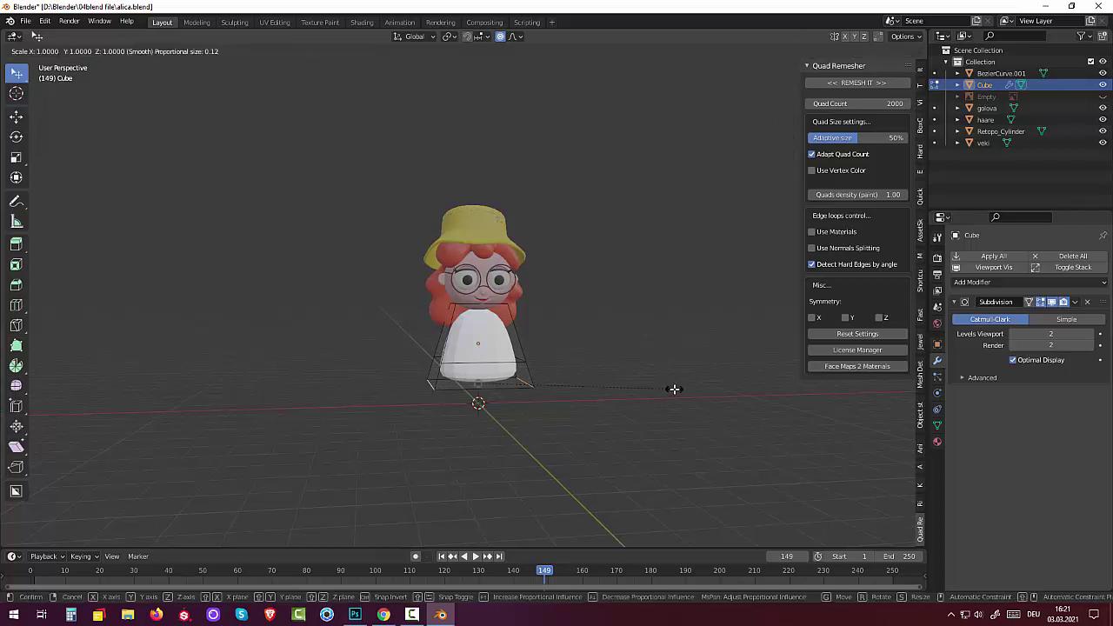
pyautogui.press('x')
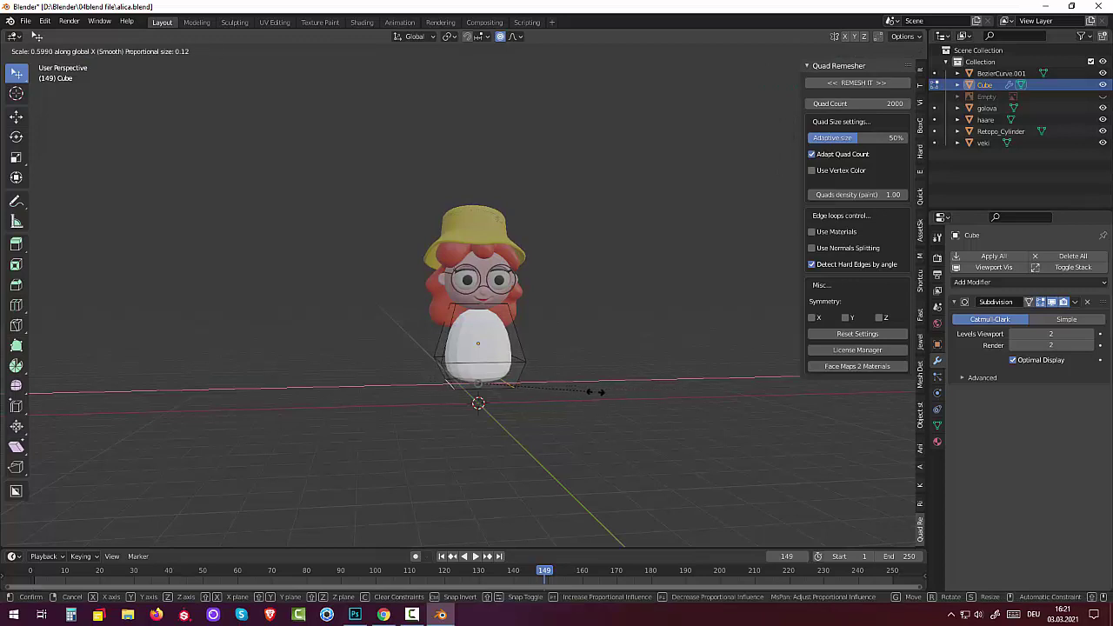
pyautogui.click(589, 391)
pyautogui.moveTo(596, 380)
pyautogui.mouseDown(button='middle')
pyautogui.moveTo(578, 362)
pyautogui.moveTo(463, 379)
pyautogui.moveTo(577, 368)
pyautogui.moveTo(579, 383)
pyautogui.moveTo(583, 328)
pyautogui.mouseUp(button='middle')
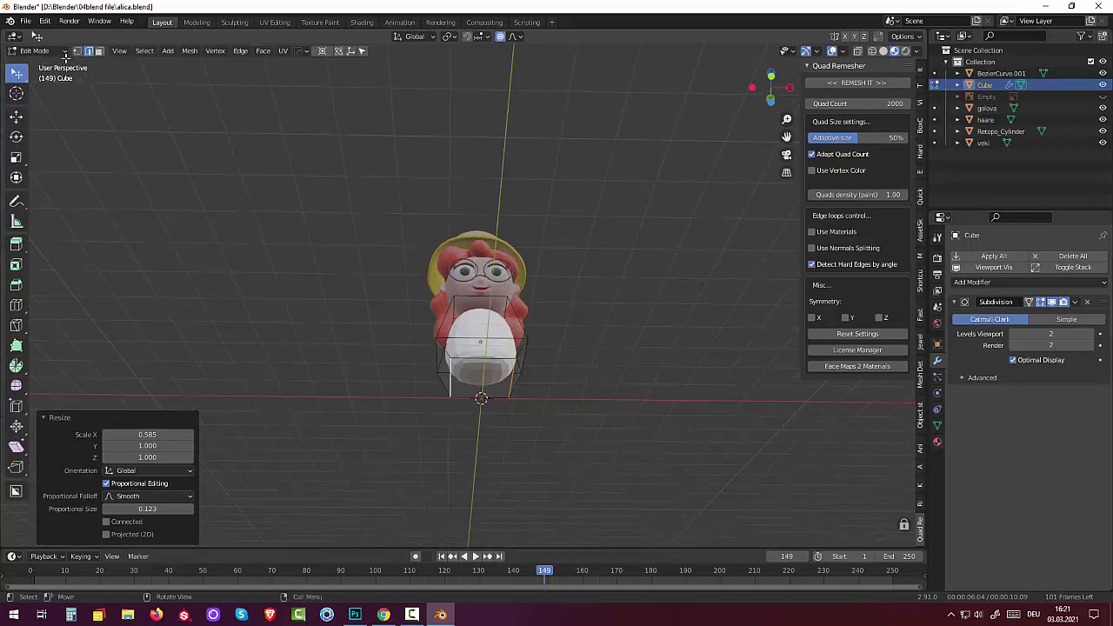
# In face select, raise the body's bottom face 0.1571 m along Z.
pyautogui.click(98, 50)
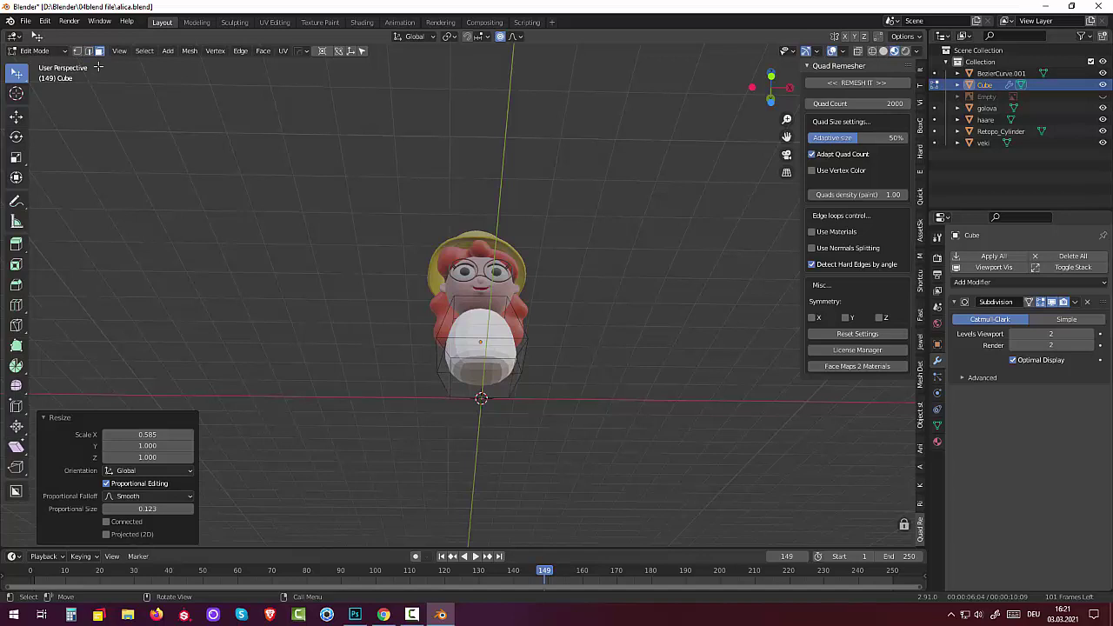
pyautogui.click(464, 379)
pyautogui.moveTo(465, 379); pyautogui.dragTo(456, 432, button='middle')
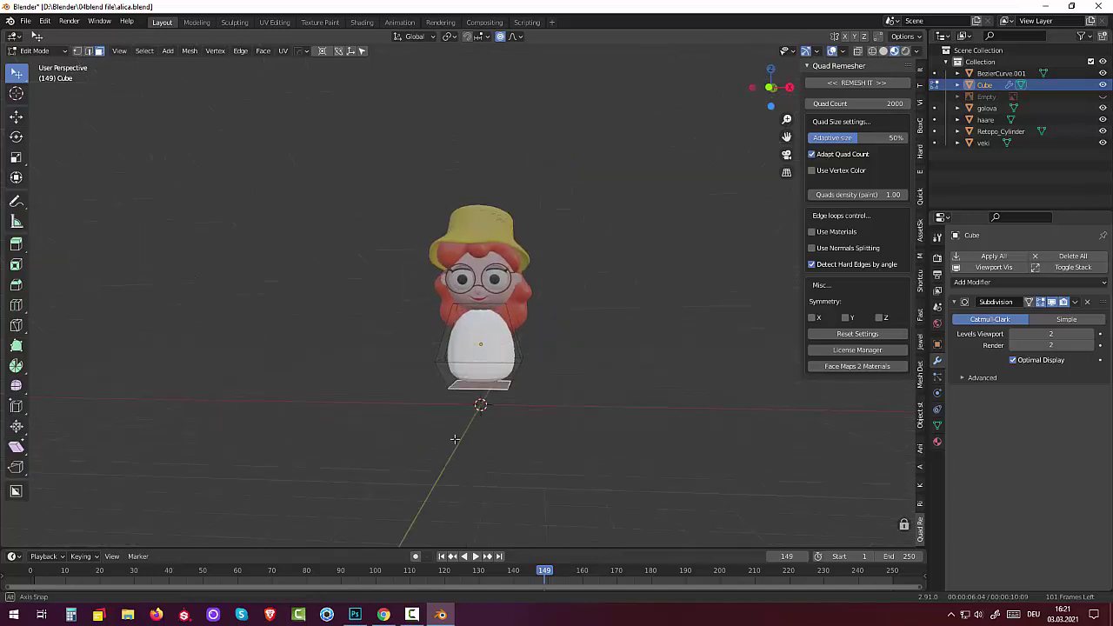
pyautogui.press('g')
pyautogui.press('z')
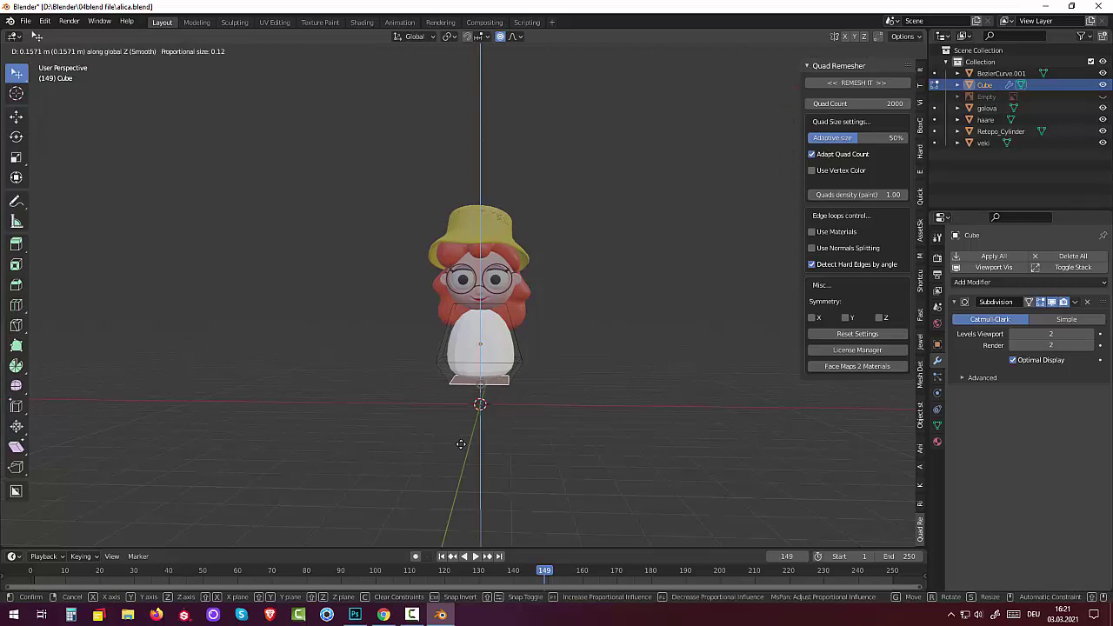
pyautogui.click(461, 444)
pyautogui.moveTo(483, 452)
pyautogui.mouseDown(button='middle')
pyautogui.moveTo(446, 479)
pyautogui.moveTo(572, 454)
pyautogui.mouseUp(button='middle')
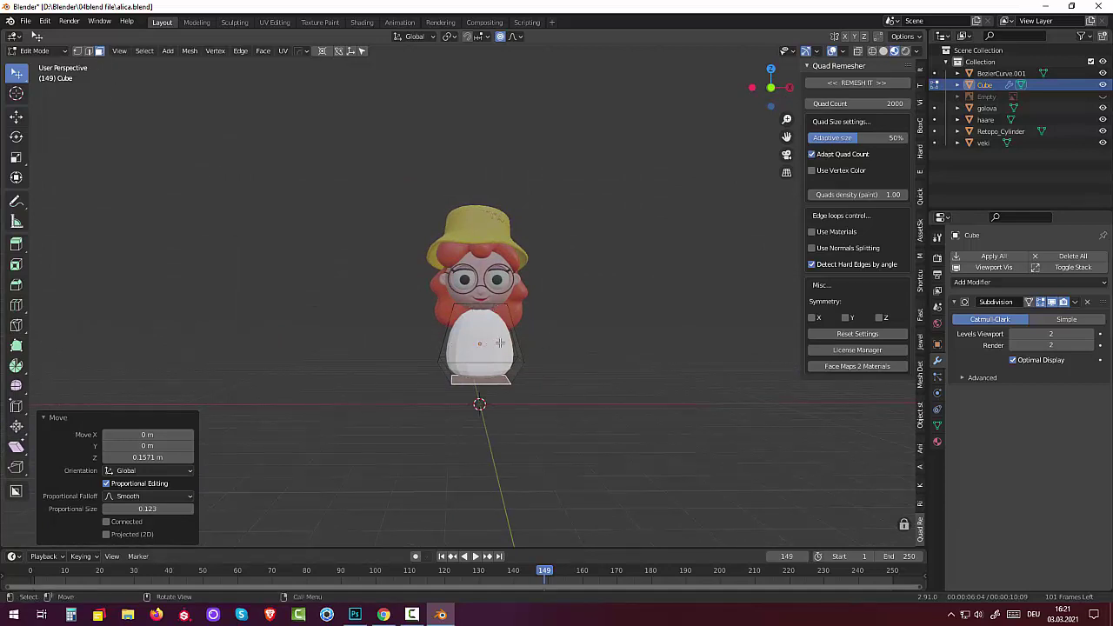
# Lower viewport subdivision to 1, then apply the Subdivision modifier in Object Mode.
pyautogui.click(63, 54)
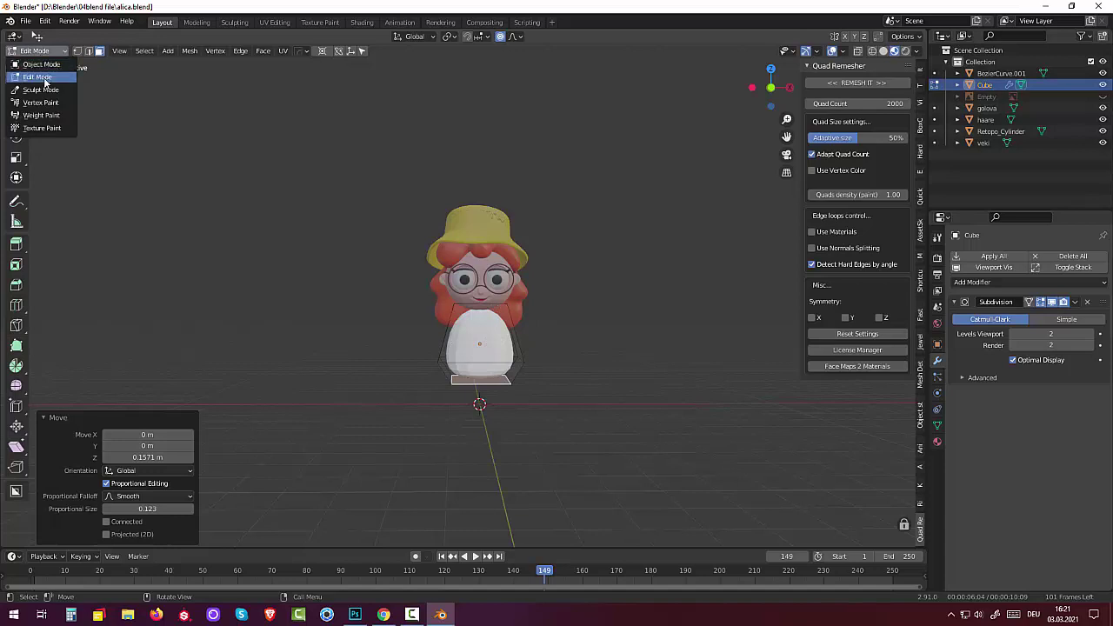
pyautogui.click(47, 82)
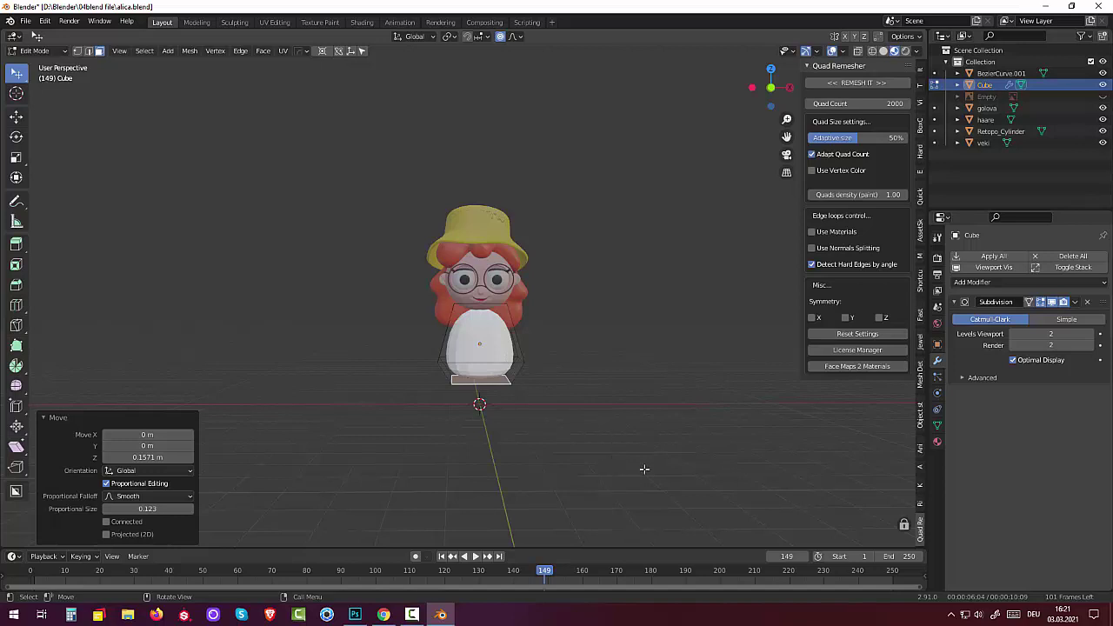
pyautogui.click(1014, 335)
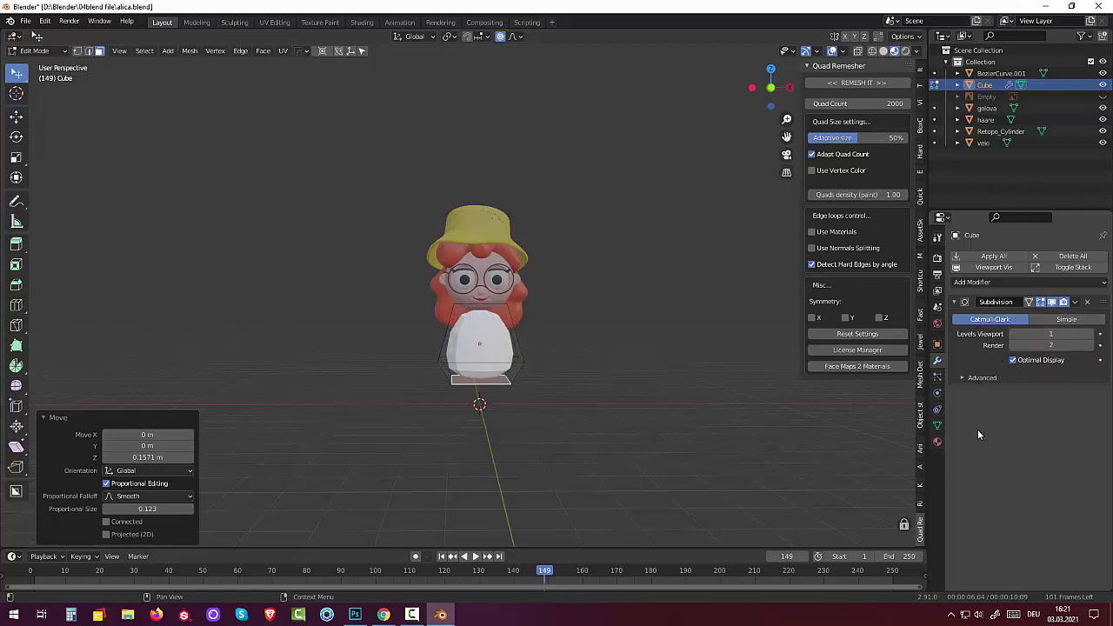
pyautogui.click(1074, 302)
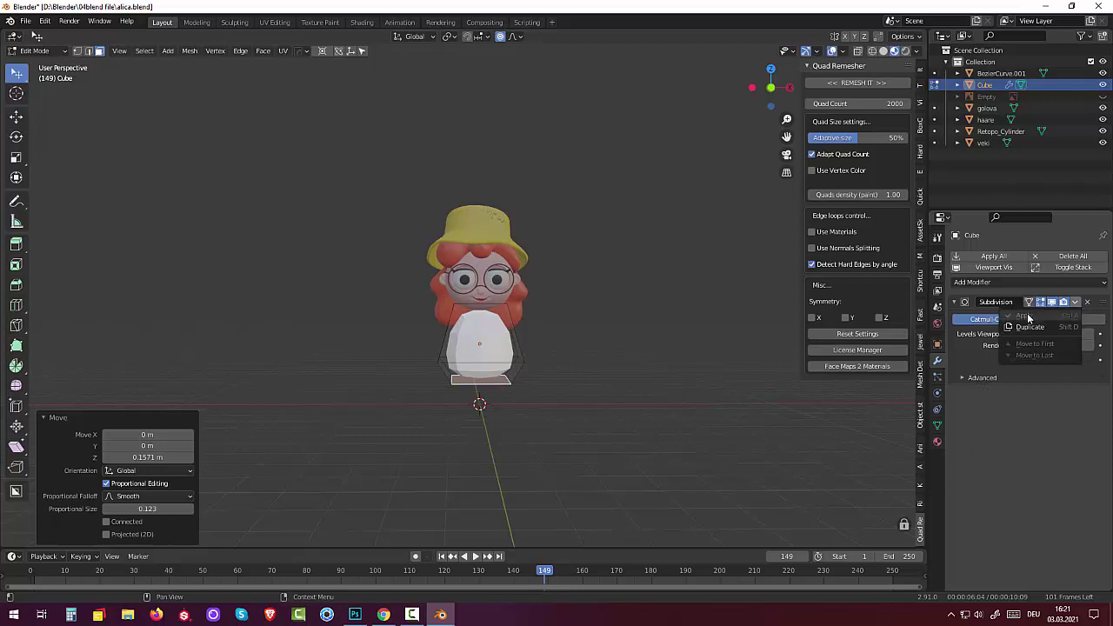
pyautogui.click(34, 51)
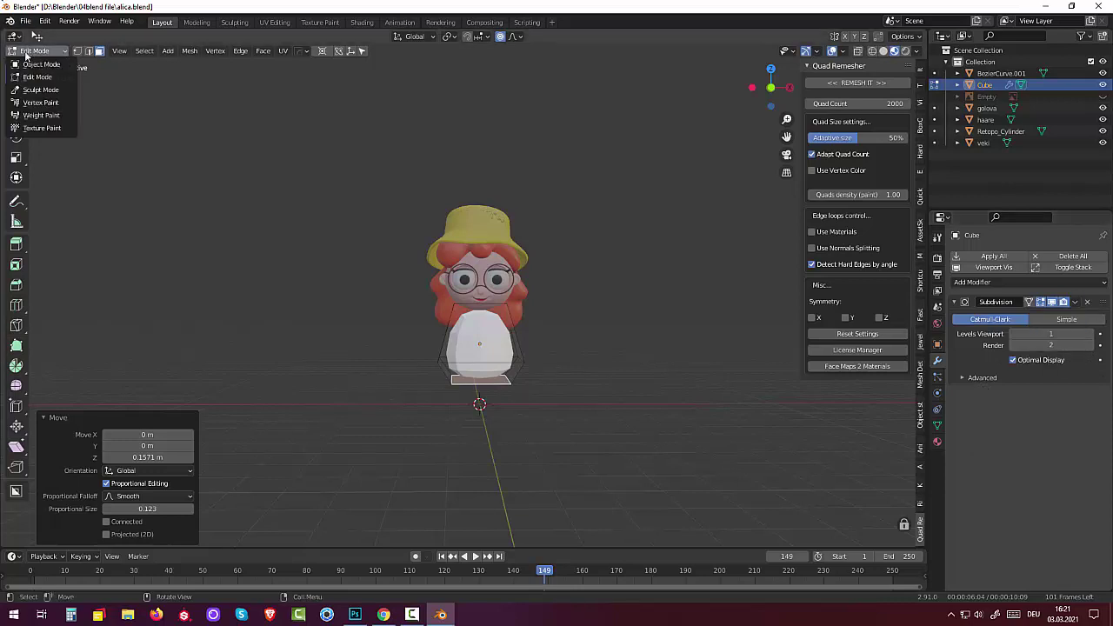
pyautogui.click(27, 62)
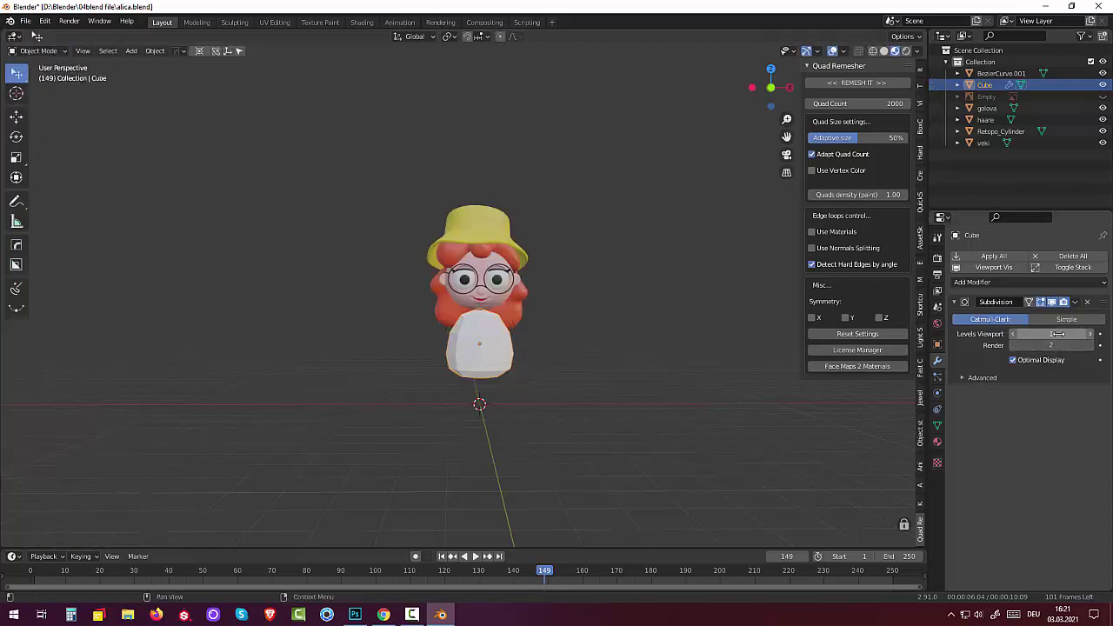
pyautogui.click(1074, 302)
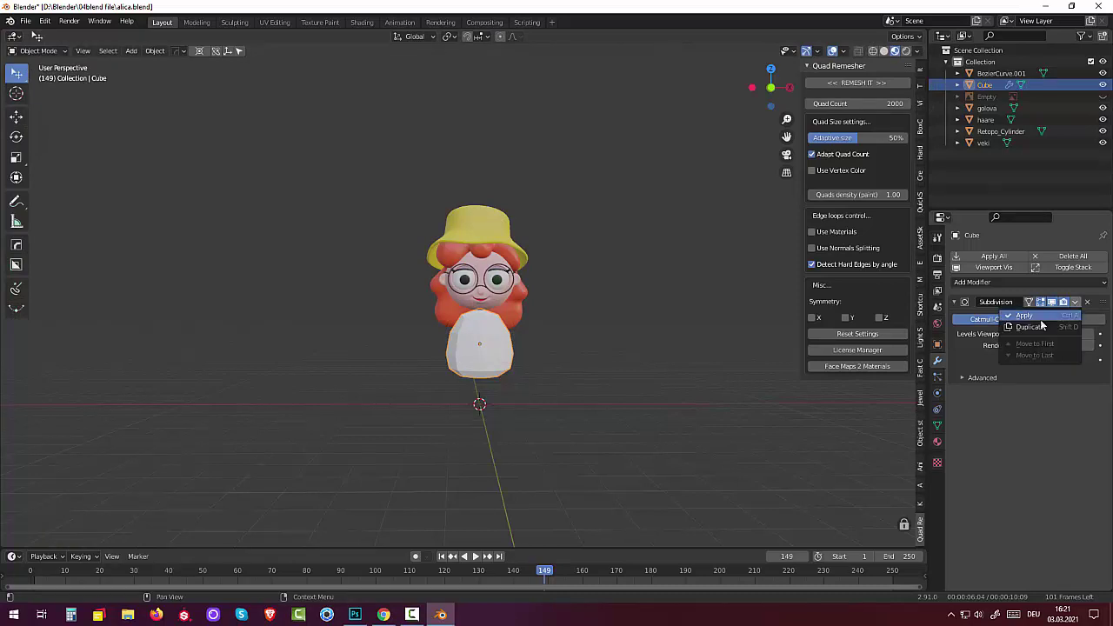
pyautogui.click(1032, 317)
pyautogui.moveTo(652, 379); pyautogui.dragTo(577, 416, button='middle')
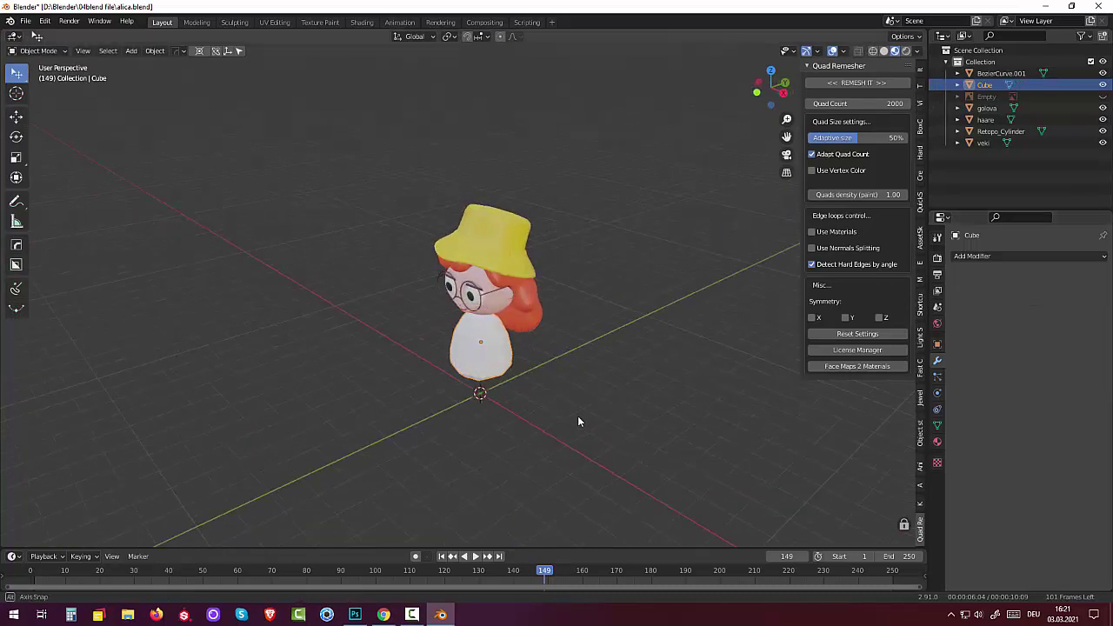
pyautogui.click(37, 50)
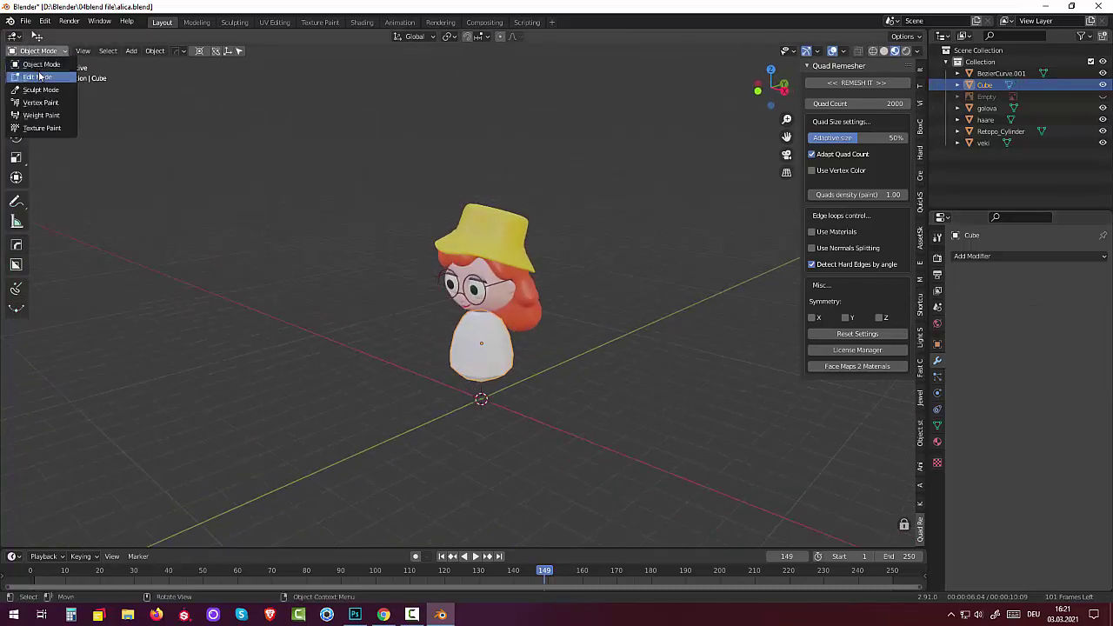
# In vertex-select Edit Mode with wireframe shading, move the selected vertices downward.
pyautogui.click(42, 77)
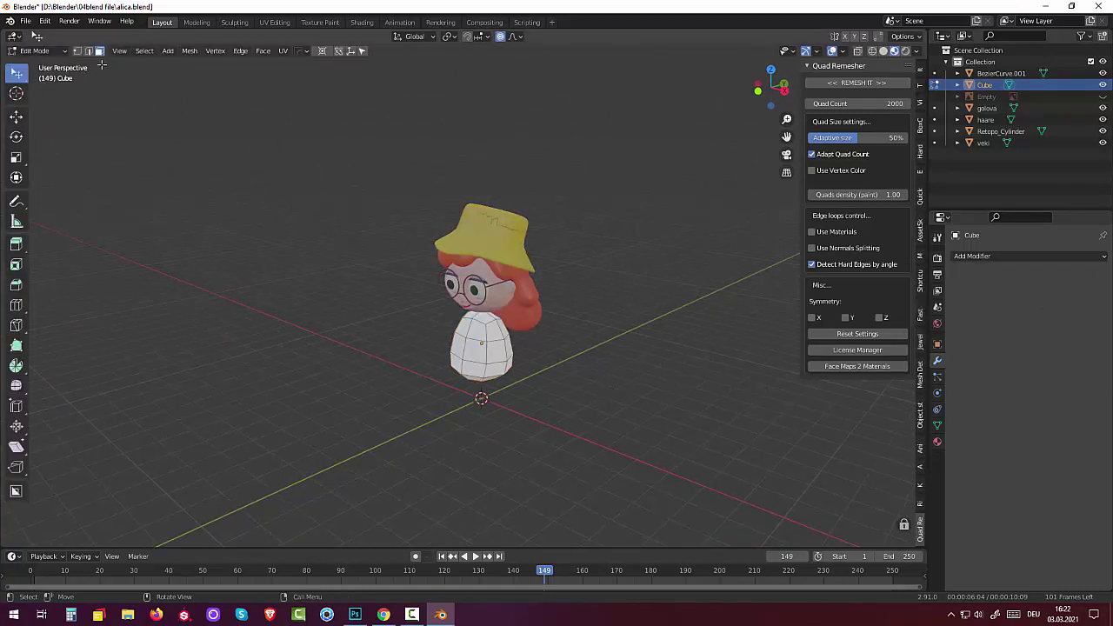
pyautogui.click(77, 51)
pyautogui.moveTo(516, 351); pyautogui.dragTo(582, 333, button='middle')
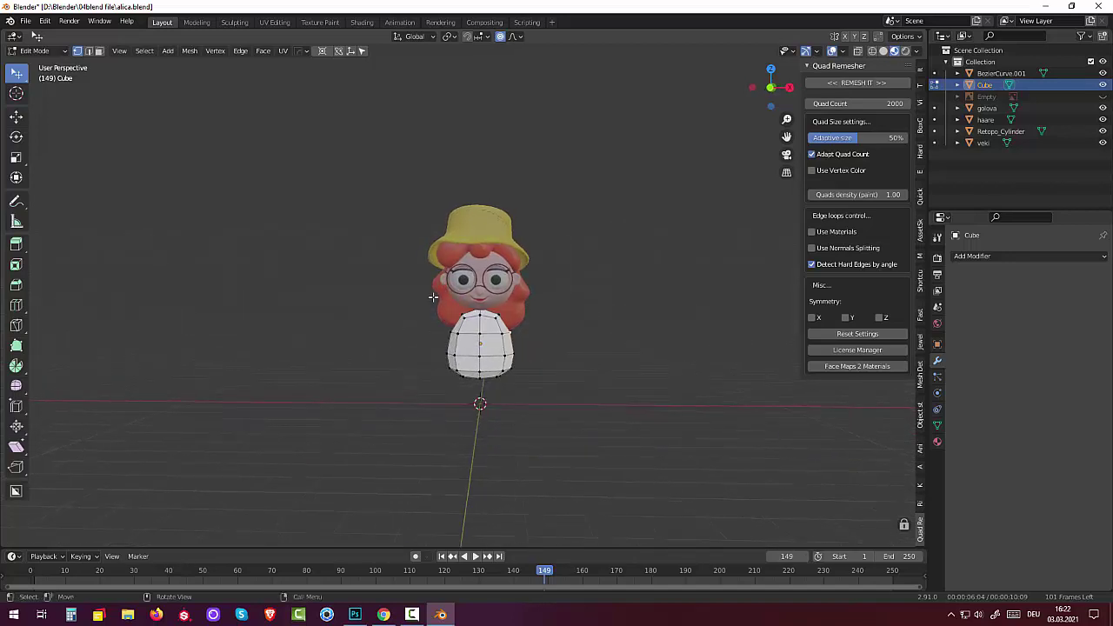
pyautogui.click(872, 50)
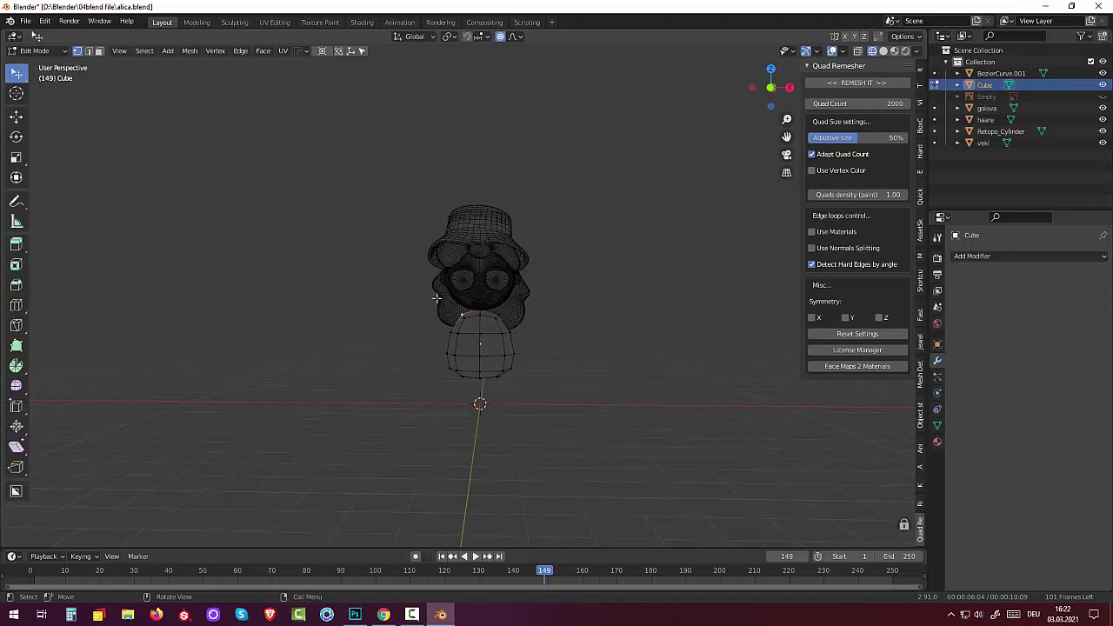
pyautogui.press('g')
pyautogui.click(439, 334)
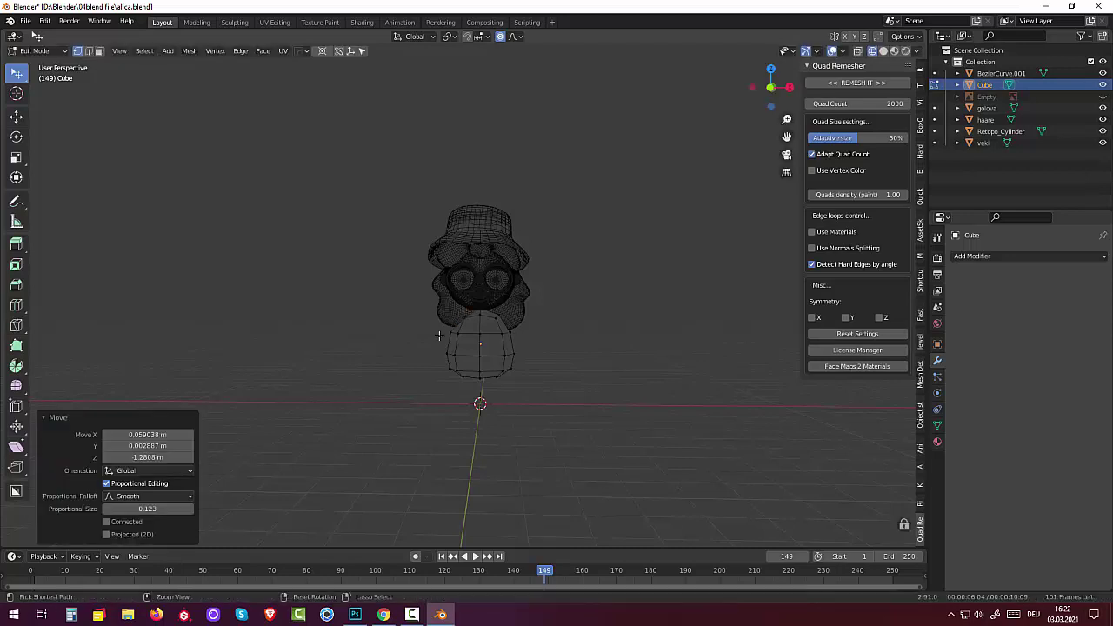
# Select another cage vertex and switch back to Solid shading with X-ray on.
pyautogui.click(439, 334)
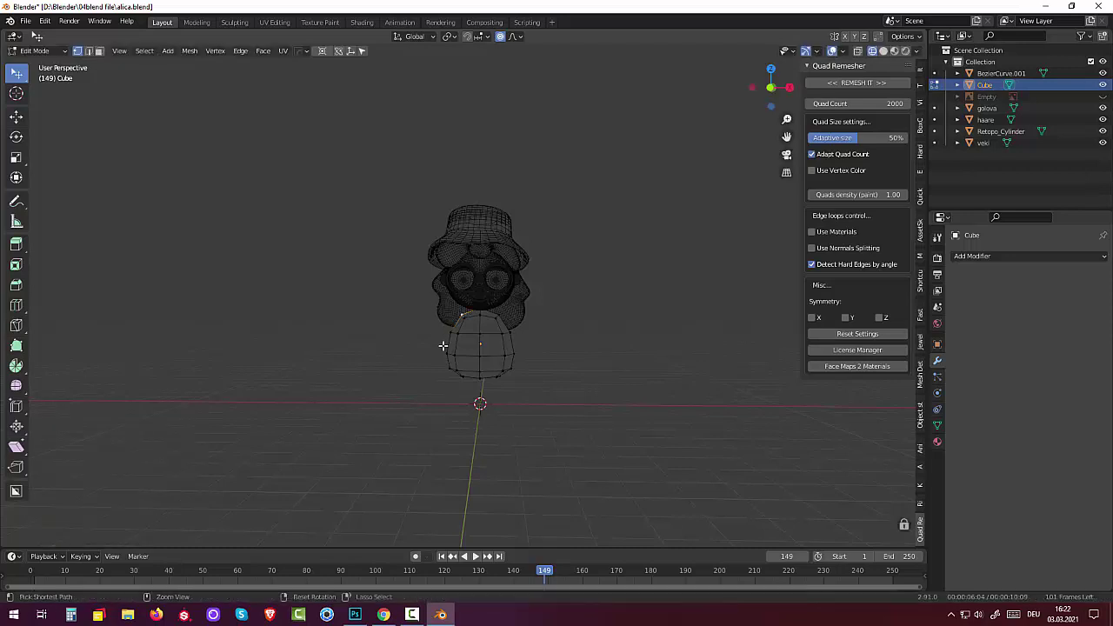
pyautogui.click(856, 53)
pyautogui.click(884, 51)
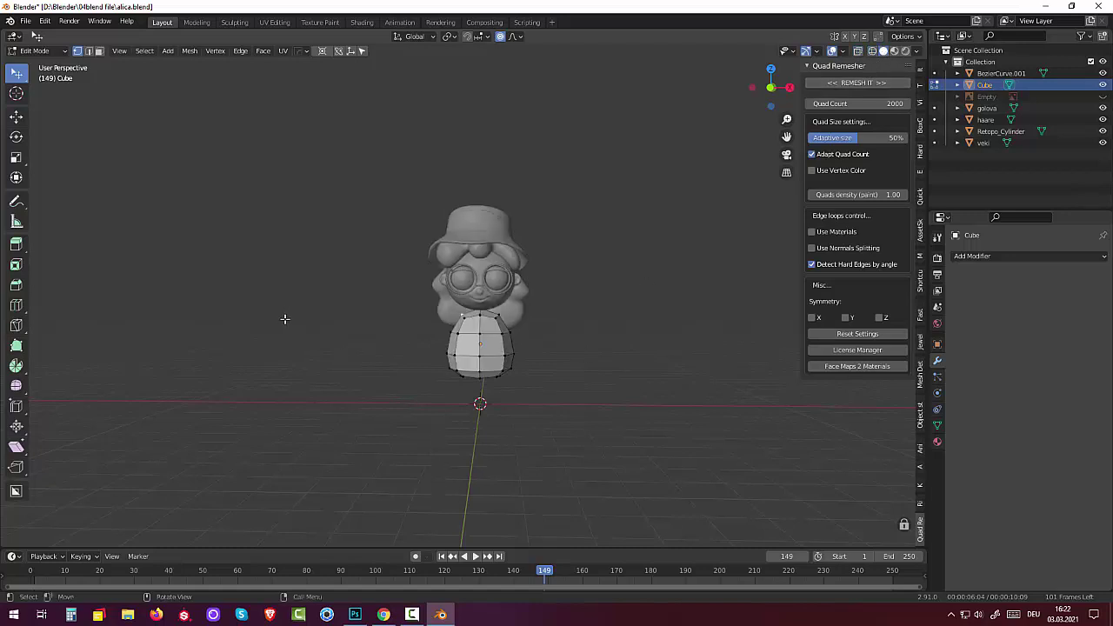
pyautogui.click(858, 53)
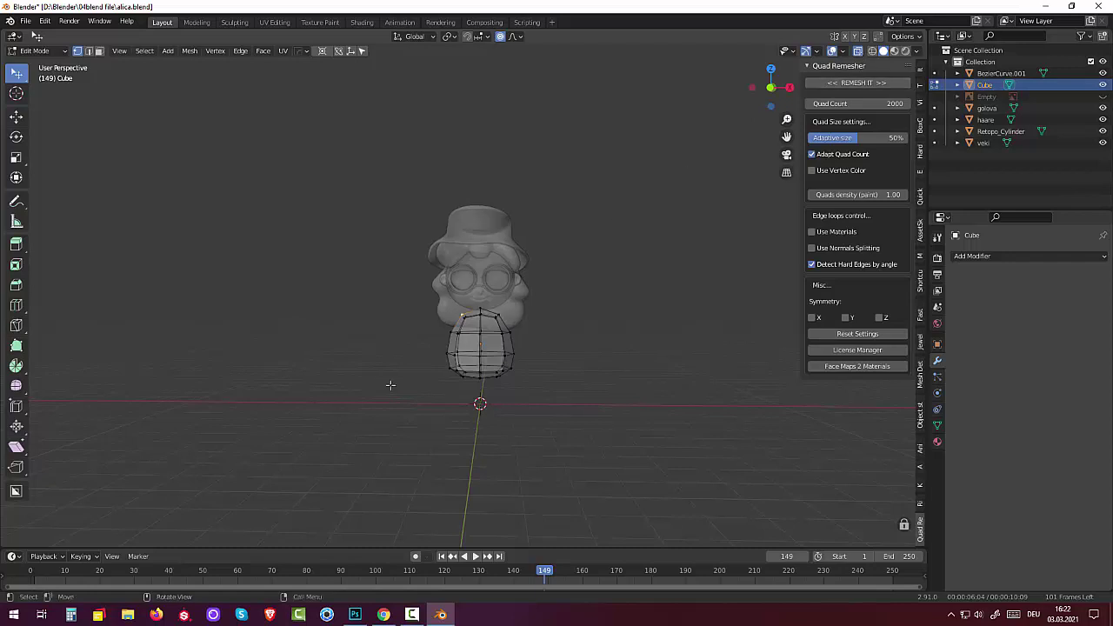
# Box-select the left half of the body cage and delete those vertices.
pyautogui.press('b')
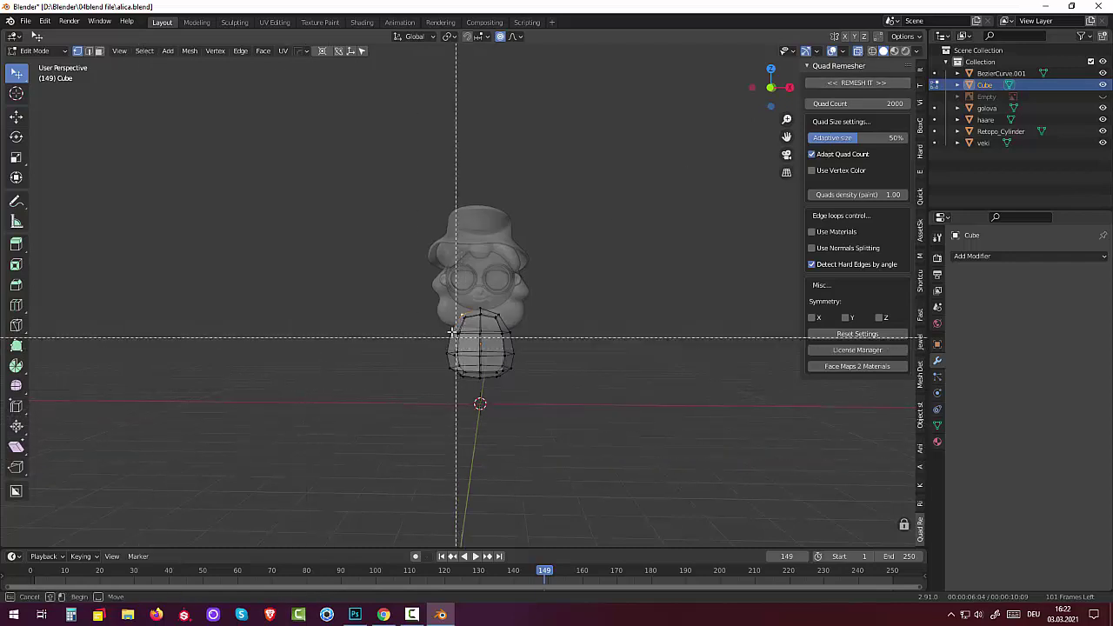
pyautogui.moveTo(427, 294); pyautogui.dragTo(477, 430)
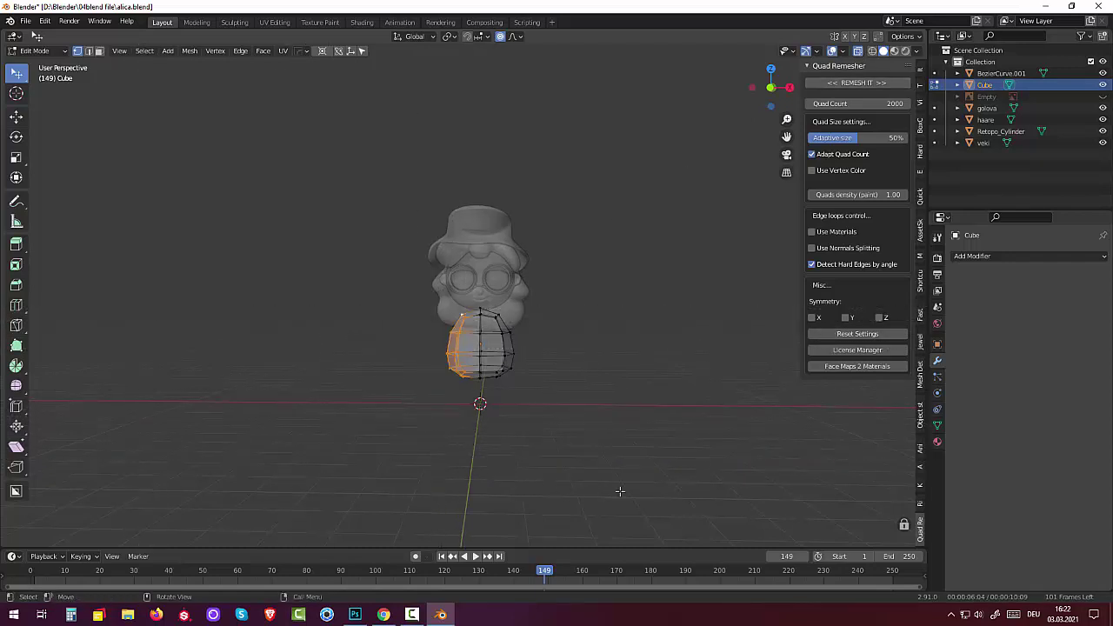
pyautogui.press('x')
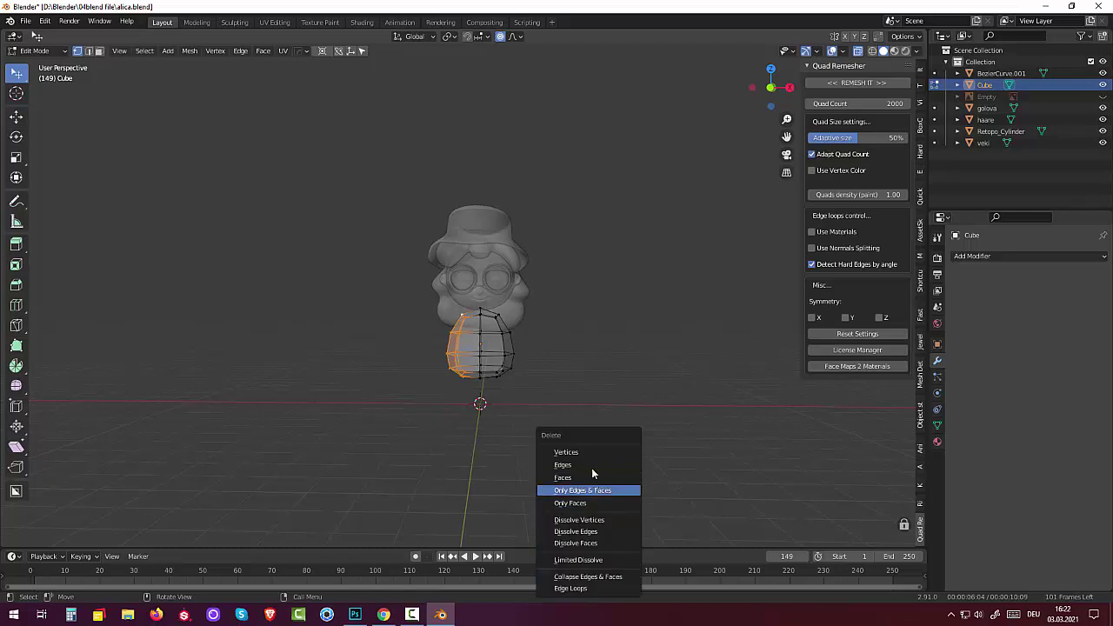
pyautogui.click(592, 453)
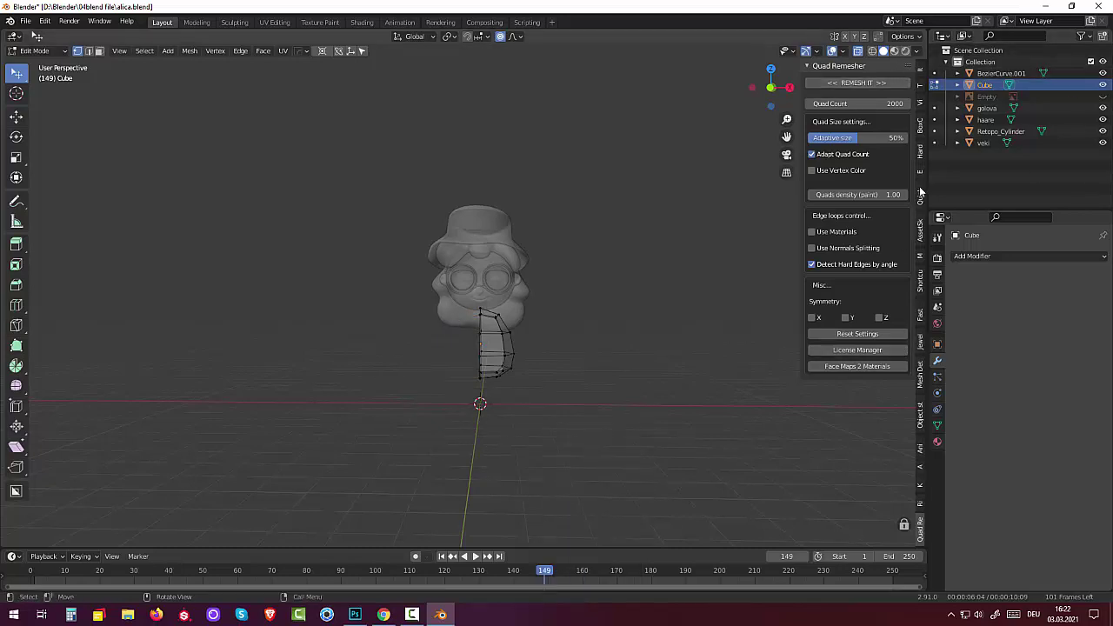
pyautogui.click(920, 70)
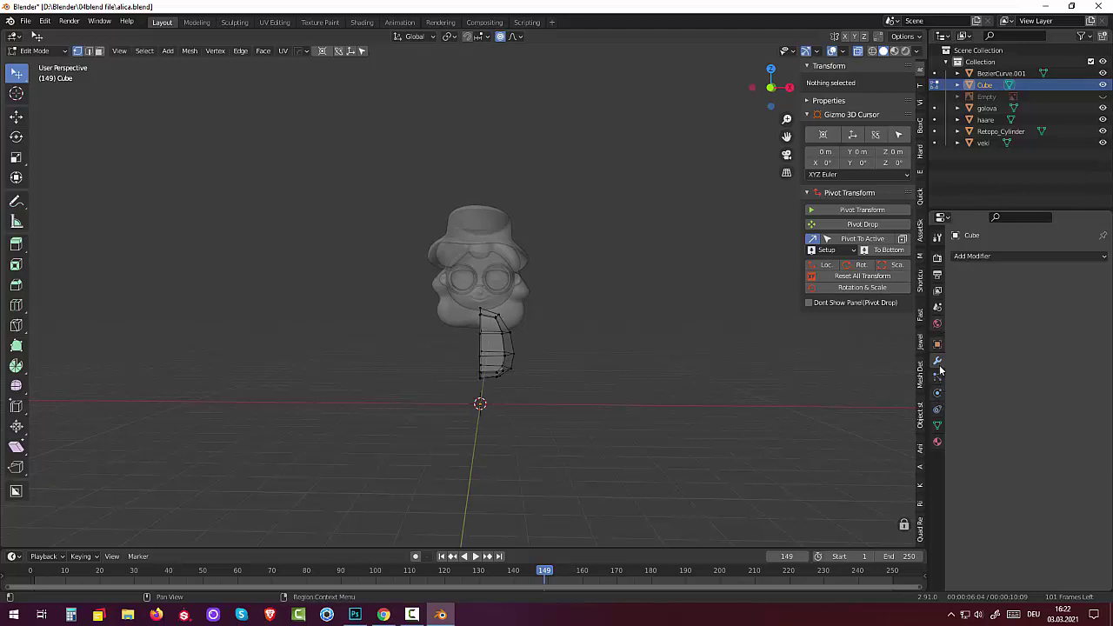
# Add a Mirror modifier on the X axis with Clipping, merging at 0.001 m.
pyautogui.click(976, 255)
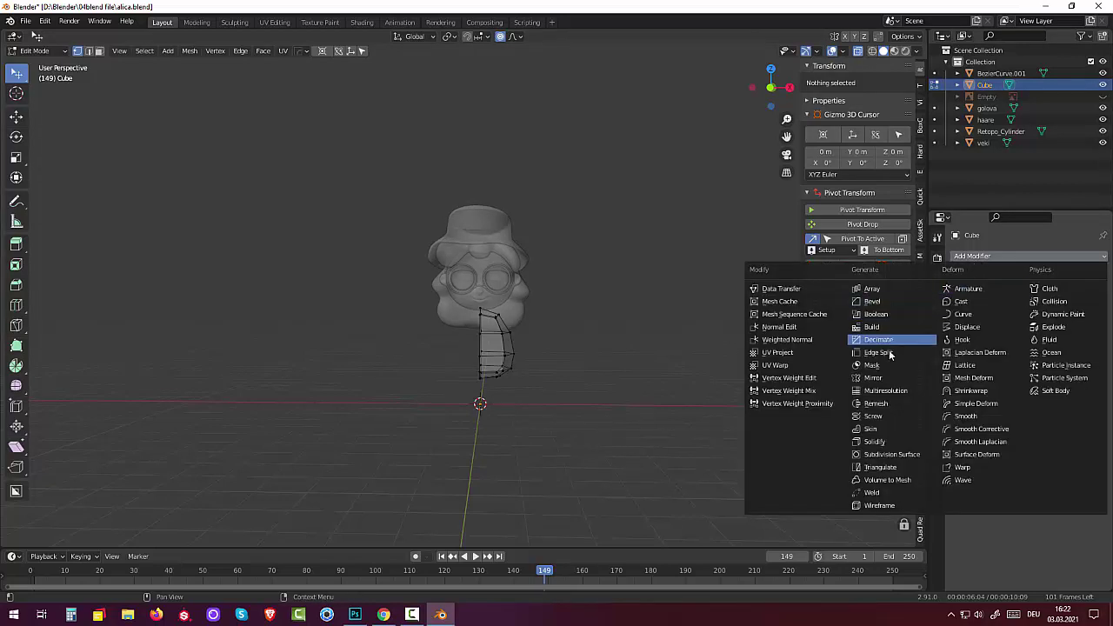
pyautogui.click(879, 379)
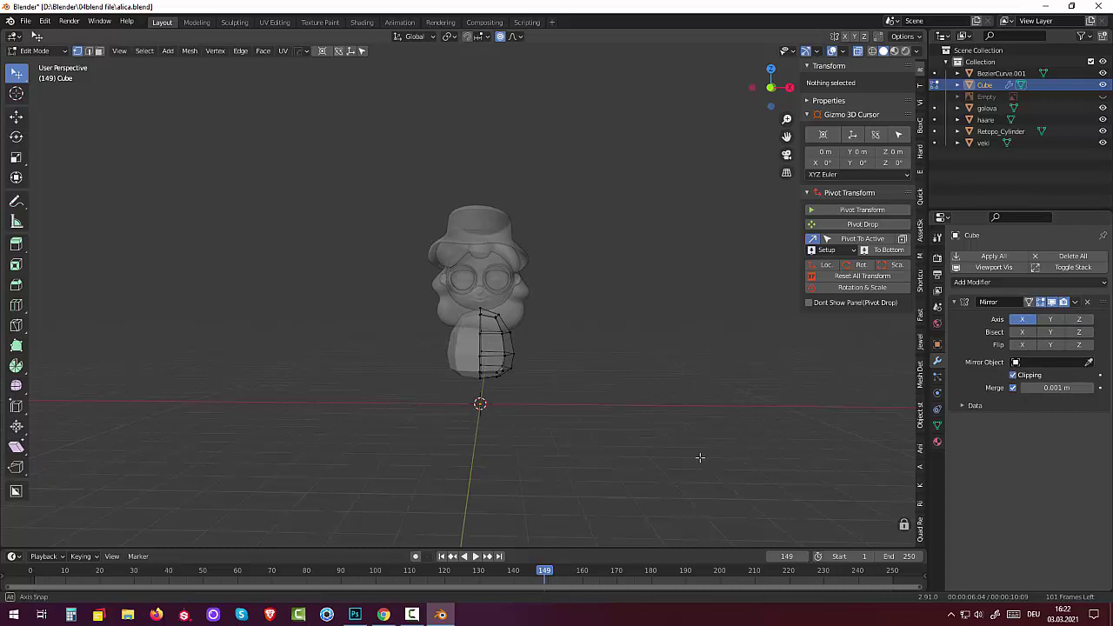
pyautogui.moveTo(698, 459); pyautogui.dragTo(698, 457, button='middle')
# Turn off see-through, view from the front, and pull a torso edge vertex outward with smooth falloff.
pyautogui.click(514, 335)
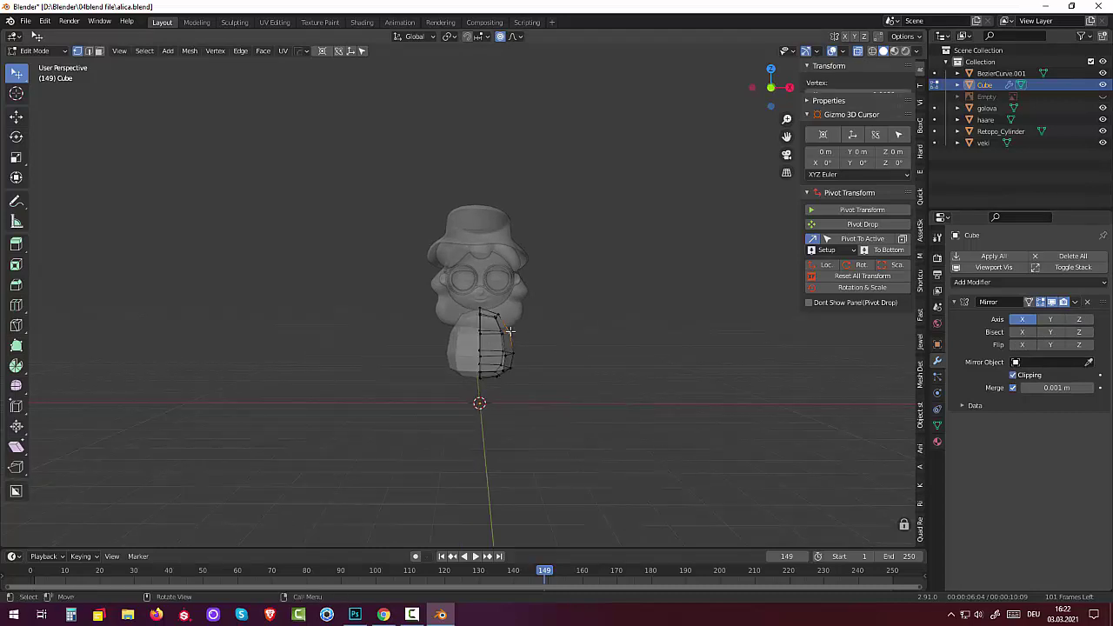
pyautogui.scroll(1, 560, 359)
pyautogui.moveTo(559, 359); pyautogui.dragTo(559, 362, button='middle')
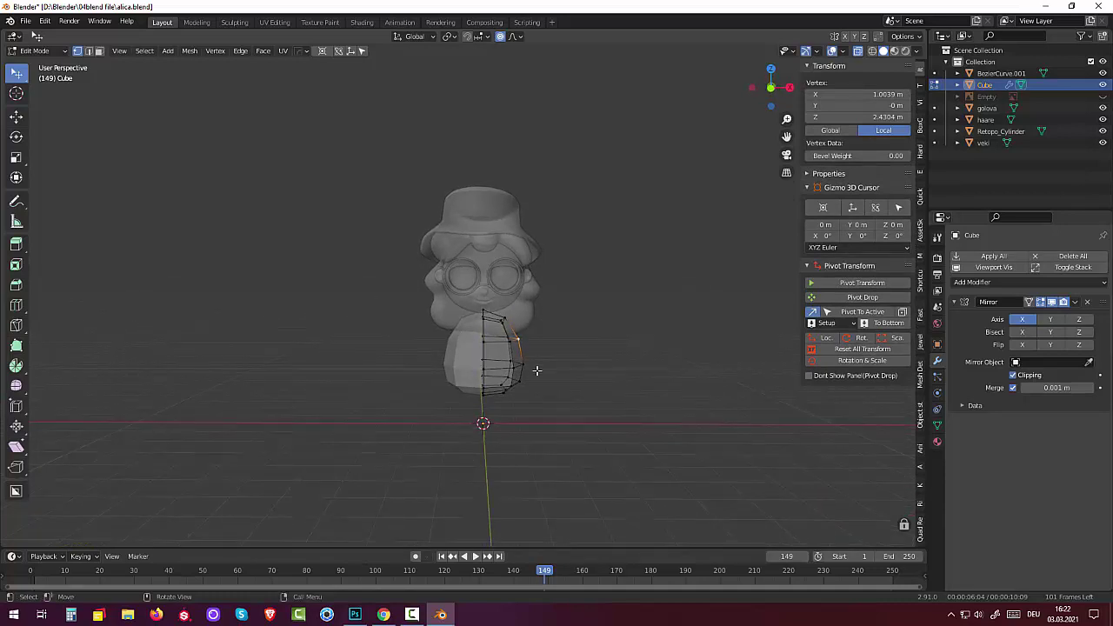
pyautogui.click(858, 53)
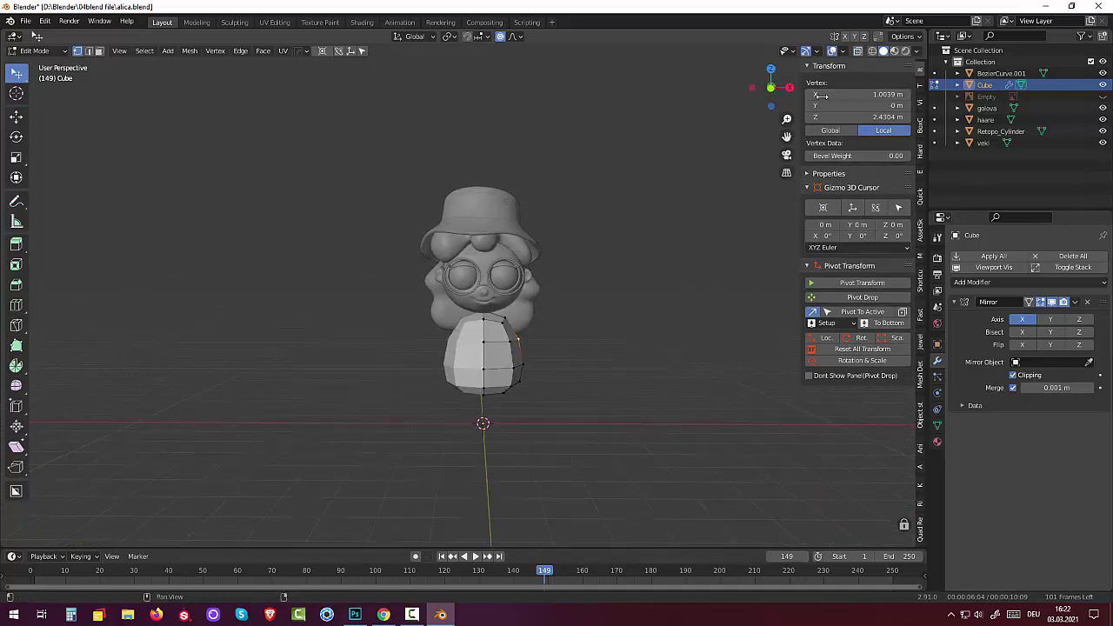
pyautogui.press('KP_1')
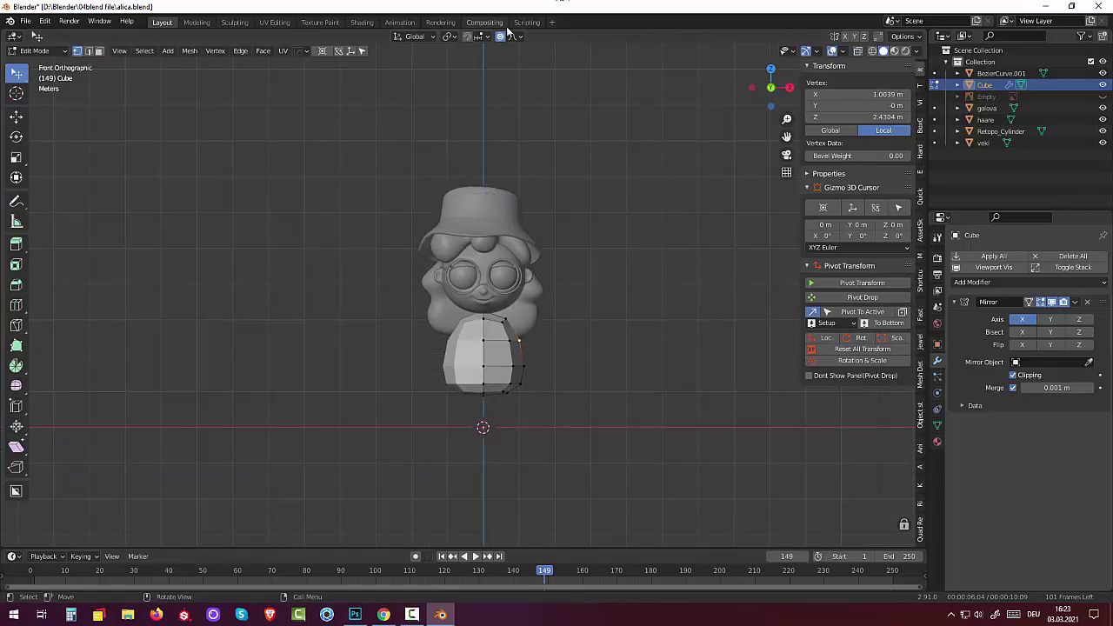
pyautogui.press('g')
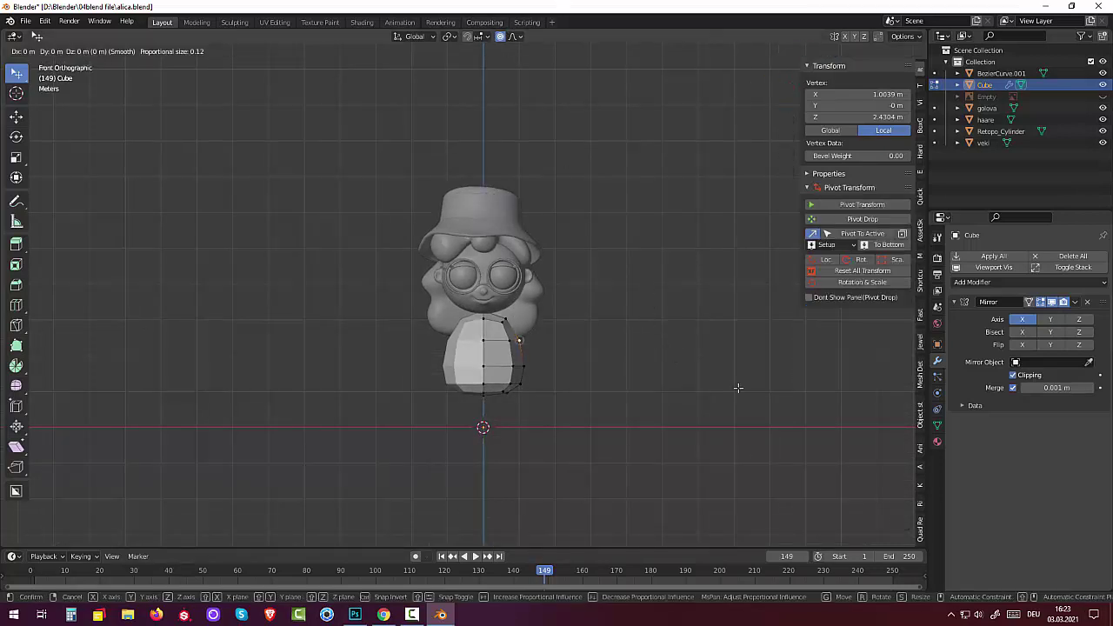
pyautogui.scroll(-2, 739, 388)
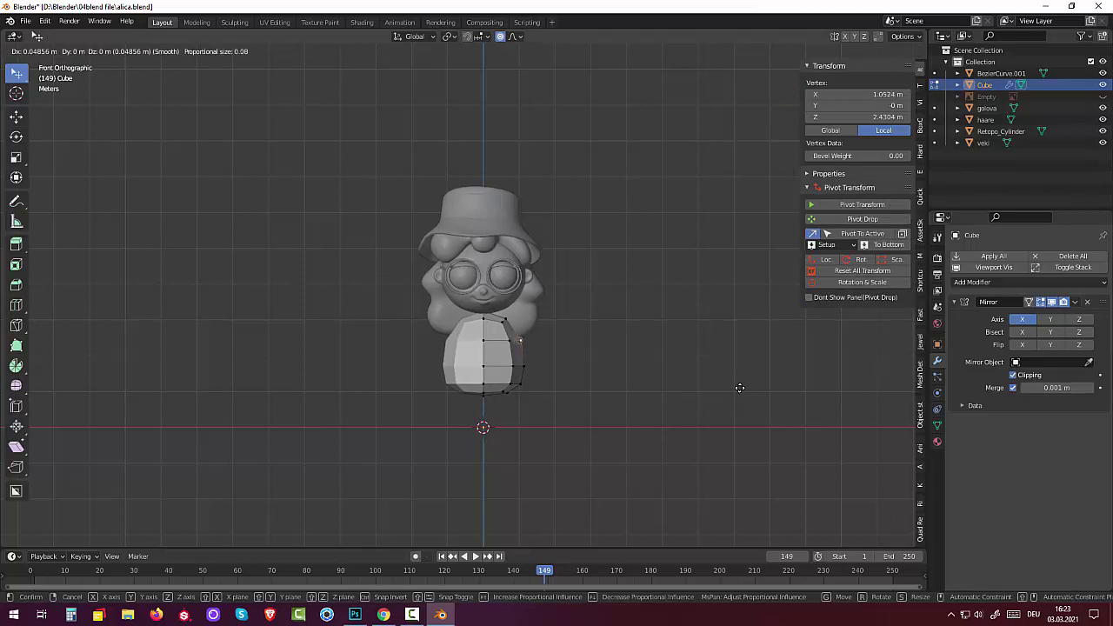
pyautogui.scroll(-8, 739, 388)
pyautogui.scroll(-8, 737, 388)
pyautogui.scroll(-8, 735, 388)
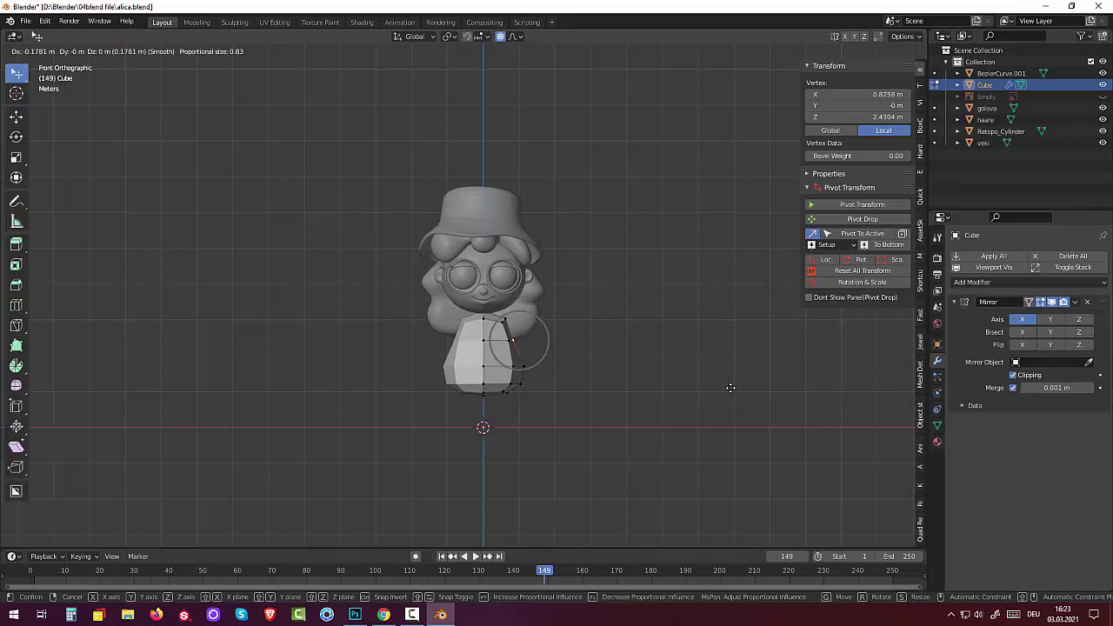
pyautogui.click(731, 387)
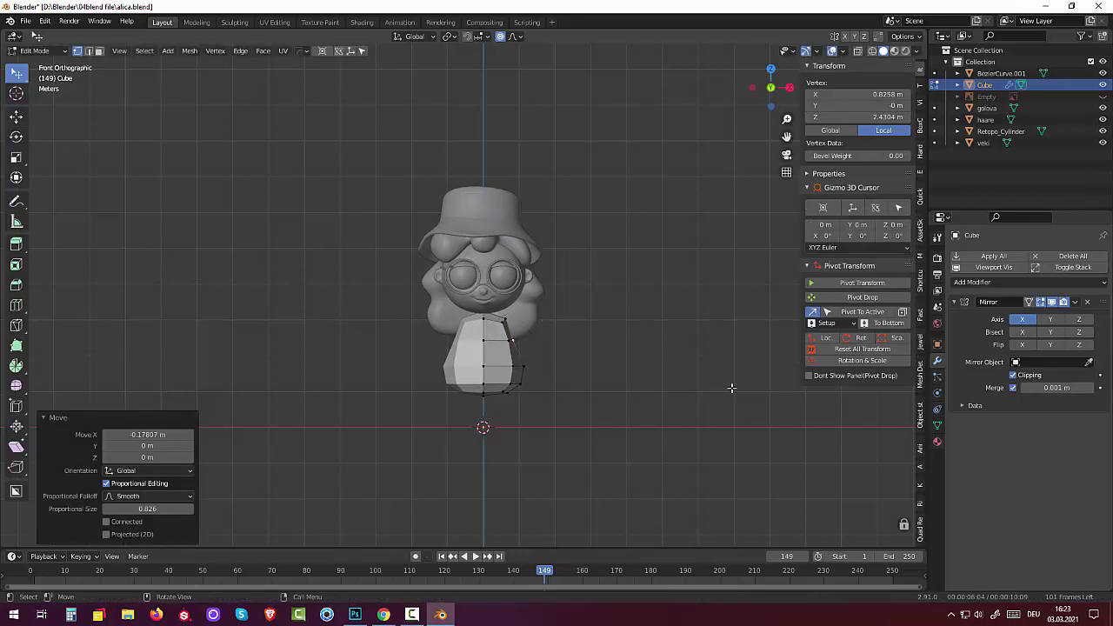
# Pull the lower side, shoulder and two more torso vertices outward into an egg shape, then deselect.
pyautogui.click(521, 365)
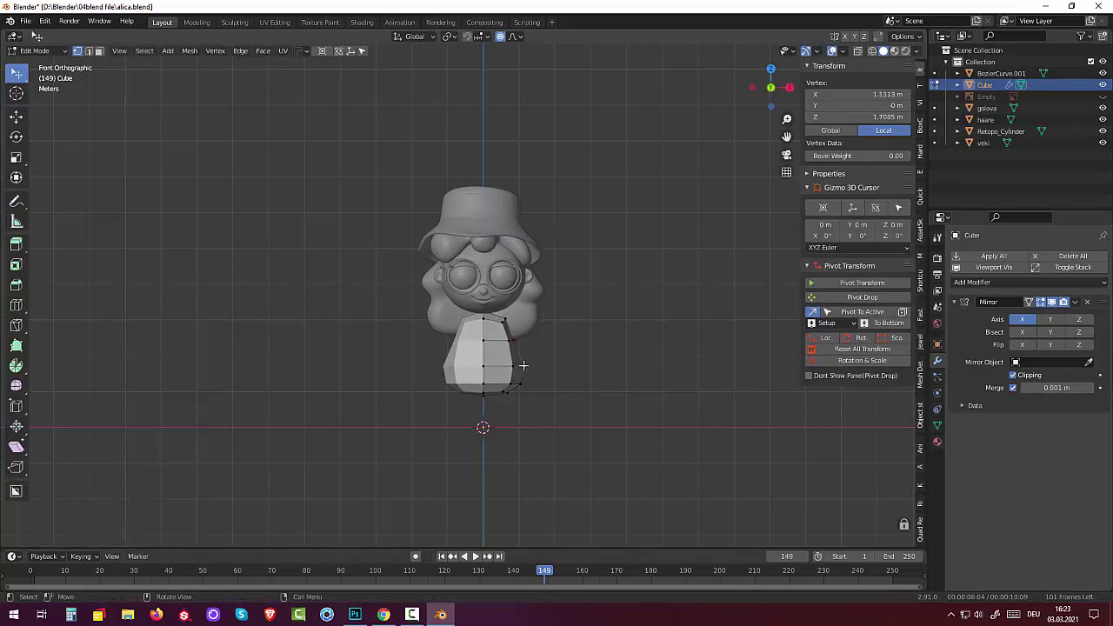
pyautogui.press('g')
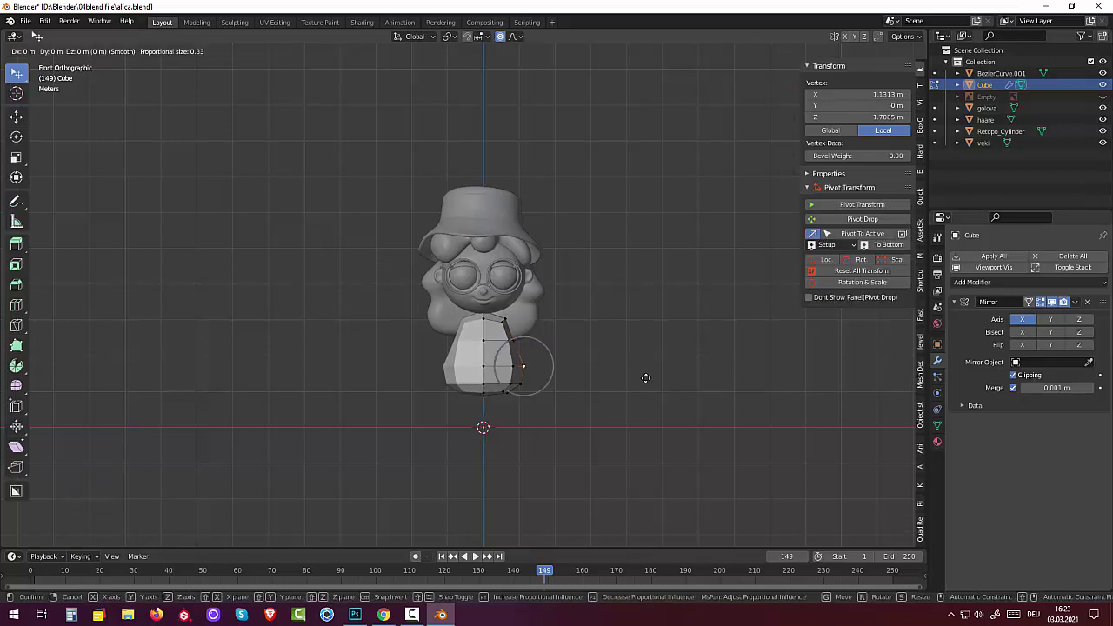
pyautogui.click(641, 378)
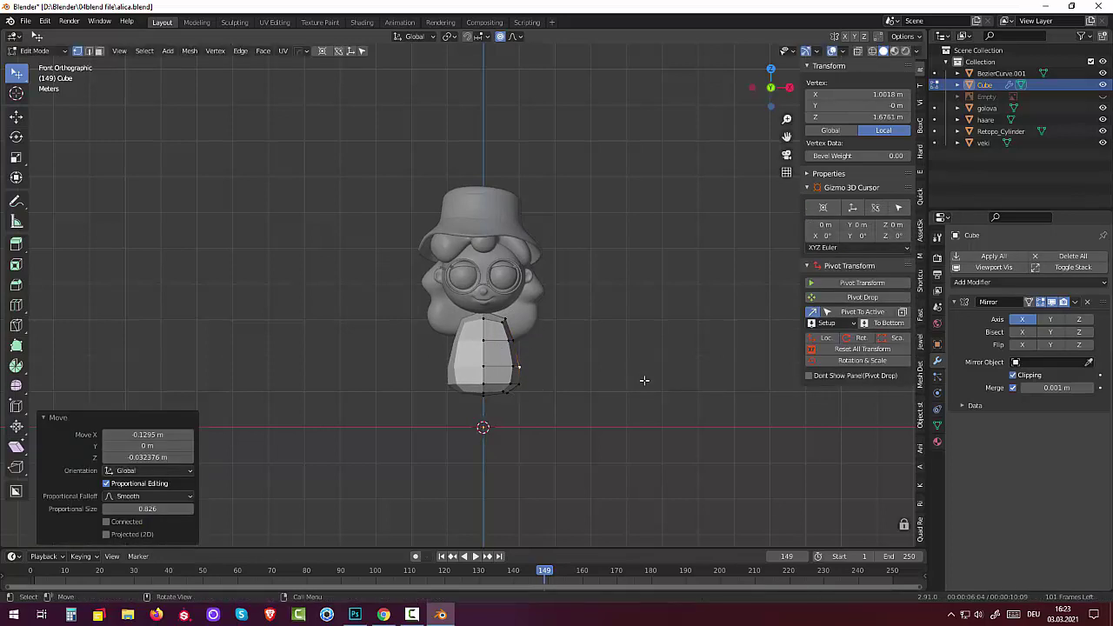
pyautogui.click(506, 321)
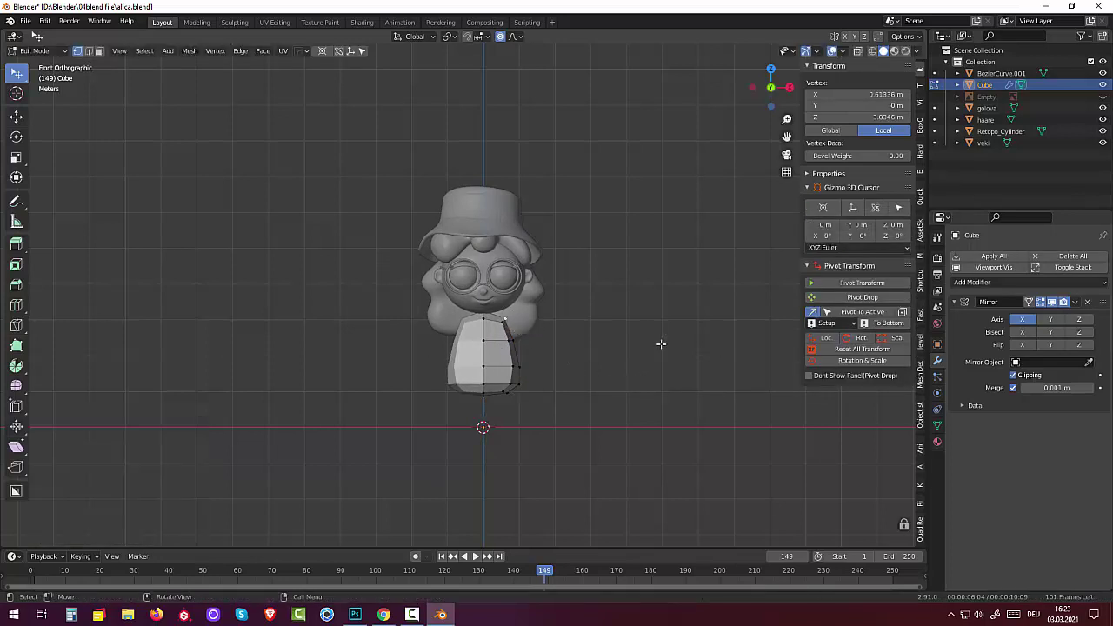
pyautogui.press('g')
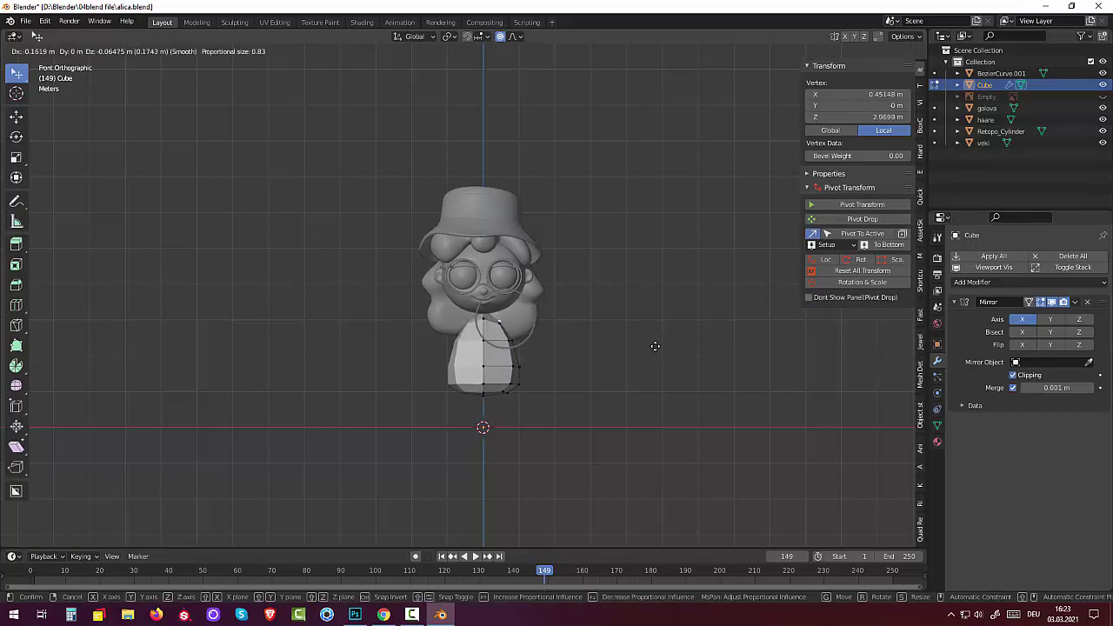
pyautogui.click(656, 347)
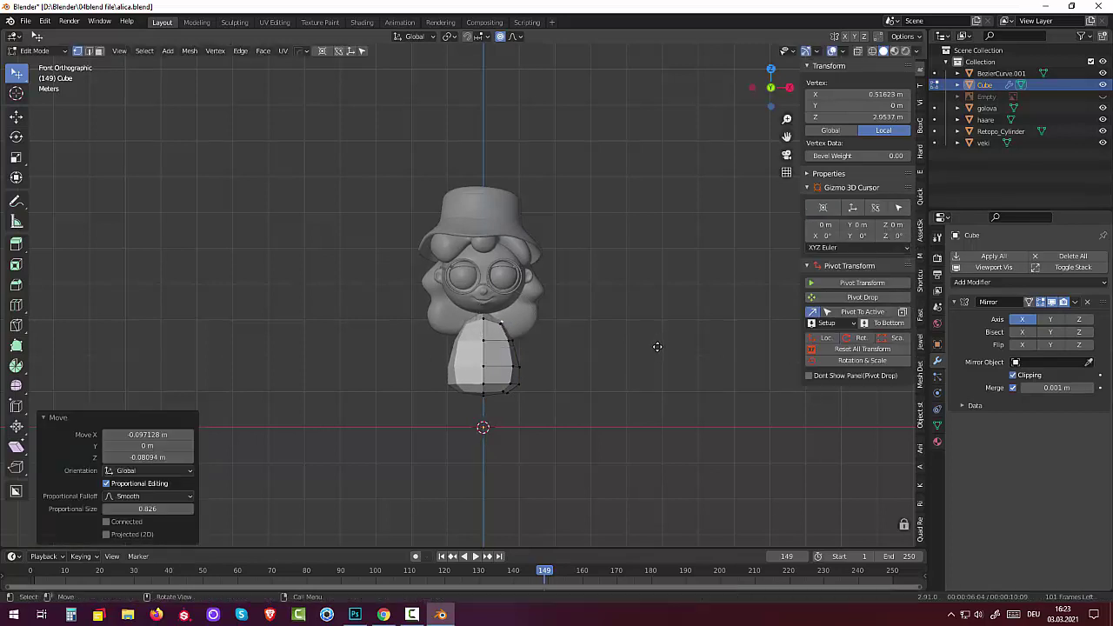
pyautogui.click(511, 365)
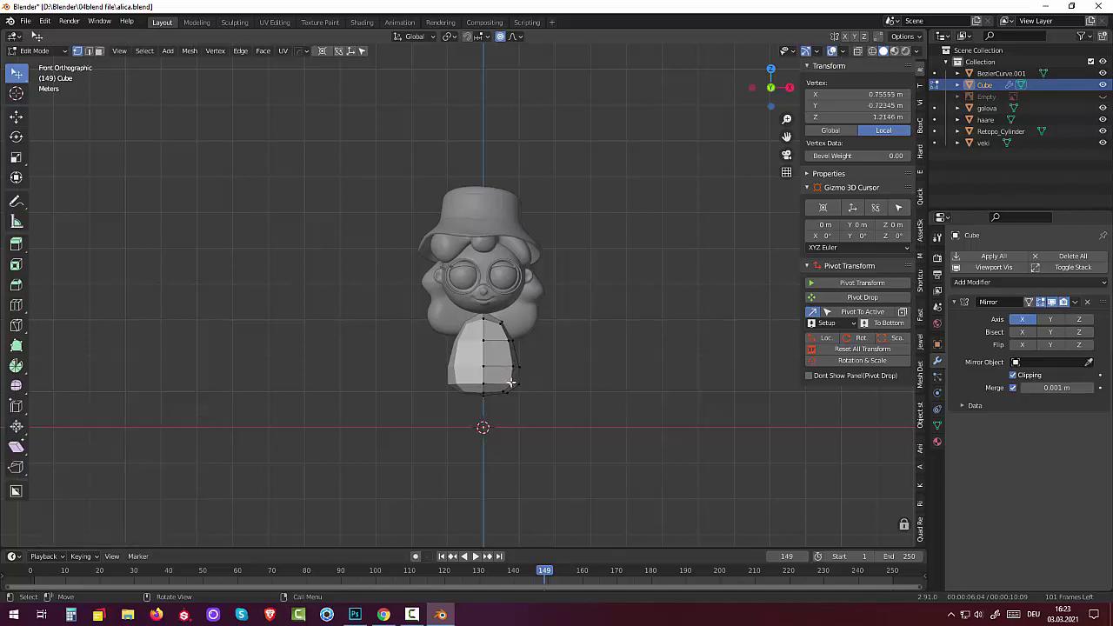
pyautogui.keyDown('shift'); pyautogui.click(522, 383); pyautogui.keyUp('shift')
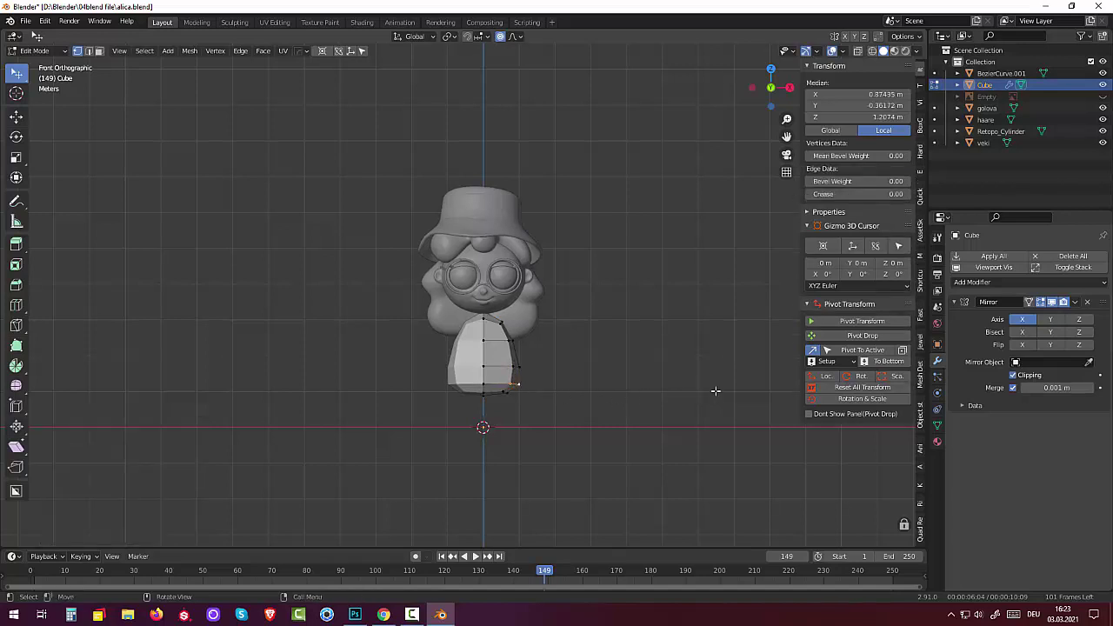
pyautogui.press('g')
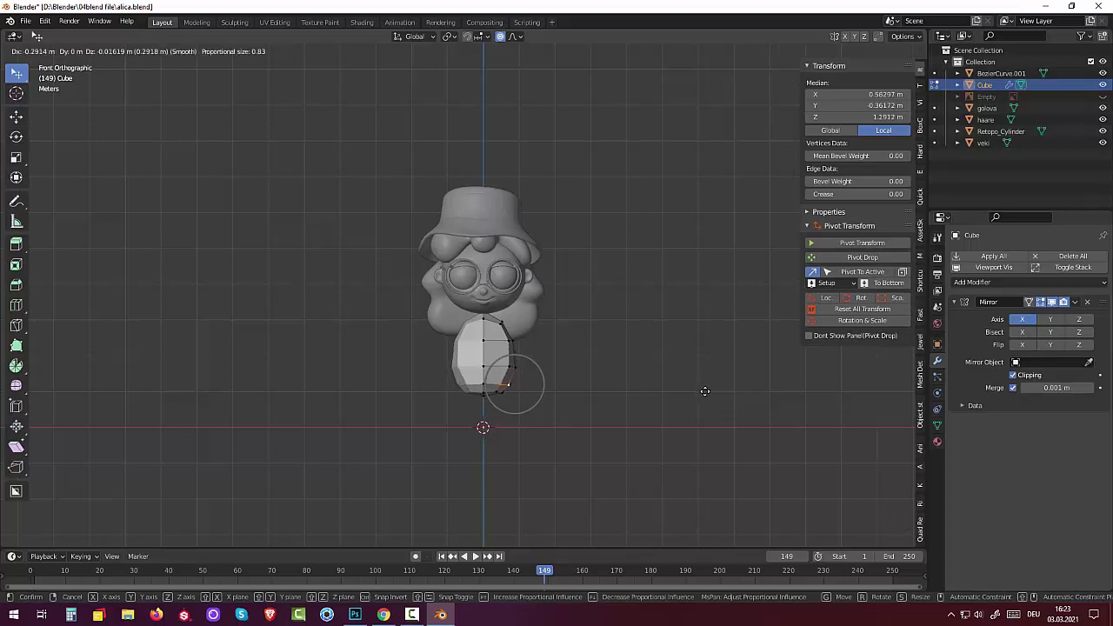
pyautogui.click(706, 388)
pyautogui.hotkey('alt', 'a')
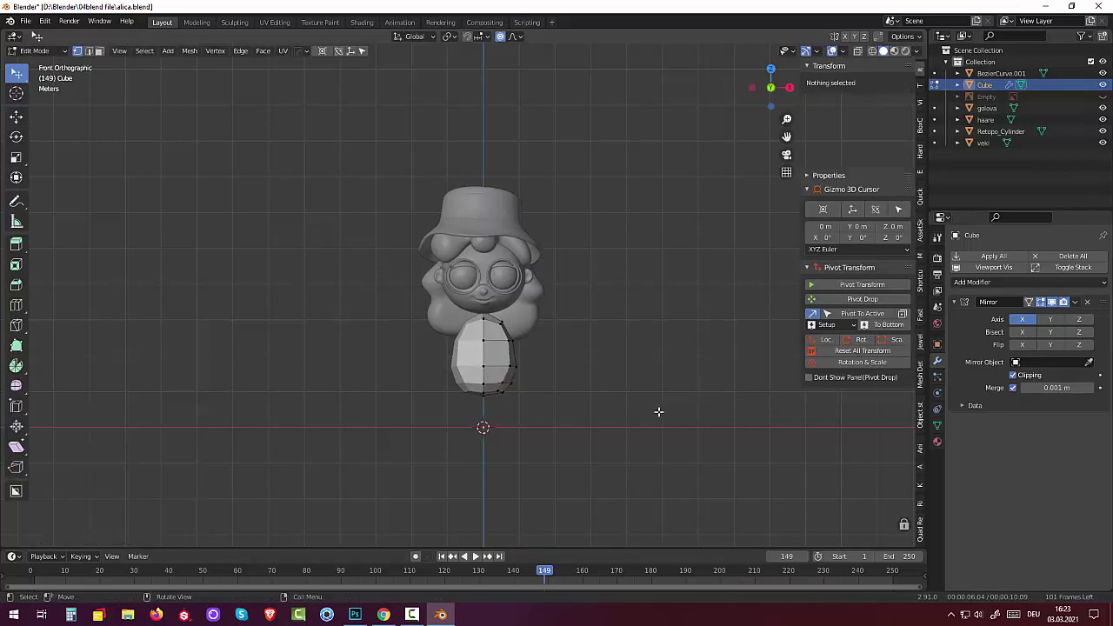
# From a side view, select only the vertex at the top of the torso's side in Vertex mode.
pyautogui.moveTo(666, 408)
pyautogui.mouseDown(button='middle')
pyautogui.moveTo(641, 428)
pyautogui.moveTo(544, 427)
pyautogui.moveTo(571, 405)
pyautogui.moveTo(634, 405)
pyautogui.moveTo(534, 415)
pyautogui.moveTo(540, 397)
pyautogui.mouseUp(button='middle')
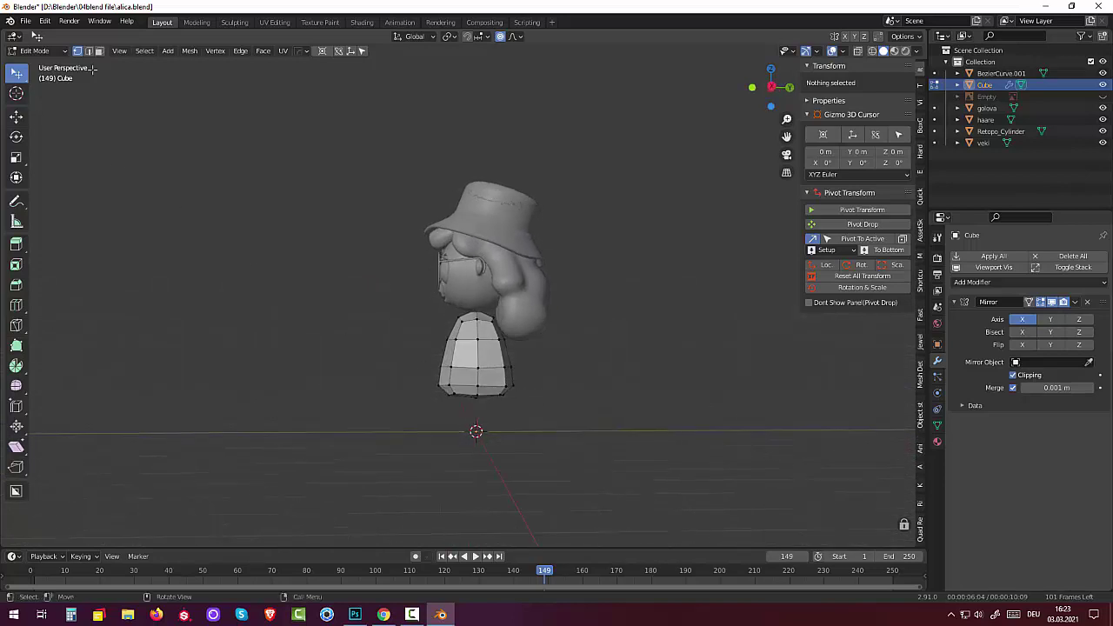
pyautogui.click(477, 340)
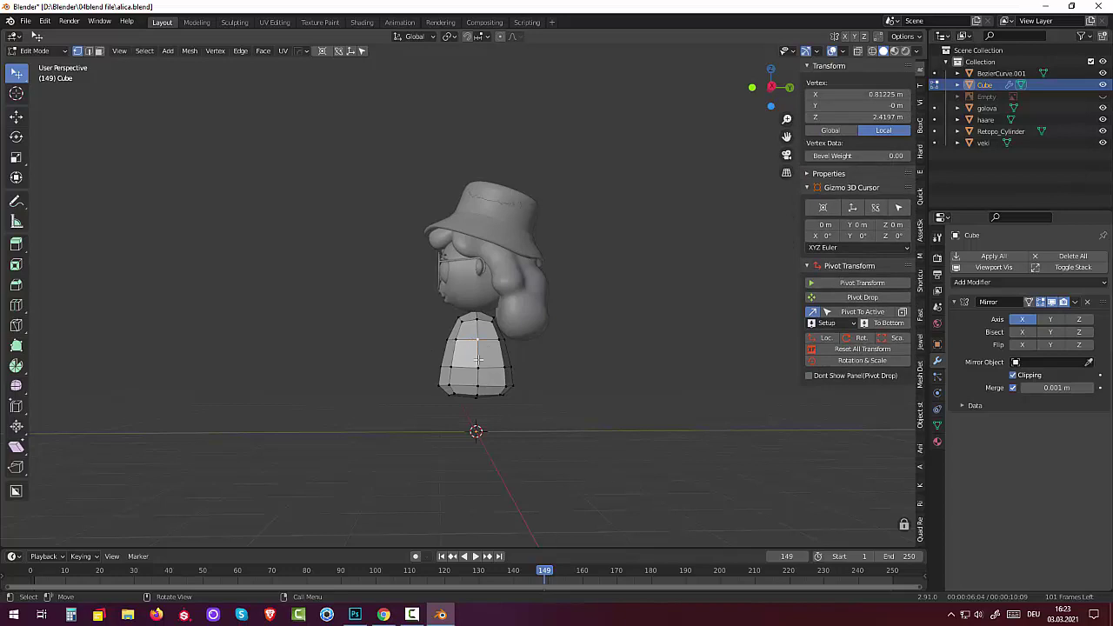
pyautogui.moveTo(477, 359); pyautogui.dragTo(473, 361, button='middle')
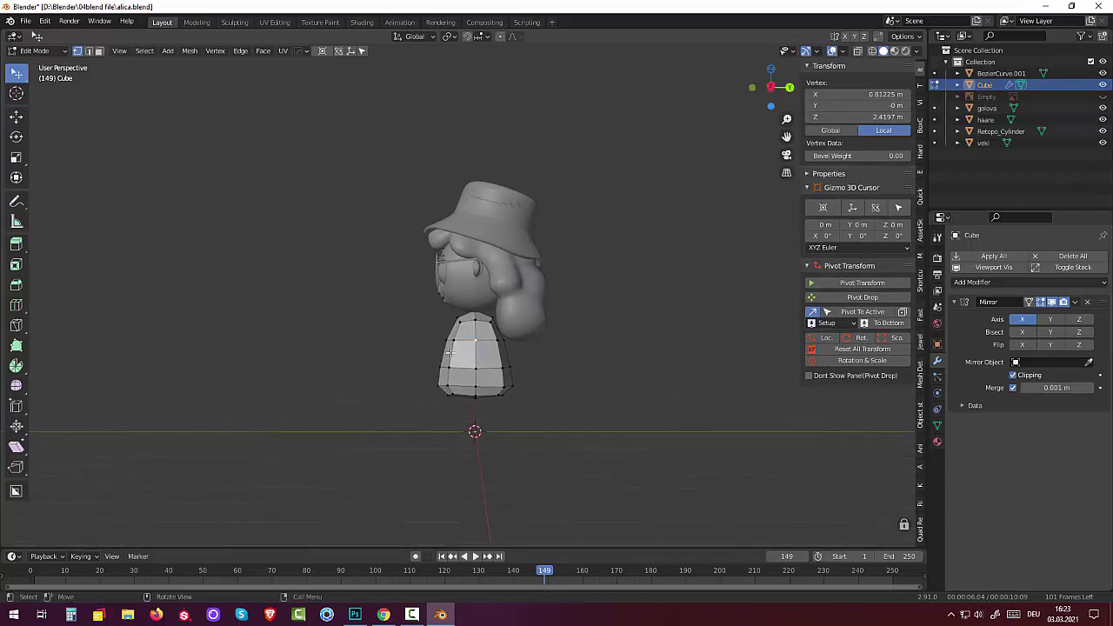
pyautogui.click(450, 351)
pyautogui.click(286, 284)
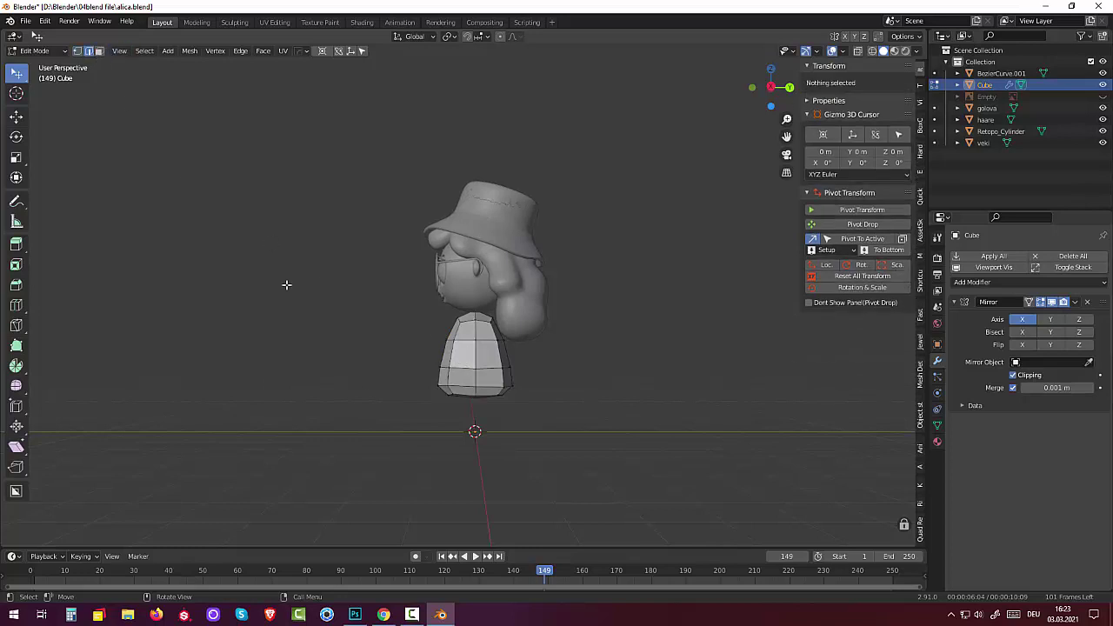
pyautogui.click(474, 358)
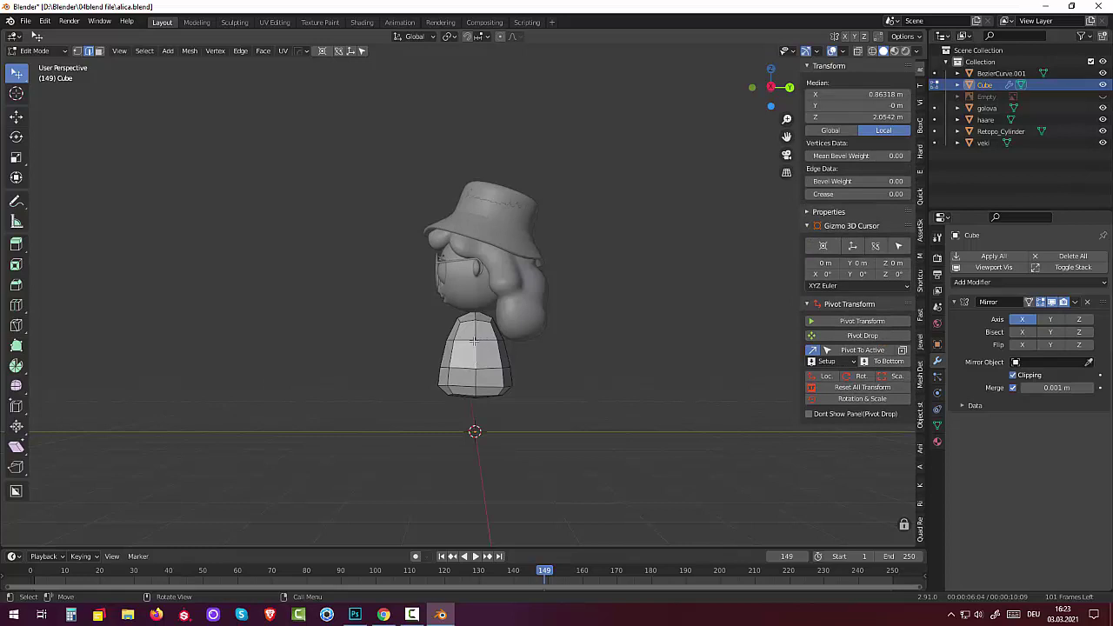
pyautogui.click(473, 342)
pyautogui.click(78, 52)
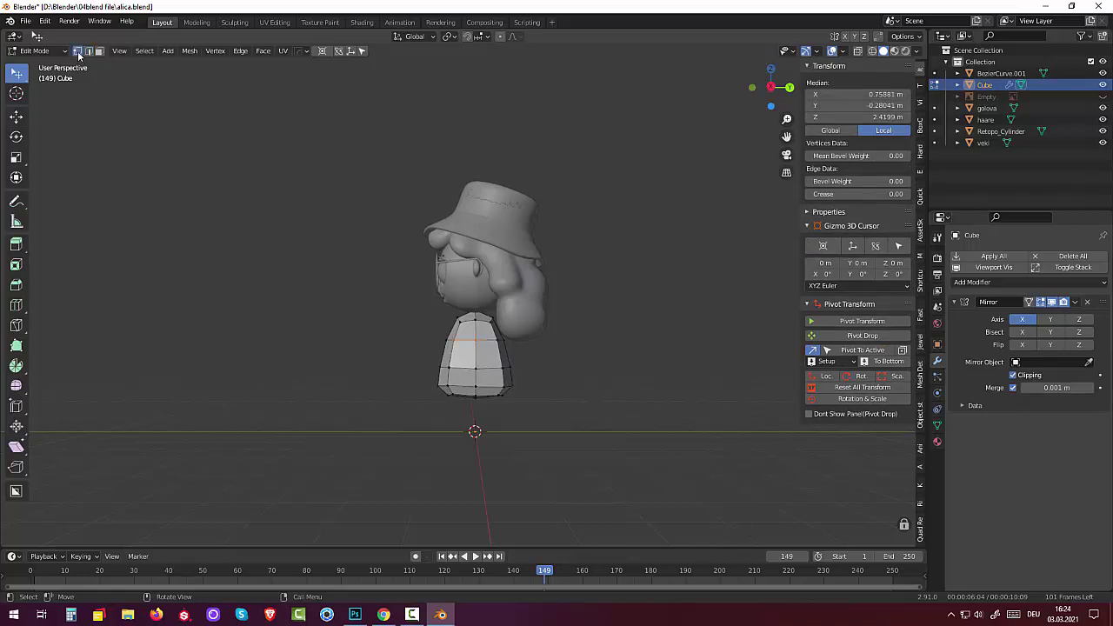
pyautogui.click(475, 340)
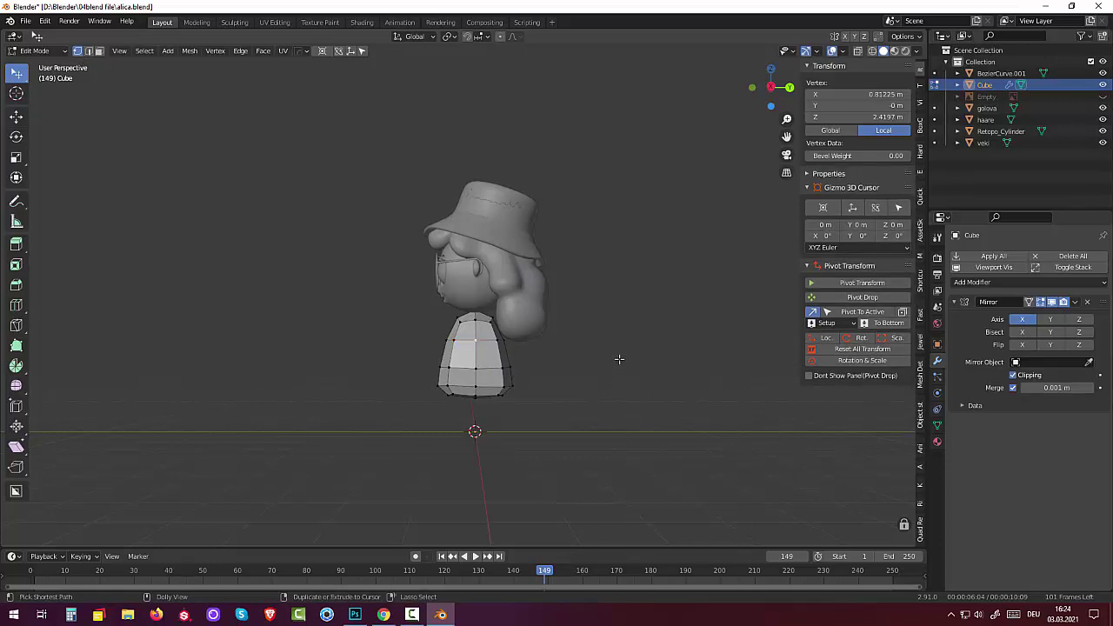
# Vertex-bevel the shoulder point into a 4-segment patch with width 0.31 m and shape 0.116.
pyautogui.hotkey('ctrl', 'shift', 'b')
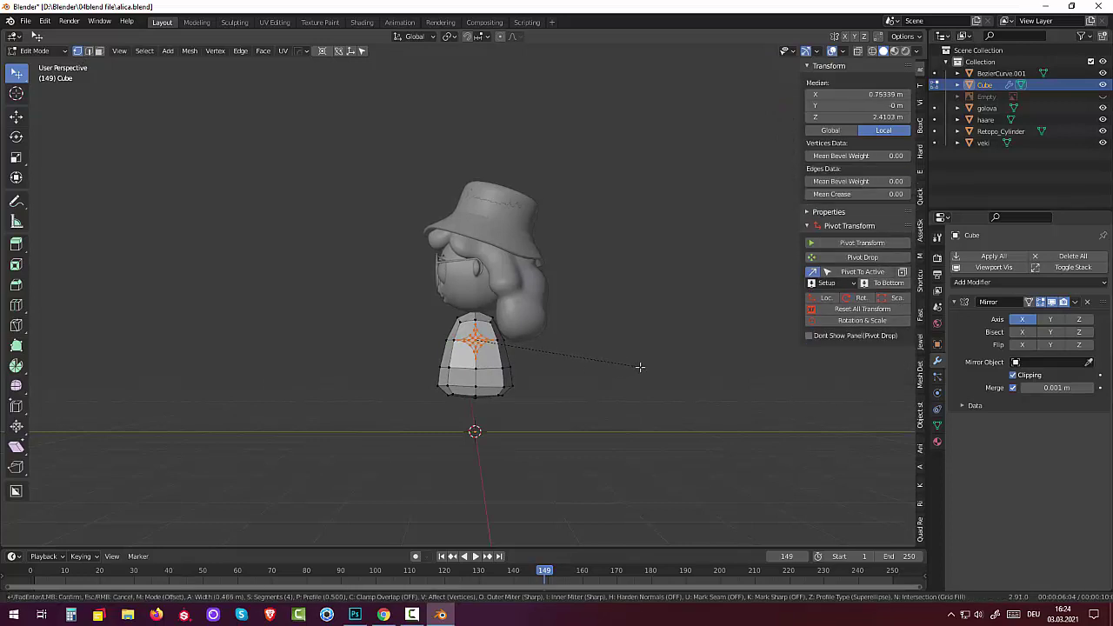
pyautogui.click(636, 366)
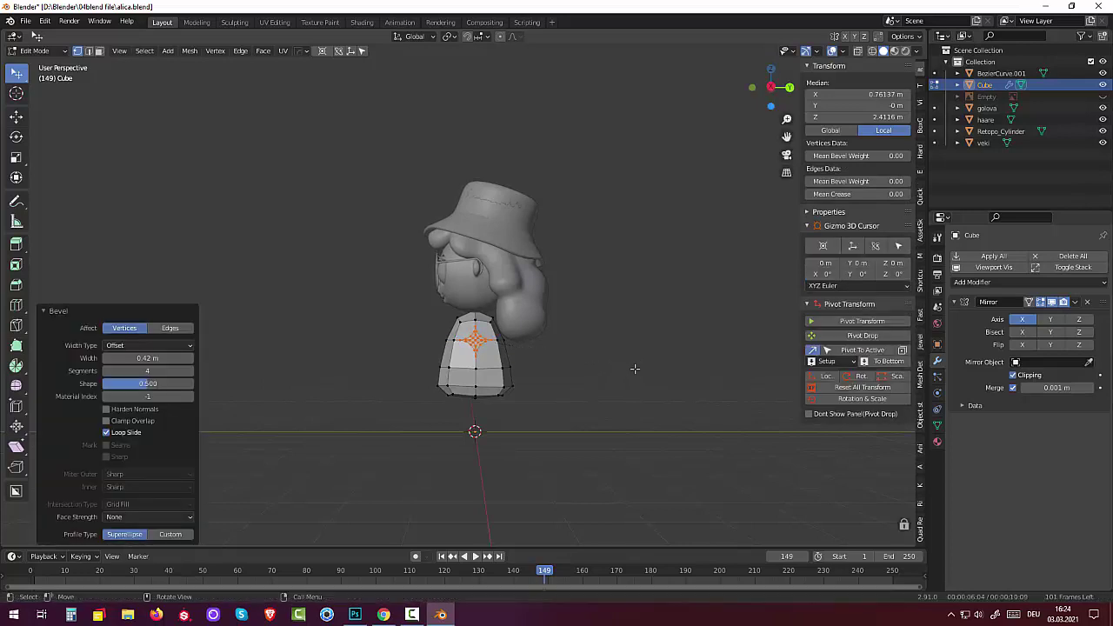
pyautogui.moveTo(148, 383); pyautogui.dragTo(113, 383)
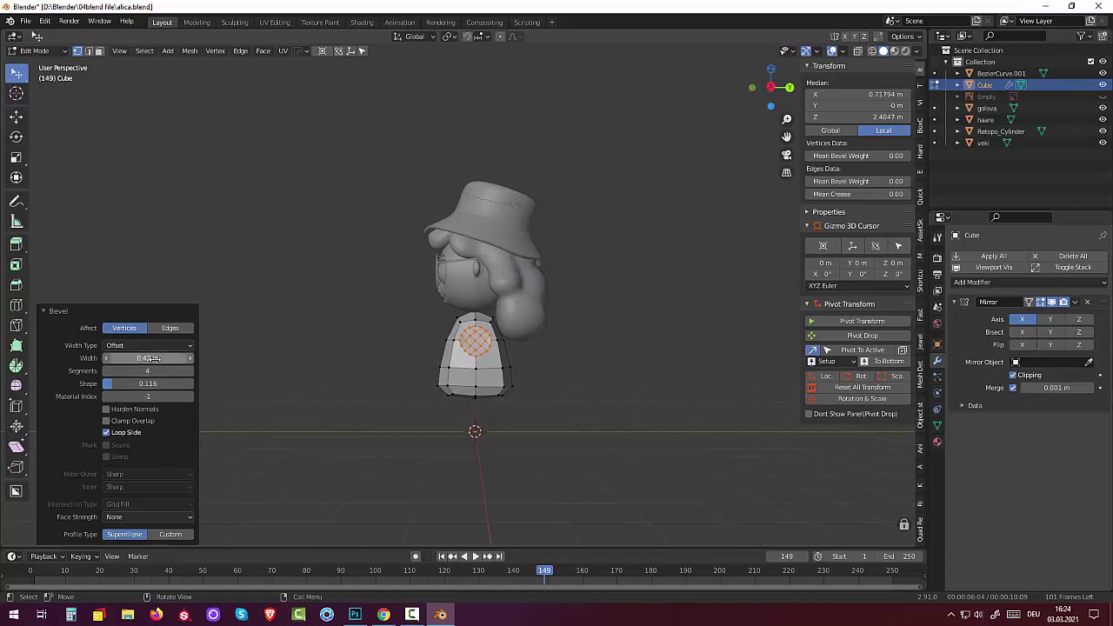
pyautogui.moveTo(149, 359); pyautogui.dragTo(132, 358)
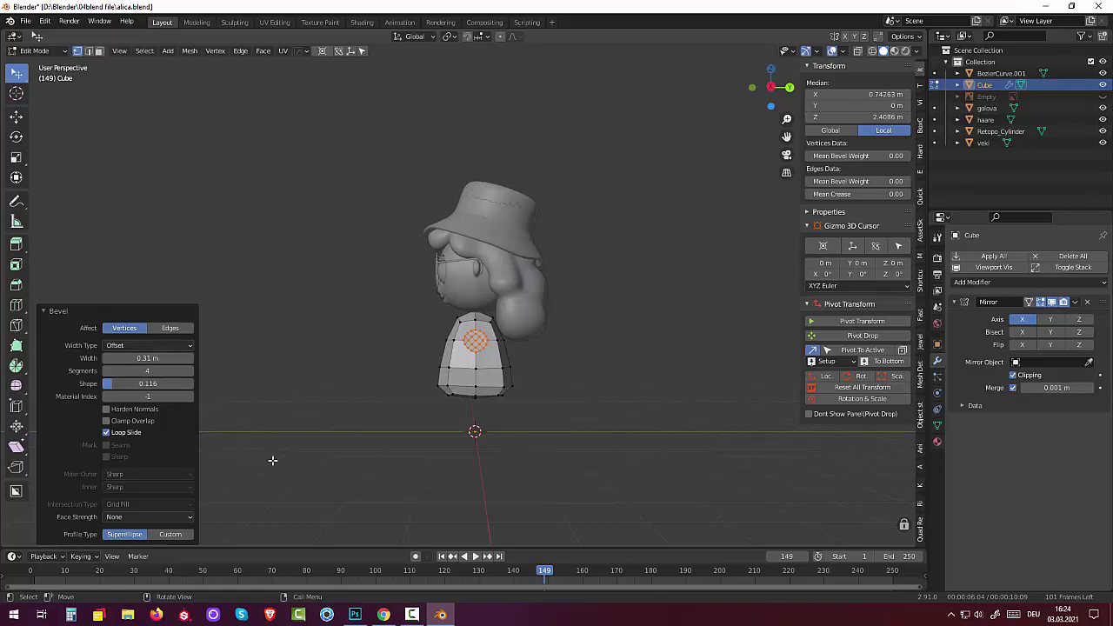
pyautogui.moveTo(655, 362)
pyautogui.mouseDown(button='middle')
pyautogui.moveTo(777, 372)
pyautogui.moveTo(666, 381)
pyautogui.mouseUp(button='middle')
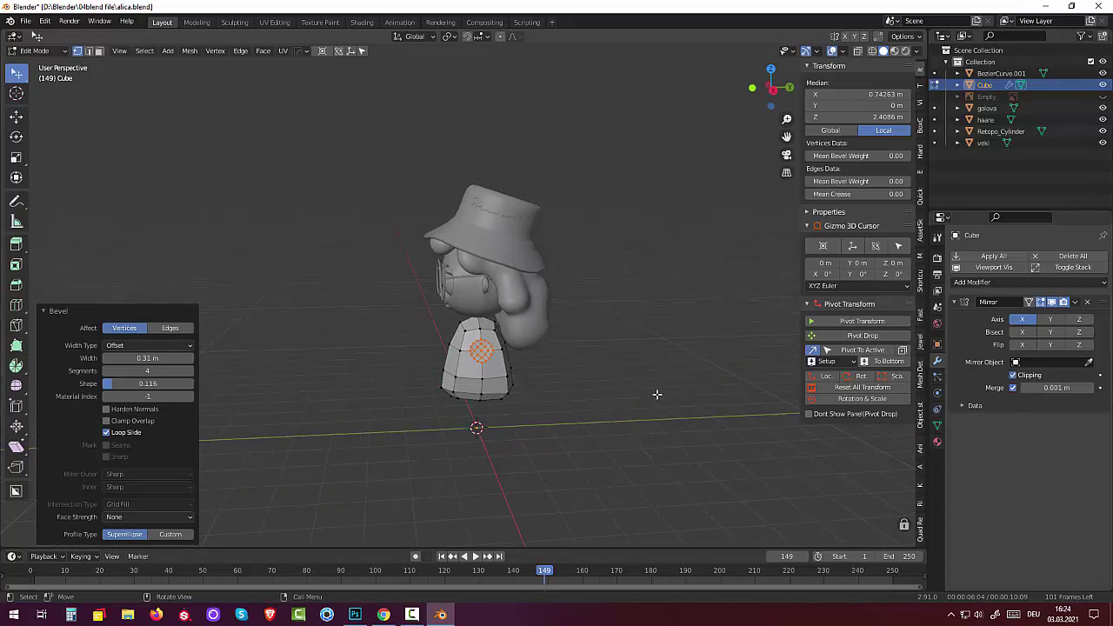
pyautogui.click(656, 394)
# Undo back to the shoulder vertex, lower it 0.26677 m along Z, then select the shoulder face.
pyautogui.hotkey('ctrl', 'z')
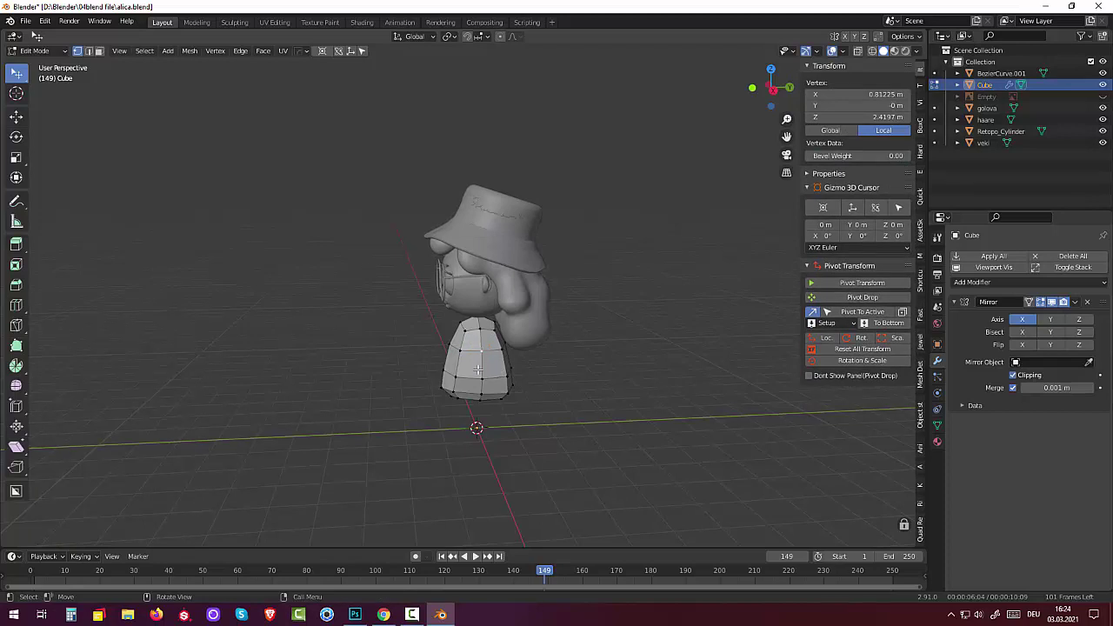
pyautogui.press('g')
pyautogui.press('z')
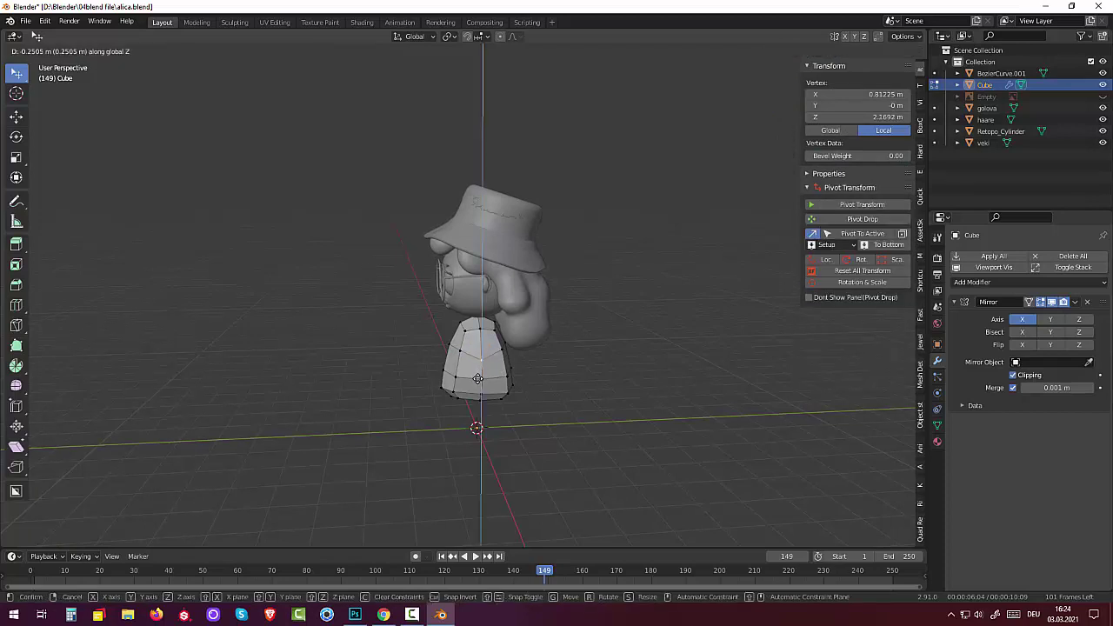
pyautogui.click(475, 379)
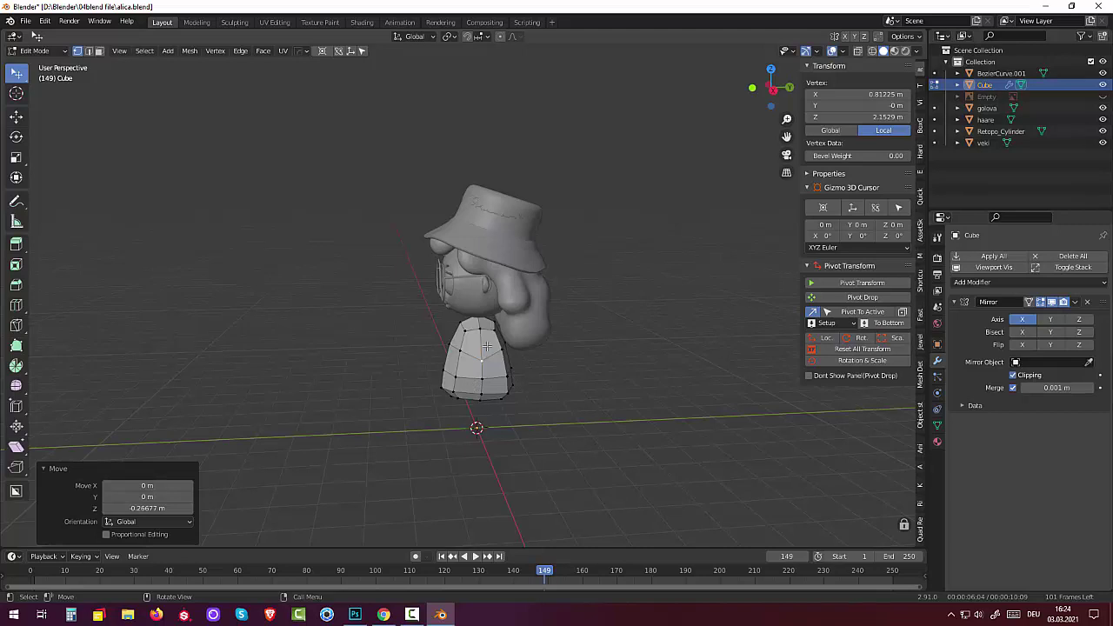
pyautogui.click(264, 258)
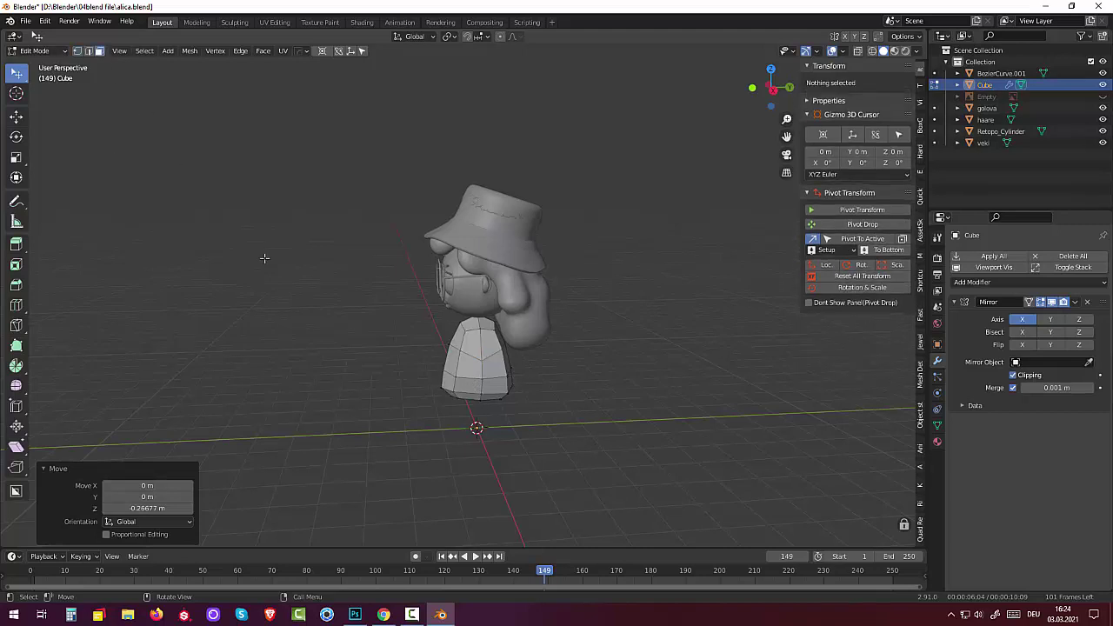
pyautogui.click(476, 344)
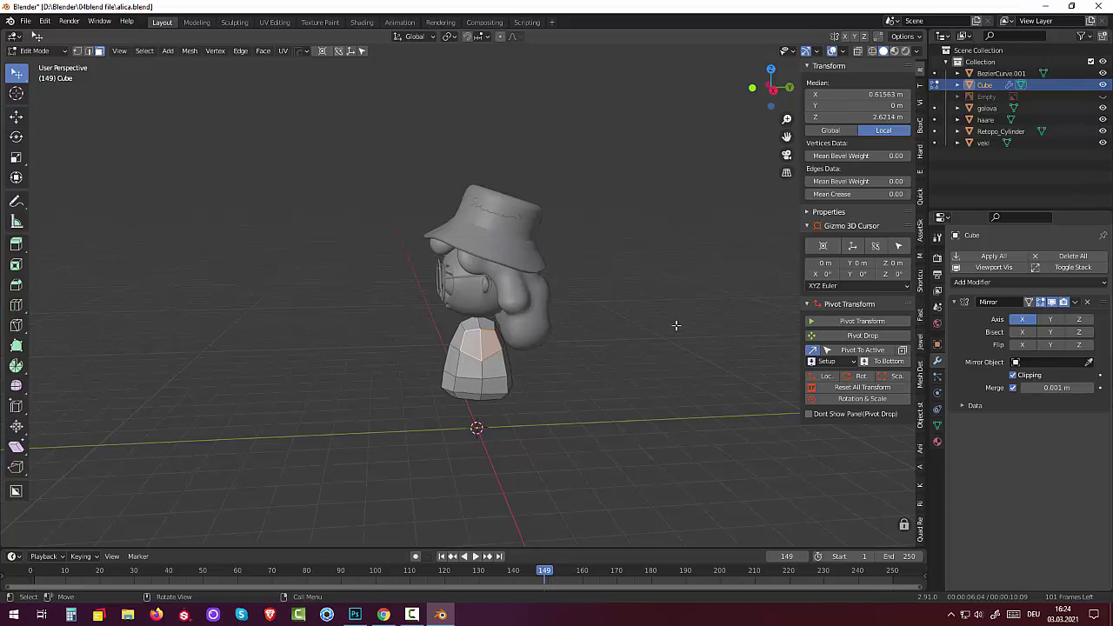
# Inset the shoulder faces, round them with LoopTools Circle, and scale the opening to 0.78.
pyautogui.press('i')
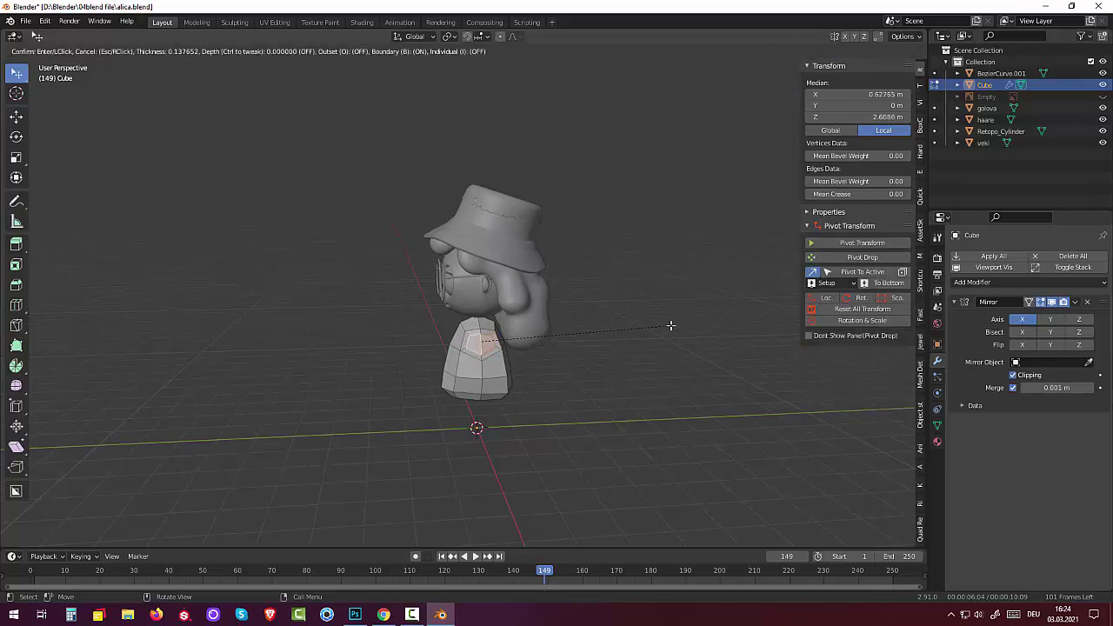
pyautogui.click(671, 325)
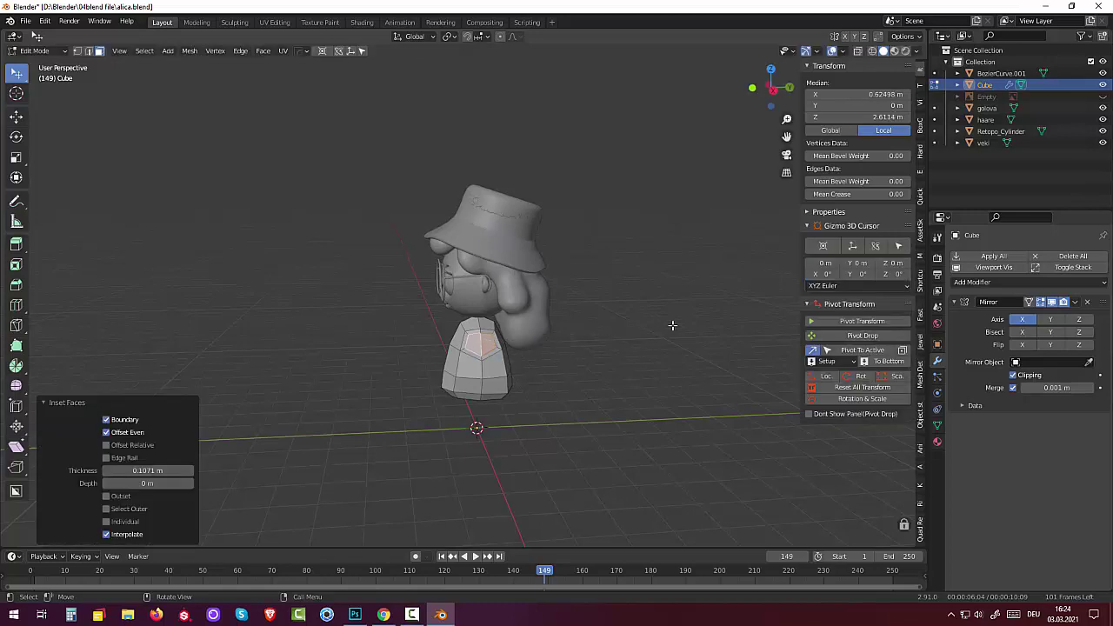
pyautogui.rightClick(671, 325)
pyautogui.moveTo(639, 292)
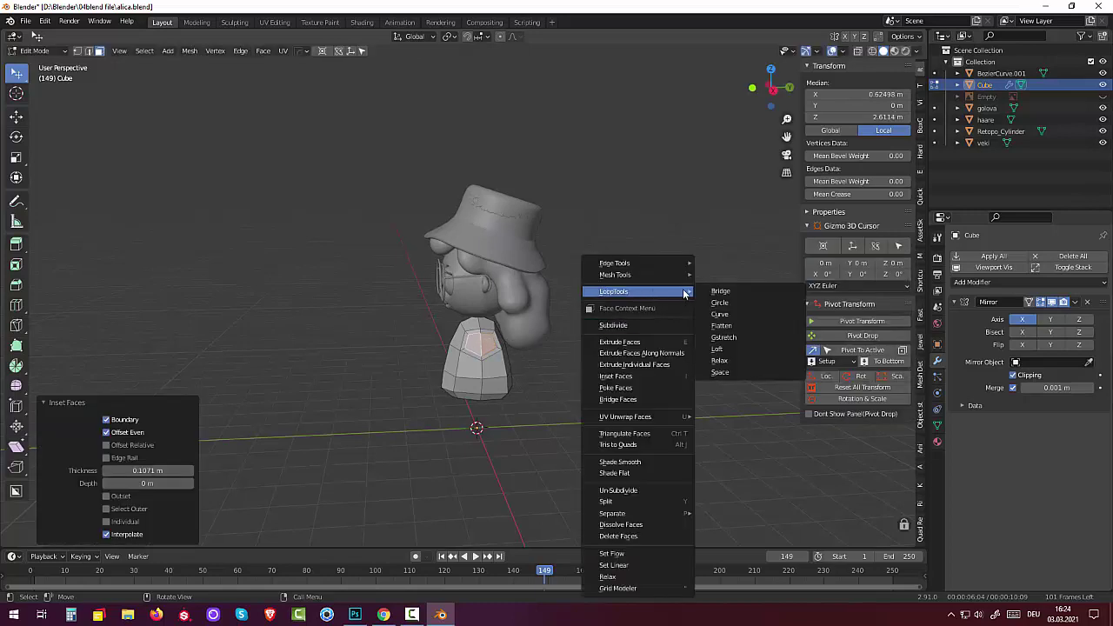
pyautogui.click(720, 302)
pyautogui.moveTo(648, 333)
pyautogui.mouseDown(button='middle')
pyautogui.moveTo(721, 343)
pyautogui.moveTo(624, 351)
pyautogui.moveTo(618, 340)
pyautogui.moveTo(683, 333)
pyautogui.moveTo(552, 386)
pyautogui.moveTo(579, 385)
pyautogui.mouseUp(button='middle')
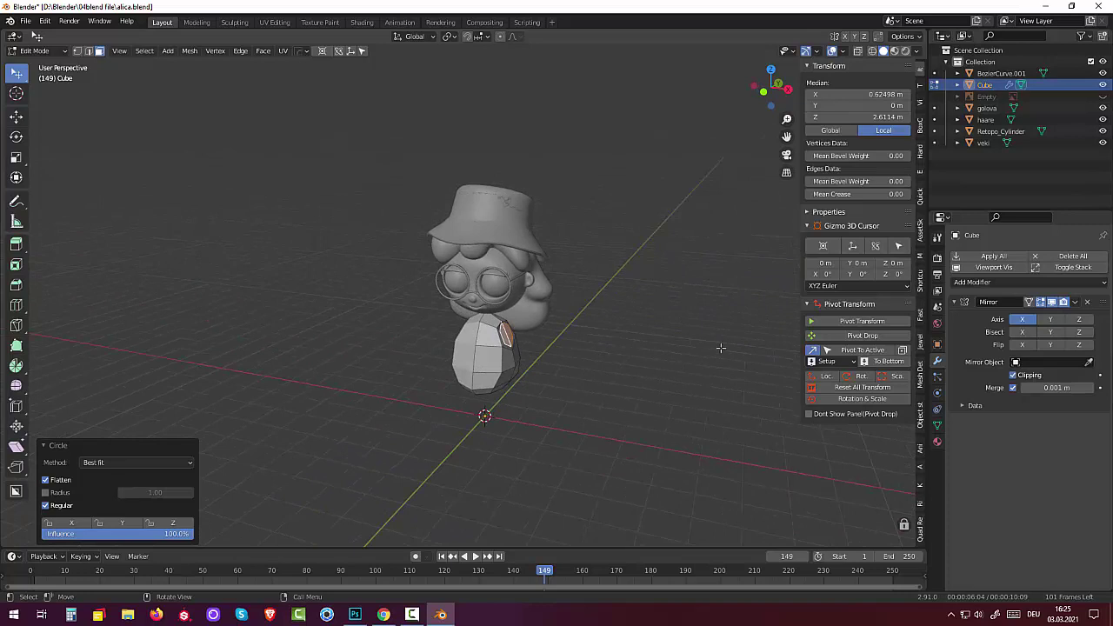
pyautogui.press('s')
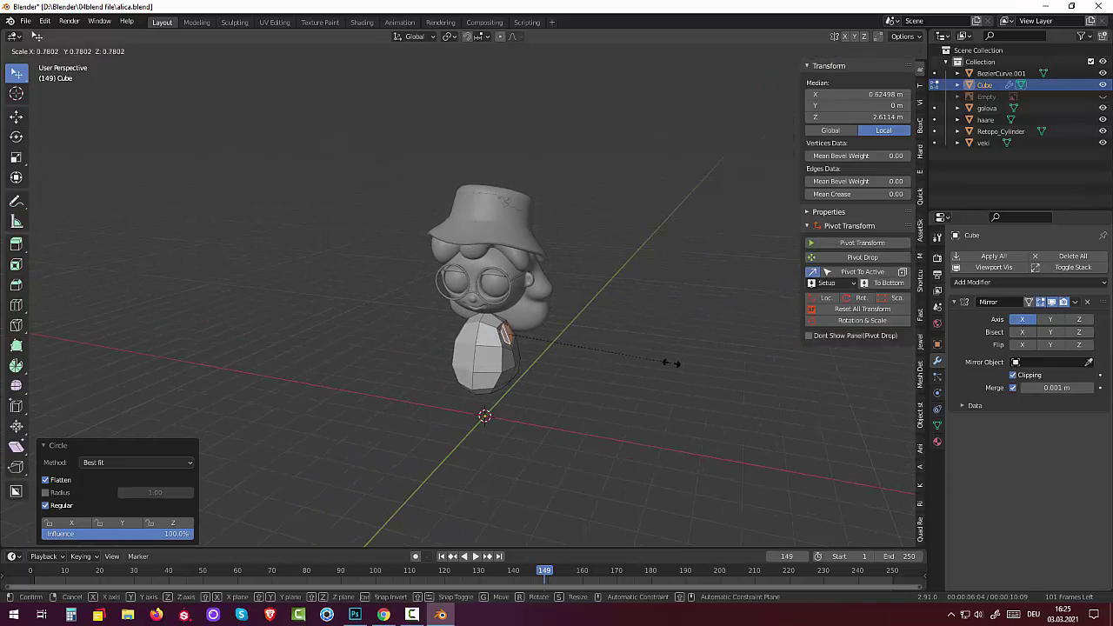
pyautogui.click(670, 363)
pyautogui.moveTo(670, 362)
pyautogui.mouseDown(button='middle')
pyautogui.moveTo(658, 340)
pyautogui.moveTo(676, 335)
pyautogui.mouseUp(button='middle')
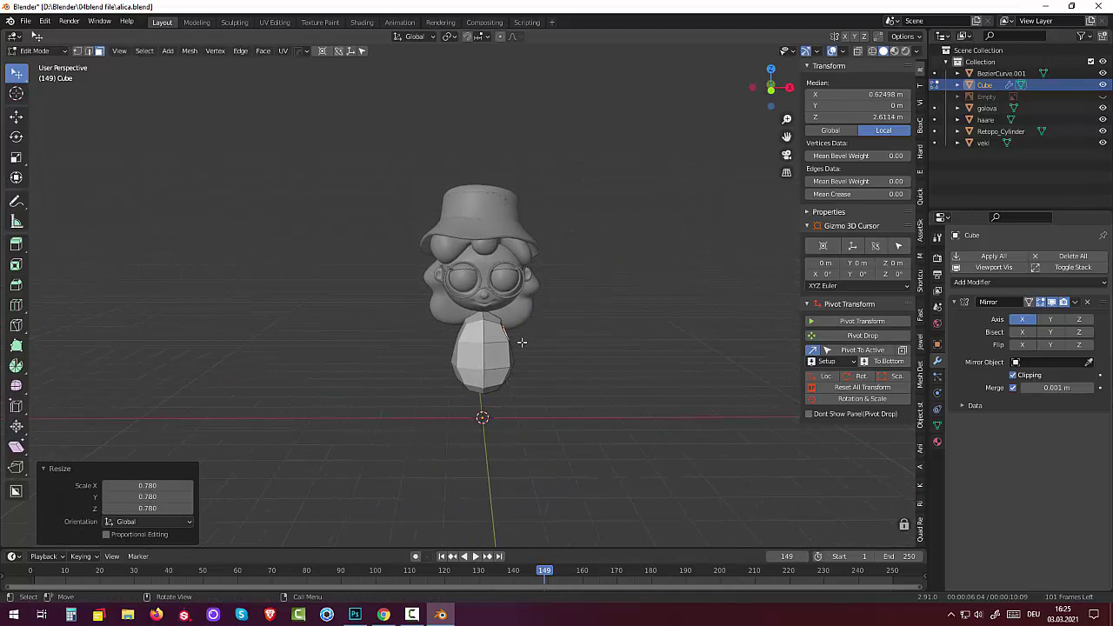
pyautogui.press('e')
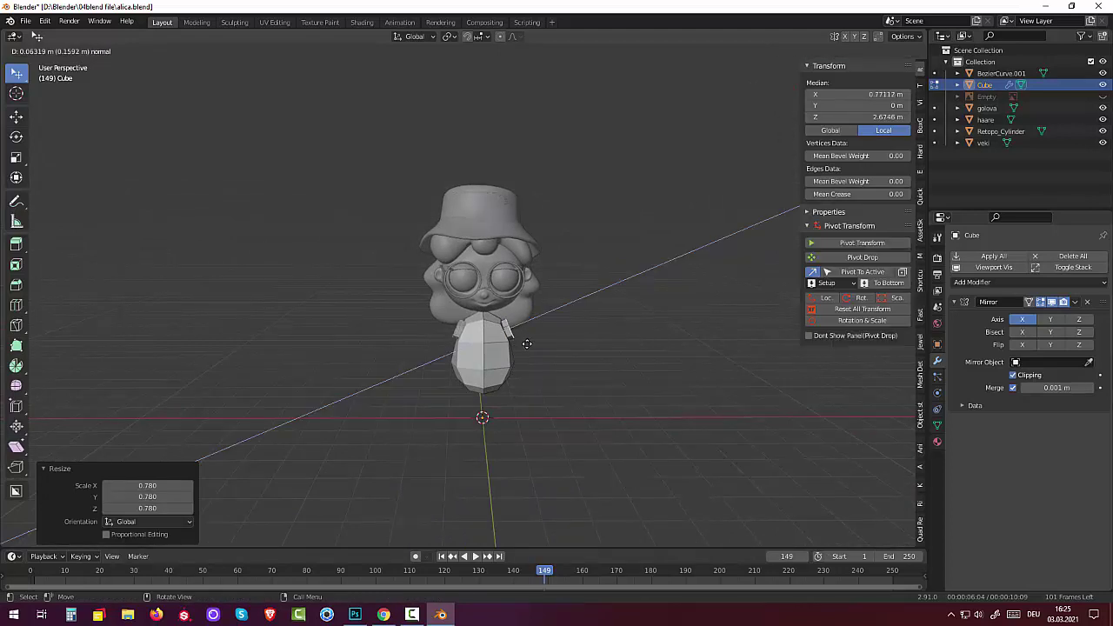
# Extrude the shoulder faces along the normal into an arm section, then rotate and shift it slightly.
pyautogui.press('Escape')
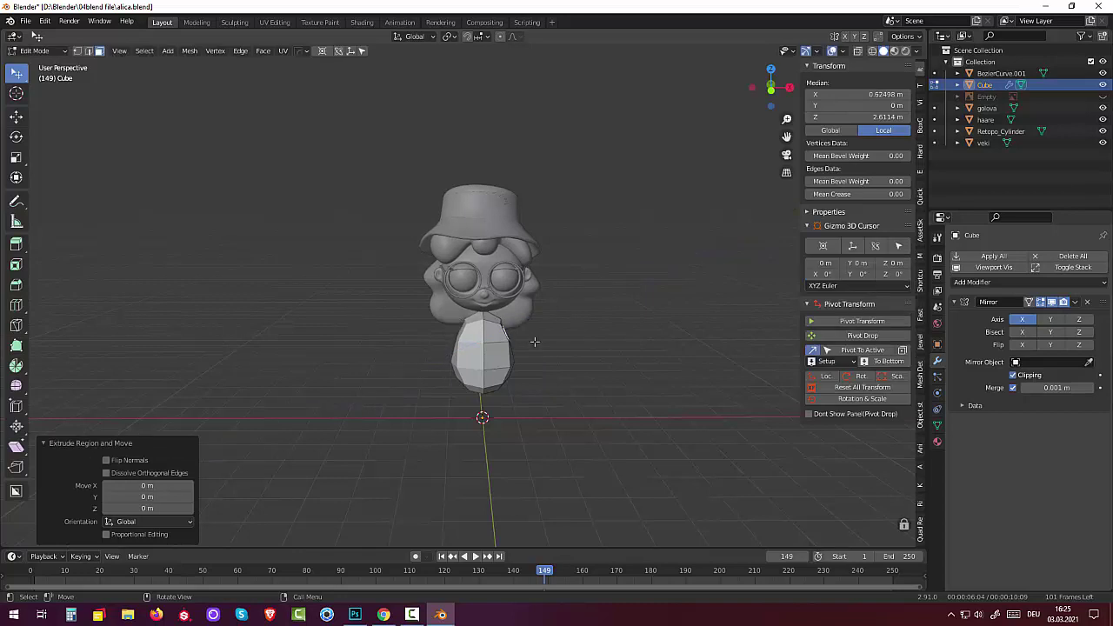
pyautogui.press('e')
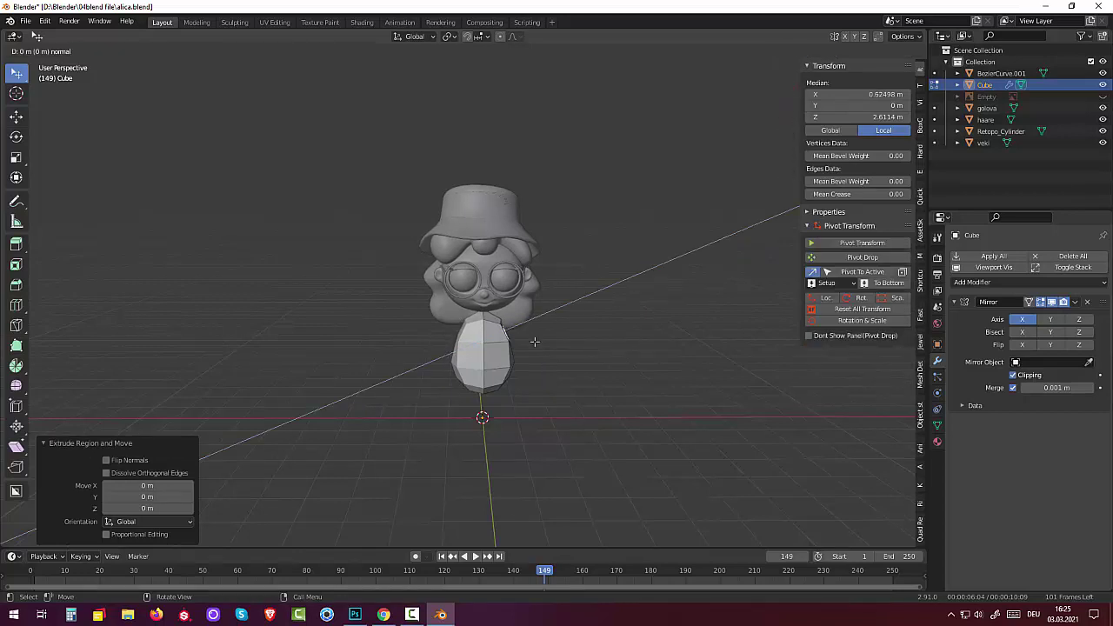
pyautogui.press('z')
pyautogui.press('z')
pyautogui.press('z')
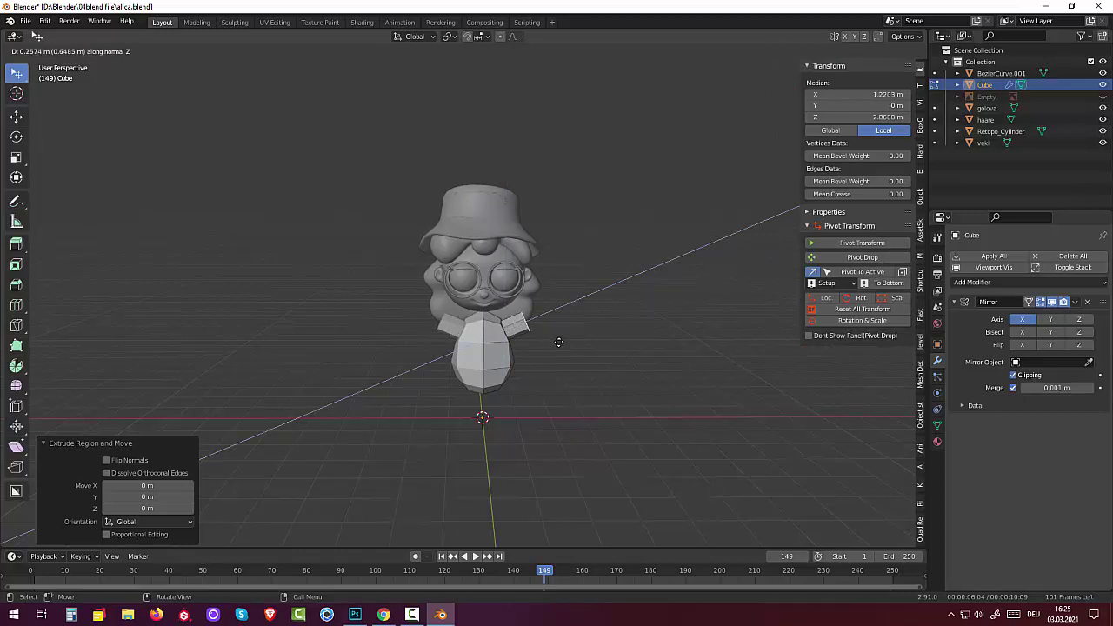
pyautogui.click(549, 344)
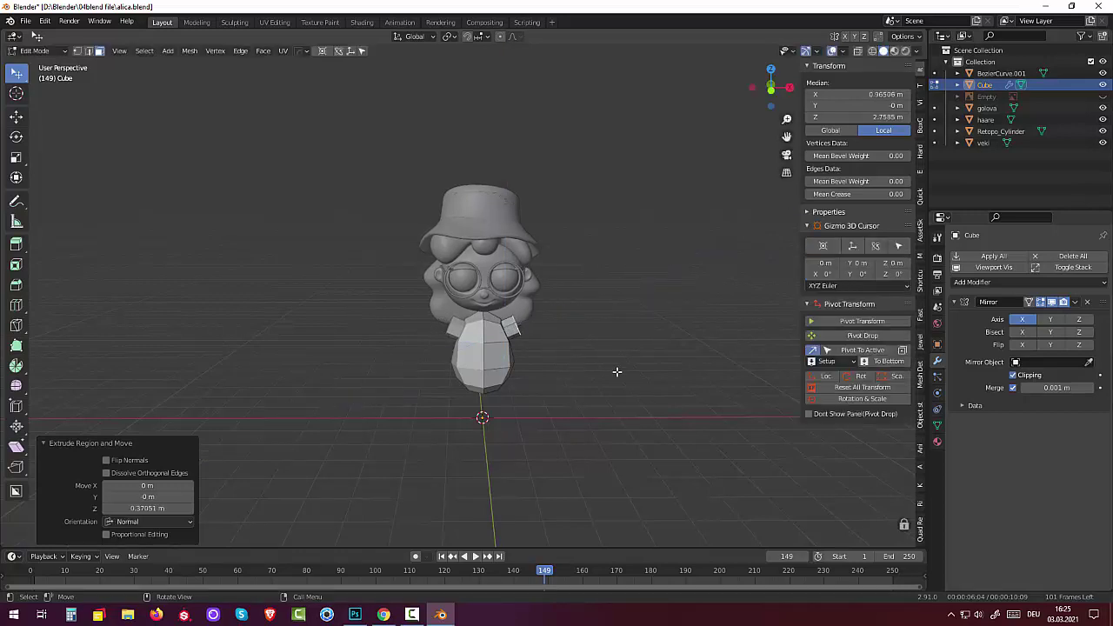
pyautogui.press('r')
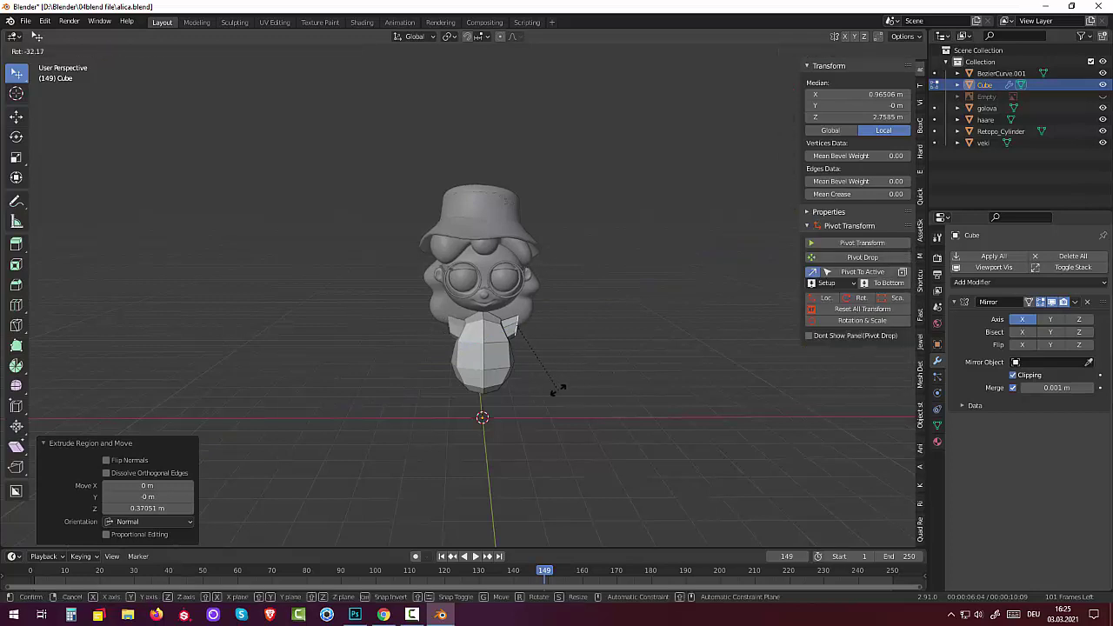
pyautogui.click(549, 390)
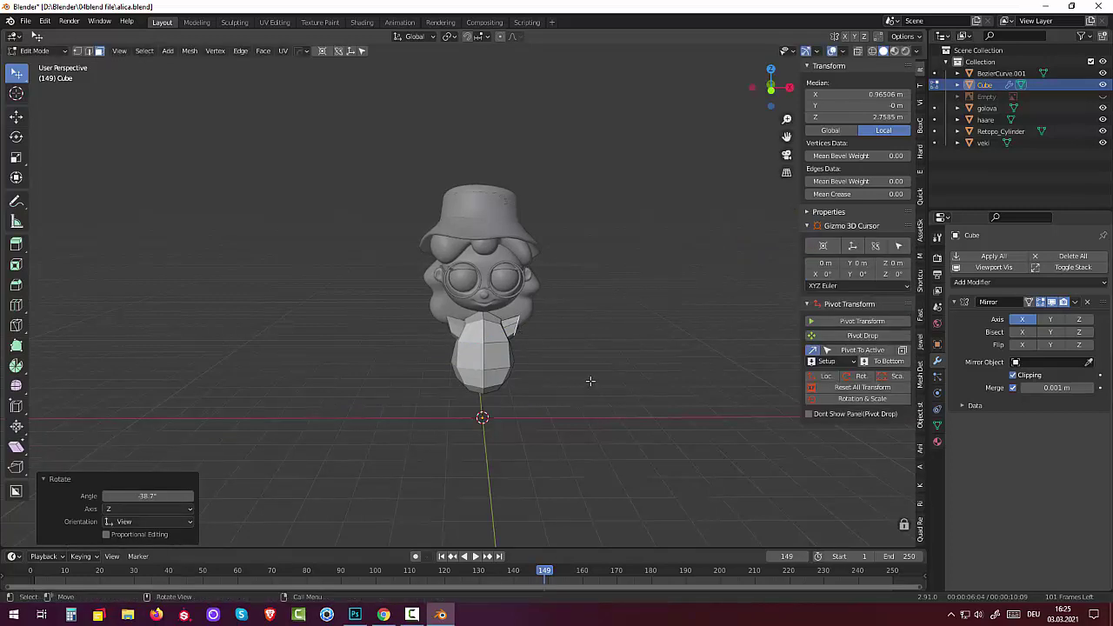
pyautogui.press('g')
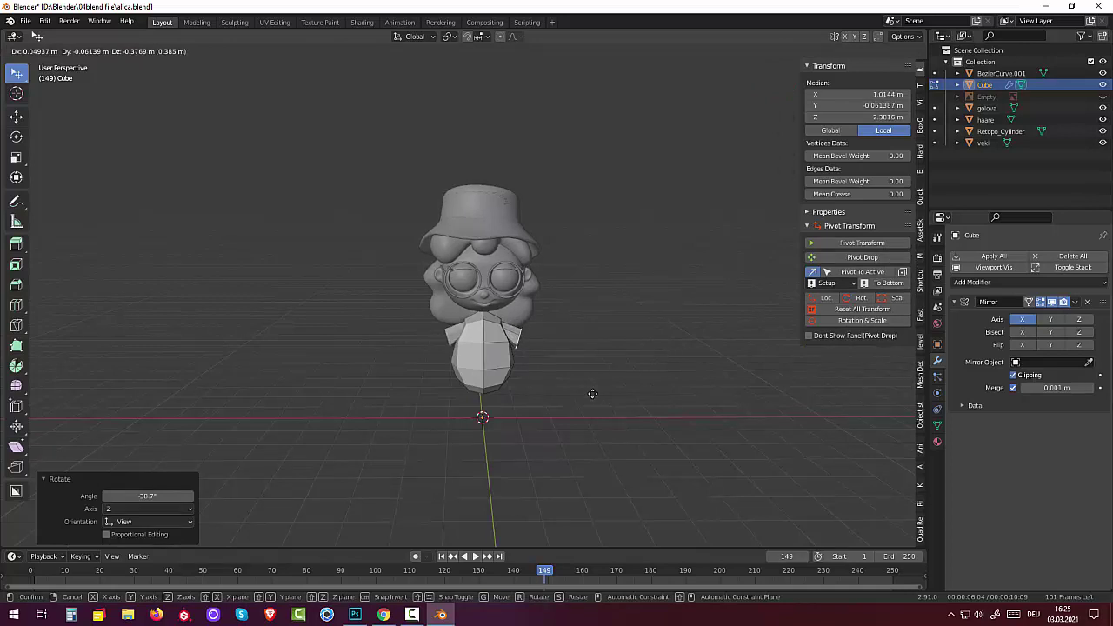
pyautogui.click(592, 394)
# Extend the arm 0.62613 m along the normal and nudge its tip about 0.18 m down.
pyautogui.press('g')
pyautogui.press('z')
pyautogui.press('z')
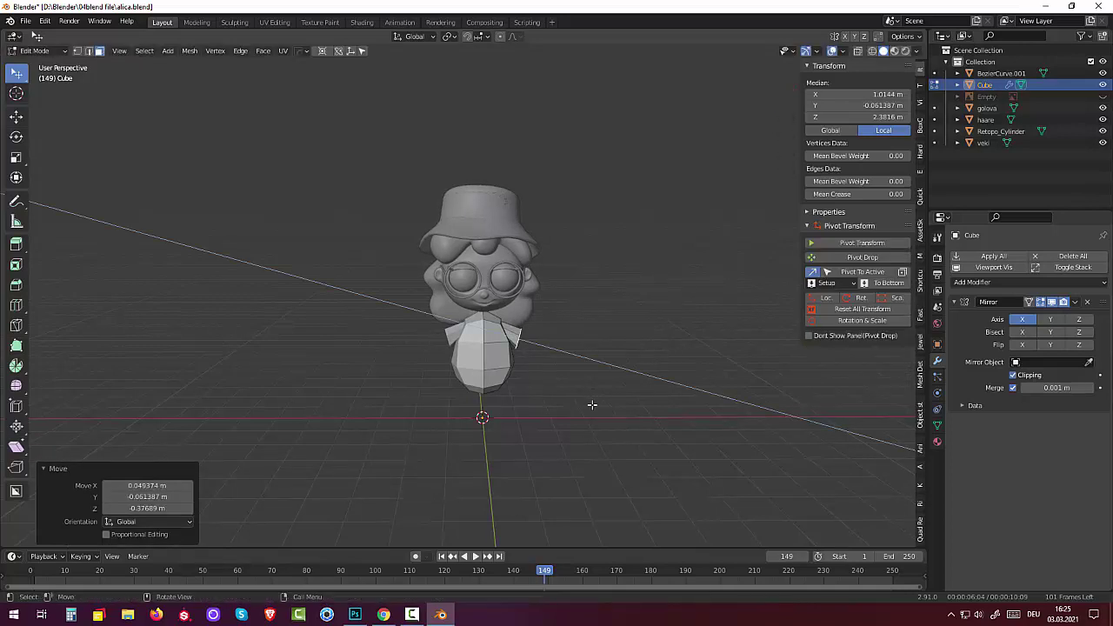
pyautogui.click(606, 417)
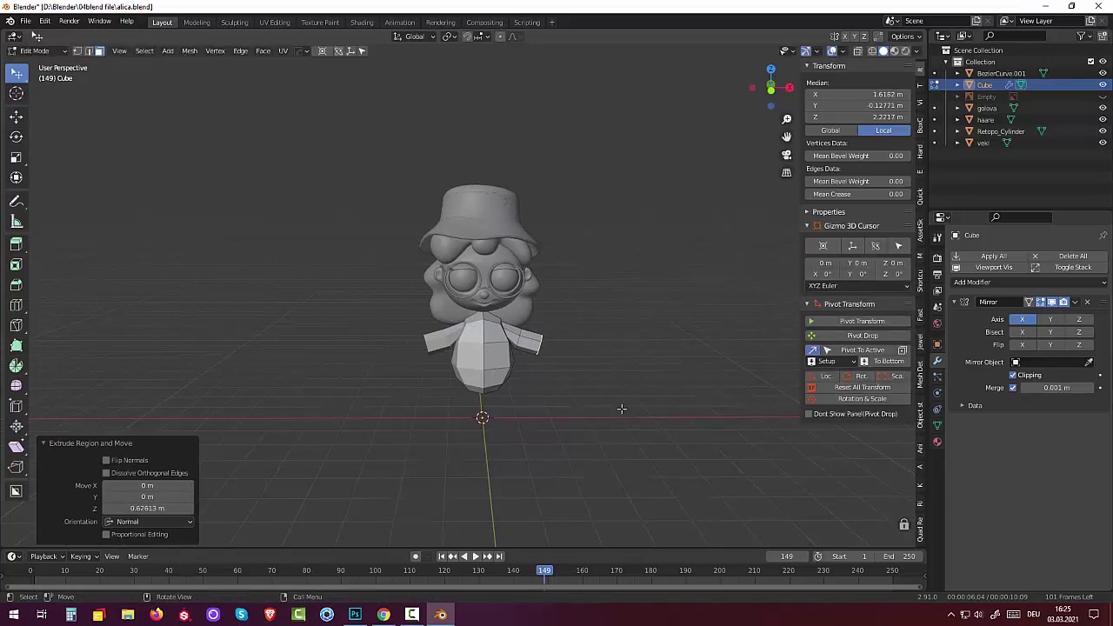
pyautogui.press('g')
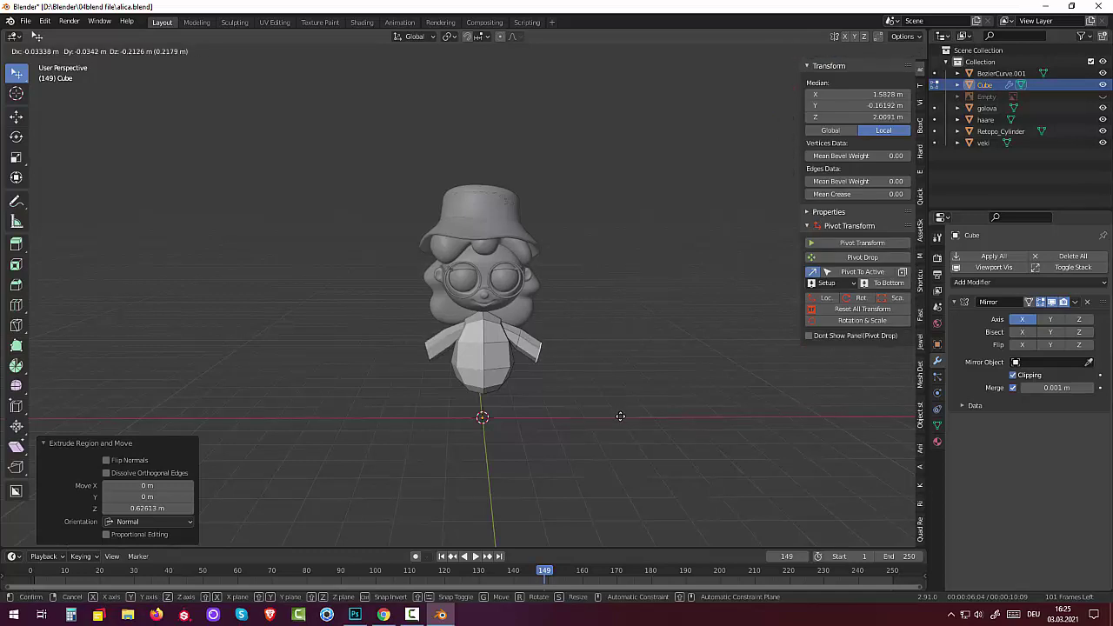
pyautogui.click(620, 415)
pyautogui.moveTo(621, 417)
pyautogui.mouseDown(button='middle')
pyautogui.moveTo(555, 431)
pyautogui.moveTo(551, 405)
pyautogui.moveTo(597, 399)
pyautogui.mouseUp(button='middle')
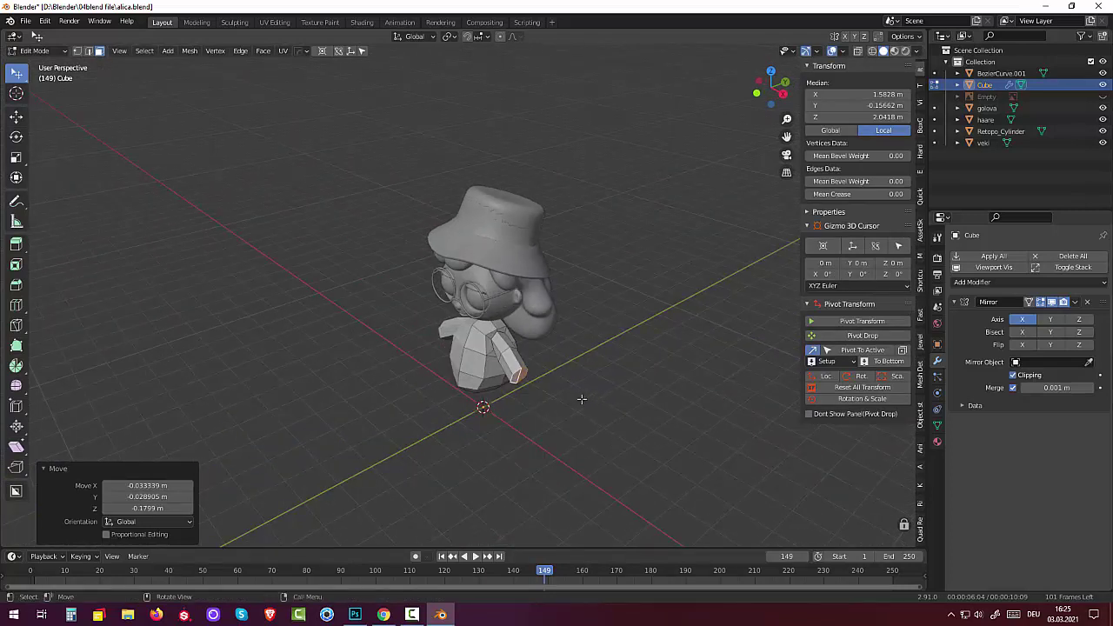
# Undo the arm, then re-extrude it from the front and shift the tip −0.11 m X, 0.10 m up.
pyautogui.hotkey('ctrl', 'z')
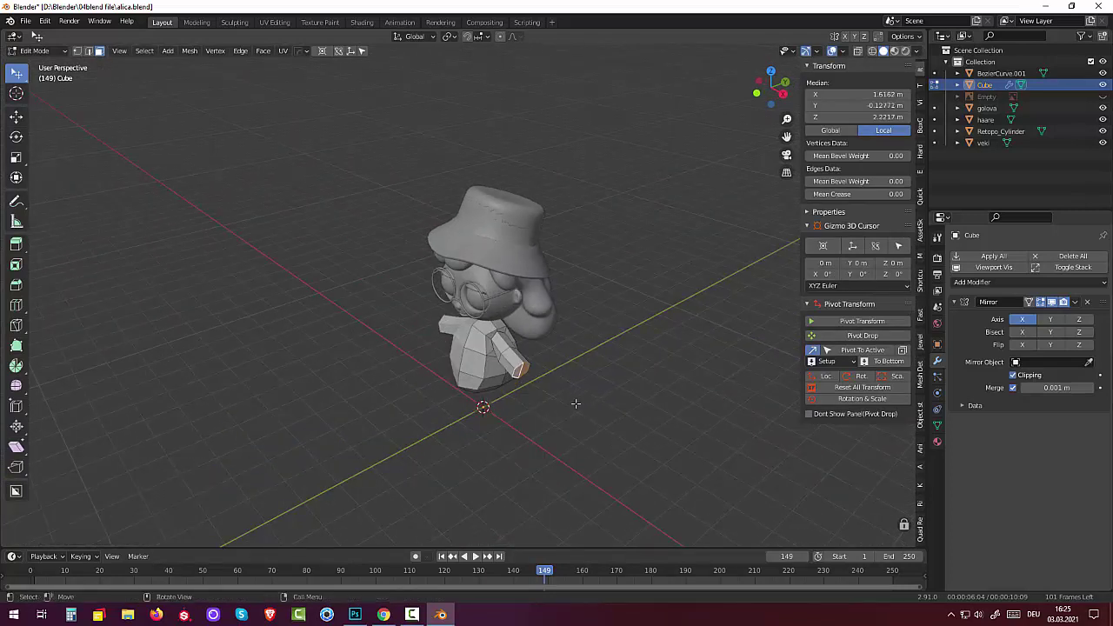
pyautogui.hotkey('ctrl', 'z')
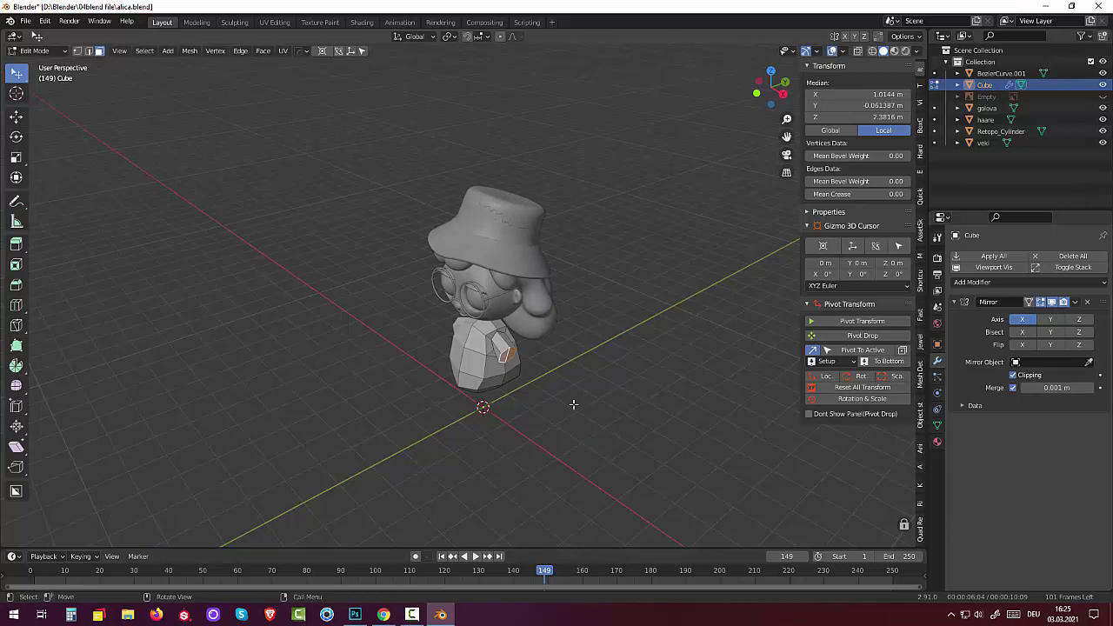
pyautogui.press('KP_1')
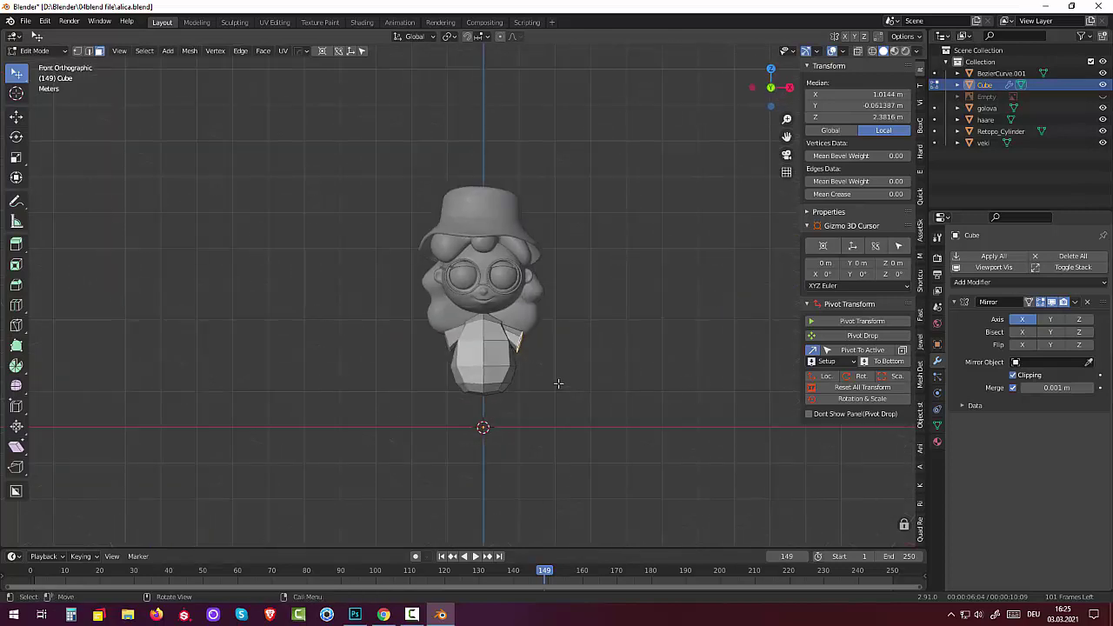
pyautogui.press('g')
pyautogui.press('z')
pyautogui.press('z')
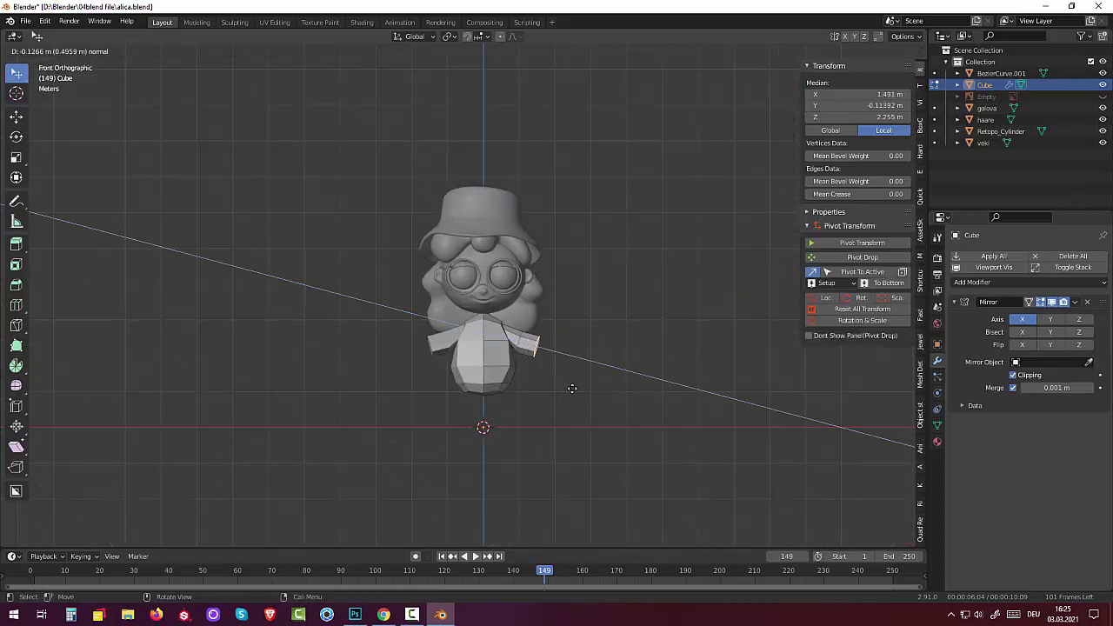
pyautogui.click(572, 388)
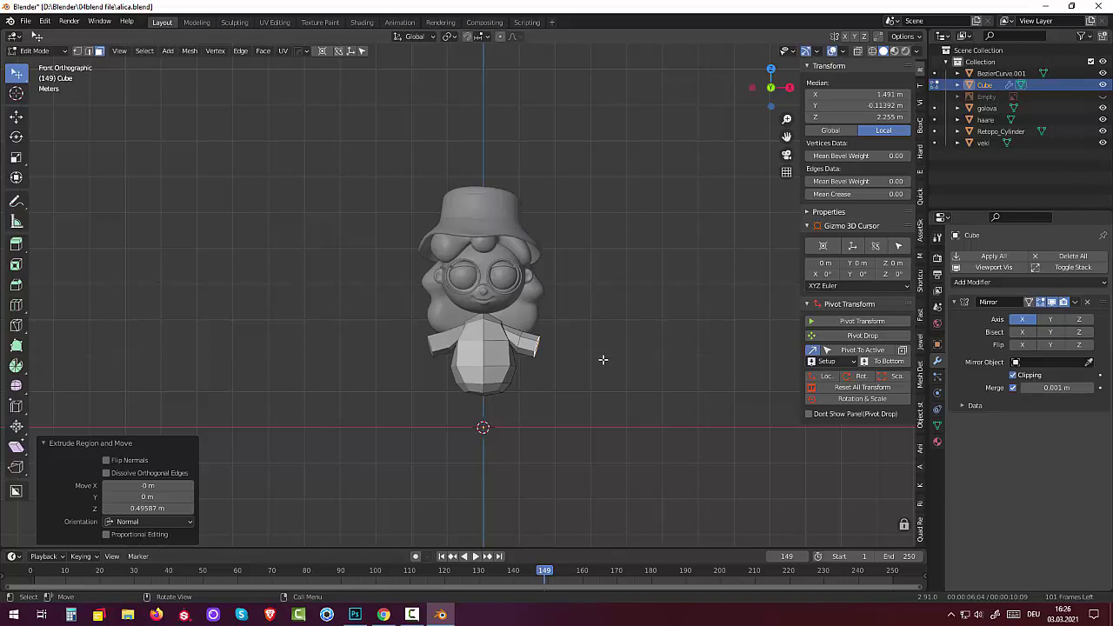
pyautogui.press('g')
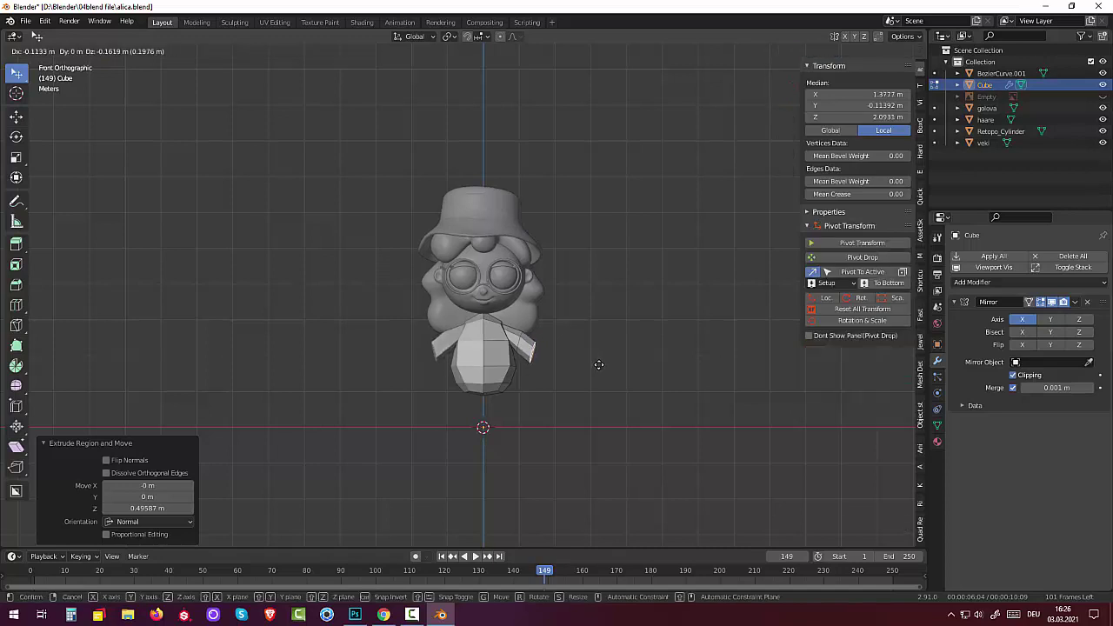
pyautogui.click(596, 367)
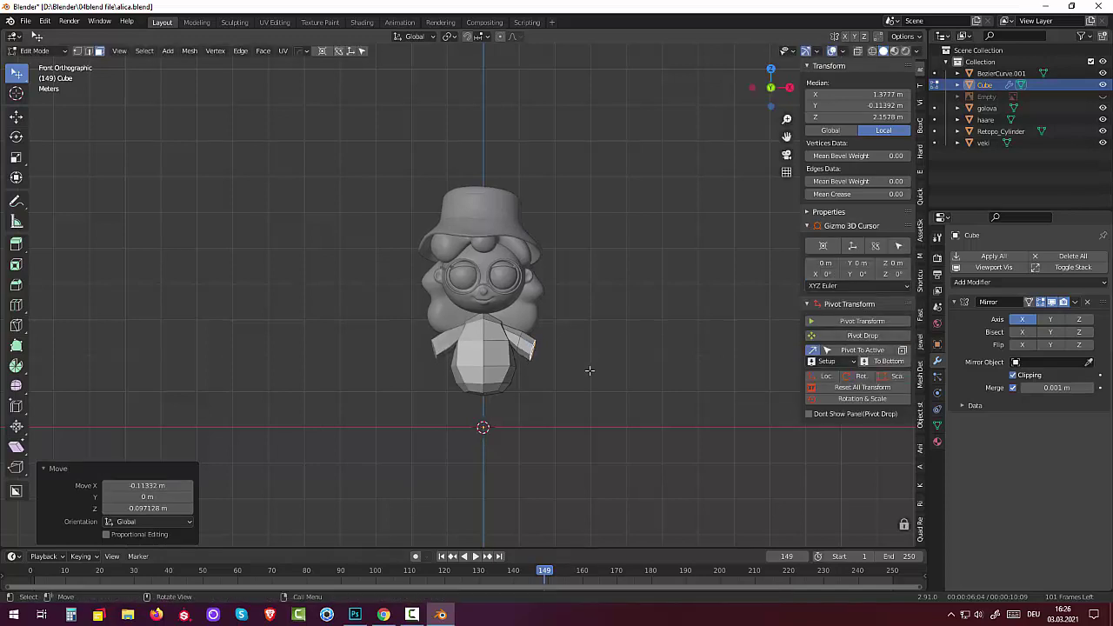
# Try extruding extra arm sections, then undo the surplus one.
pyautogui.press('e')
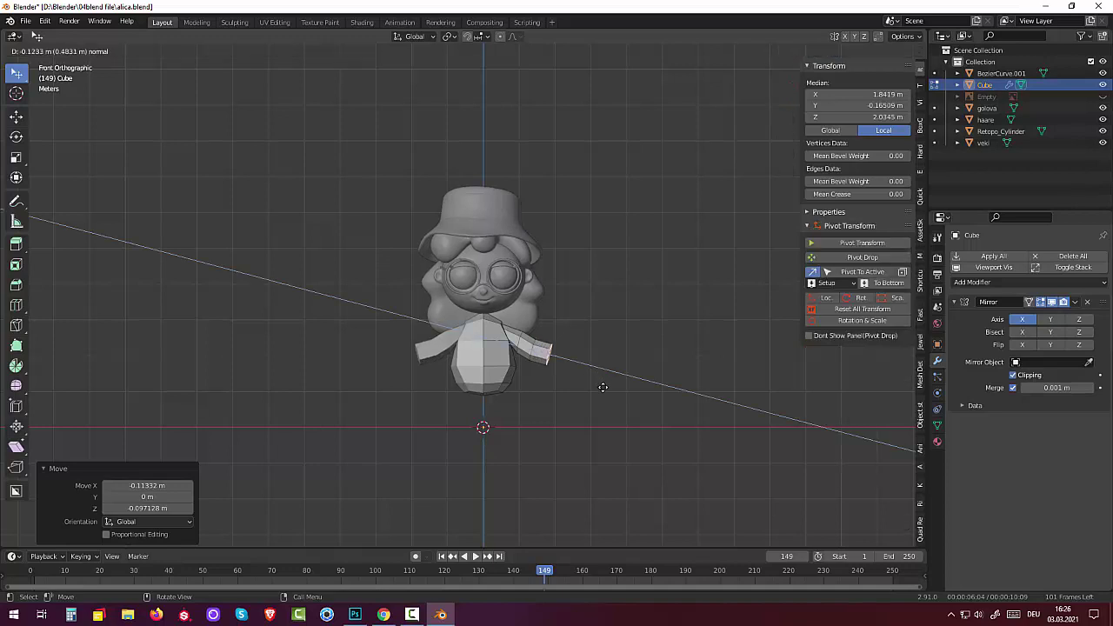
pyautogui.click(605, 388)
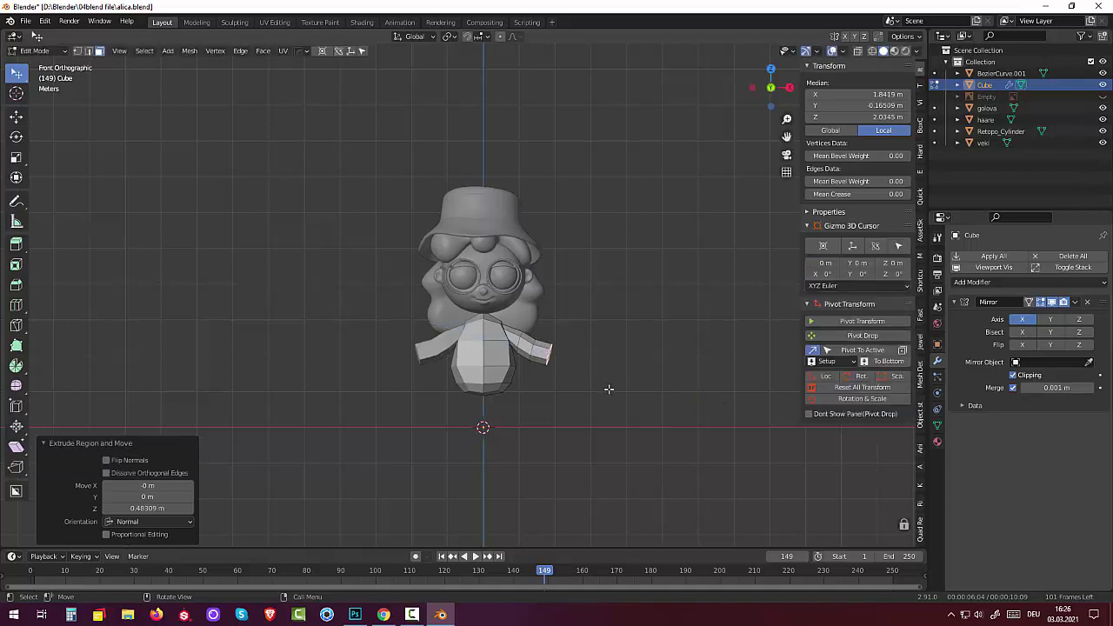
pyautogui.press('e')
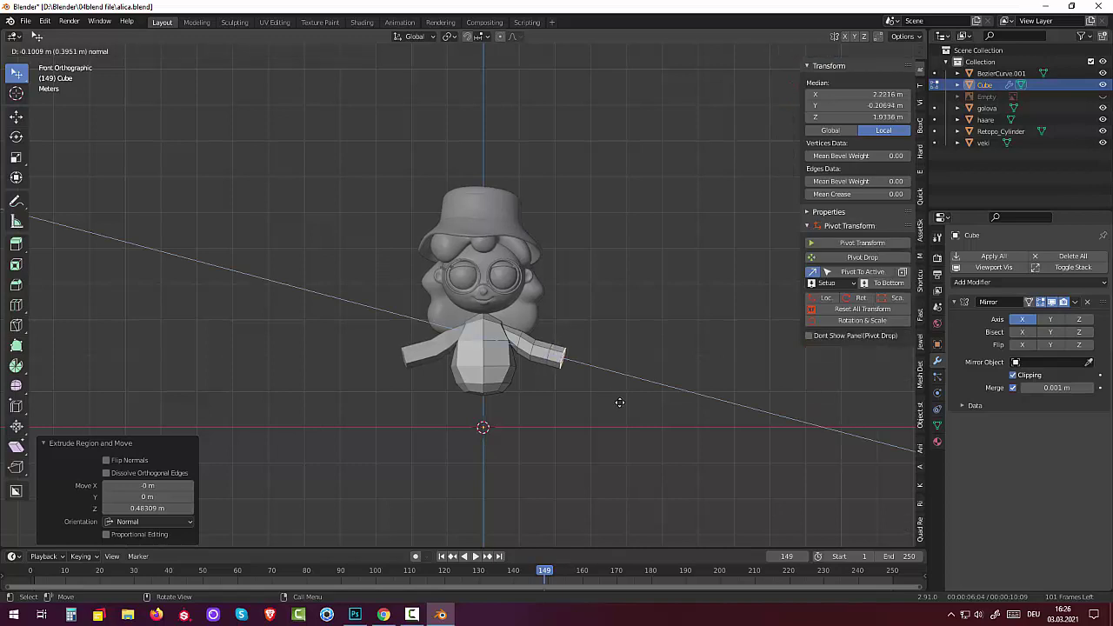
pyautogui.press('Escape')
pyautogui.hotkey('ctrl', 'z')
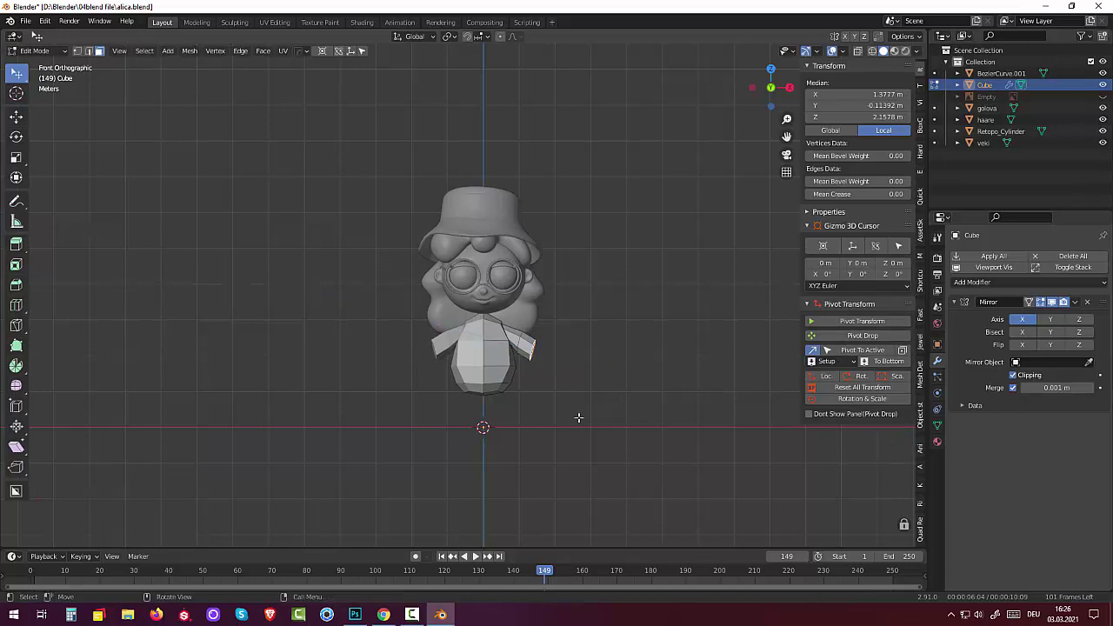
# Extrude two more arm sections, the last 0.378 m long, bending each end further downward.
pyautogui.press('e')
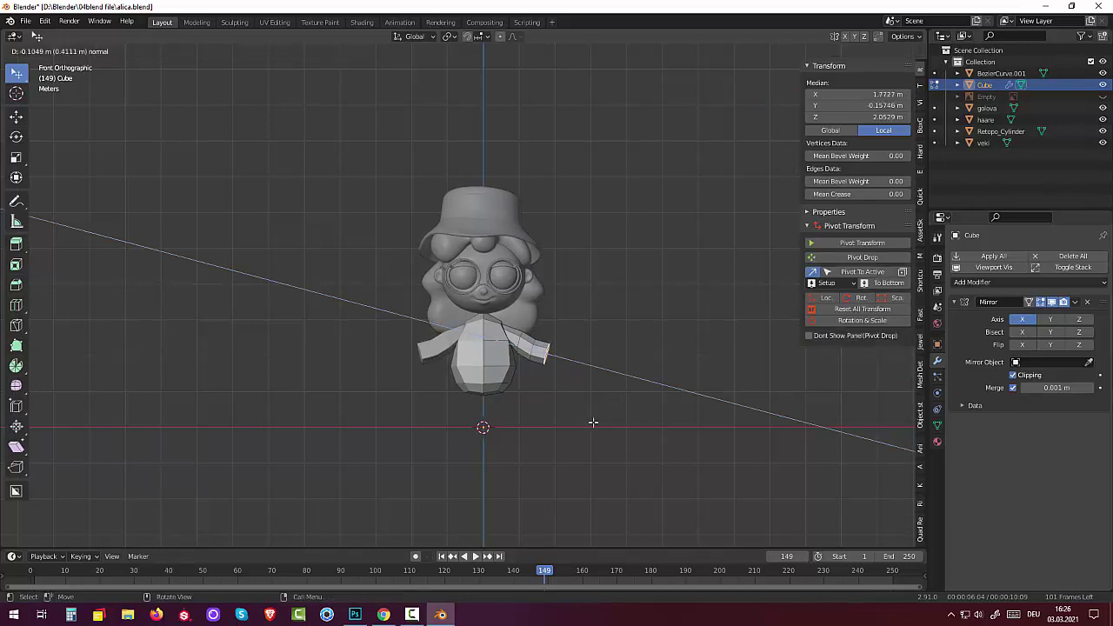
pyautogui.click(591, 423)
pyautogui.press('g')
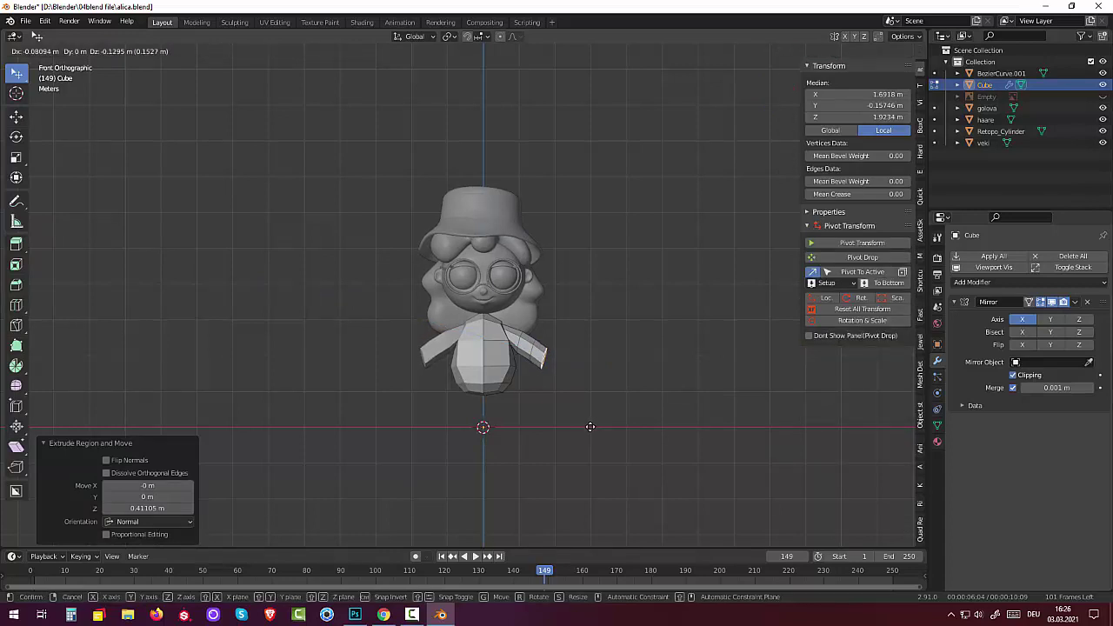
pyautogui.click(590, 427)
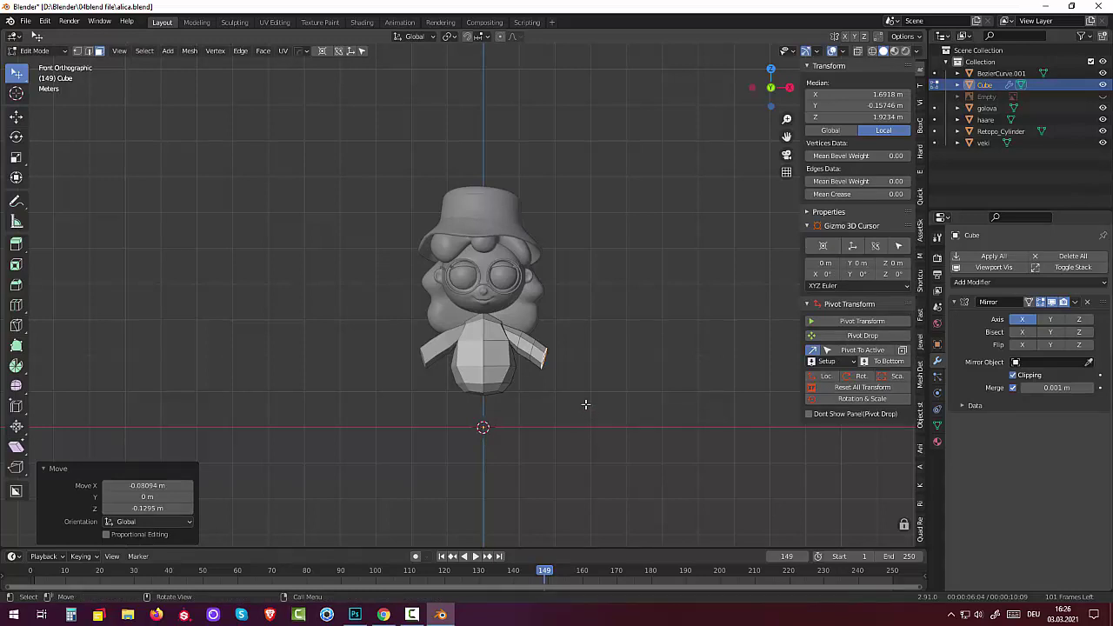
pyautogui.press('e')
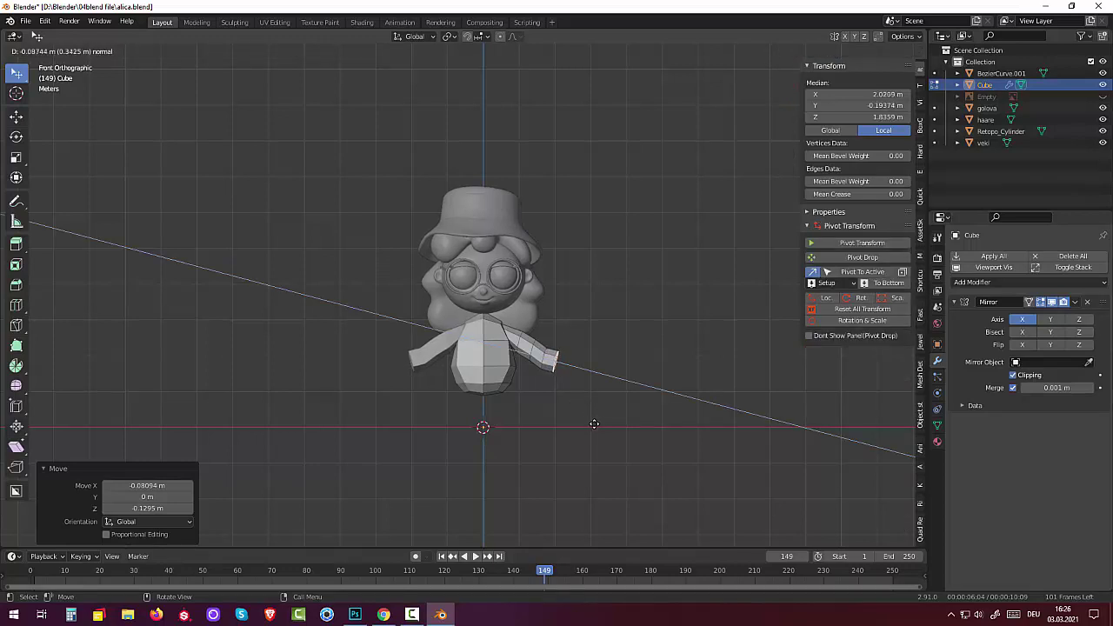
pyautogui.click(595, 423)
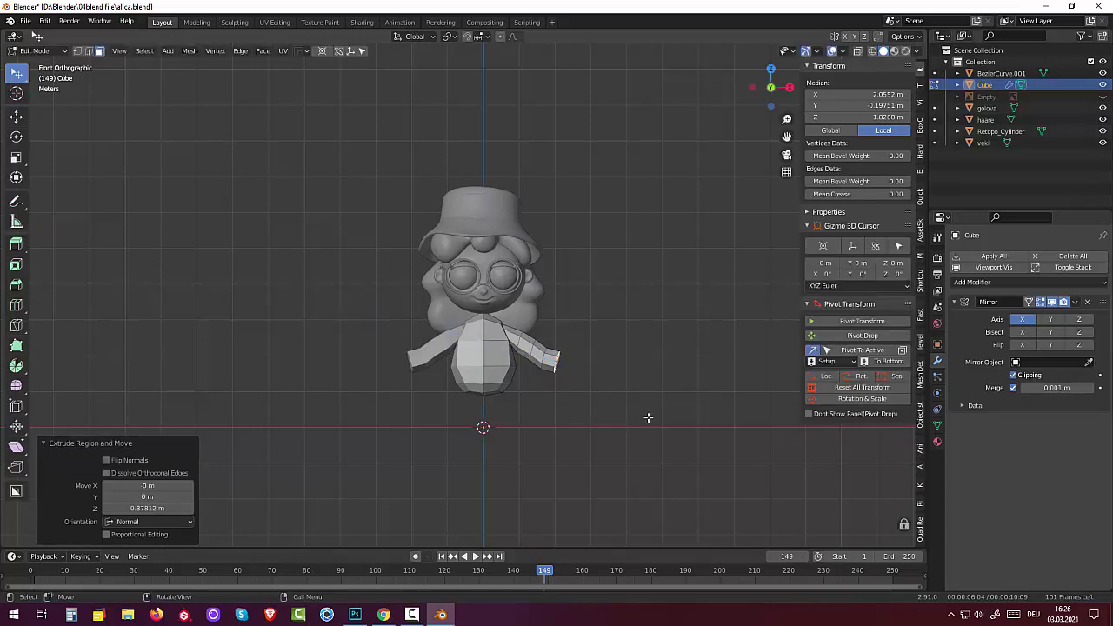
pyautogui.press('g')
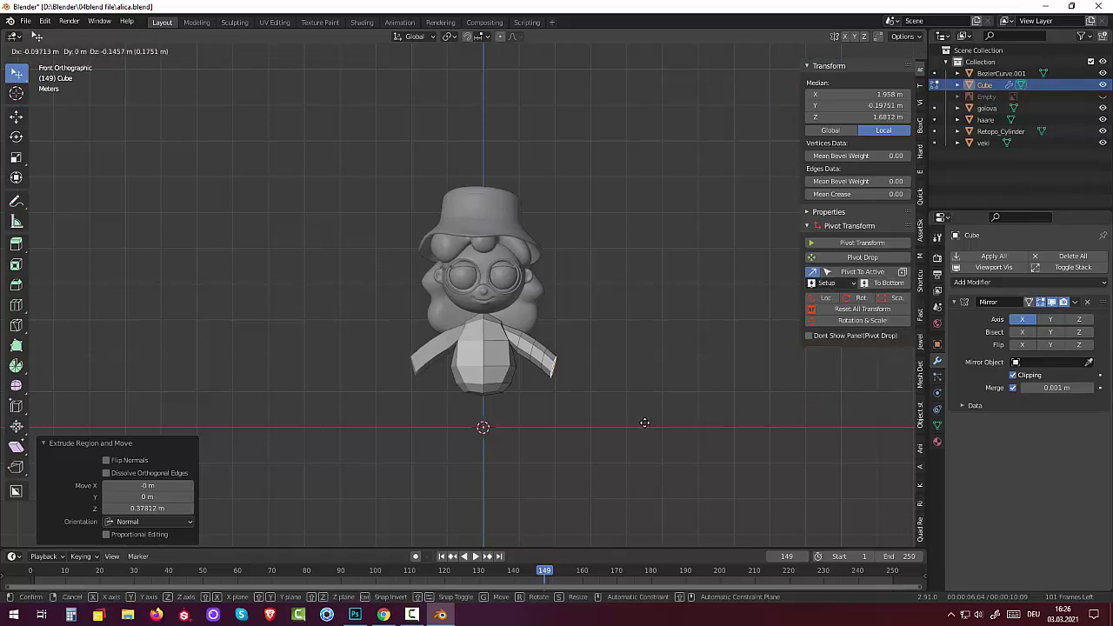
pyautogui.click(644, 422)
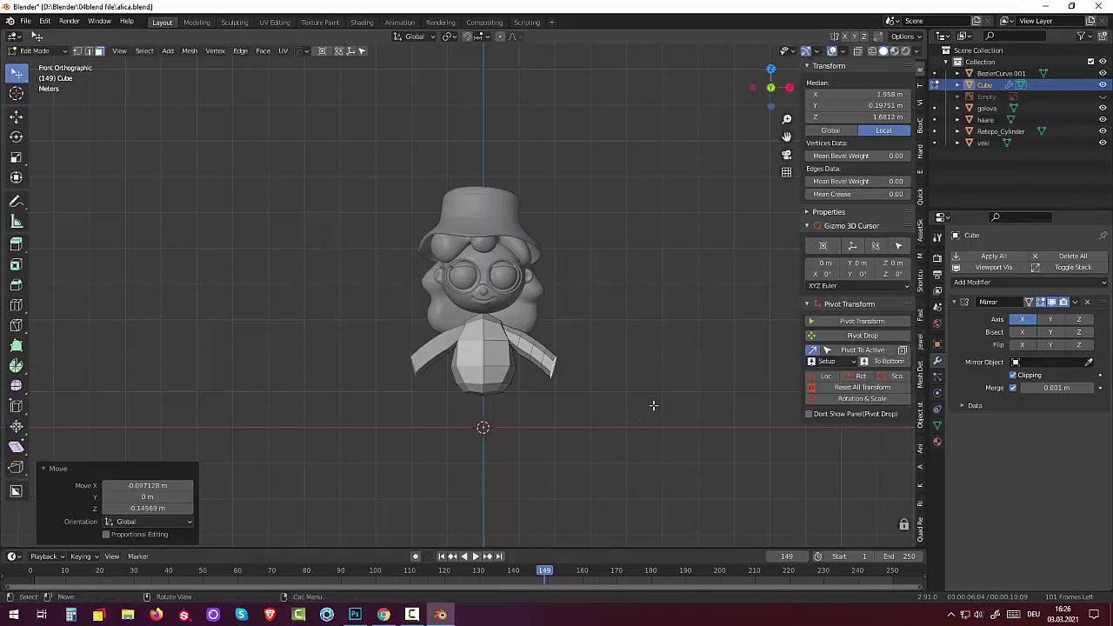
pyautogui.moveTo(653, 405)
pyautogui.mouseDown(button='middle')
pyautogui.moveTo(566, 365)
pyautogui.moveTo(527, 403)
pyautogui.moveTo(658, 408)
pyautogui.moveTo(649, 400)
pyautogui.mouseUp(button='middle')
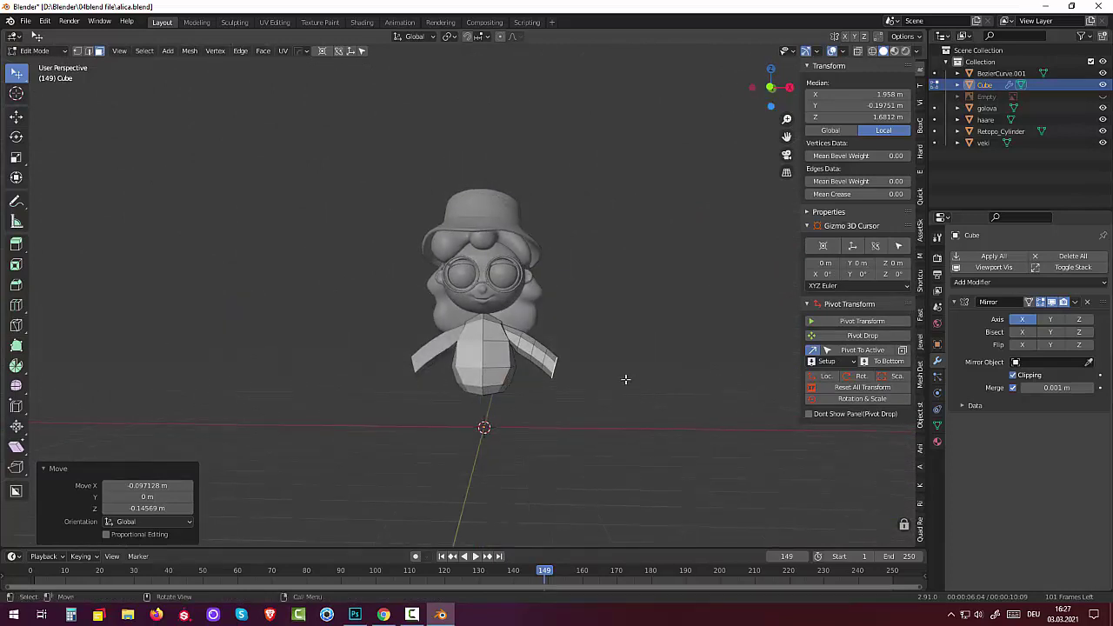
# Deselect all mesh faces and switch the torso Cube back to Object Mode.
pyautogui.scroll(2, 624, 380)
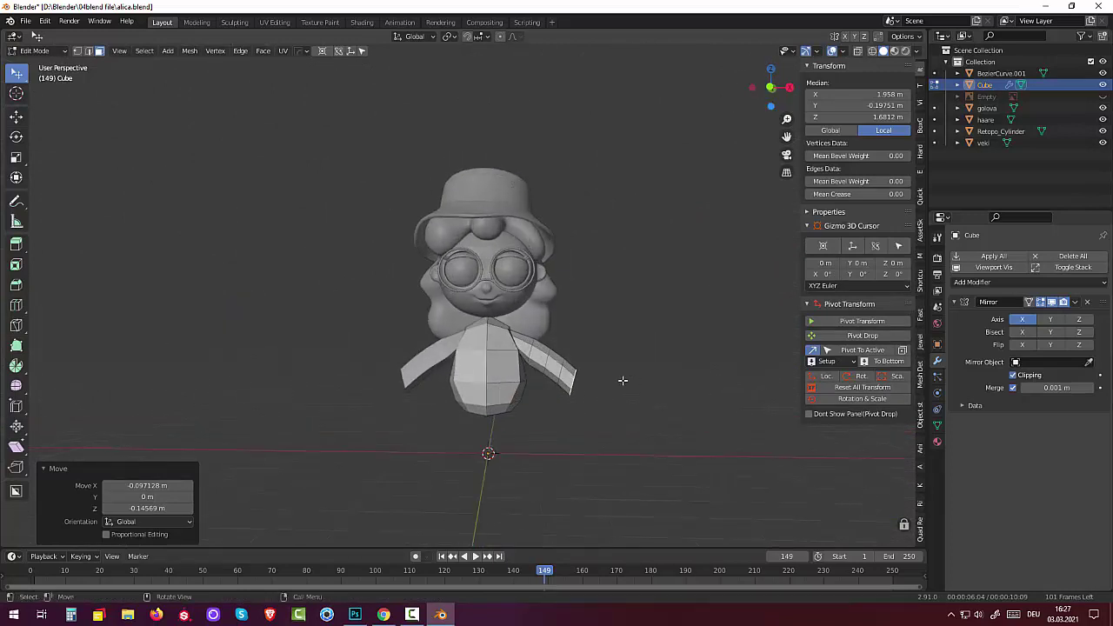
pyautogui.scroll(3, 620, 380)
pyautogui.moveTo(621, 380); pyautogui.dragTo(501, 372, button='middle')
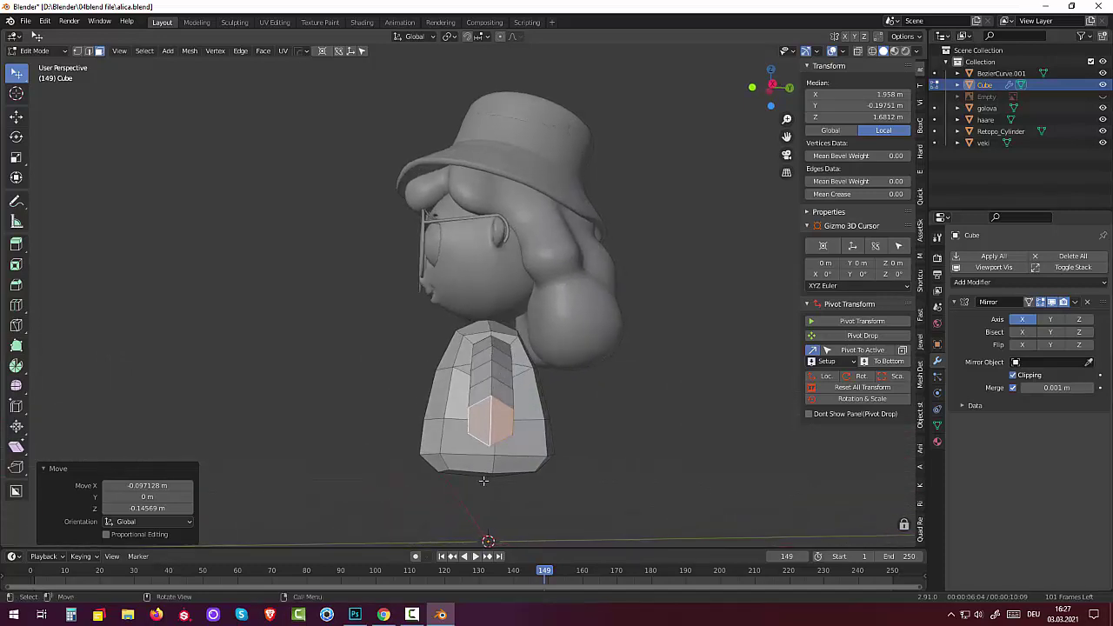
pyautogui.click(641, 457)
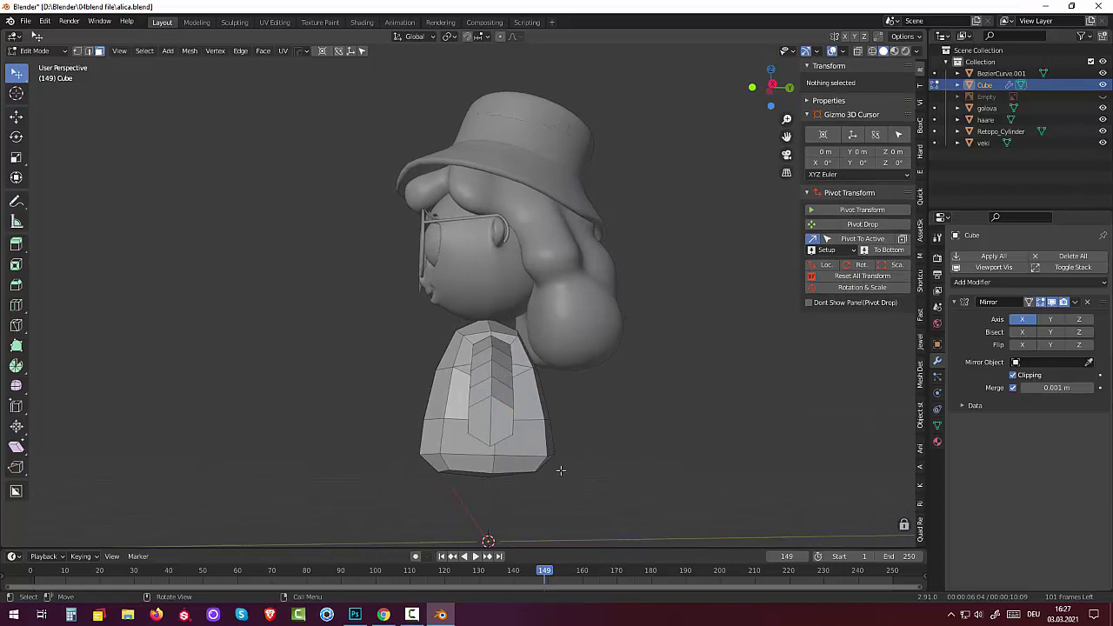
pyautogui.moveTo(559, 468); pyautogui.dragTo(557, 468, button='middle')
pyautogui.click(515, 423)
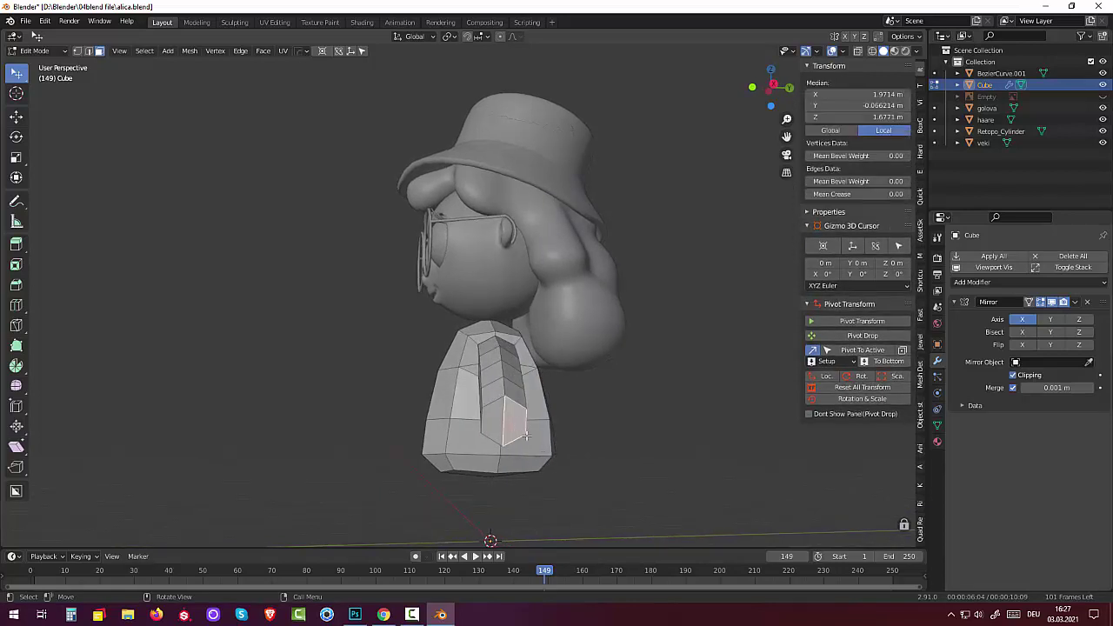
pyautogui.click(589, 449)
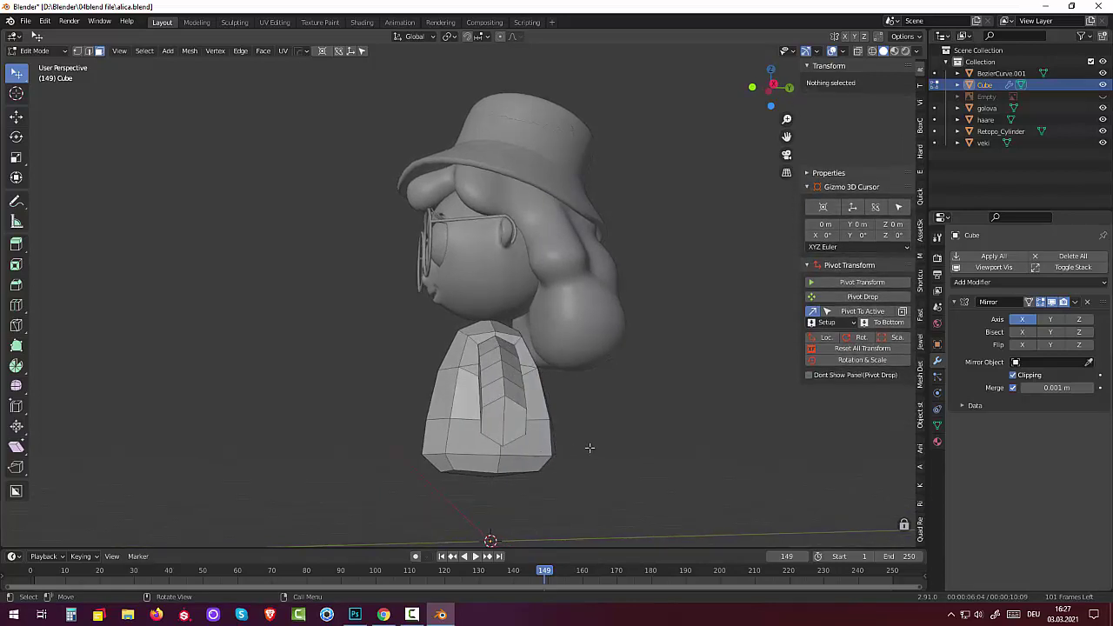
pyautogui.click(35, 50)
pyautogui.click(40, 67)
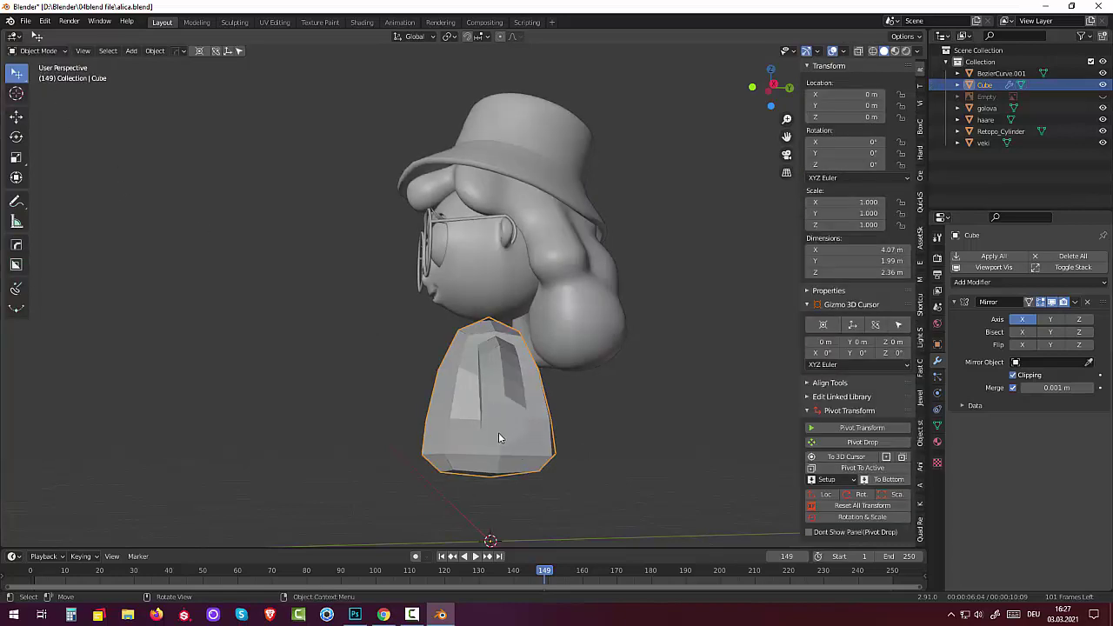
pyautogui.moveTo(498, 428)
pyautogui.mouseDown(button='middle')
pyautogui.moveTo(651, 404)
pyautogui.moveTo(679, 412)
pyautogui.moveTo(647, 428)
pyautogui.moveTo(566, 435)
pyautogui.mouseUp(button='middle')
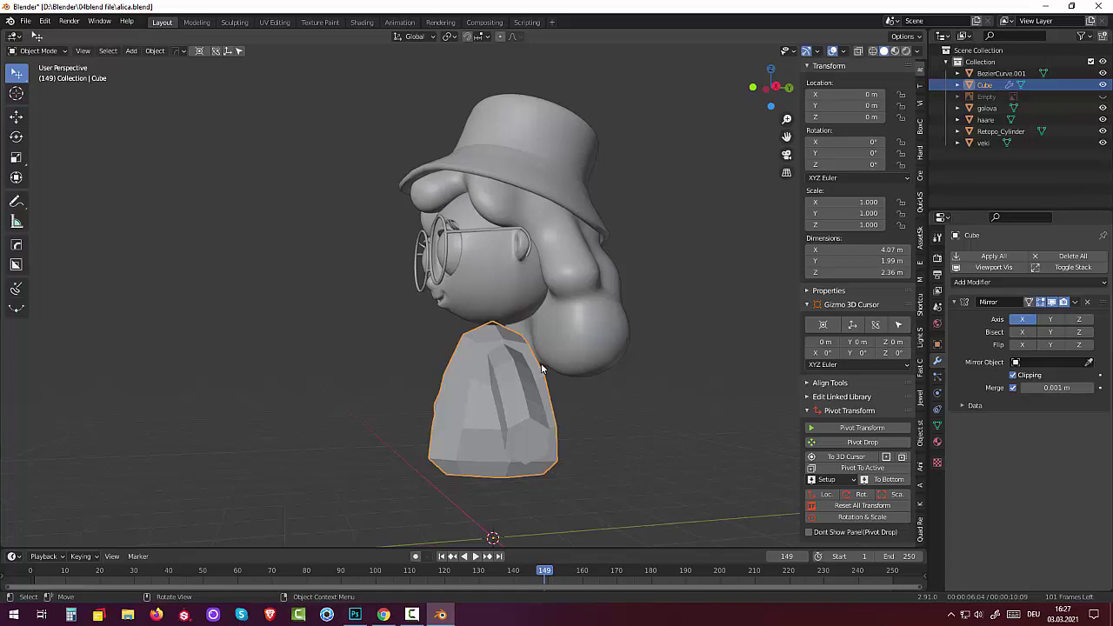
pyautogui.moveTo(541, 368)
pyautogui.mouseDown(button='middle')
pyautogui.moveTo(644, 375)
pyautogui.moveTo(530, 372)
pyautogui.moveTo(662, 341)
pyautogui.moveTo(642, 363)
pyautogui.mouseUp(button='middle')
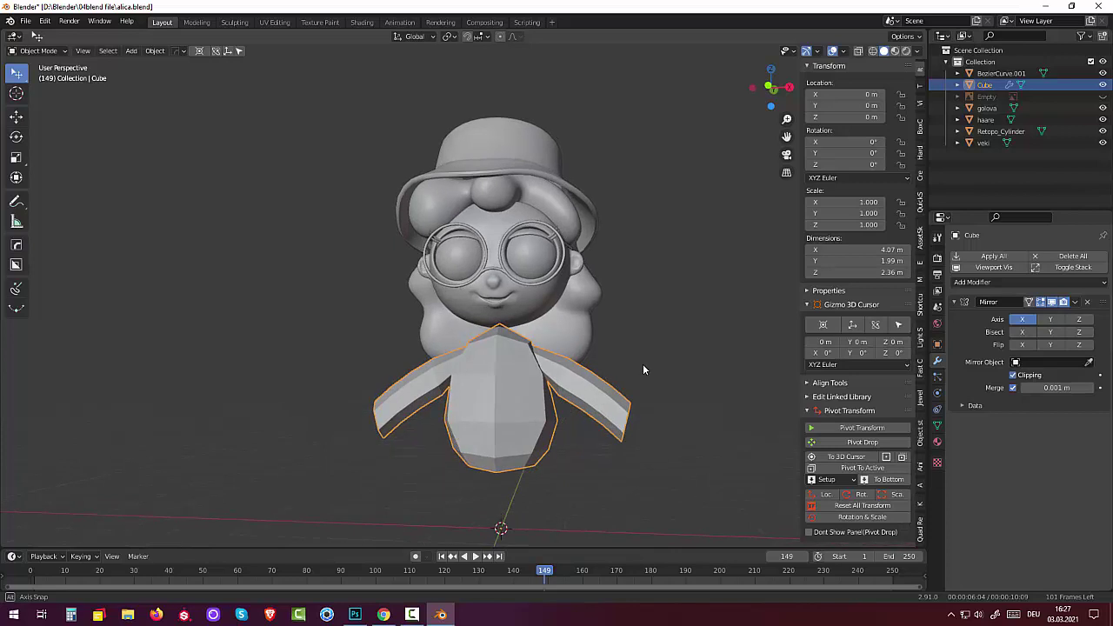
# Enter Edit Mode on the torso and shrink the first pair of right-arm edges.
pyautogui.click(61, 51)
pyautogui.click(43, 75)
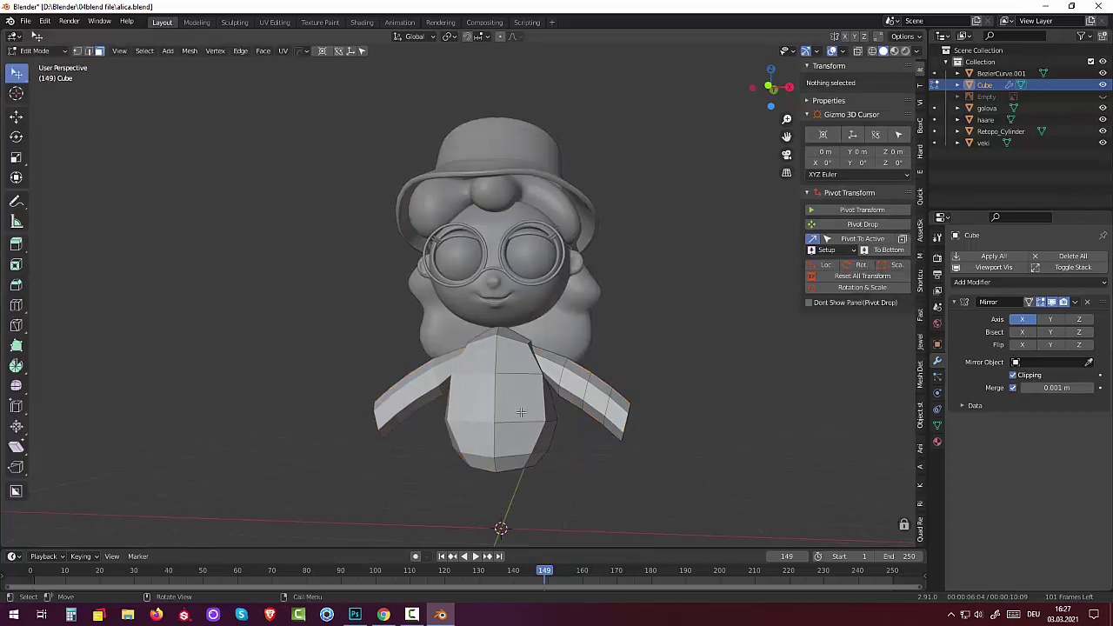
pyautogui.click(563, 373)
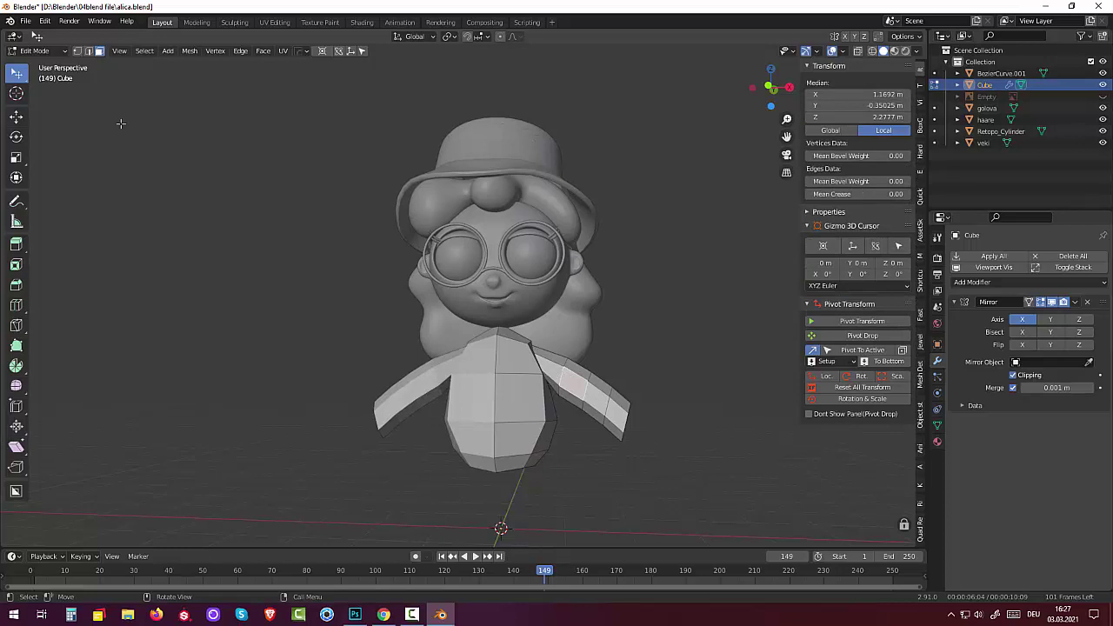
pyautogui.click(89, 51)
pyautogui.click(560, 374)
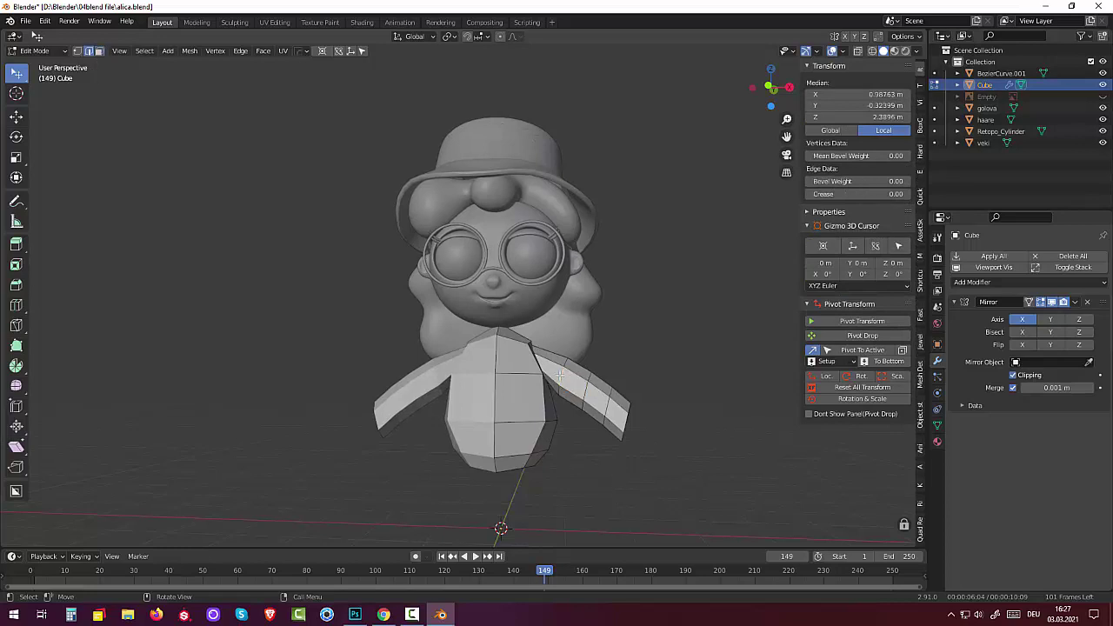
pyautogui.keyDown('shift'); pyautogui.click(565, 372); pyautogui.keyUp('shift')
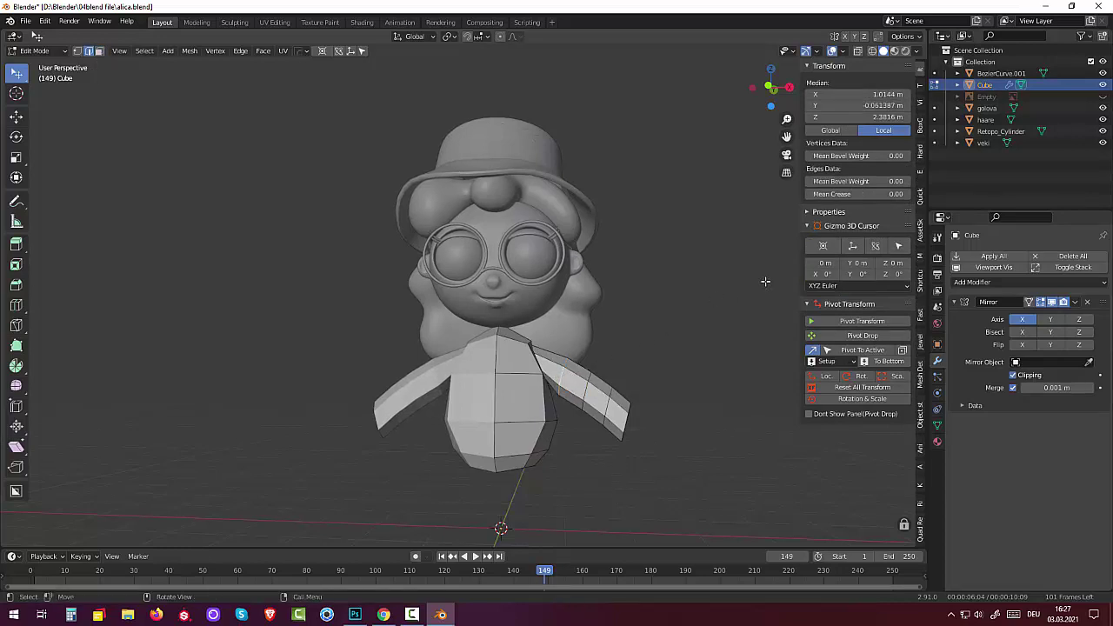
pyautogui.press('s')
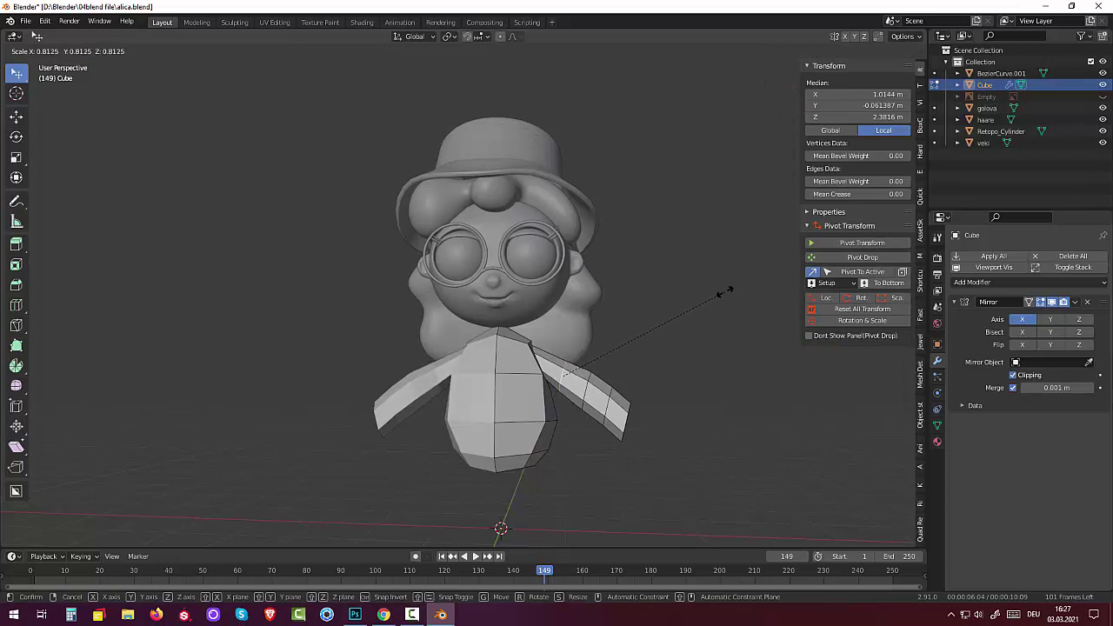
pyautogui.click(725, 294)
# Shrink the next arm edges, then scale an arm edge loop down to 0.846.
pyautogui.click(588, 386)
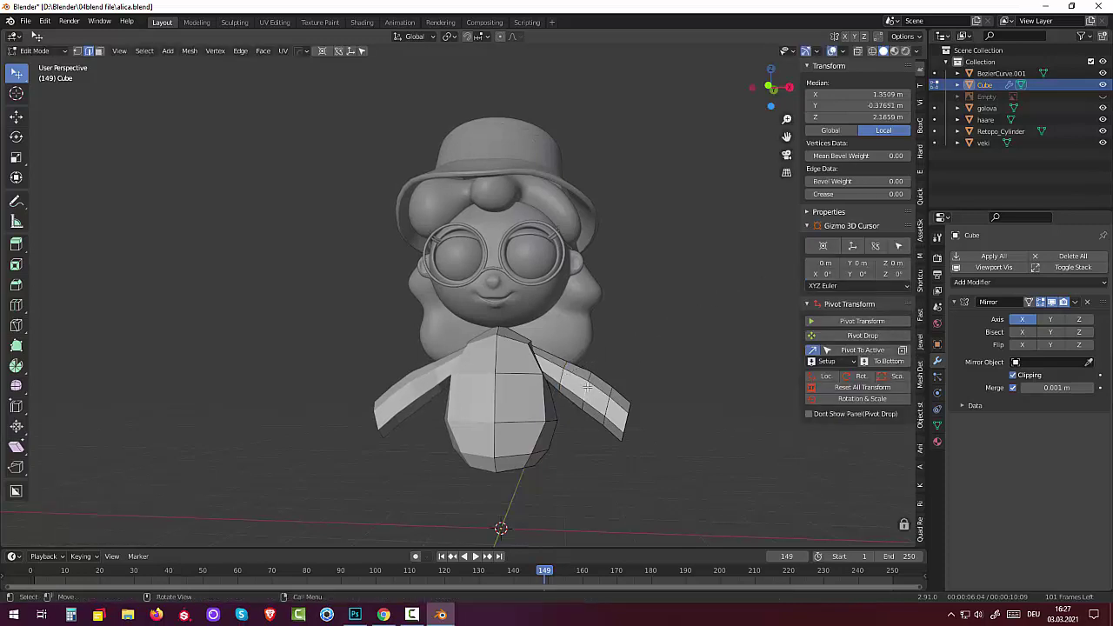
pyautogui.keyDown('shift'); pyautogui.click(592, 384); pyautogui.keyUp('shift')
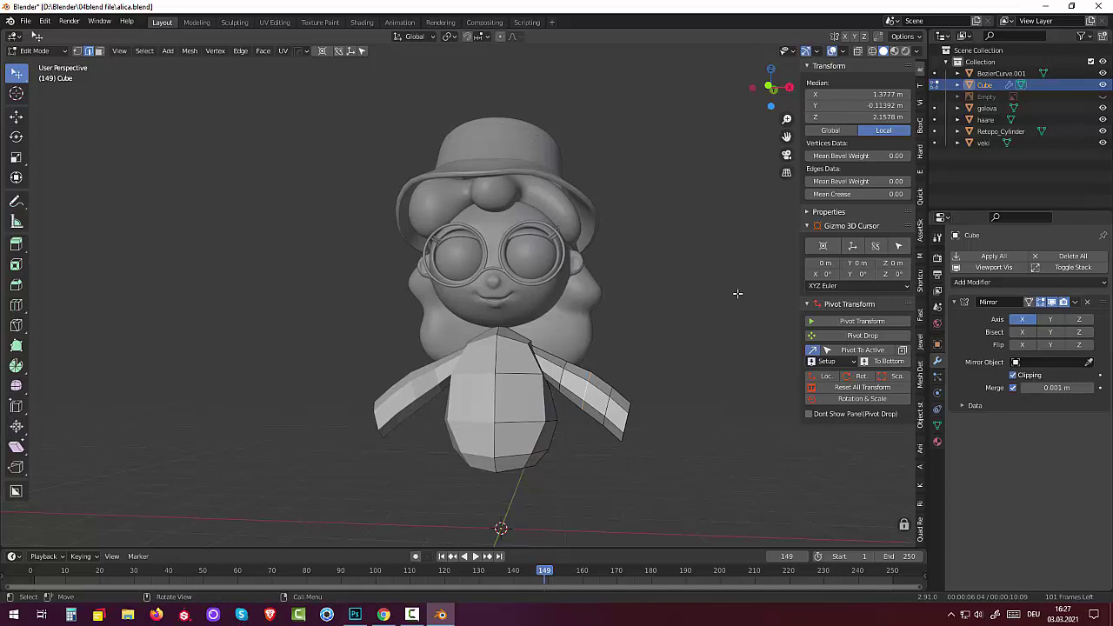
pyautogui.press('s')
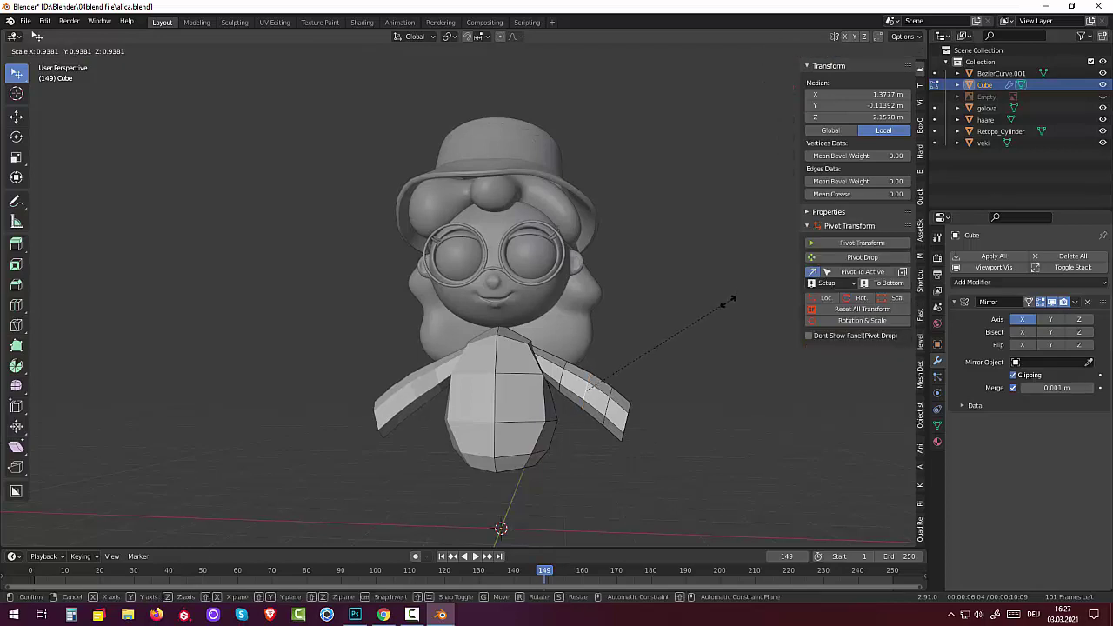
pyautogui.click(709, 312)
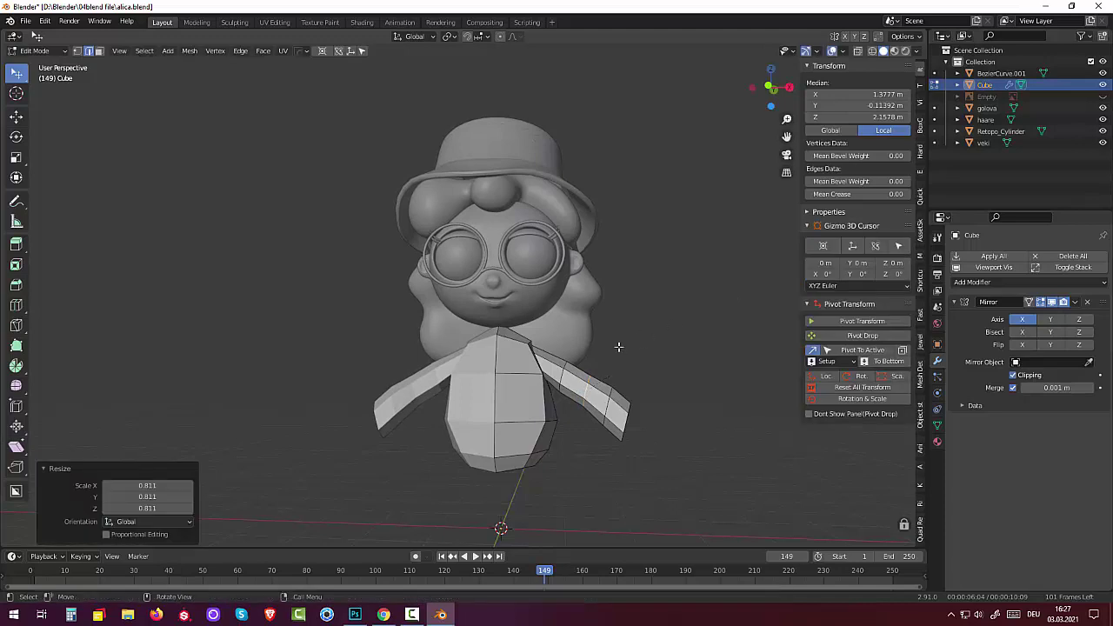
pyautogui.click(571, 375)
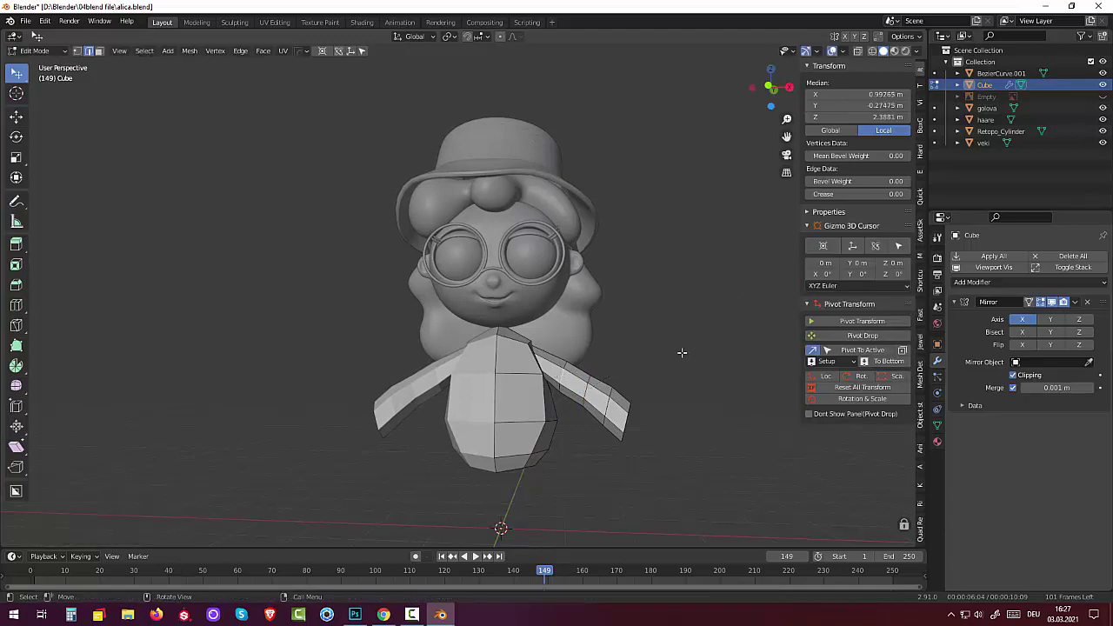
pyautogui.hotkey('alt', 'a')
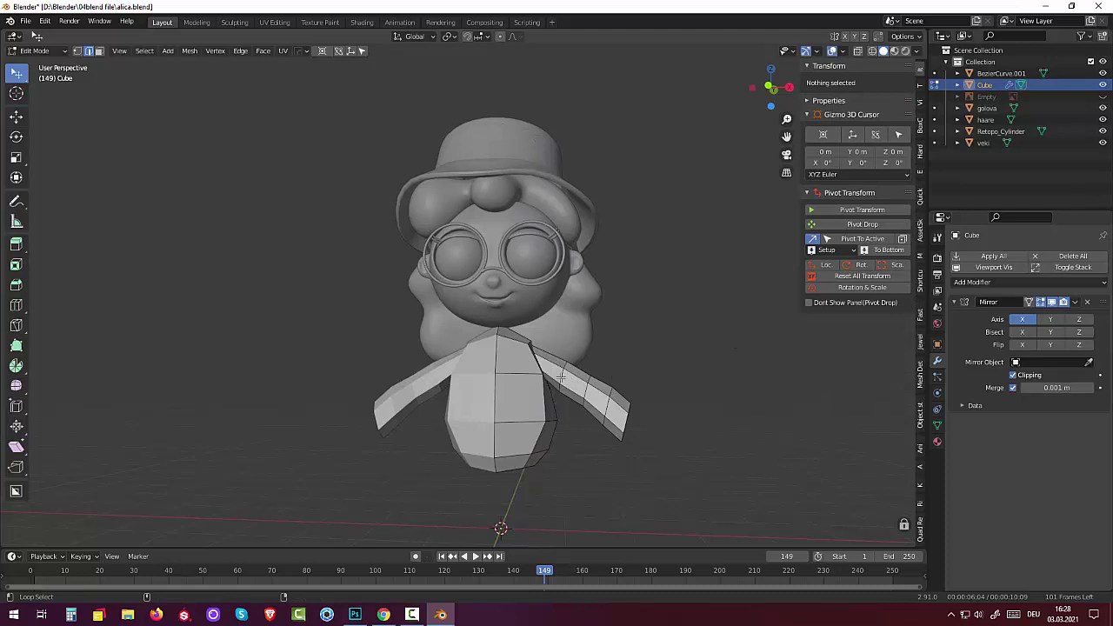
pyautogui.keyDown('alt'); pyautogui.click(561, 375); pyautogui.keyUp('alt')
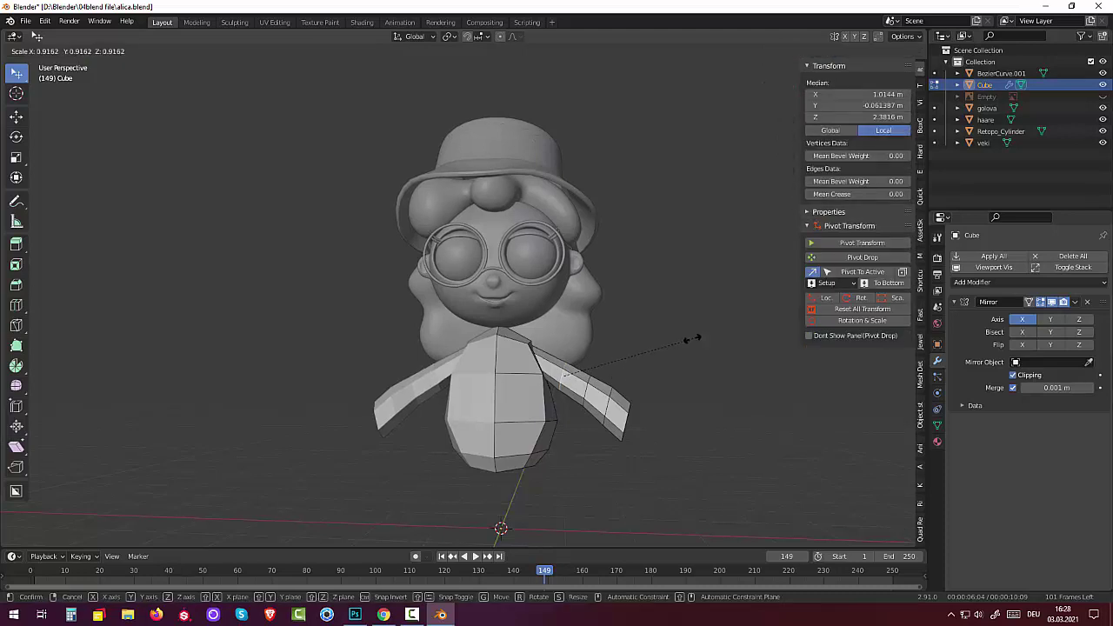
pyautogui.click(665, 348)
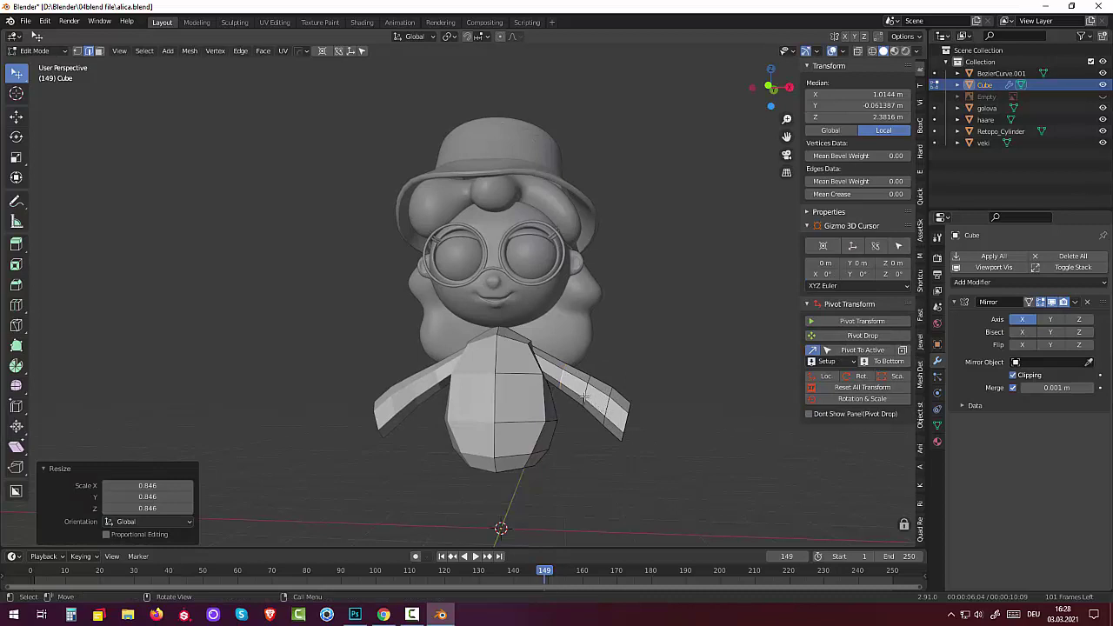
# Scale the next two arm edge loops down to 0.916 and 0.798.
pyautogui.click(586, 394)
pyautogui.keyDown('alt'); pyautogui.click(586, 394); pyautogui.keyUp('alt')
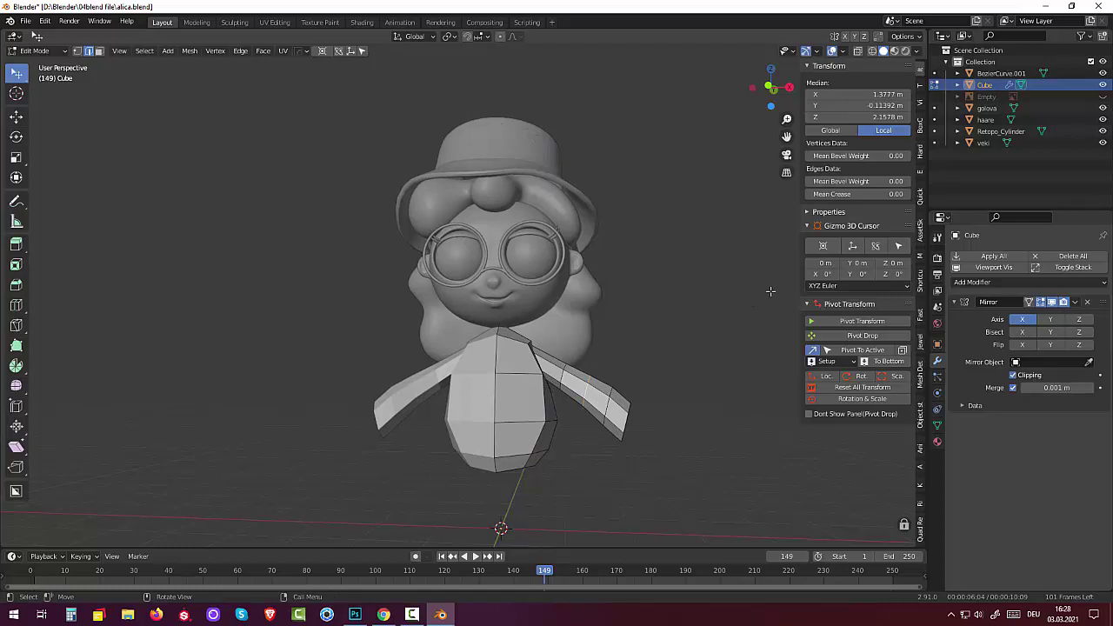
pyautogui.press('s')
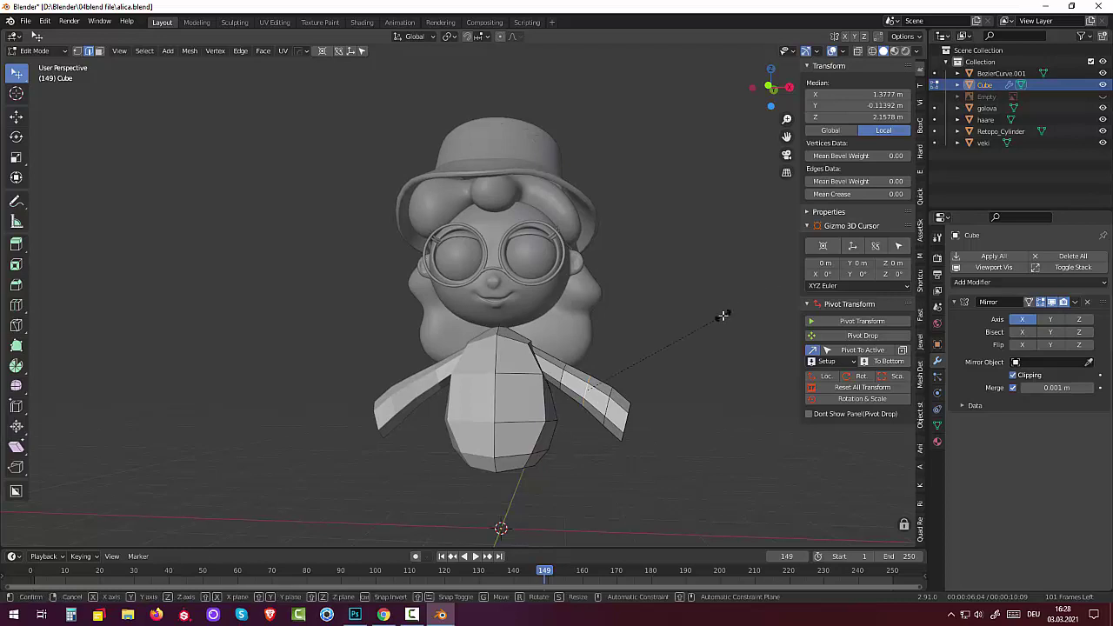
pyautogui.click(711, 324)
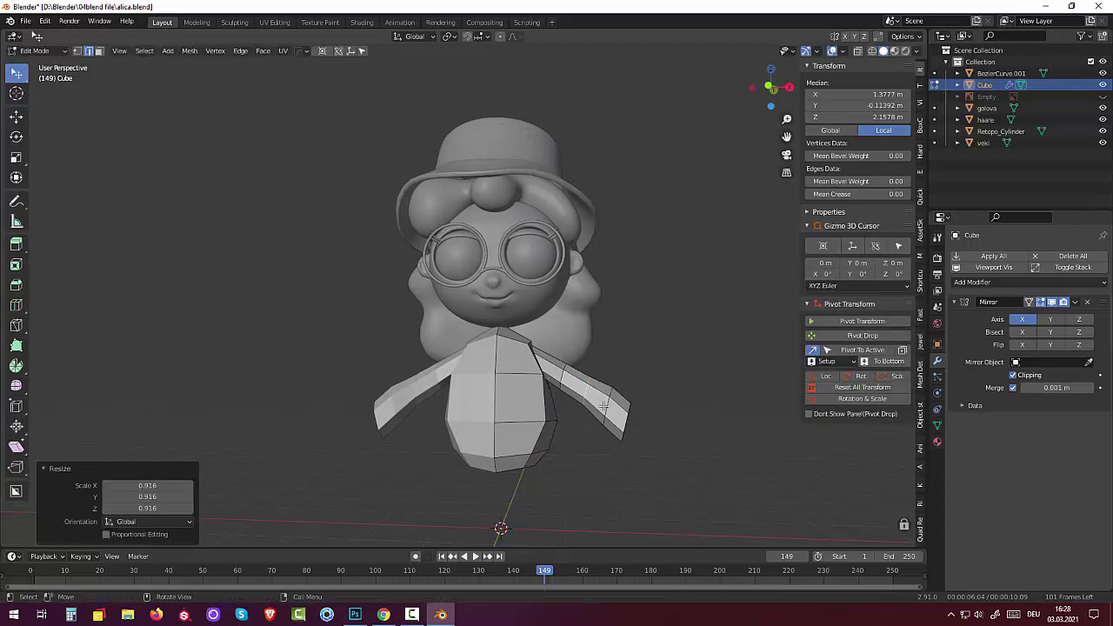
pyautogui.click(606, 406)
pyautogui.scroll(-3, 856, 235)
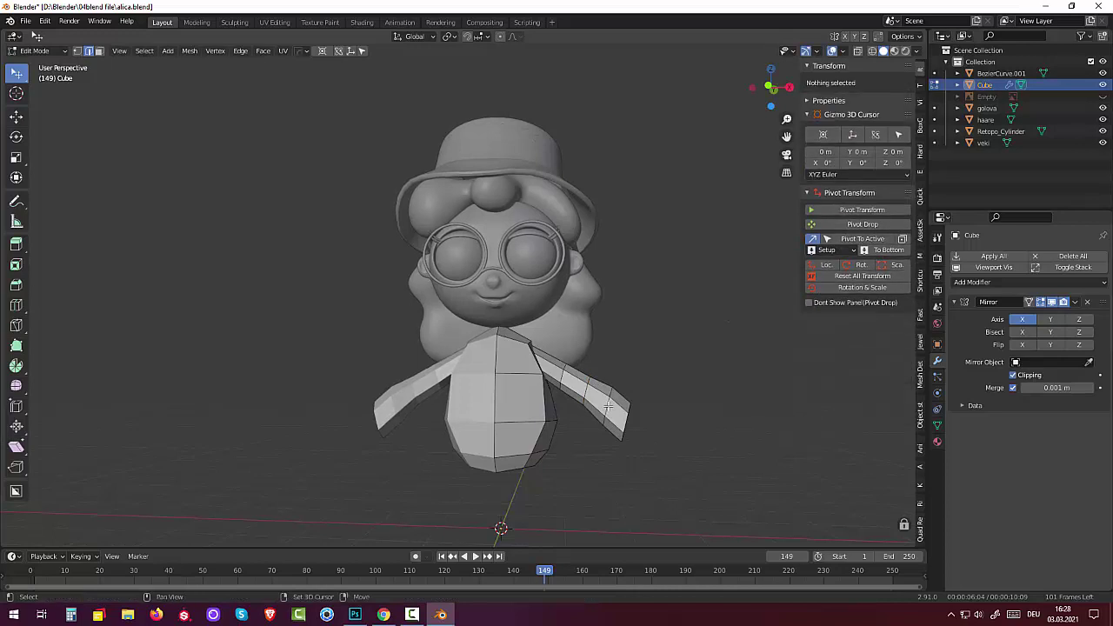
pyautogui.scroll(3, 857, 235)
pyautogui.keyDown('alt'); pyautogui.click(608, 406); pyautogui.keyUp('alt')
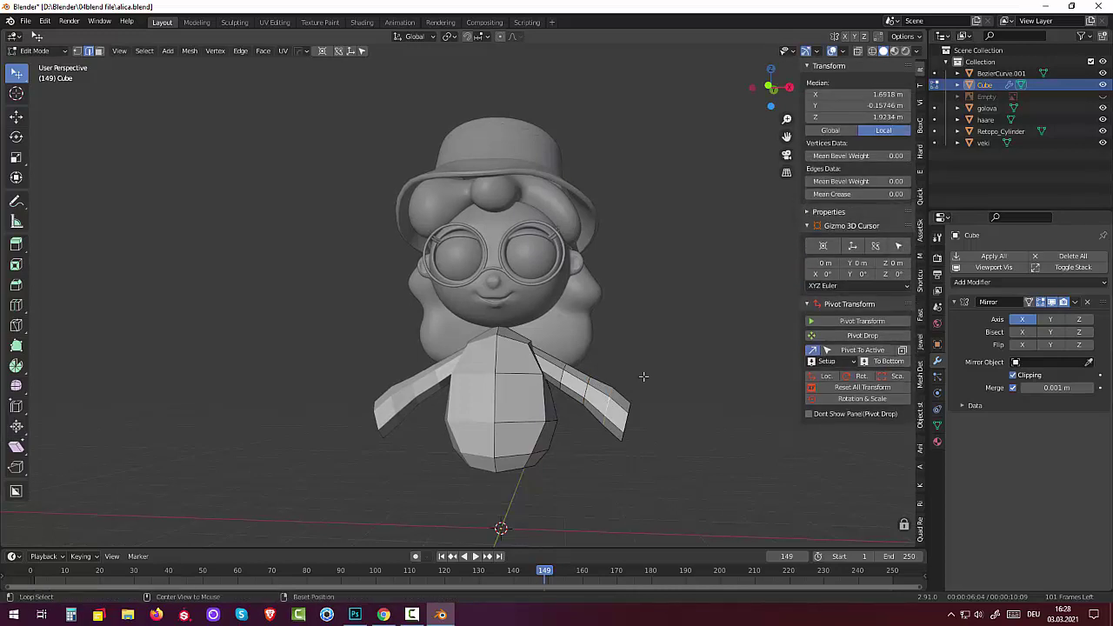
pyautogui.press('s')
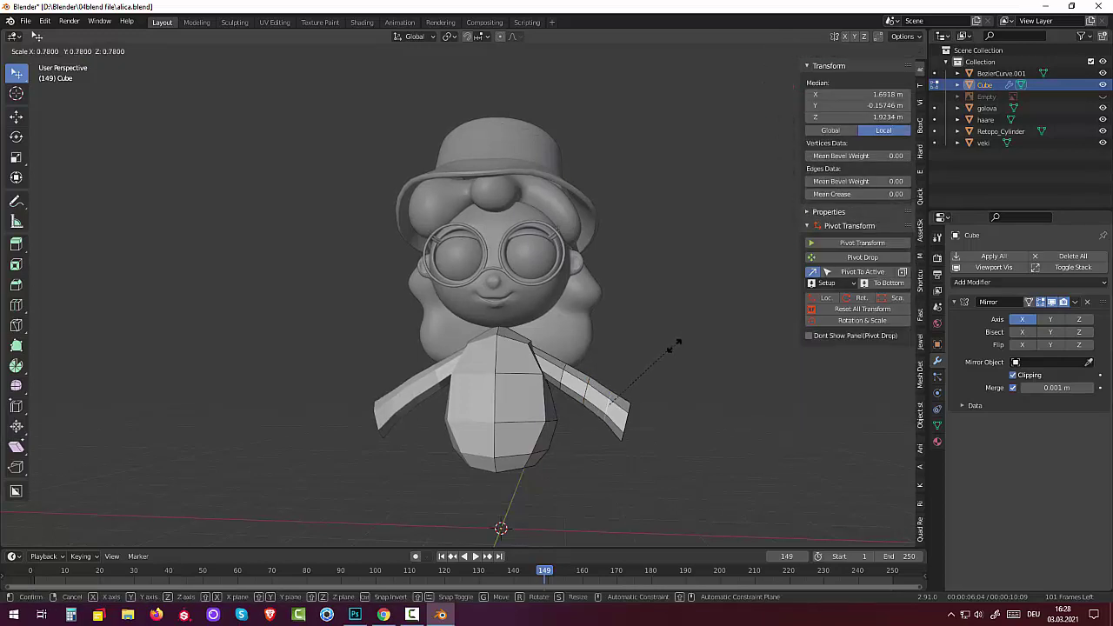
pyautogui.click(674, 345)
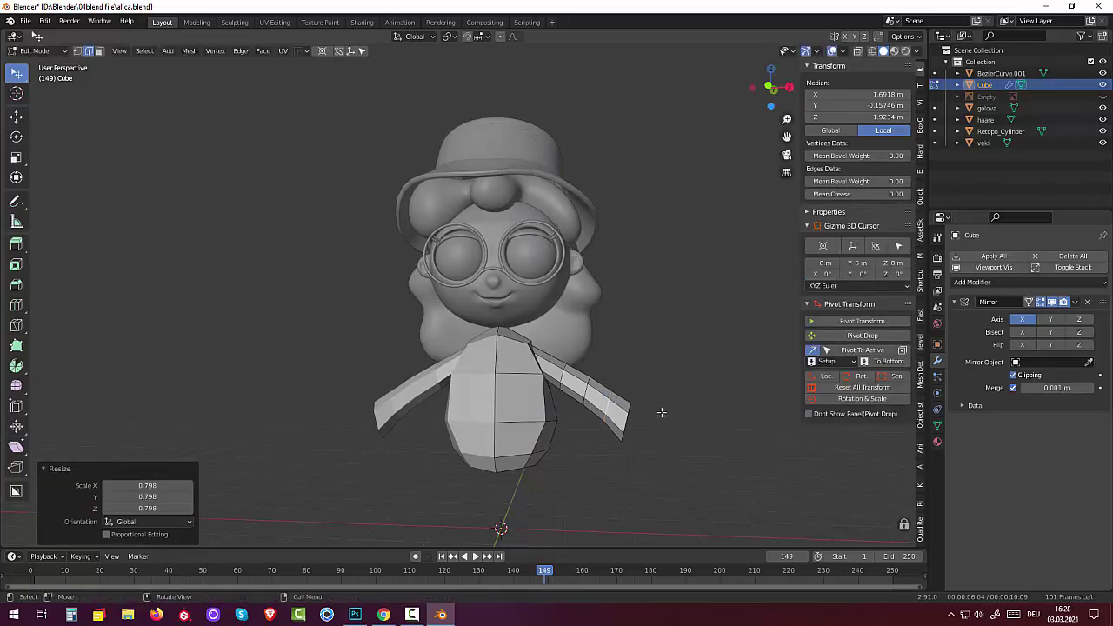
# Shrink the edges at the arm tip to 0.962.
pyautogui.moveTo(658, 410)
pyautogui.mouseDown(button='middle')
pyautogui.moveTo(609, 418)
pyautogui.moveTo(686, 390)
pyautogui.mouseUp(button='middle')
pyautogui.click(611, 418)
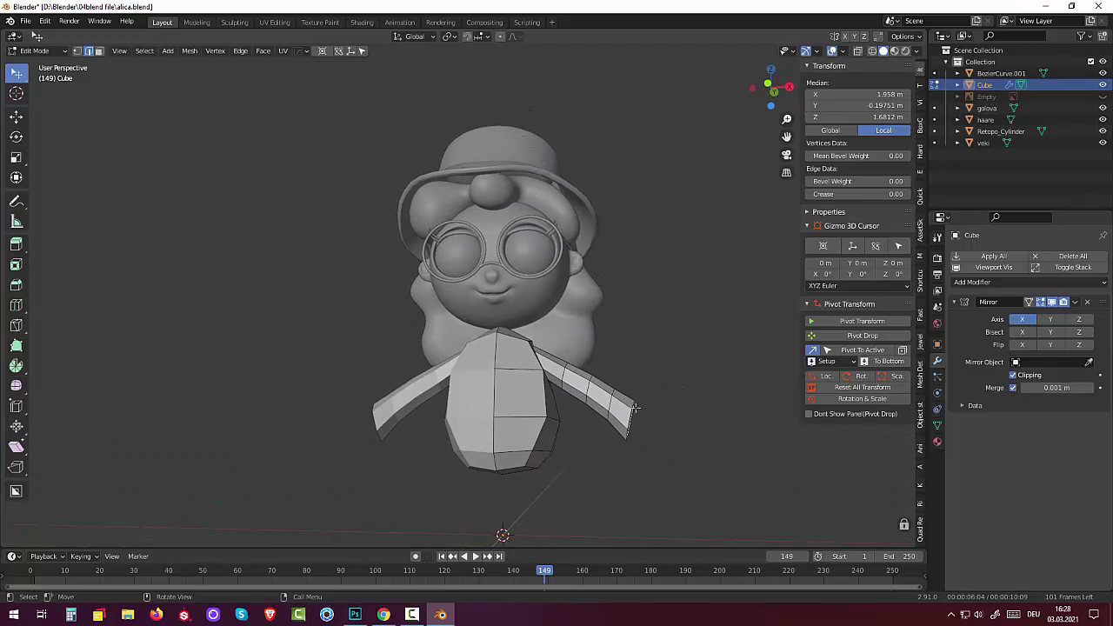
pyautogui.click(626, 420)
pyautogui.press('s')
pyautogui.click(719, 382)
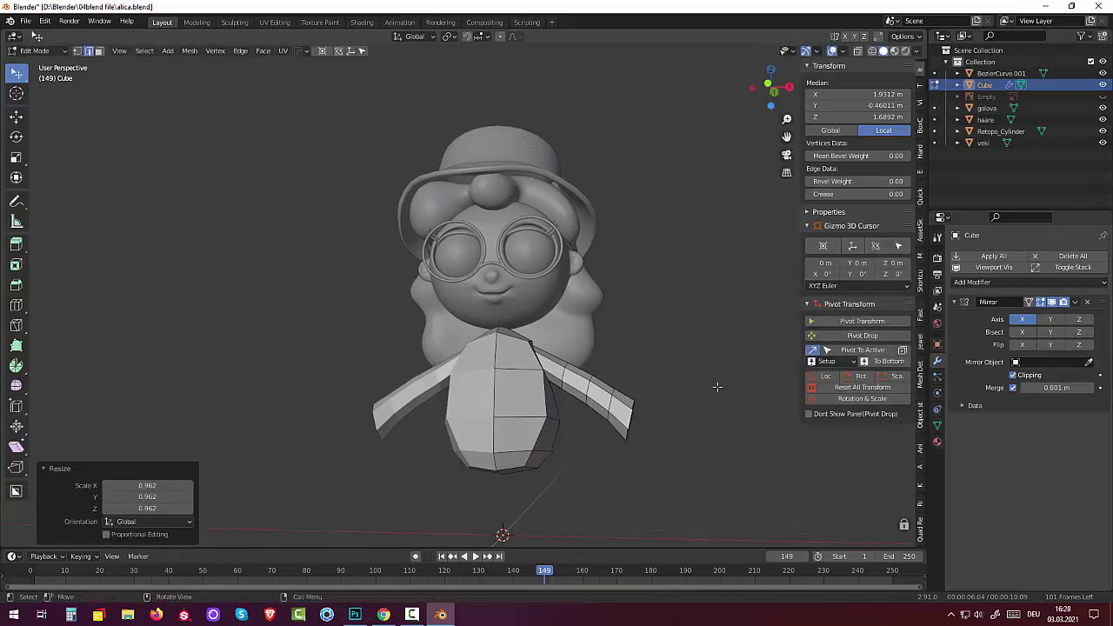
# Shrink the edge loop at the arm end to 0.835.
pyautogui.keyDown('alt'); pyautogui.click(634, 406); pyautogui.keyUp('alt')
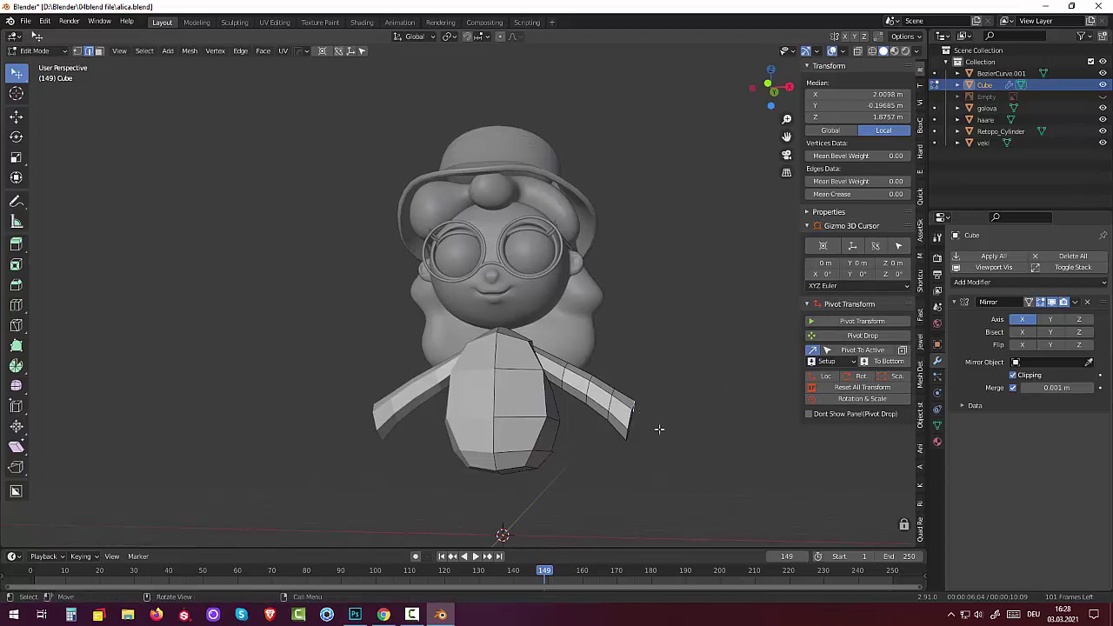
pyautogui.moveTo(658, 427); pyautogui.dragTo(610, 409, button='middle')
pyautogui.keyDown('alt'); pyautogui.keyDown('shift'); pyautogui.click(607, 393); pyautogui.keyUp('shift'); pyautogui.keyUp('alt')
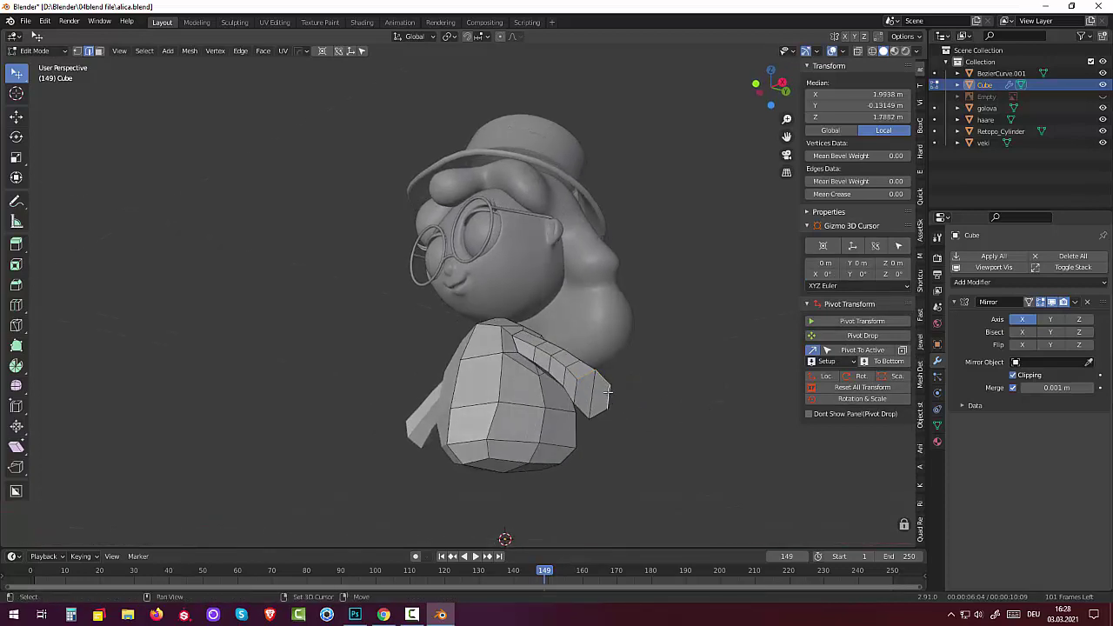
pyautogui.keyDown('alt'); pyautogui.keyDown('shift'); pyautogui.click(585, 411); pyautogui.keyUp('shift'); pyautogui.keyUp('alt')
pyautogui.moveTo(601, 398); pyautogui.dragTo(670, 425, button='middle')
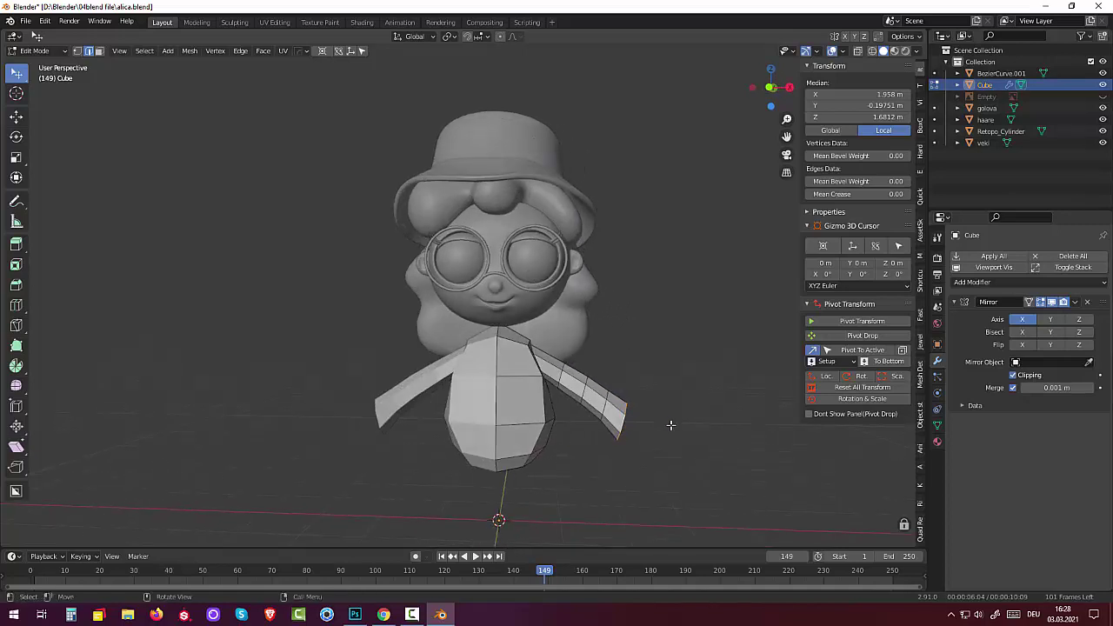
pyautogui.press('s')
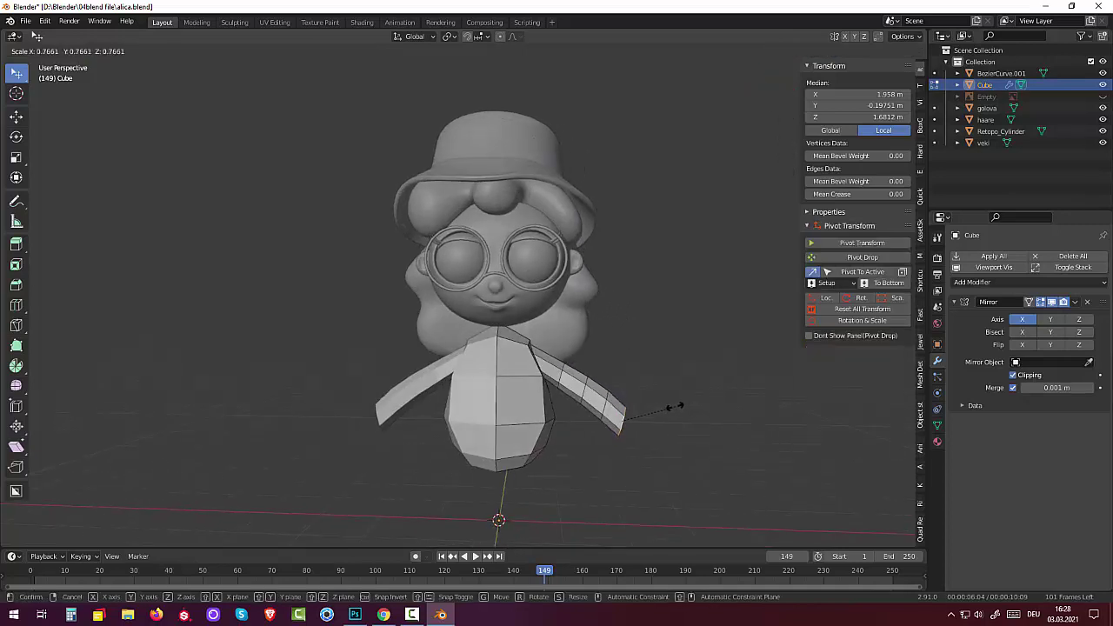
pyautogui.click(679, 406)
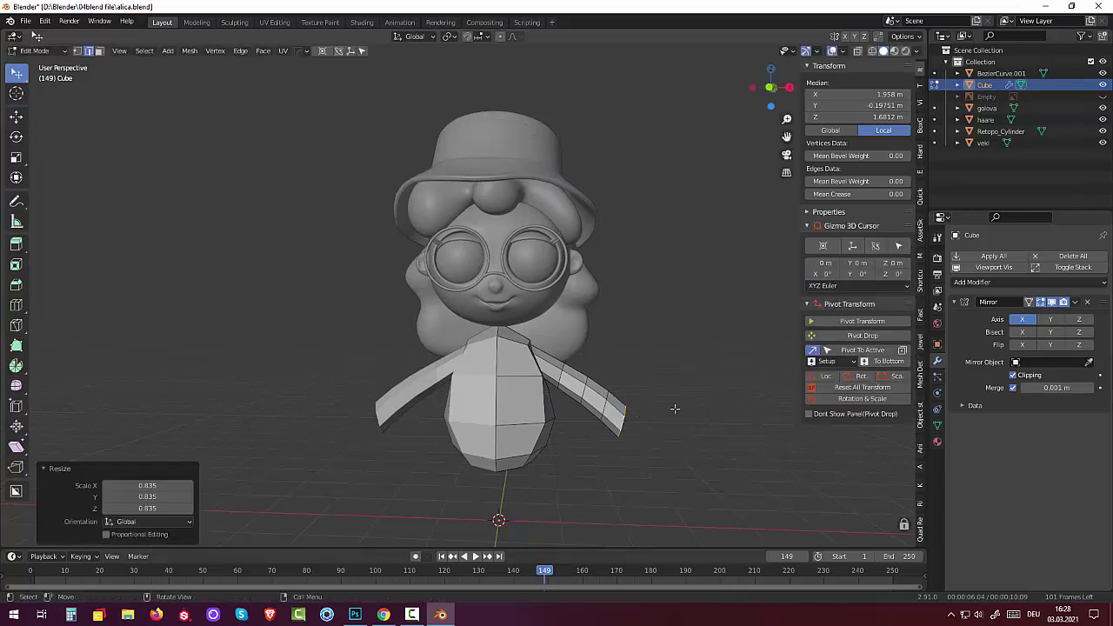
pyautogui.click(645, 436)
pyautogui.moveTo(645, 436); pyautogui.dragTo(544, 419, button='middle')
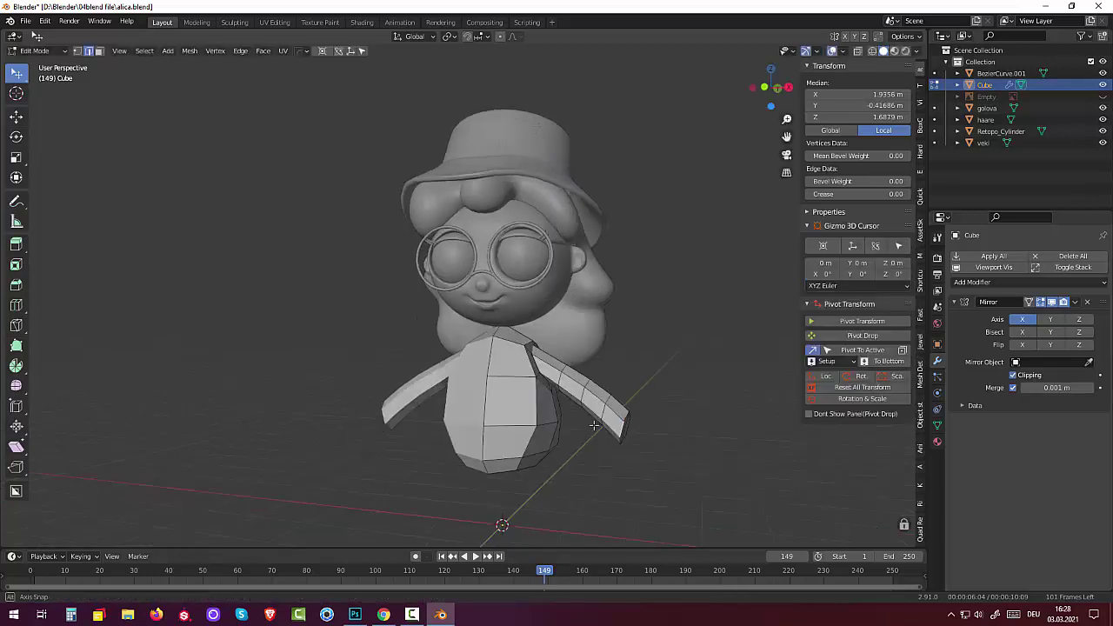
pyautogui.click(530, 418)
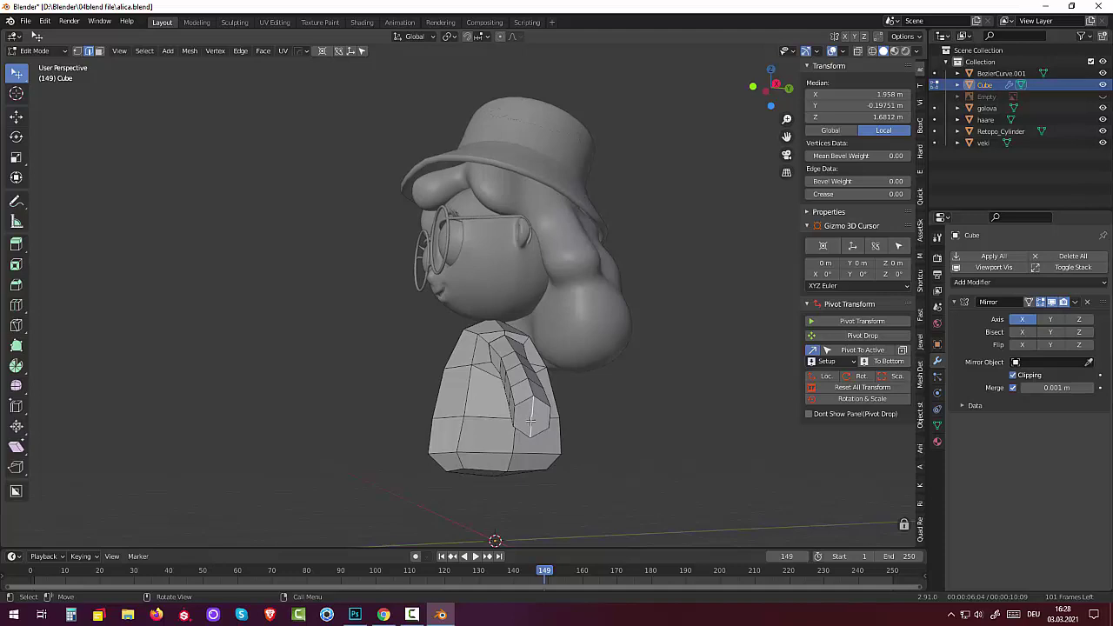
# Add a new edge loop around the arm with Ctrl+R.
pyautogui.hotkey('ctrl', 'r')
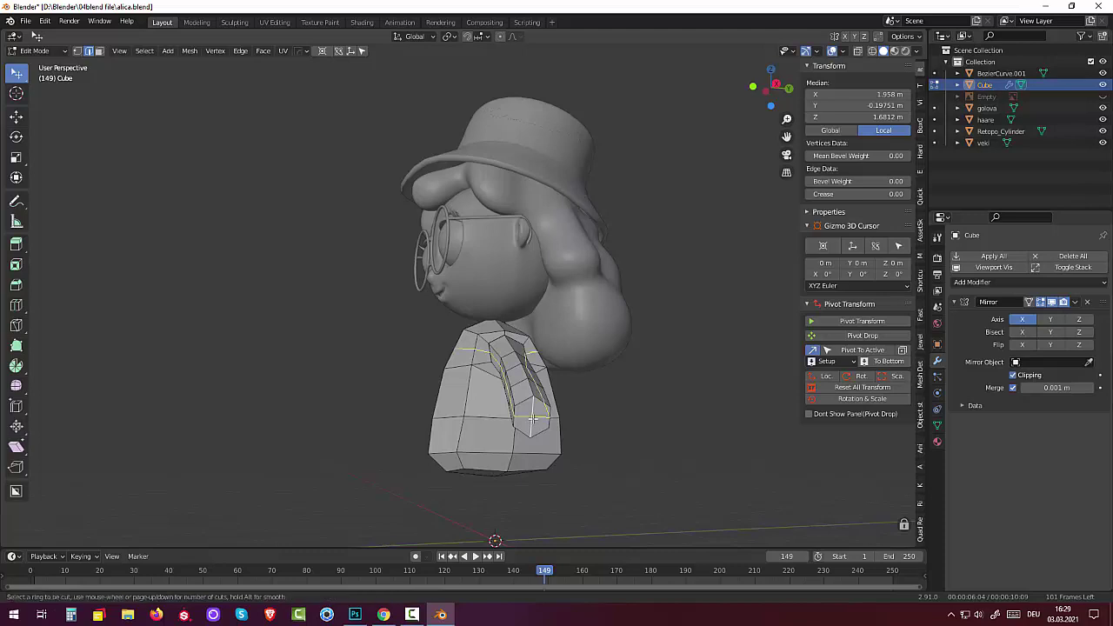
pyautogui.click(533, 418)
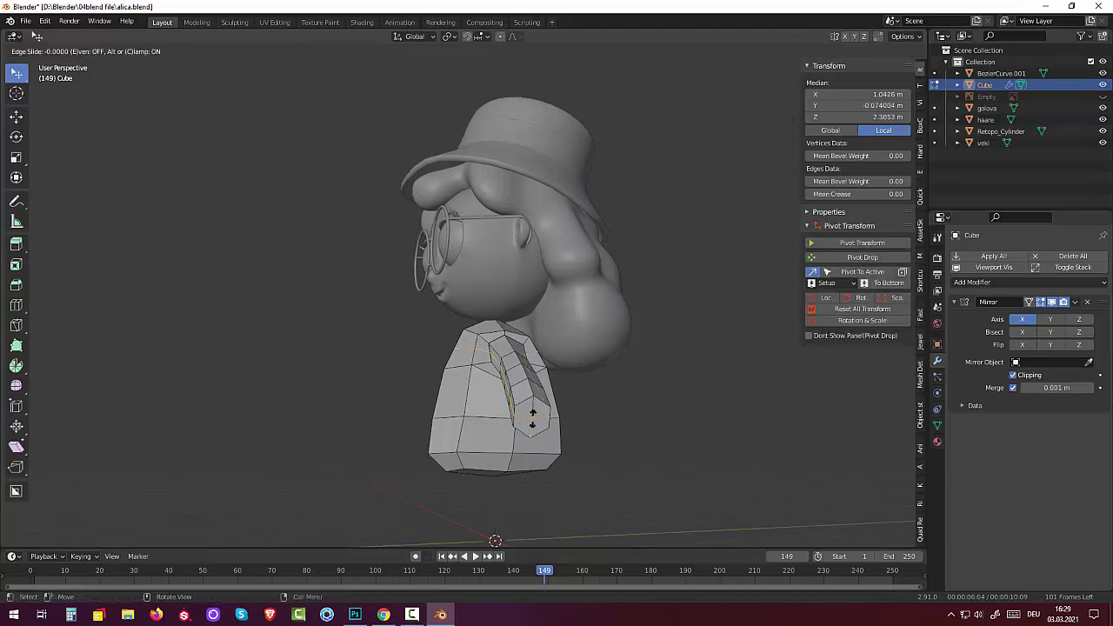
pyautogui.click(532, 418)
pyautogui.moveTo(596, 433)
pyautogui.mouseDown(button='middle')
pyautogui.moveTo(586, 413)
pyautogui.moveTo(589, 447)
pyautogui.mouseUp(button='middle')
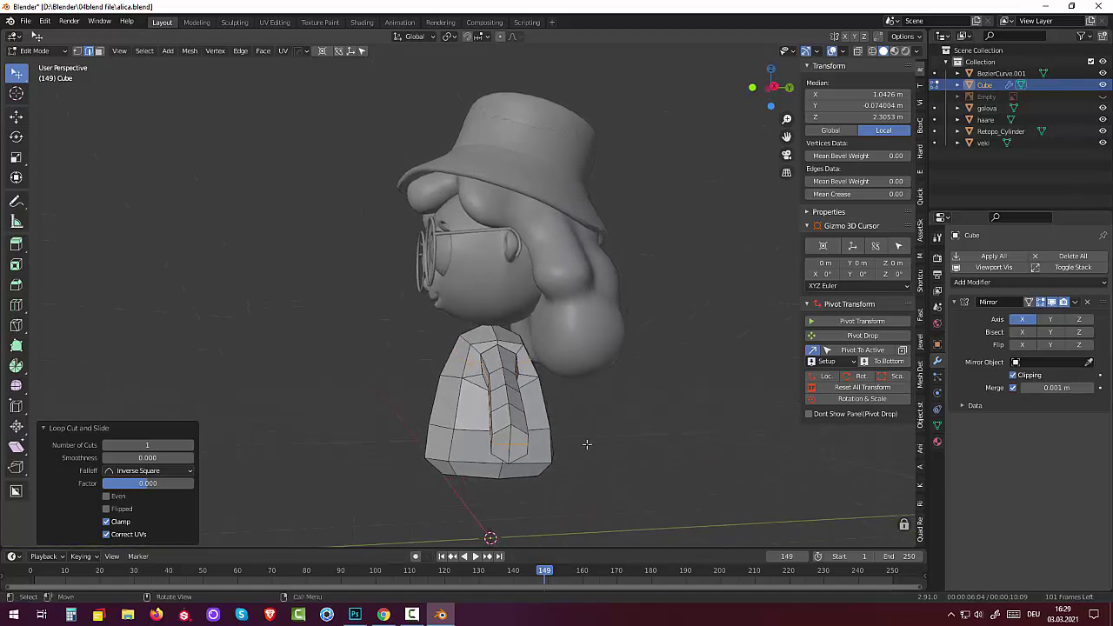
# Move a single torso vertex vertically along Z by 0.119 m.
pyautogui.click(78, 50)
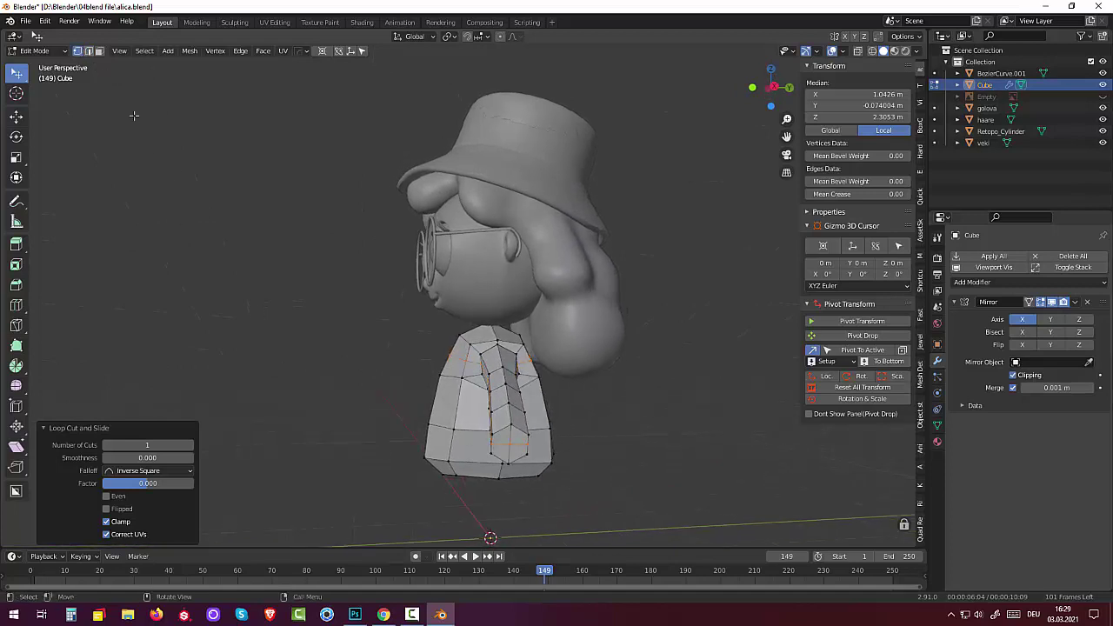
pyautogui.click(509, 425)
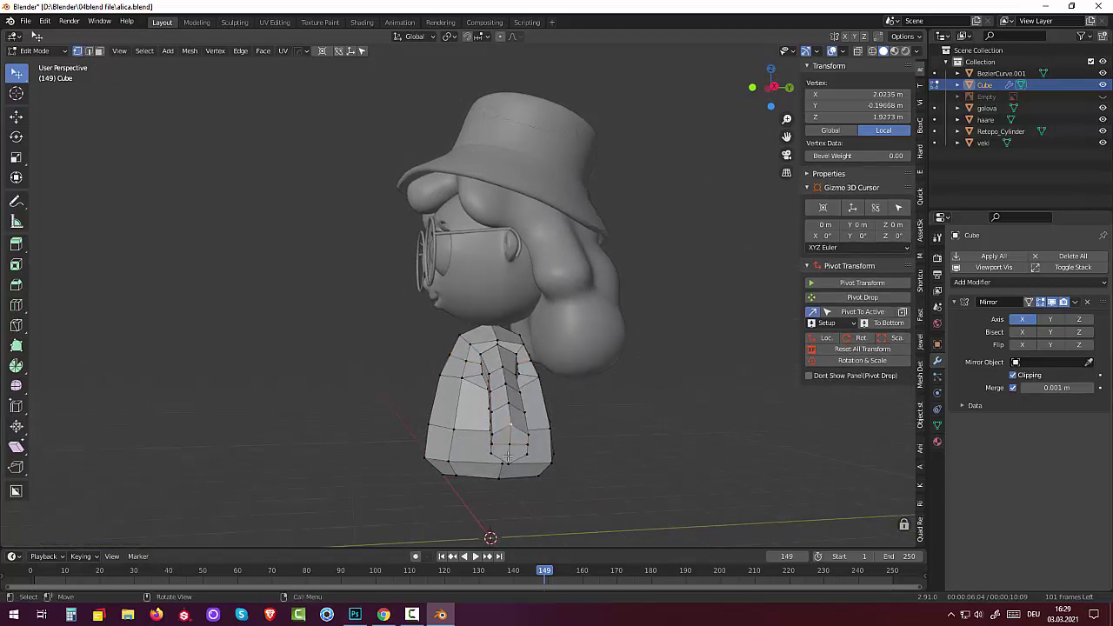
pyautogui.moveTo(569, 455); pyautogui.dragTo(563, 429, button='middle')
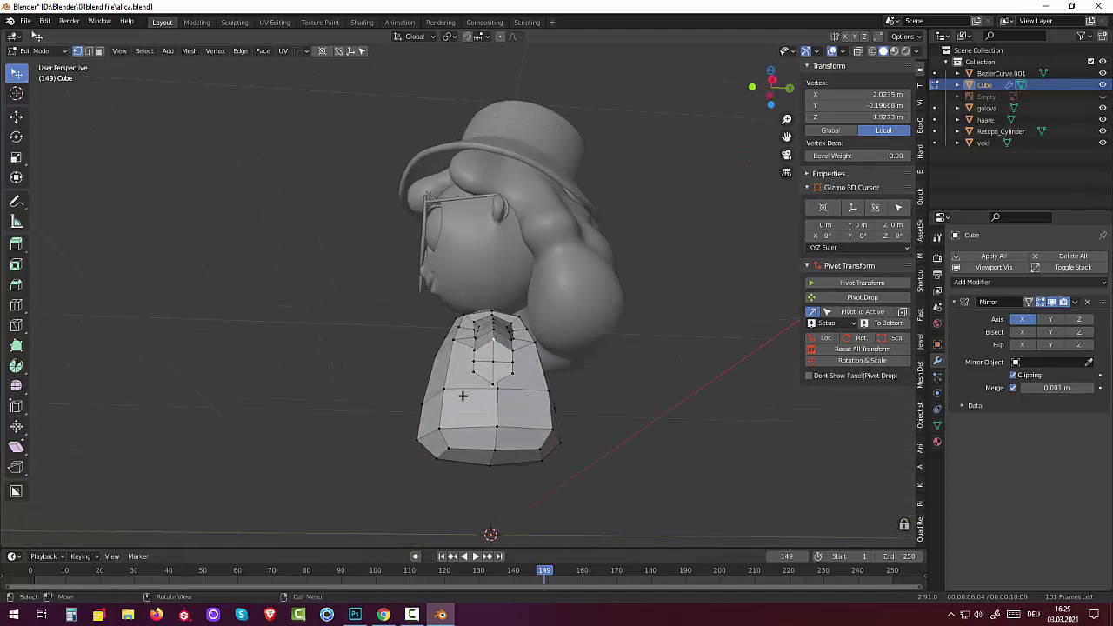
pyautogui.press('g')
pyautogui.press('z')
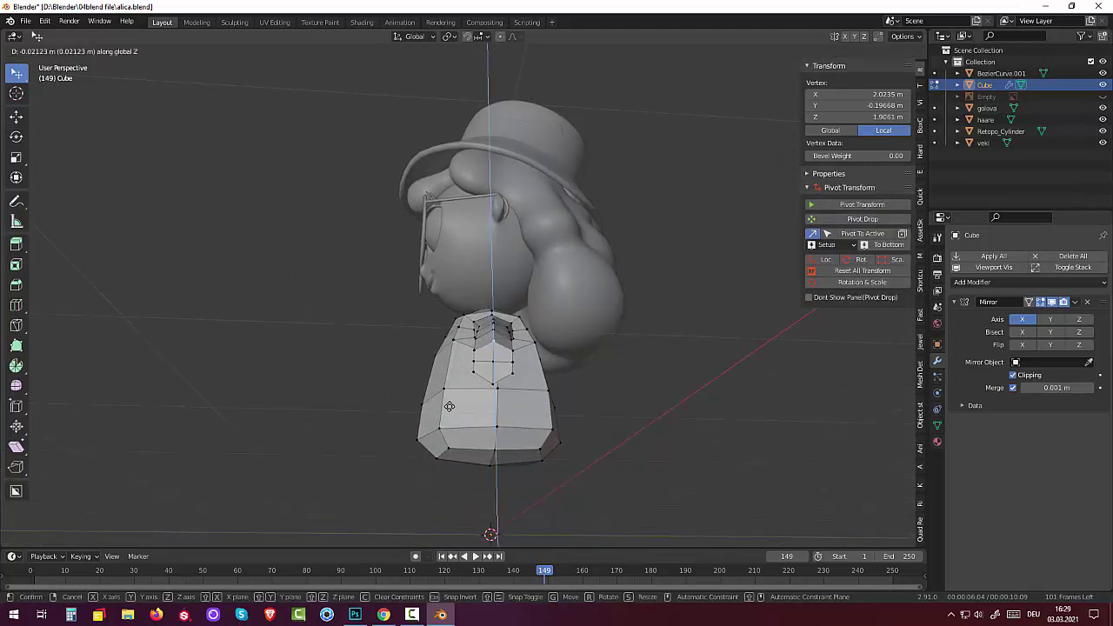
pyautogui.click(447, 403)
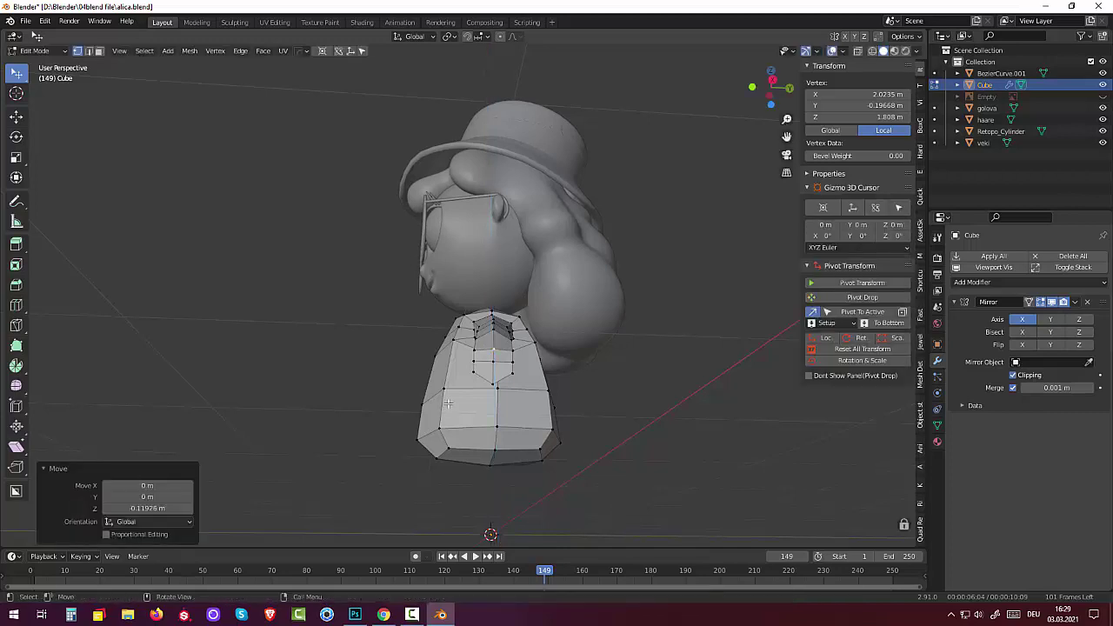
# Lower an upper-torso edge straight down 0.082 m along Z.
pyautogui.click(476, 357)
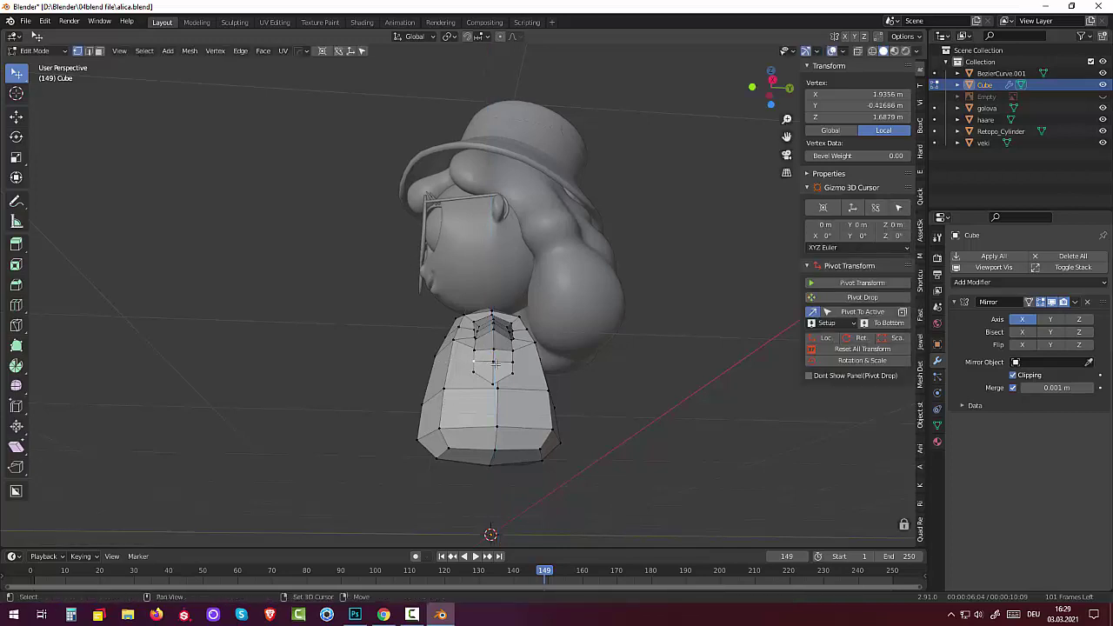
pyautogui.keyDown('shift'); pyautogui.click(491, 363); pyautogui.keyUp('shift')
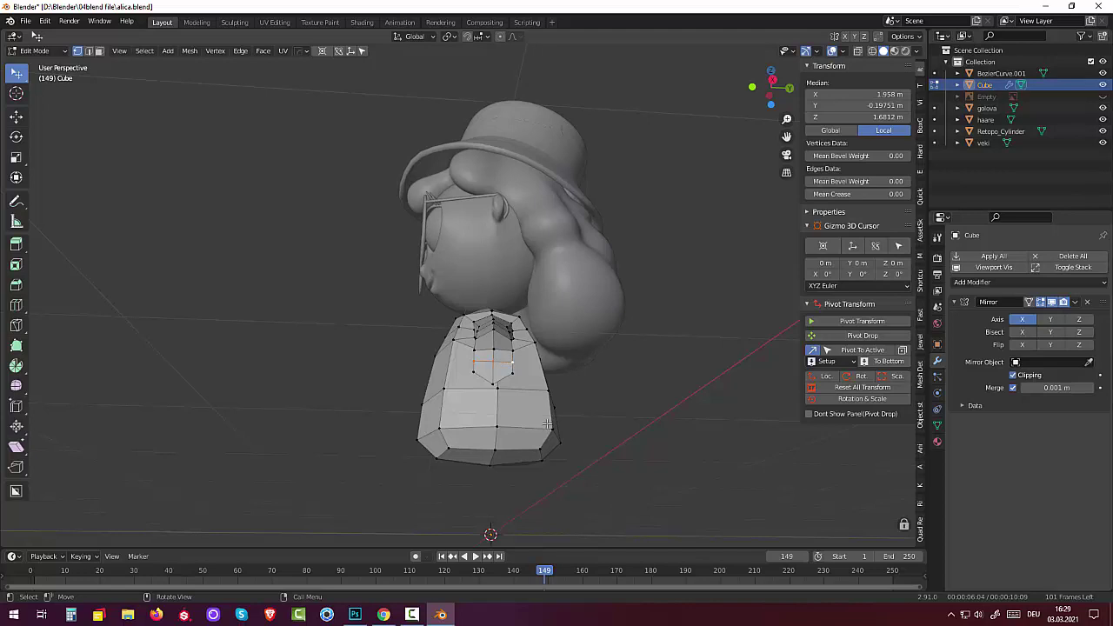
pyautogui.press('g')
pyautogui.press('z')
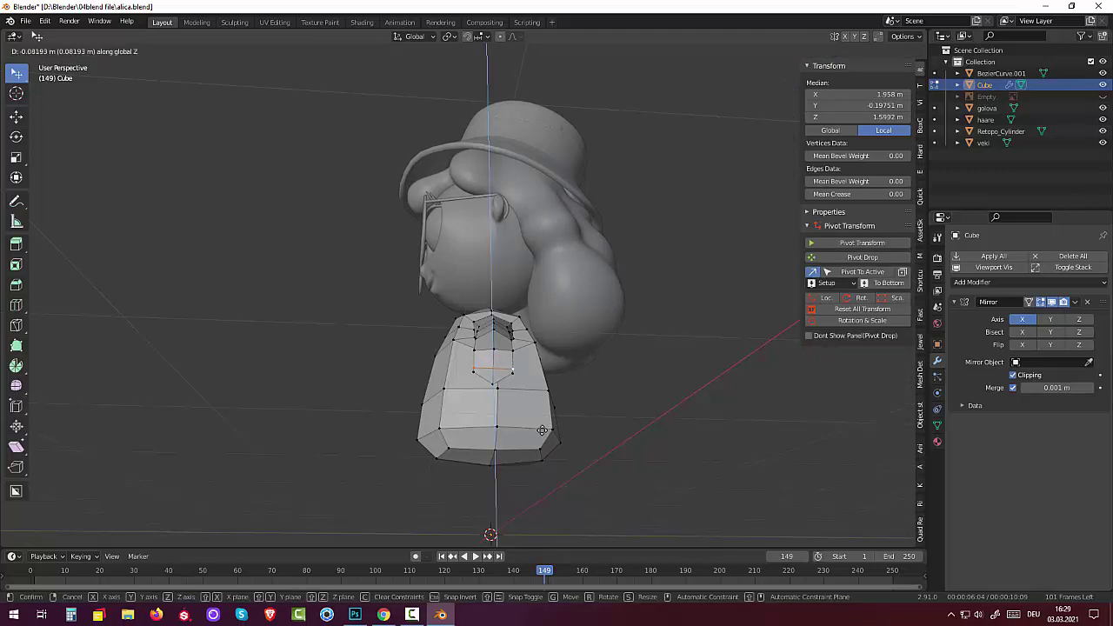
pyautogui.click(541, 430)
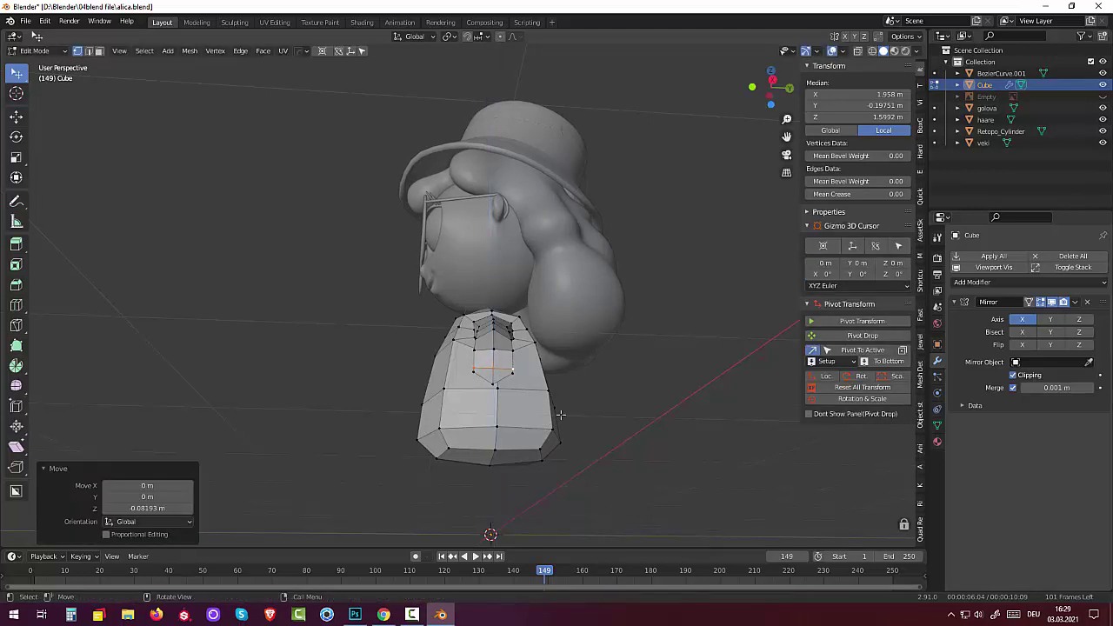
pyautogui.moveTo(542, 429); pyautogui.dragTo(638, 421, button='middle')
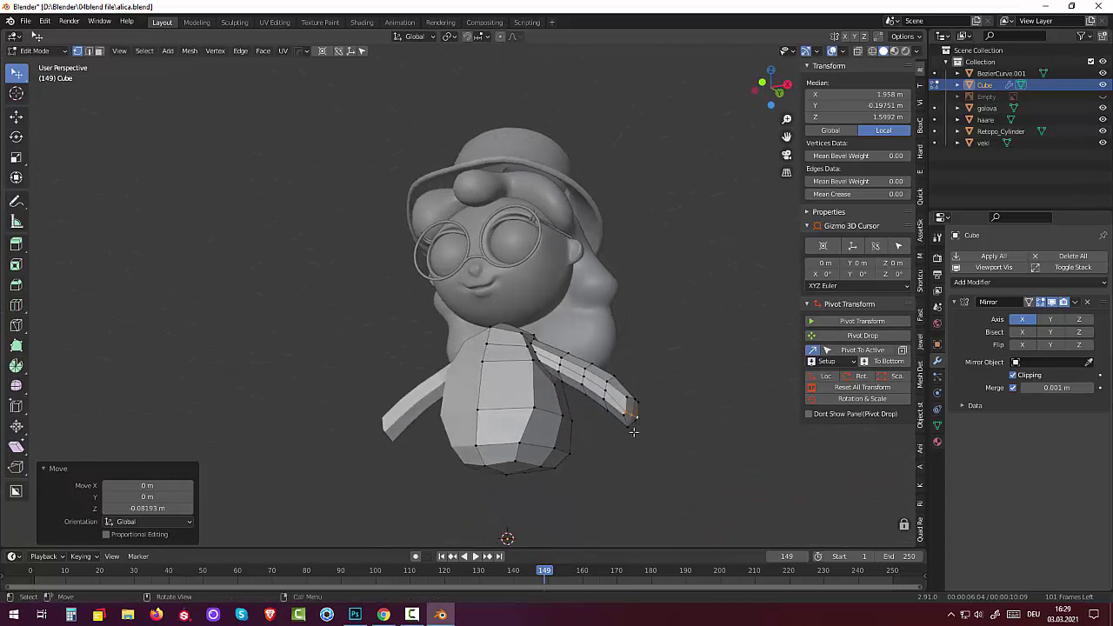
# In front view, move the arm-tip vertex 0.112 m inward along X and 0.178 m up.
pyautogui.click(632, 425)
pyautogui.moveTo(635, 461); pyautogui.dragTo(667, 464, button='middle')
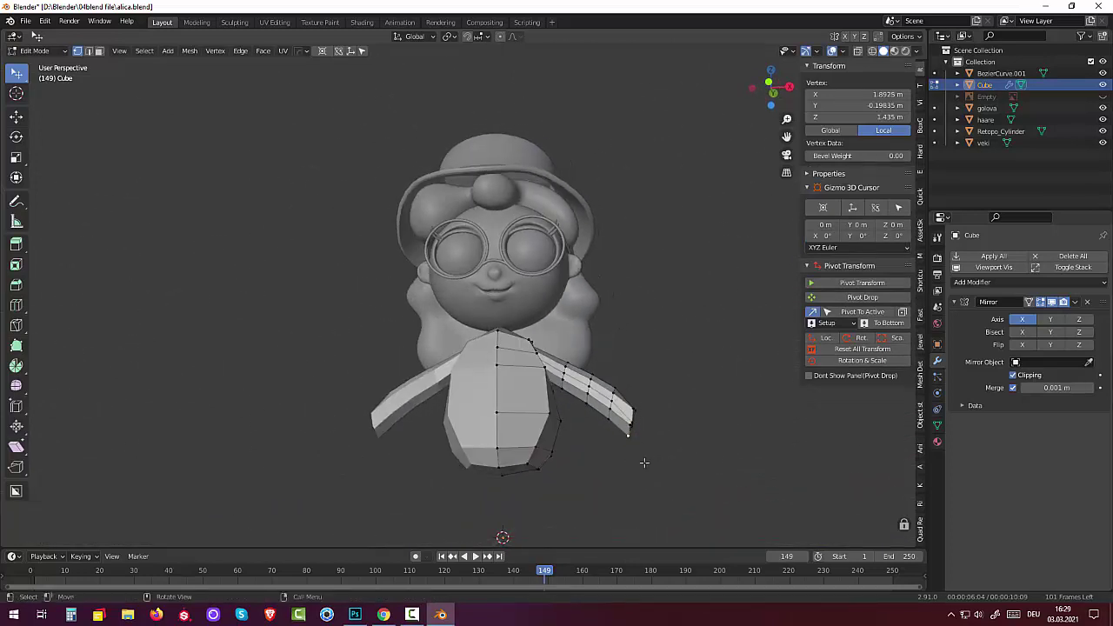
pyautogui.press('KP_1')
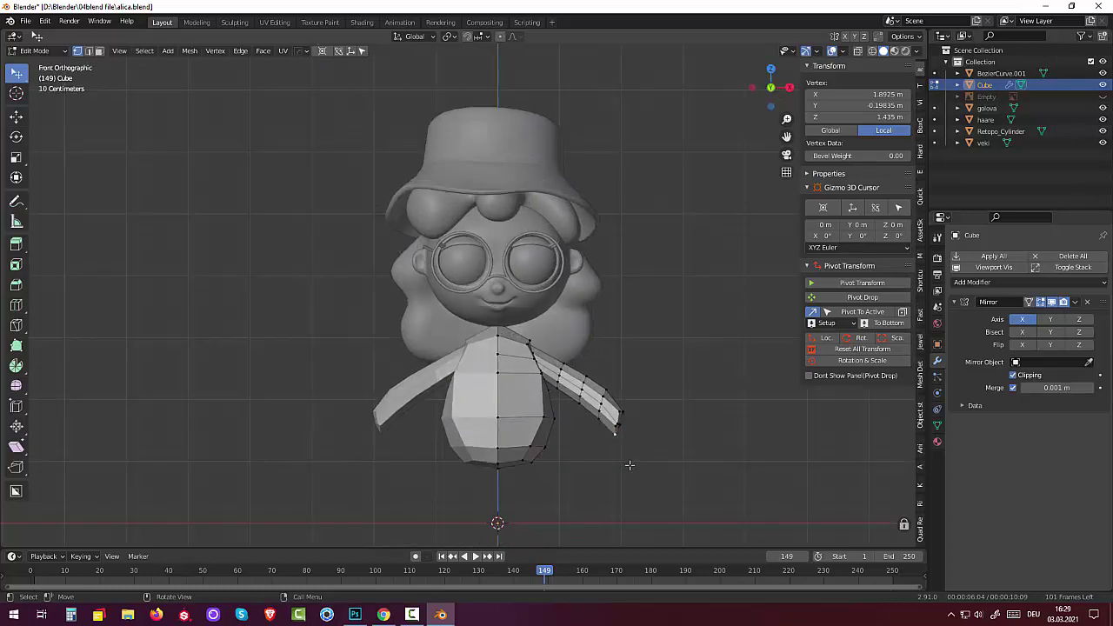
pyautogui.press('g')
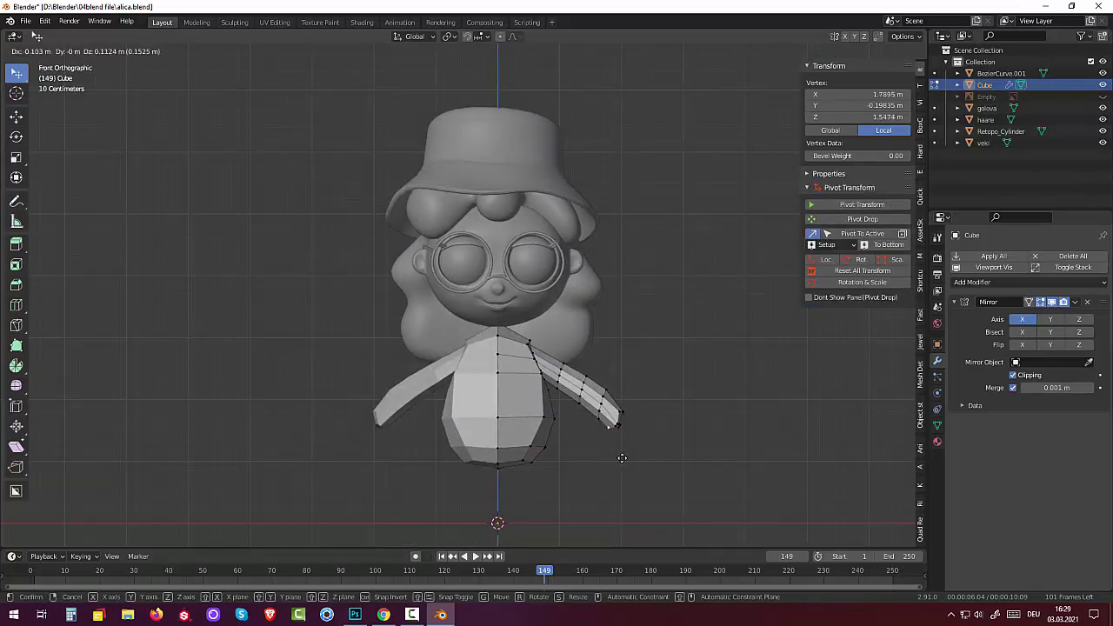
pyautogui.click(616, 450)
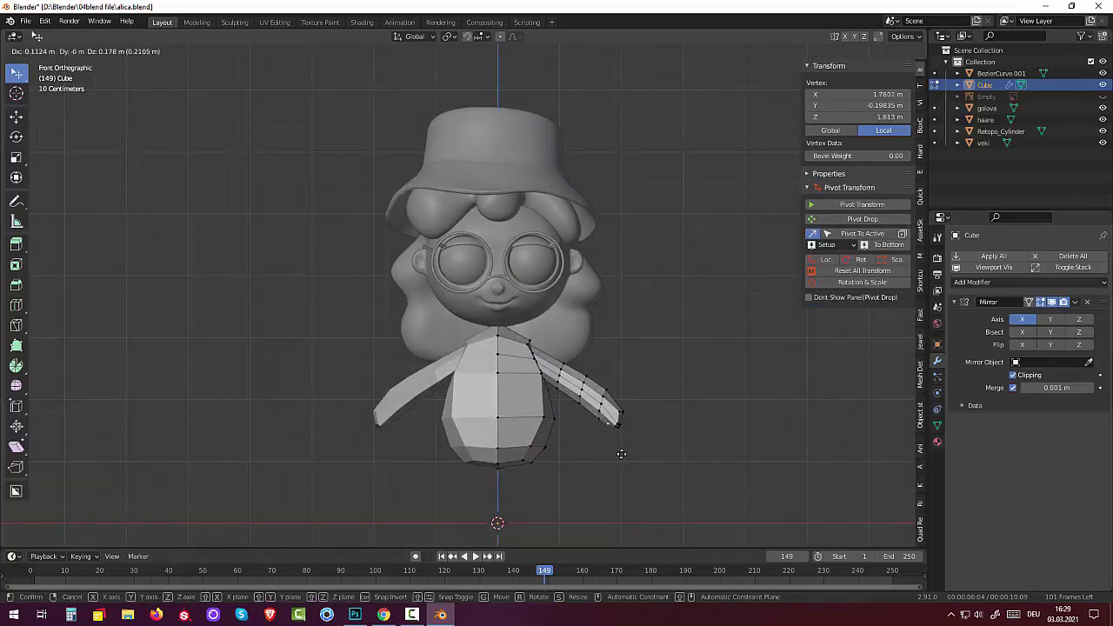
pyautogui.moveTo(623, 452)
pyautogui.mouseDown(button='middle')
pyautogui.moveTo(589, 466)
pyautogui.moveTo(598, 437)
pyautogui.mouseUp(button='middle')
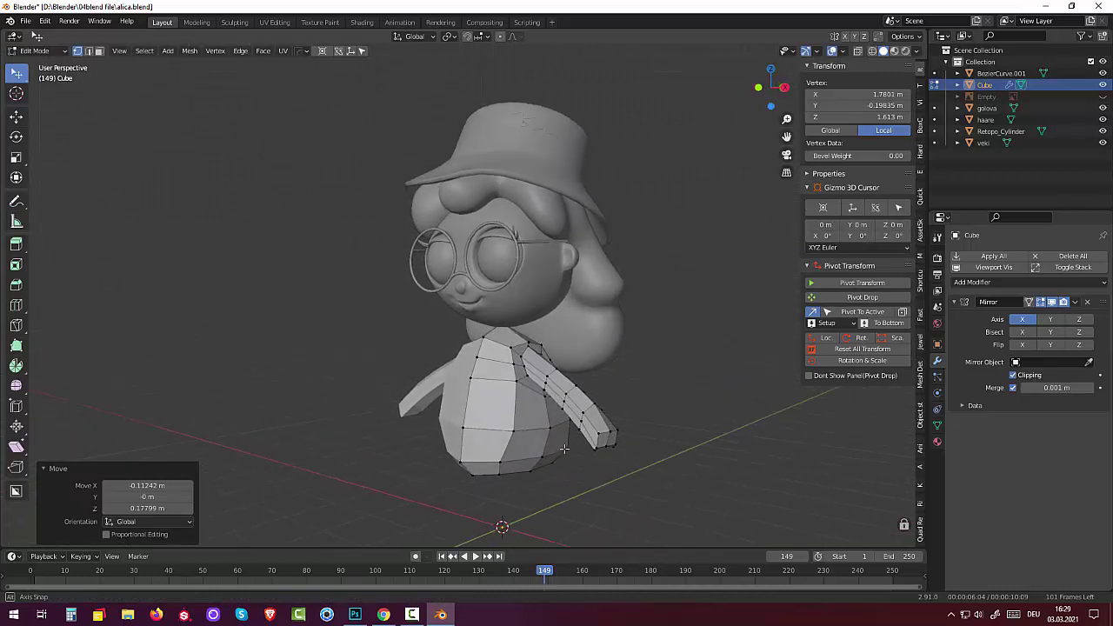
pyautogui.moveTo(589, 421)
pyautogui.mouseDown(button='middle')
pyautogui.moveTo(628, 409)
pyautogui.moveTo(615, 423)
pyautogui.mouseUp(button='middle')
pyautogui.click(613, 427)
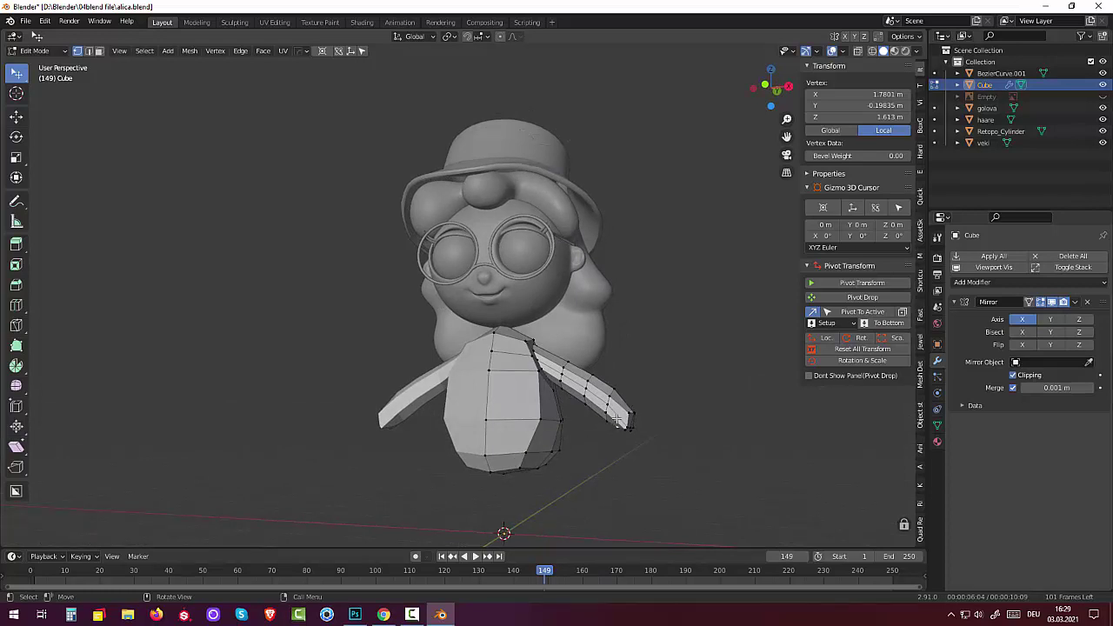
# Add an edge loop near the arm tip, slid to factor 0.083.
pyautogui.click(166, 130)
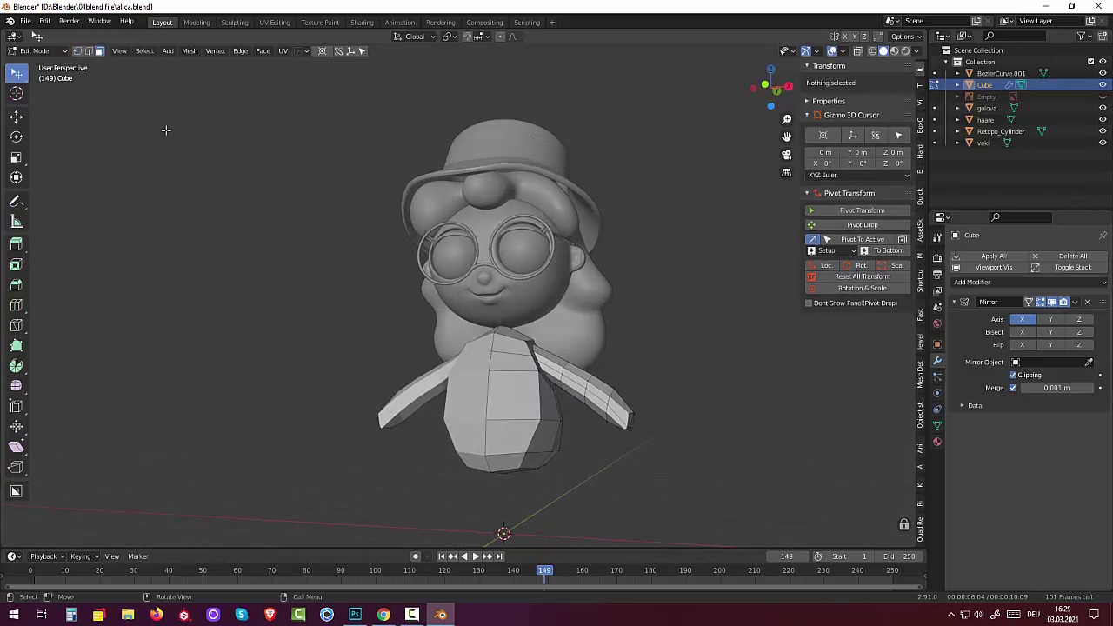
pyautogui.click(617, 419)
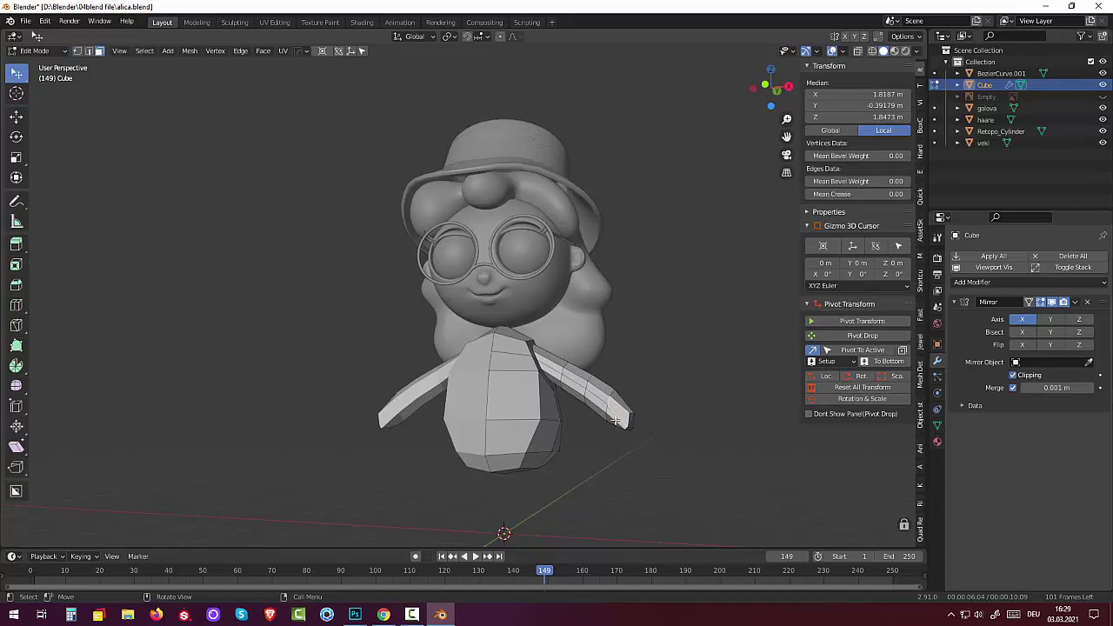
pyautogui.press('ctrl')
pyautogui.hotkey('ctrl', 'r')
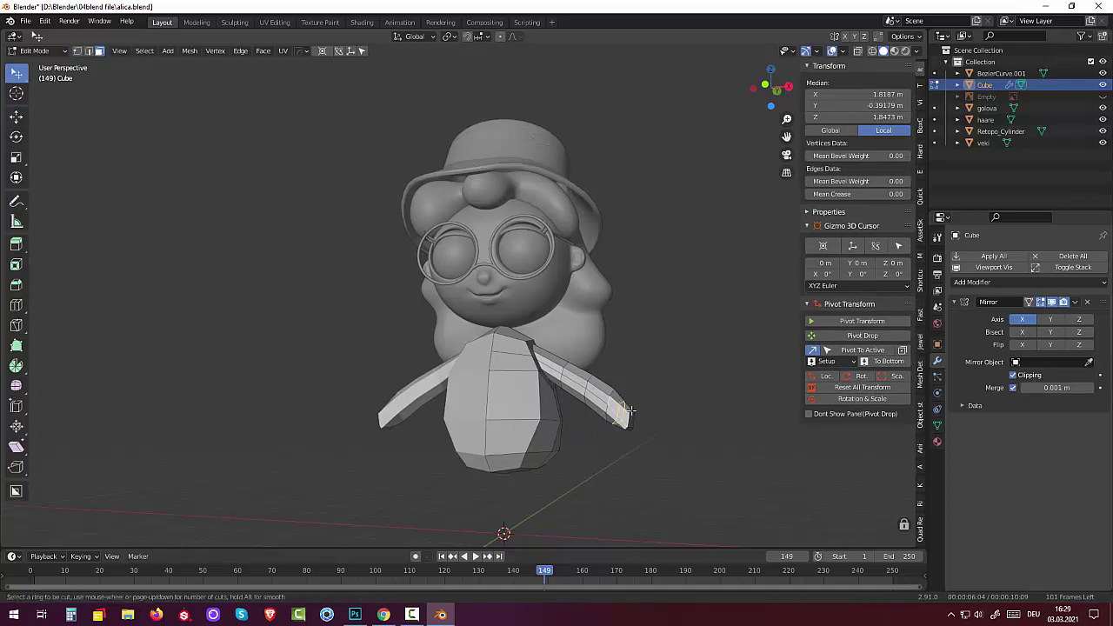
pyautogui.click(628, 410)
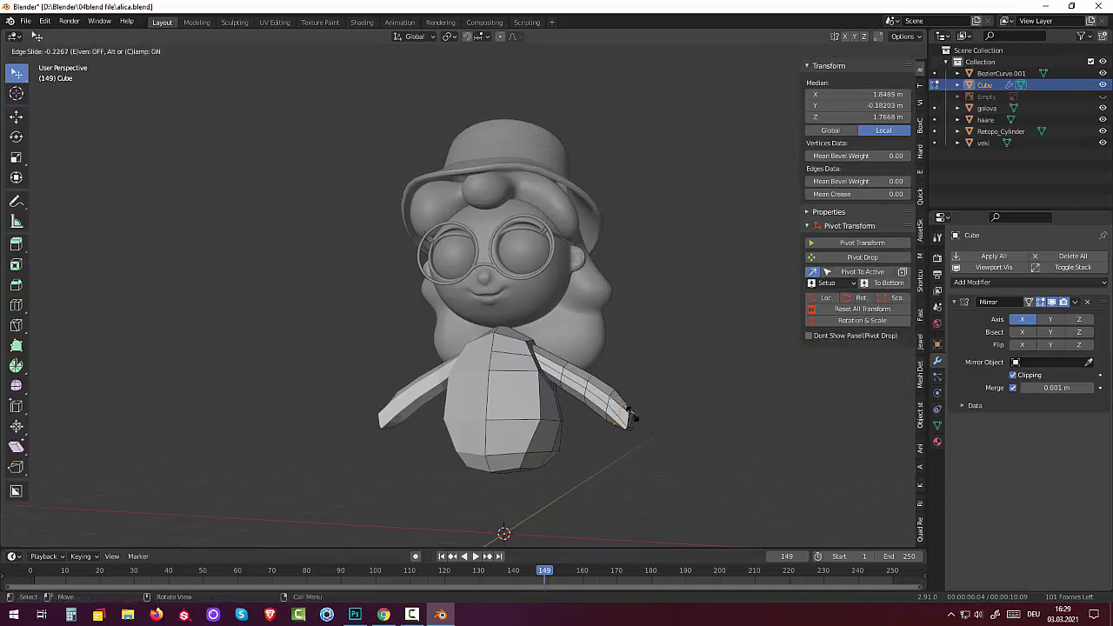
pyautogui.click(637, 418)
pyautogui.moveTo(641, 435)
pyautogui.mouseDown(button='middle')
pyautogui.moveTo(566, 421)
pyautogui.moveTo(508, 449)
pyautogui.mouseUp(button='middle')
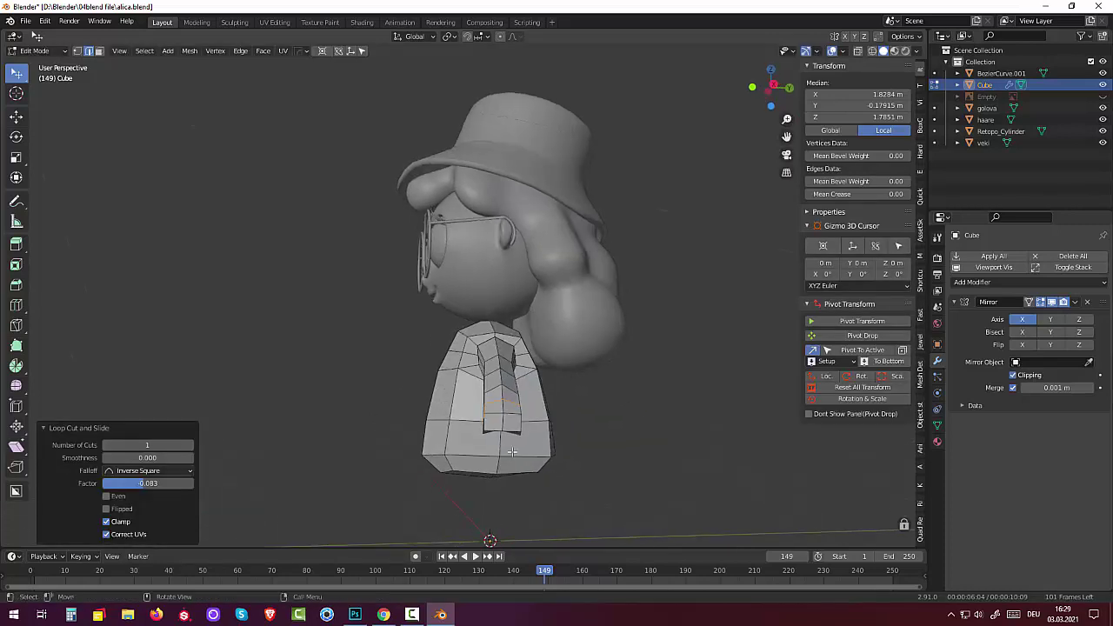
# Knife-cut a new edge from the neck vertex down across the upper torso faces.
pyautogui.scroll(2, 508, 449)
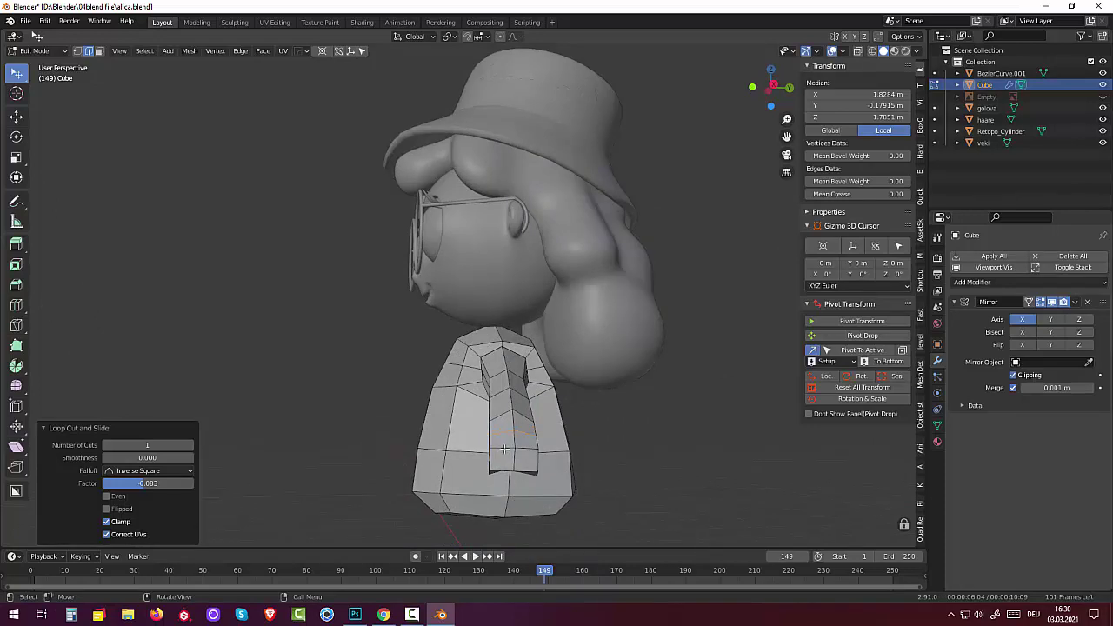
pyautogui.moveTo(505, 448)
pyautogui.mouseDown(button='middle')
pyautogui.moveTo(513, 405)
pyautogui.moveTo(505, 435)
pyautogui.moveTo(515, 426)
pyautogui.mouseUp(button='middle')
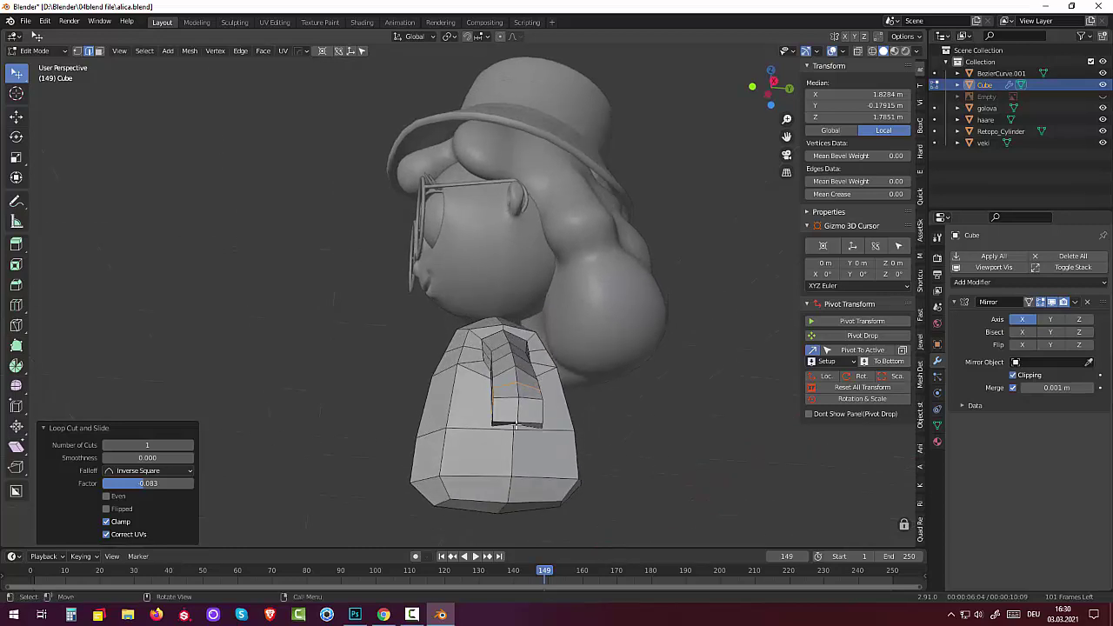
pyautogui.press('k')
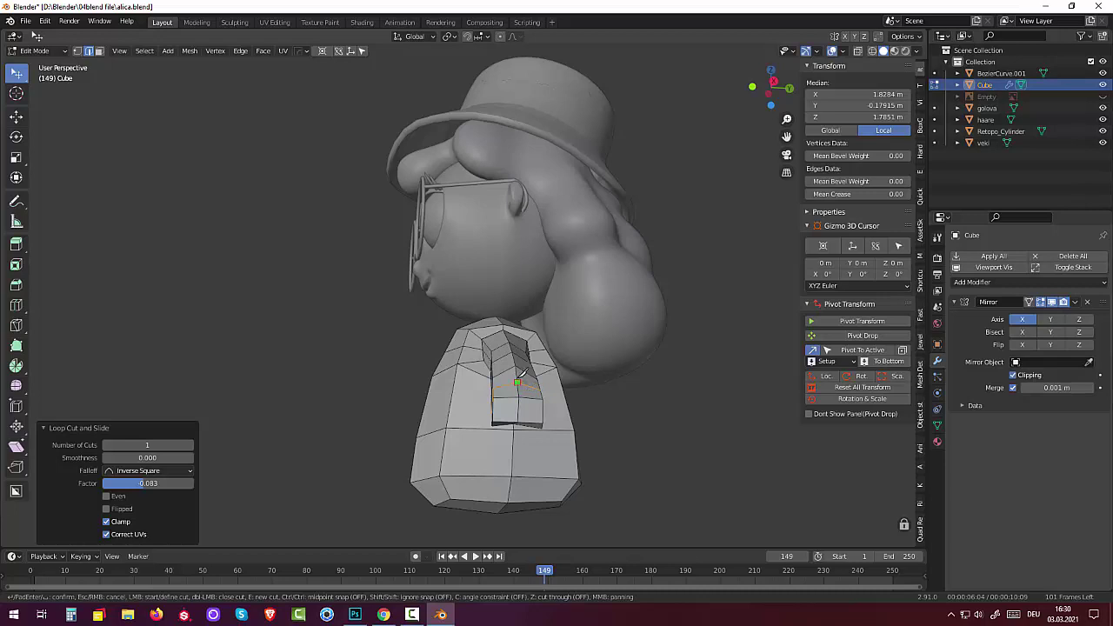
pyautogui.click(519, 379)
pyautogui.click(507, 397)
pyautogui.moveTo(511, 419); pyautogui.dragTo(513, 202, button='middle')
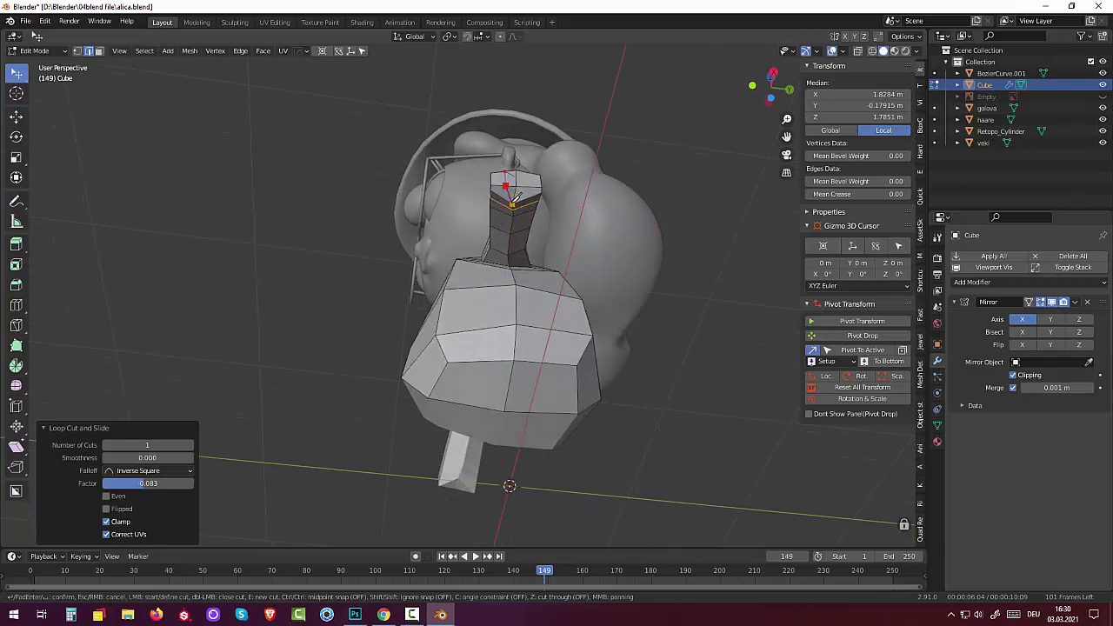
pyautogui.press('Return')
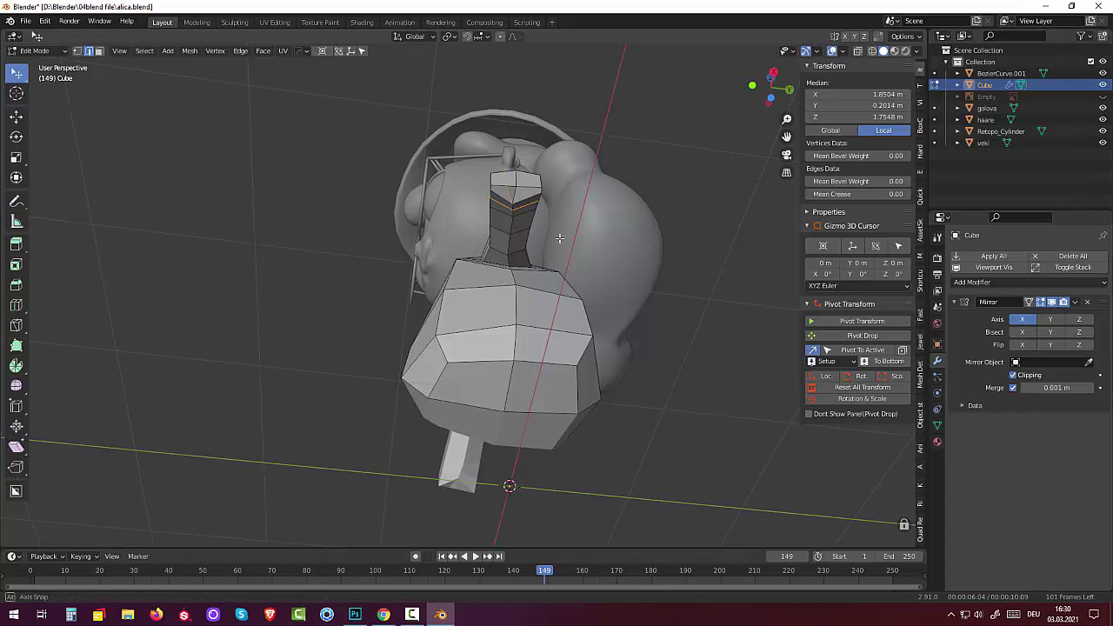
pyautogui.moveTo(513, 201); pyautogui.dragTo(551, 298, button='middle')
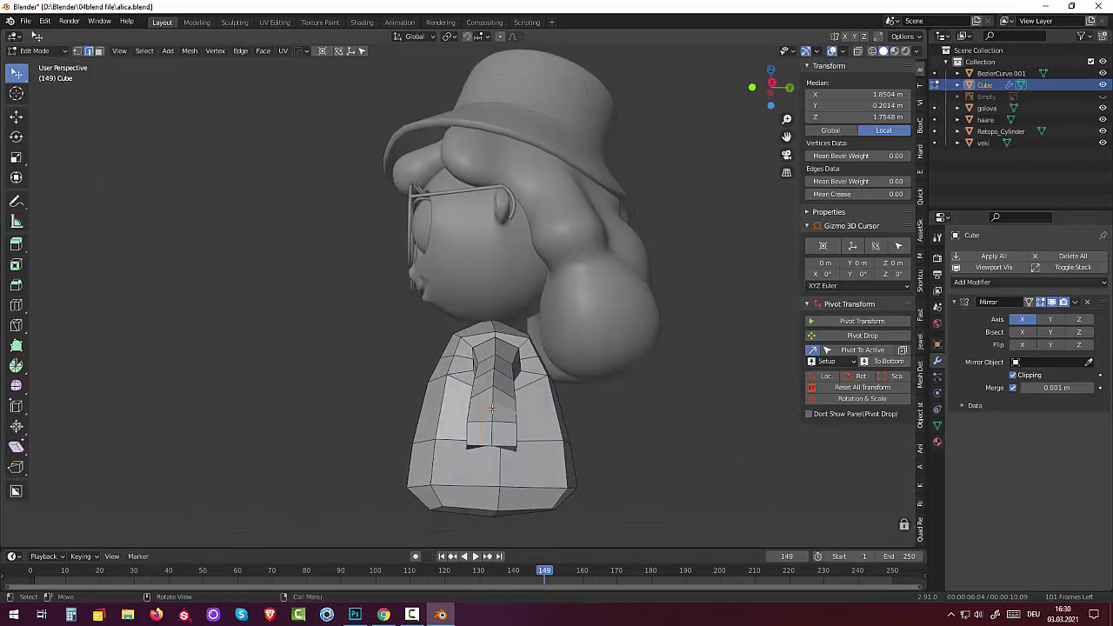
# Make a second knife cut across the torso faces.
pyautogui.press('k')
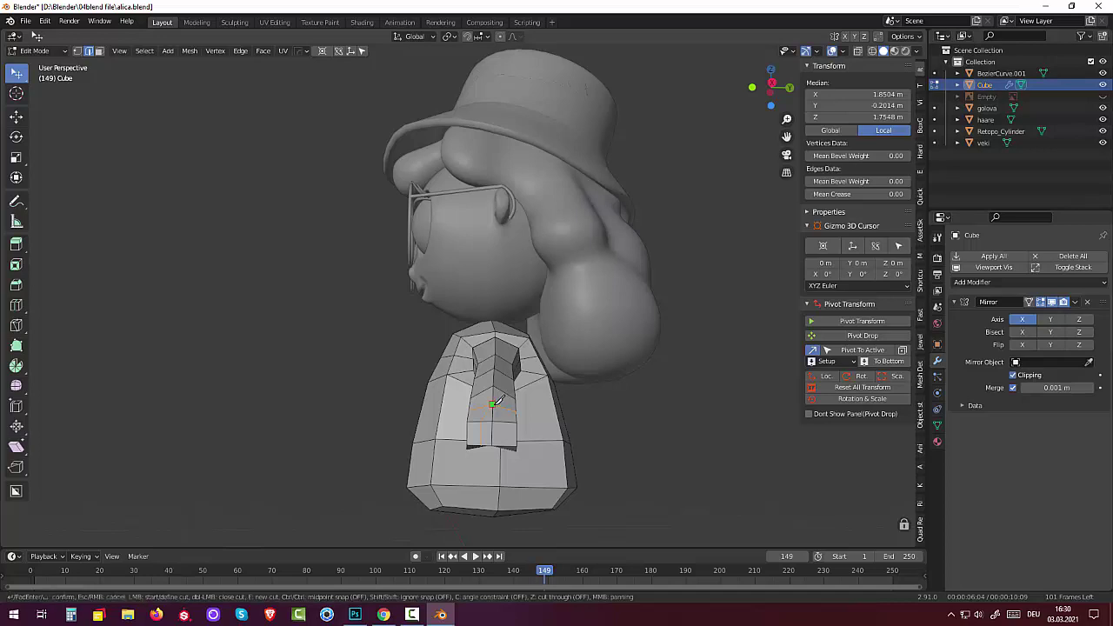
pyautogui.click(504, 422)
pyautogui.moveTo(507, 443); pyautogui.dragTo(521, 185, button='middle')
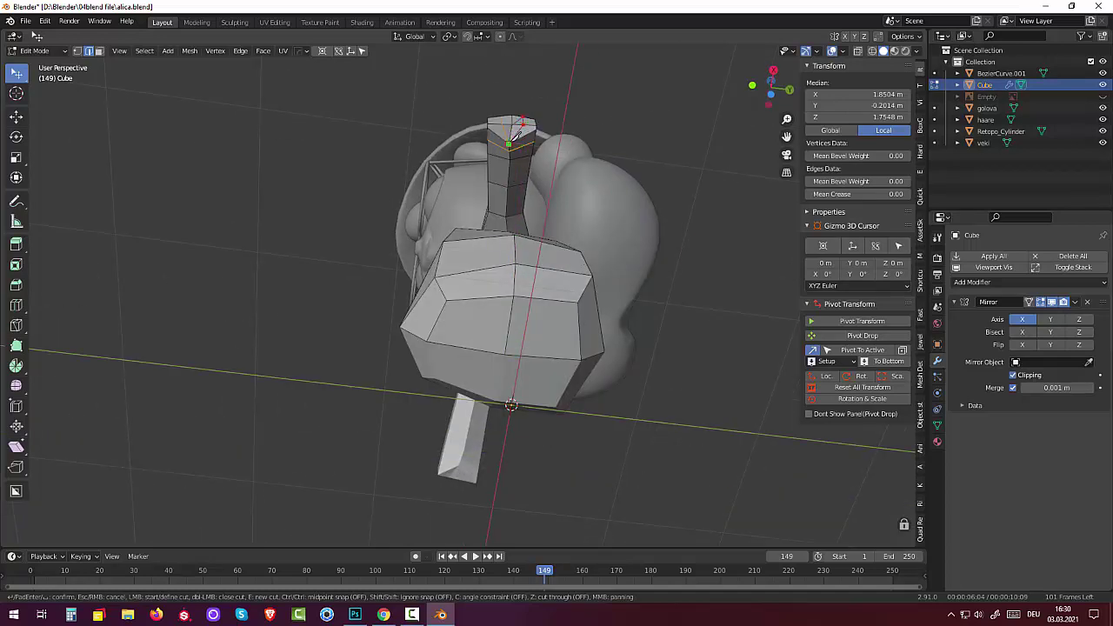
pyautogui.press('Return')
pyautogui.moveTo(435, 155)
pyautogui.mouseDown(button='middle')
pyautogui.moveTo(505, 248)
pyautogui.moveTo(500, 263)
pyautogui.mouseUp(button='middle')
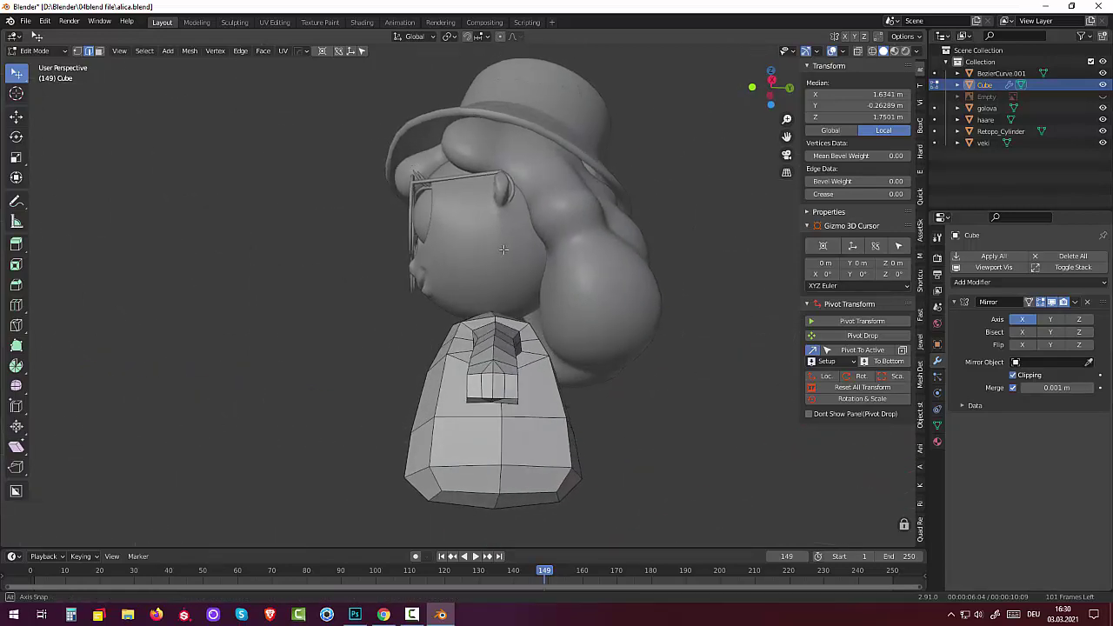
# Scale the selected arm-end faces up uniformly to 1.221.
pyautogui.click(516, 393)
pyautogui.keyDown('shift'); pyautogui.click(465, 395); pyautogui.keyUp('shift')
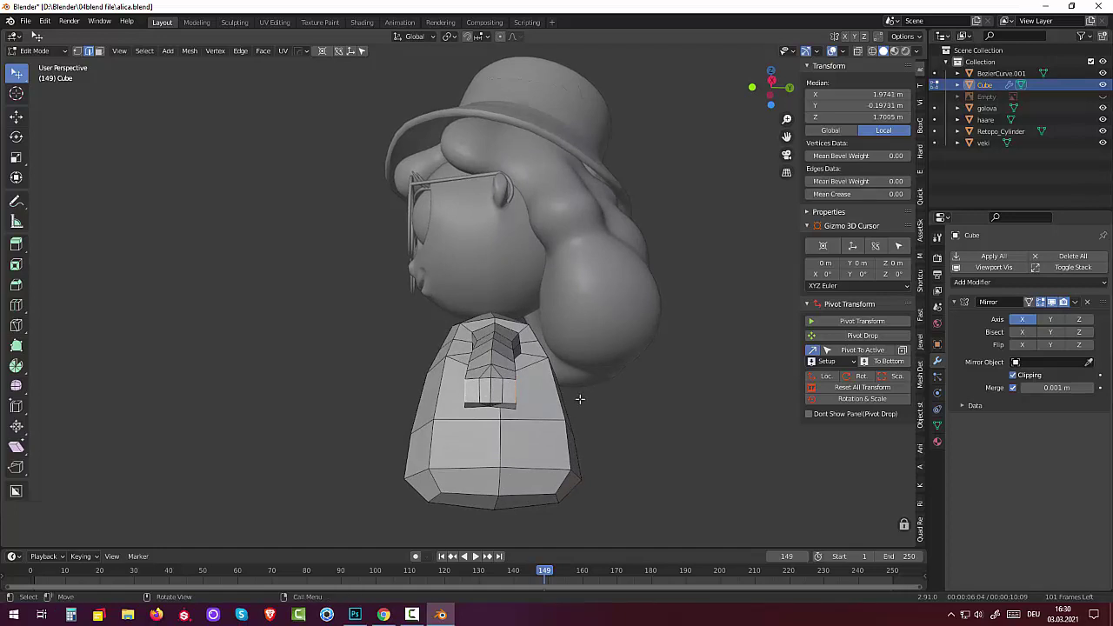
pyautogui.press('s')
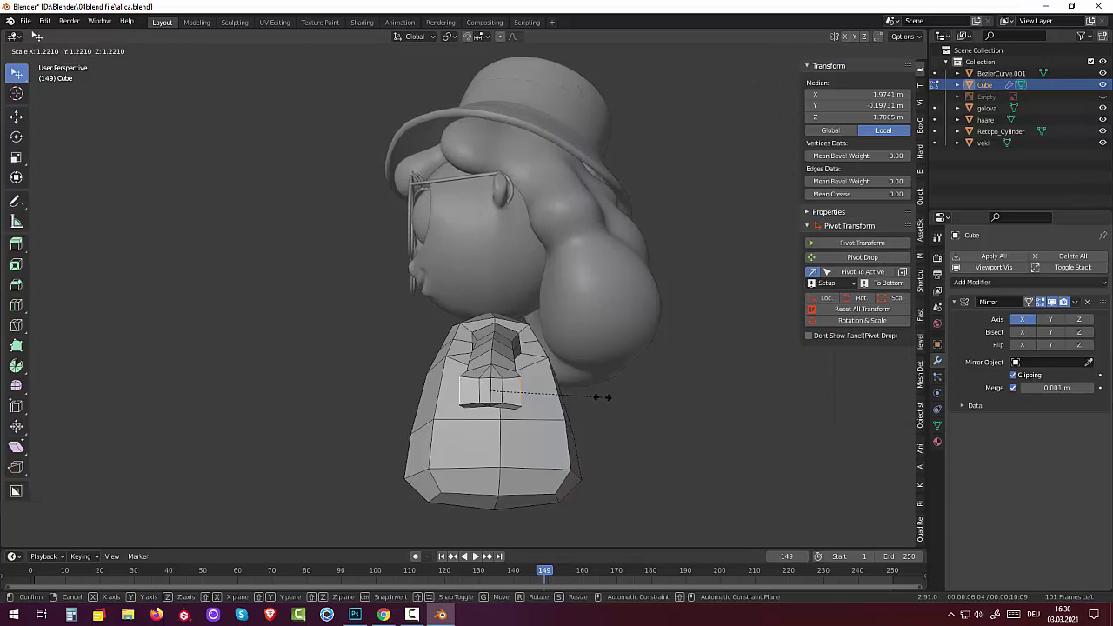
pyautogui.click(600, 394)
pyautogui.moveTo(601, 392)
pyautogui.mouseDown(button='middle')
pyautogui.moveTo(652, 434)
pyautogui.moveTo(704, 444)
pyautogui.moveTo(713, 421)
pyautogui.moveTo(703, 473)
pyautogui.moveTo(674, 460)
pyautogui.moveTo(651, 412)
pyautogui.moveTo(604, 441)
pyautogui.moveTo(721, 422)
pyautogui.moveTo(686, 423)
pyautogui.moveTo(638, 392)
pyautogui.moveTo(672, 351)
pyautogui.moveTo(644, 452)
pyautogui.mouseUp(button='middle')
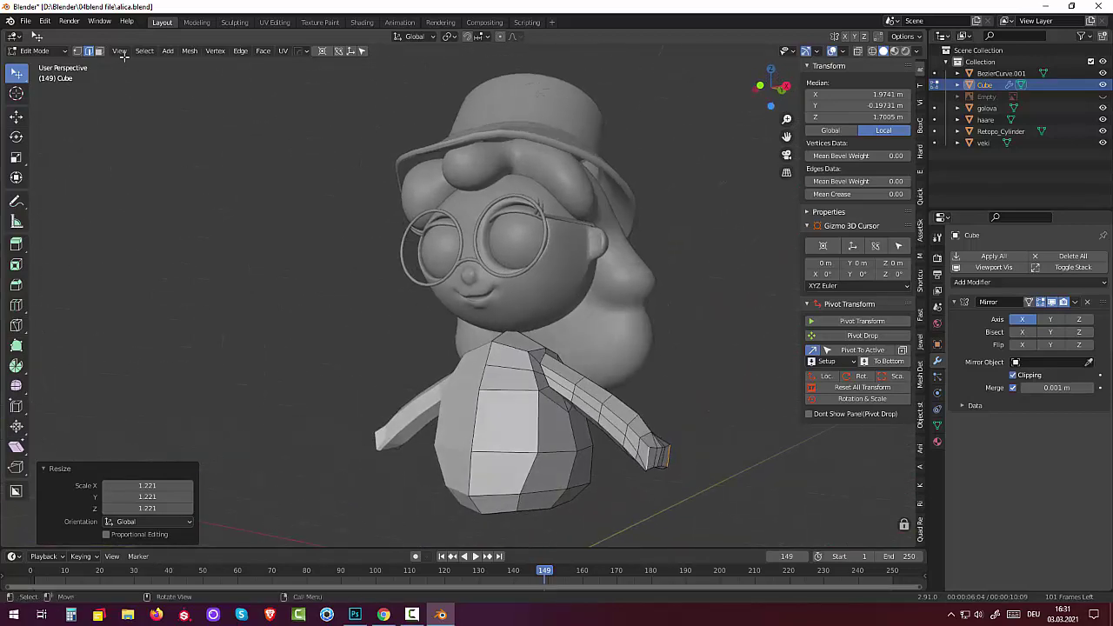
# Select the faces at the arm's tip and the small slanted face on the arm.
pyautogui.click(173, 110)
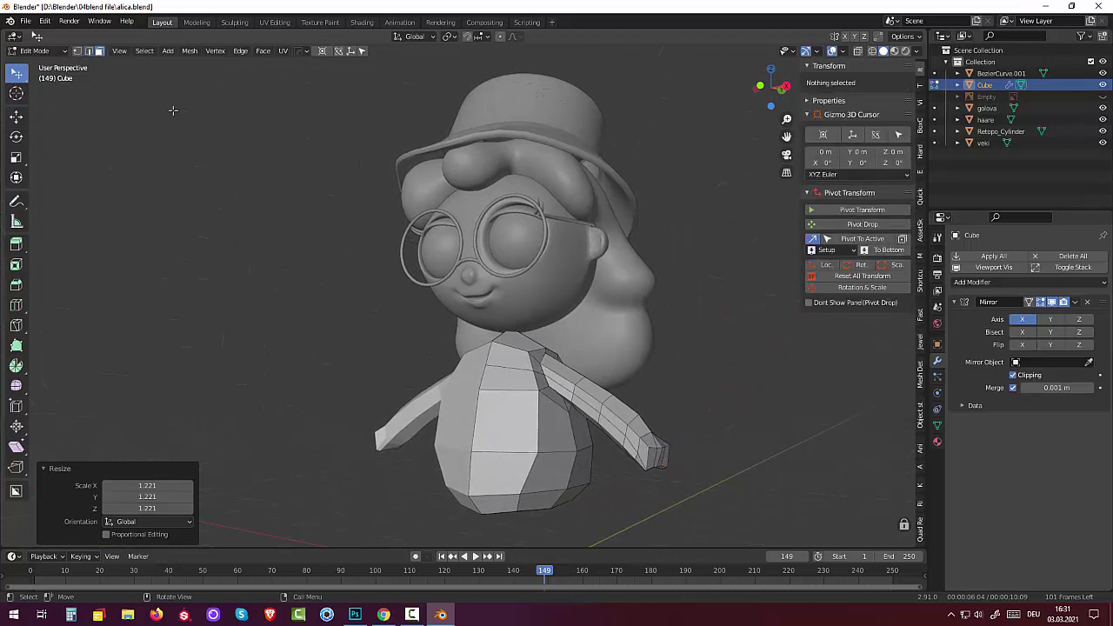
pyautogui.click(646, 458)
pyautogui.keyDown('shift'); pyautogui.click(654, 456); pyautogui.keyUp('shift')
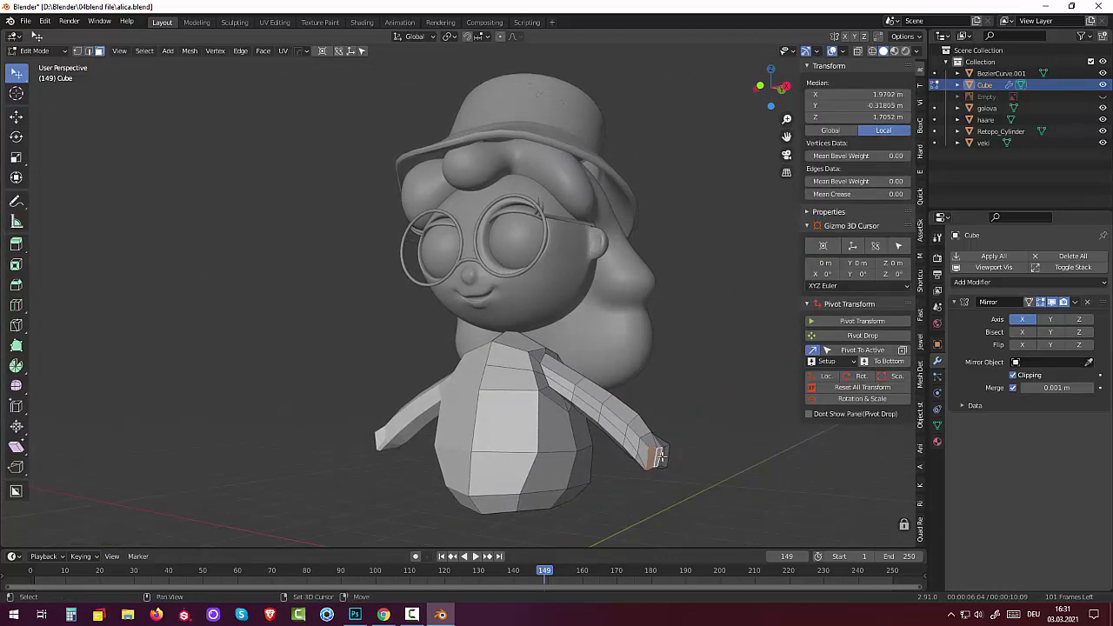
pyautogui.keyDown('shift'); pyautogui.click(663, 455); pyautogui.keyUp('shift')
pyautogui.moveTo(663, 456)
pyautogui.mouseDown(button='middle')
pyautogui.moveTo(566, 426)
pyautogui.moveTo(528, 467)
pyautogui.mouseUp(button='middle')
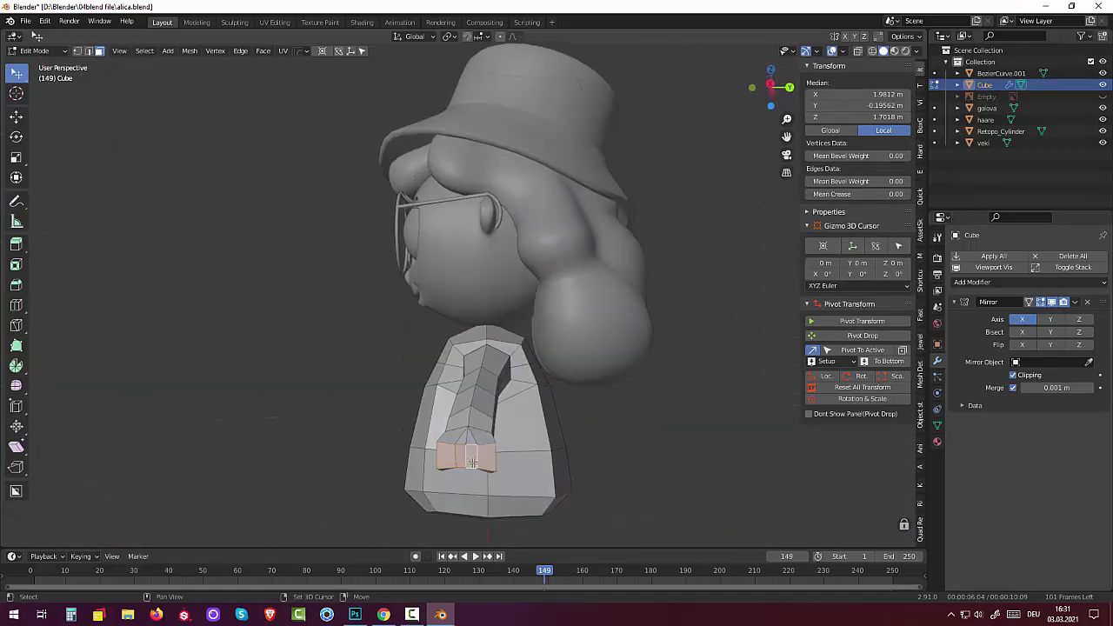
pyautogui.scroll(1, 468, 459)
pyautogui.scroll(1, 522, 478)
pyautogui.scroll(1, 581, 492)
pyautogui.moveTo(581, 493); pyautogui.dragTo(504, 446, button='middle')
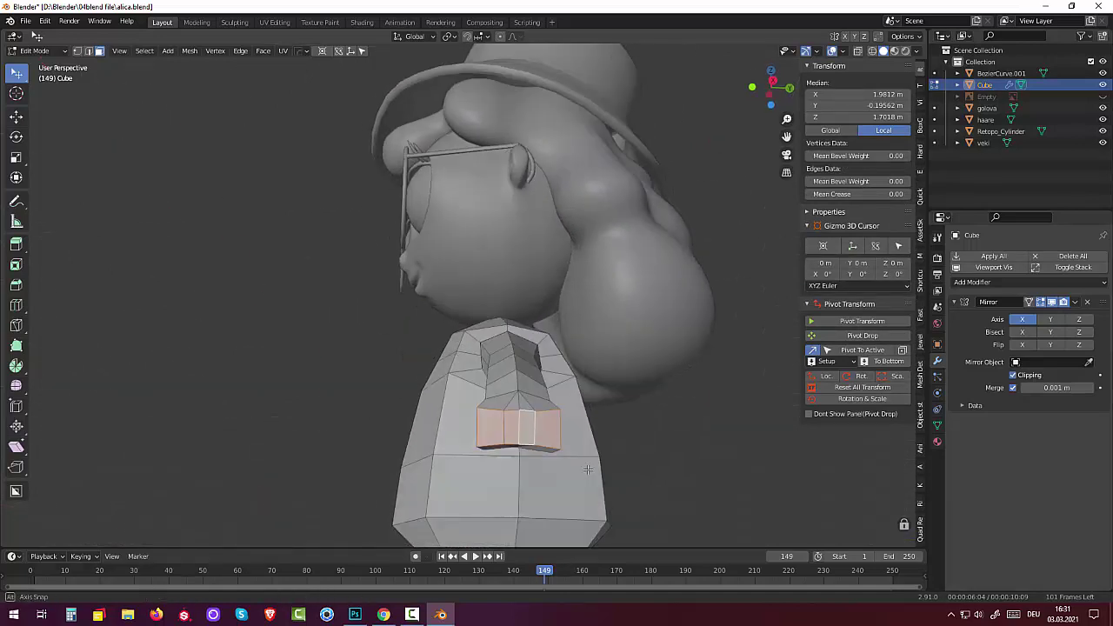
pyautogui.click(516, 444)
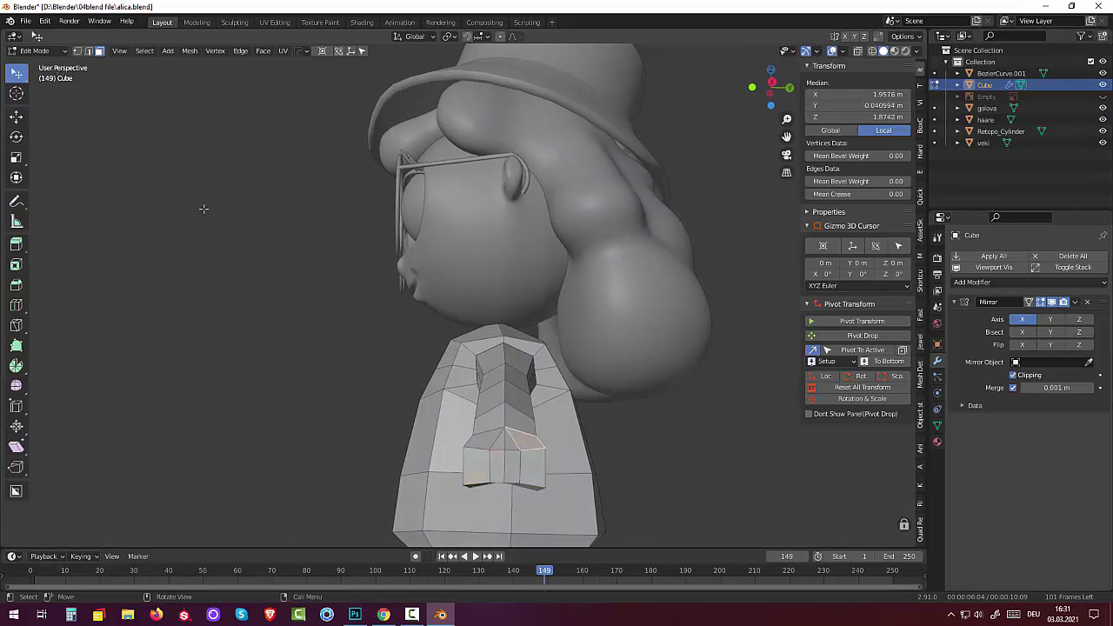
# Dissolve two unneeded edge loops on the arm with Dissolve Edges.
pyautogui.click(90, 51)
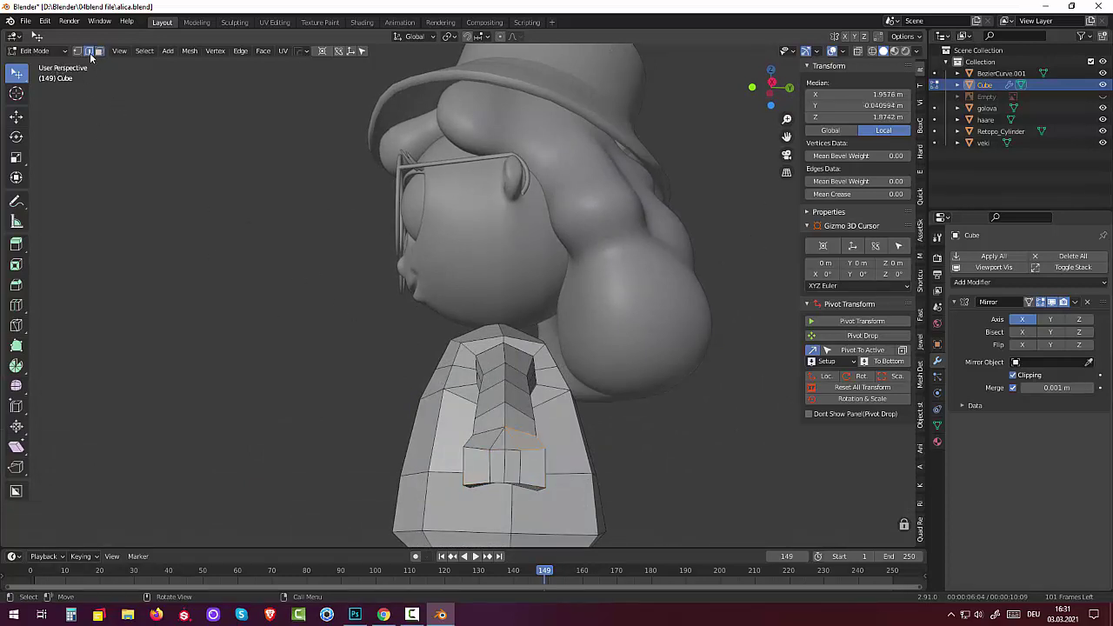
pyautogui.click(503, 467)
pyautogui.keyDown('alt'); pyautogui.click(503, 468); pyautogui.keyUp('alt')
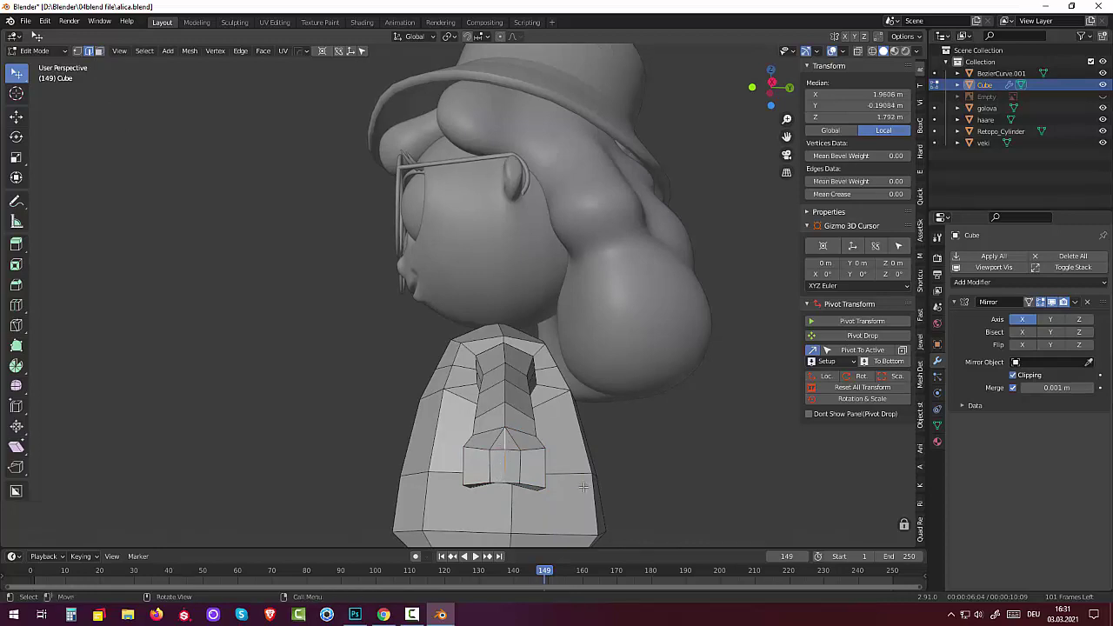
pyautogui.rightClick(696, 497)
pyautogui.click(661, 525)
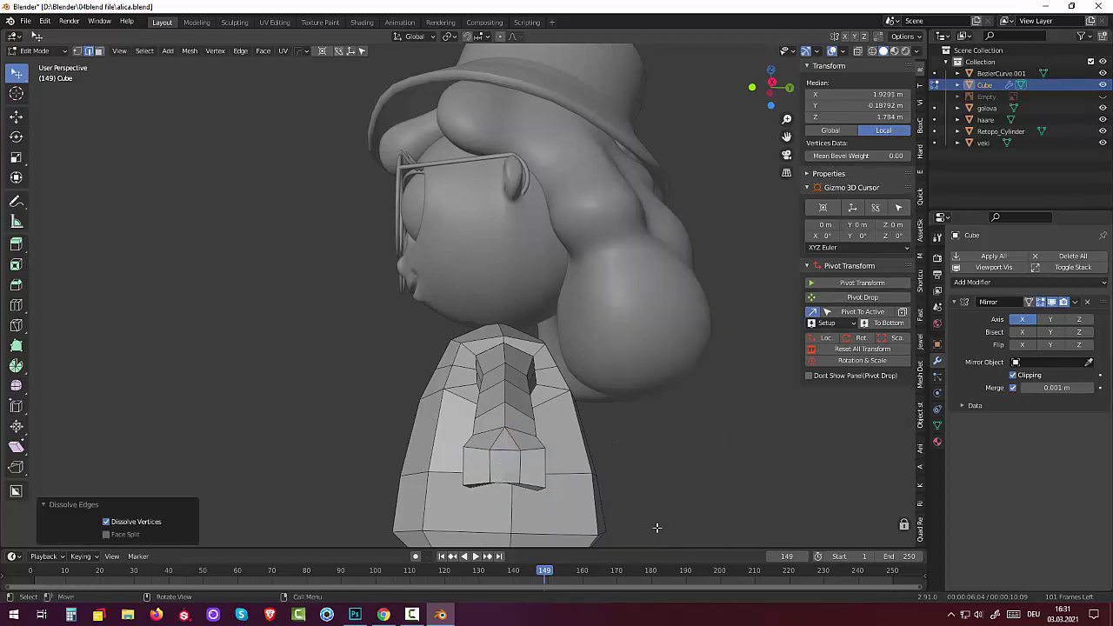
pyautogui.moveTo(658, 527)
pyautogui.mouseDown(button='middle')
pyautogui.moveTo(648, 451)
pyautogui.moveTo(604, 416)
pyautogui.mouseUp(button='middle')
pyautogui.click(478, 219)
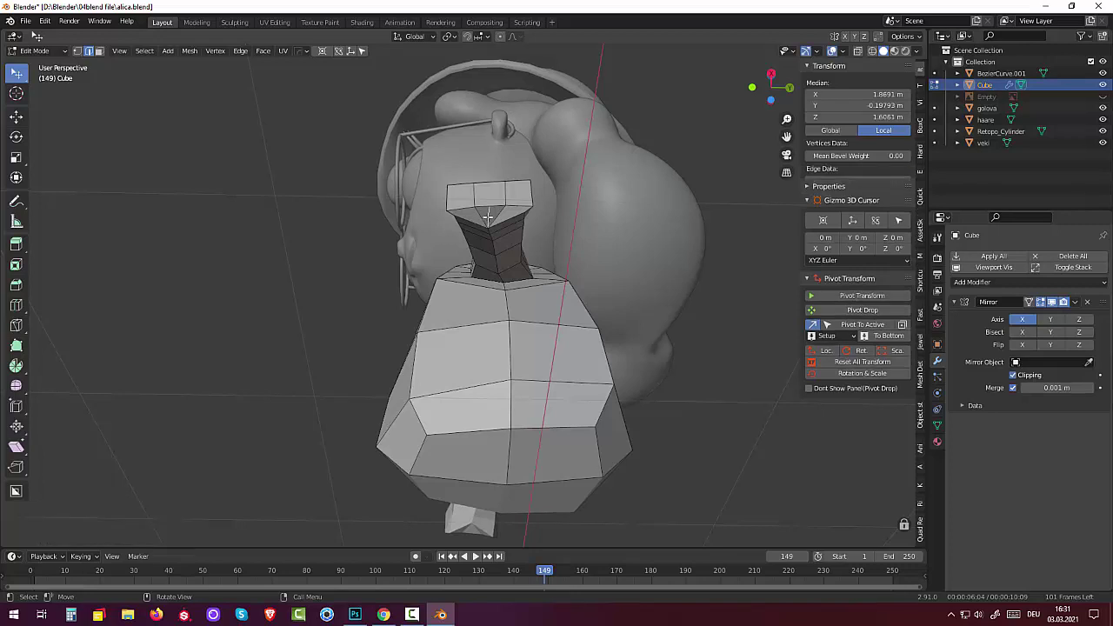
pyautogui.rightClick(486, 217)
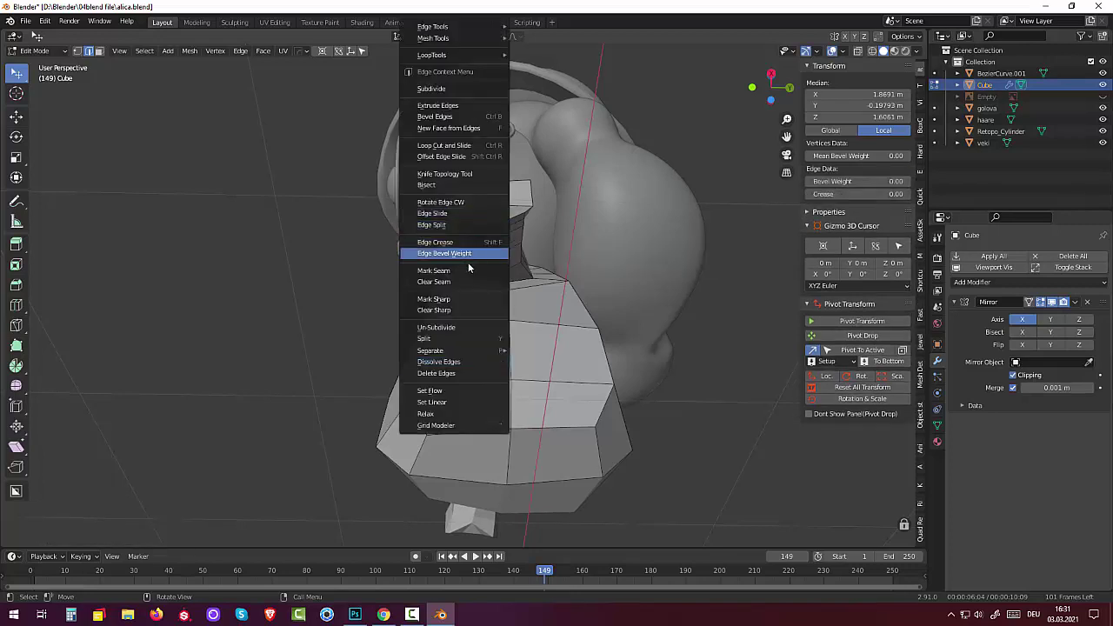
pyautogui.click(460, 364)
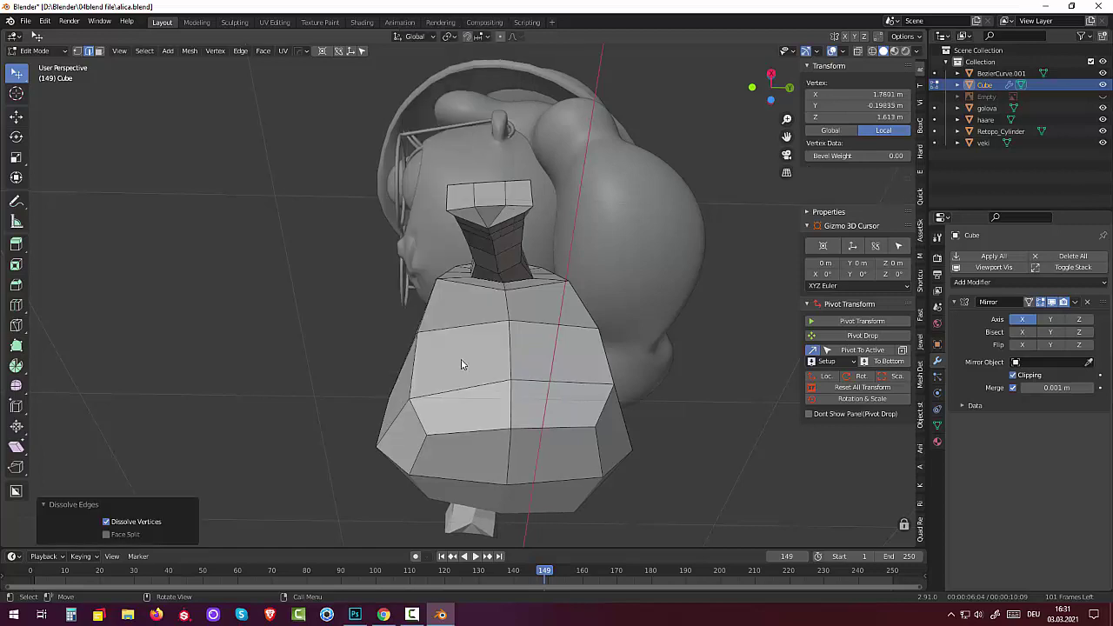
pyautogui.moveTo(461, 363); pyautogui.dragTo(491, 402, button='middle')
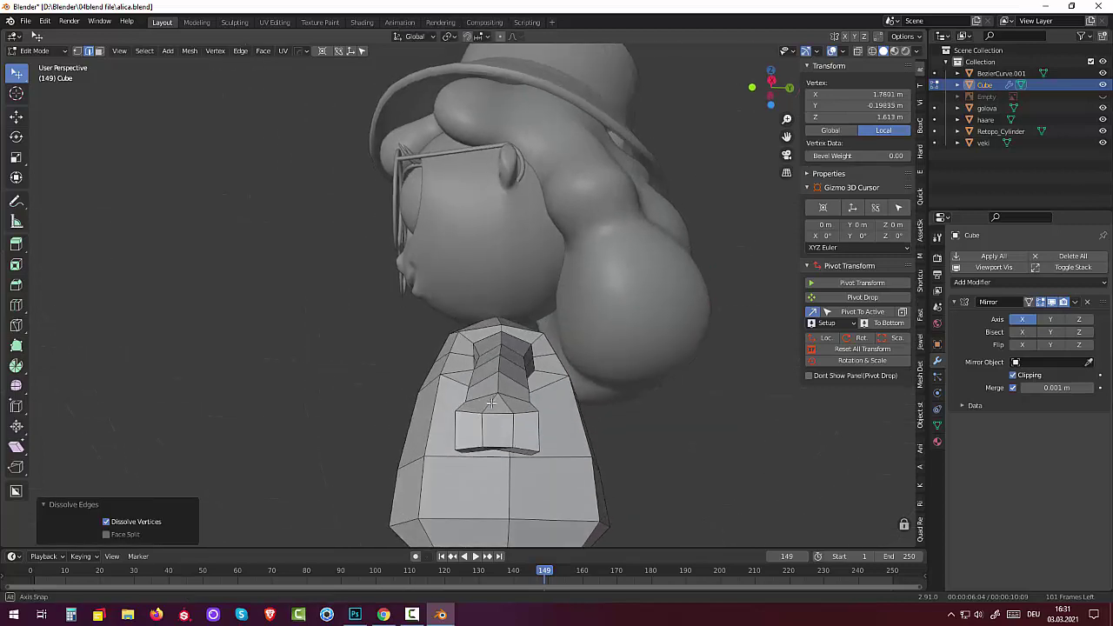
# Select the vertices of the arm's end face in vertex mode.
pyautogui.click(79, 51)
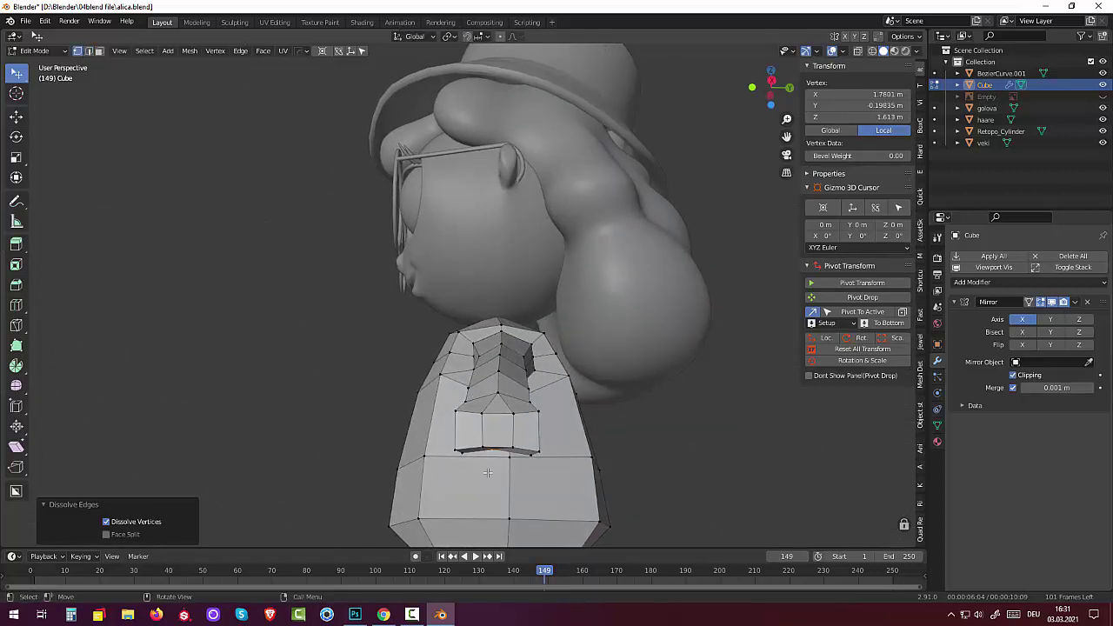
pyautogui.click(514, 450)
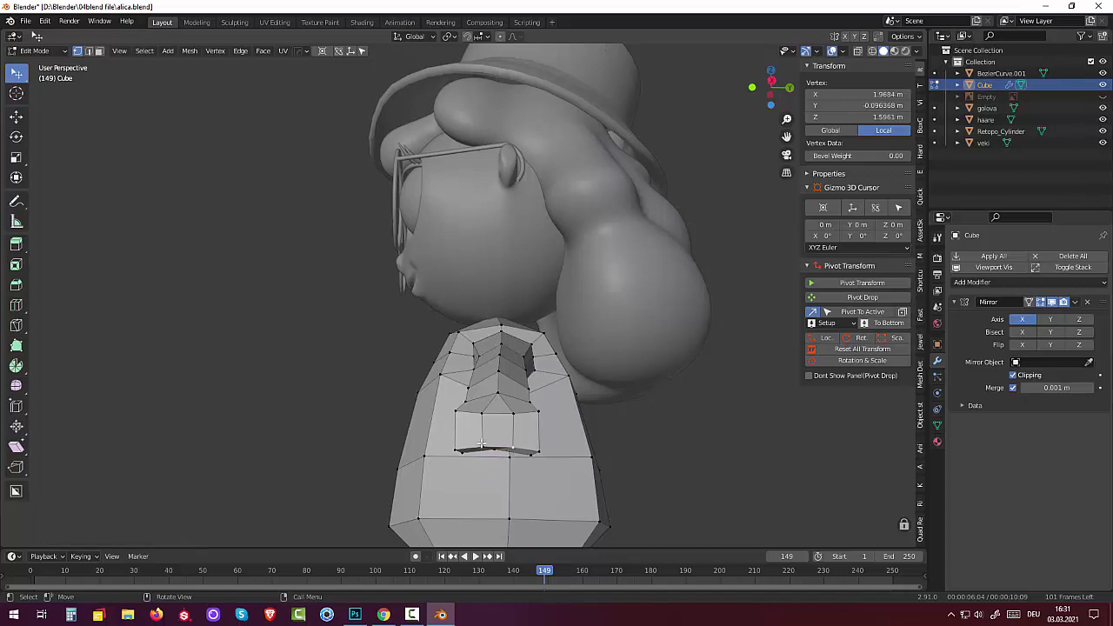
pyautogui.click(483, 445)
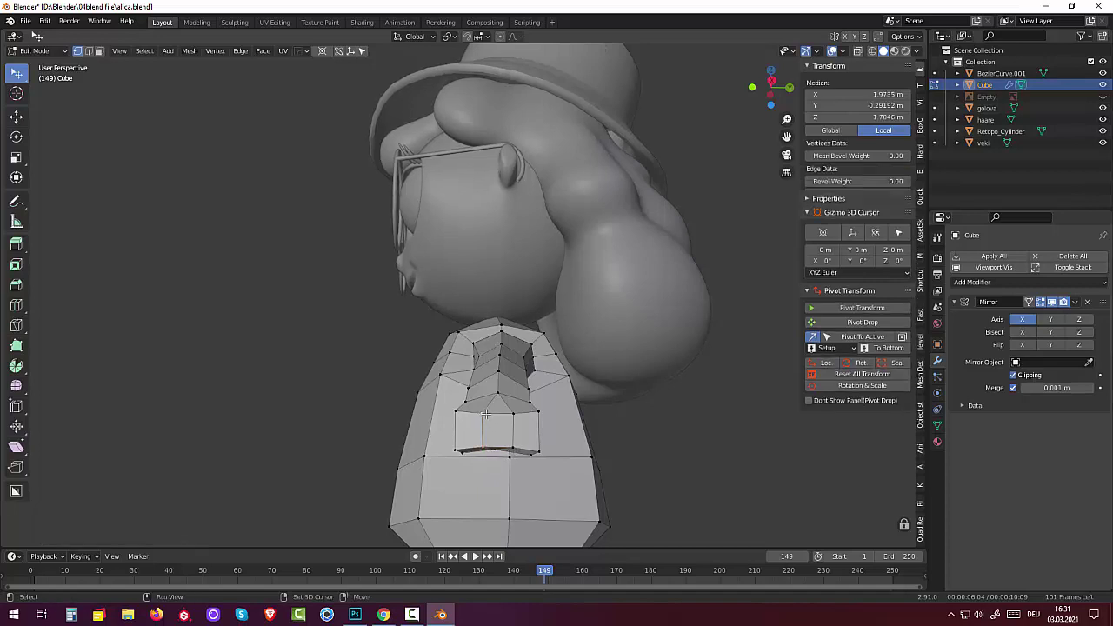
pyautogui.keyDown('shift'); pyautogui.click(513, 417); pyautogui.keyUp('shift')
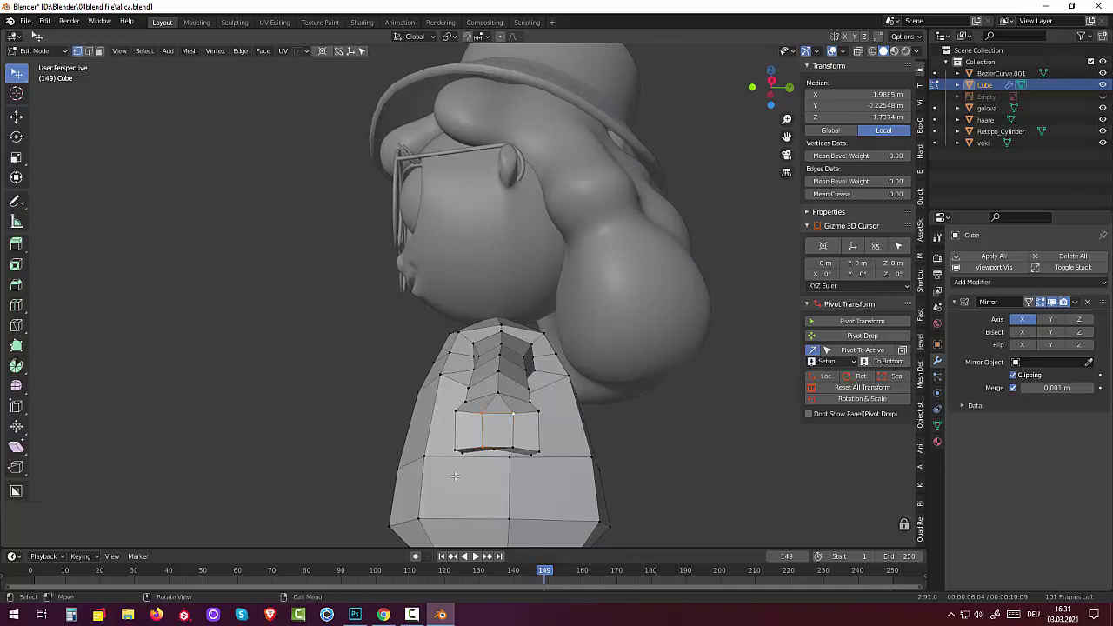
pyautogui.keyDown('shift'); pyautogui.click(512, 447); pyautogui.keyUp('shift')
pyautogui.keyDown('shift'); pyautogui.click(513, 447); pyautogui.keyUp('shift')
# Scale the arm's end face to 1.119 along Z.
pyautogui.press('s')
pyautogui.press('z')
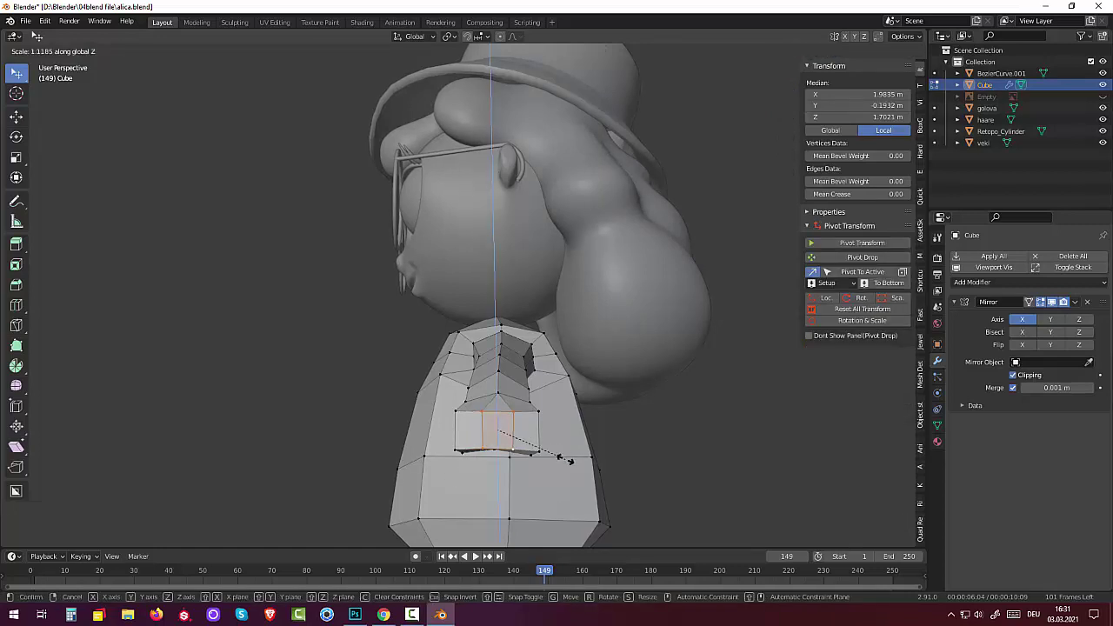
pyautogui.click(567, 459)
pyautogui.moveTo(589, 436); pyautogui.dragTo(683, 436, button='middle')
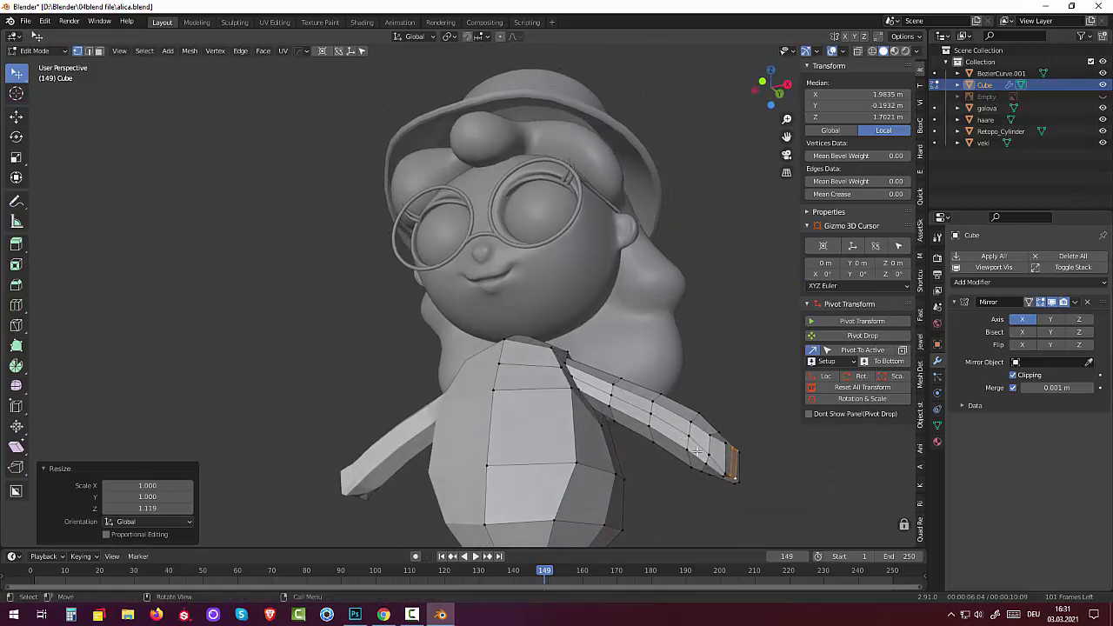
# Flatten the end face's lower-edge vertices by scaling them to 0 along Z.
pyautogui.click(709, 455)
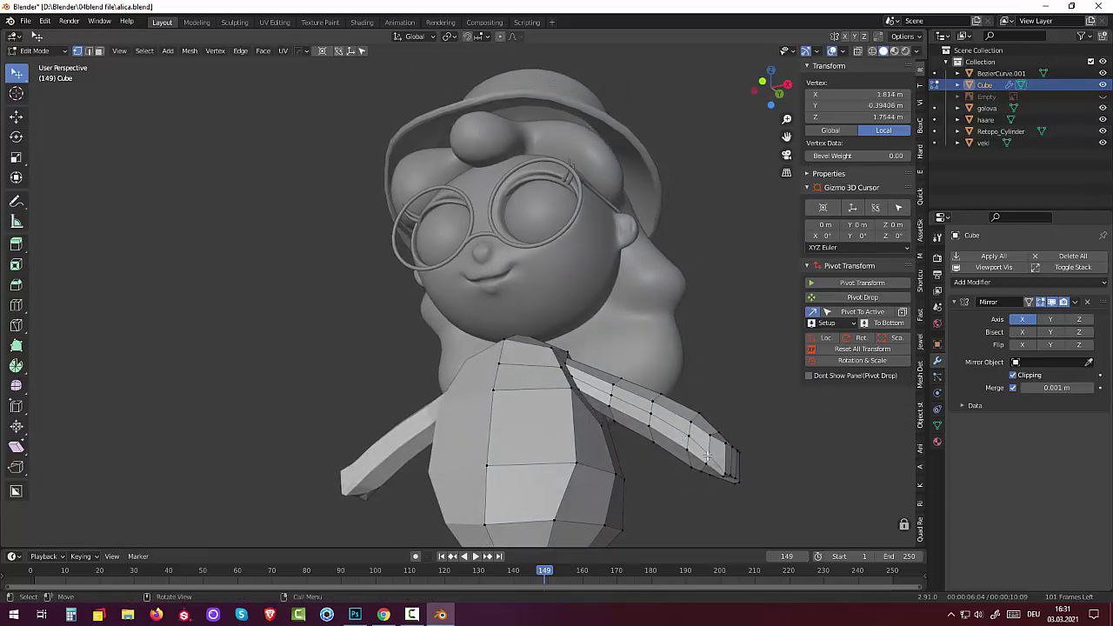
pyautogui.press('z')
pyautogui.click(762, 424)
pyautogui.moveTo(762, 424); pyautogui.dragTo(678, 417, button='middle')
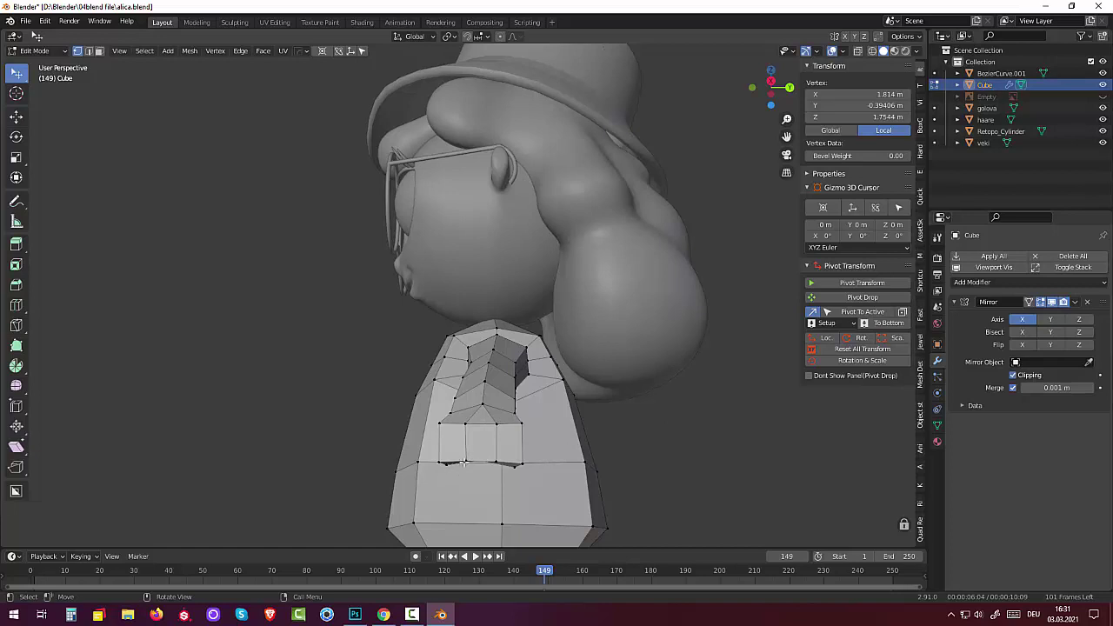
pyautogui.keyDown('shift'); pyautogui.click(494, 461); pyautogui.keyUp('shift')
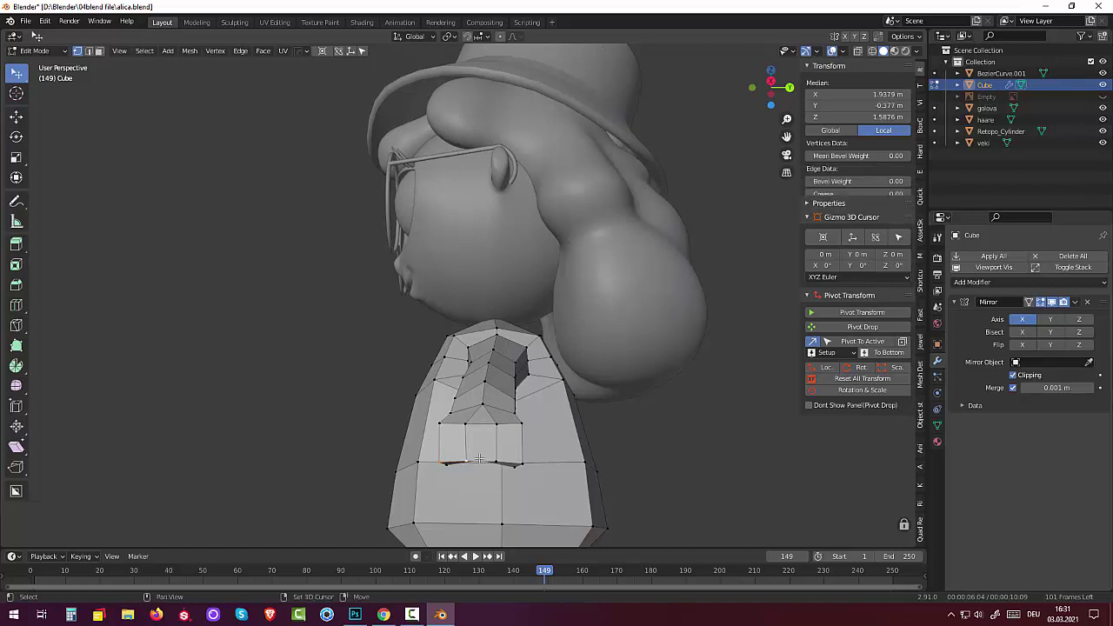
pyautogui.keyDown('shift'); pyautogui.click(517, 464); pyautogui.keyUp('shift')
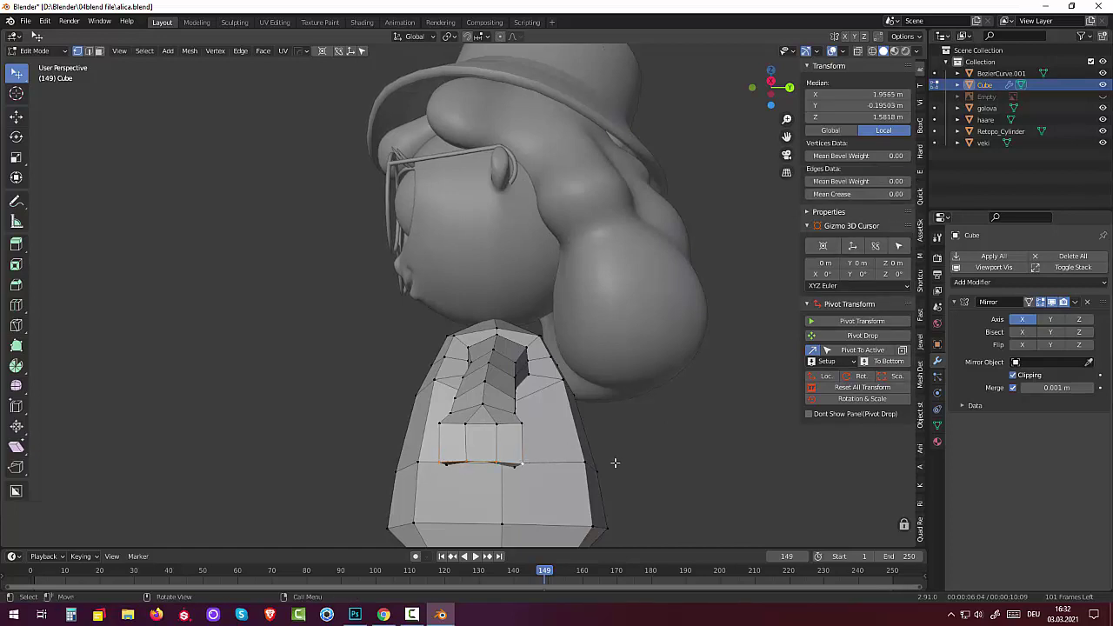
pyautogui.press('s')
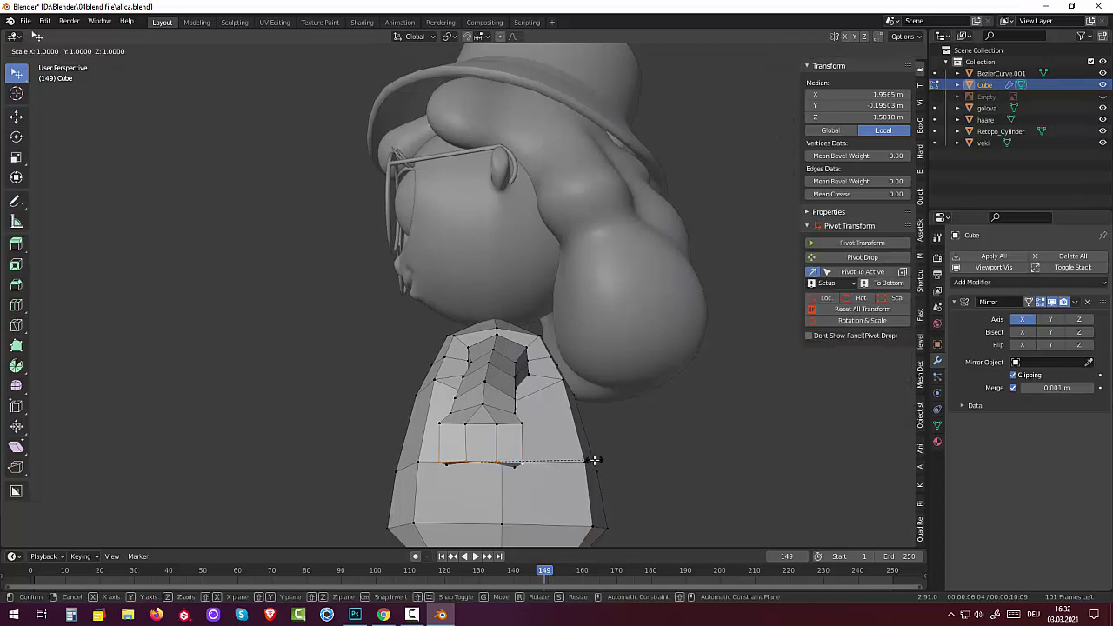
pyautogui.press('z')
pyautogui.press('0')
pyautogui.press('Return')
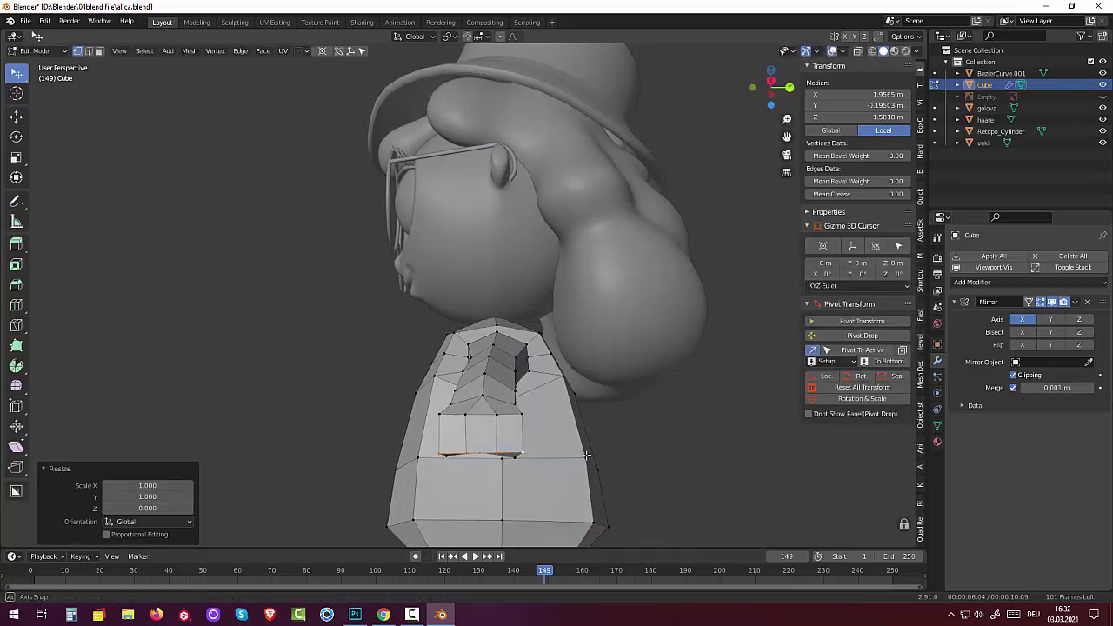
pyautogui.moveTo(587, 454)
pyautogui.mouseDown(button='middle')
pyautogui.moveTo(625, 465)
pyautogui.moveTo(576, 441)
pyautogui.mouseUp(button='middle')
pyautogui.click(575, 441)
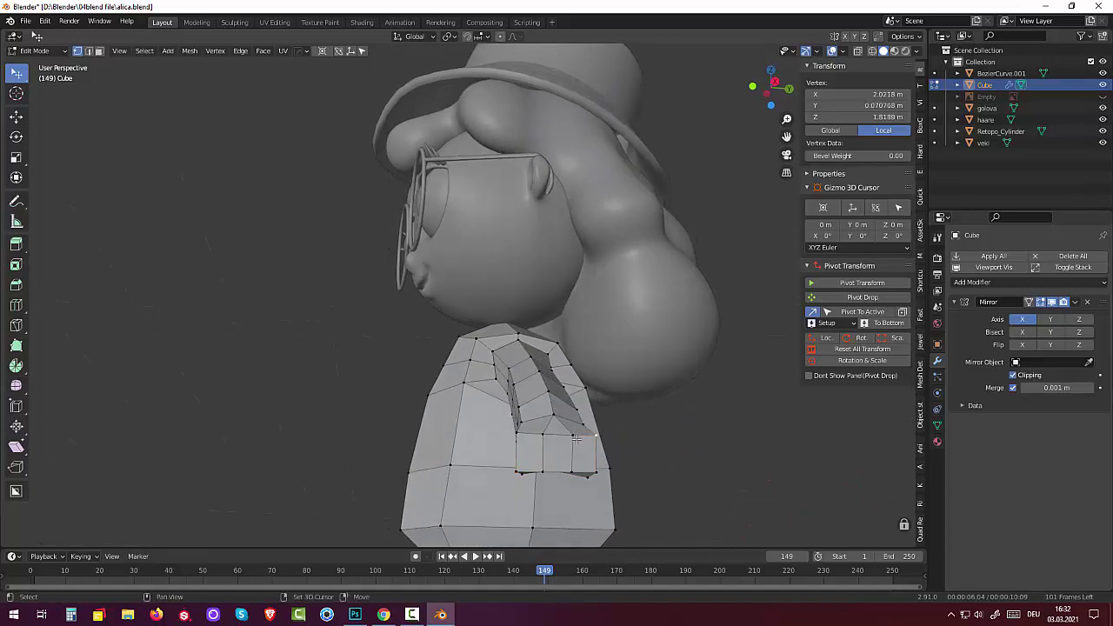
pyautogui.keyDown('shift'); pyautogui.click(576, 441); pyautogui.keyUp('shift')
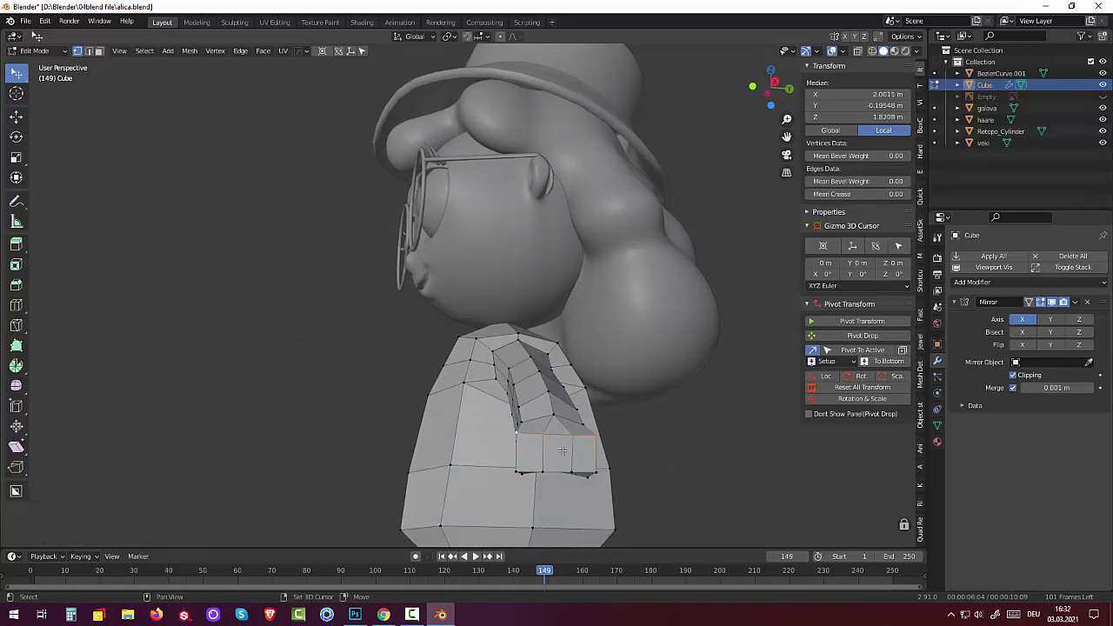
pyautogui.press('z')
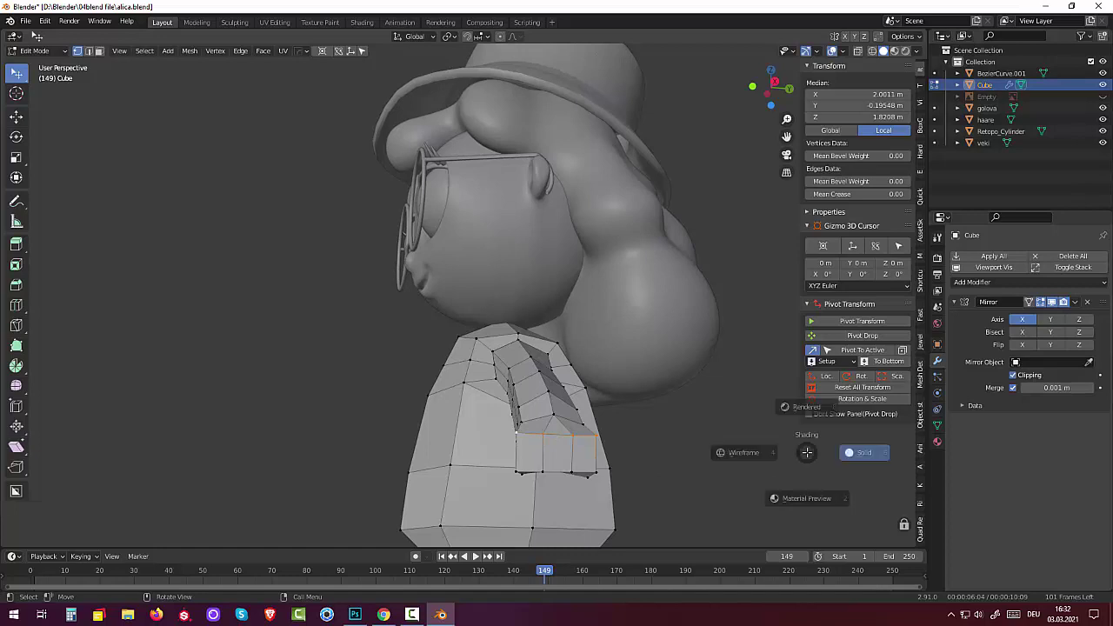
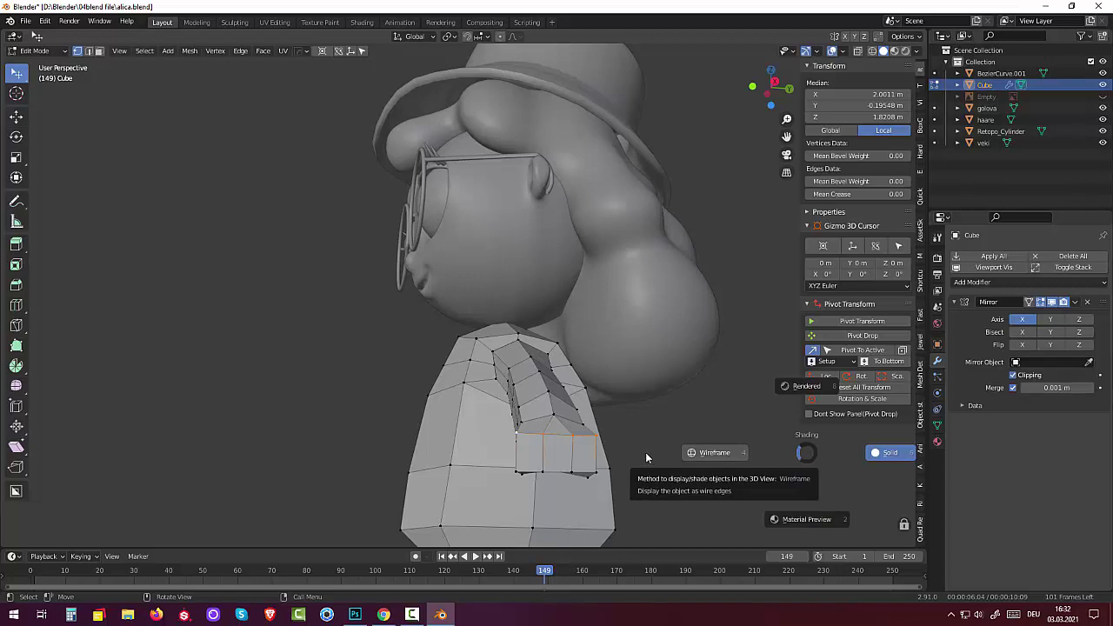
# Briefly switch the viewport to wireframe and X-ray, then return to solid shading.
pyautogui.click(645, 447)
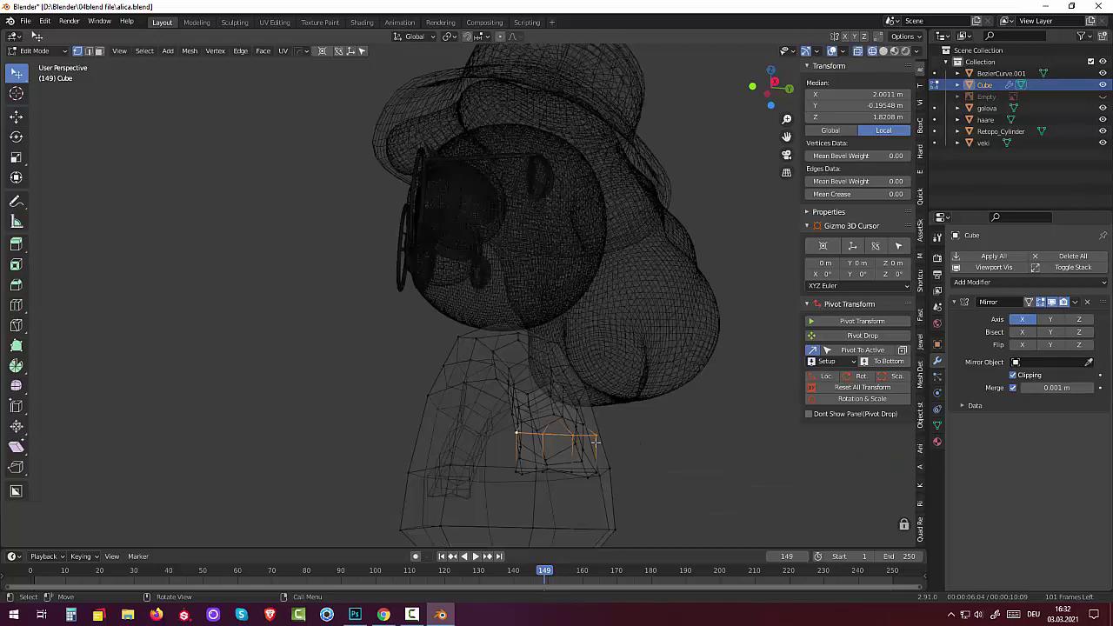
pyautogui.click(858, 50)
pyautogui.click(883, 51)
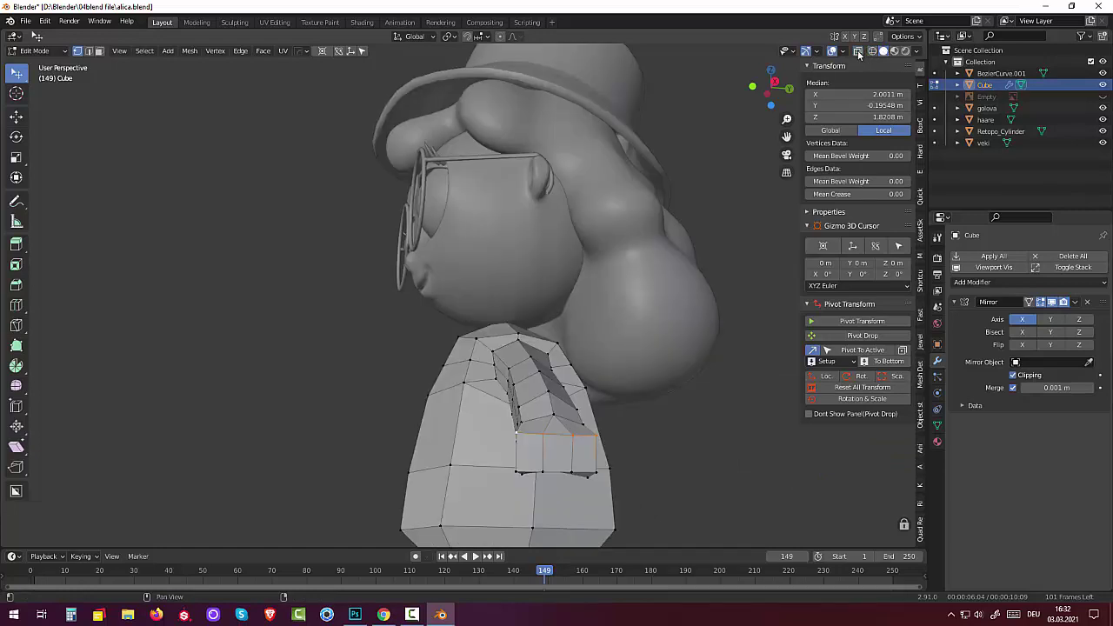
# Lower the selected bottom edges about 3.8 cm along Z and view from the right side.
pyautogui.press('g')
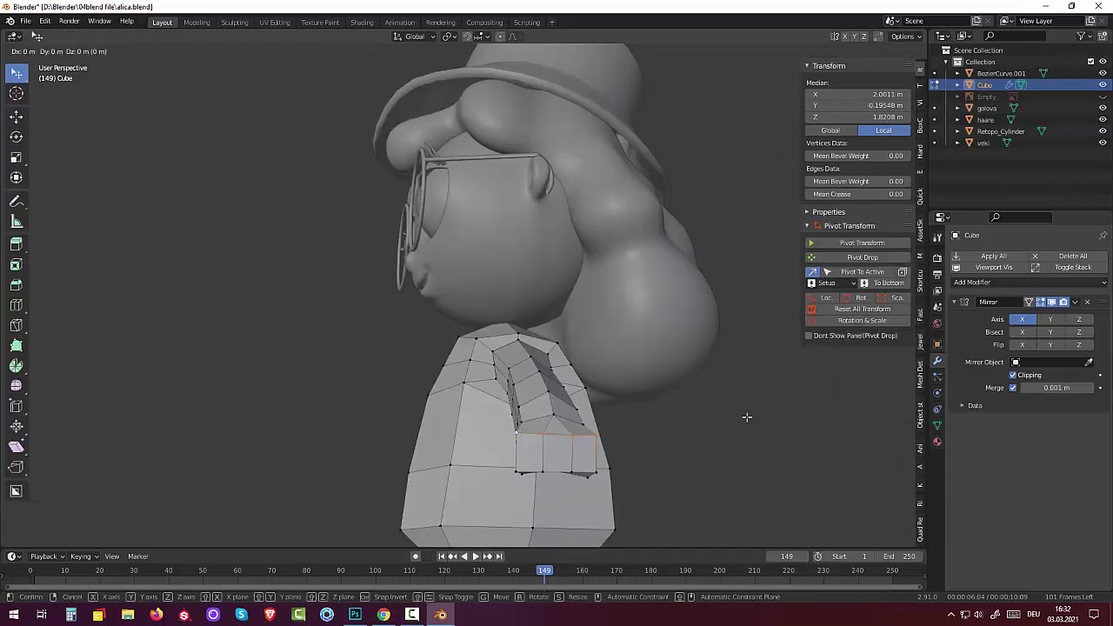
pyautogui.press('z')
pyautogui.click(745, 423)
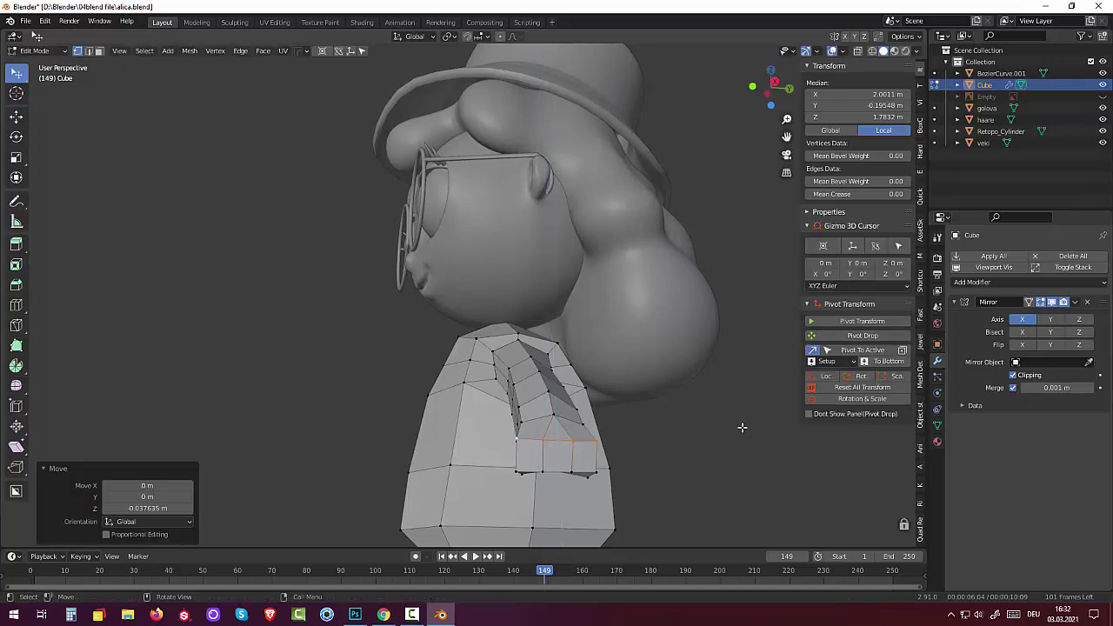
pyautogui.moveTo(740, 427); pyautogui.dragTo(722, 427, button='middle')
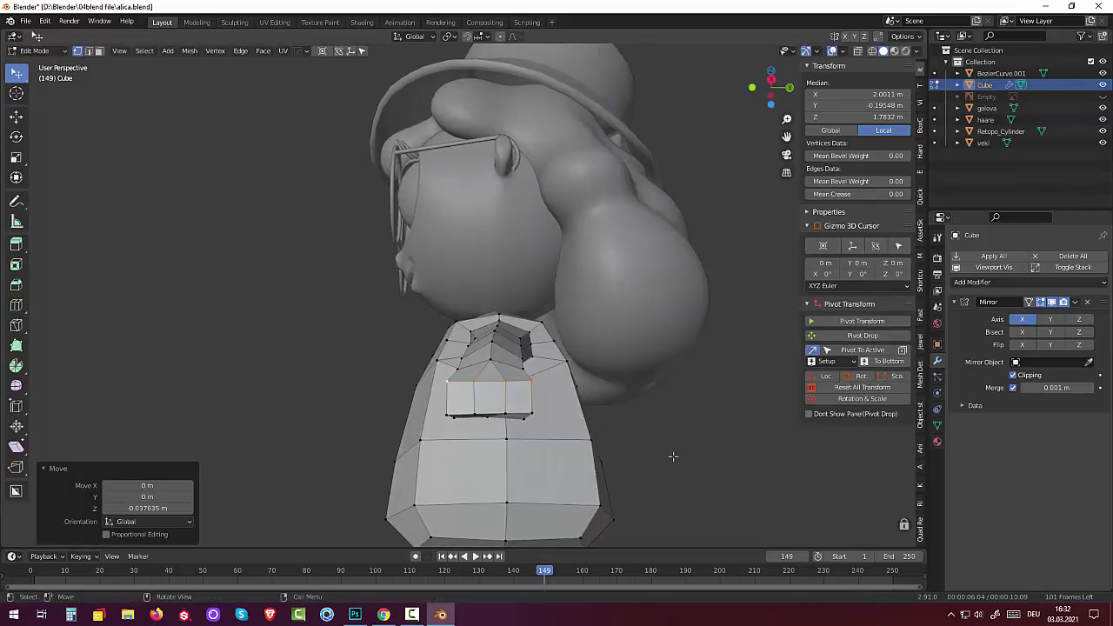
pyautogui.press('KP_3')
# Move a vertex at the strip's bottom to a new position.
pyautogui.scroll(3, 546, 457)
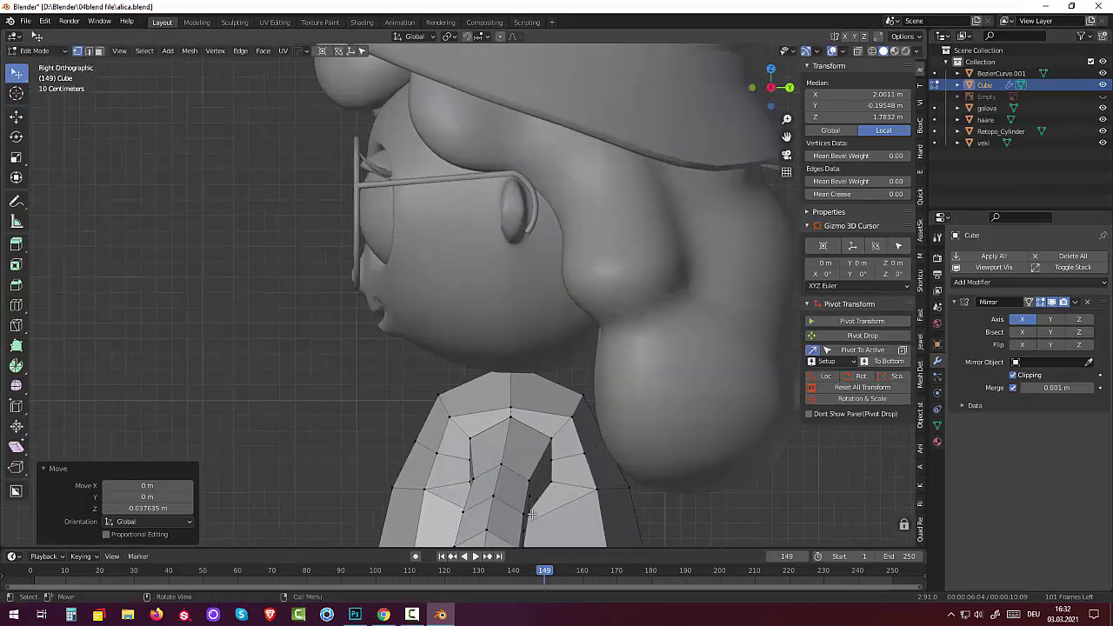
pyautogui.moveTo(546, 457)
pyautogui.keyDown('shift'); pyautogui.mouseDown(button='middle')
pyautogui.moveTo(561, 345)
pyautogui.moveTo(532, 320)
pyautogui.mouseUp(button='middle'); pyautogui.keyUp('shift')
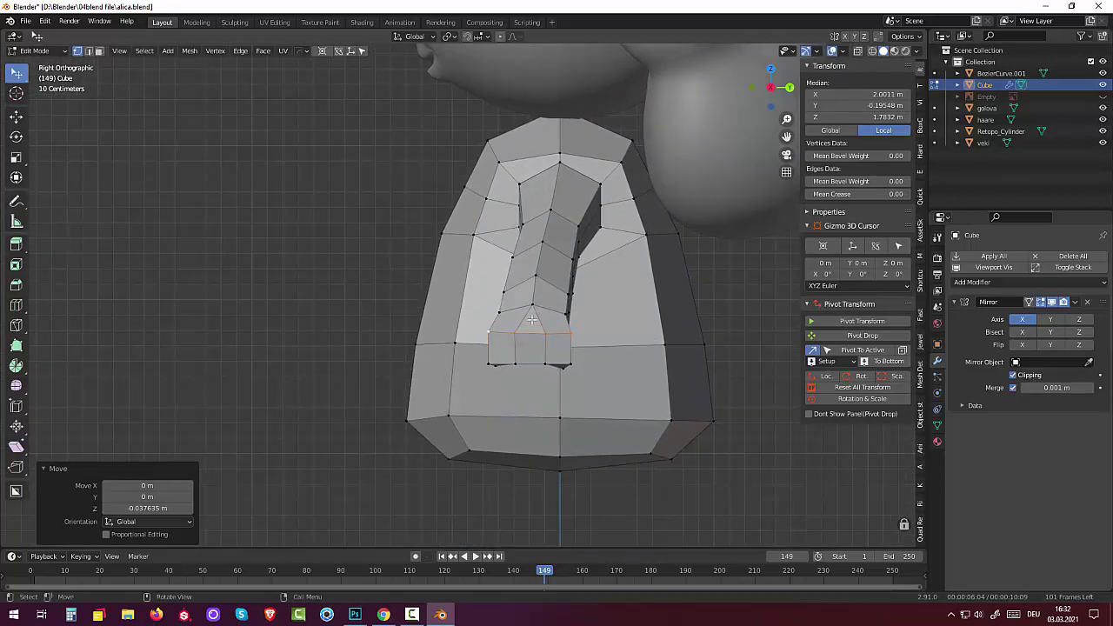
pyautogui.click(515, 332)
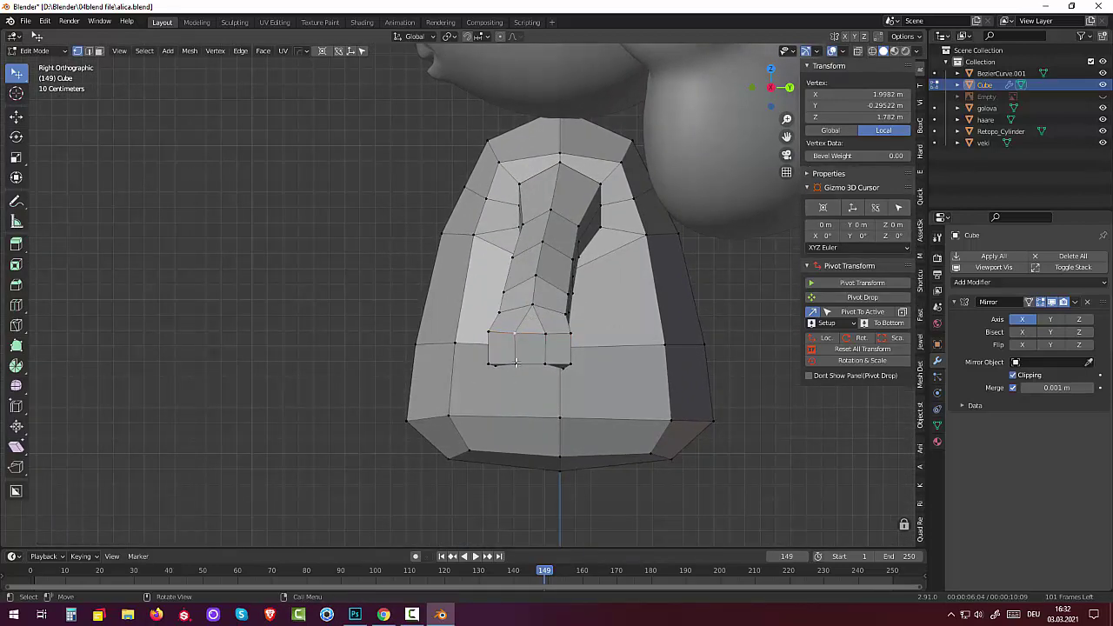
pyautogui.click(488, 335)
pyautogui.press('g')
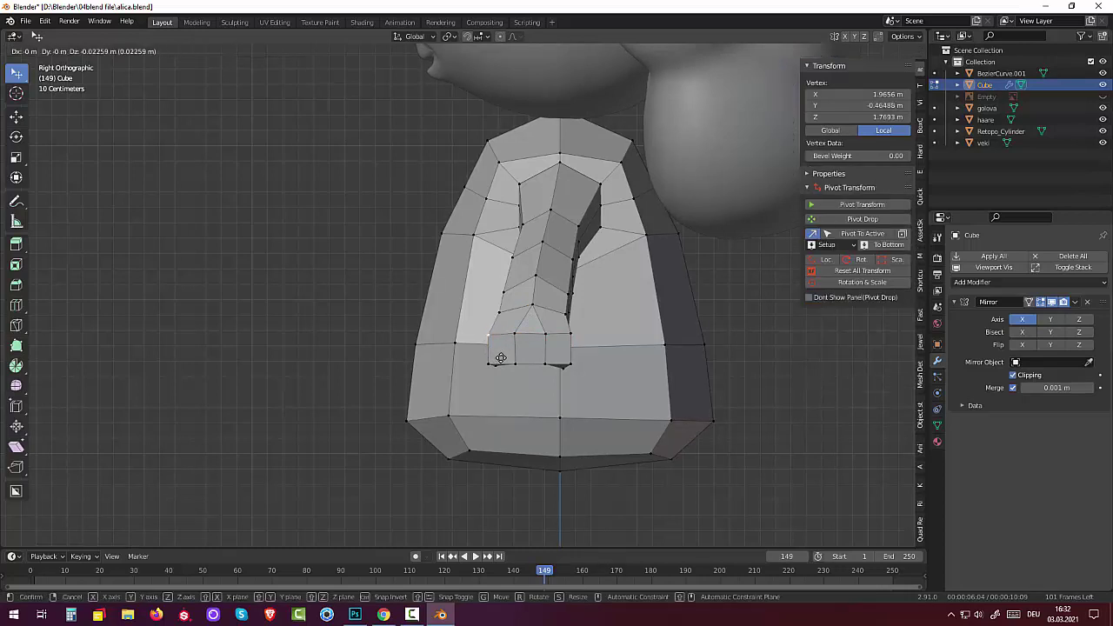
pyautogui.click(501, 358)
# Reposition a second bottom vertex, then check the strip's shape from below.
pyautogui.click(515, 336)
pyautogui.press('g')
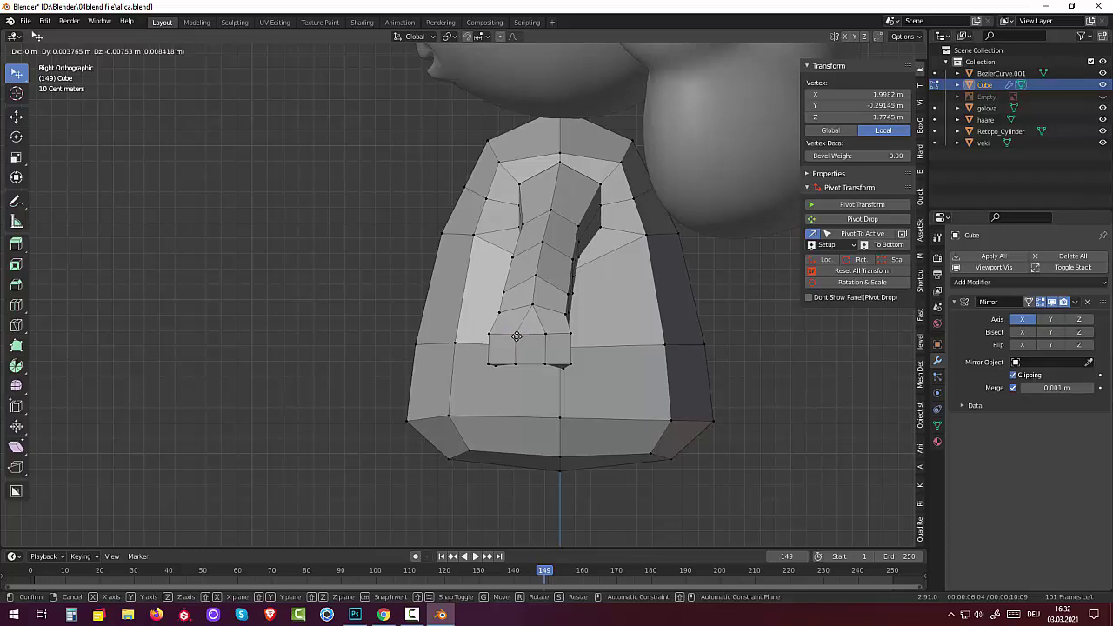
pyautogui.click(516, 335)
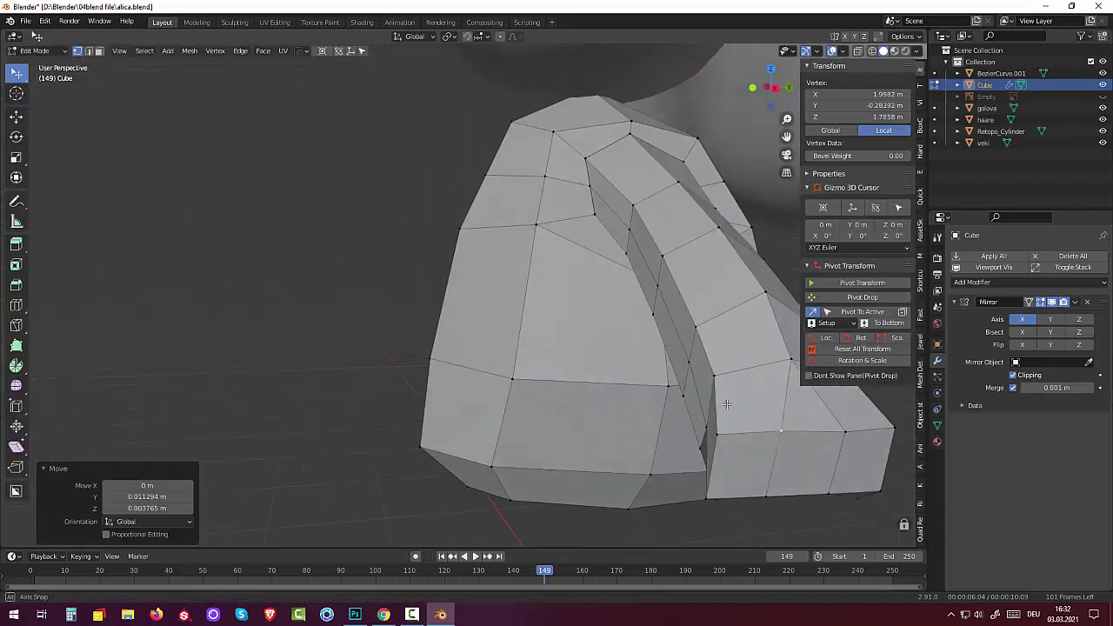
pyautogui.moveTo(708, 400)
pyautogui.mouseDown(button='middle')
pyautogui.moveTo(728, 406)
pyautogui.moveTo(702, 377)
pyautogui.moveTo(767, 392)
pyautogui.mouseUp(button='middle')
pyautogui.scroll(-5, 729, 406)
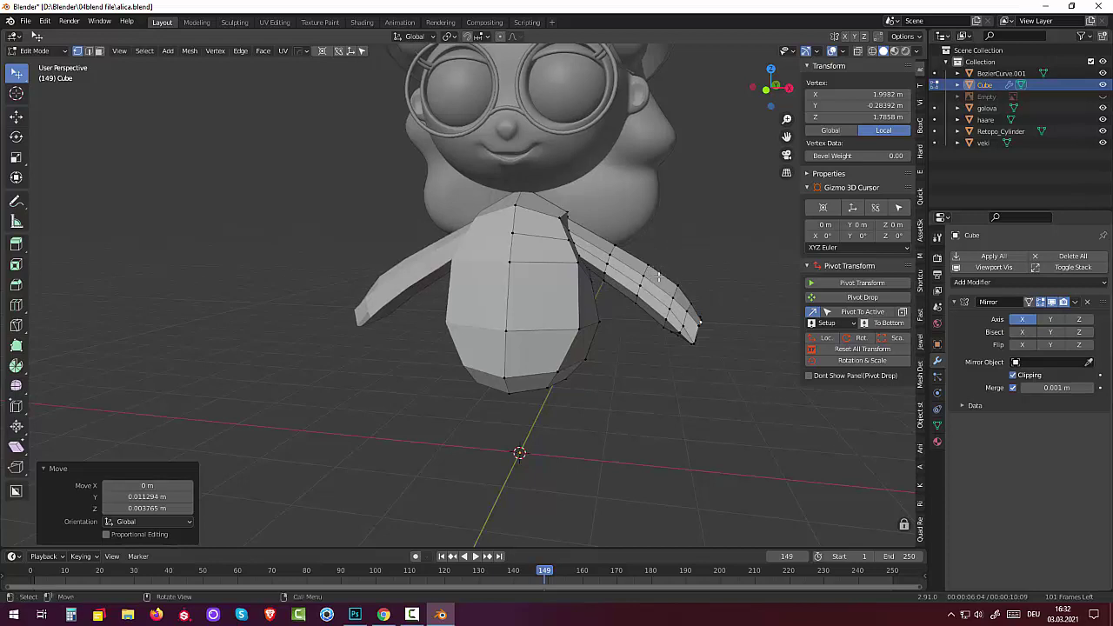
pyautogui.moveTo(689, 351)
pyautogui.mouseDown(button='middle')
pyautogui.moveTo(594, 399)
pyautogui.moveTo(580, 349)
pyautogui.mouseUp(button='middle')
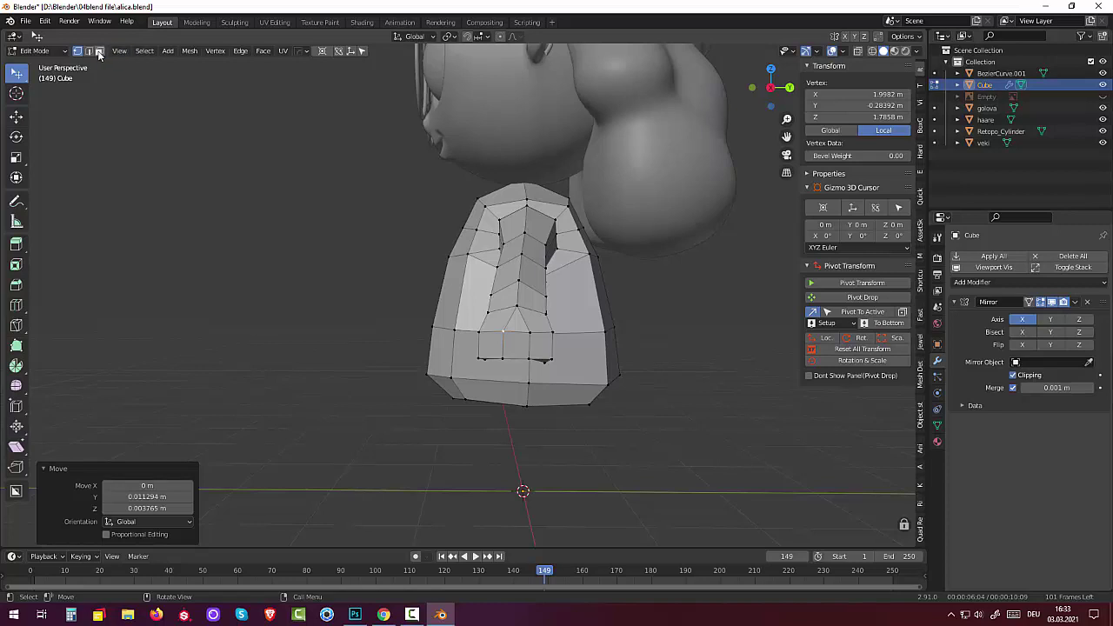
# Select the strip's lower-left square face and test LoopTools Circle on it, undoing the result.
pyautogui.click(99, 52)
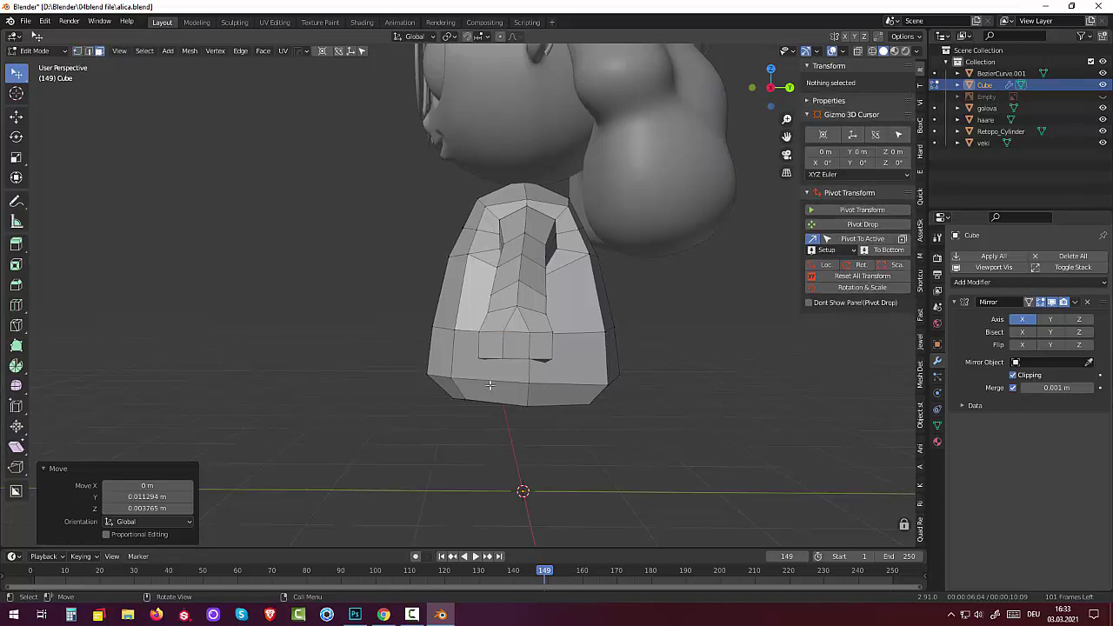
pyautogui.click(489, 348)
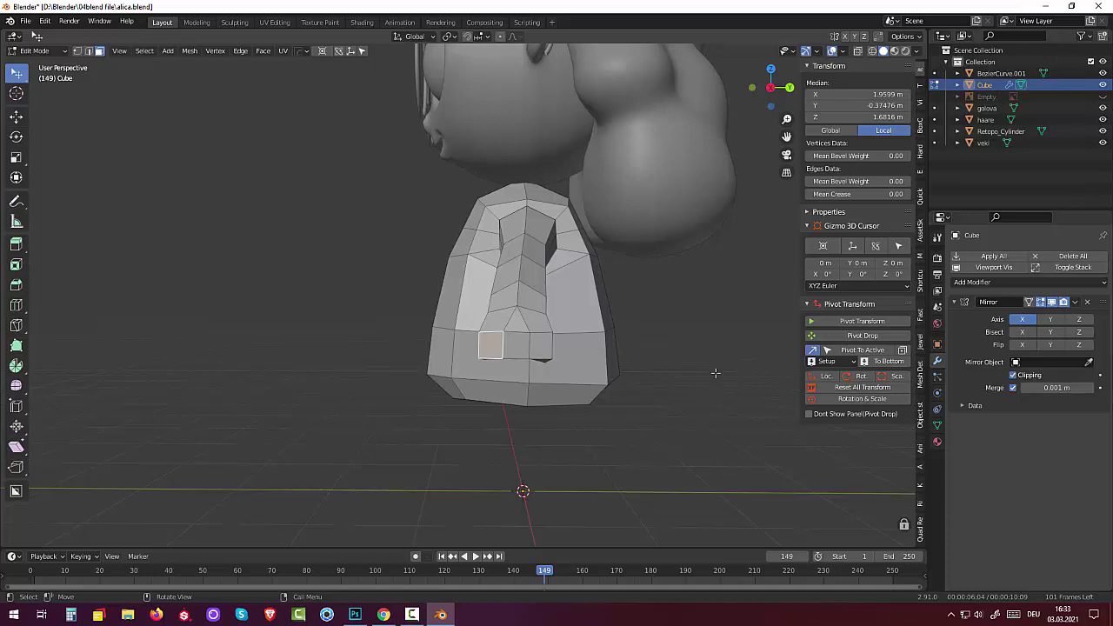
pyautogui.rightClick(721, 336)
pyautogui.moveTo(687, 303)
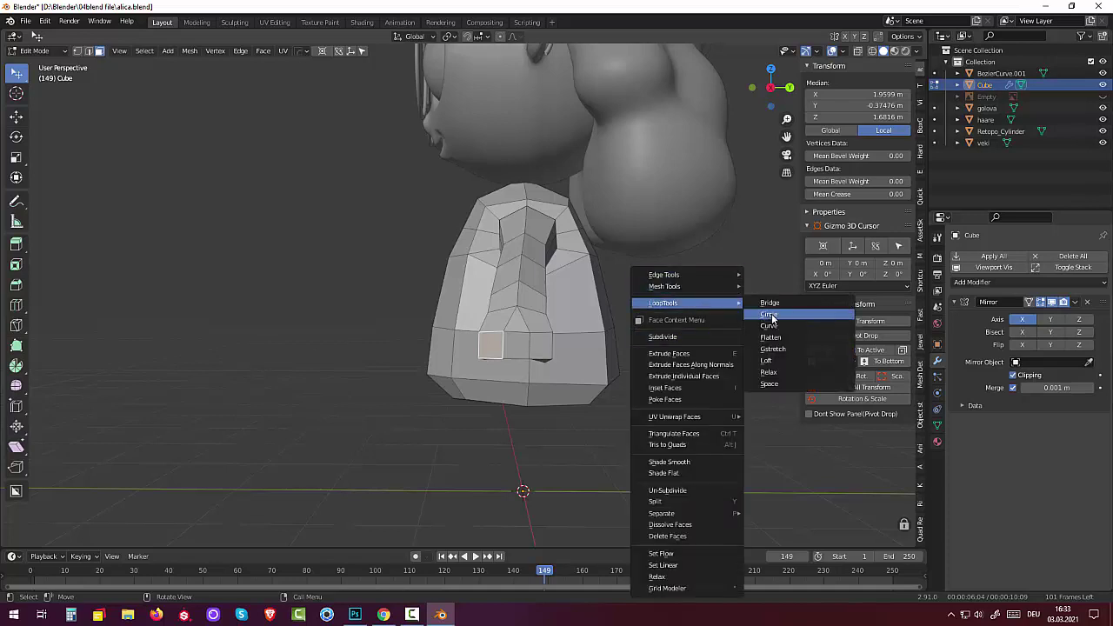
pyautogui.click(774, 316)
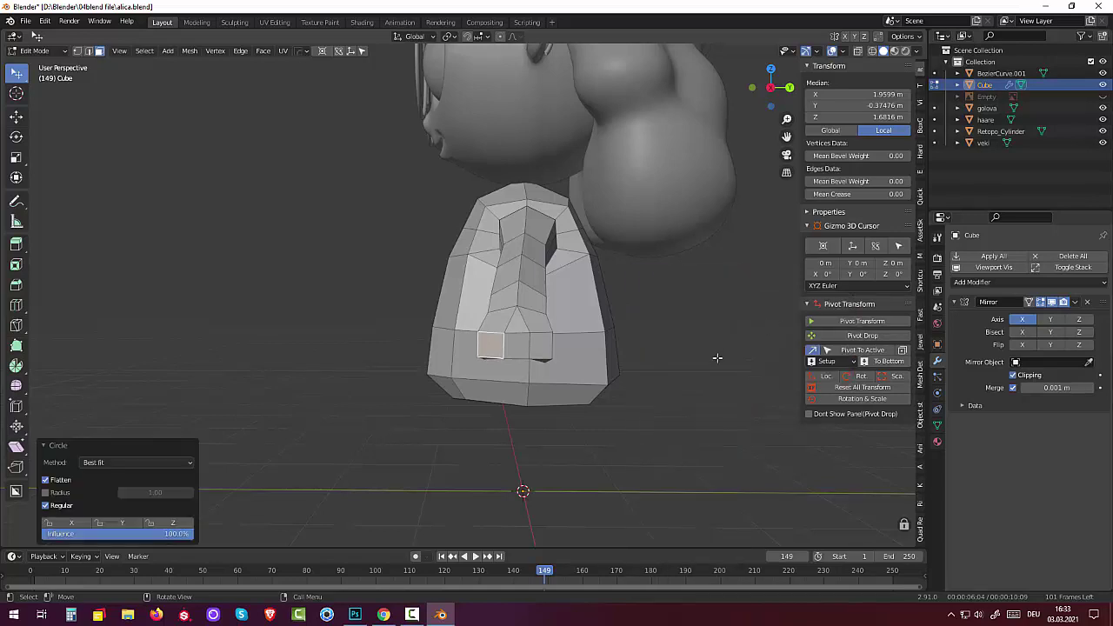
pyautogui.hotkey('ctrl', 'z')
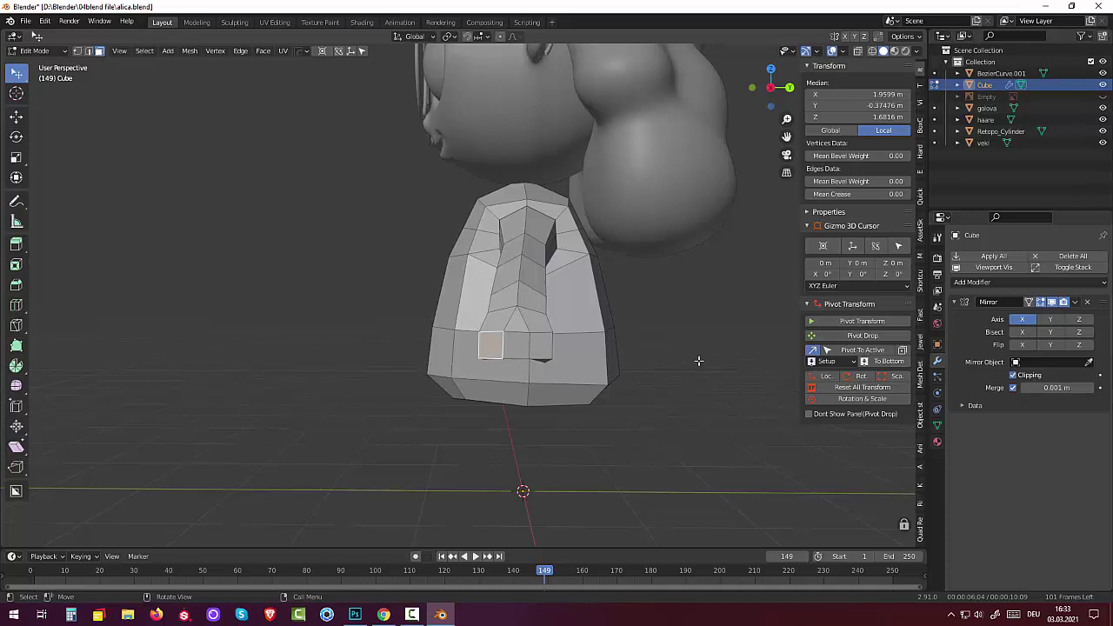
# Inset the face by about 0.013 m, retry Circle and undo it, then deselect.
pyautogui.press('i')
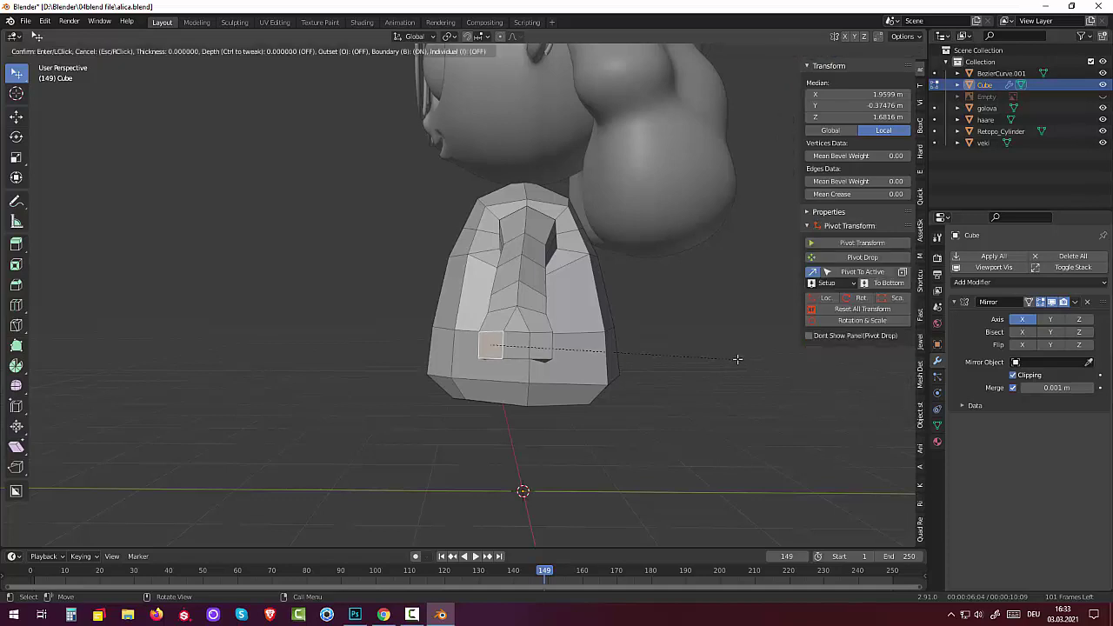
pyautogui.click(735, 359)
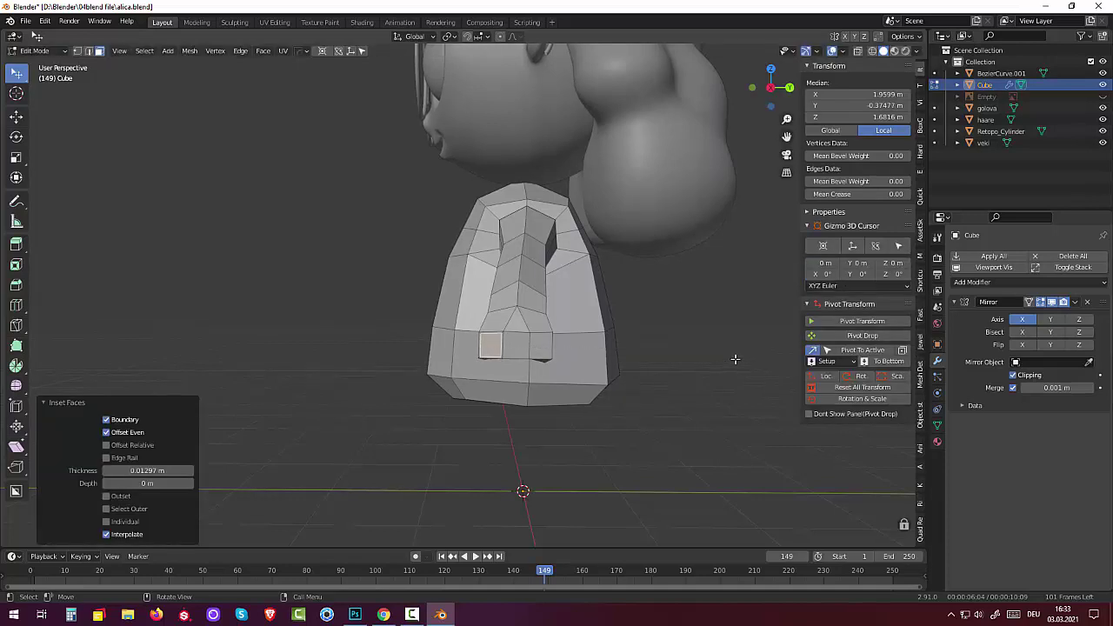
pyautogui.rightClick(736, 359)
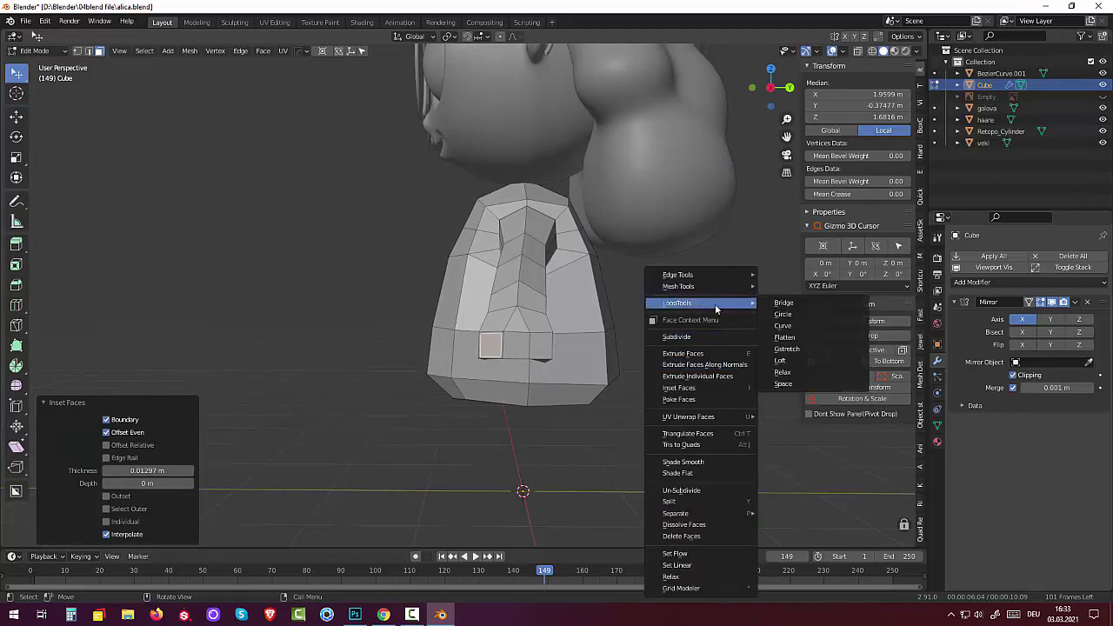
pyautogui.click(776, 314)
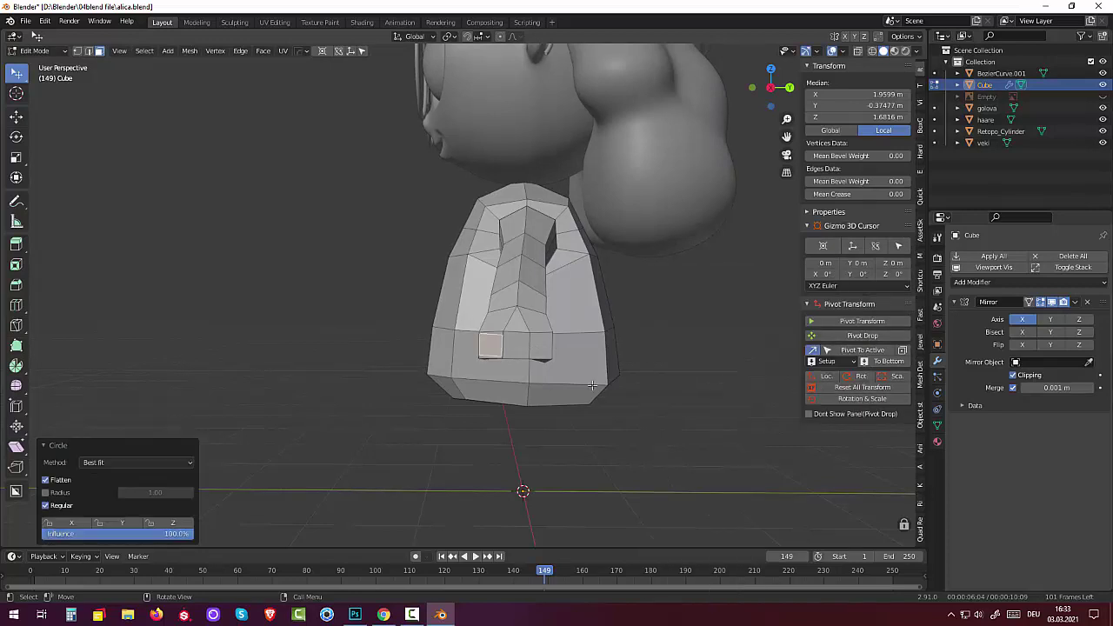
pyautogui.hotkey('ctrl', 'z')
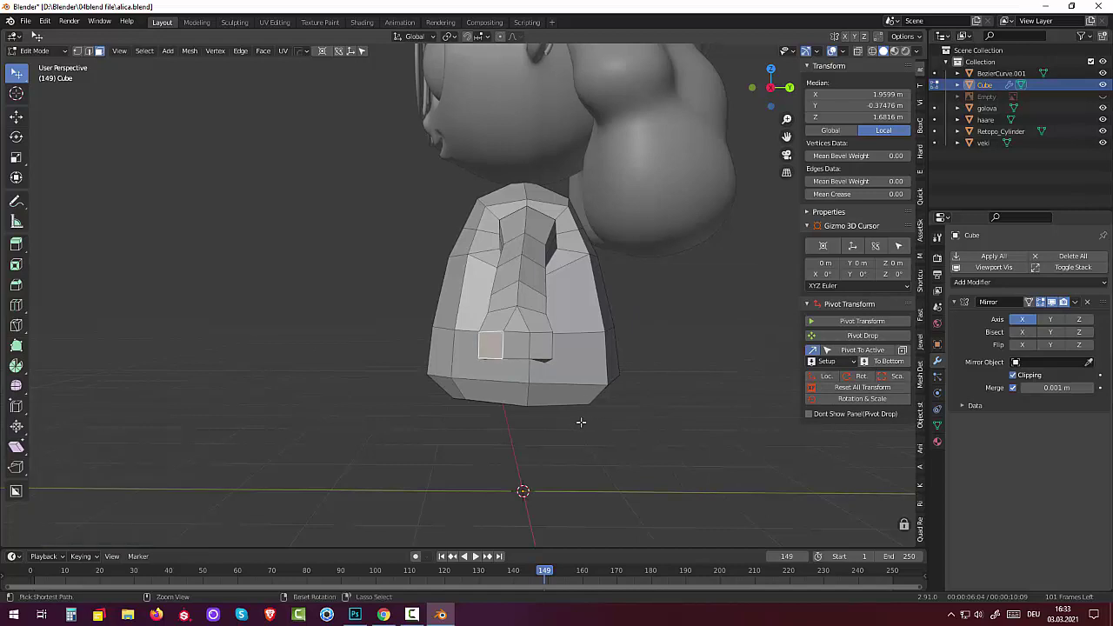
pyautogui.click(442, 440)
pyautogui.moveTo(473, 412)
pyautogui.mouseDown(button='middle')
pyautogui.moveTo(540, 413)
pyautogui.moveTo(520, 372)
pyautogui.mouseUp(button='middle')
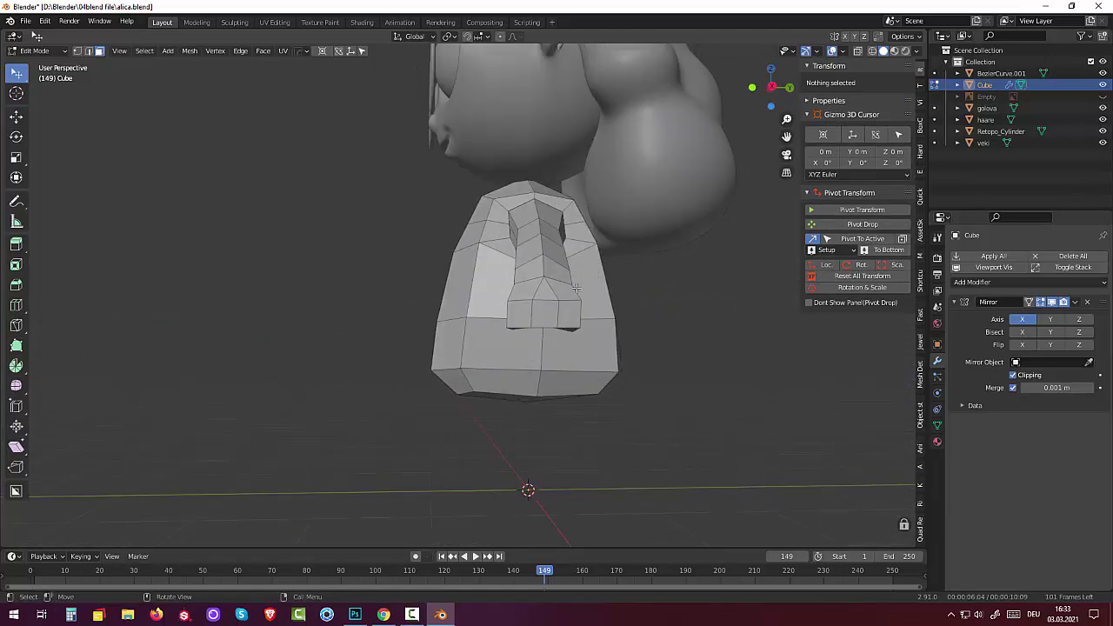
# Arrange the lower-left quad's selected vertices into a circle with LoopTools Circle, then deselect.
pyautogui.moveTo(569, 312); pyautogui.dragTo(554, 333, button='middle')
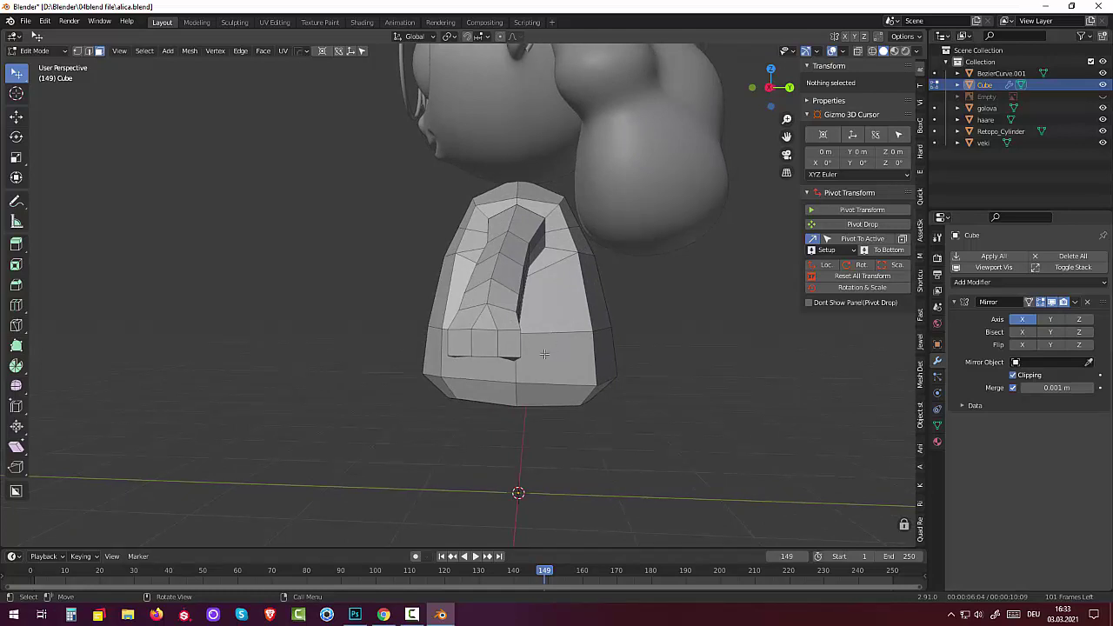
pyautogui.click(78, 51)
pyautogui.click(472, 328)
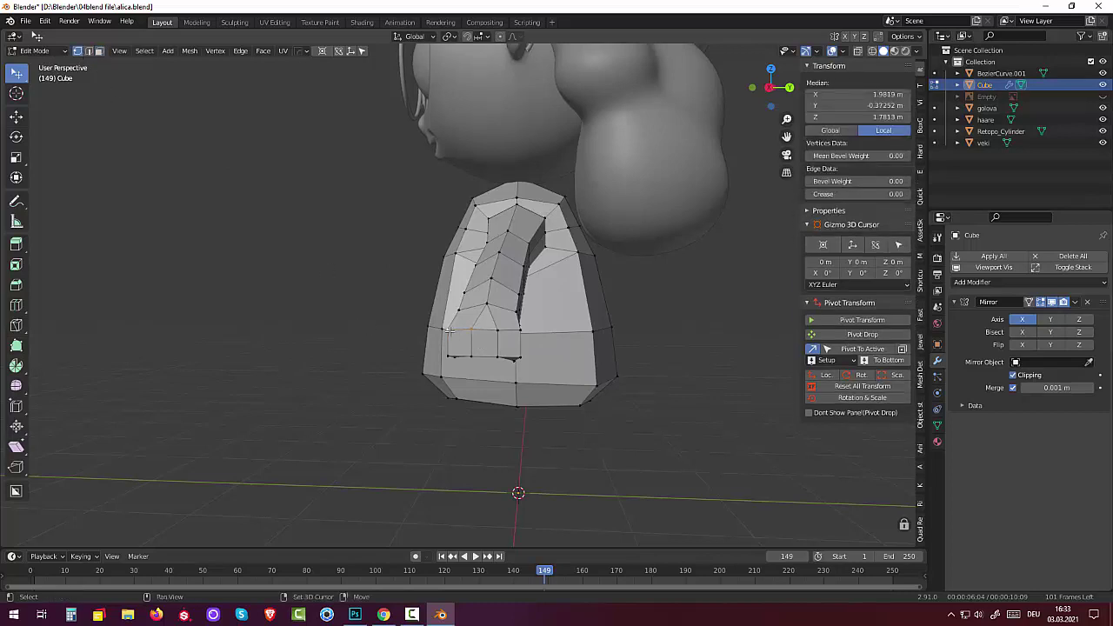
pyautogui.keyDown('shift'); pyautogui.click(450, 356); pyautogui.keyUp('shift')
pyautogui.keyDown('shift'); pyautogui.click(469, 356); pyautogui.keyUp('shift')
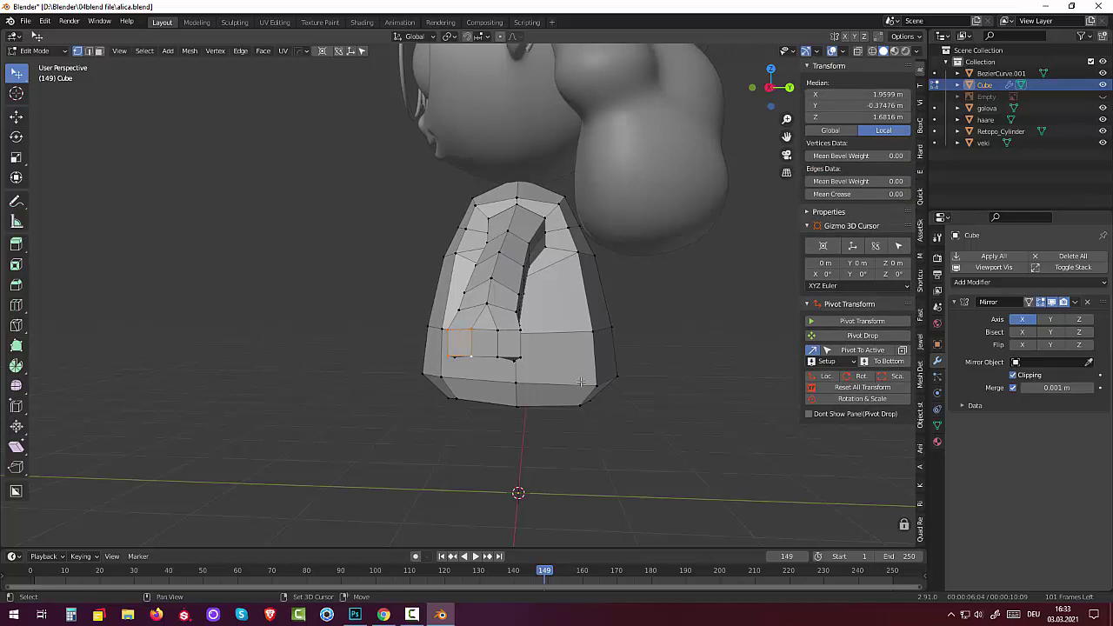
pyautogui.rightClick(701, 380)
pyautogui.moveTo(664, 256)
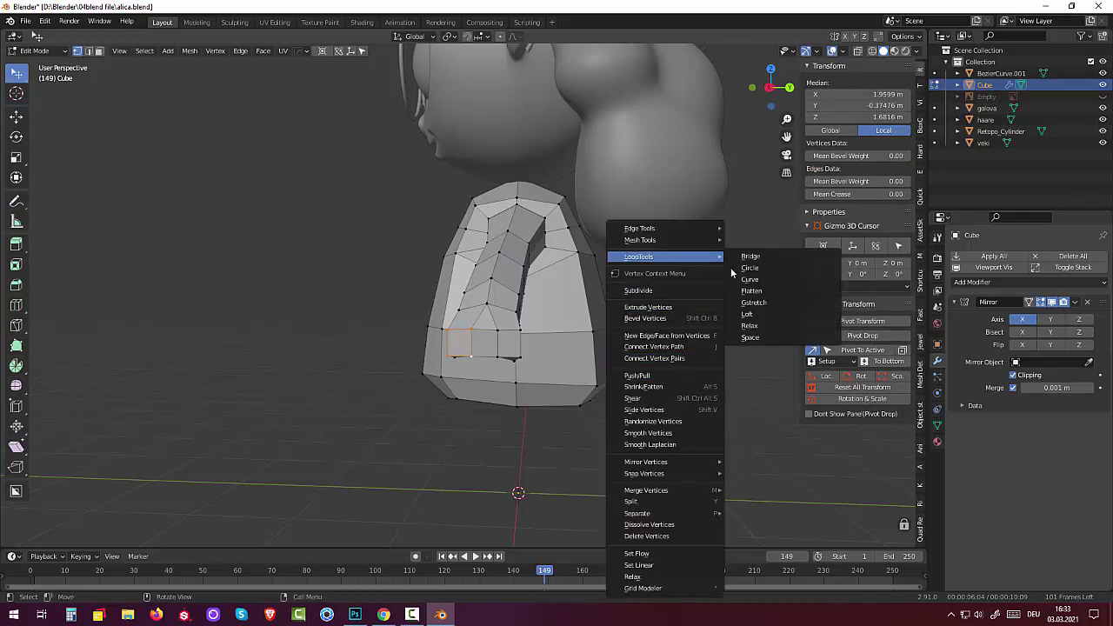
pyautogui.click(750, 268)
pyautogui.moveTo(650, 335)
pyautogui.mouseDown(button='middle')
pyautogui.moveTo(680, 312)
pyautogui.moveTo(740, 365)
pyautogui.moveTo(660, 345)
pyautogui.moveTo(678, 356)
pyautogui.mouseUp(button='middle')
pyautogui.click(653, 373)
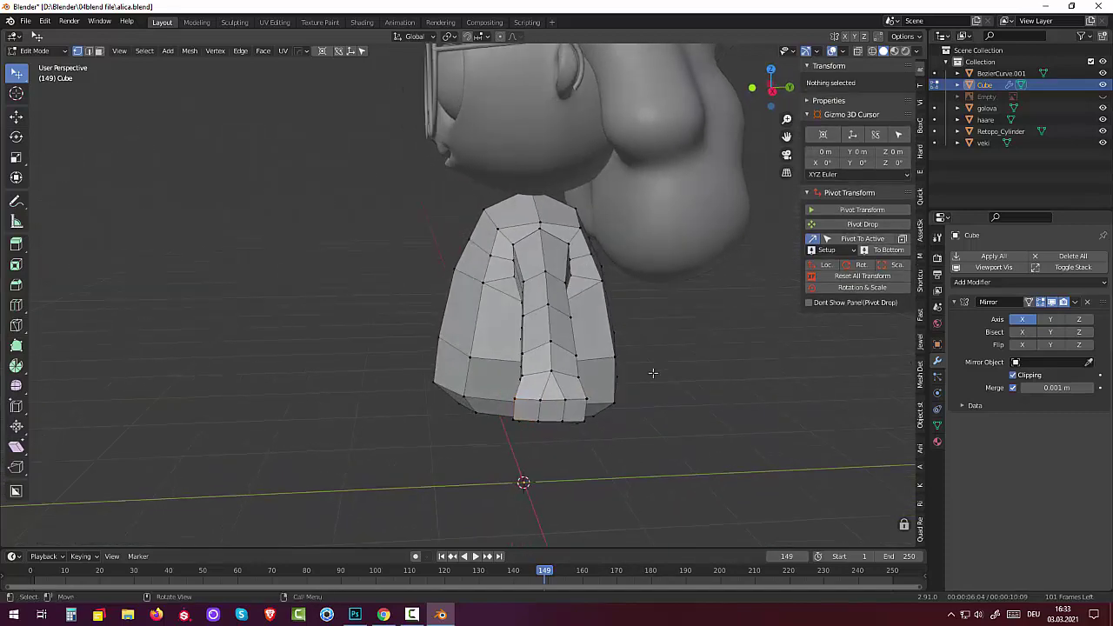
pyautogui.click(413, 614)
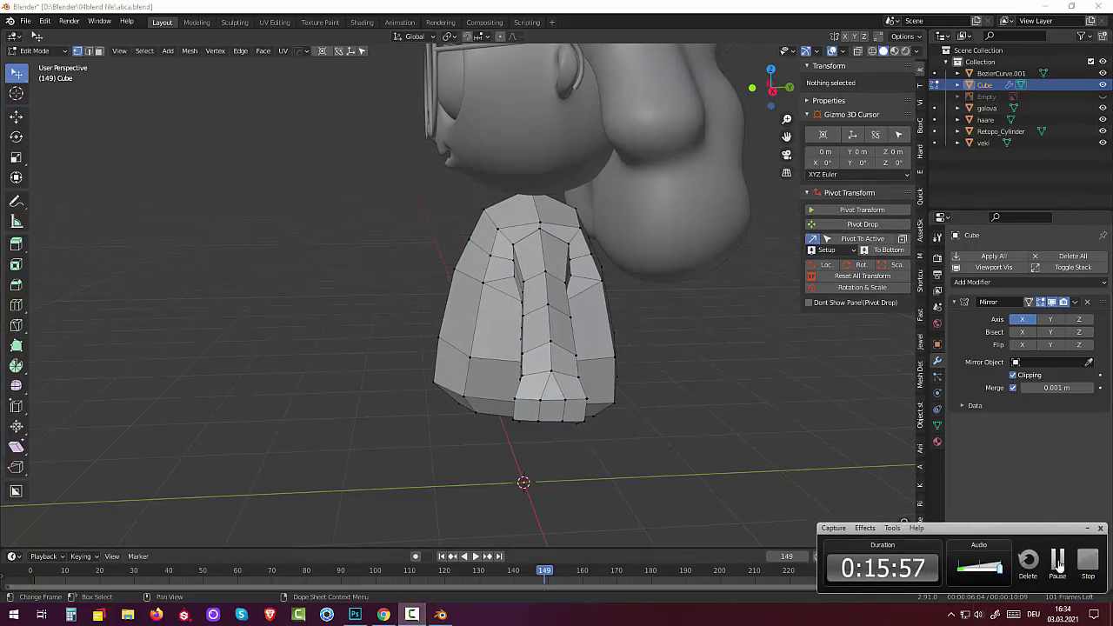
pyautogui.click(1057, 560)
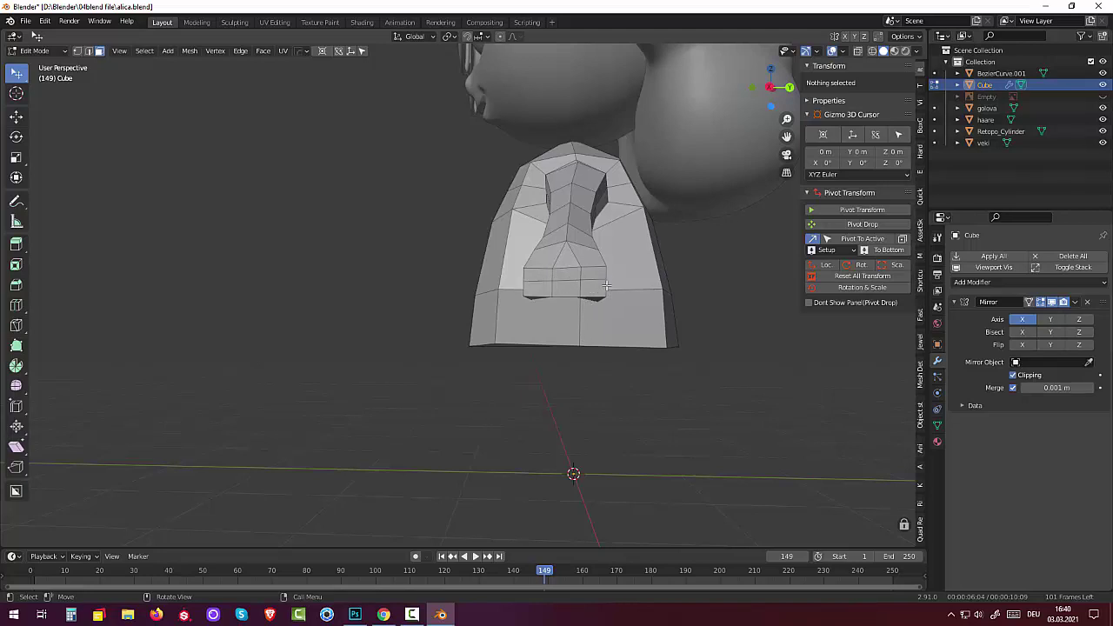
# Knife-cut a new edge from the right vertex to the left vertex across the nose underside.
pyautogui.press('1')
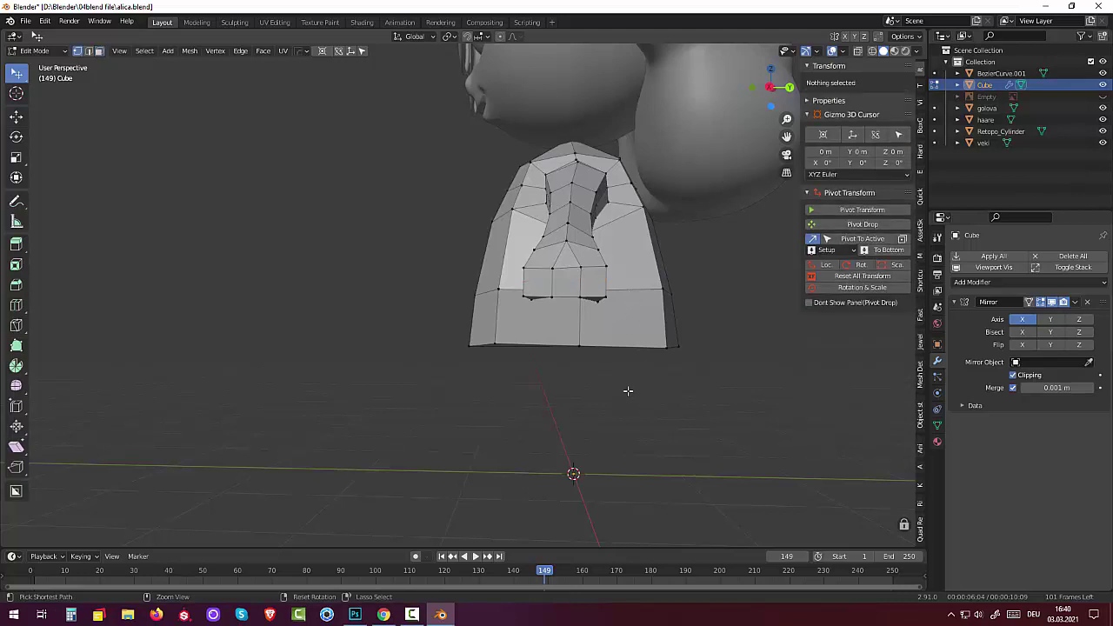
pyautogui.press('k')
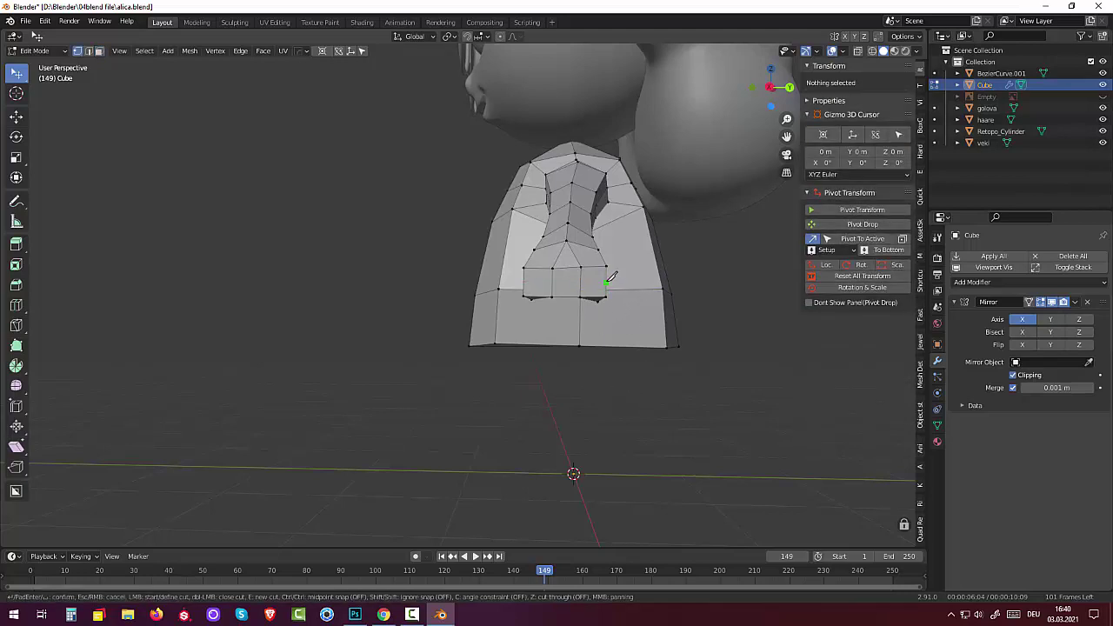
pyautogui.click(607, 281)
pyautogui.click(523, 281)
pyautogui.press('Return')
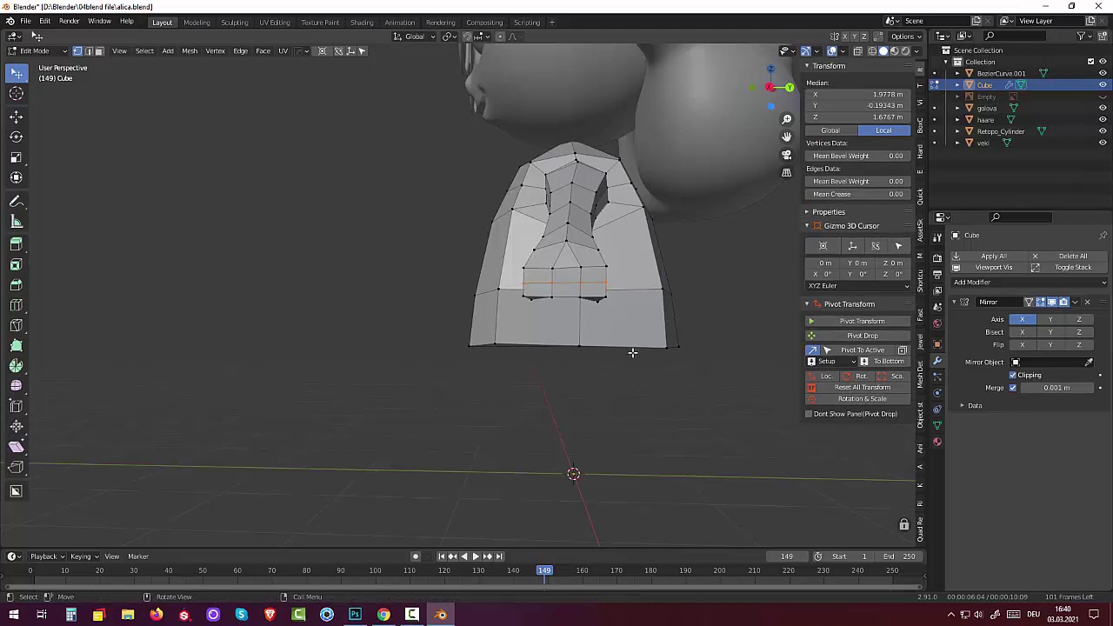
pyautogui.click(593, 279)
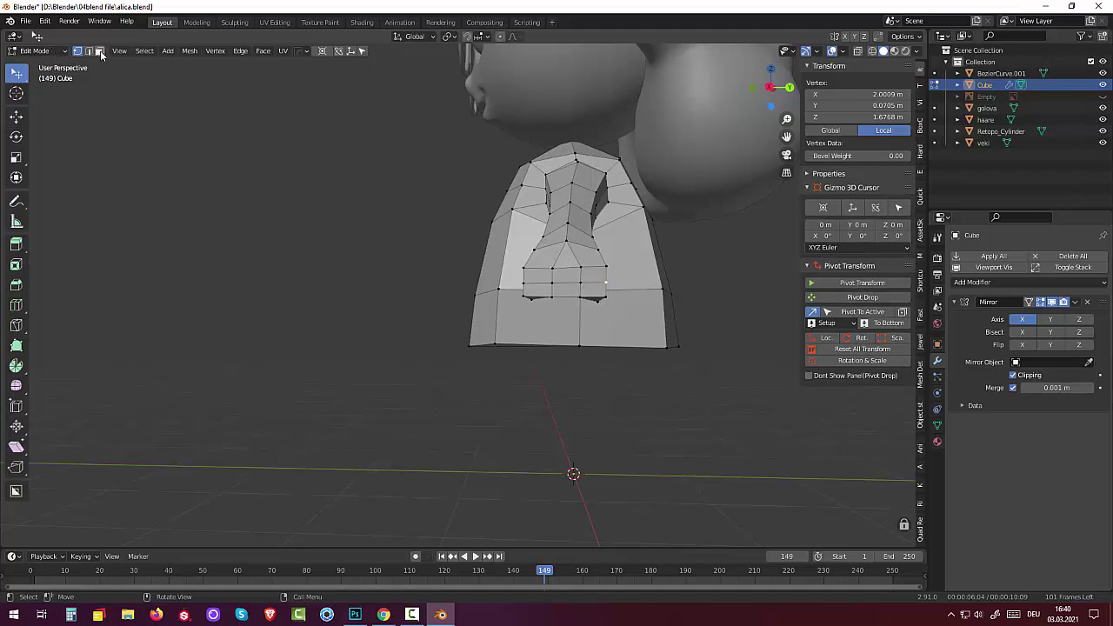
# Round the first nostril's two faces into a circle and shrink them to 0.806.
pyautogui.click(98, 51)
pyautogui.click(593, 275)
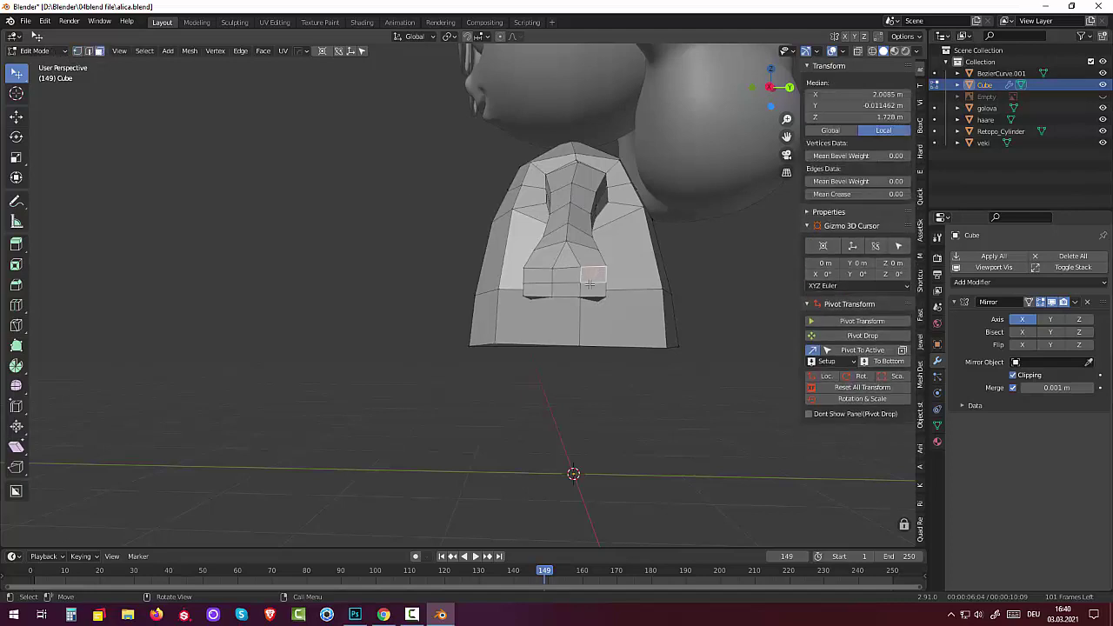
pyautogui.keyDown('shift'); pyautogui.click(593, 291); pyautogui.keyUp('shift')
pyautogui.rightClick(685, 279)
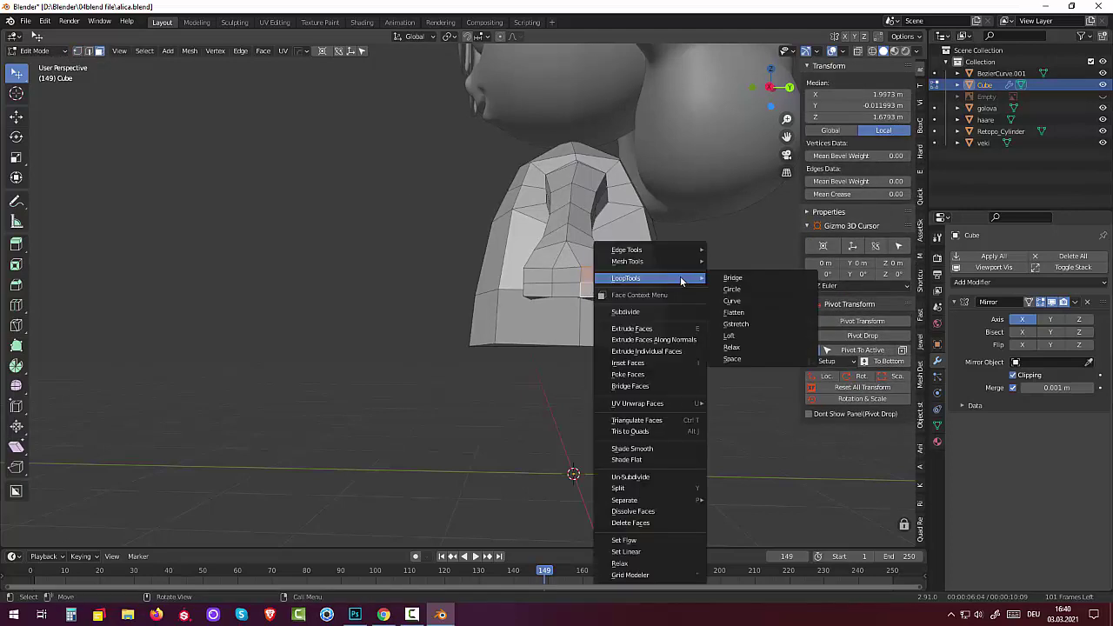
pyautogui.click(733, 289)
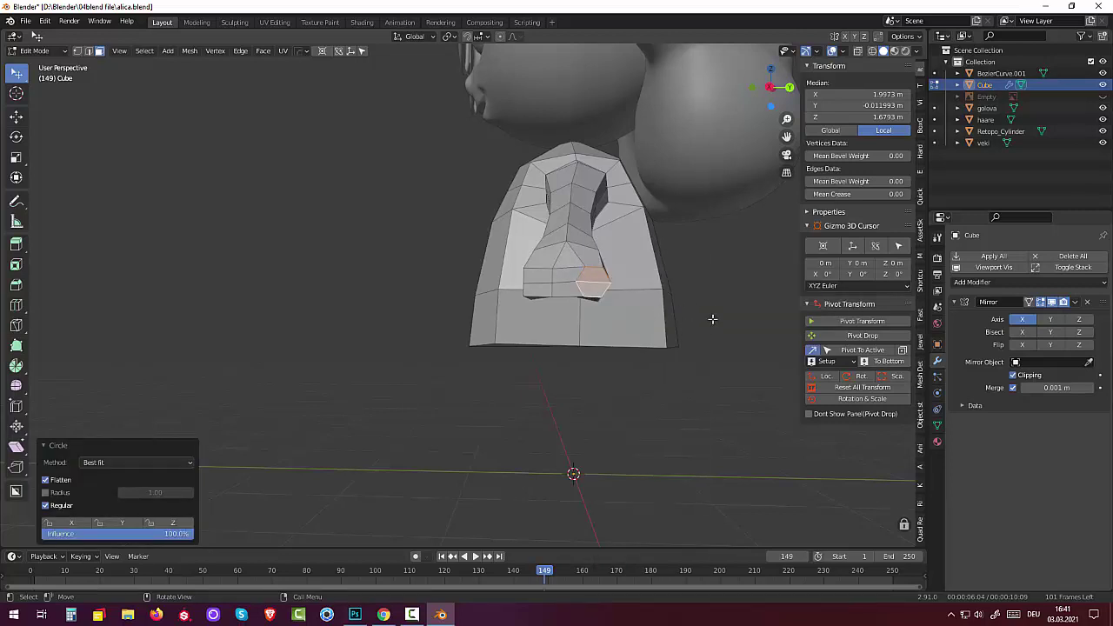
pyautogui.press('s')
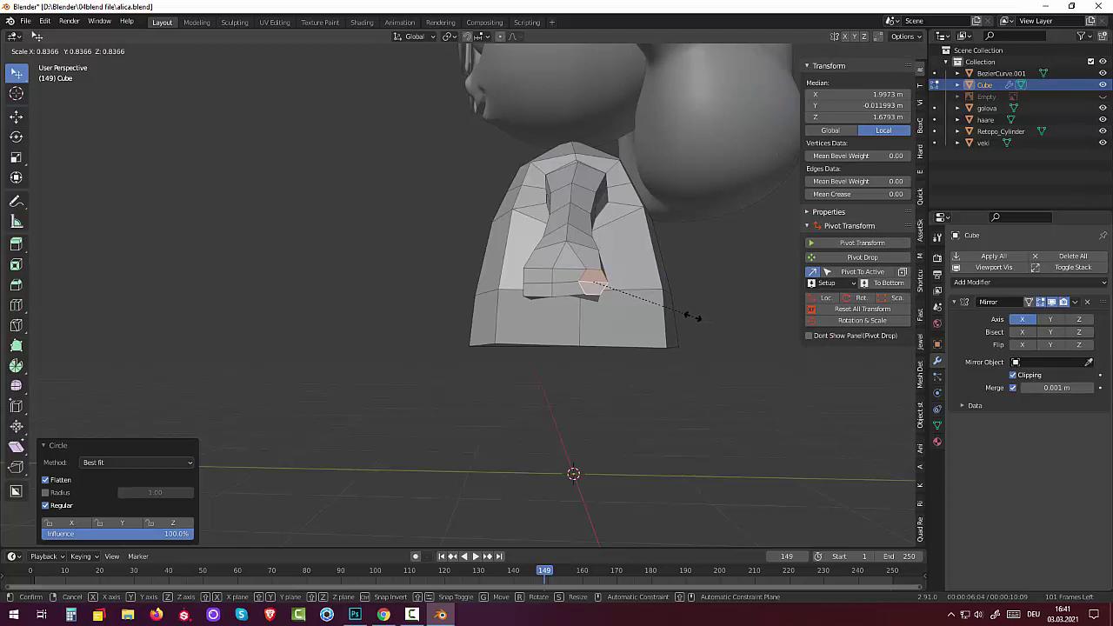
pyautogui.click(689, 313)
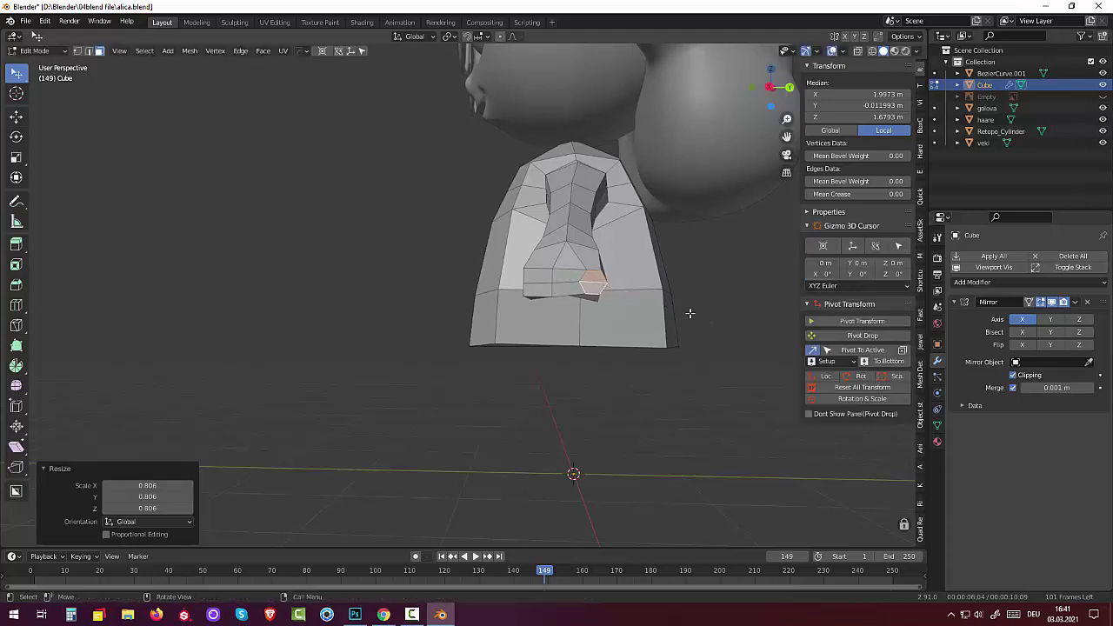
pyautogui.press('r')
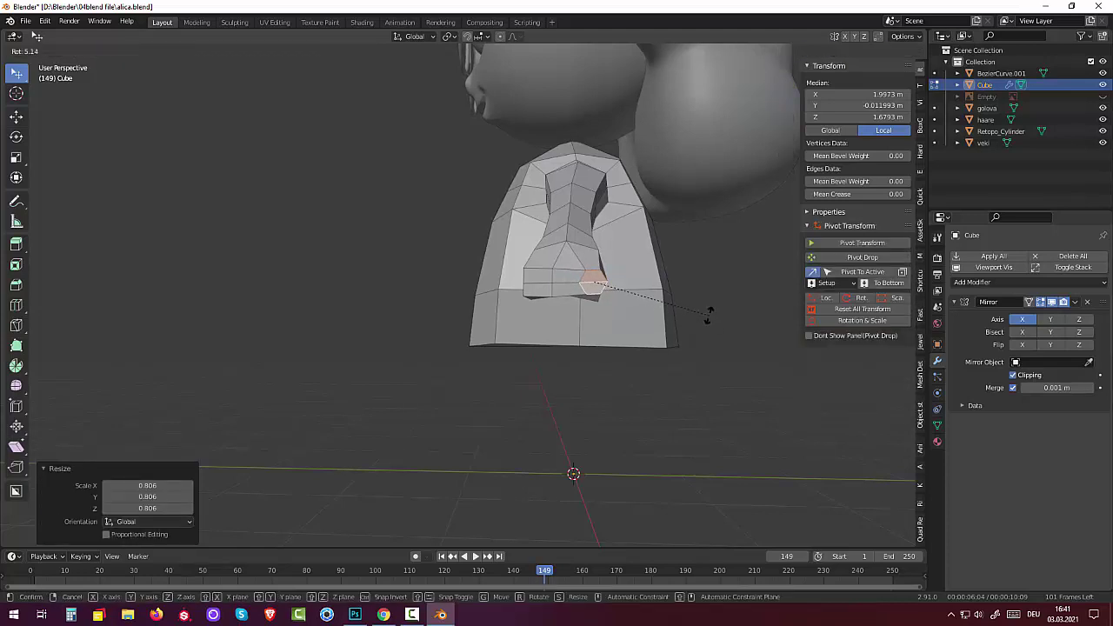
pyautogui.rightClick(708, 316)
# Round the other nostril's faces into a circle, scale to 0.788 and rotate about 5.57°.
pyautogui.click(537, 275)
pyautogui.keyDown('shift'); pyautogui.click(538, 289); pyautogui.keyUp('shift')
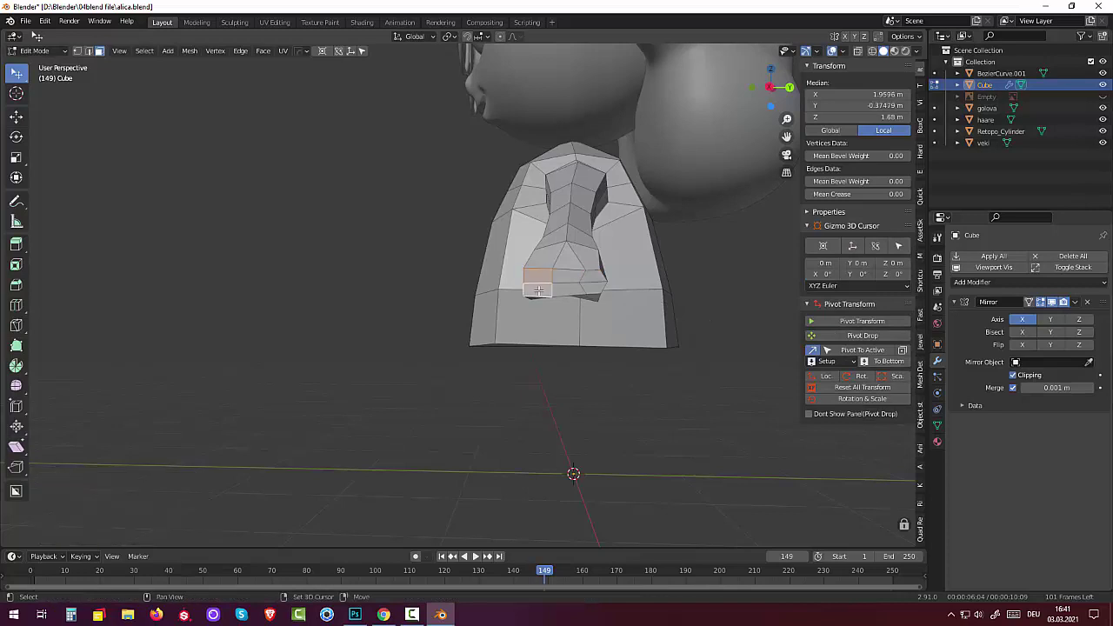
pyautogui.rightClick(706, 300)
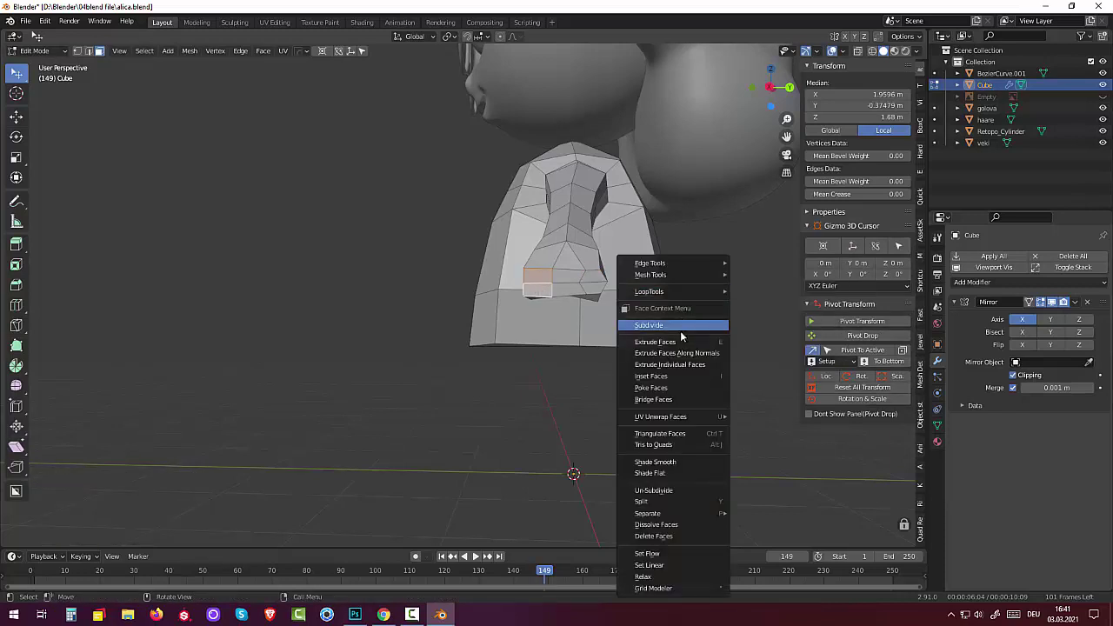
pyautogui.moveTo(660, 291)
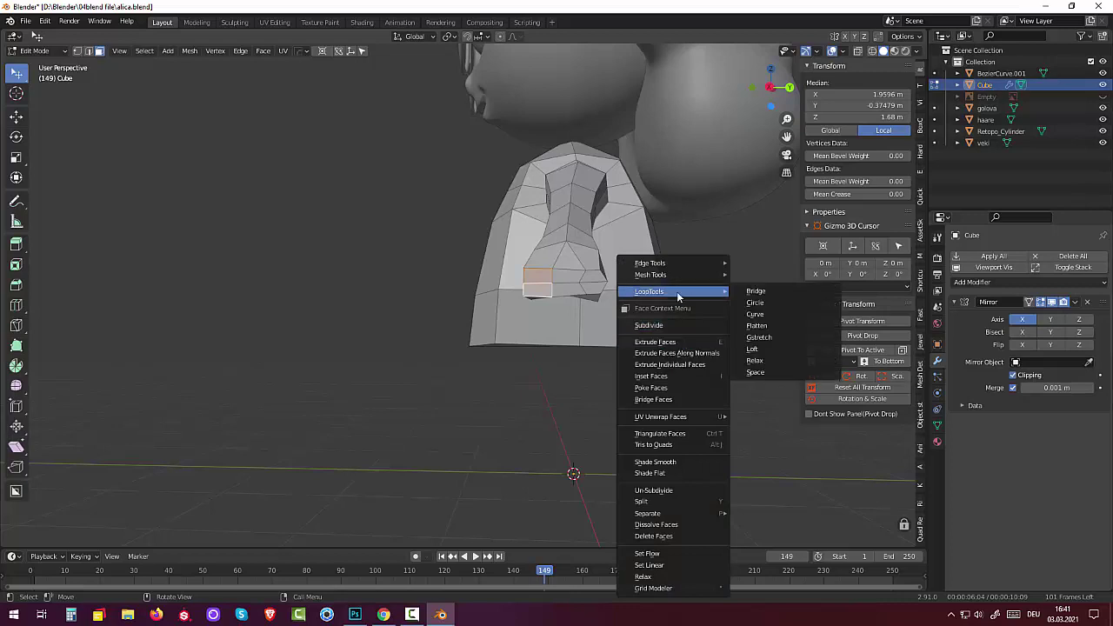
pyautogui.click(765, 303)
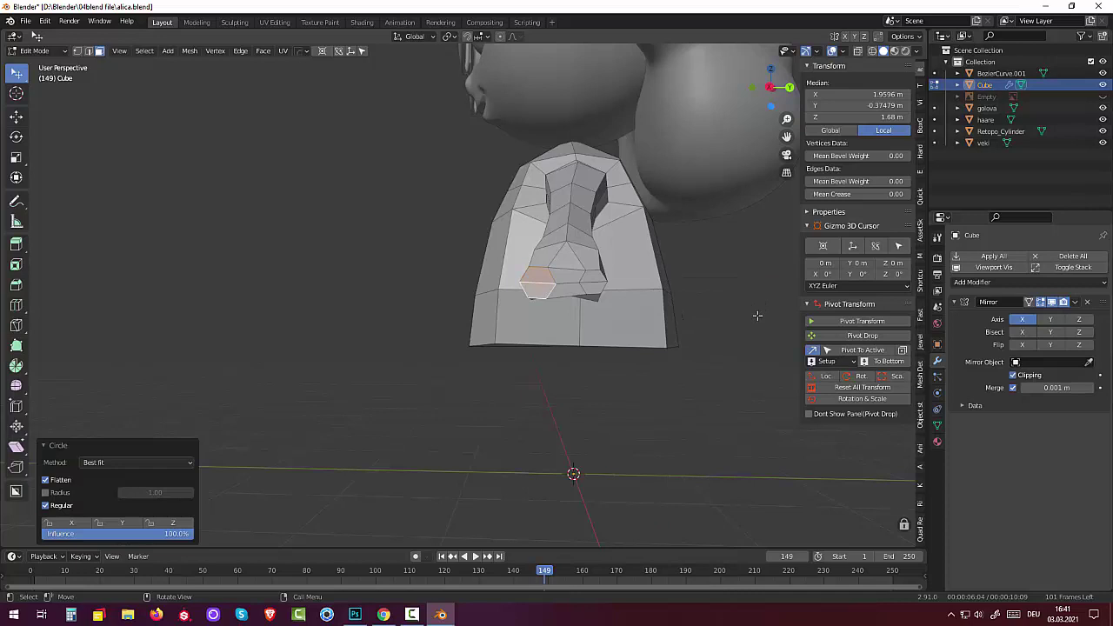
pyautogui.press('s')
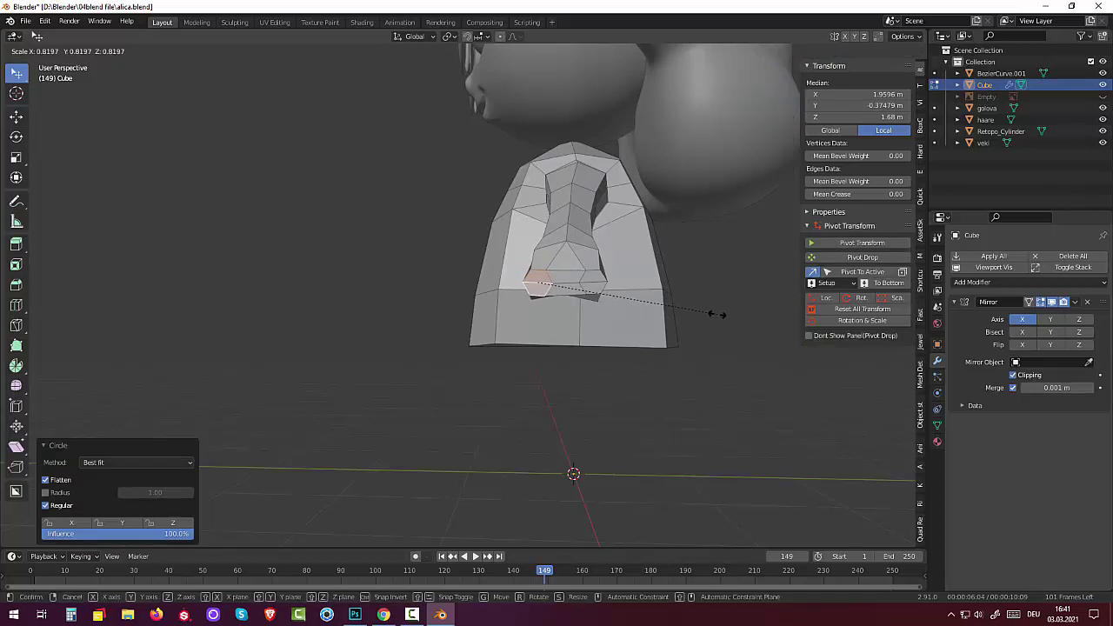
pyautogui.click(710, 312)
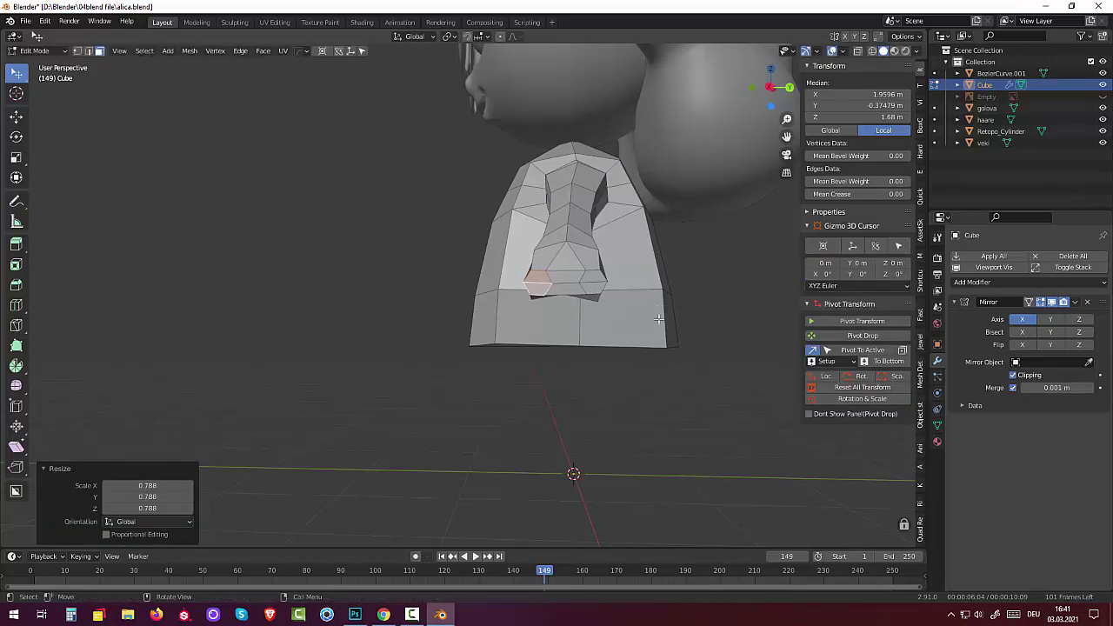
pyautogui.press('r')
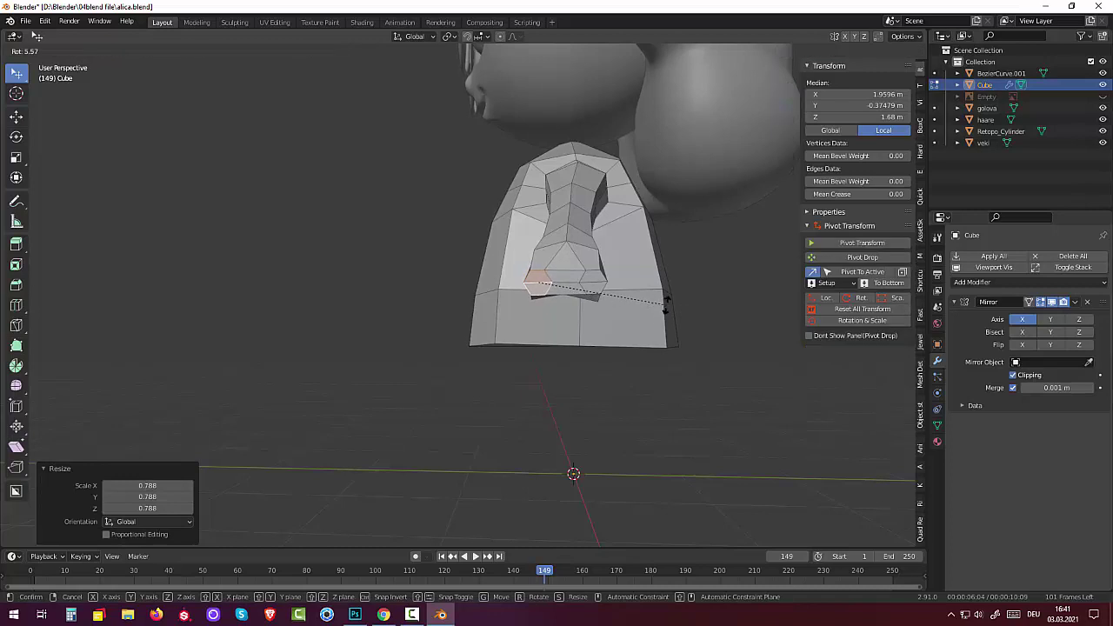
pyautogui.click(623, 306)
# Select the two nose-bottom faces and begin insetting them.
pyautogui.click(563, 289)
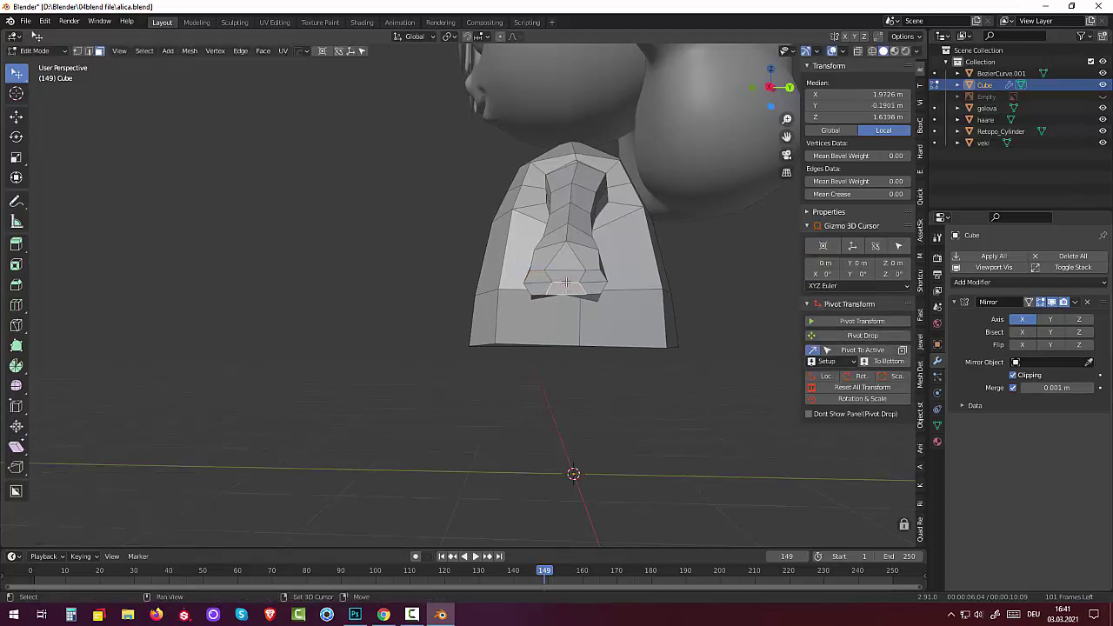
pyautogui.keyDown('shift'); pyautogui.click(573, 280); pyautogui.keyUp('shift')
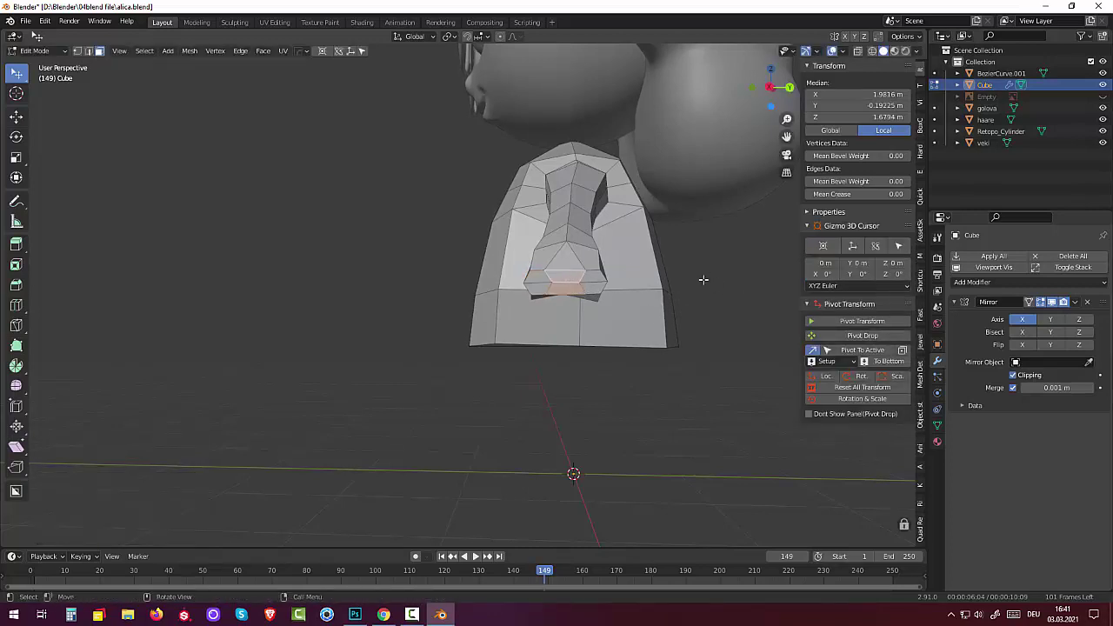
pyautogui.press('i')
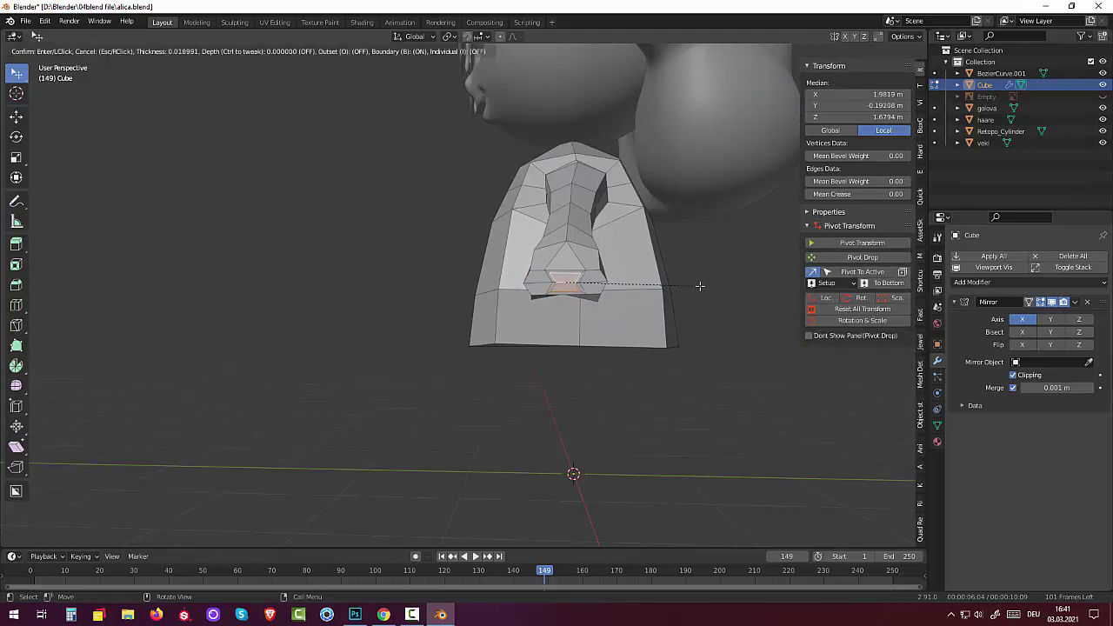
# Inset the nose-bottom faces, round them into a circle, and shrink to about 0.814.
pyautogui.click(700, 285)
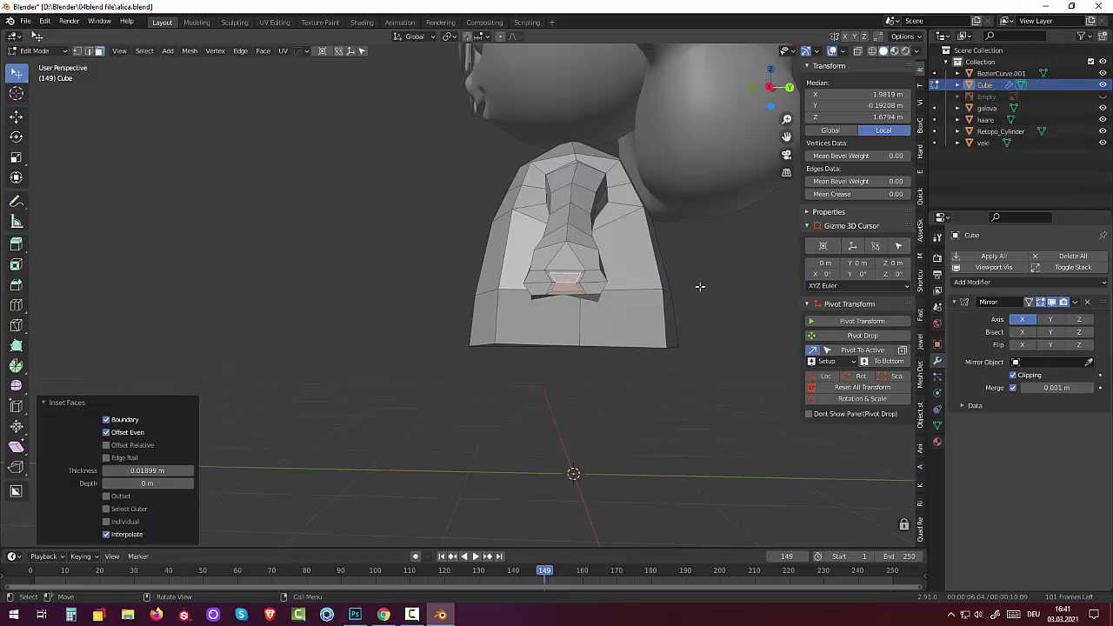
pyautogui.rightClick(699, 285)
pyautogui.moveTo(661, 287)
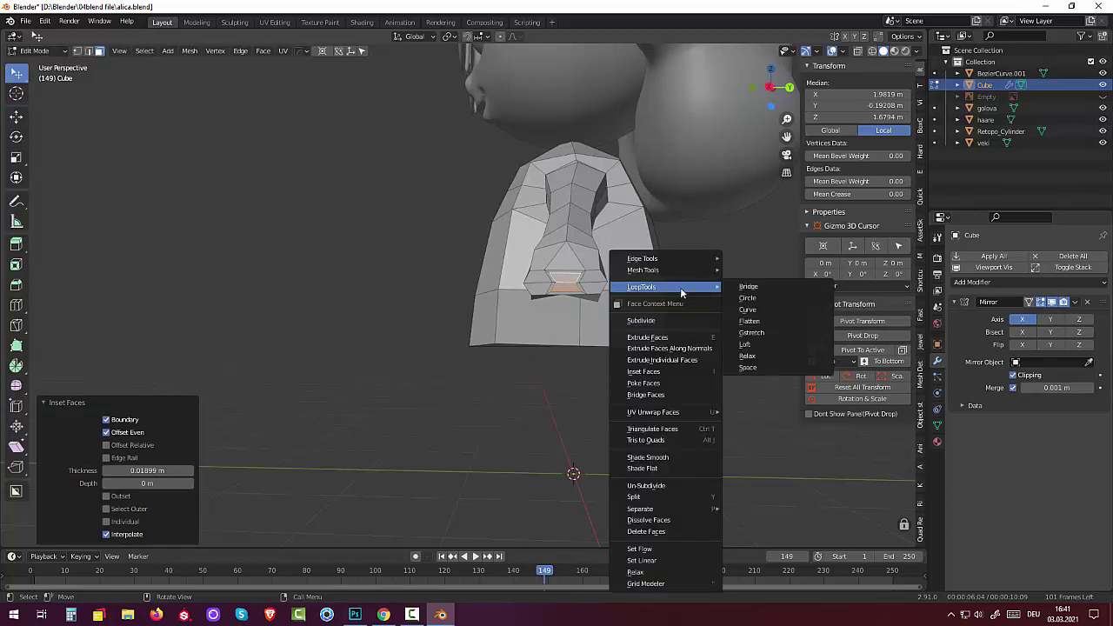
pyautogui.click(747, 297)
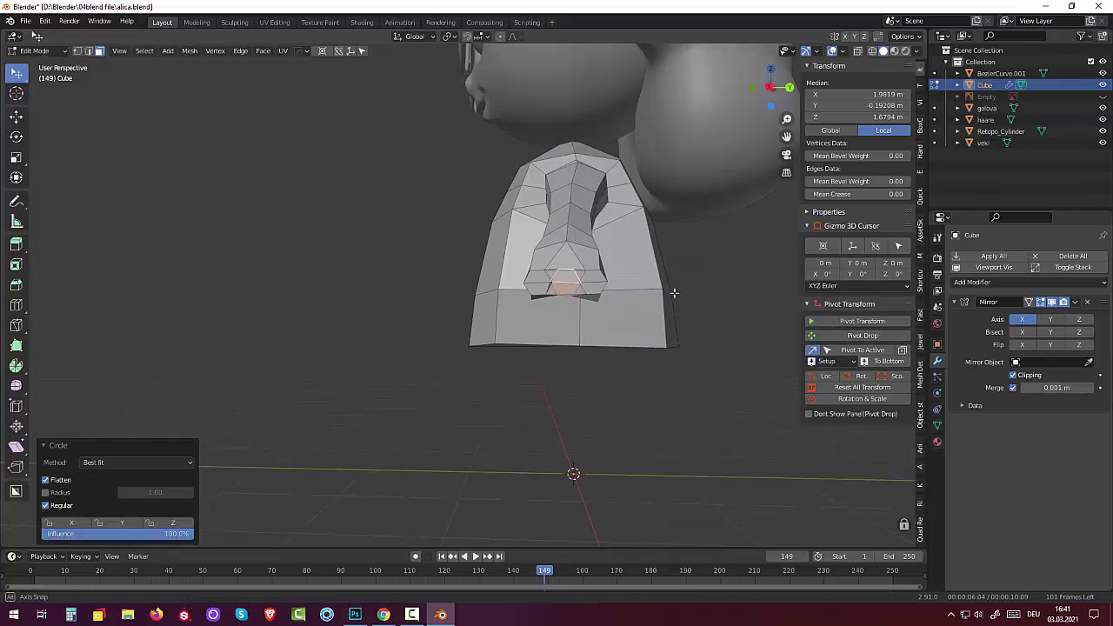
pyautogui.moveTo(673, 291)
pyautogui.mouseDown(button='middle')
pyautogui.moveTo(673, 332)
pyautogui.moveTo(666, 293)
pyautogui.mouseUp(button='middle')
pyautogui.scroll(4, 661, 306)
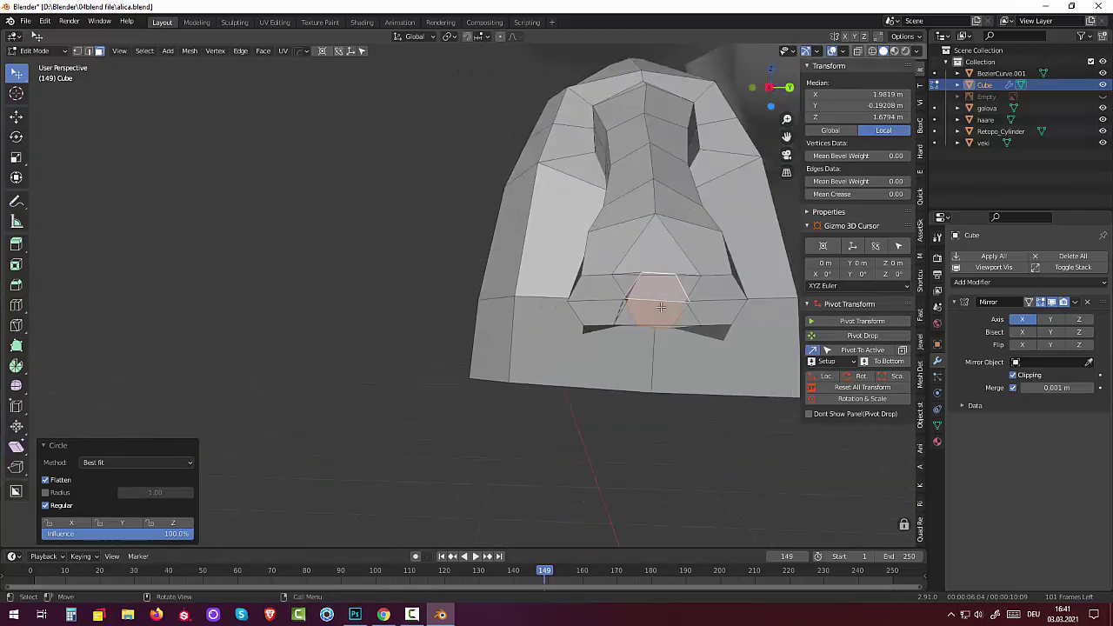
pyautogui.scroll(-2, 658, 307)
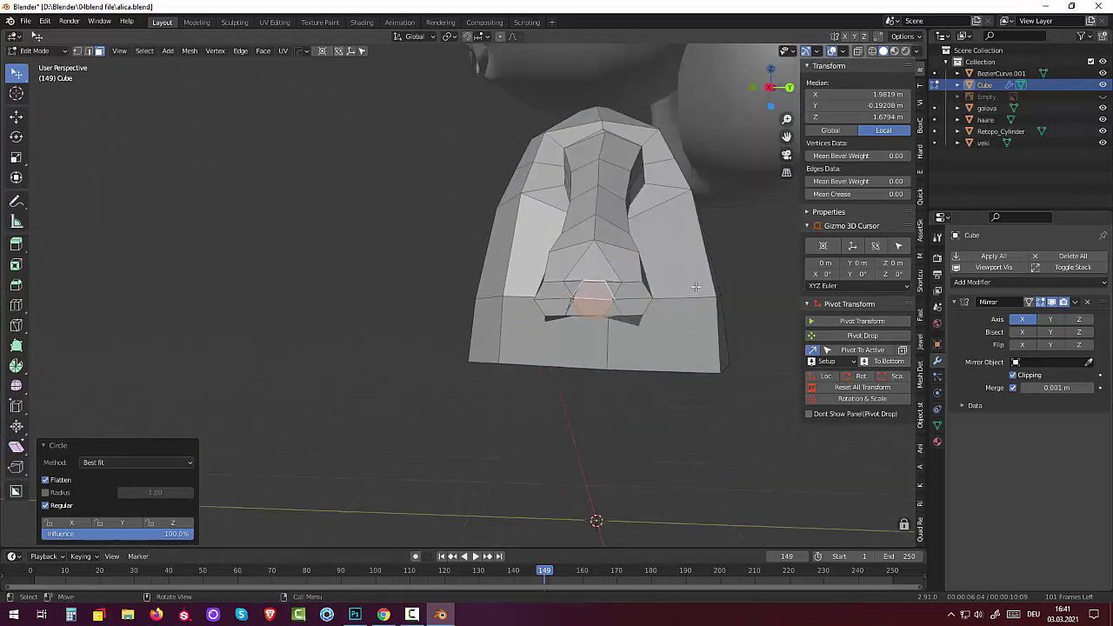
pyautogui.press('s')
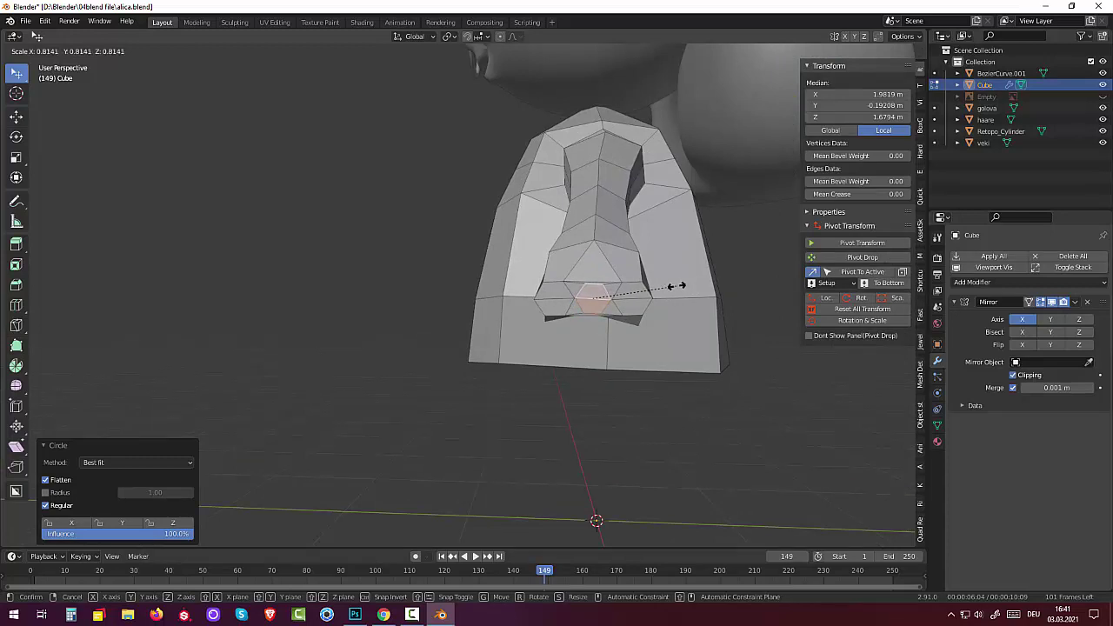
pyautogui.click(677, 285)
pyautogui.click(545, 294)
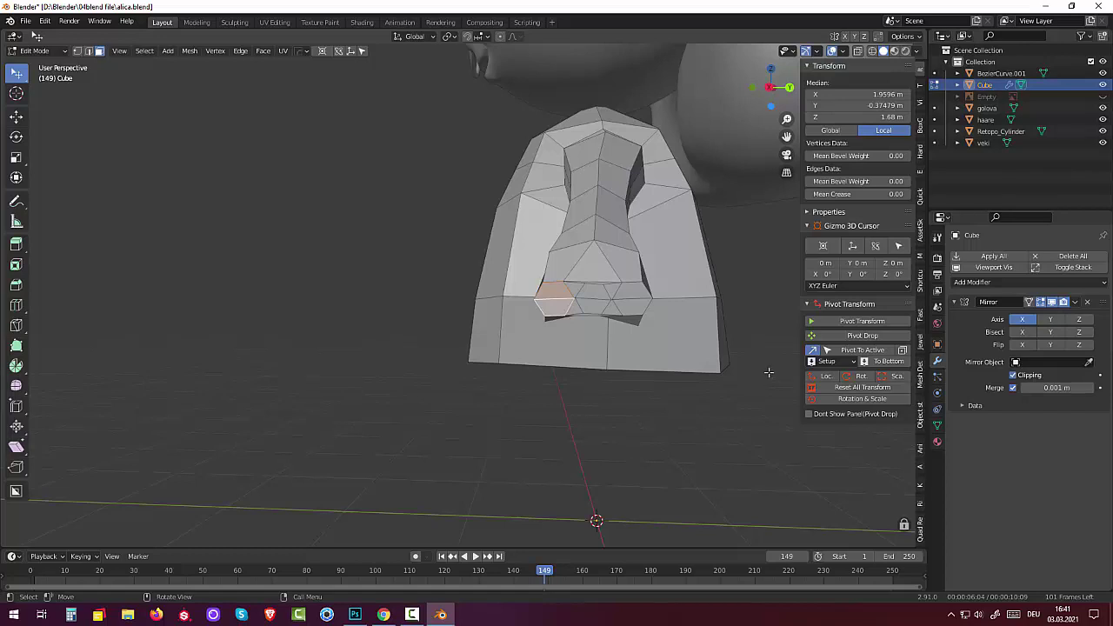
# Scale the face left of the nose to 0.804 and the right one to 0.832.
pyautogui.press('s')
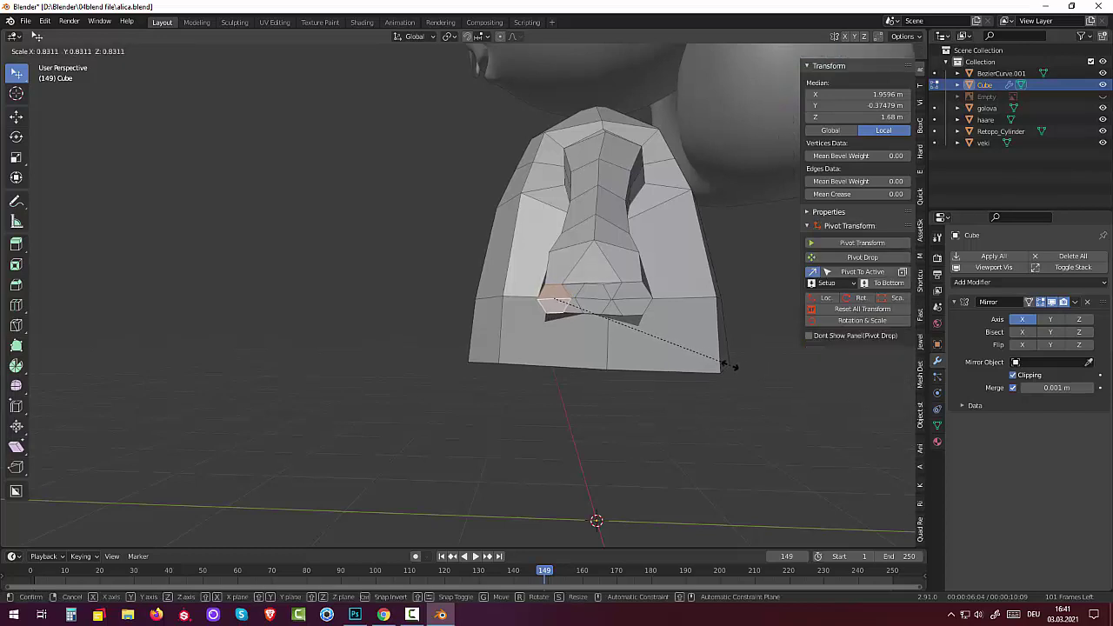
pyautogui.click(725, 363)
pyautogui.click(637, 298)
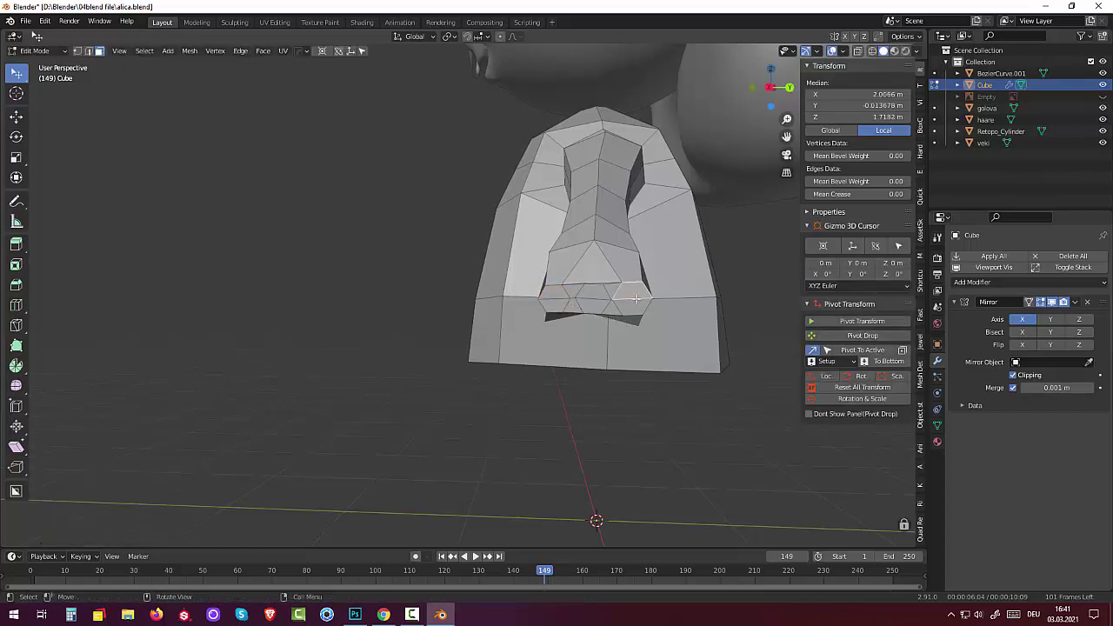
pyautogui.press('s')
pyautogui.click(678, 320)
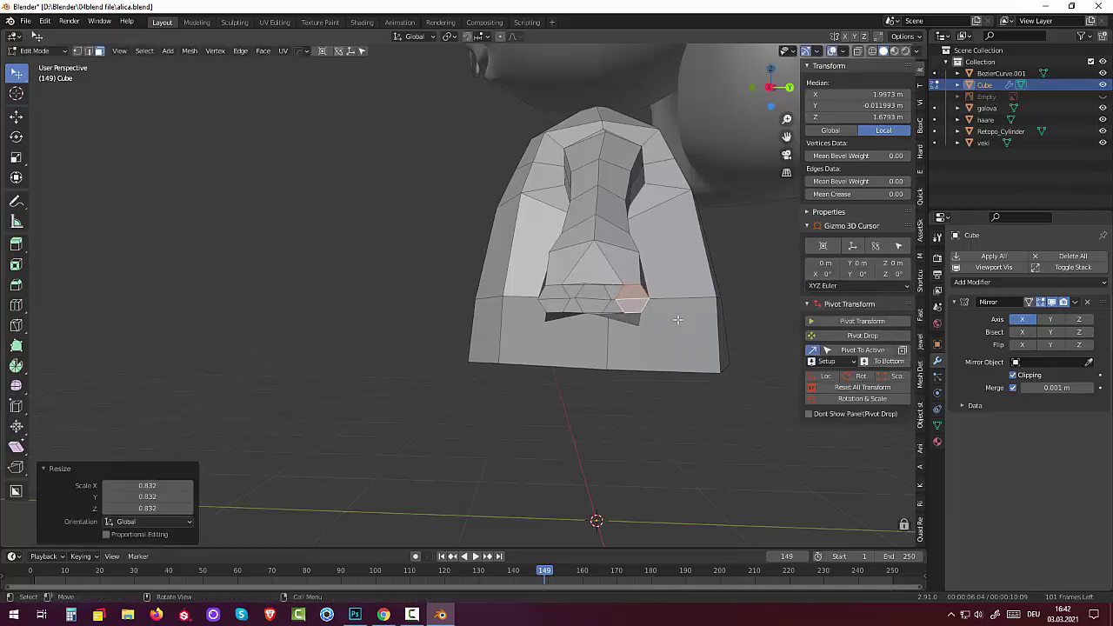
# Rotate the face under the nose 3.38° and shrink it to 0.890.
pyautogui.click(586, 293)
pyautogui.click(593, 302)
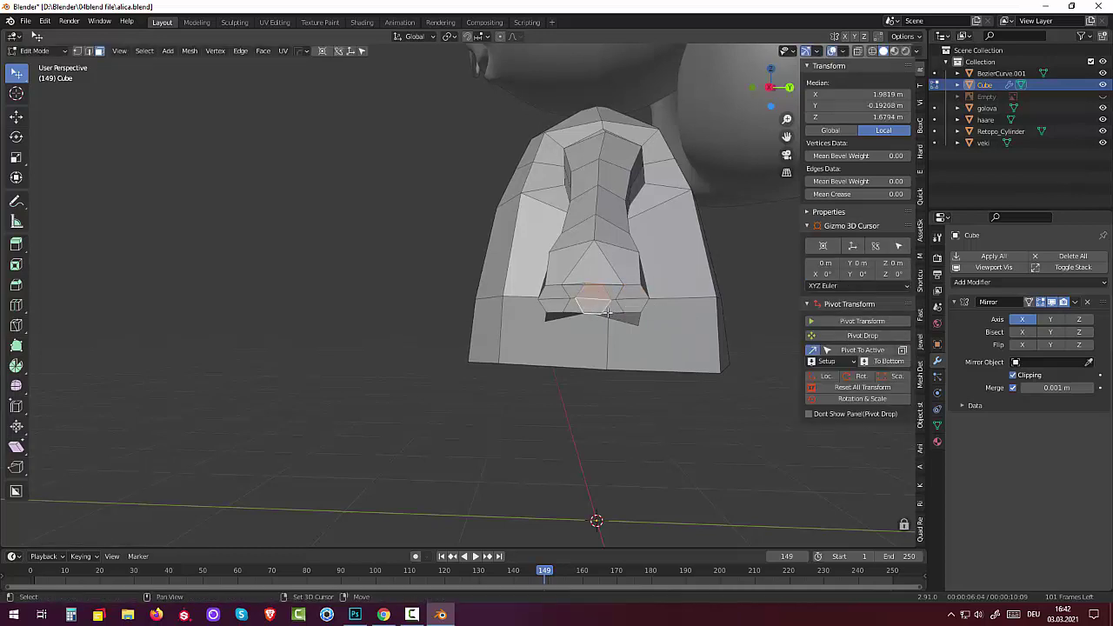
pyautogui.moveTo(607, 311)
pyautogui.mouseDown(button='middle')
pyautogui.moveTo(622, 352)
pyautogui.moveTo(618, 319)
pyautogui.mouseUp(button='middle')
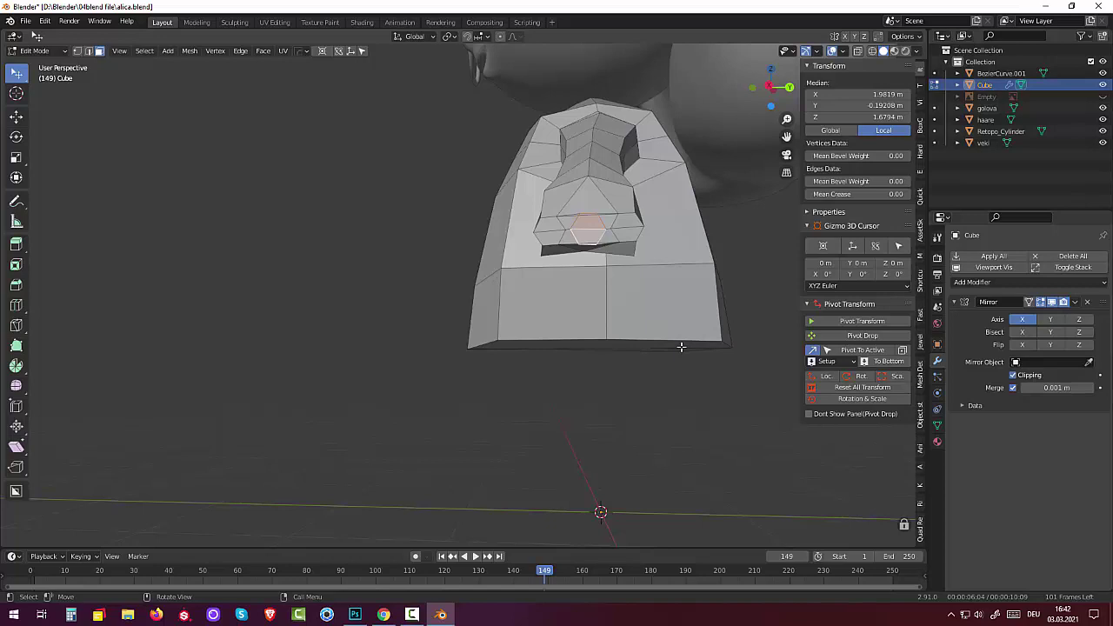
pyautogui.press('r')
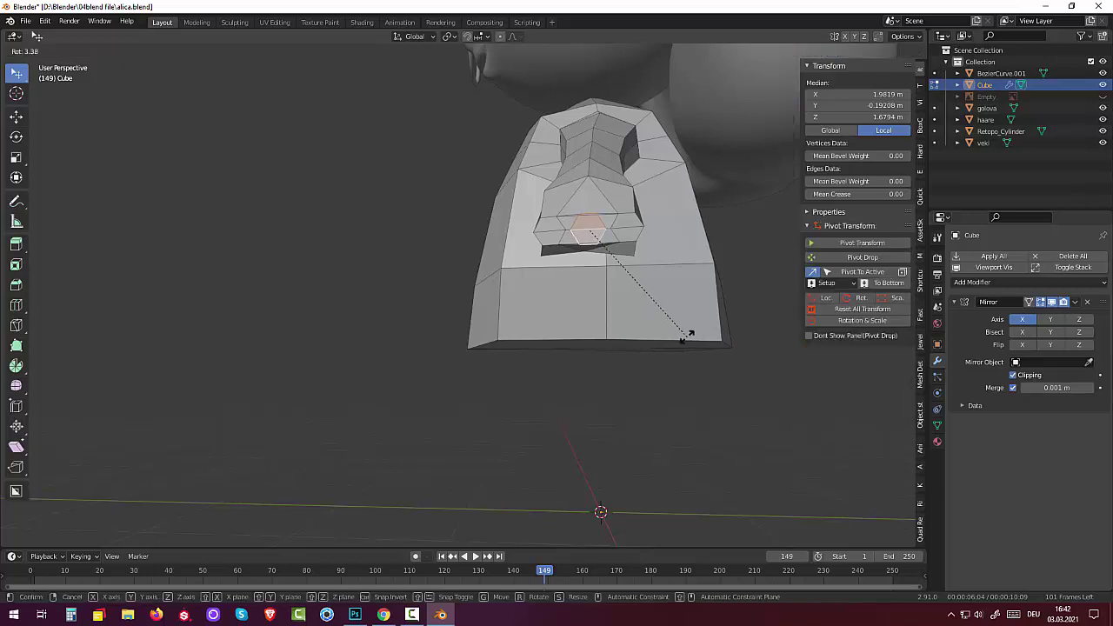
pyautogui.click(720, 337)
pyautogui.press('s')
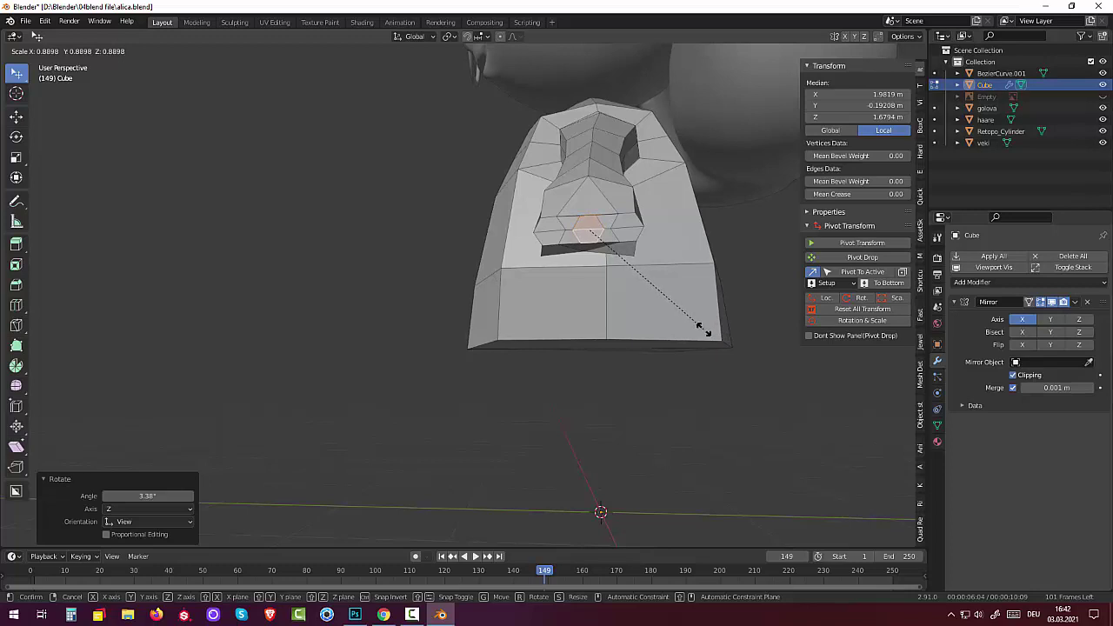
pyautogui.click(702, 330)
pyautogui.moveTo(702, 330); pyautogui.dragTo(683, 294, button='middle')
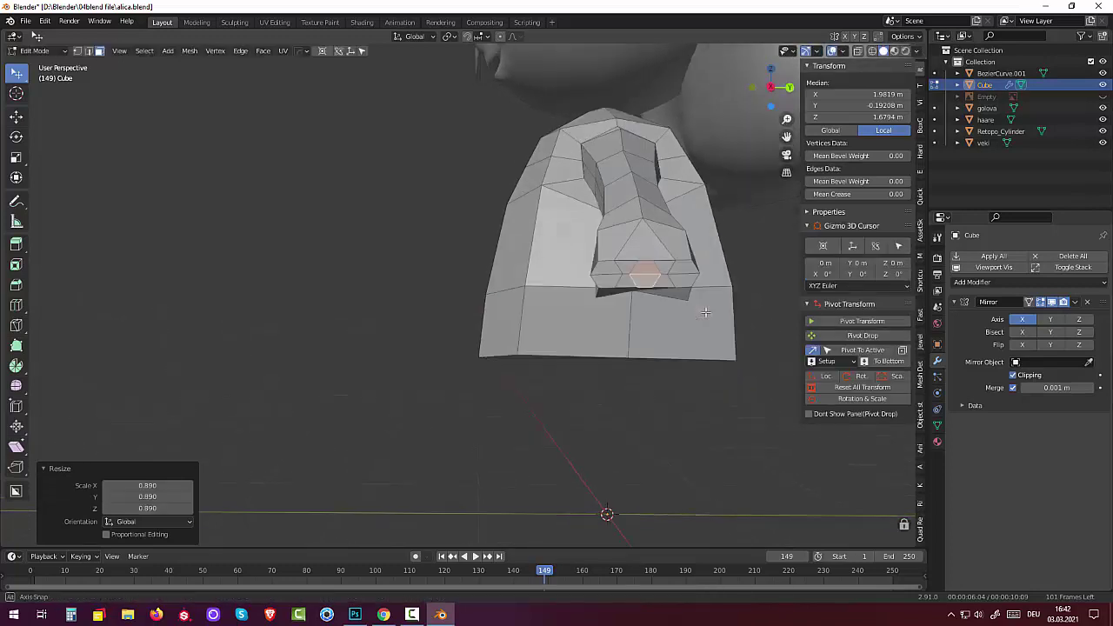
# Select the three faces across the hand's tip for the fingers.
pyautogui.click(681, 282)
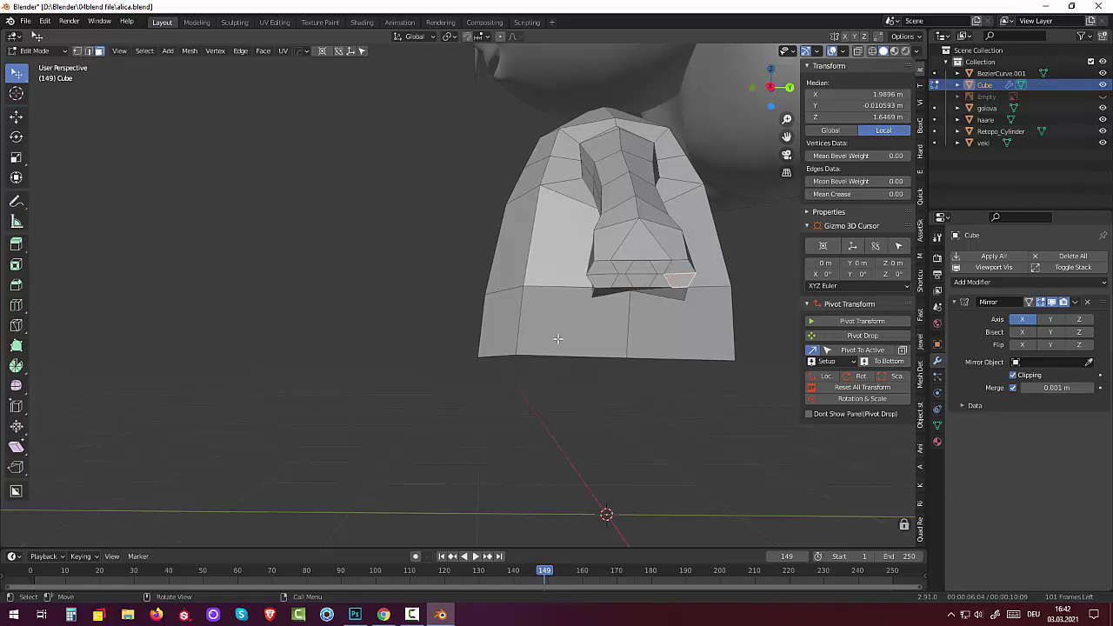
pyautogui.click(601, 271)
pyautogui.keyDown('shift'); pyautogui.click(641, 276); pyautogui.keyUp('shift')
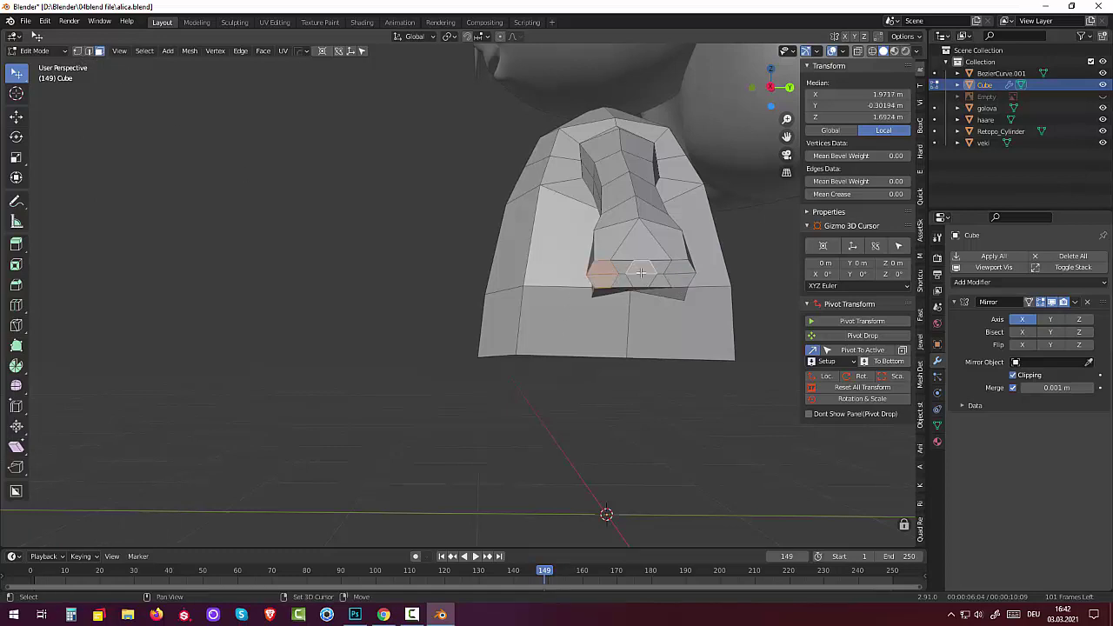
pyautogui.keyDown('shift'); pyautogui.click(678, 273); pyautogui.keyUp('shift')
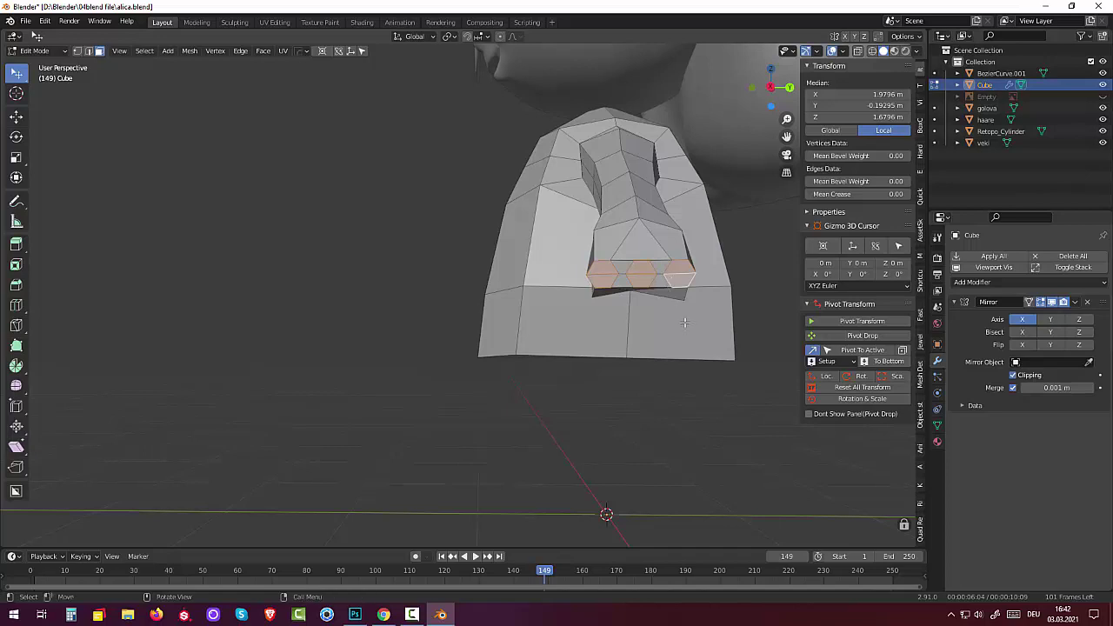
pyautogui.moveTo(679, 273)
pyautogui.mouseDown(button='middle')
pyautogui.moveTo(693, 345)
pyautogui.moveTo(677, 409)
pyautogui.mouseUp(button='middle')
pyautogui.scroll(-2, 693, 345)
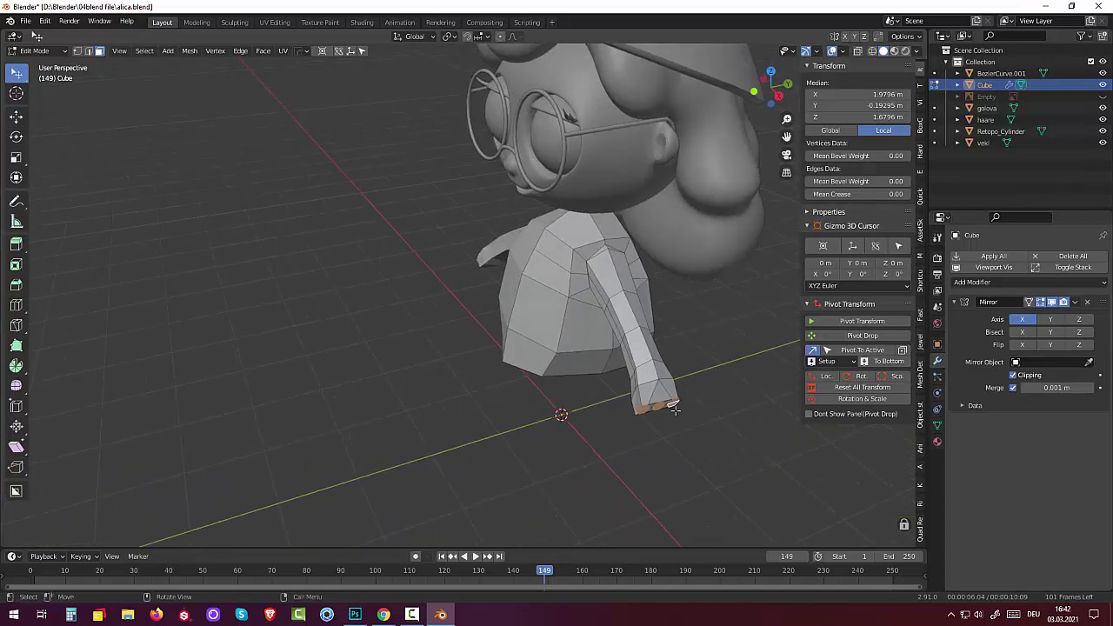
# Extrude the hand-tip faces into finger stubs, lower them 0.174 m in Z, and rotate slightly.
pyautogui.press('e')
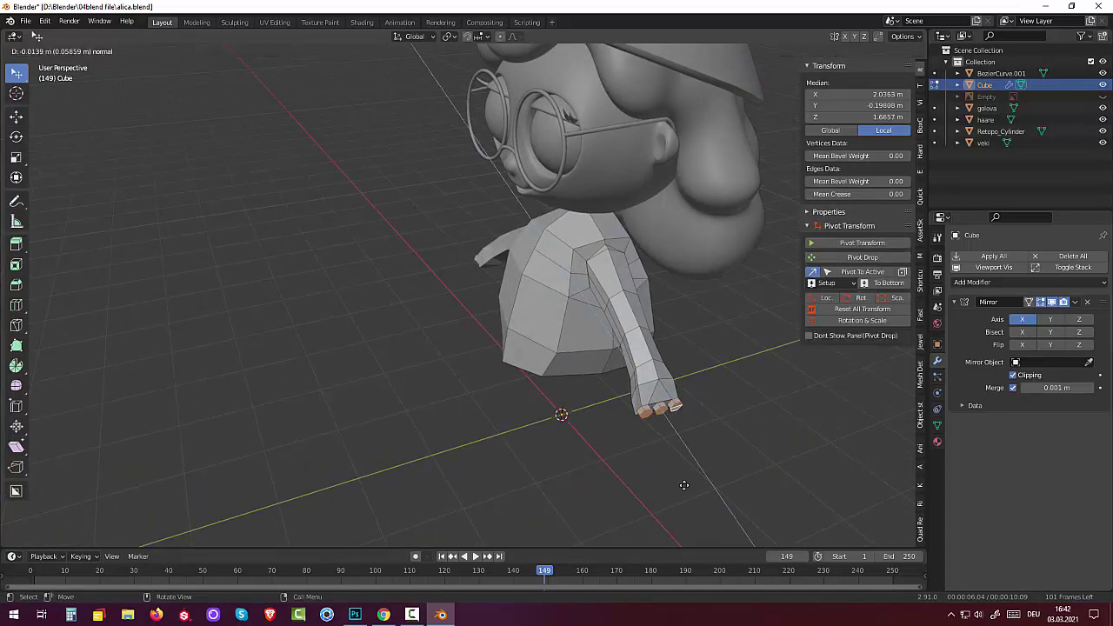
pyautogui.click(680, 497)
pyautogui.moveTo(676, 501)
pyautogui.mouseDown(button='middle')
pyautogui.moveTo(646, 518)
pyautogui.moveTo(611, 430)
pyautogui.moveTo(641, 398)
pyautogui.moveTo(745, 437)
pyautogui.moveTo(738, 458)
pyautogui.mouseUp(button='middle')
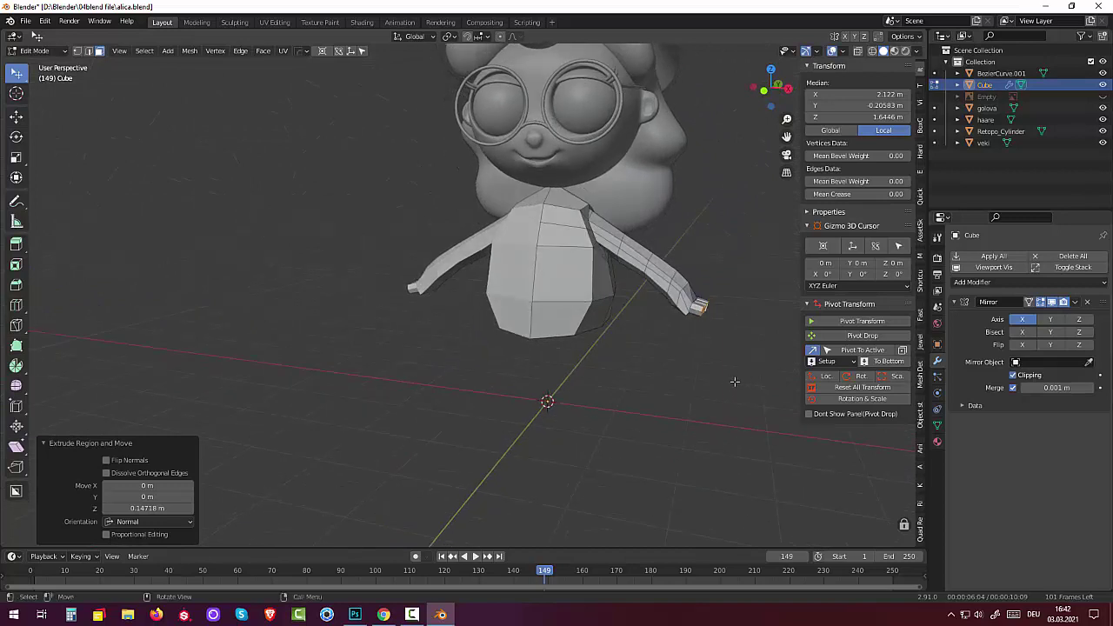
pyautogui.press('g')
pyautogui.press('z')
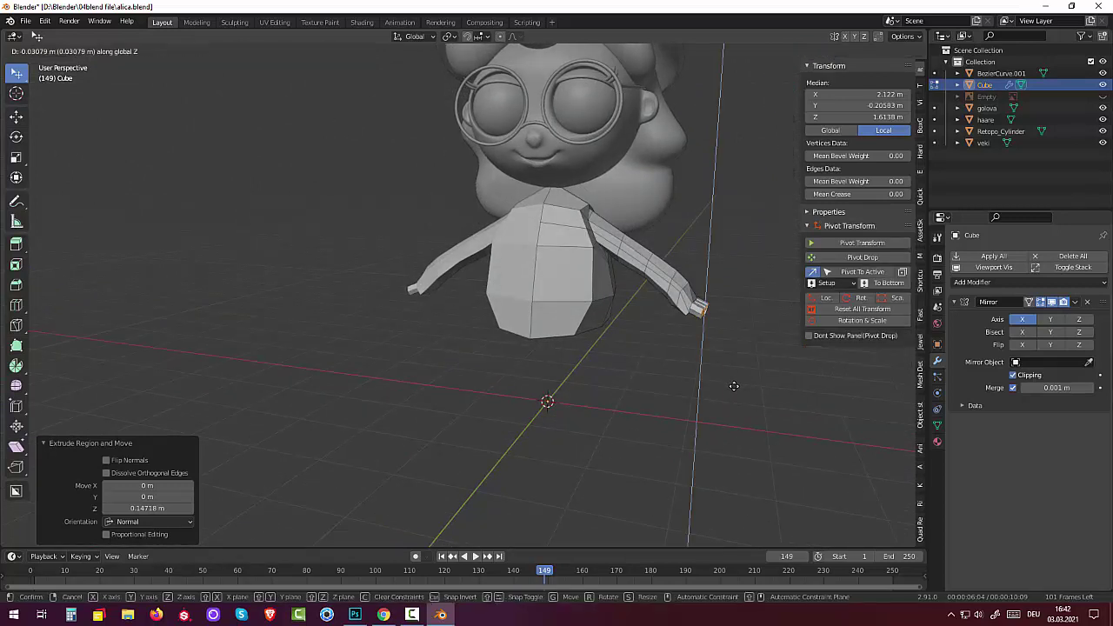
pyautogui.click(714, 395)
pyautogui.moveTo(714, 395)
pyautogui.mouseDown(button='middle')
pyautogui.moveTo(731, 366)
pyautogui.moveTo(720, 372)
pyautogui.mouseUp(button='middle')
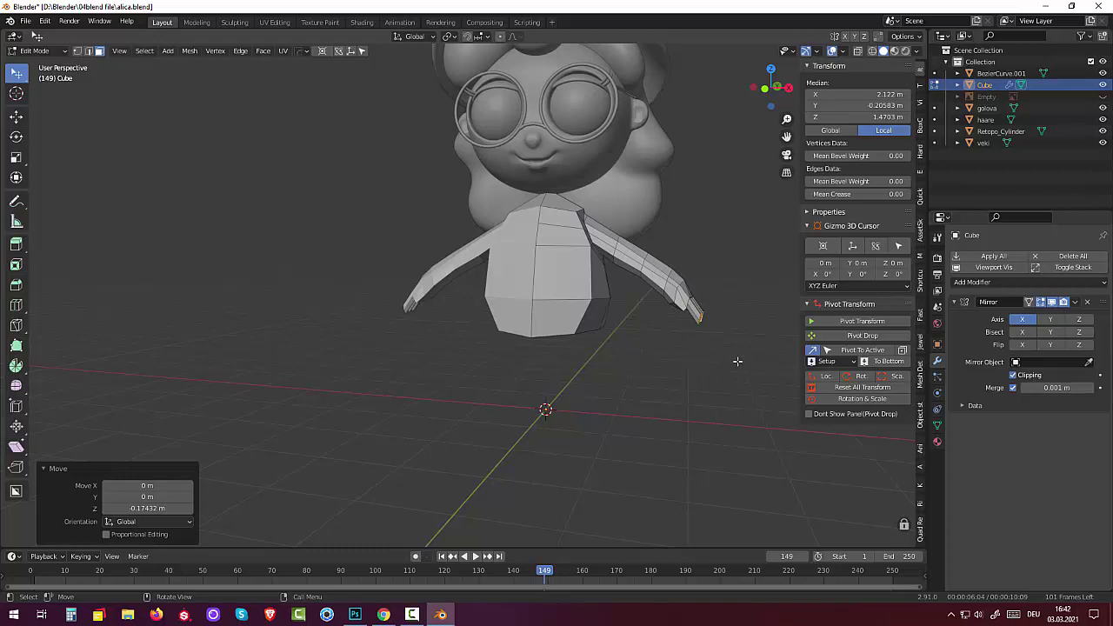
pyautogui.press('r')
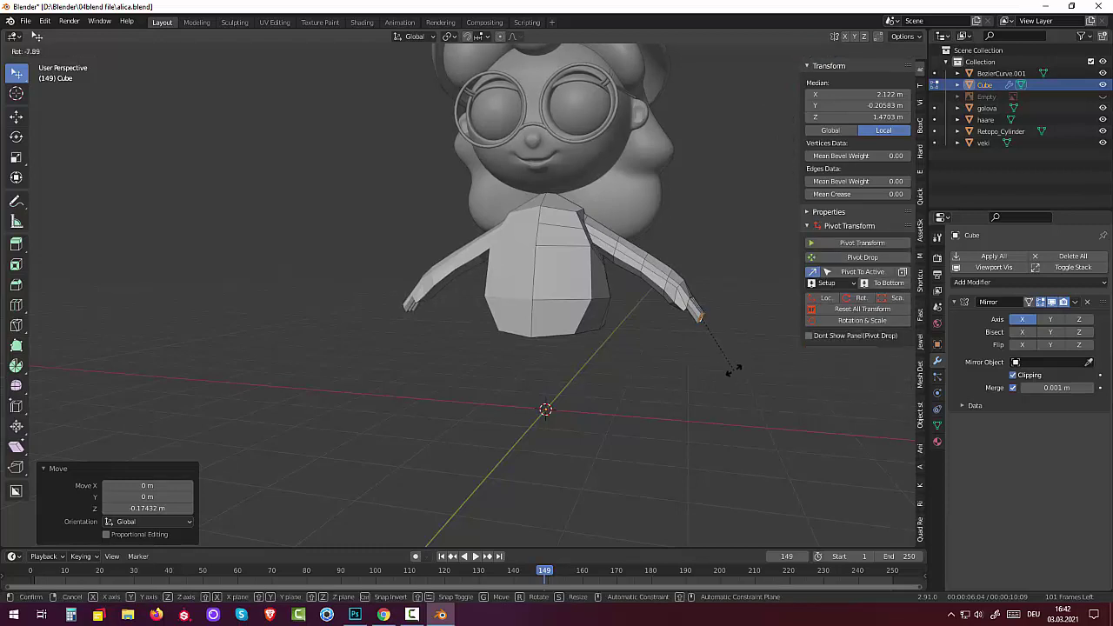
pyautogui.click(733, 371)
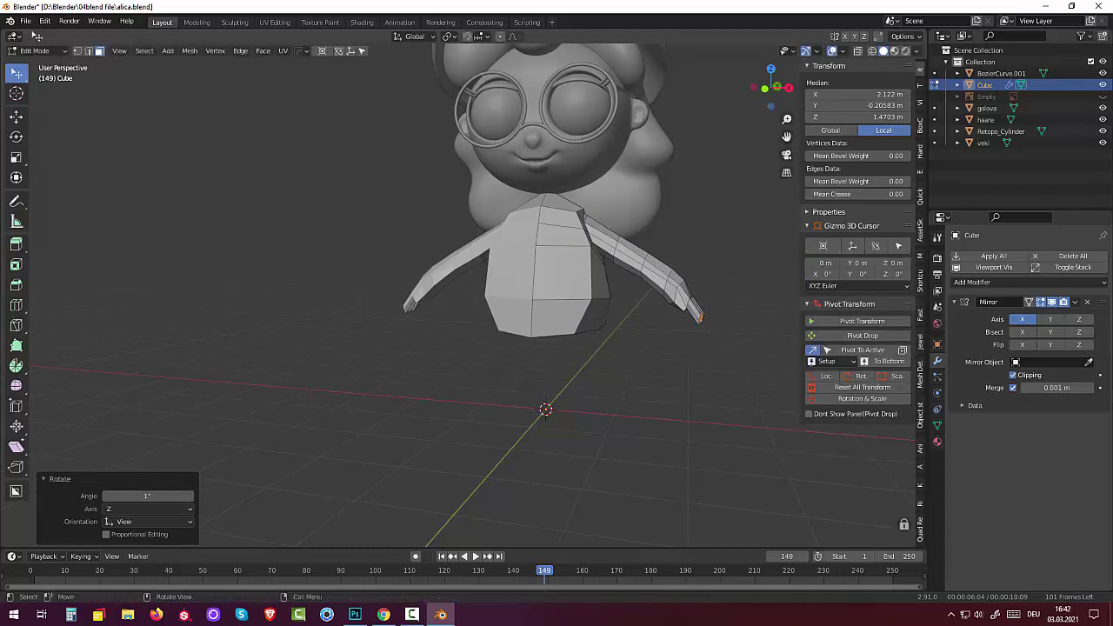
pyautogui.press('KP_1')
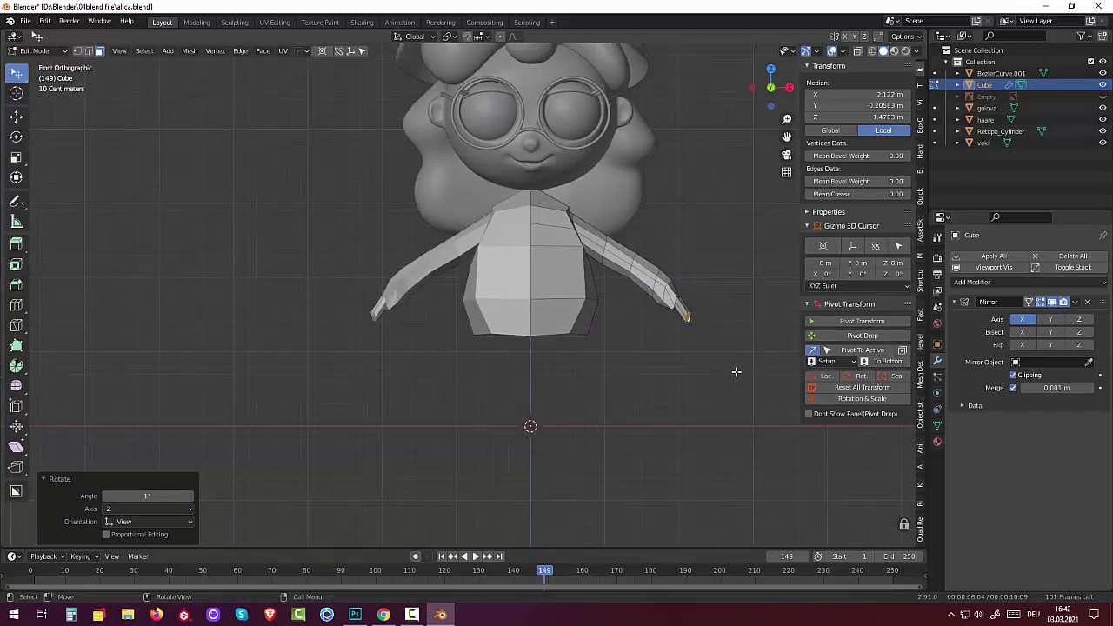
# Undo the tip rotation, extrude again, lower 0.1171 m and tilt the tips -43.4°.
pyautogui.hotkey('ctrl', 'z')
pyautogui.hotkey('ctrl', 'z')
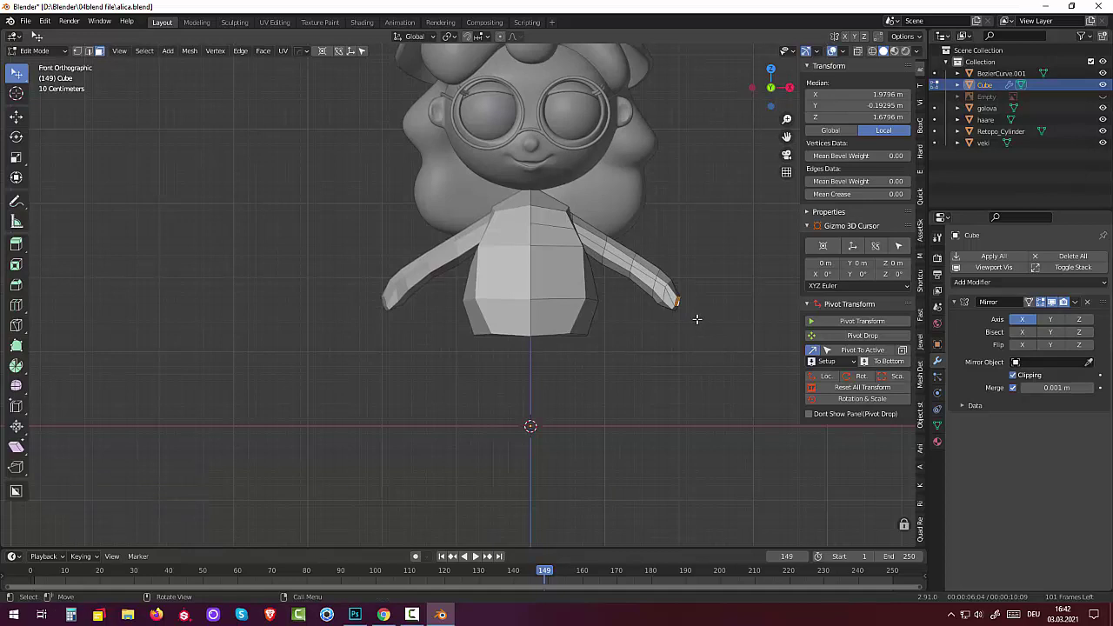
pyautogui.press('e')
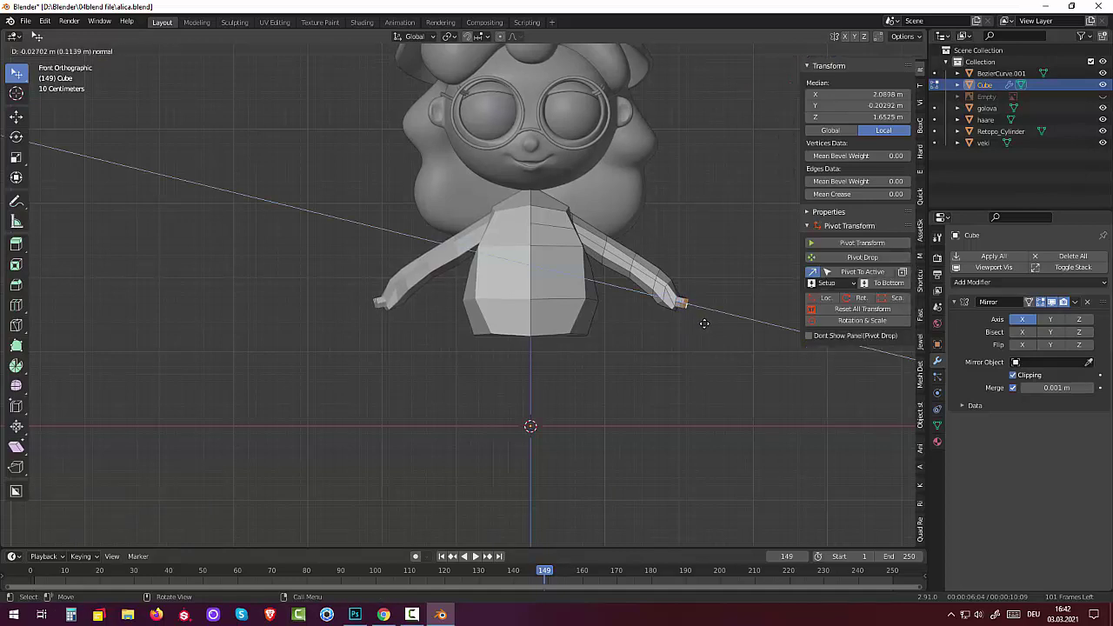
pyautogui.click(704, 323)
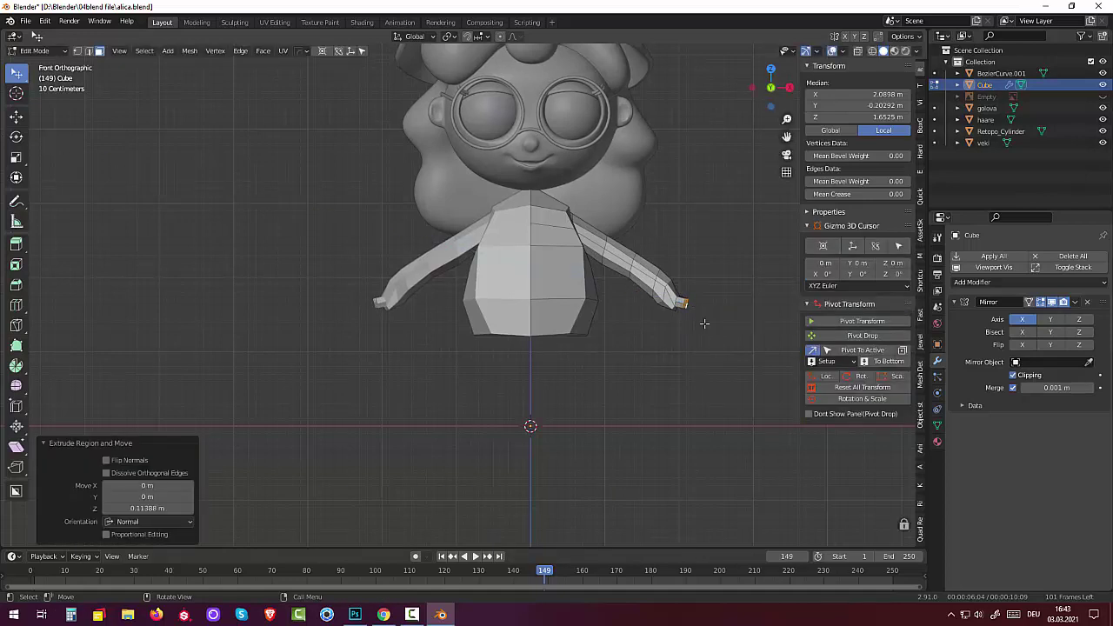
pyautogui.press('g')
pyautogui.press('z')
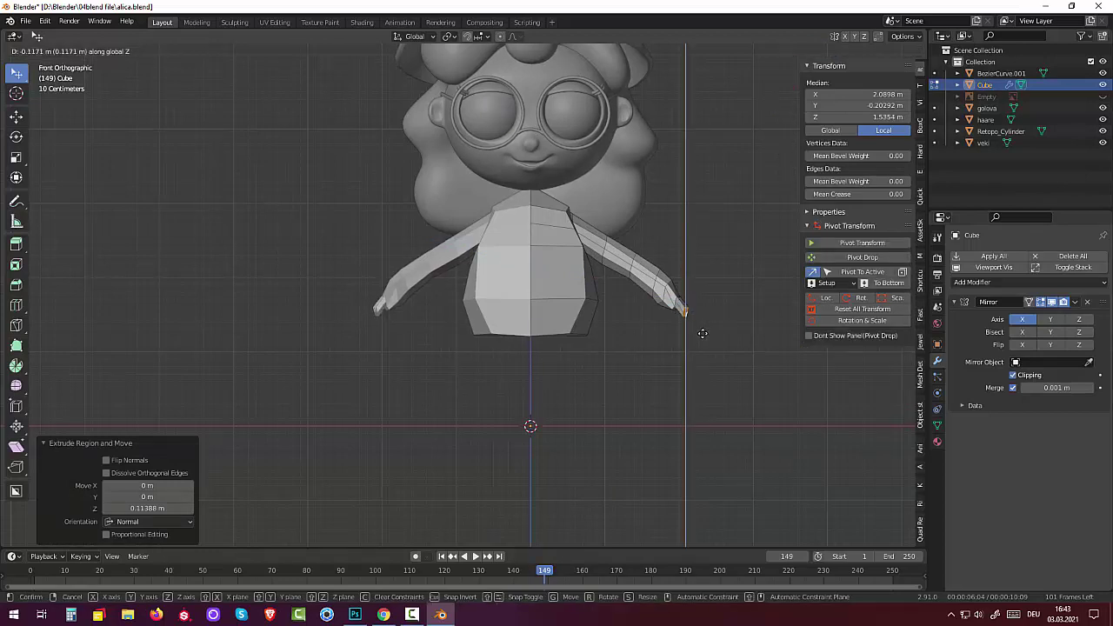
pyautogui.click(703, 333)
pyautogui.press('r')
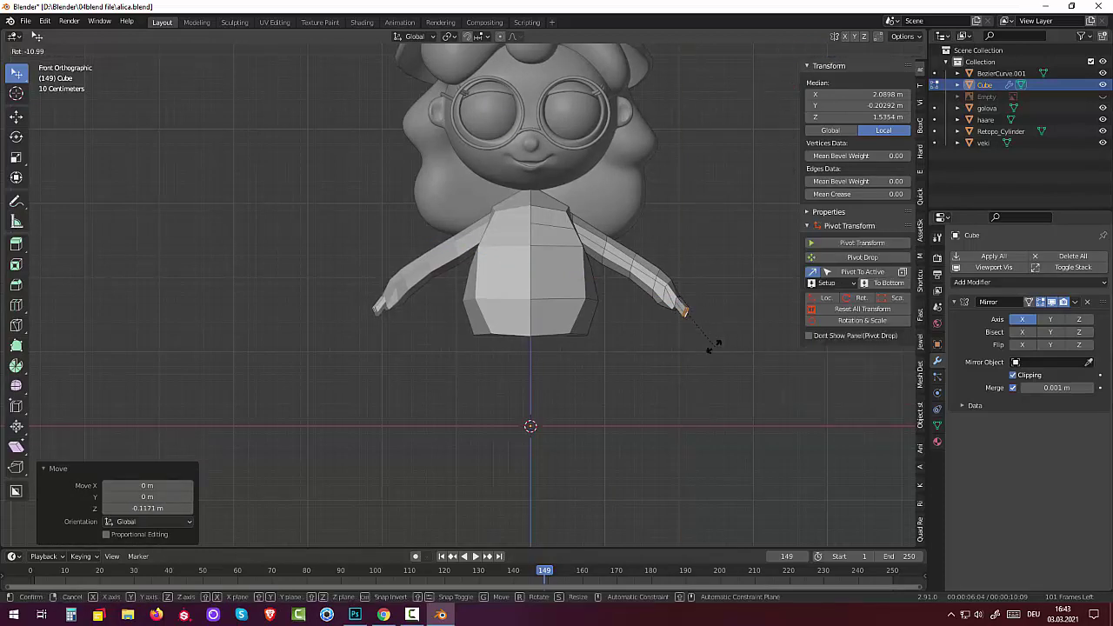
pyautogui.click(692, 333)
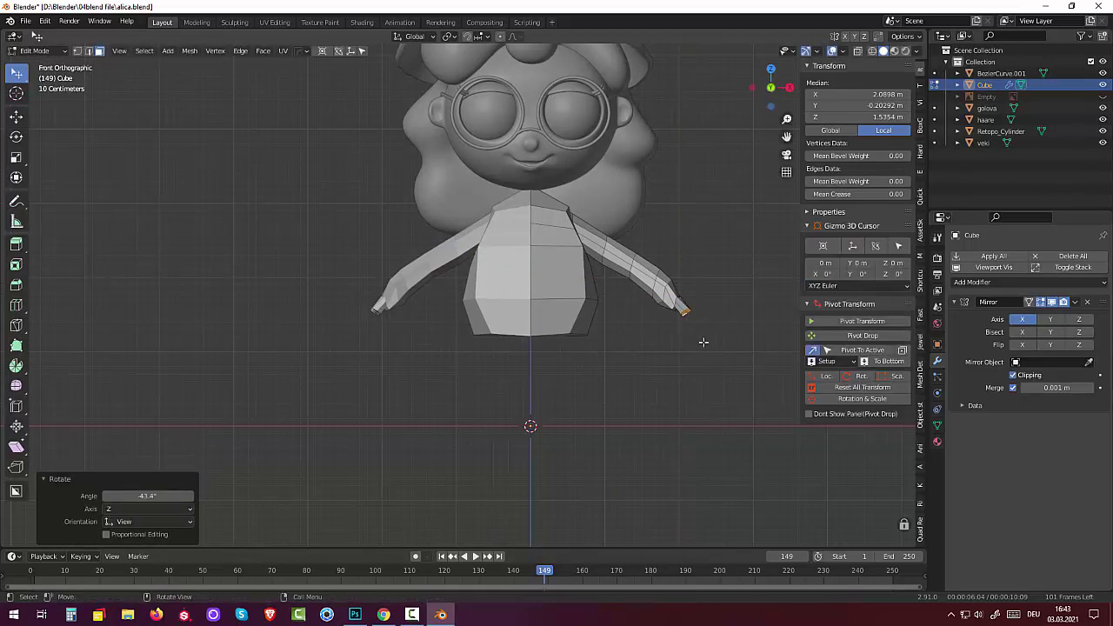
# Extrude the finger tips about 0.164 m along their normal.
pyautogui.press('e')
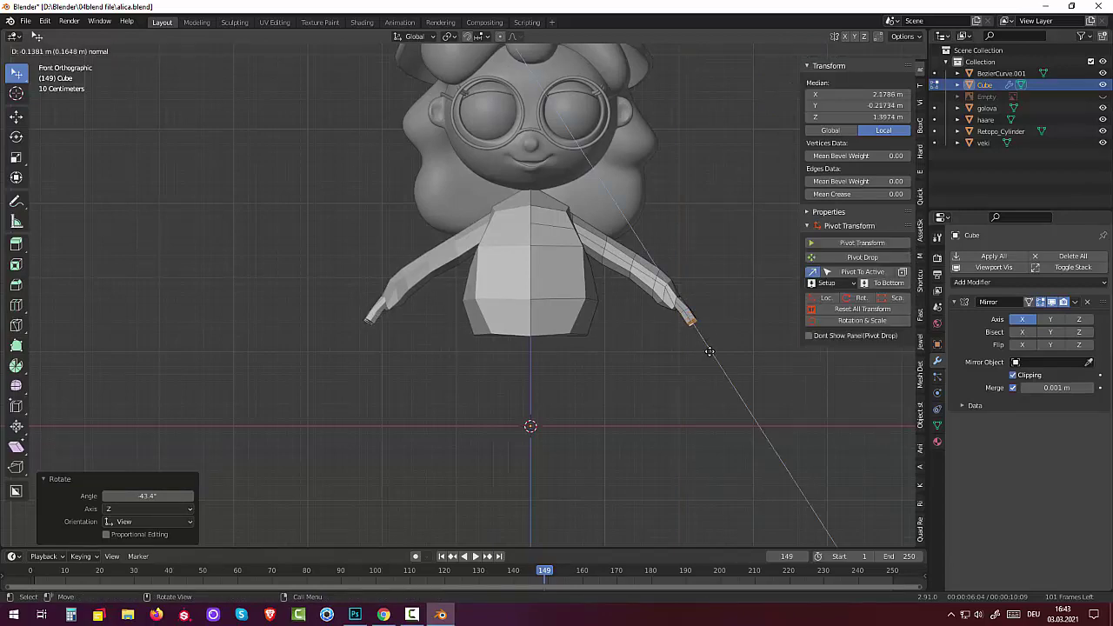
pyautogui.click(706, 349)
pyautogui.moveTo(706, 350)
pyautogui.mouseDown(button='middle')
pyautogui.moveTo(574, 390)
pyautogui.moveTo(652, 390)
pyautogui.moveTo(683, 348)
pyautogui.mouseUp(button='middle')
pyautogui.scroll(2, 683, 345)
pyautogui.scroll(1, 683, 343)
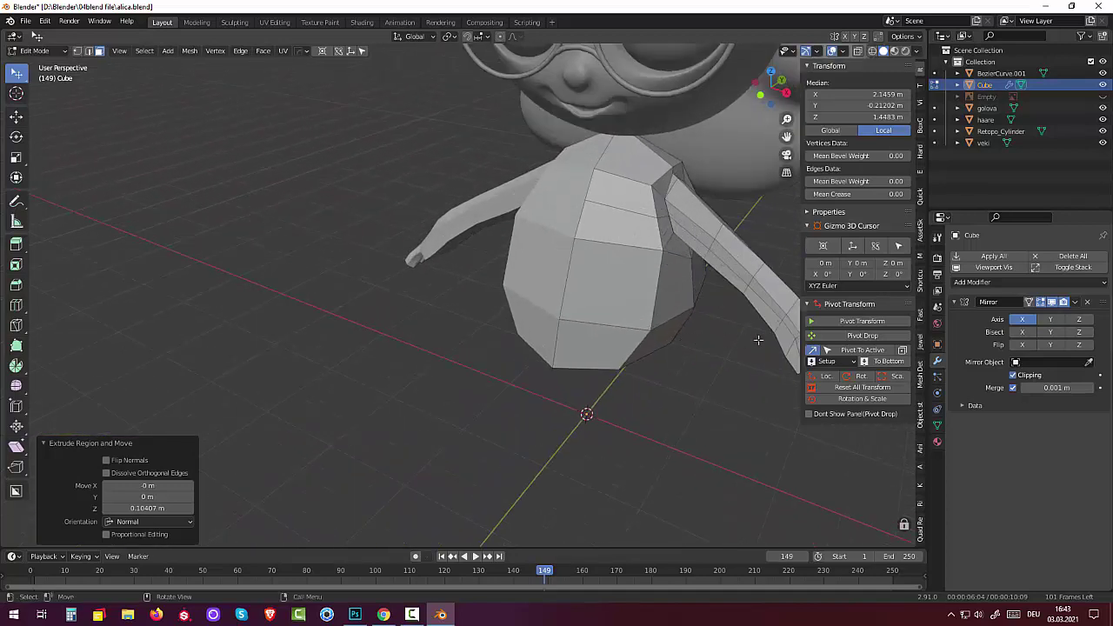
pyautogui.moveTo(758, 340); pyautogui.dragTo(750, 344, button='middle')
# Bevel the tip face of one finger with a single-segment bevel.
pyautogui.click(730, 351)
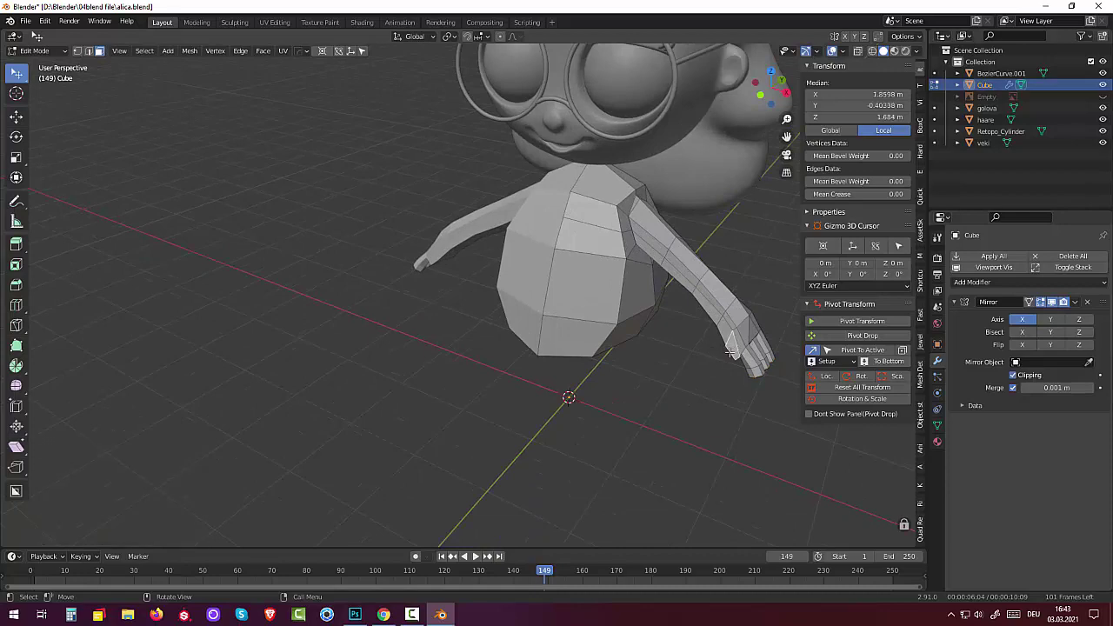
pyautogui.moveTo(726, 359)
pyautogui.mouseDown(button='middle')
pyautogui.moveTo(685, 349)
pyautogui.moveTo(727, 354)
pyautogui.mouseUp(button='middle')
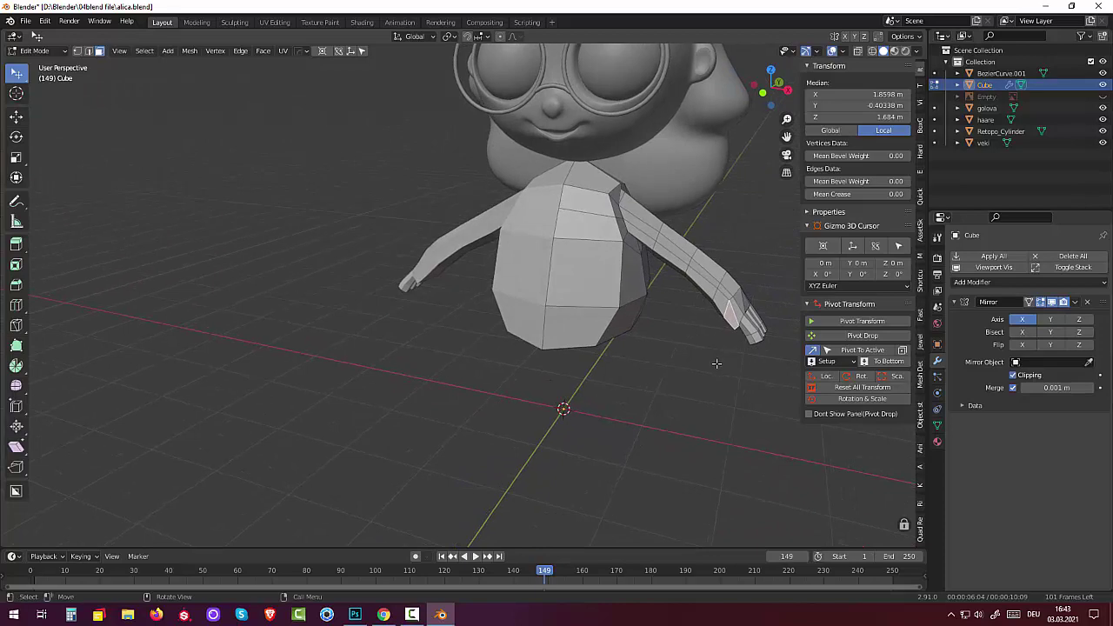
pyautogui.moveTo(716, 370)
pyautogui.mouseDown(button='middle')
pyautogui.moveTo(663, 356)
pyautogui.moveTo(619, 327)
pyautogui.moveTo(619, 311)
pyautogui.mouseUp(button='middle')
pyautogui.click(622, 255)
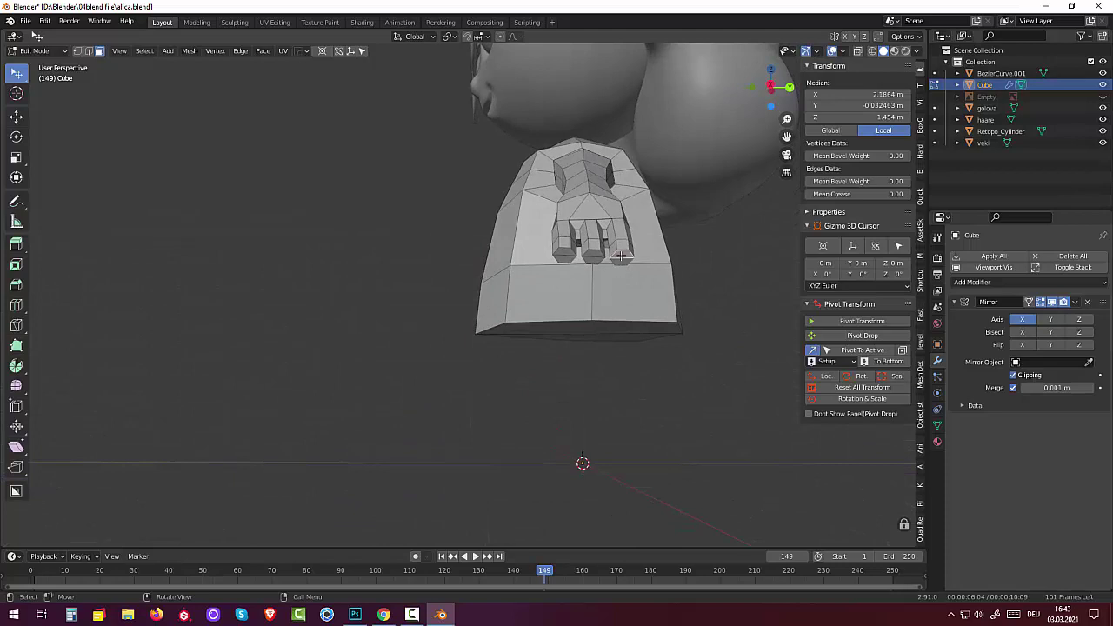
pyautogui.keyDown('shift'); pyautogui.click(621, 258); pyautogui.keyUp('shift')
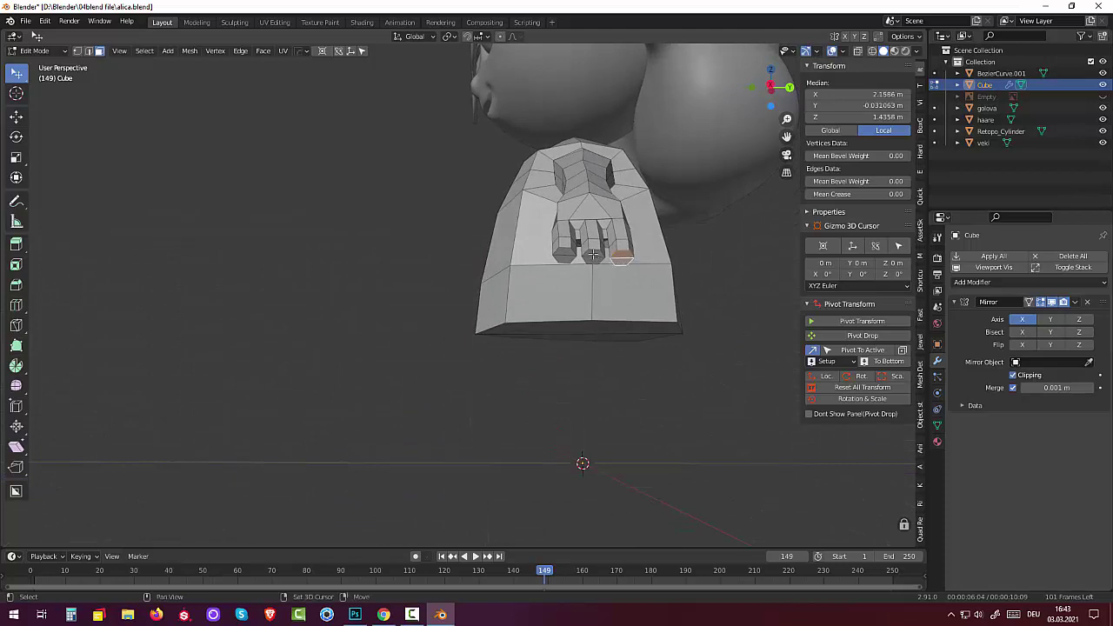
pyautogui.keyDown('shift'); pyautogui.click(592, 256); pyautogui.keyUp('shift')
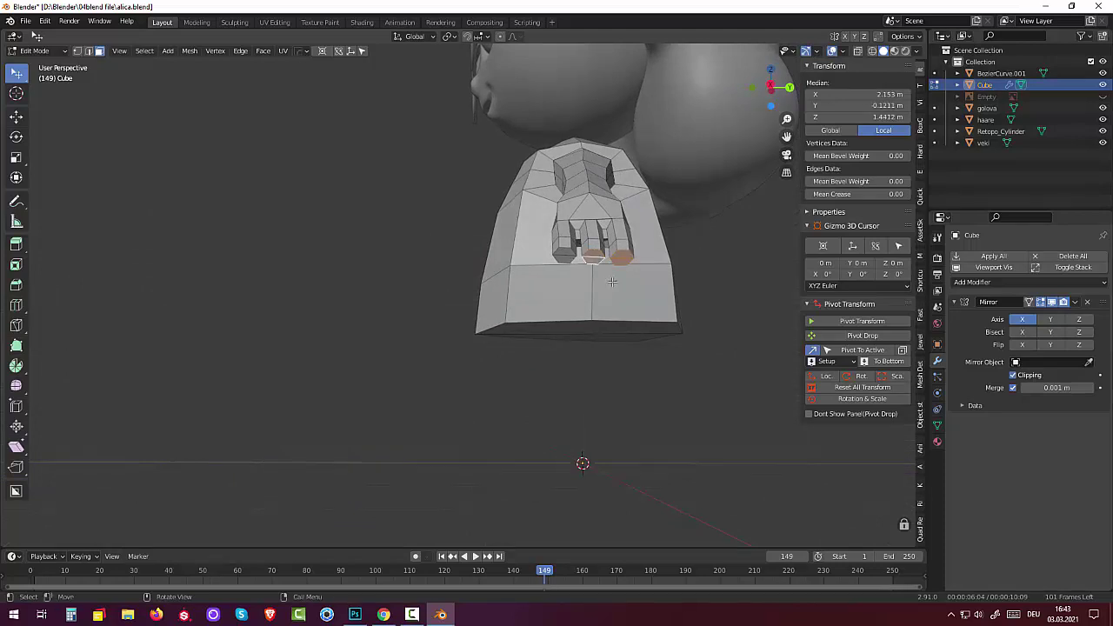
pyautogui.click(613, 278)
pyautogui.click(624, 259)
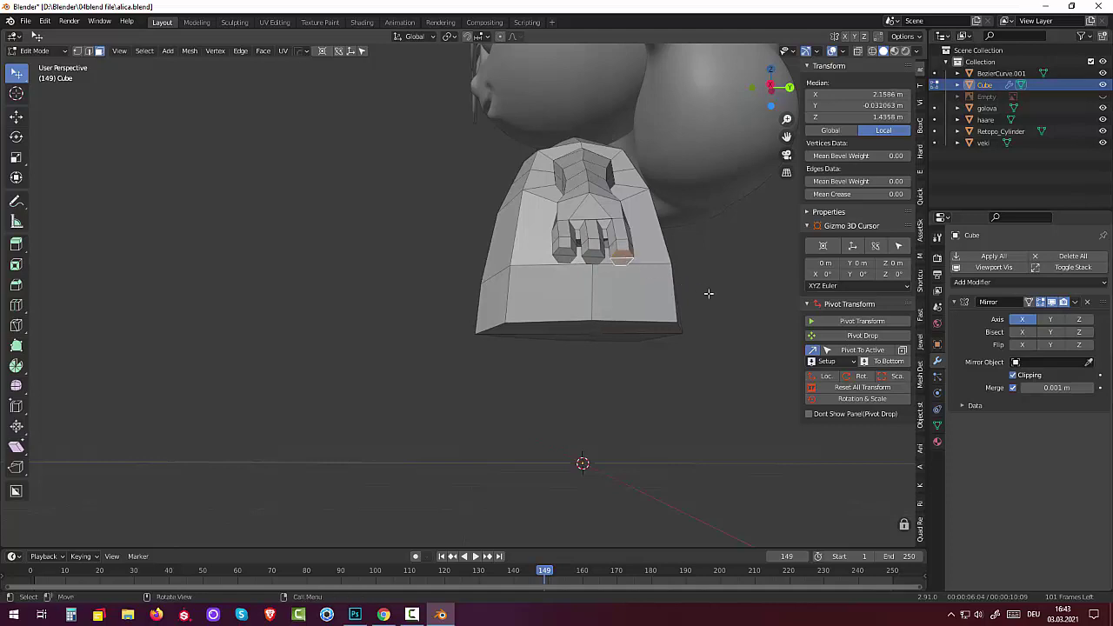
pyautogui.hotkey('ctrl', 'b')
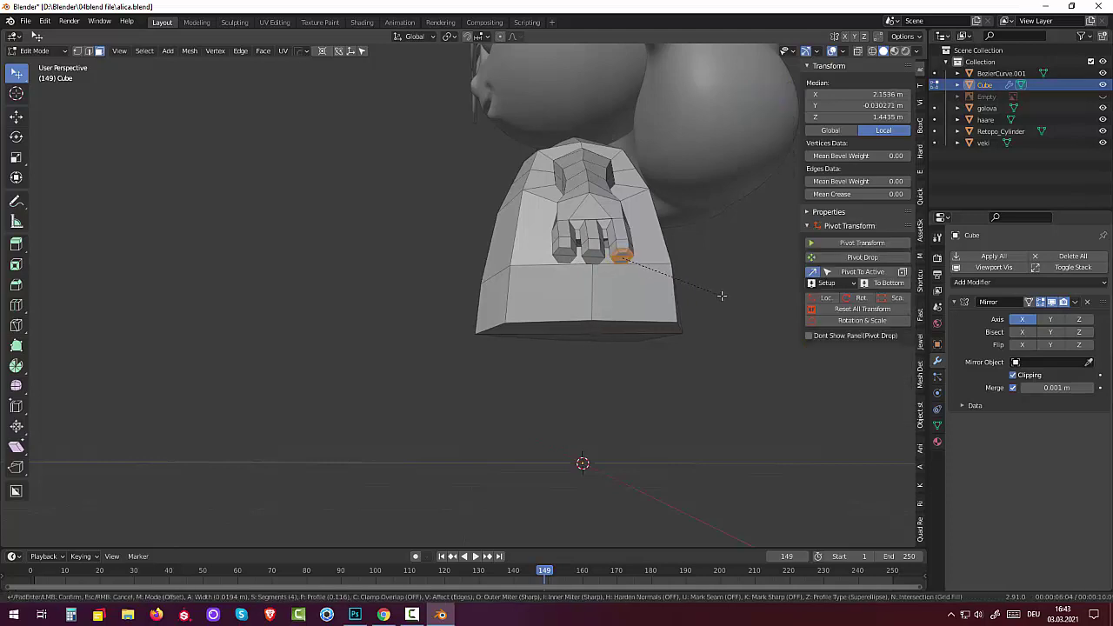
pyautogui.scroll(-2, 724, 297)
pyautogui.scroll(-1, 720, 300)
pyautogui.click(718, 305)
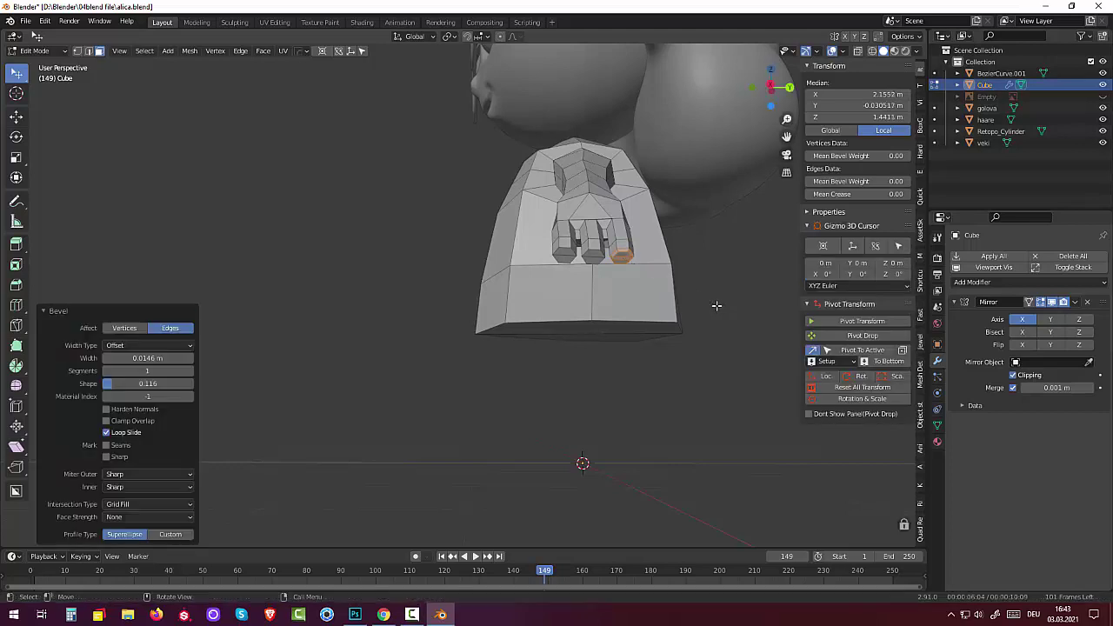
# Bevel the bottom edge of that fingertip.
pyautogui.click(594, 253)
pyautogui.keyDown('shift'); pyautogui.click(595, 269); pyautogui.keyUp('shift')
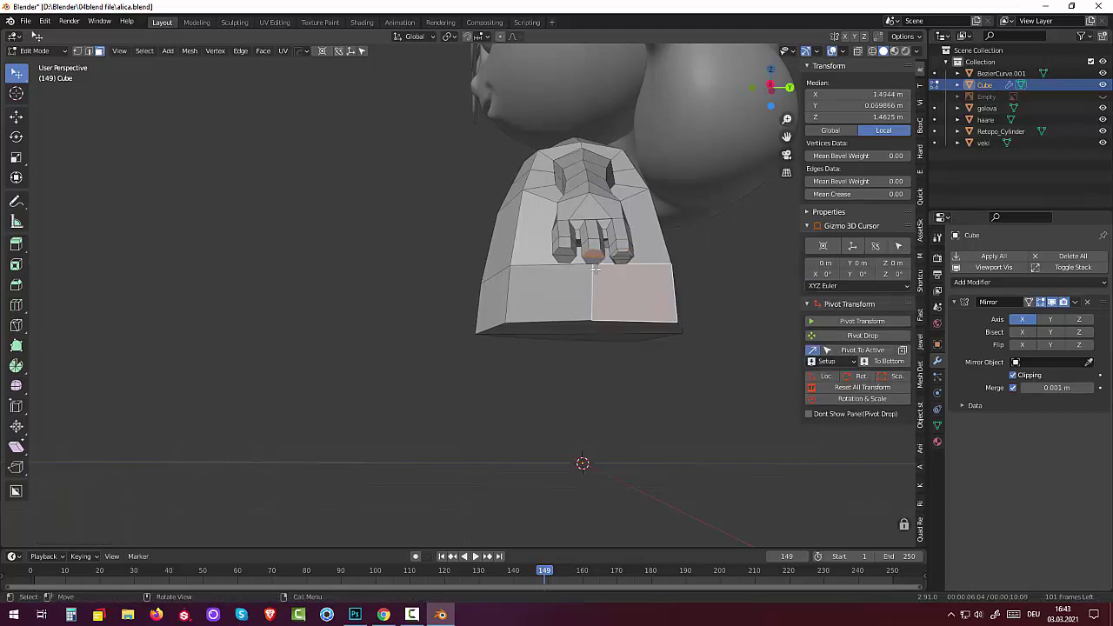
pyautogui.click(593, 259)
pyautogui.scroll(3, 598, 263)
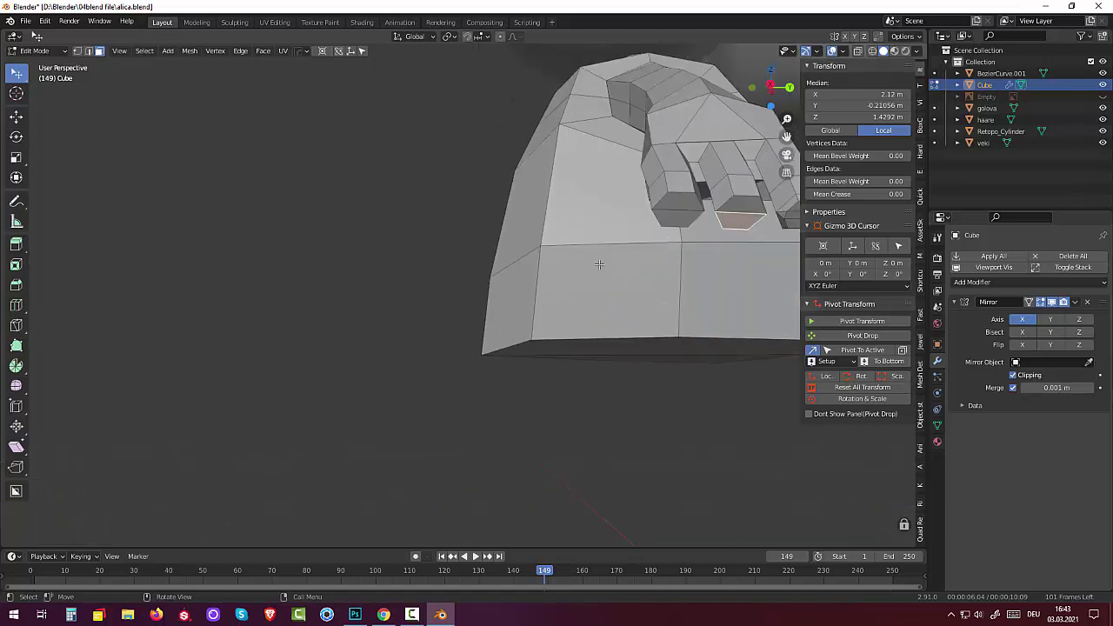
pyautogui.moveTo(604, 256)
pyautogui.mouseDown(button='middle')
pyautogui.moveTo(580, 266)
pyautogui.moveTo(670, 245)
pyautogui.mouseUp(button='middle')
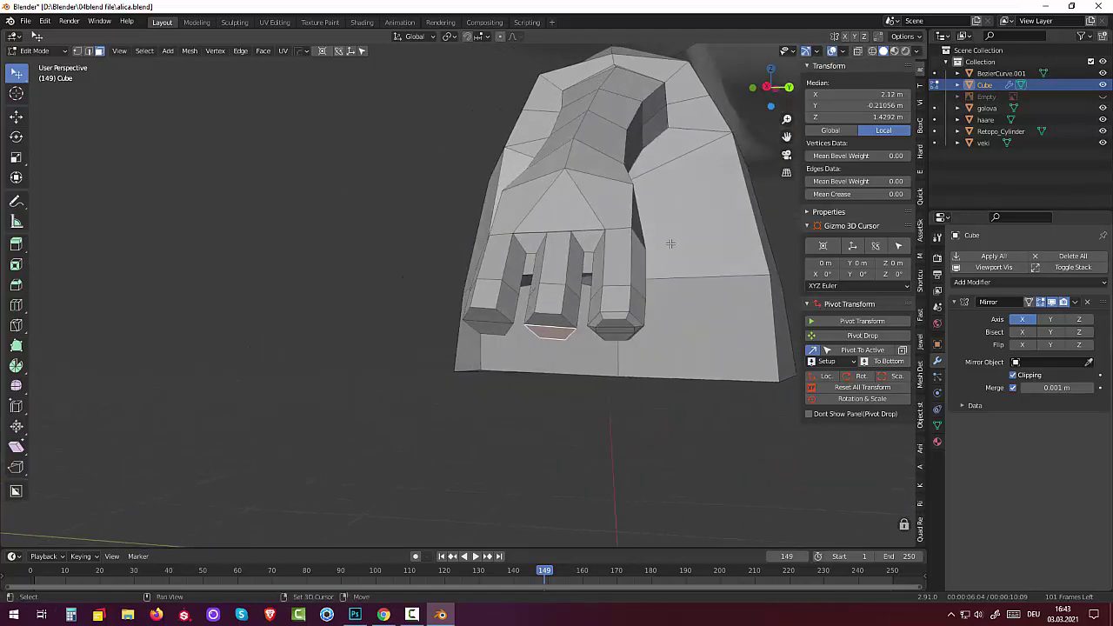
pyautogui.click(563, 325)
pyautogui.hotkey('ctrl', 'b')
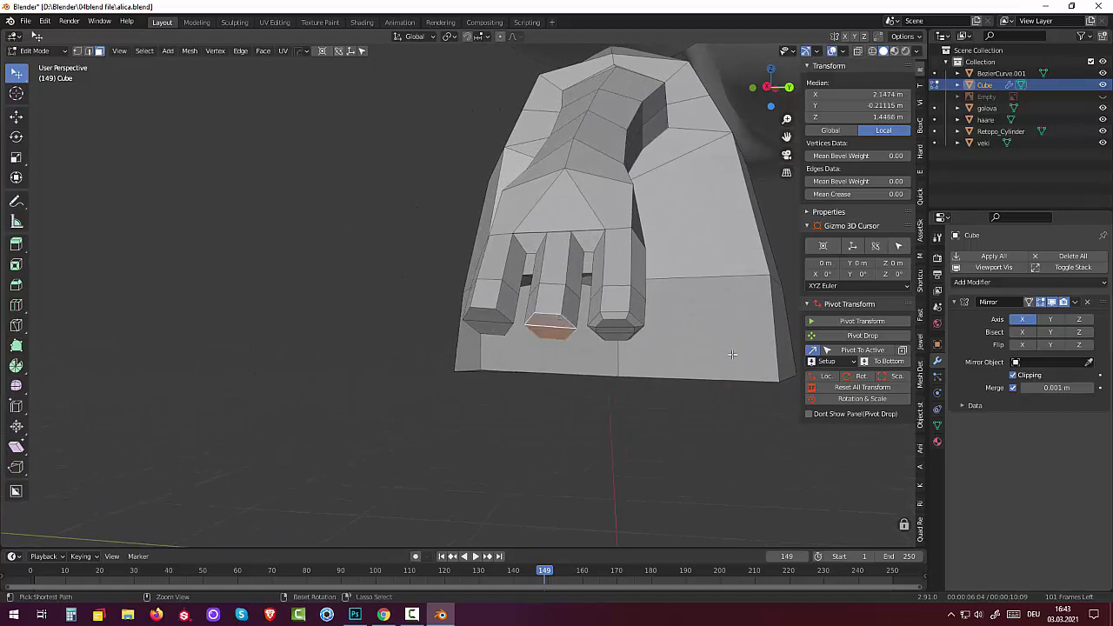
pyautogui.click(687, 376)
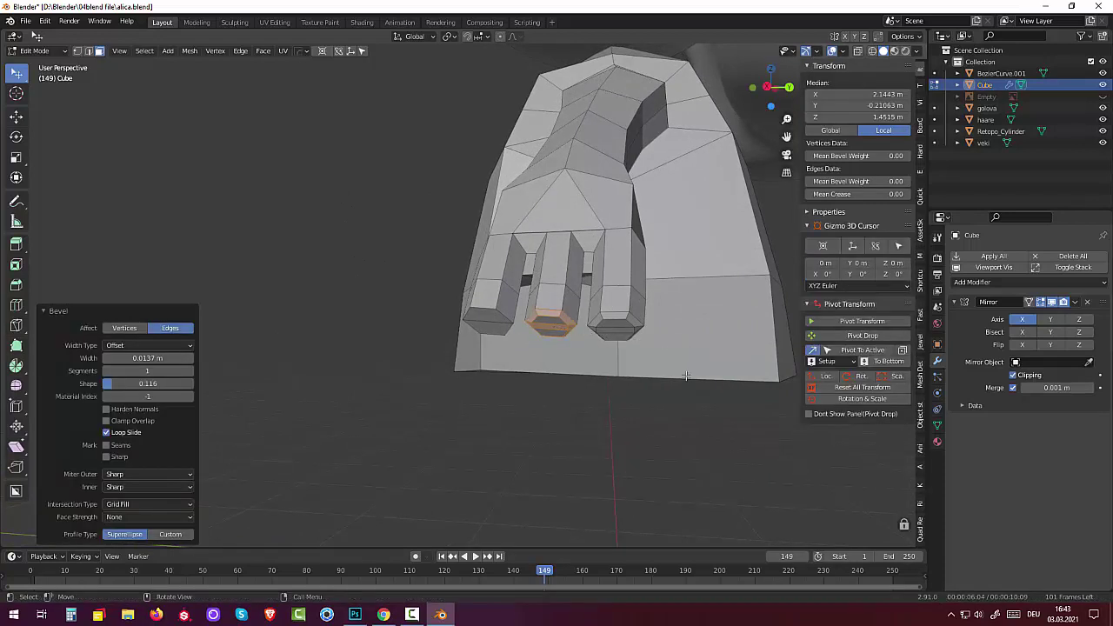
# Undo back to the earlier finger face selection.
pyautogui.click(654, 393)
pyautogui.moveTo(653, 393); pyautogui.dragTo(649, 380, button='middle')
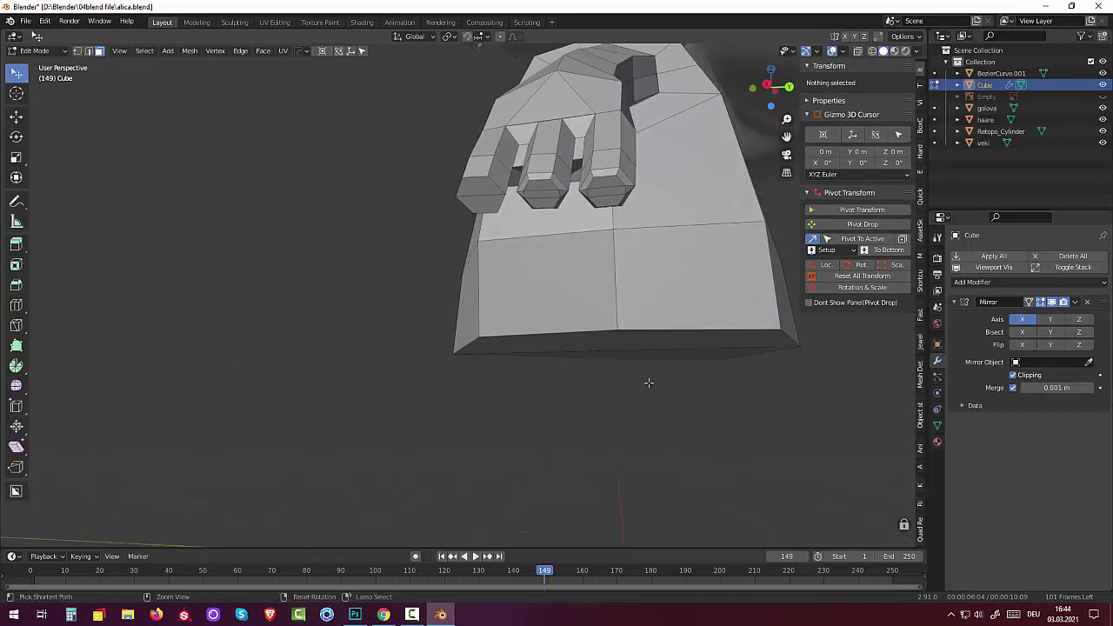
pyautogui.hotkey('ctrl', 'z')
pyautogui.hotkey('ctrl', 'z')
pyautogui.hotkey('ctrl', 'z')
pyautogui.hotkey('ctrl', 'z')
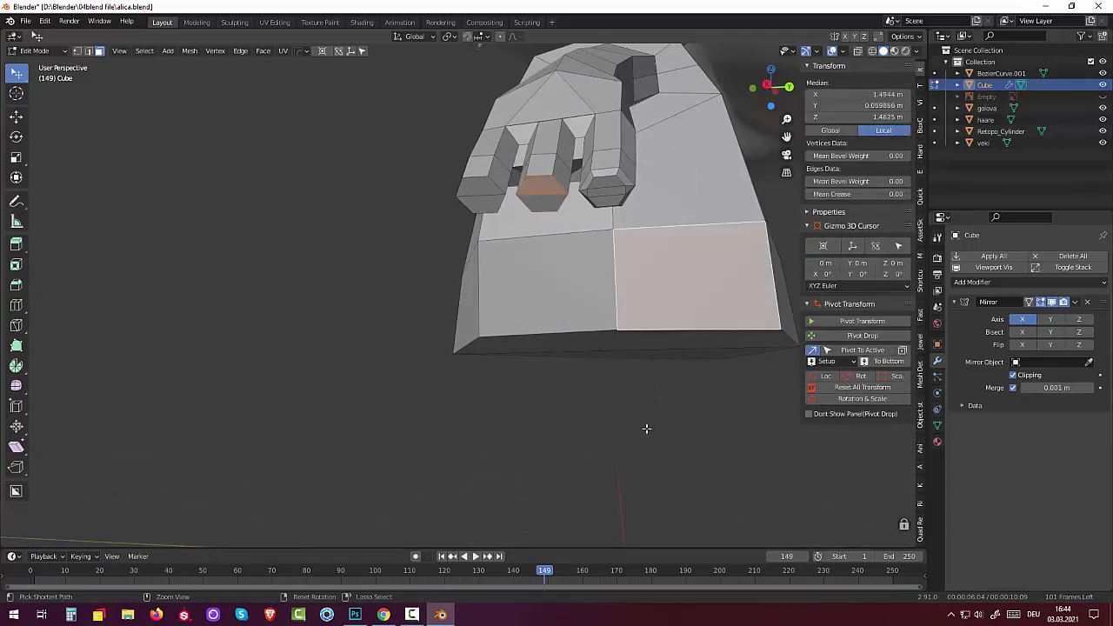
pyautogui.hotkey('ctrl', 'z')
pyautogui.hotkey('ctrl', 'z')
pyautogui.hotkey('ctrl', 'z')
pyautogui.hotkey('ctrl', 'z')
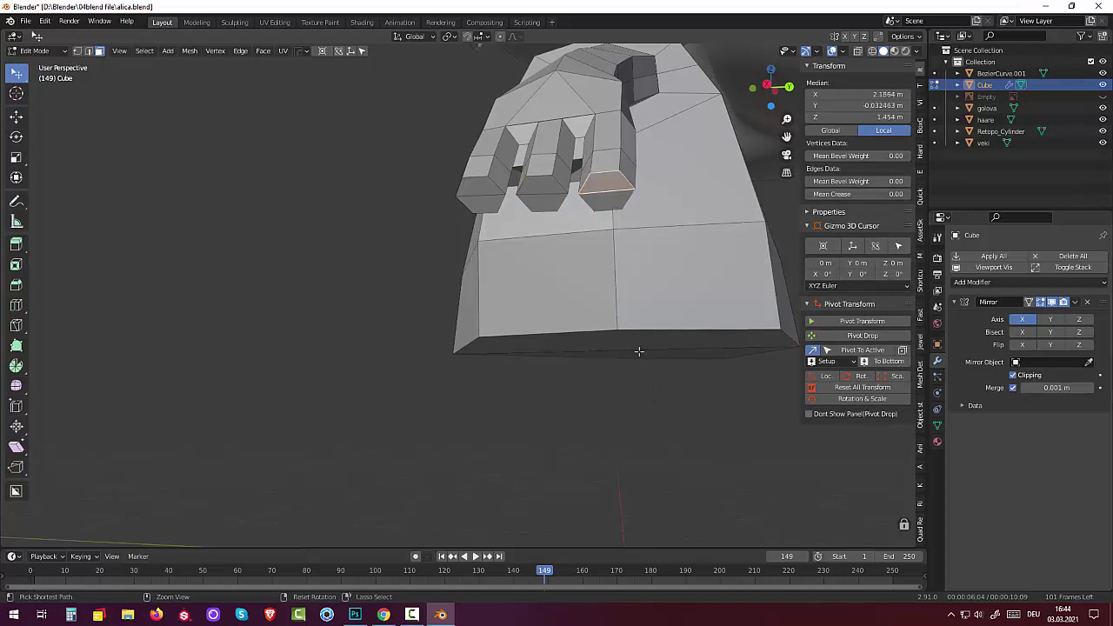
pyautogui.hotkey('ctrl', 'z')
pyautogui.hotkey('ctrl', 'z')
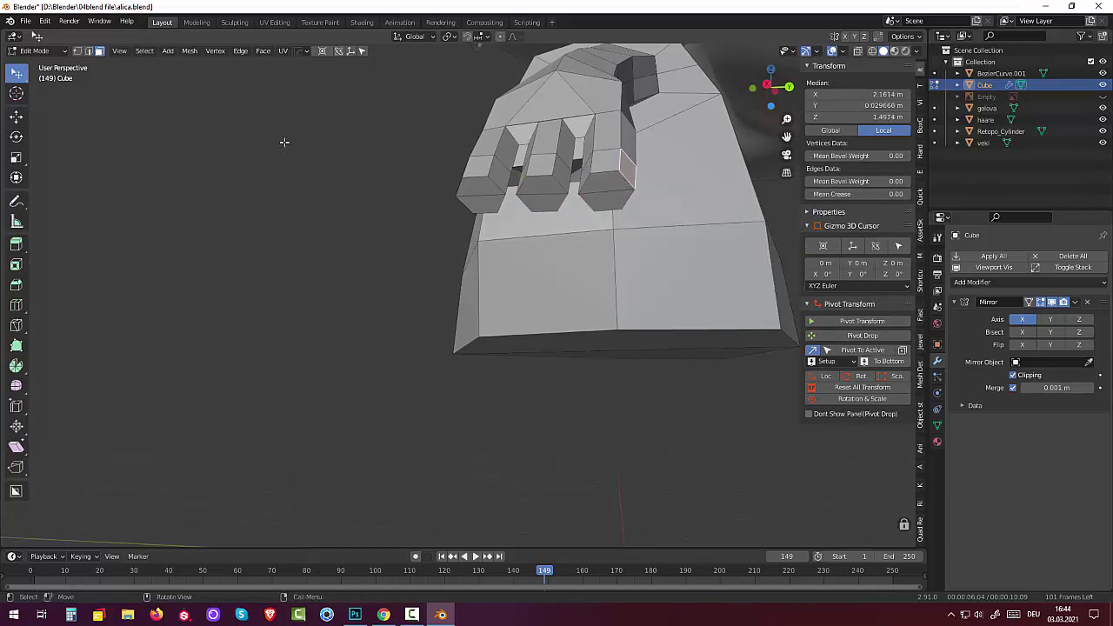
# In edge select mode, select the edge loops around the outer finger's tip.
pyautogui.click(89, 51)
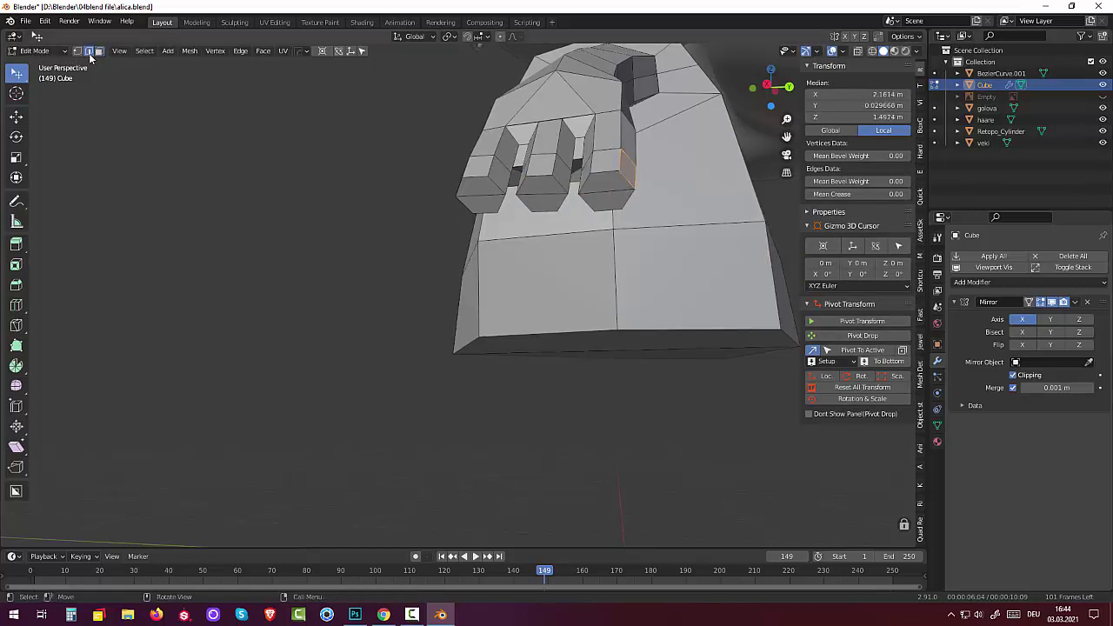
pyautogui.click(497, 186)
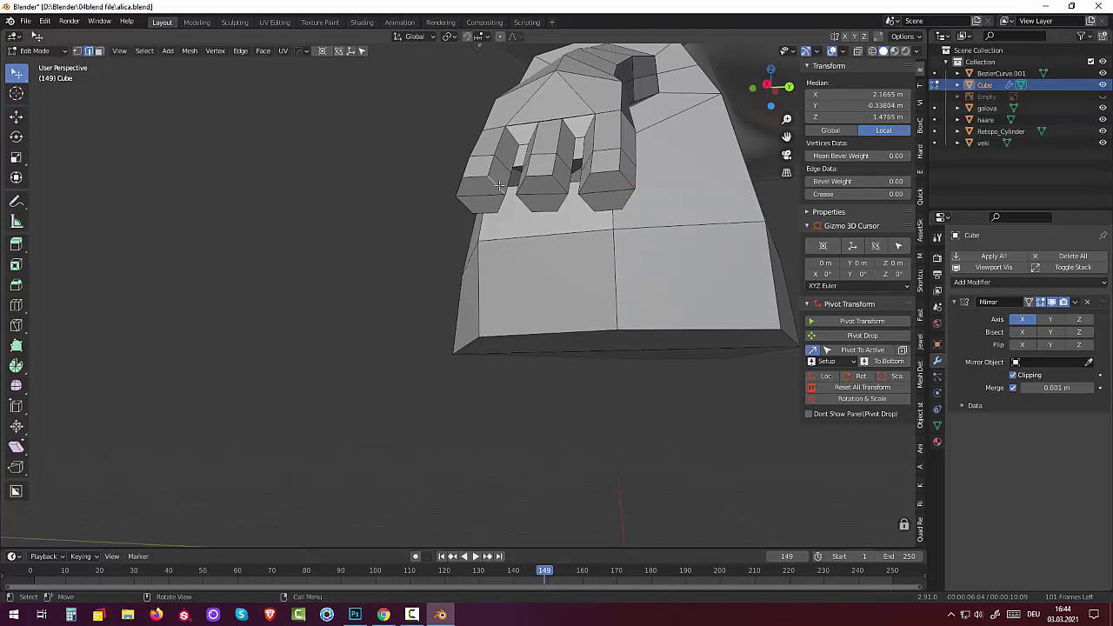
pyautogui.keyDown('alt'); pyautogui.click(495, 186); pyautogui.keyUp('alt')
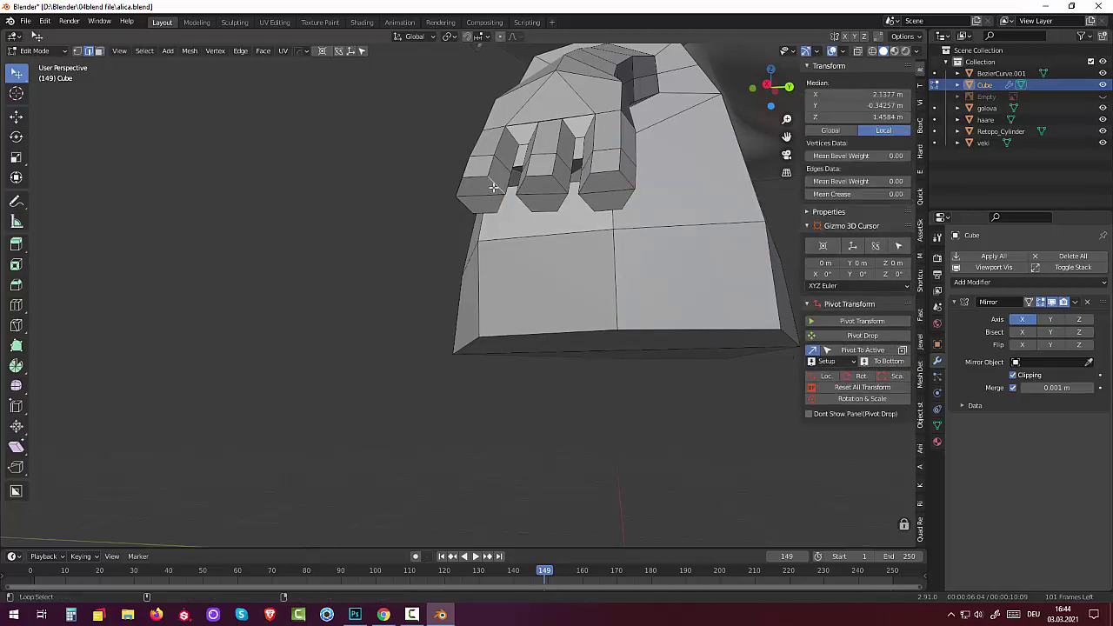
pyautogui.keyDown('alt'); pyautogui.click(473, 185); pyautogui.keyUp('alt')
pyautogui.keyDown('alt'); pyautogui.click(472, 213); pyautogui.keyUp('alt')
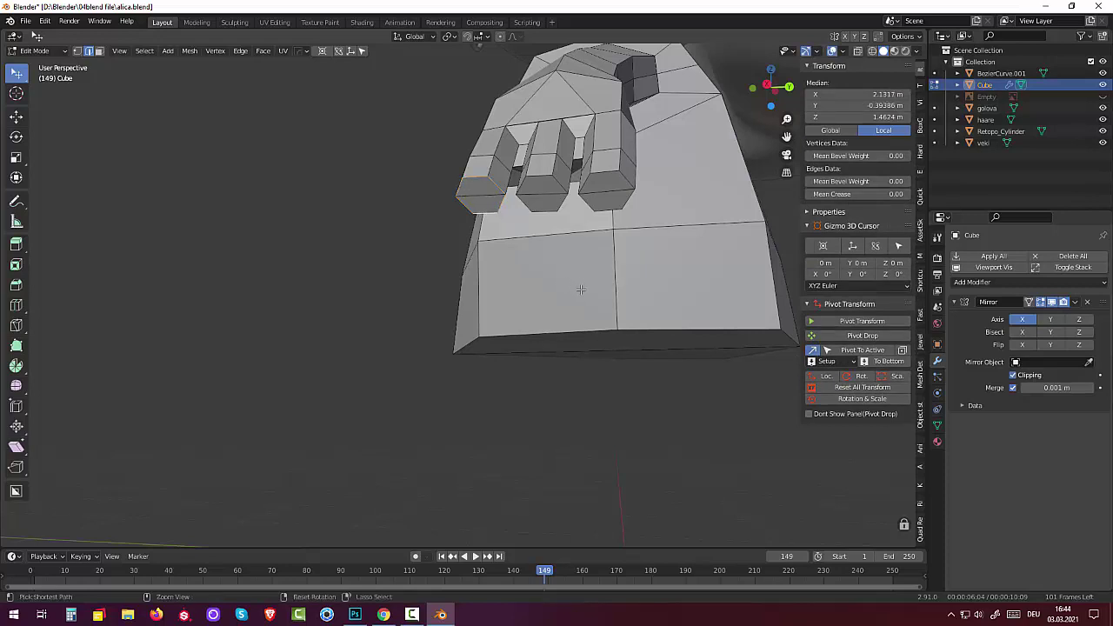
# Bevel the selected outer fingertip edges with a small width.
pyautogui.hotkey('ctrl', 'b')
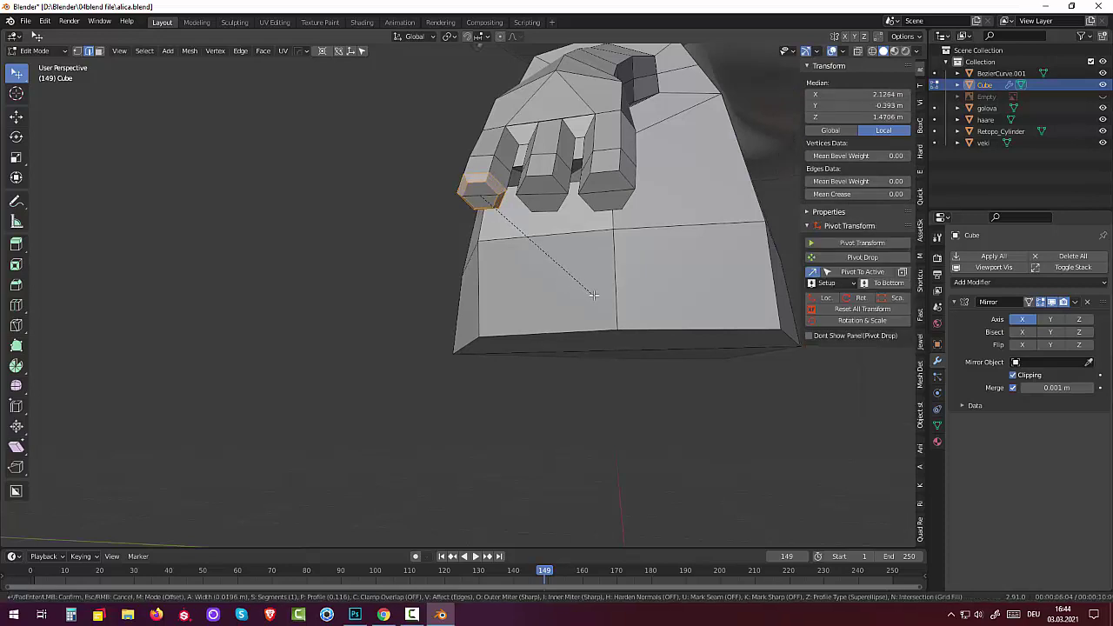
pyautogui.click(592, 295)
pyautogui.moveTo(592, 295)
pyautogui.mouseDown(button='middle')
pyautogui.moveTo(606, 274)
pyautogui.moveTo(467, 221)
pyautogui.mouseUp(button='middle')
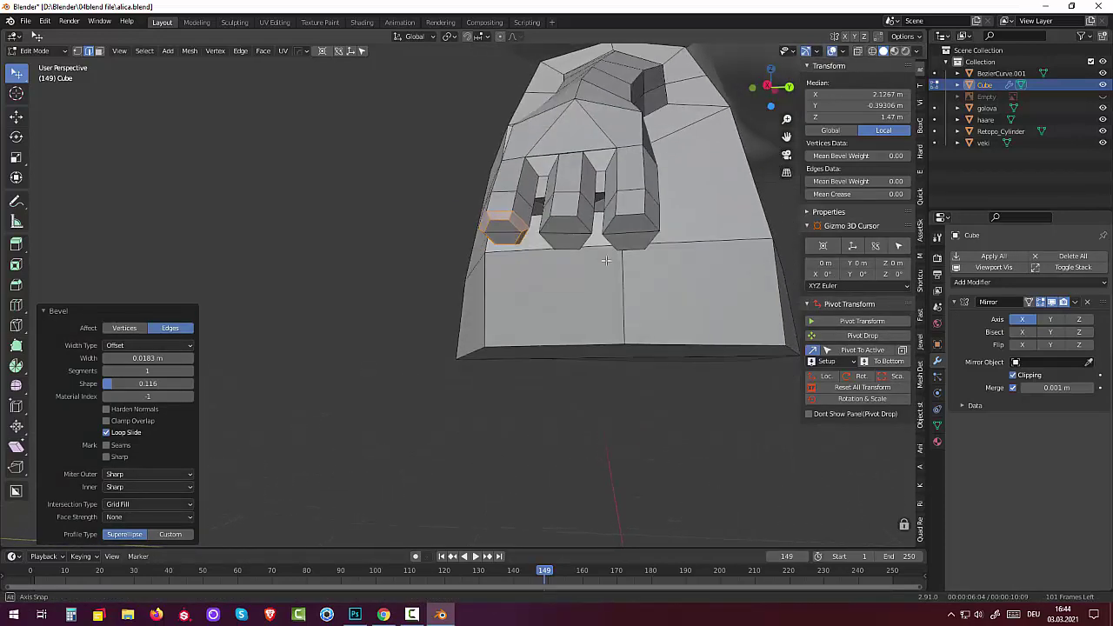
pyautogui.hotkey('alt', 'a')
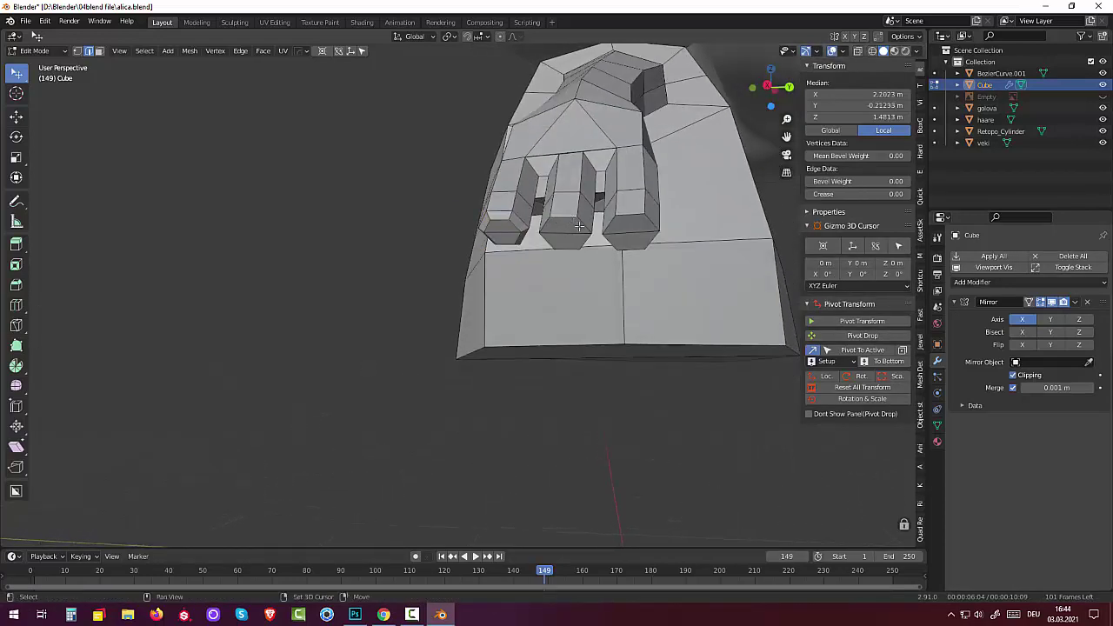
# Try bevelling the middle fingertip's bottom edge, then undo it.
pyautogui.click(571, 247)
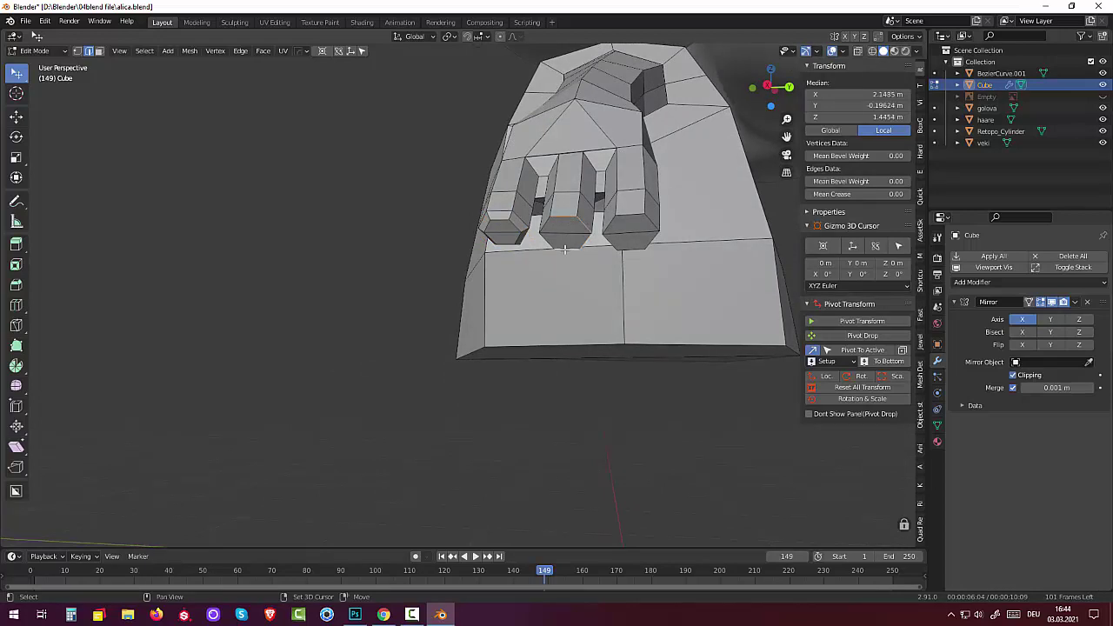
pyautogui.click(550, 246)
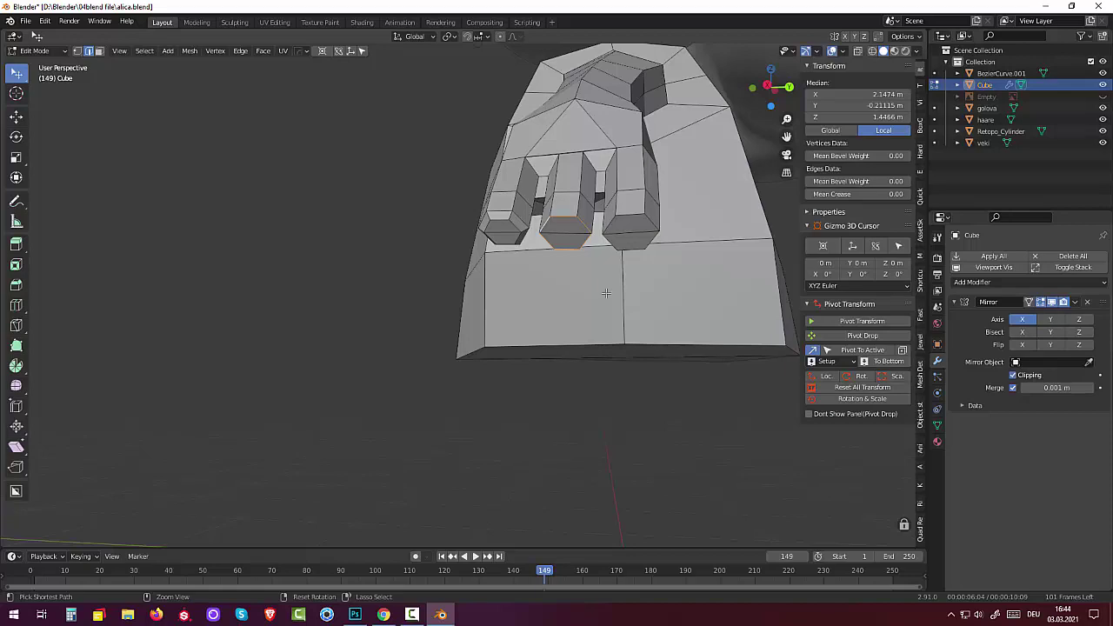
pyautogui.moveTo(606, 293)
pyautogui.mouseDown(button='middle')
pyautogui.moveTo(731, 333)
pyautogui.moveTo(605, 318)
pyautogui.moveTo(574, 299)
pyautogui.moveTo(649, 322)
pyautogui.moveTo(638, 330)
pyautogui.mouseUp(button='middle')
pyautogui.moveTo(713, 419); pyautogui.dragTo(685, 380, button='middle')
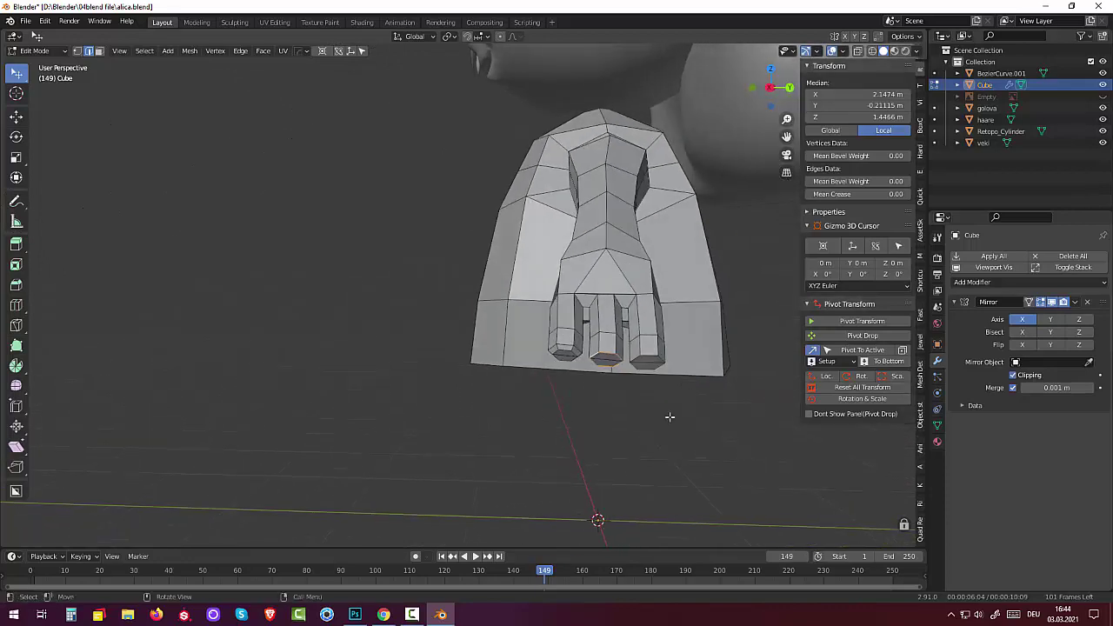
pyautogui.hotkey('ctrl', 'b')
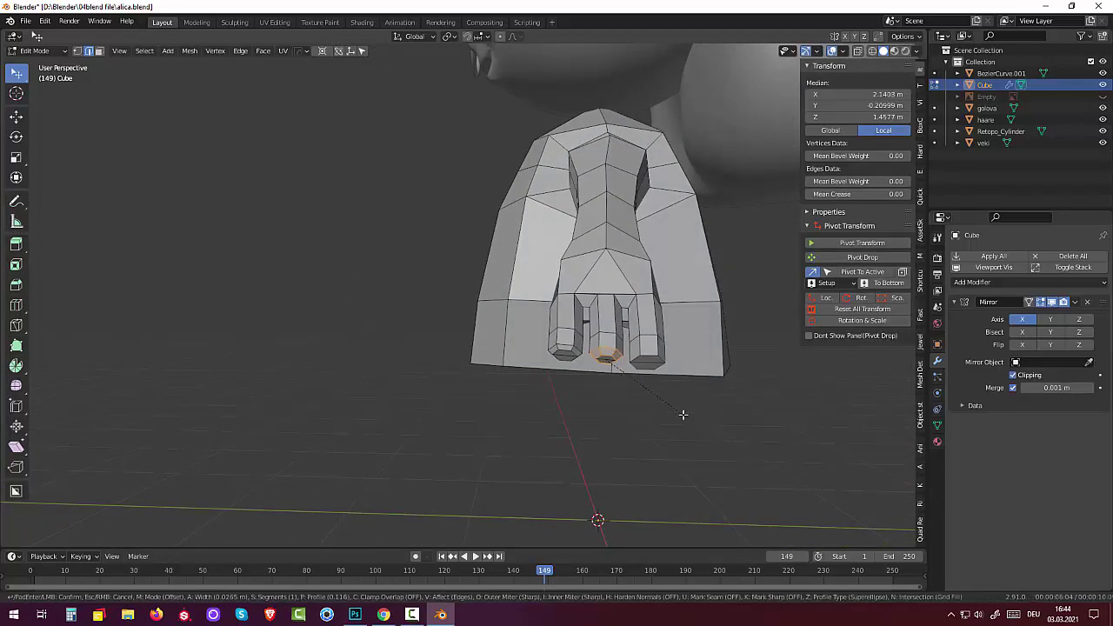
pyautogui.click(680, 414)
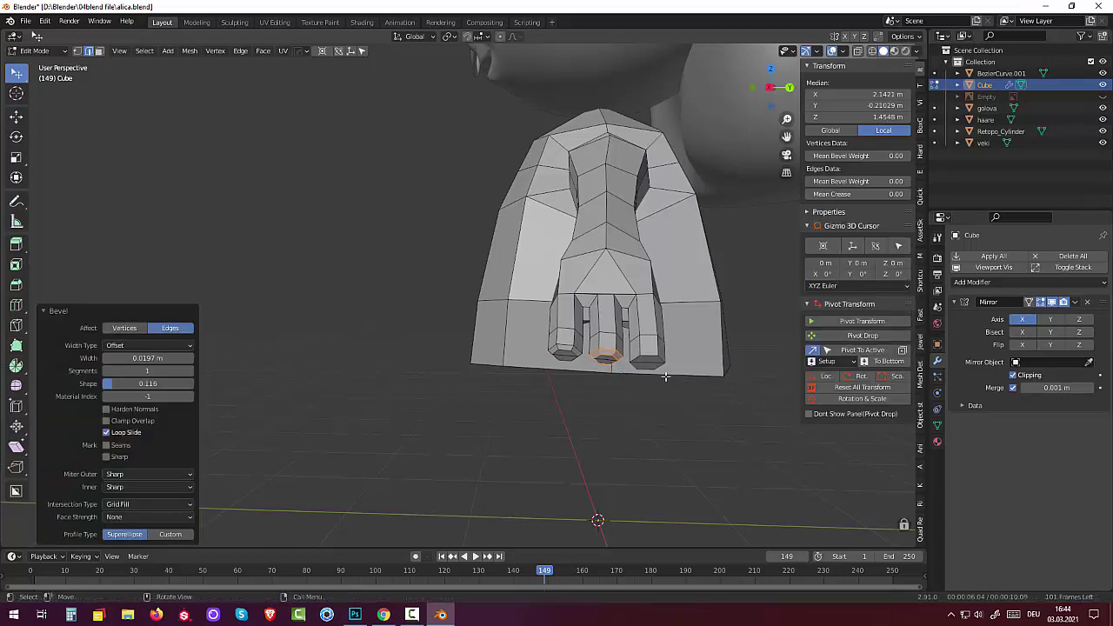
pyautogui.hotkey('ctrl', 'z')
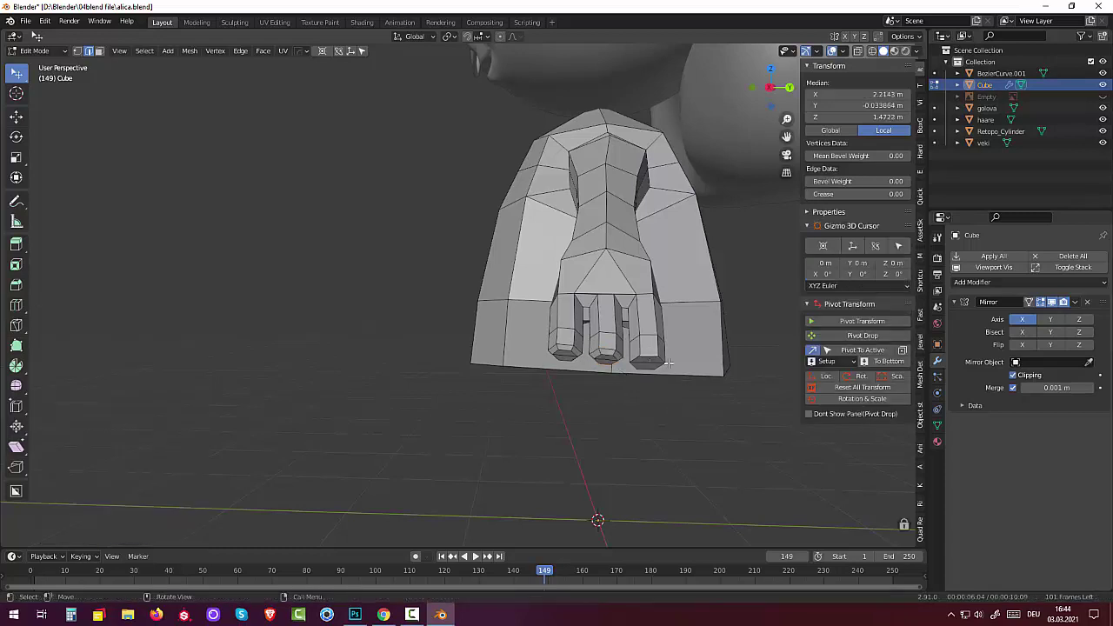
# Select the remaining fingertip edges from above and bevel them about 0.02 m.
pyautogui.moveTo(668, 363); pyautogui.dragTo(587, 177, button='middle')
pyautogui.keyDown('shift'); pyautogui.click(587, 177); pyautogui.keyUp('shift')
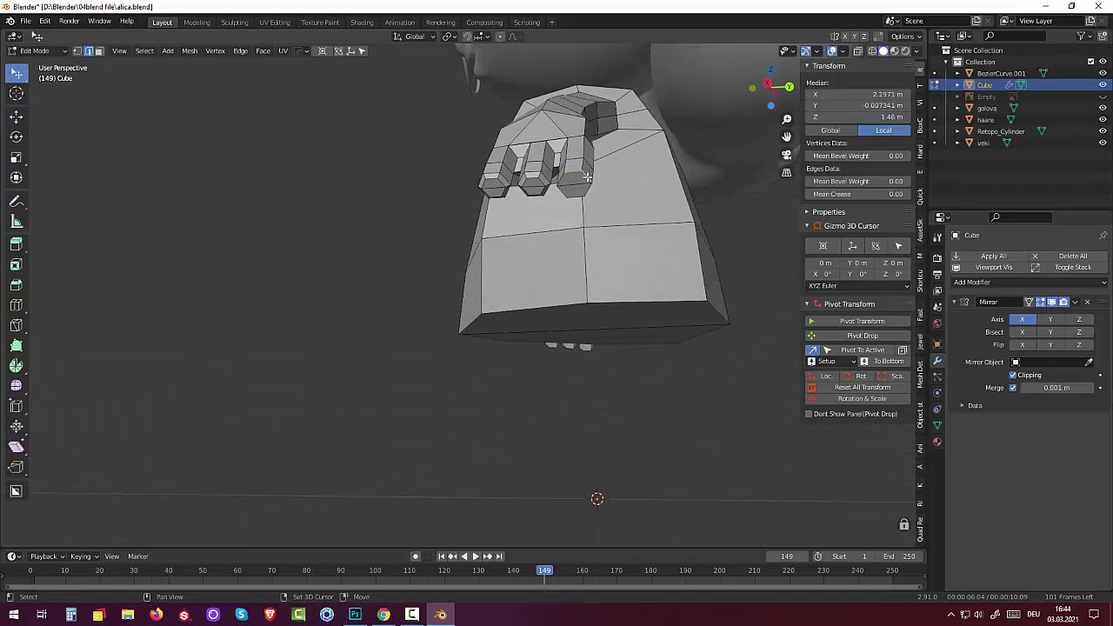
pyautogui.keyDown('shift'); pyautogui.click(586, 191); pyautogui.keyUp('shift')
pyautogui.keyDown('shift'); pyautogui.click(575, 194); pyautogui.keyUp('shift')
pyautogui.keyDown('shift'); pyautogui.click(565, 191); pyautogui.keyUp('shift')
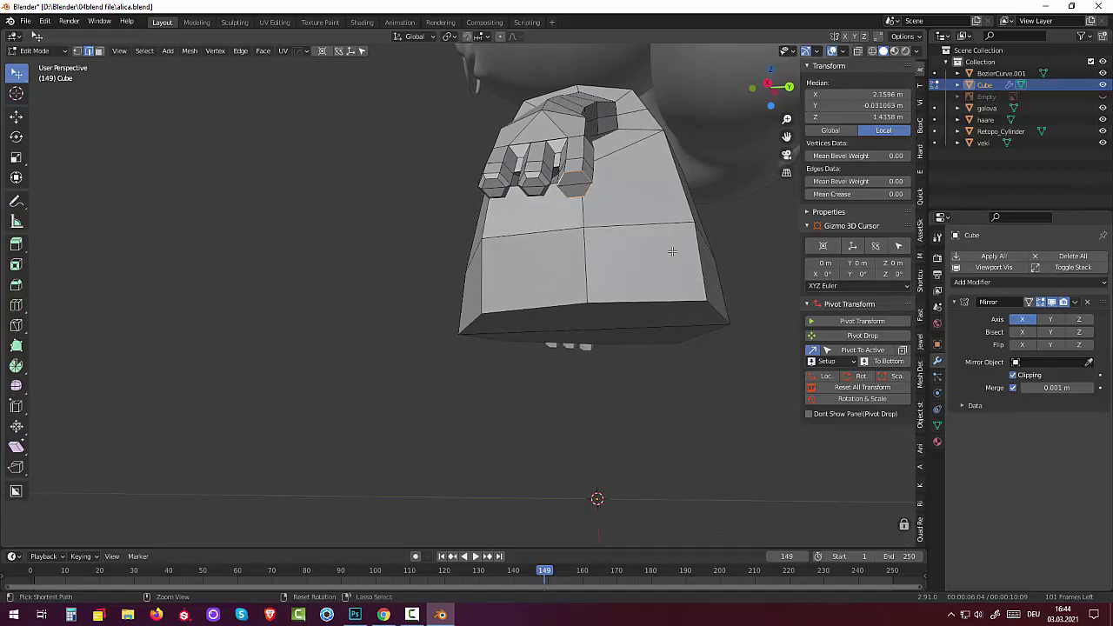
pyautogui.hotkey('ctrl', 'b')
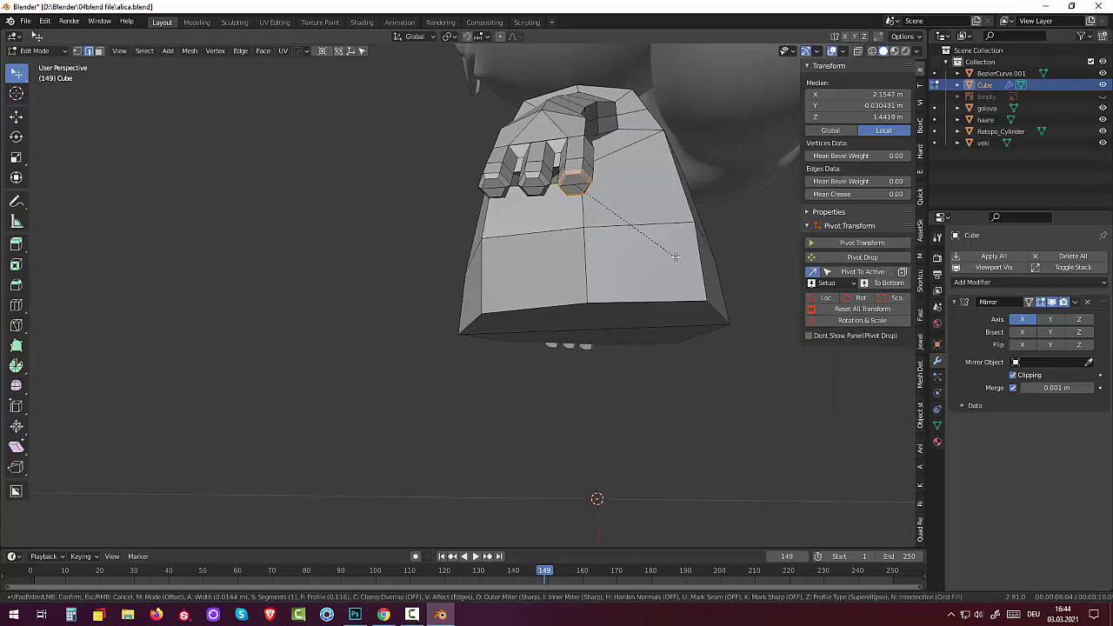
pyautogui.click(675, 257)
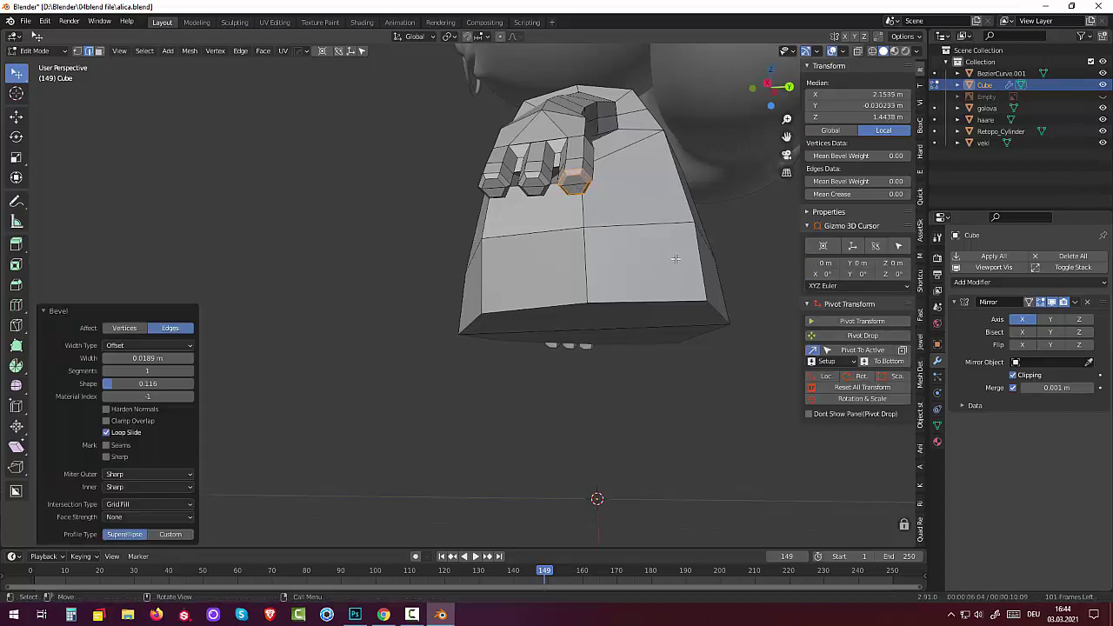
pyautogui.click(533, 279)
pyautogui.moveTo(533, 279); pyautogui.dragTo(545, 267, button='middle')
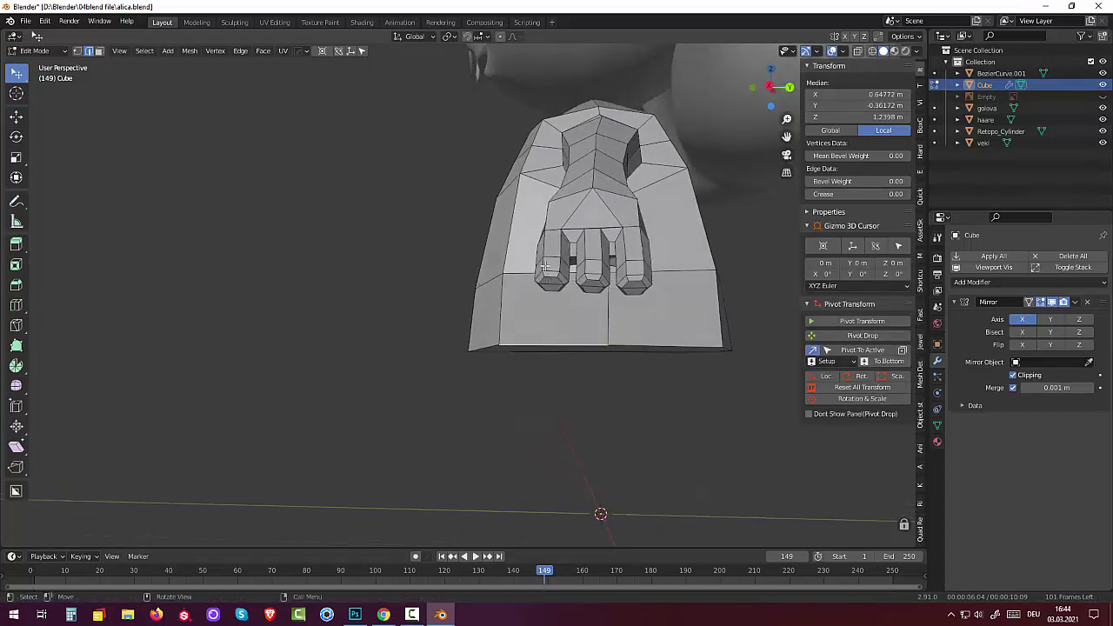
# In front orthographic view, move the first arm-tip vertex onto the reference arm.
pyautogui.moveTo(591, 258); pyautogui.dragTo(625, 320, button='middle')
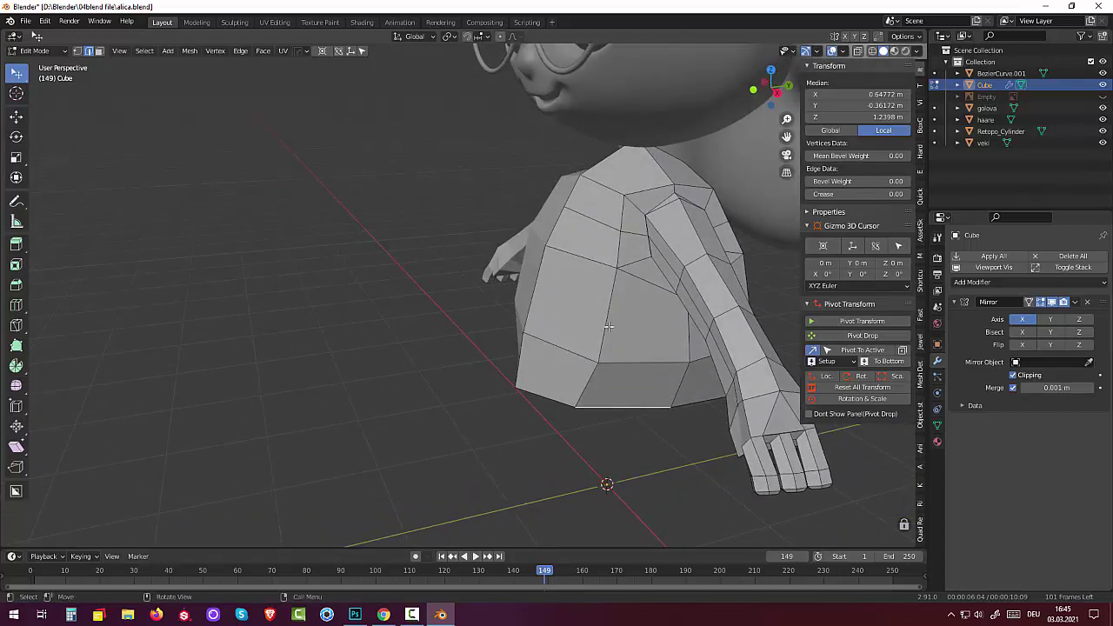
pyautogui.moveTo(669, 318); pyautogui.dragTo(592, 404, button='middle')
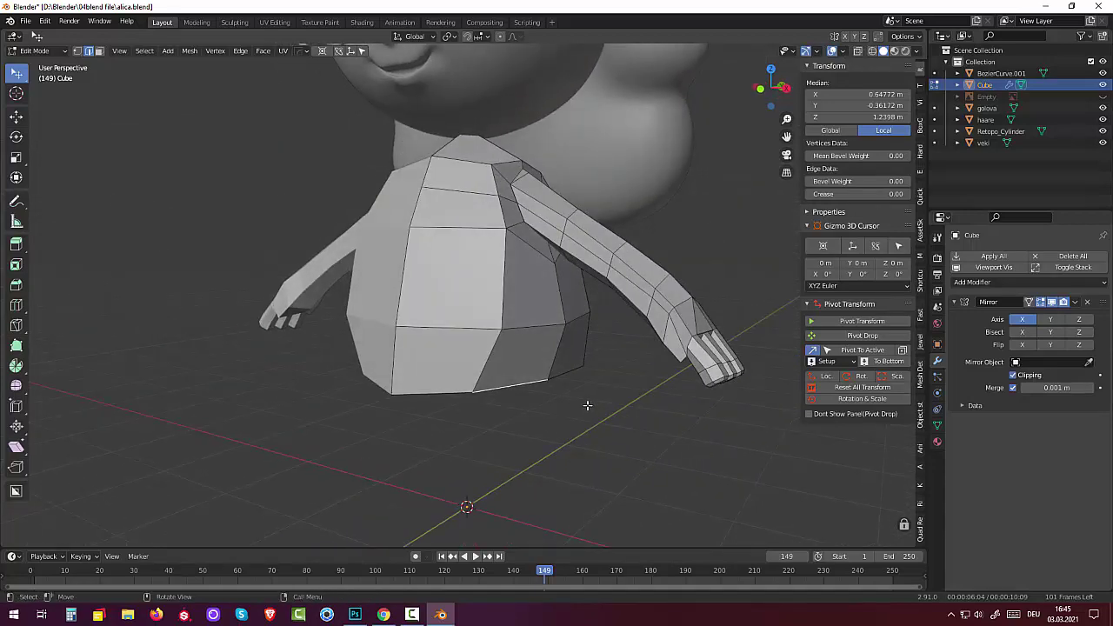
pyautogui.press('KP_3')
pyautogui.press('KP_1')
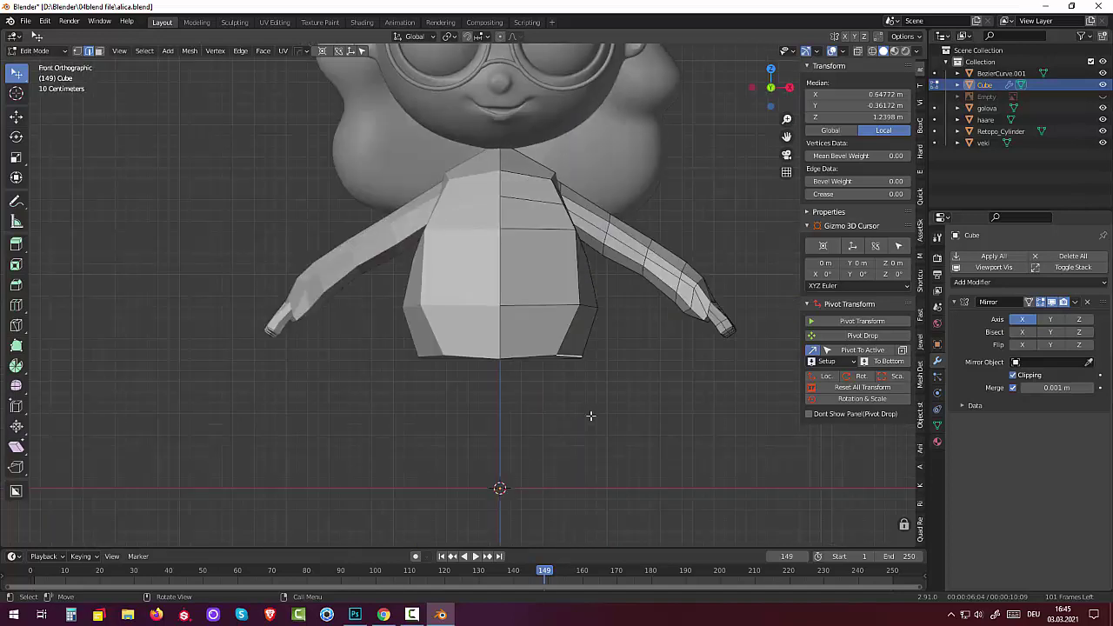
pyautogui.scroll(2, 609, 401)
pyautogui.keyDown('shift'); pyautogui.moveTo(599, 344); pyautogui.dragTo(383, 377, button='middle'); pyautogui.keyUp('shift')
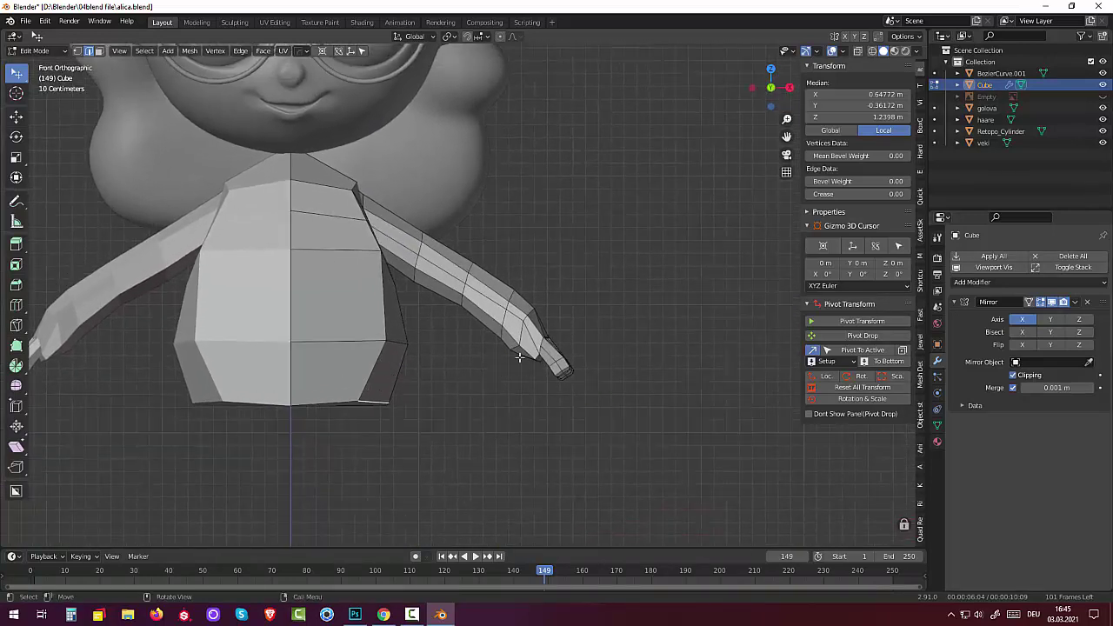
pyautogui.click(519, 348)
pyautogui.click(78, 50)
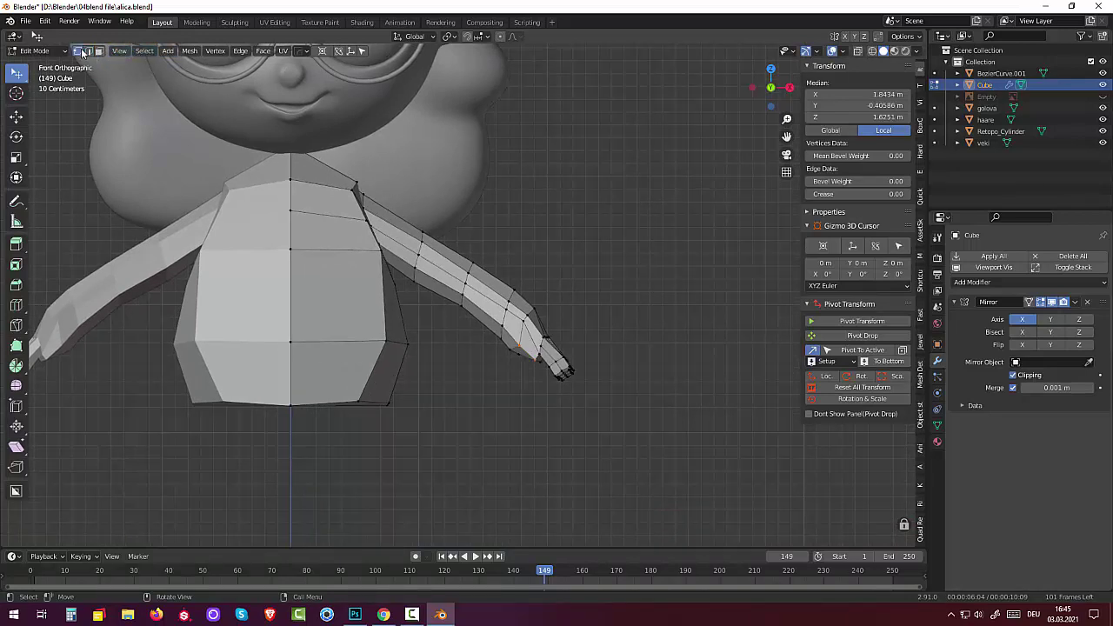
pyautogui.click(508, 353)
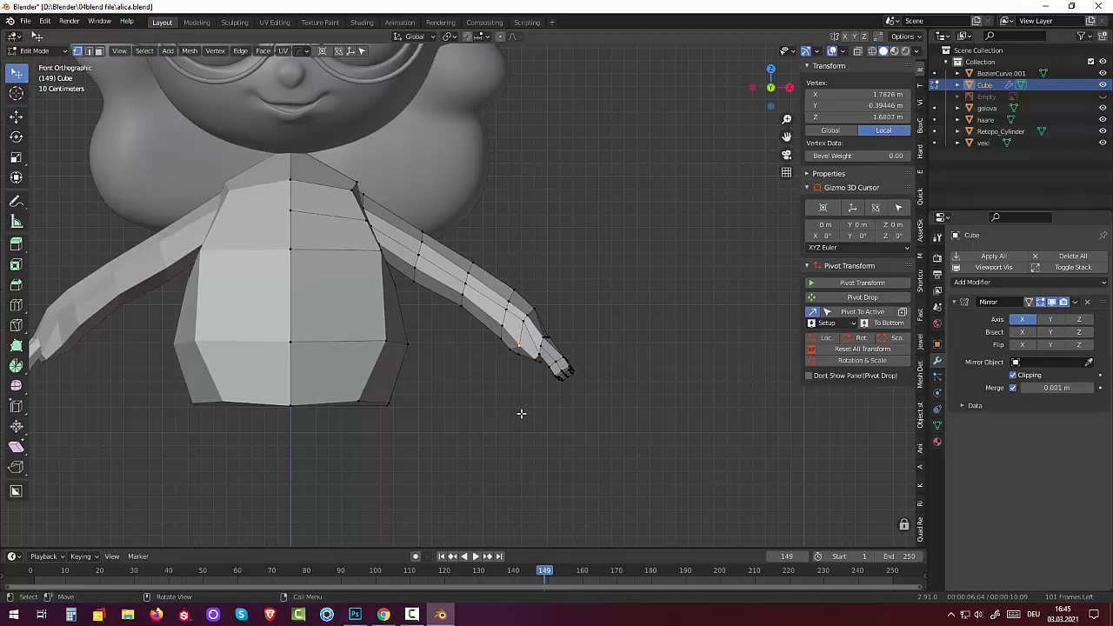
pyautogui.press('g')
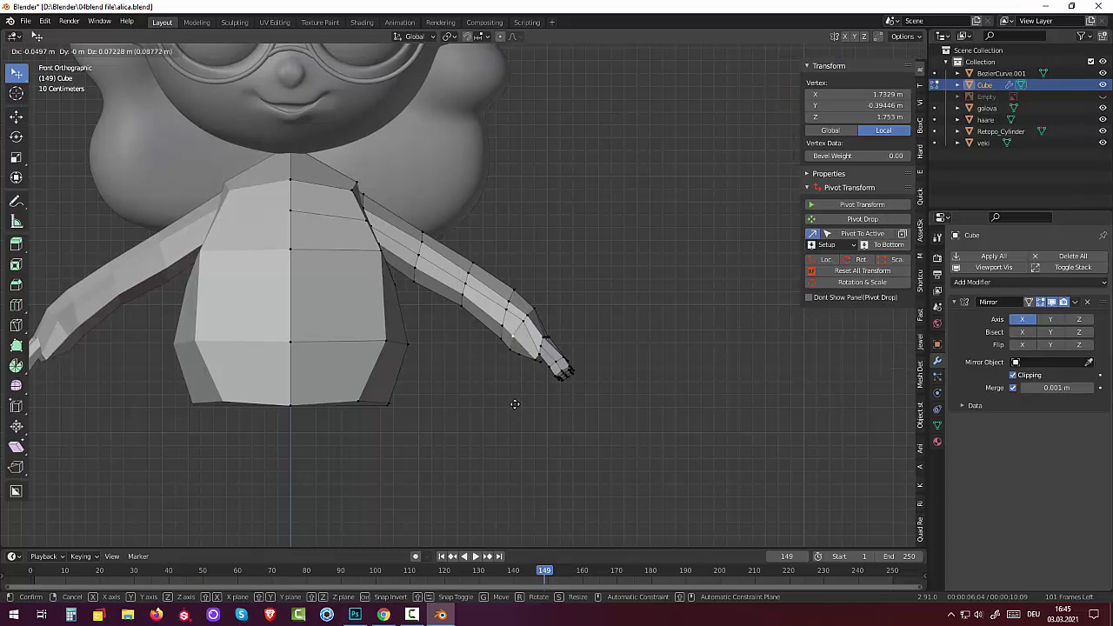
pyautogui.click(513, 405)
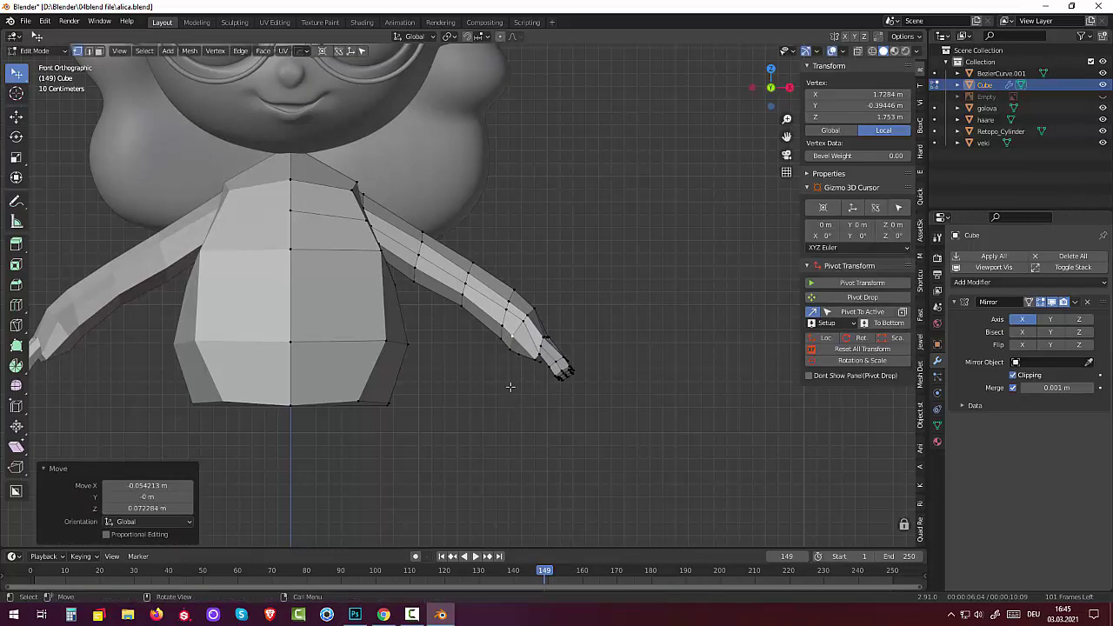
# Nudge the next wrist vertices to follow the reference arm.
pyautogui.click(507, 352)
pyautogui.press('g')
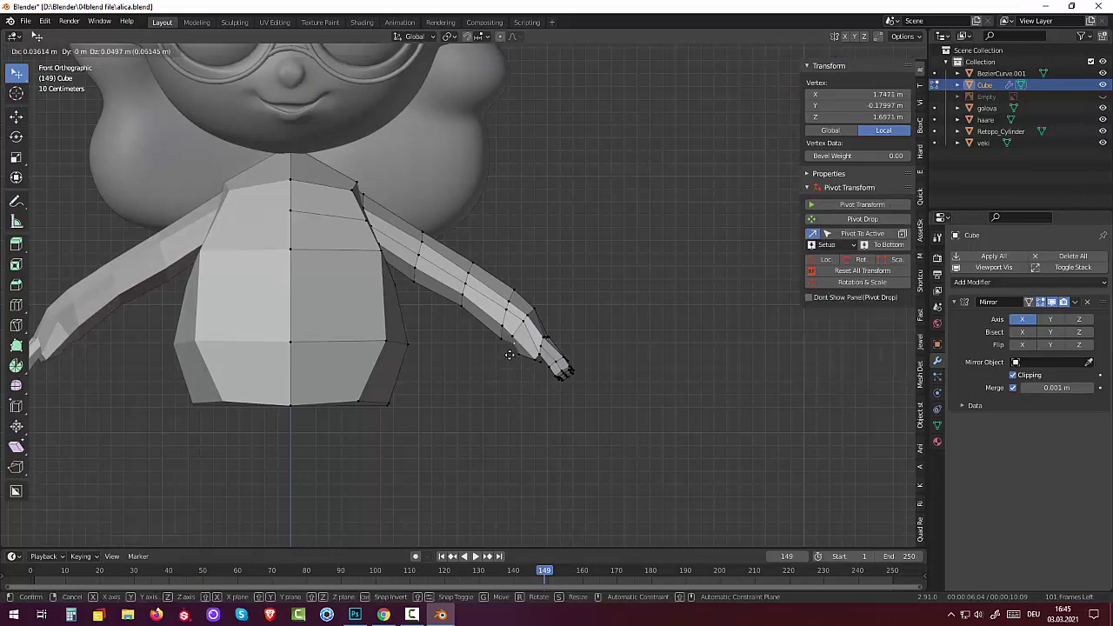
pyautogui.click(511, 355)
pyautogui.click(515, 356)
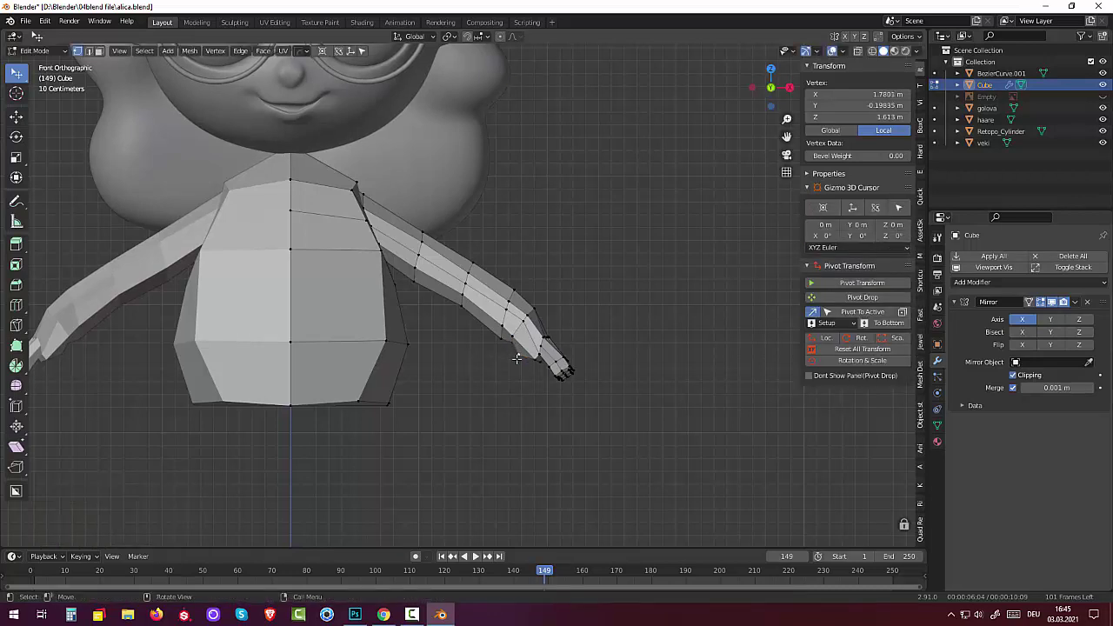
pyautogui.press('g')
pyautogui.click(521, 356)
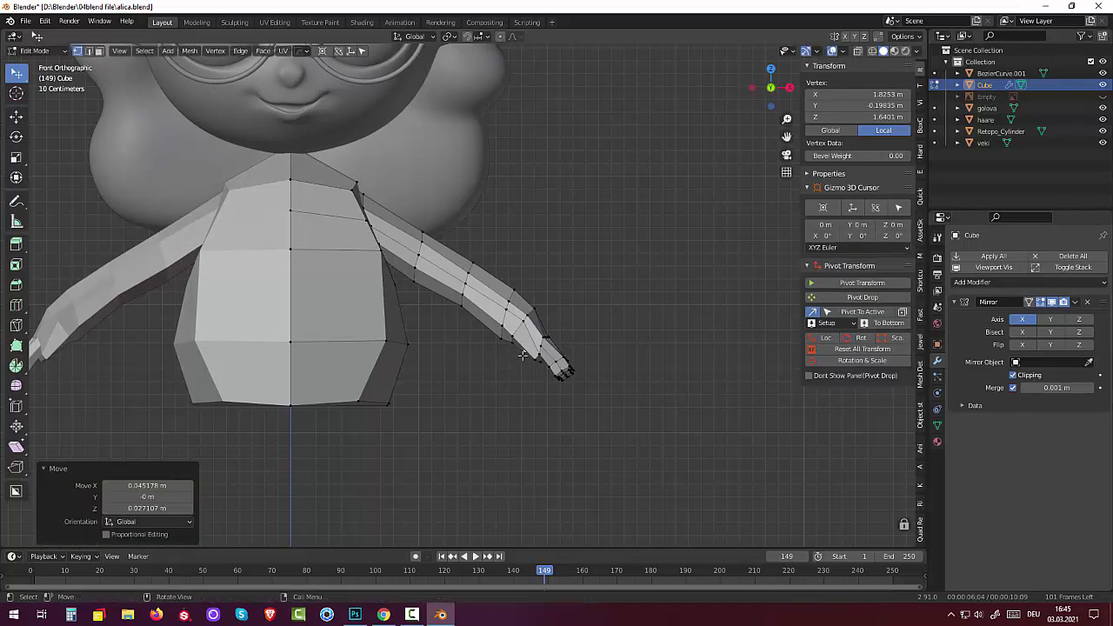
pyautogui.click(532, 358)
# Reposition the arm-tip and hand vertices to reshape the hand end.
pyautogui.press('g')
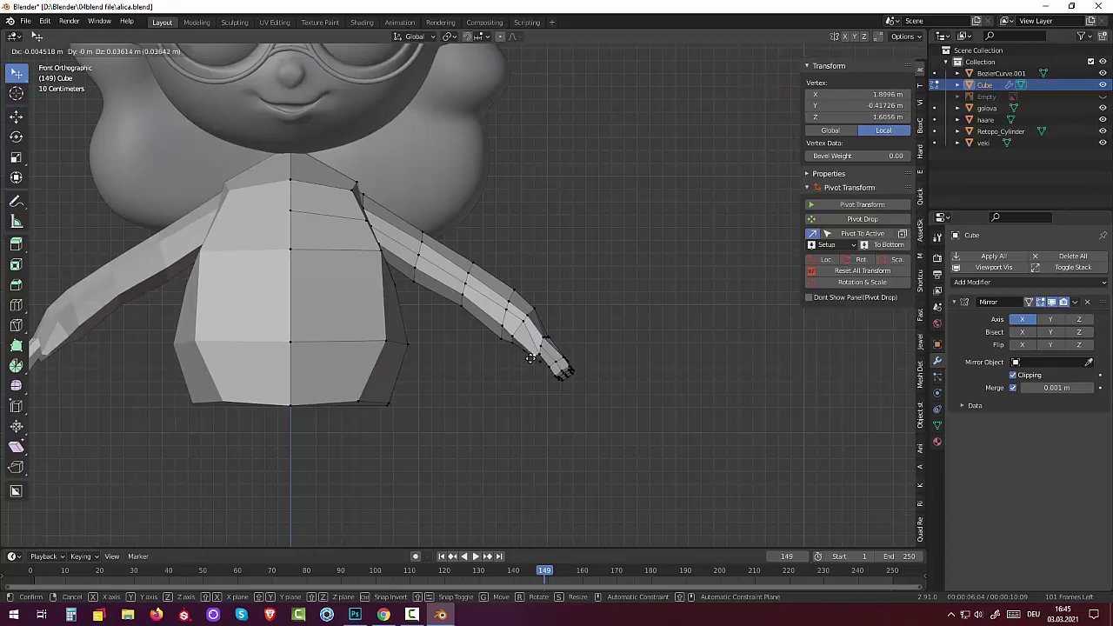
pyautogui.click(534, 360)
pyautogui.moveTo(535, 360)
pyautogui.mouseDown(button='middle')
pyautogui.moveTo(543, 368)
pyautogui.moveTo(379, 377)
pyautogui.mouseUp(button='middle')
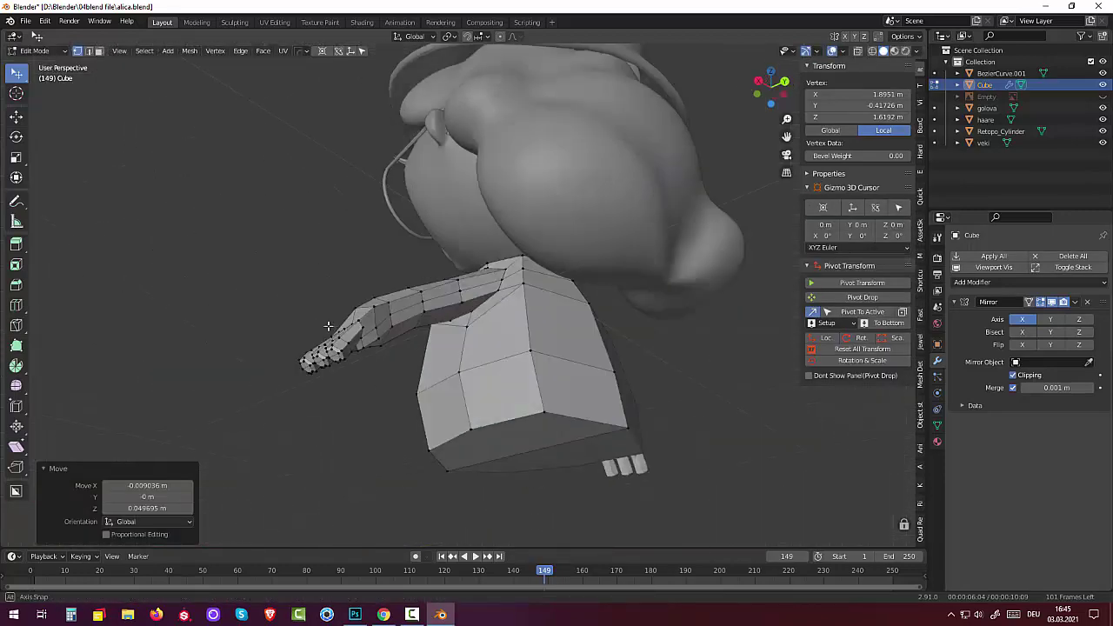
pyautogui.click(376, 358)
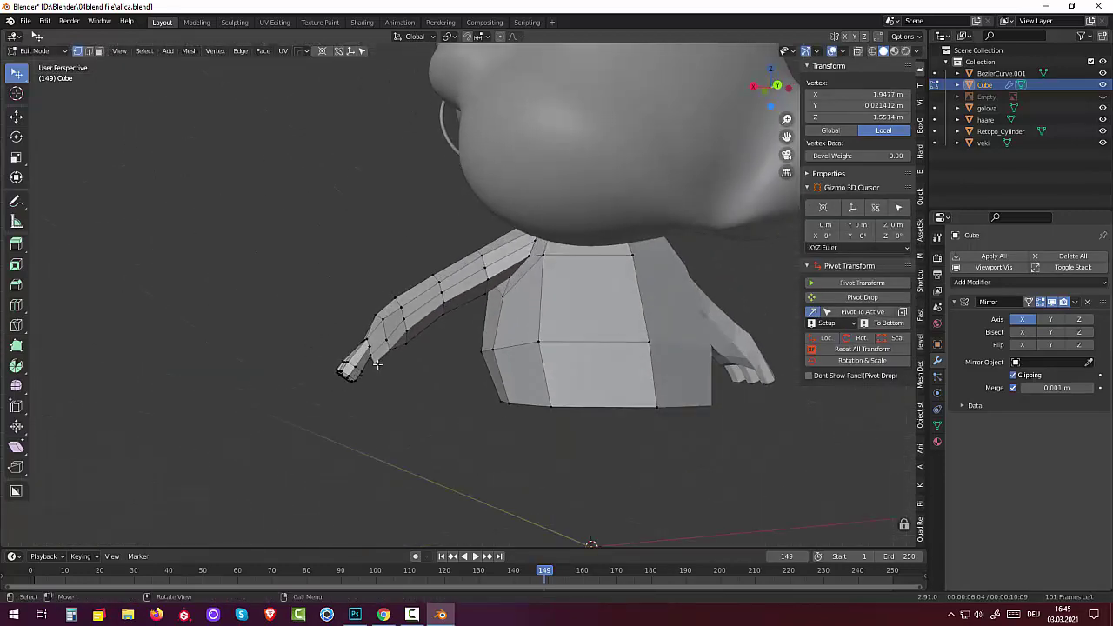
pyautogui.press('g')
pyautogui.click(376, 359)
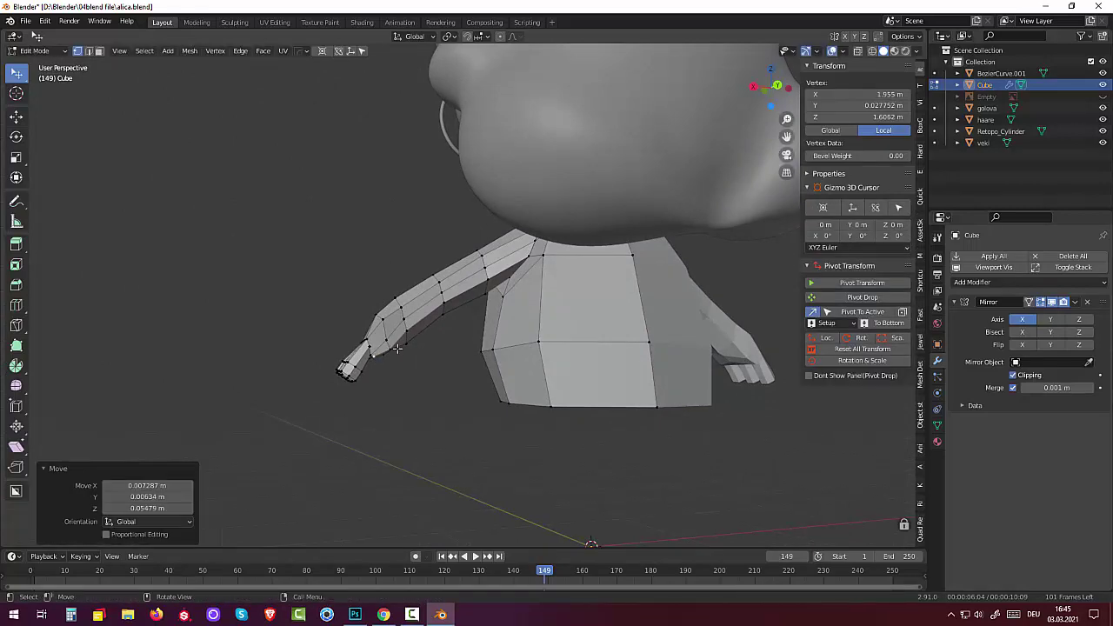
pyautogui.click(405, 345)
pyautogui.press('g')
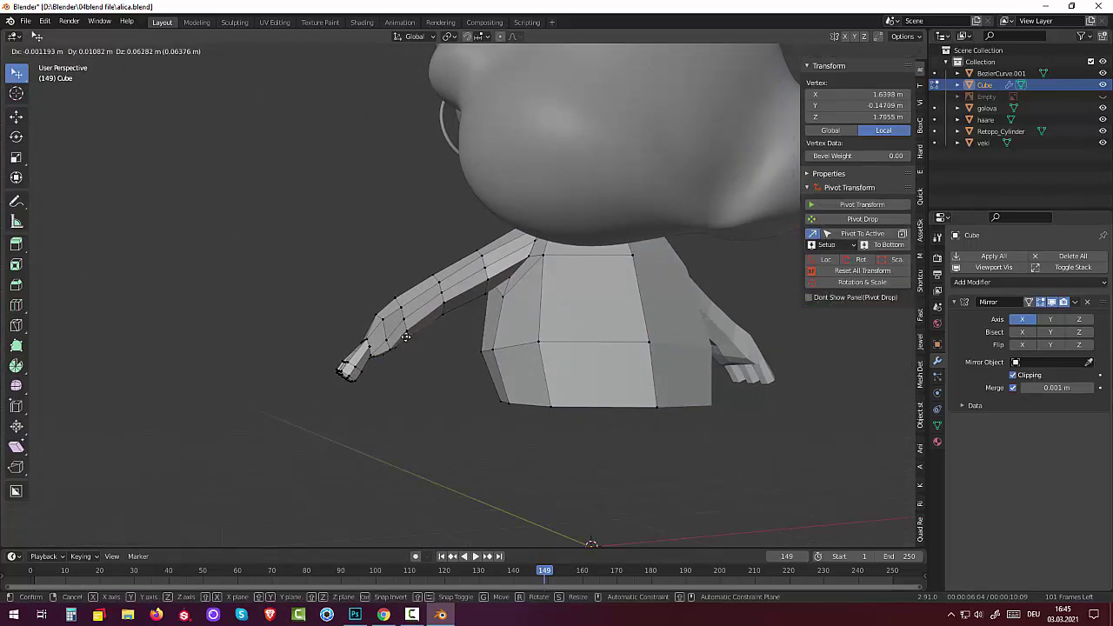
pyautogui.click(405, 340)
# Connect two wrist vertices with a new edge.
pyautogui.moveTo(405, 341)
pyautogui.mouseDown(button='middle')
pyautogui.moveTo(636, 330)
pyautogui.moveTo(632, 360)
pyautogui.mouseUp(button='middle')
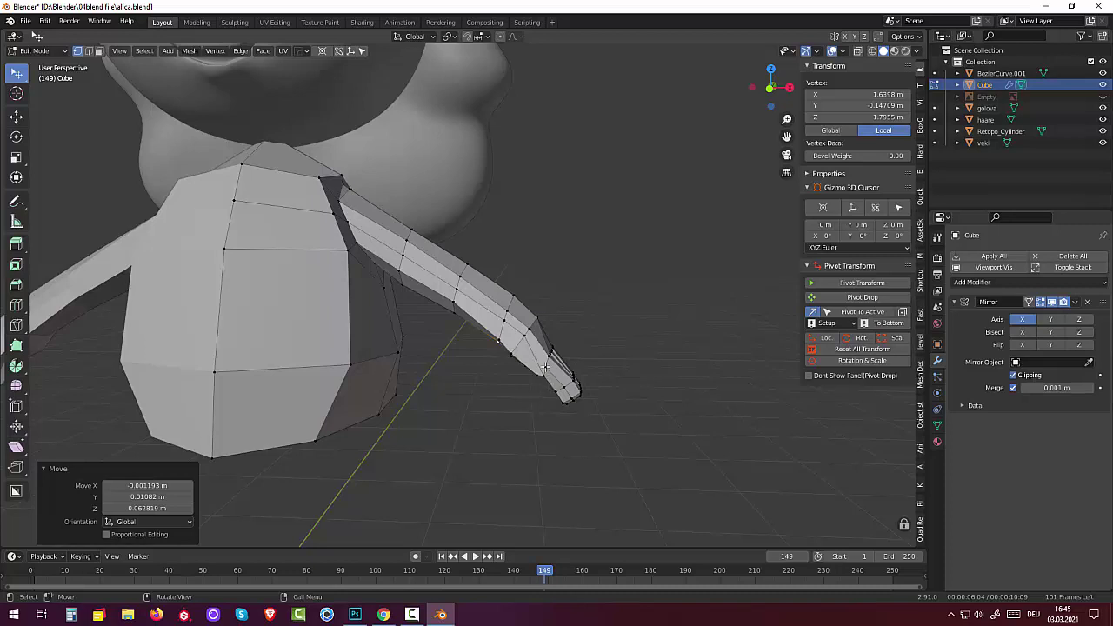
pyautogui.click(546, 367)
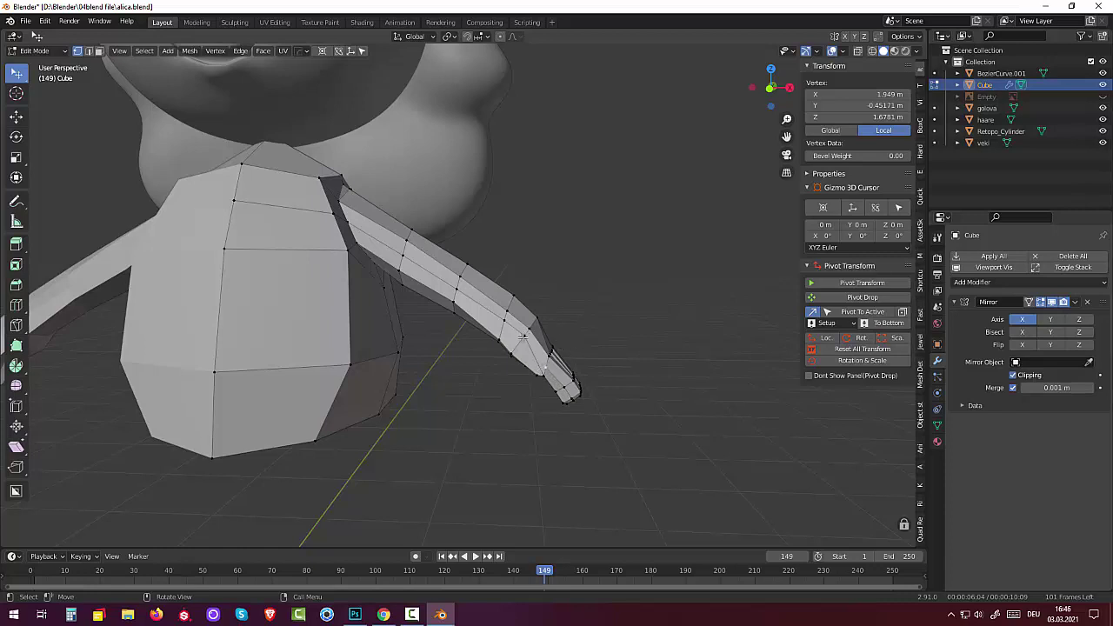
pyautogui.keyDown('shift'); pyautogui.click(524, 336); pyautogui.keyUp('shift')
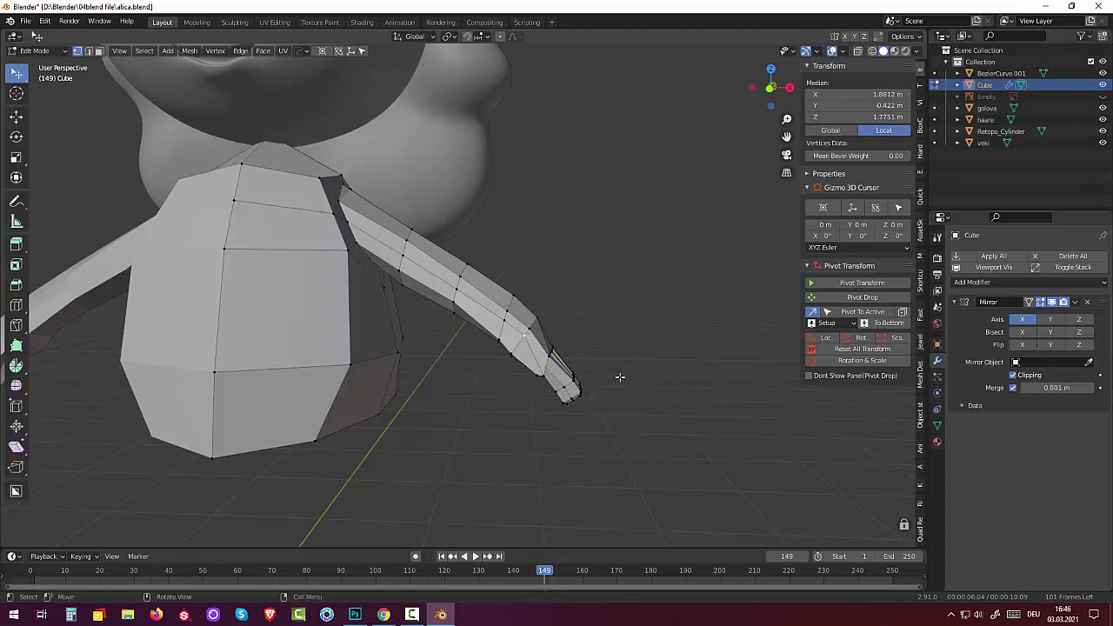
pyautogui.press('f')
pyautogui.hotkey('alt', 'a')
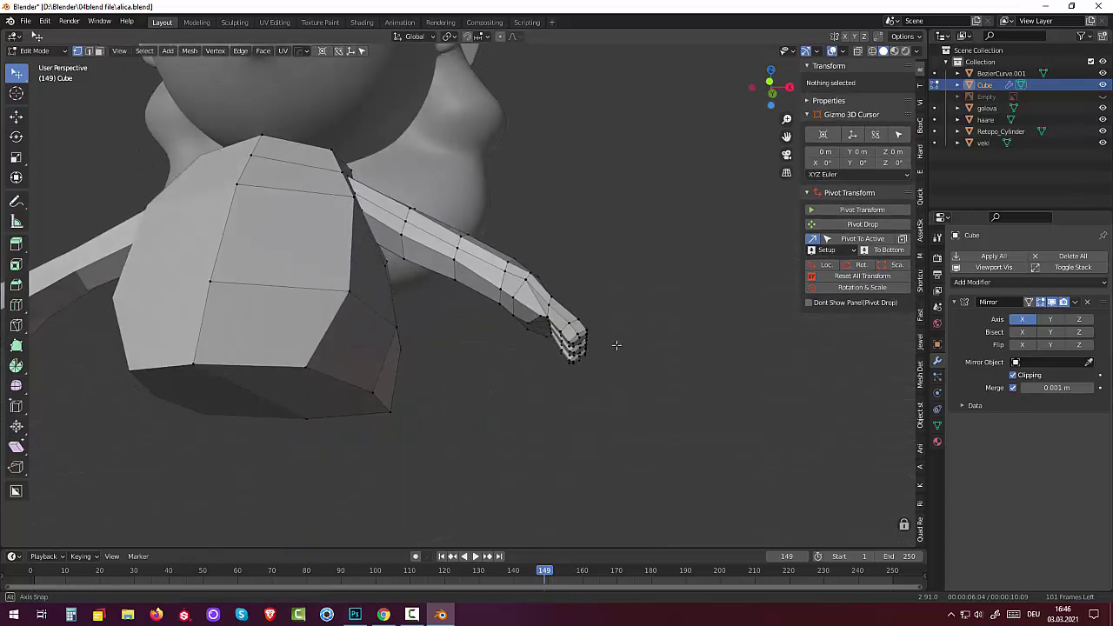
# In edge select mode, select the edge near the hand.
pyautogui.moveTo(612, 380); pyautogui.dragTo(616, 364, button='middle')
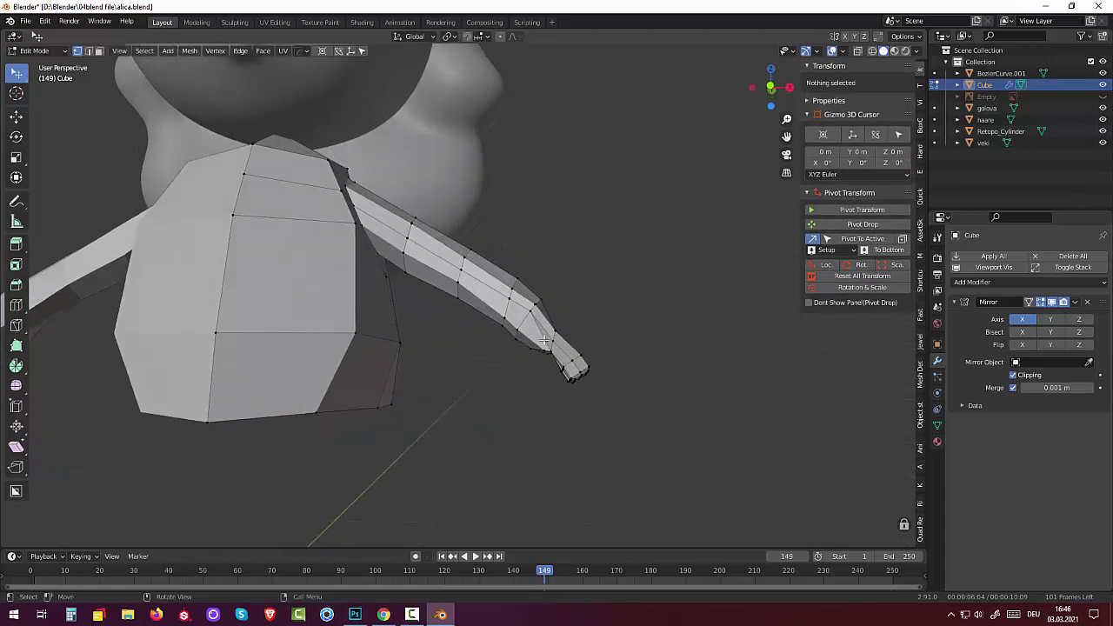
pyautogui.click(537, 345)
pyautogui.click(89, 51)
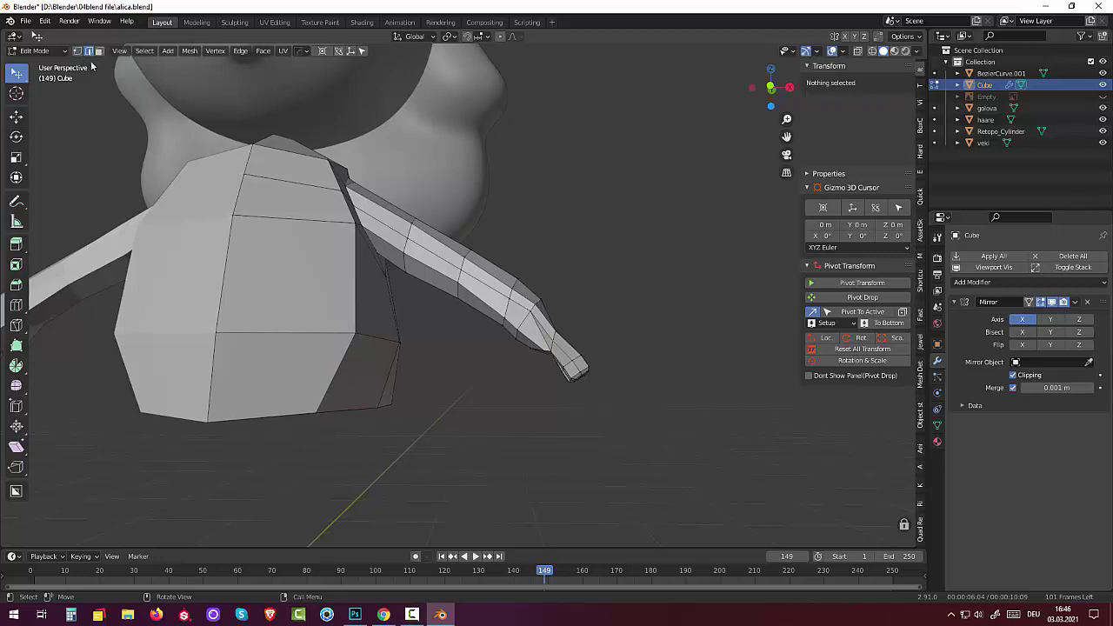
pyautogui.click(546, 342)
# Dissolve the selected edge near the hand, merging its faces.
pyautogui.rightClick(537, 378)
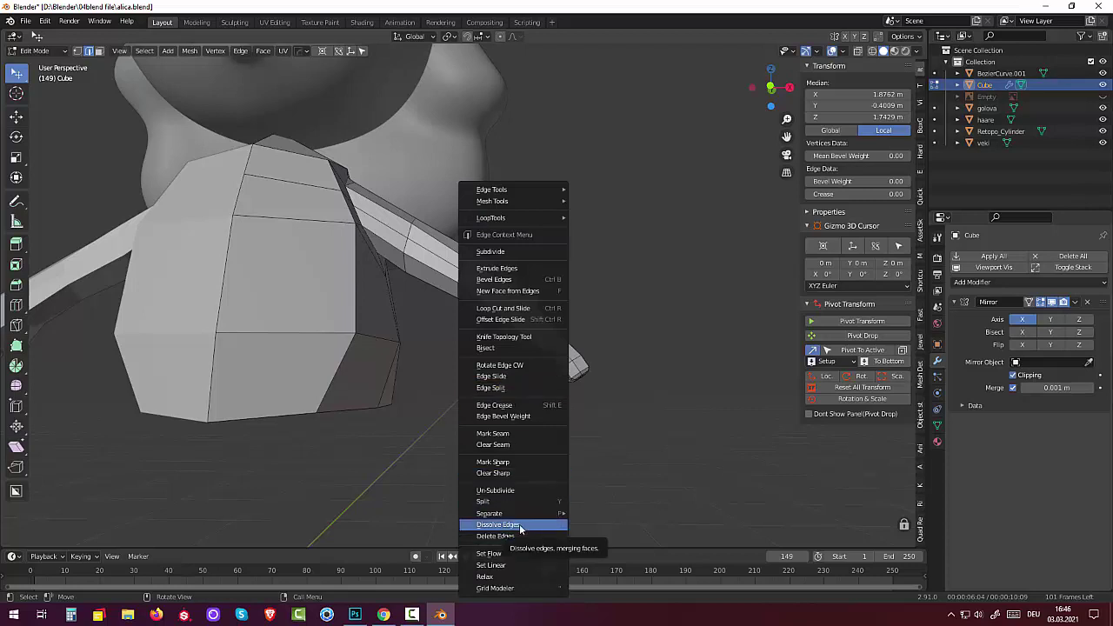
pyautogui.click(520, 528)
pyautogui.click(500, 483)
pyautogui.moveTo(499, 477)
pyautogui.mouseDown(button='middle')
pyautogui.moveTo(490, 323)
pyautogui.moveTo(504, 304)
pyautogui.moveTo(472, 377)
pyautogui.moveTo(505, 444)
pyautogui.mouseUp(button='middle')
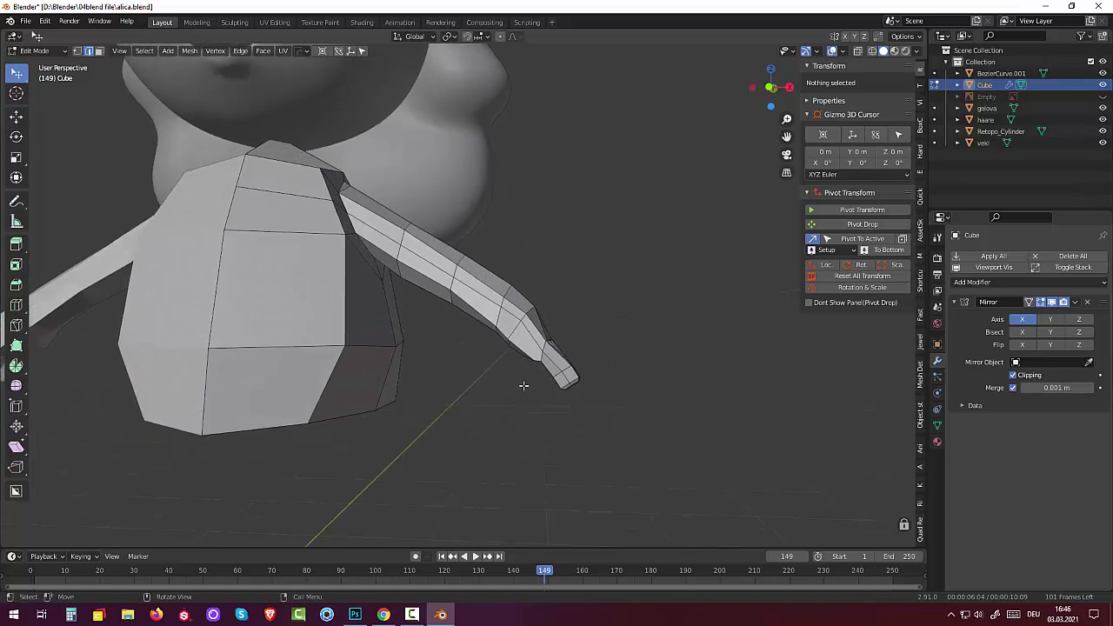
# Start a loop cut across the arm tip, then cancel it.
pyautogui.click(533, 308)
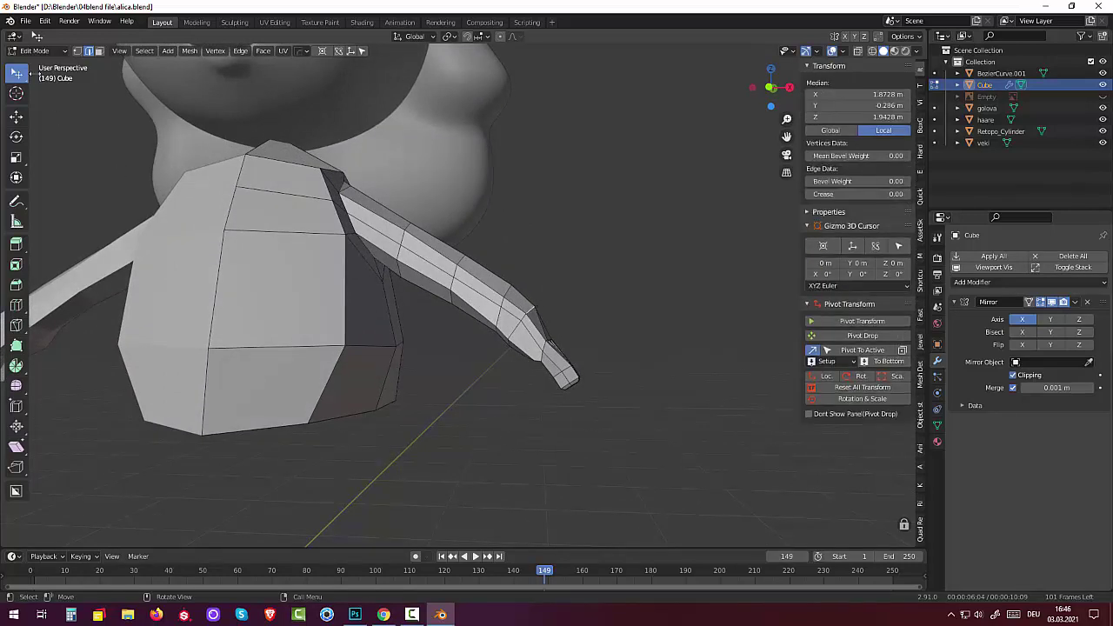
pyautogui.hotkey('alt', 'a')
pyautogui.moveTo(226, 200); pyautogui.dragTo(262, 216, button='middle')
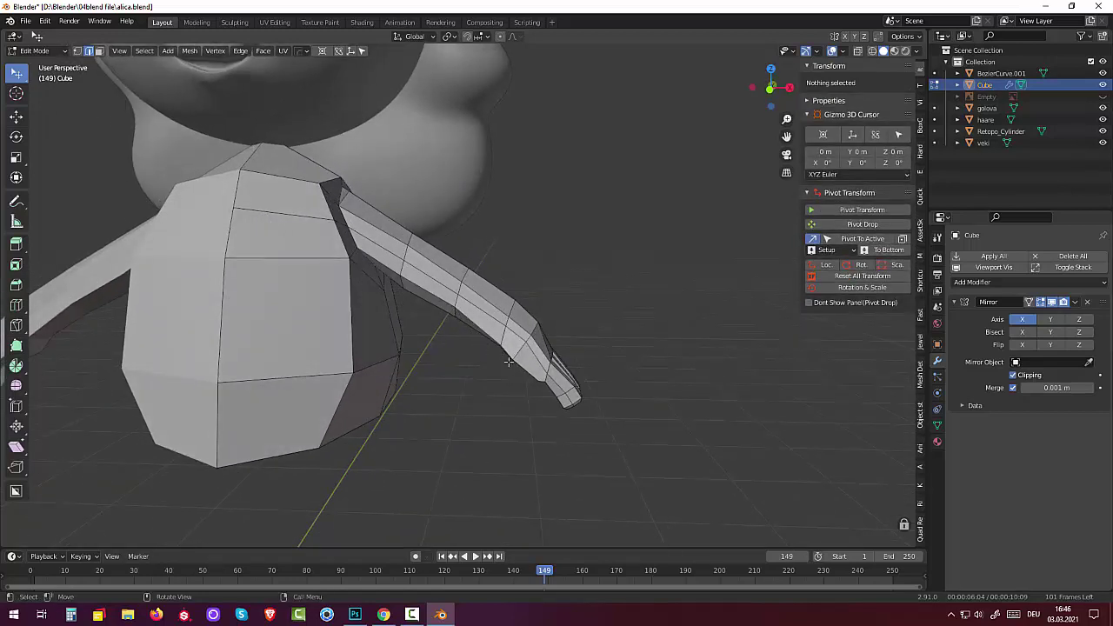
pyautogui.click(543, 367)
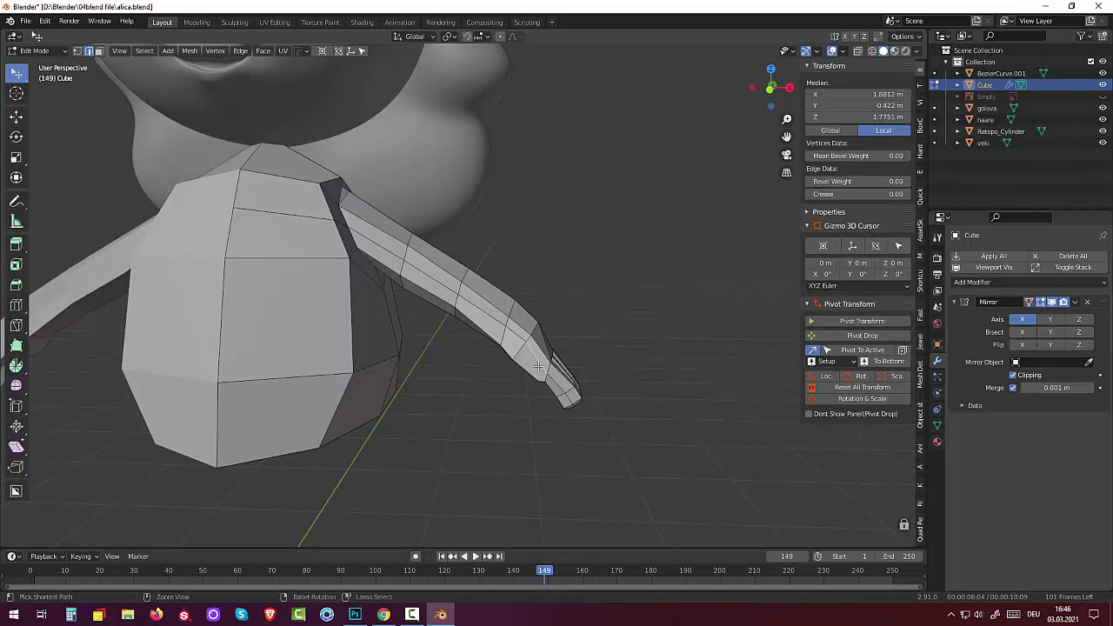
pyautogui.hotkey('ctrl', 'r')
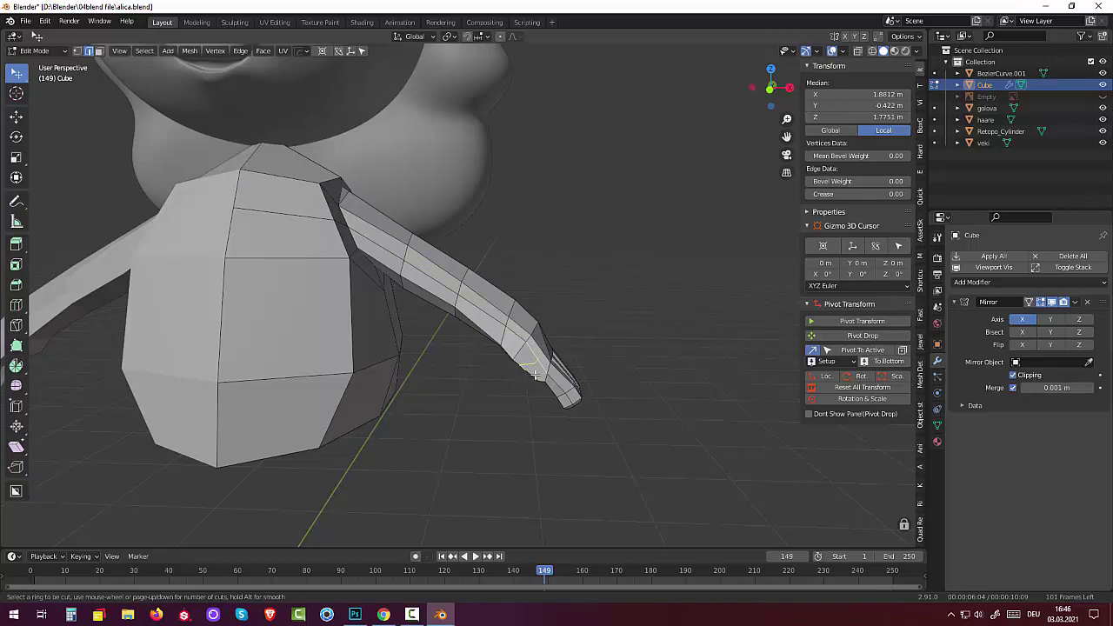
pyautogui.press('Escape')
pyautogui.moveTo(650, 331); pyautogui.dragTo(650, 331, button='middle')
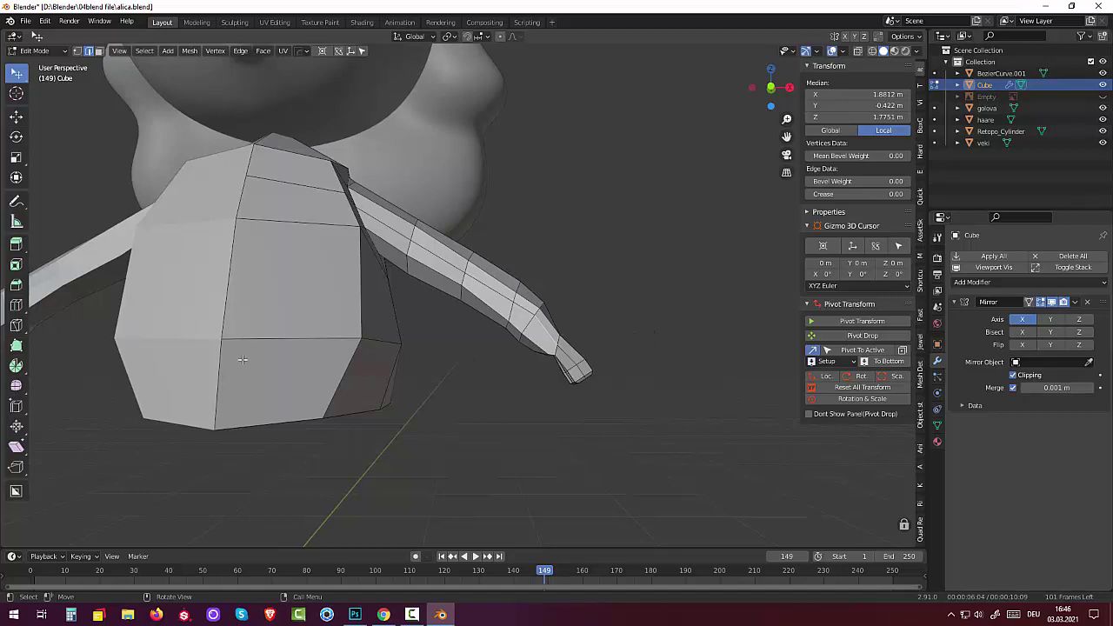
# Toggle to Object Mode and back to Edit Mode, then select the whole mesh.
pyautogui.click(33, 50)
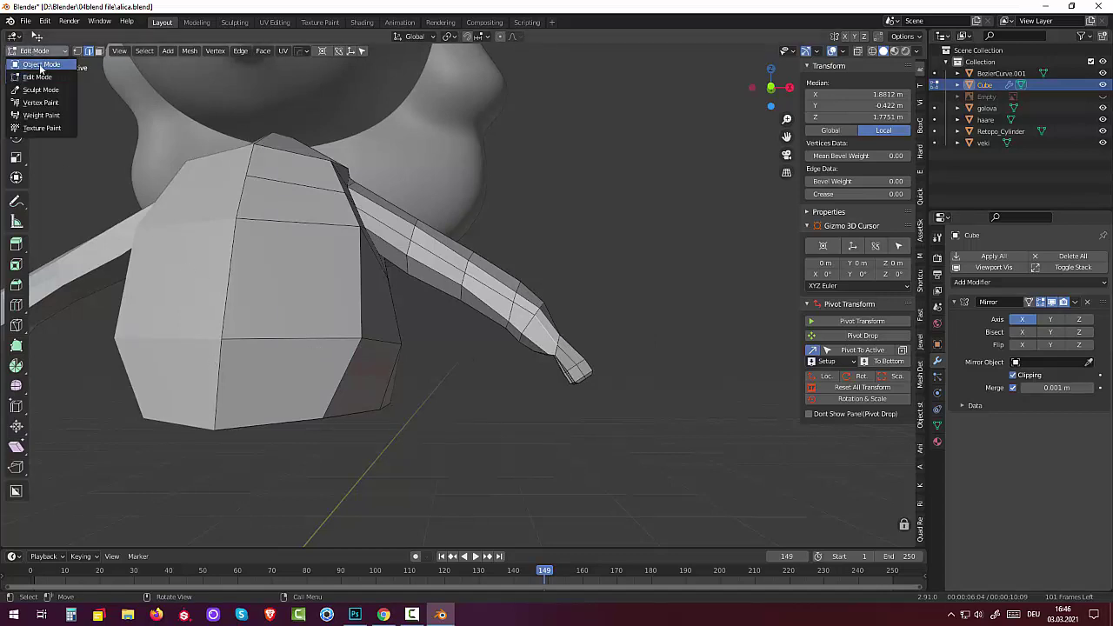
pyautogui.click(40, 65)
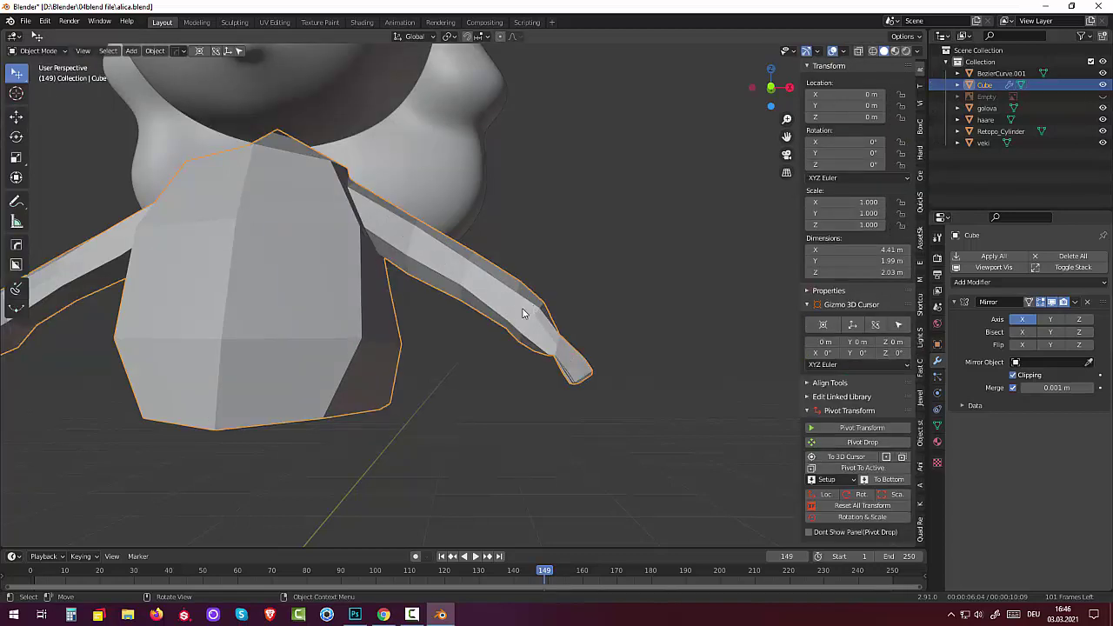
pyautogui.click(33, 50)
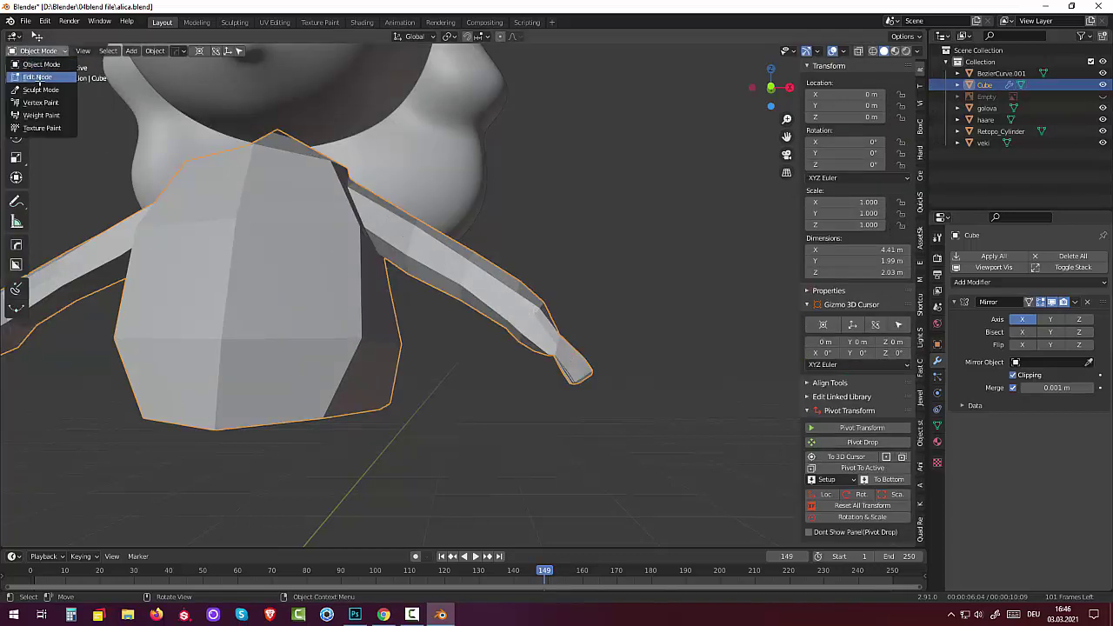
pyautogui.click(39, 78)
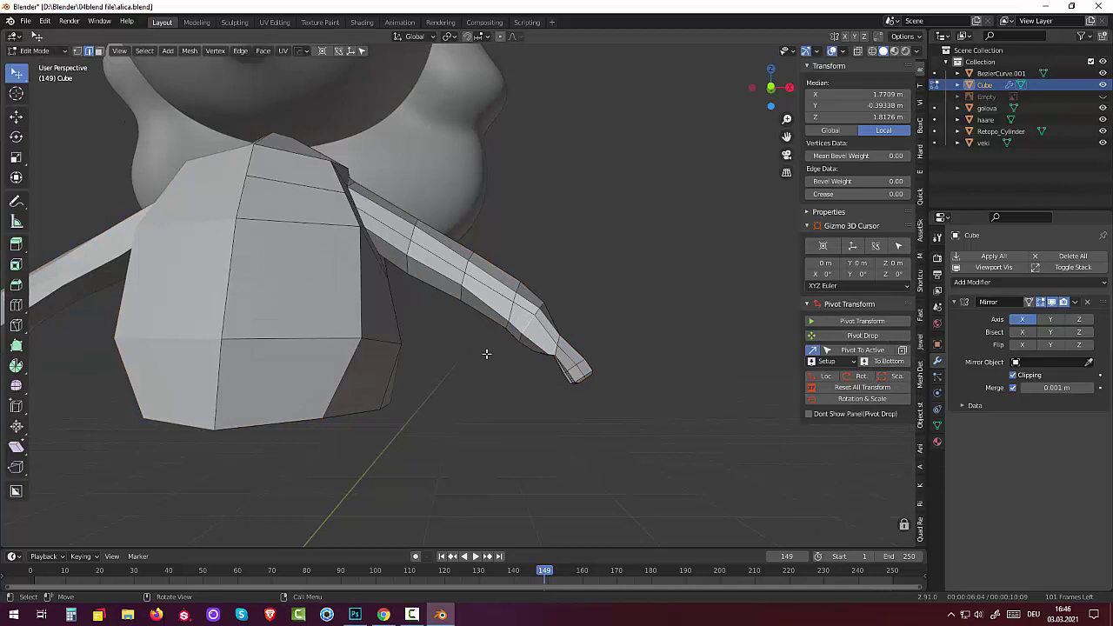
pyautogui.press('a')
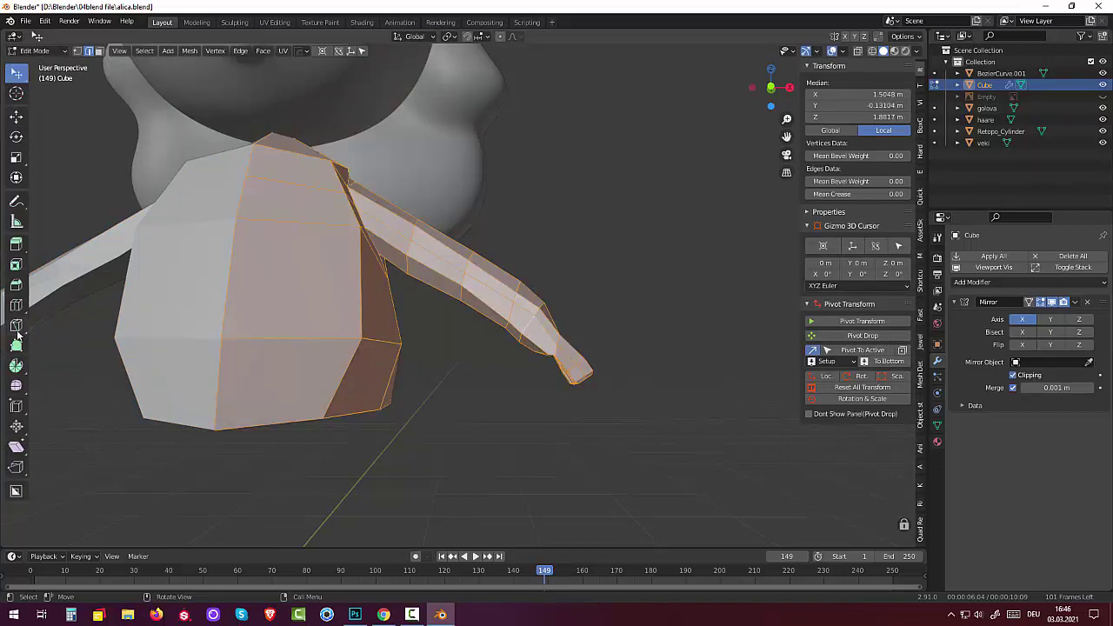
# Slice a Bisect cut across the arm just before the hand.
pyautogui.click(15, 326)
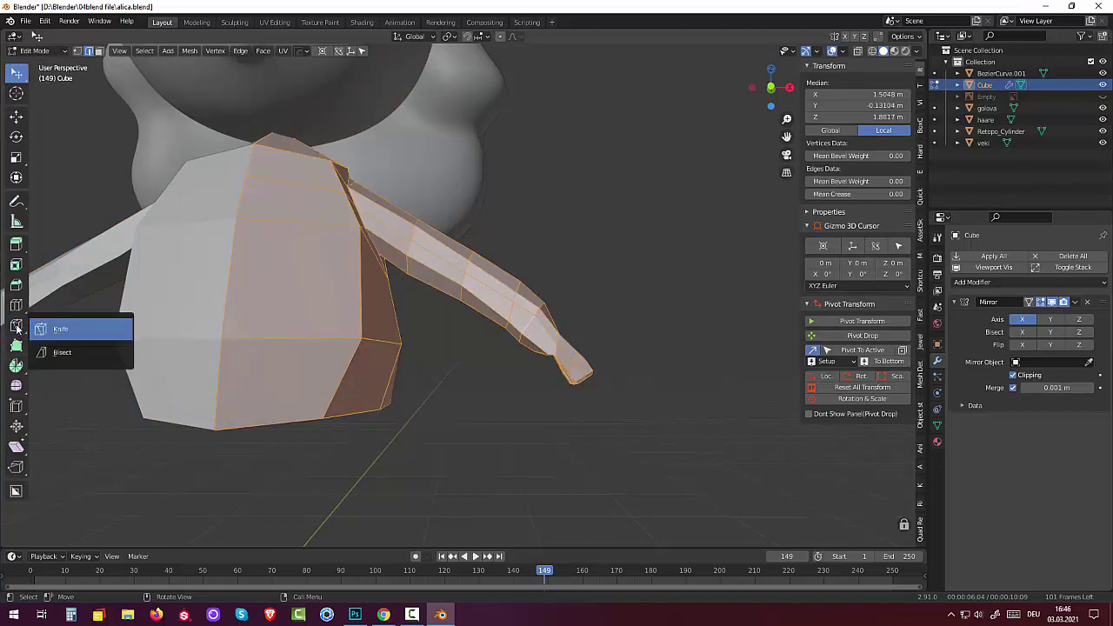
pyautogui.click(62, 353)
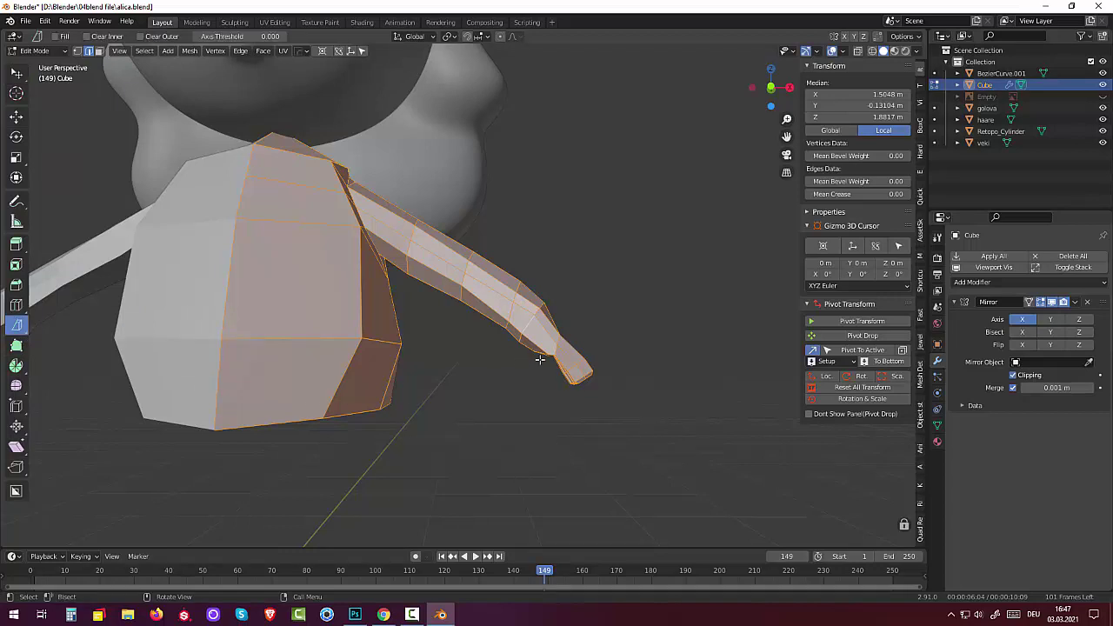
pyautogui.moveTo(530, 361); pyautogui.dragTo(583, 285)
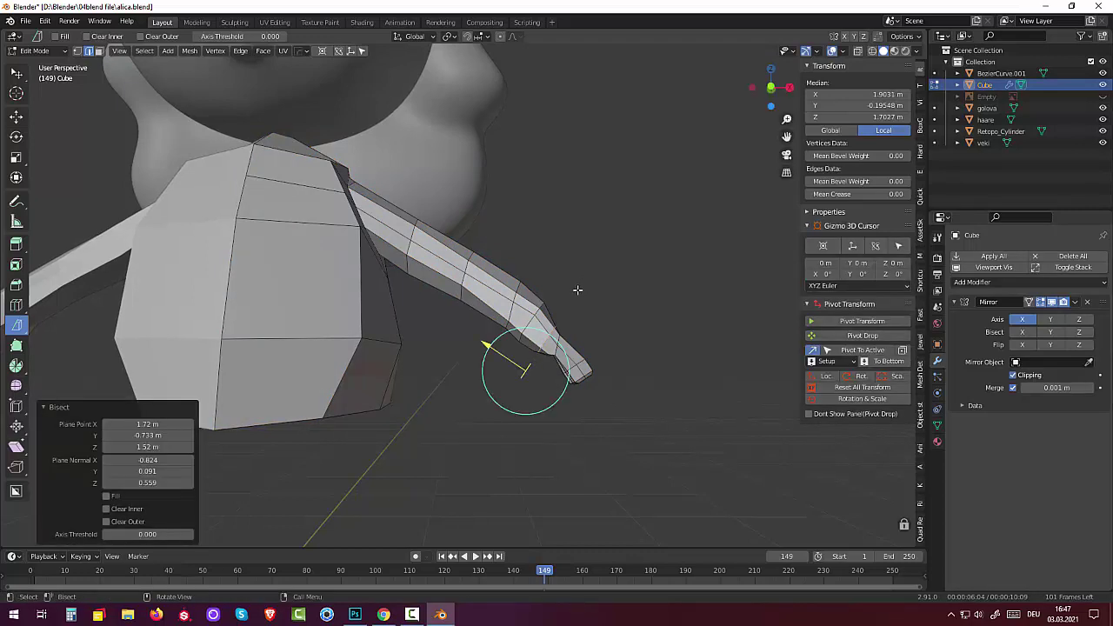
pyautogui.click(579, 292)
pyautogui.moveTo(591, 306)
pyautogui.mouseDown(button='middle')
pyautogui.moveTo(609, 285)
pyautogui.moveTo(572, 323)
pyautogui.mouseUp(button='middle')
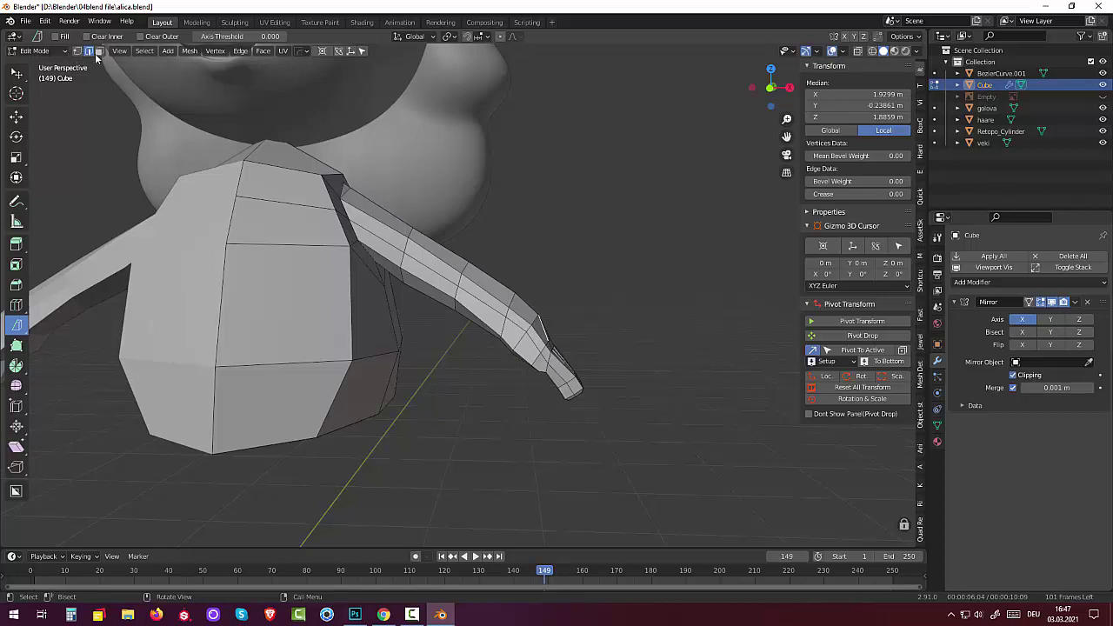
# In front view, select an arm-tip vertex and nudge it into place.
pyautogui.click(77, 50)
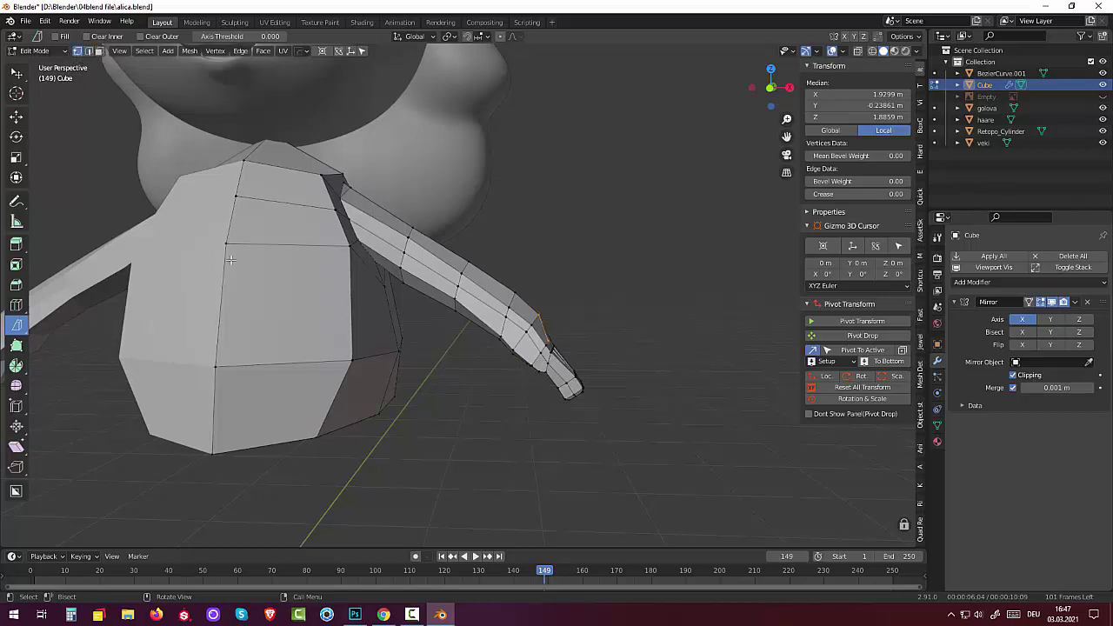
pyautogui.click(541, 354)
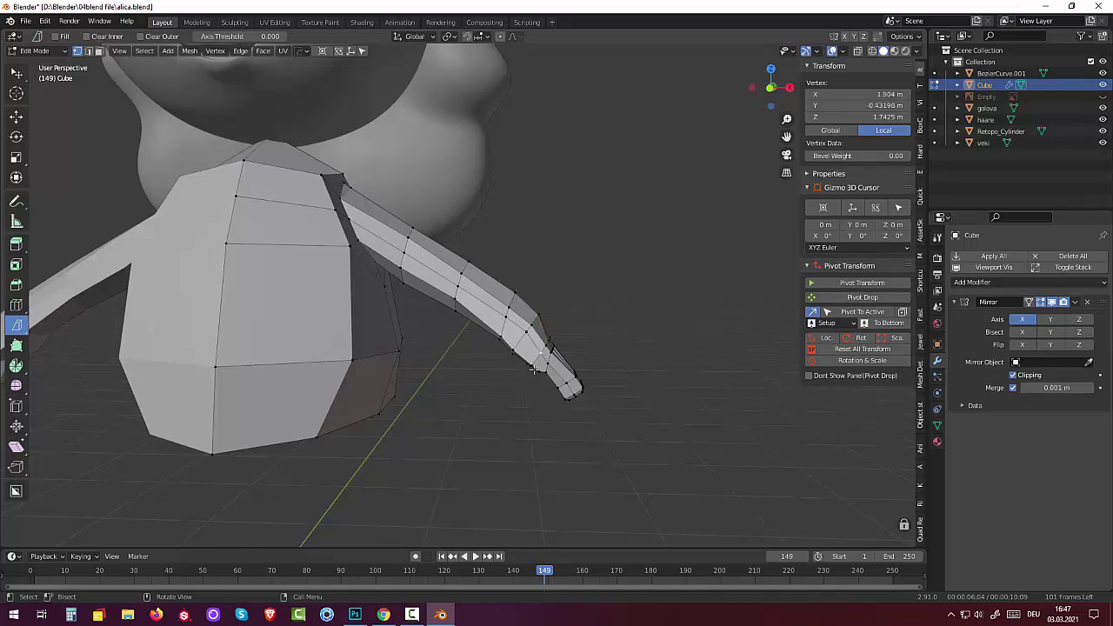
pyautogui.press('KP_1')
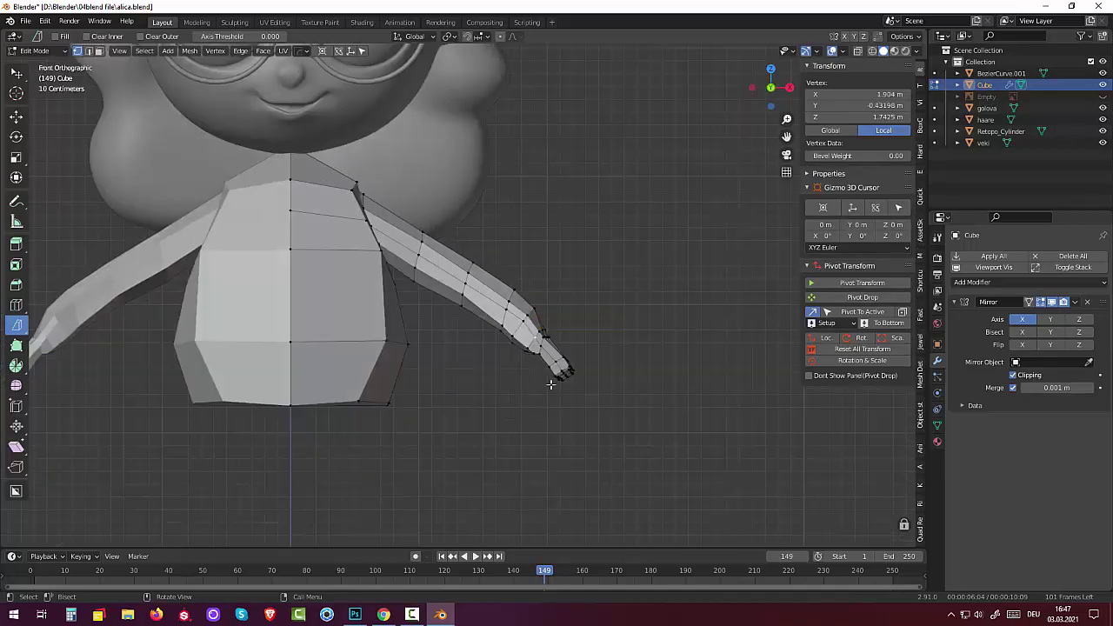
pyautogui.scroll(2, 548, 380)
pyautogui.scroll(2, 546, 372)
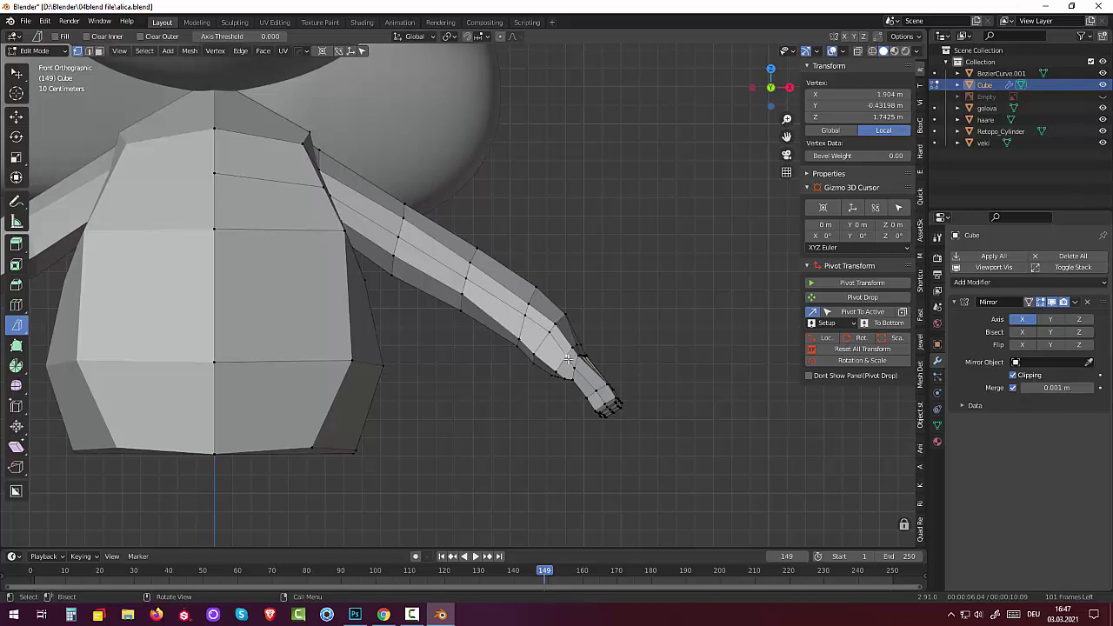
pyautogui.press('g')
pyautogui.click(572, 354)
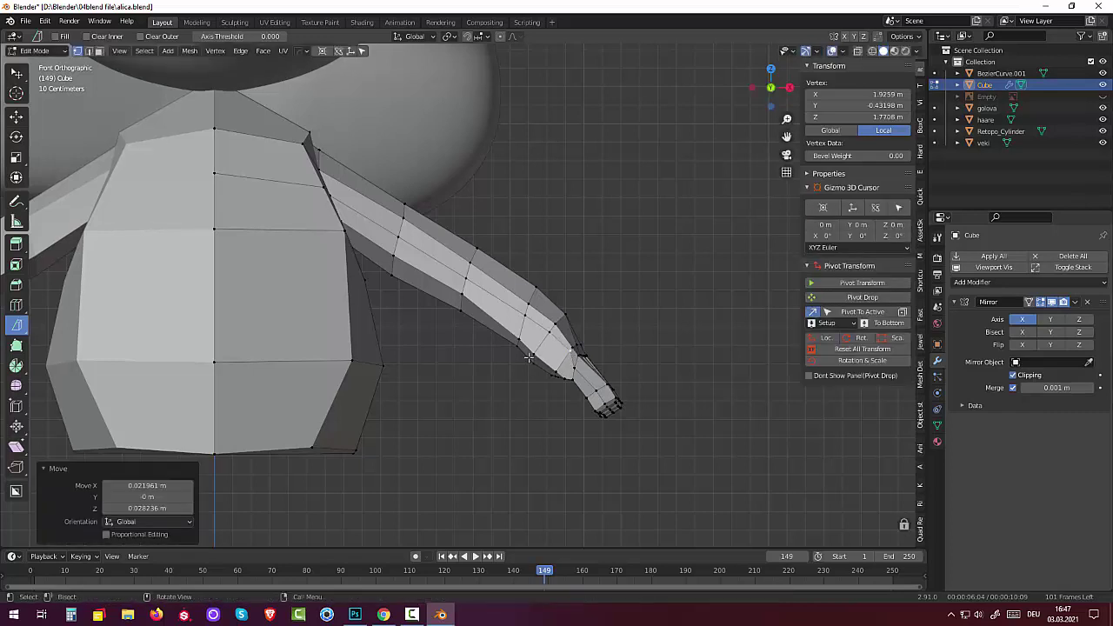
# Adjust the remaining wrist vertices so the forearm tapers into the hand.
pyautogui.press('g')
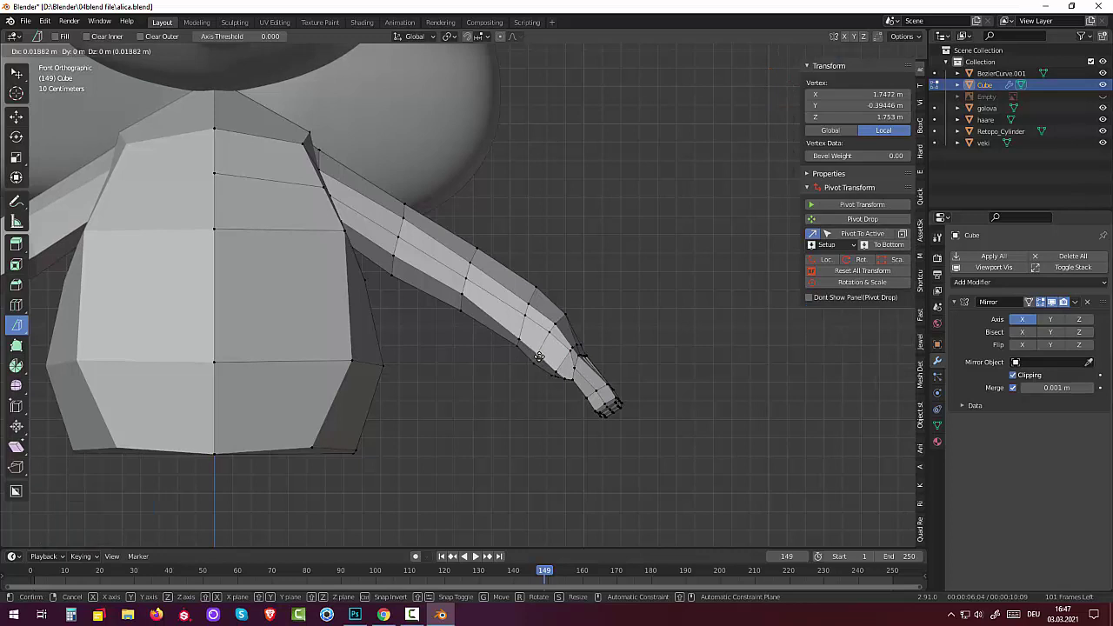
pyautogui.click(538, 353)
pyautogui.press('g')
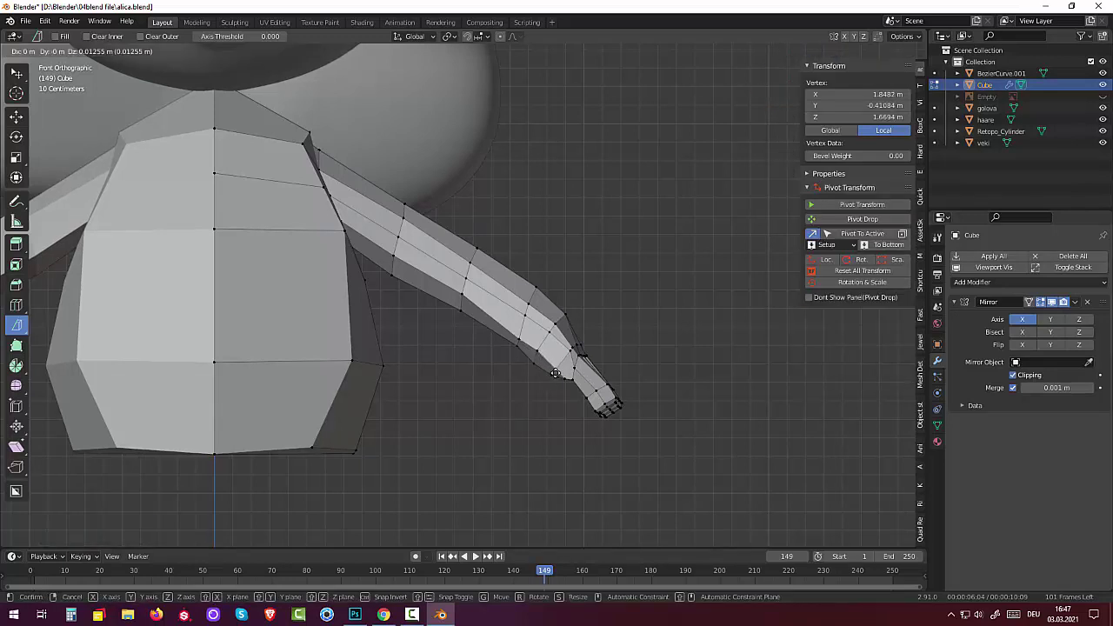
pyautogui.click(538, 355)
pyautogui.press('g')
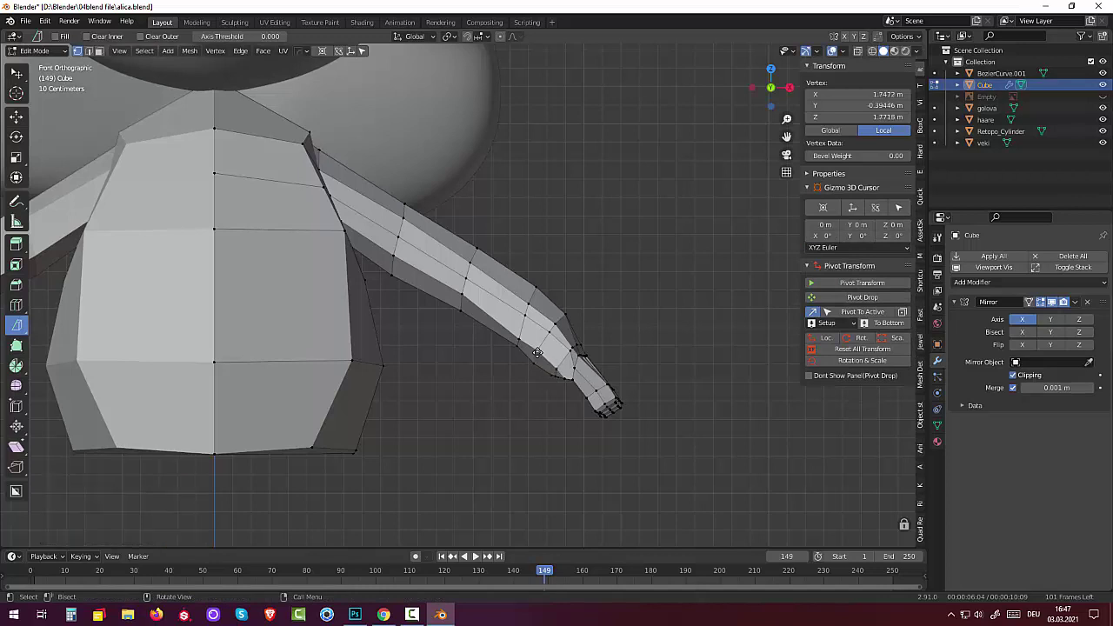
pyautogui.click(535, 355)
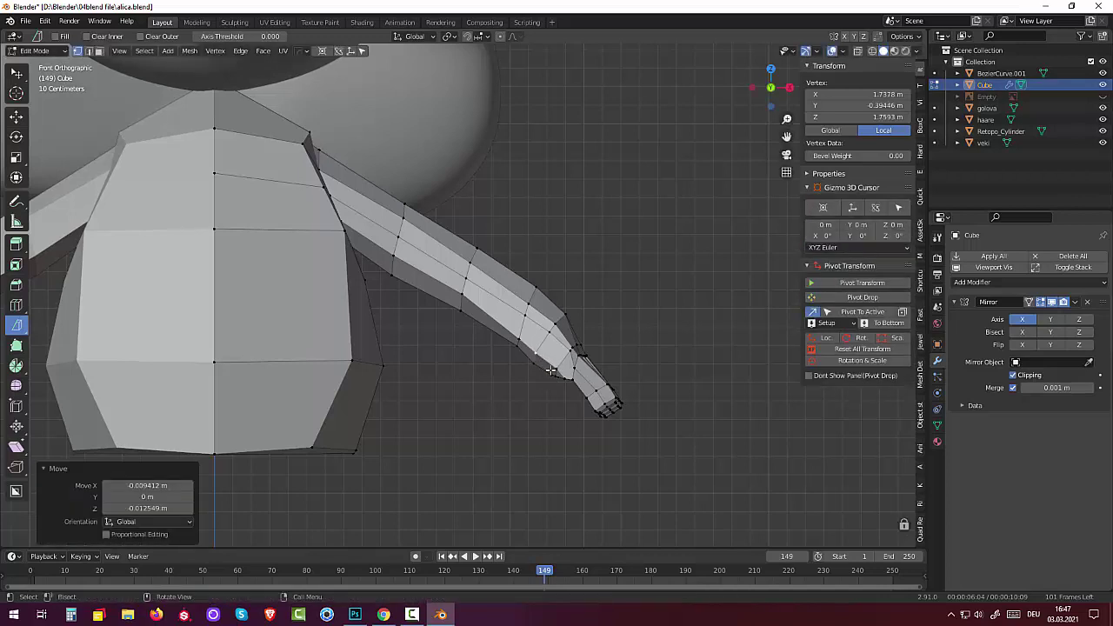
pyautogui.press('g')
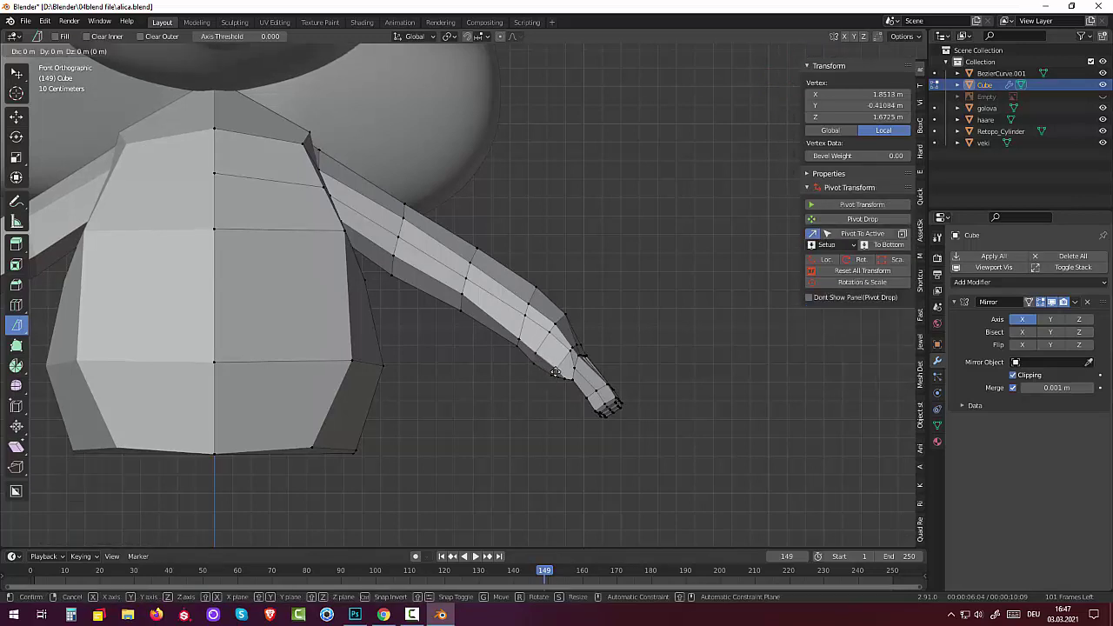
pyautogui.click(556, 371)
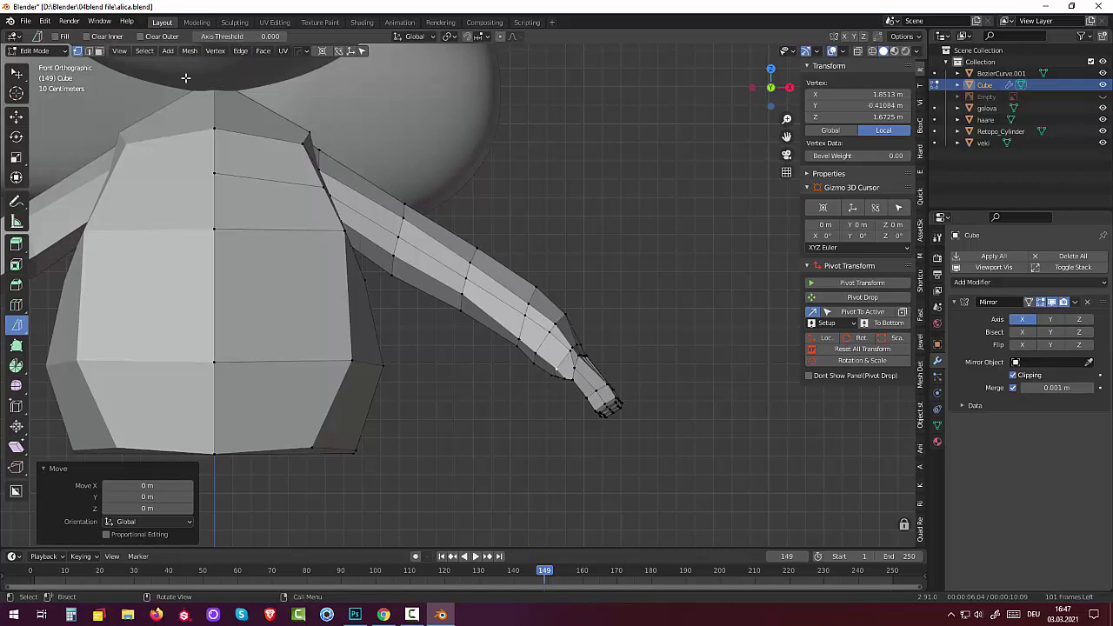
pyautogui.moveTo(106, 110)
pyautogui.mouseDown(button='middle')
pyautogui.moveTo(540, 380)
pyautogui.moveTo(432, 417)
pyautogui.moveTo(367, 390)
pyautogui.moveTo(319, 330)
pyautogui.moveTo(445, 286)
pyautogui.moveTo(544, 368)
pyautogui.moveTo(514, 363)
pyautogui.mouseUp(button='middle')
# Try face, edge and vertex selections on the forearm, ending on a vertex at the wrist.
pyautogui.click(497, 370)
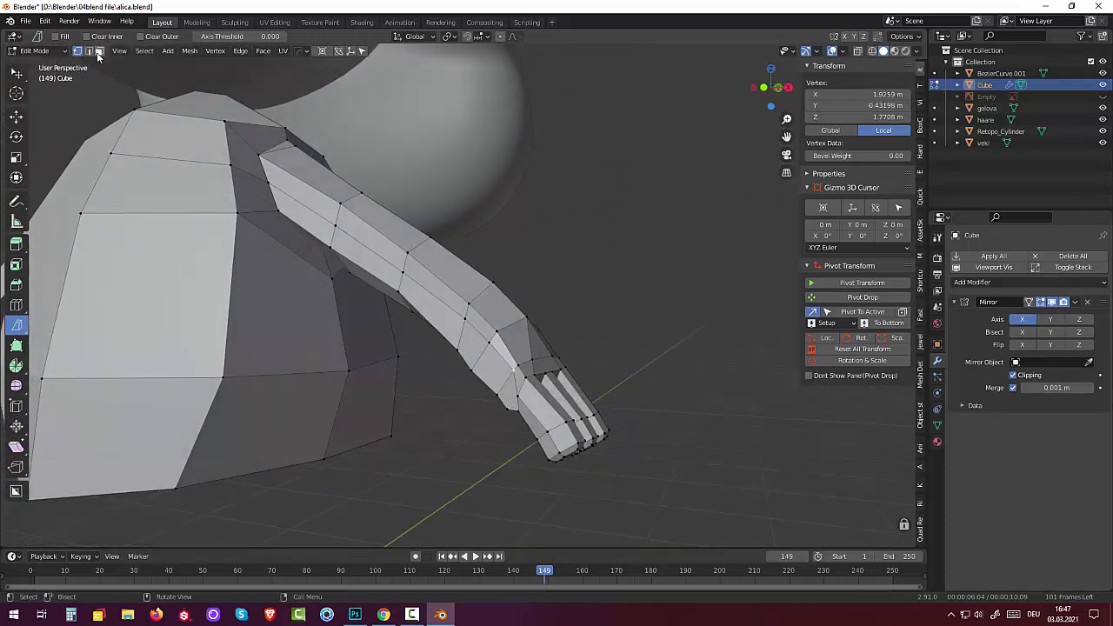
pyautogui.click(100, 52)
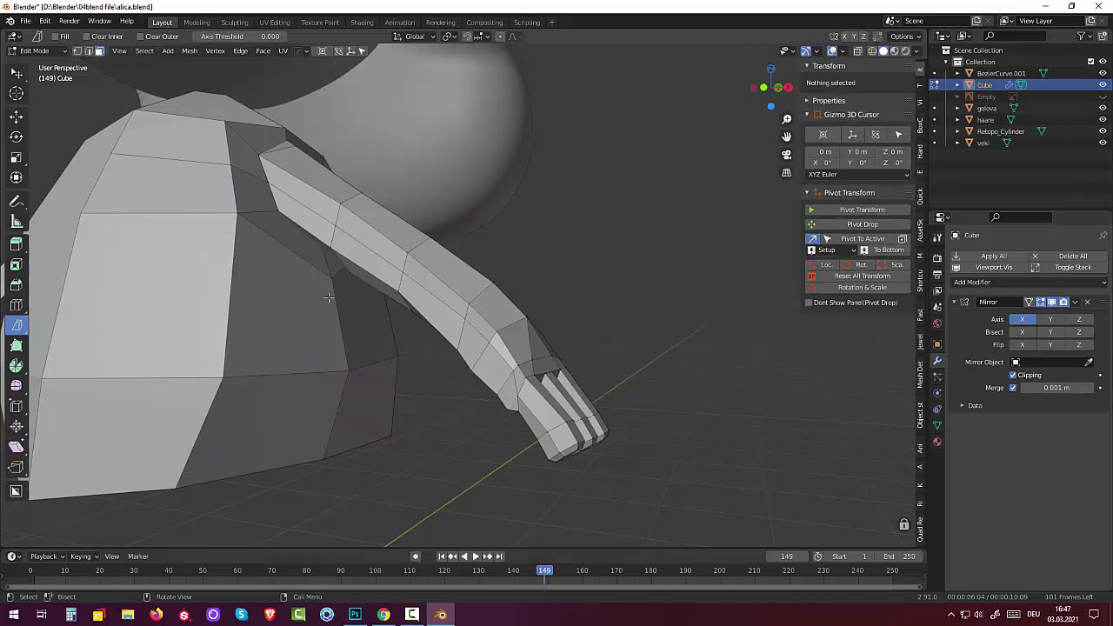
pyautogui.click(487, 372)
pyautogui.moveTo(489, 373); pyautogui.dragTo(620, 404, button='middle')
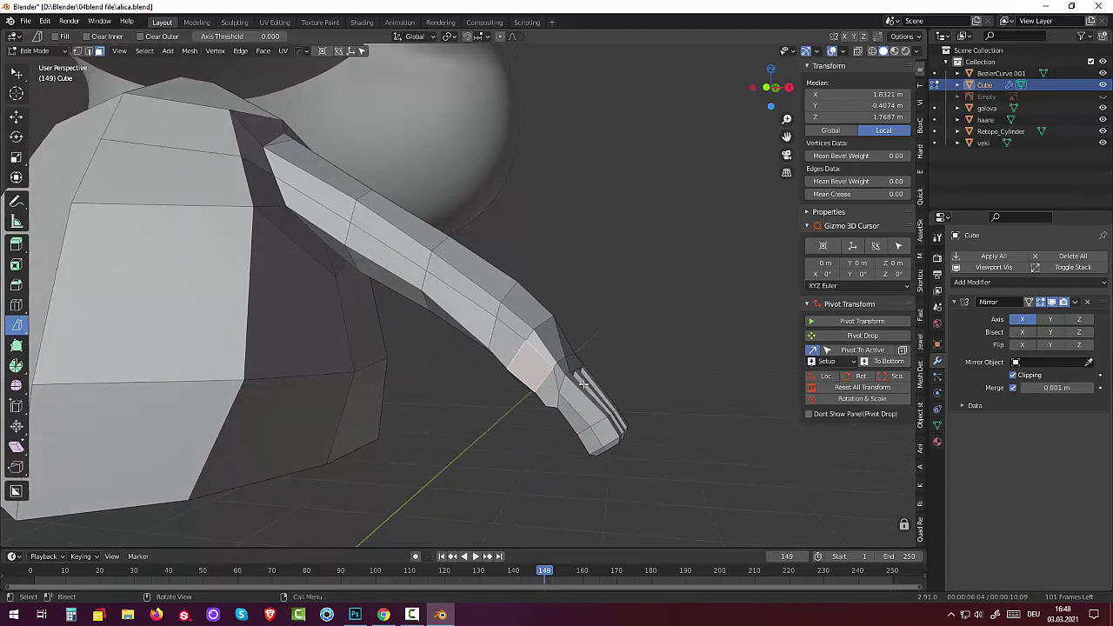
pyautogui.click(681, 360)
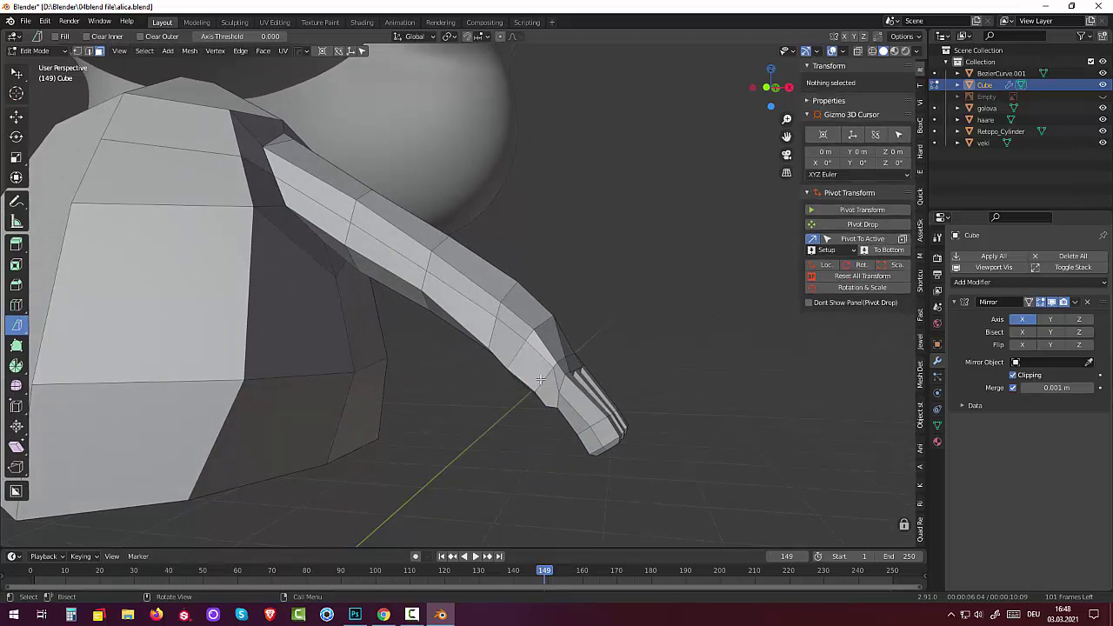
pyautogui.click(540, 386)
pyautogui.click(88, 52)
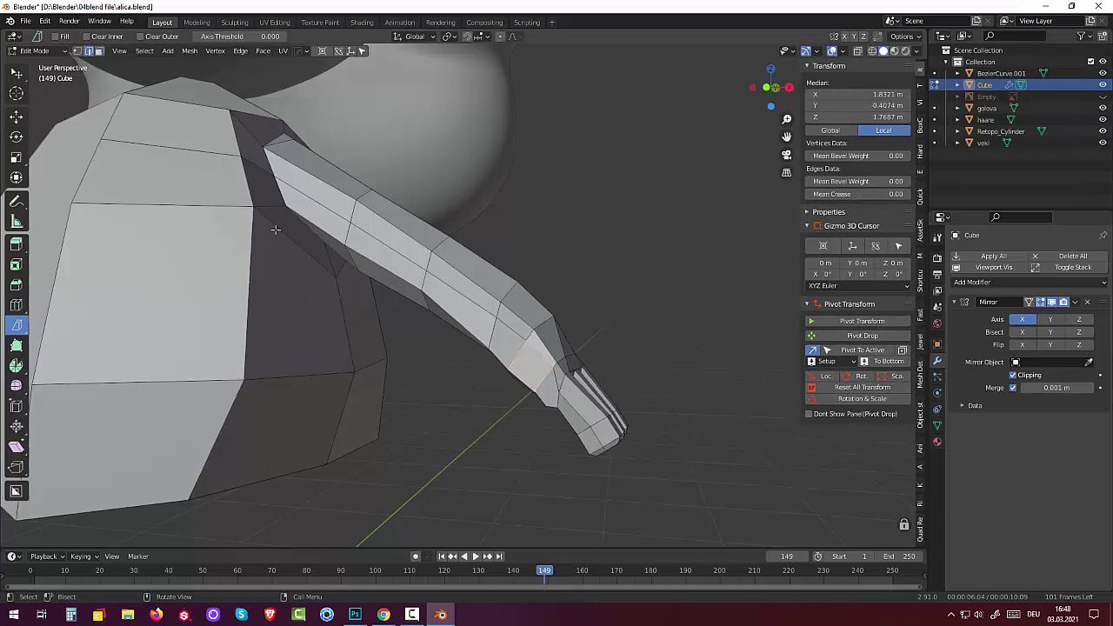
pyautogui.click(550, 389)
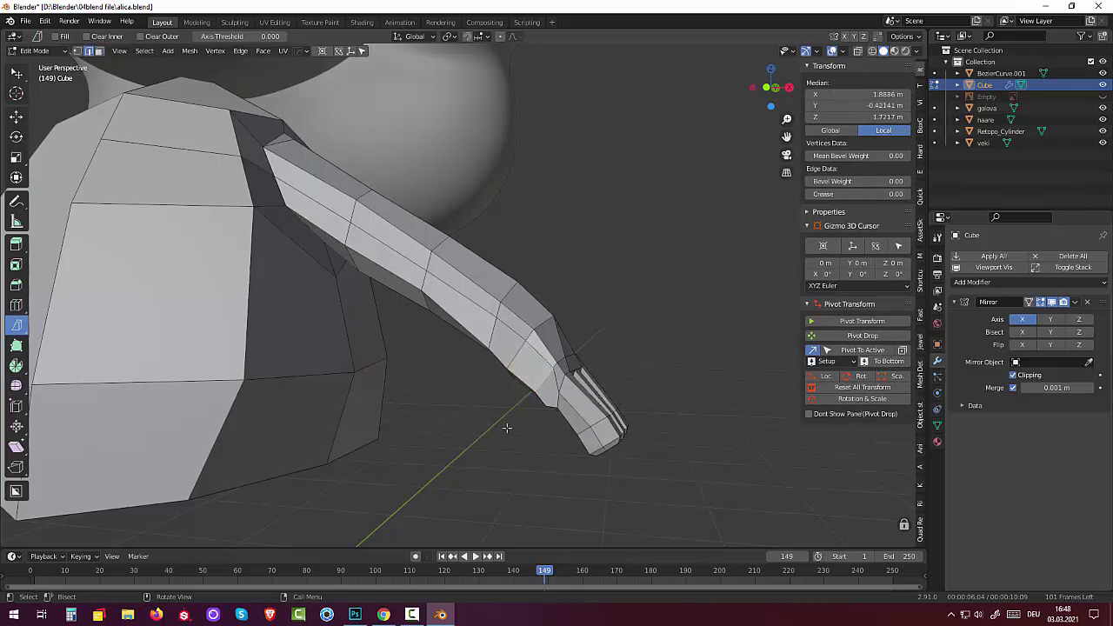
pyautogui.click(76, 52)
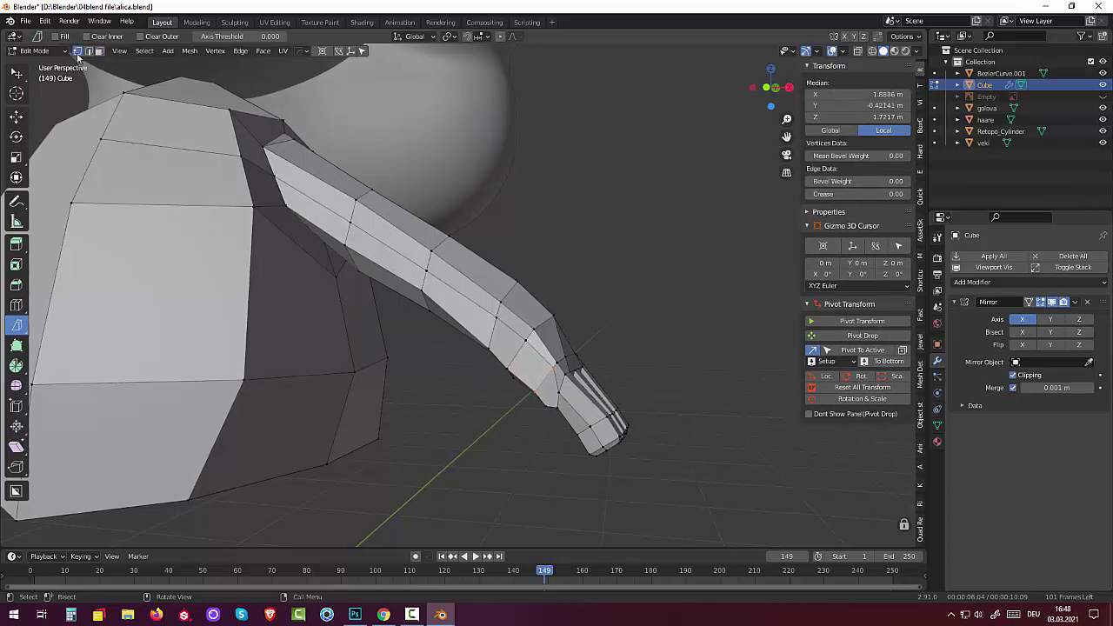
pyautogui.click(545, 381)
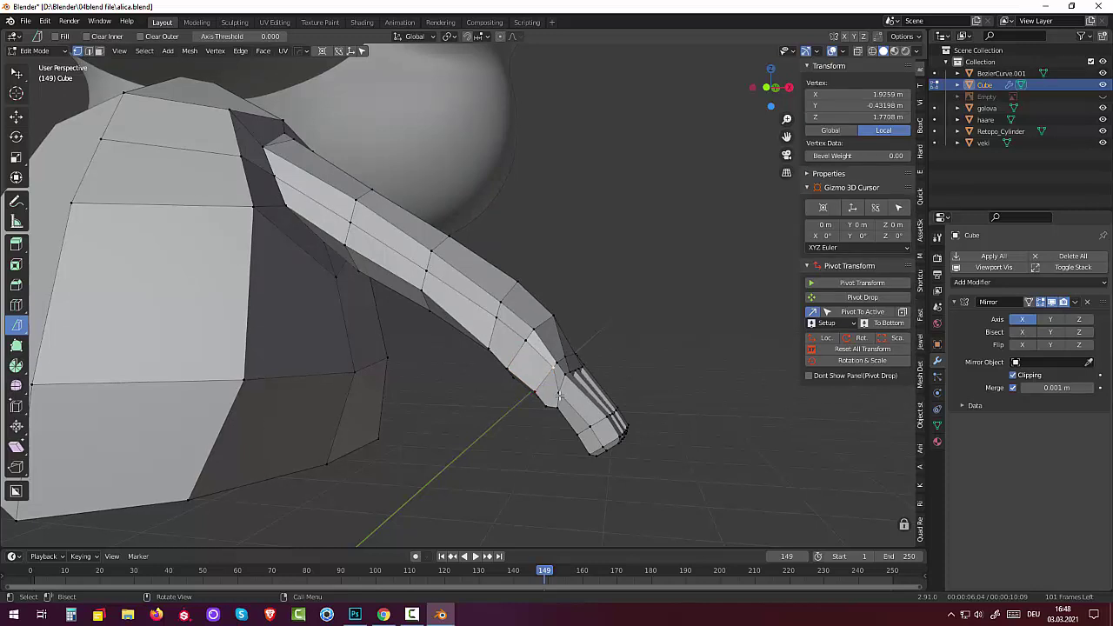
pyautogui.click(556, 393)
# Knife-cut a new edge across the wrist face, ending at the wrist vertex.
pyautogui.press('k')
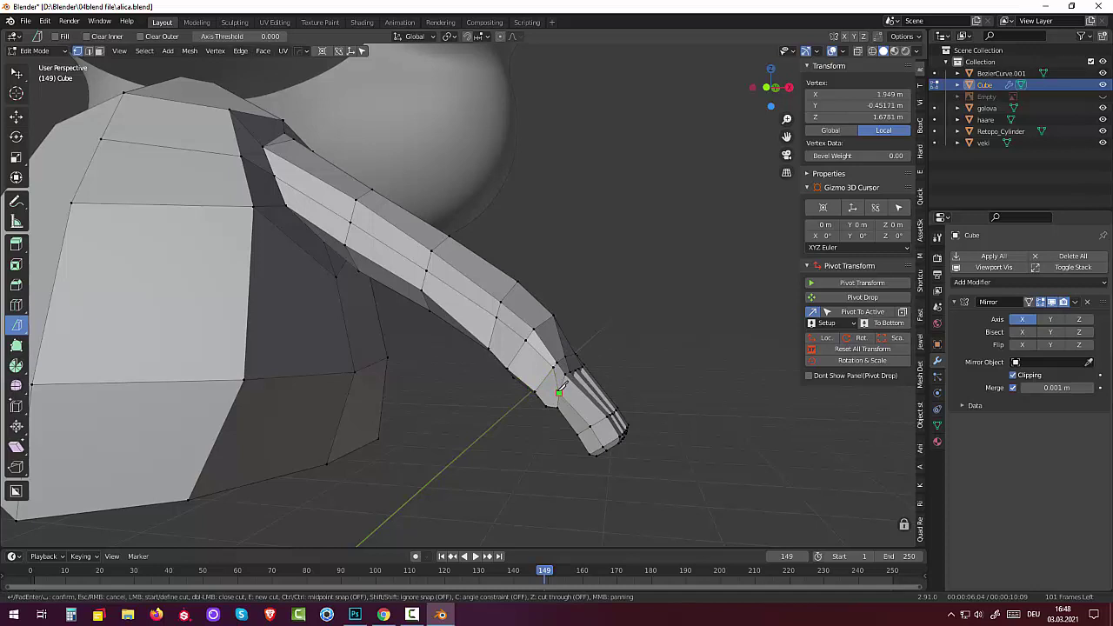
pyautogui.click(542, 381)
pyautogui.click(519, 352)
pyautogui.press('Return')
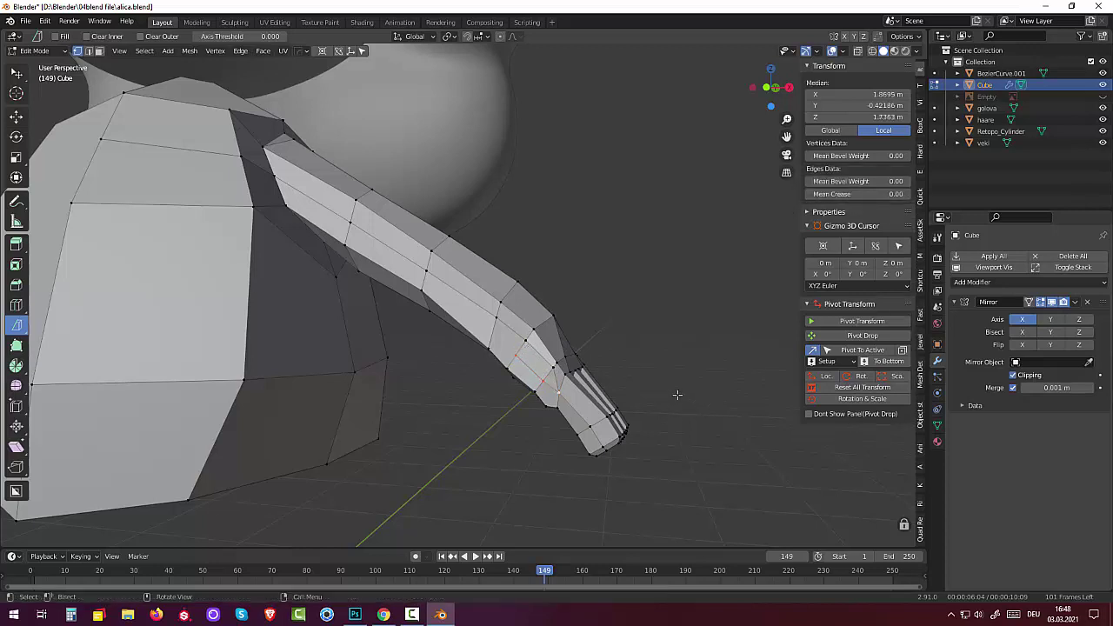
# Select the two faces on the side of the wrist where the thumb will grow.
pyautogui.click(99, 51)
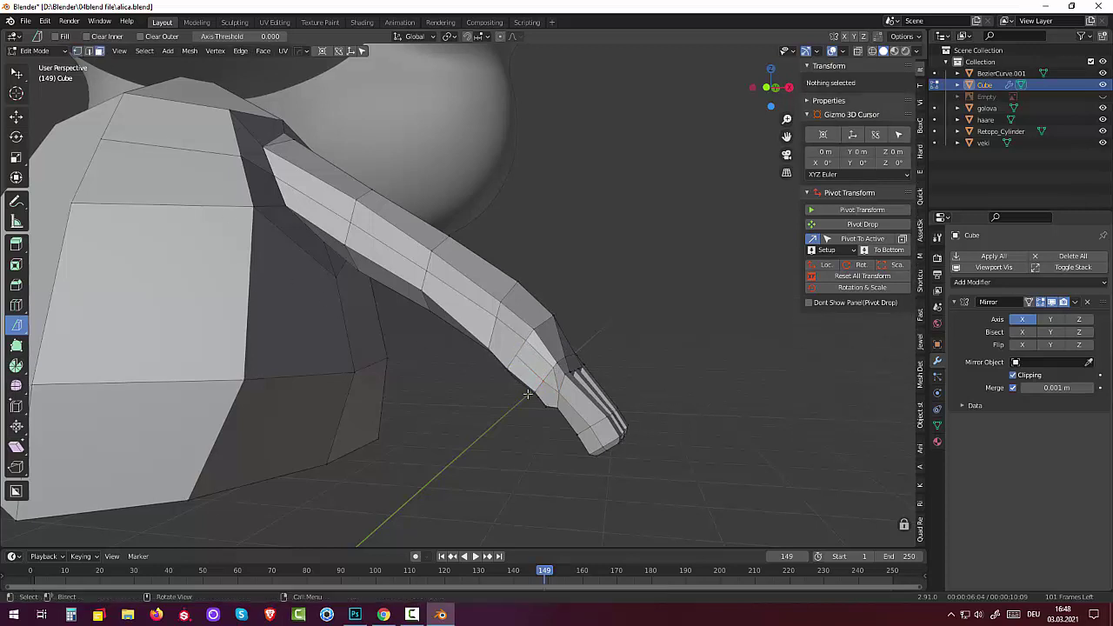
pyautogui.click(535, 365)
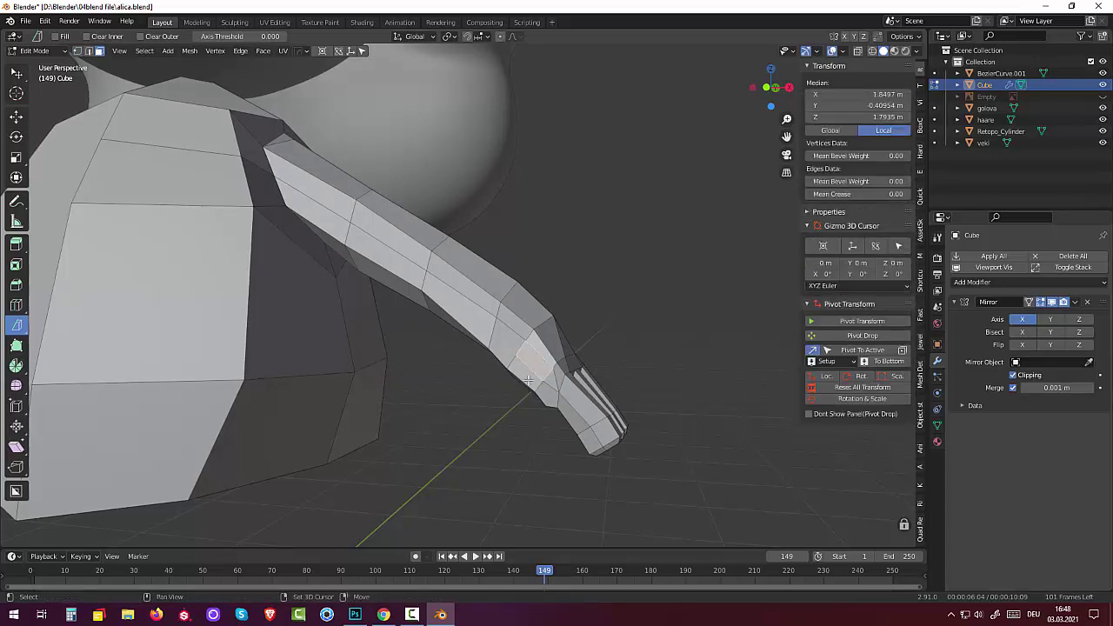
pyautogui.keyDown('shift'); pyautogui.click(527, 380); pyautogui.keyUp('shift')
pyautogui.moveTo(528, 380); pyautogui.dragTo(485, 426, button='middle')
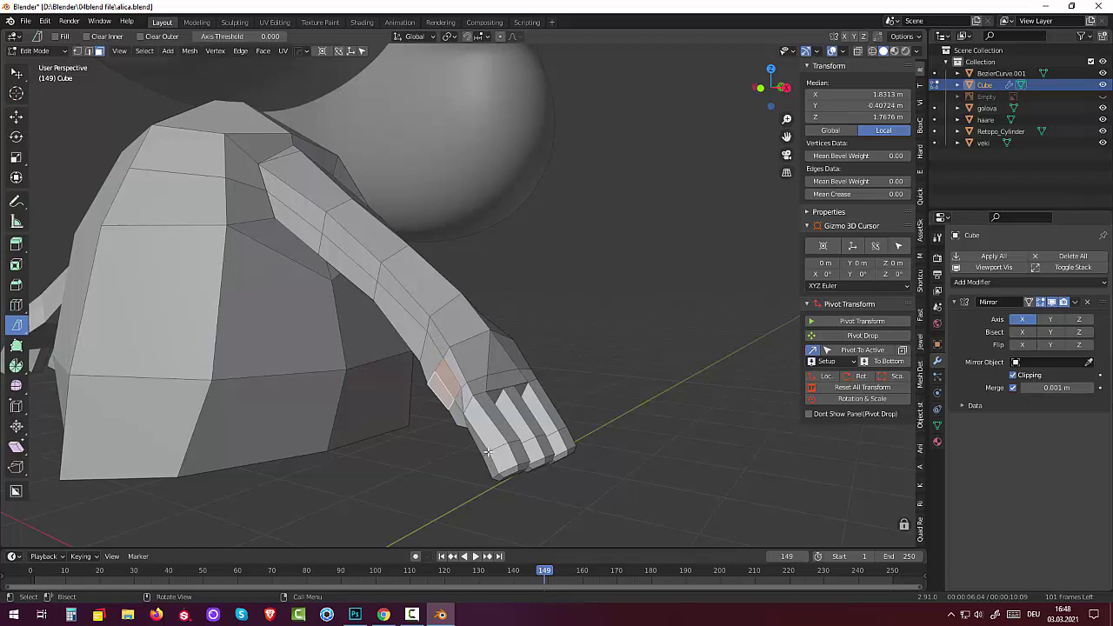
pyautogui.moveTo(521, 446); pyautogui.dragTo(549, 448, button='middle')
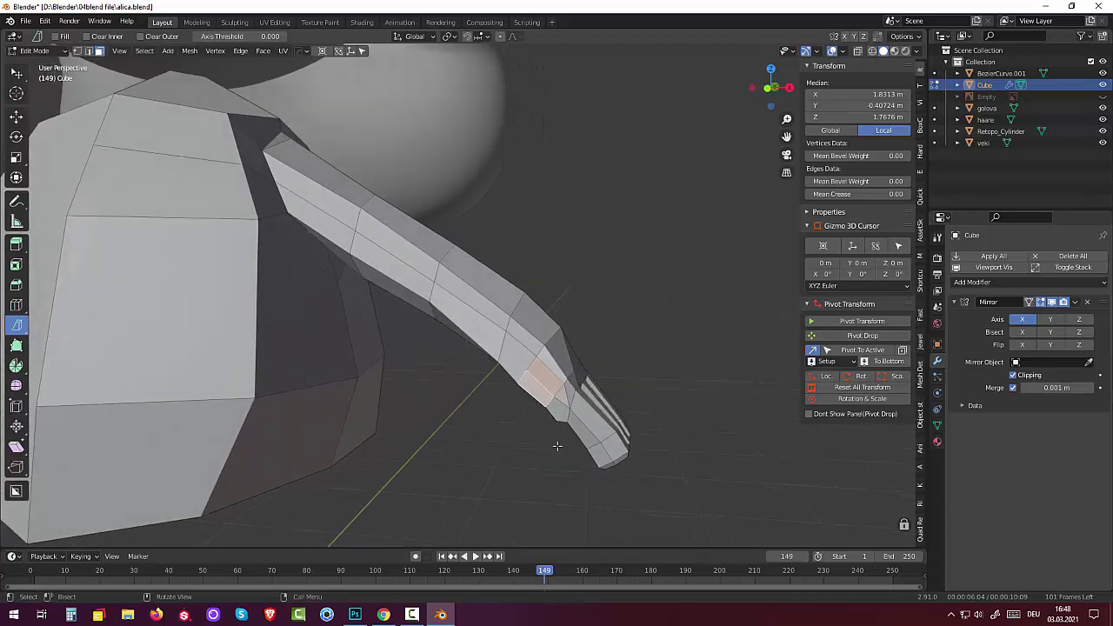
# Round the thumb-base faces into a circle and extrude them outward as a thumb stub.
pyautogui.rightClick(674, 295)
pyautogui.moveTo(645, 291)
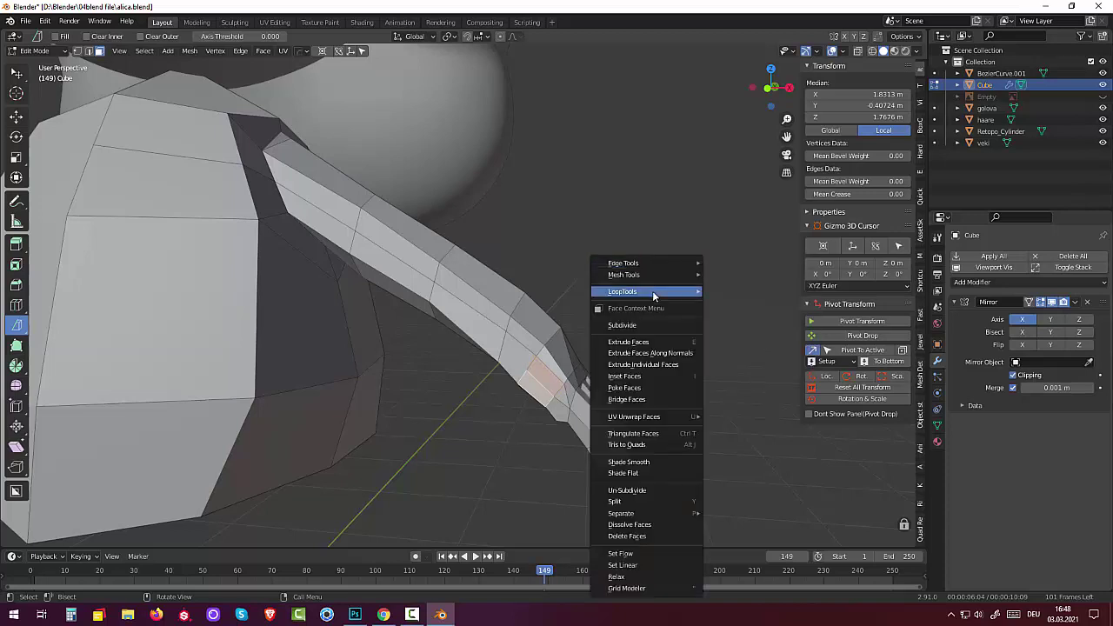
pyautogui.click(725, 302)
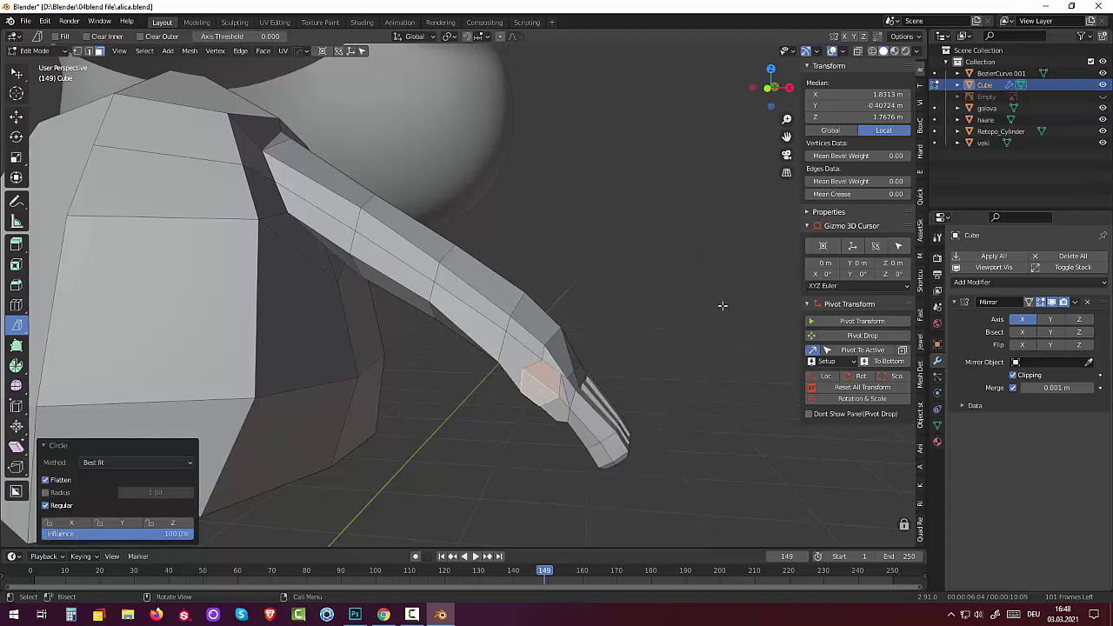
pyautogui.moveTo(673, 358)
pyautogui.mouseDown(button='middle')
pyautogui.moveTo(613, 382)
pyautogui.moveTo(586, 423)
pyautogui.moveTo(603, 388)
pyautogui.moveTo(756, 400)
pyautogui.moveTo(739, 406)
pyautogui.mouseUp(button='middle')
pyautogui.press('e')
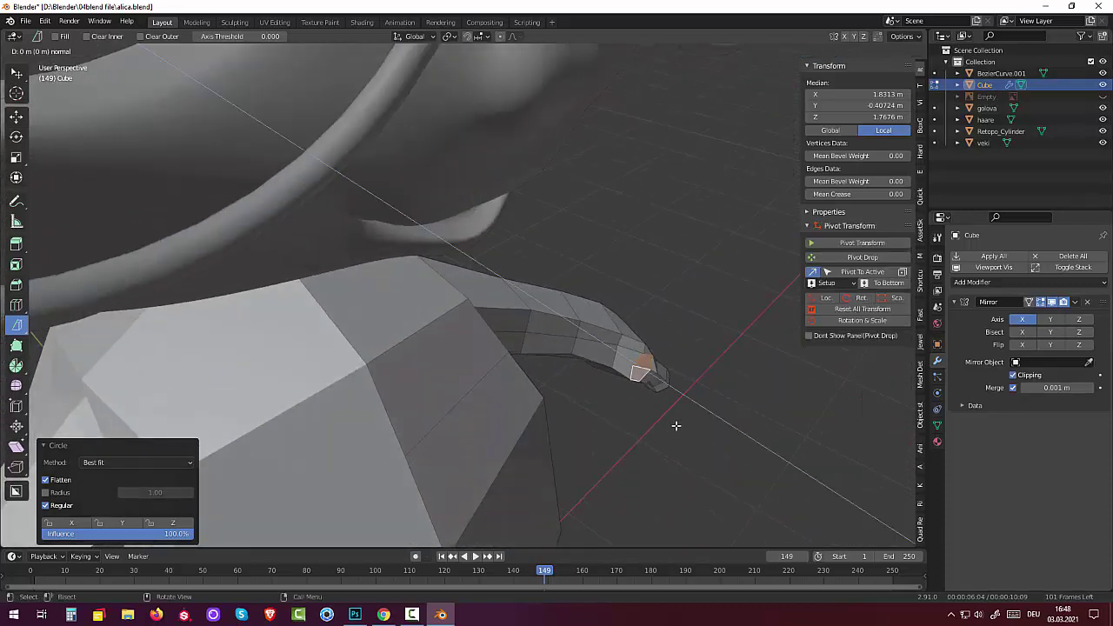
pyautogui.click(678, 441)
pyautogui.scroll(-5, 663, 459)
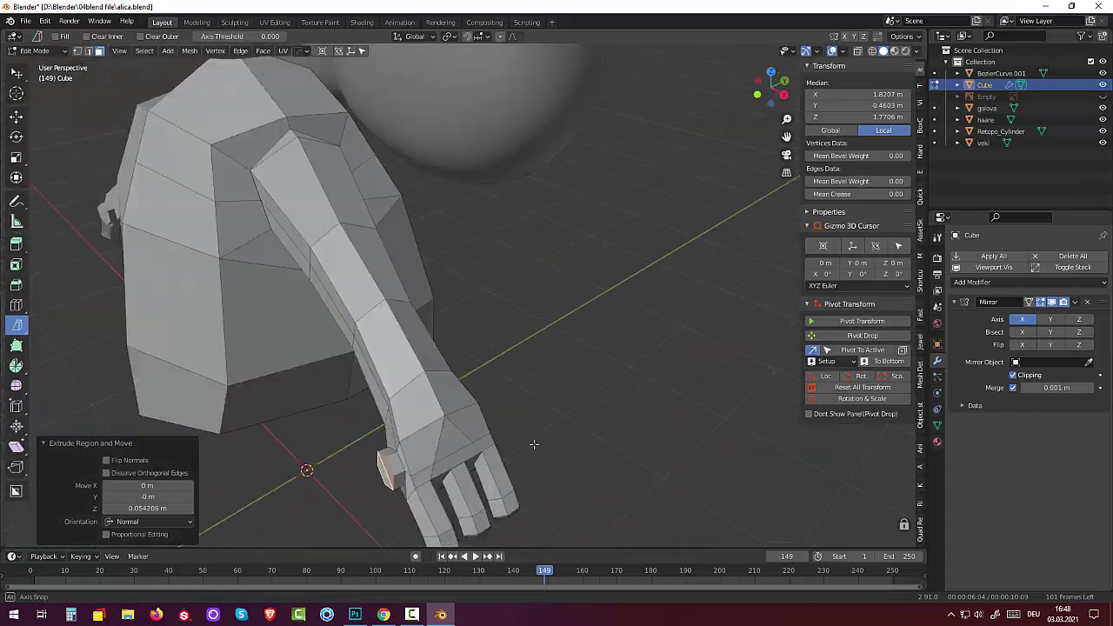
pyautogui.moveTo(662, 458); pyautogui.dragTo(504, 435, button='middle')
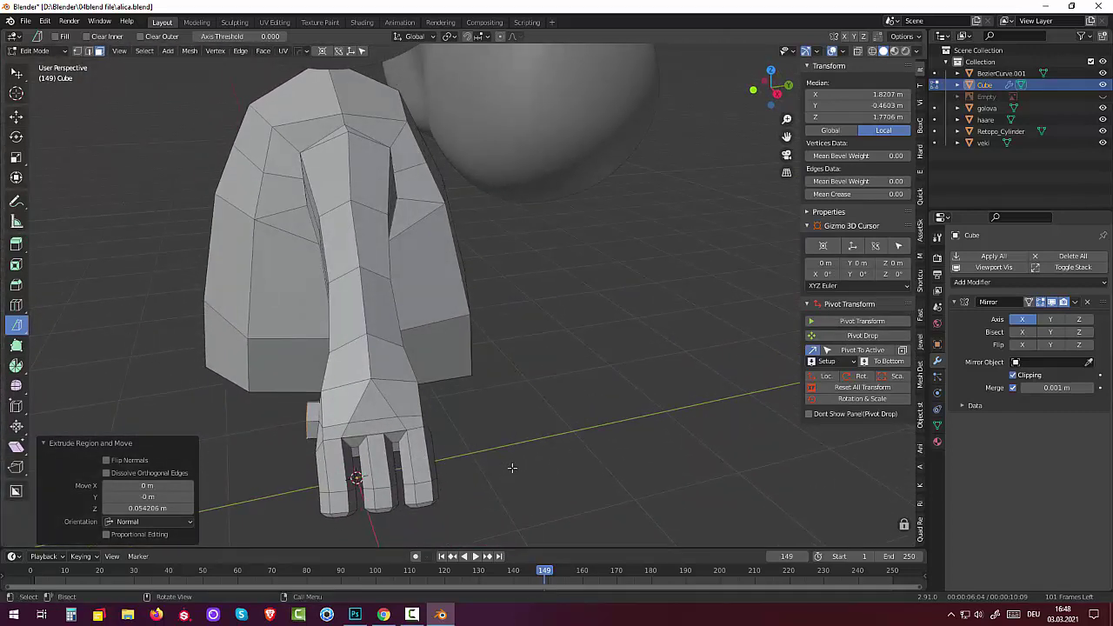
# Rotate the thumb stub 9.56° and extrude it further out.
pyautogui.press('r')
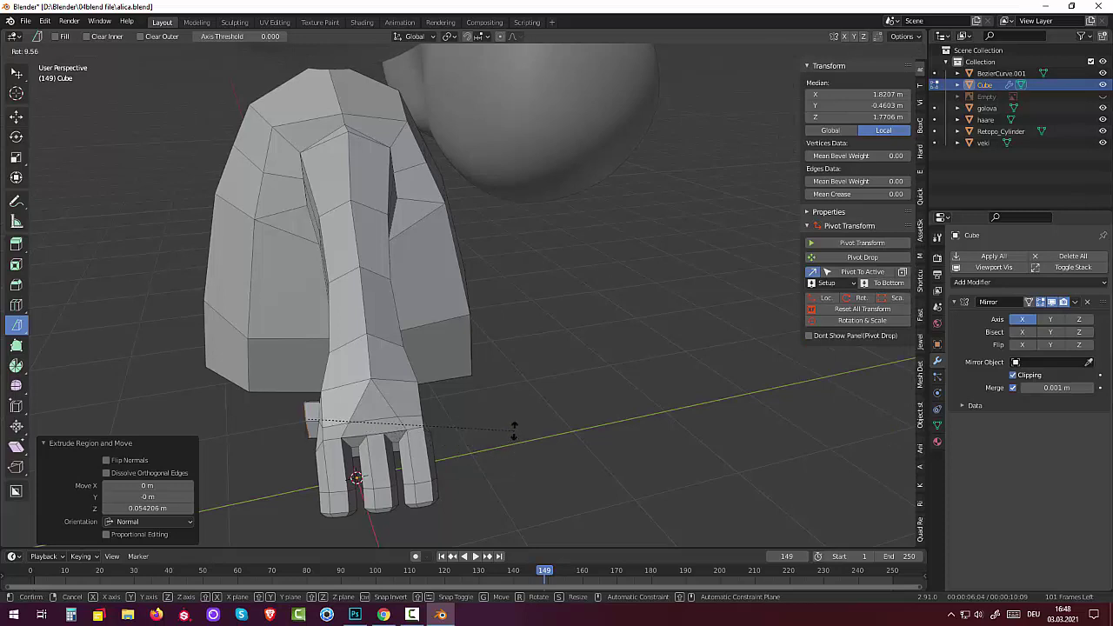
pyautogui.click(535, 413)
pyautogui.scroll(4, 535, 413)
pyautogui.moveTo(536, 413)
pyautogui.mouseDown(button='middle')
pyautogui.moveTo(621, 385)
pyautogui.moveTo(599, 426)
pyautogui.moveTo(539, 471)
pyautogui.mouseUp(button='middle')
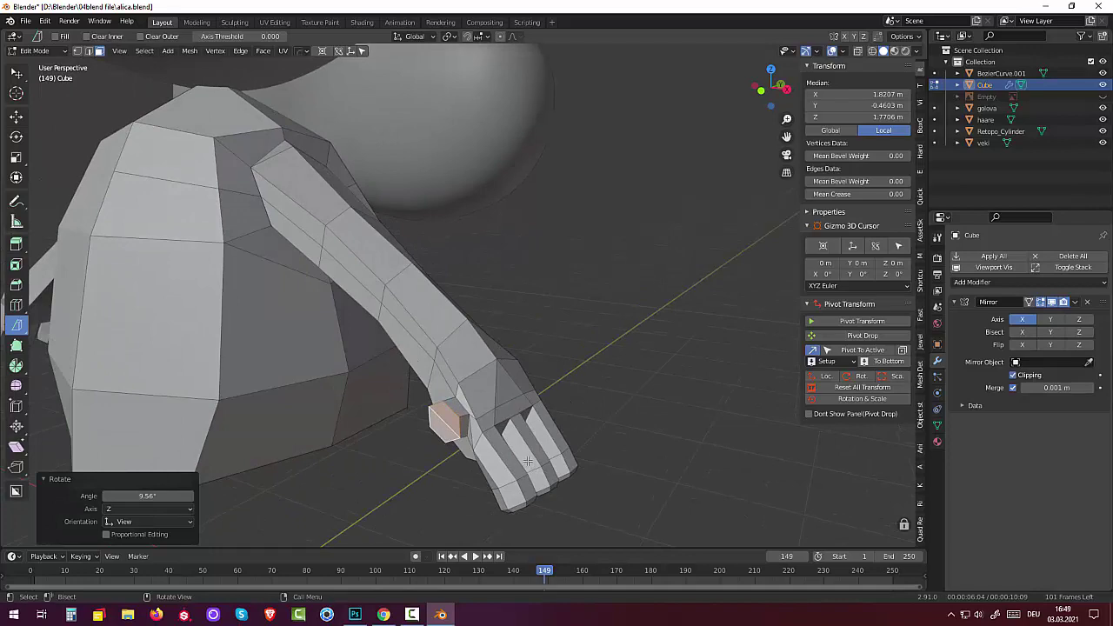
pyautogui.press('e')
pyautogui.click(513, 474)
pyautogui.moveTo(513, 474)
pyautogui.mouseDown(button='middle')
pyautogui.moveTo(484, 532)
pyautogui.moveTo(463, 523)
pyautogui.mouseUp(button='middle')
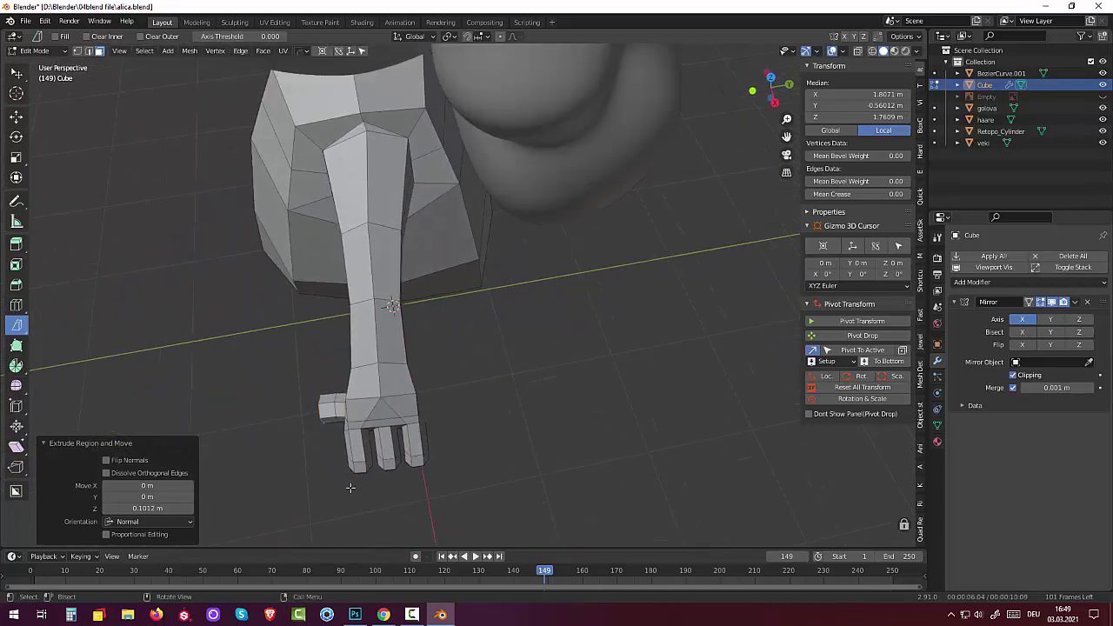
pyautogui.moveTo(351, 488)
pyautogui.mouseDown(button='middle')
pyautogui.moveTo(403, 456)
pyautogui.moveTo(355, 482)
pyautogui.mouseUp(button='middle')
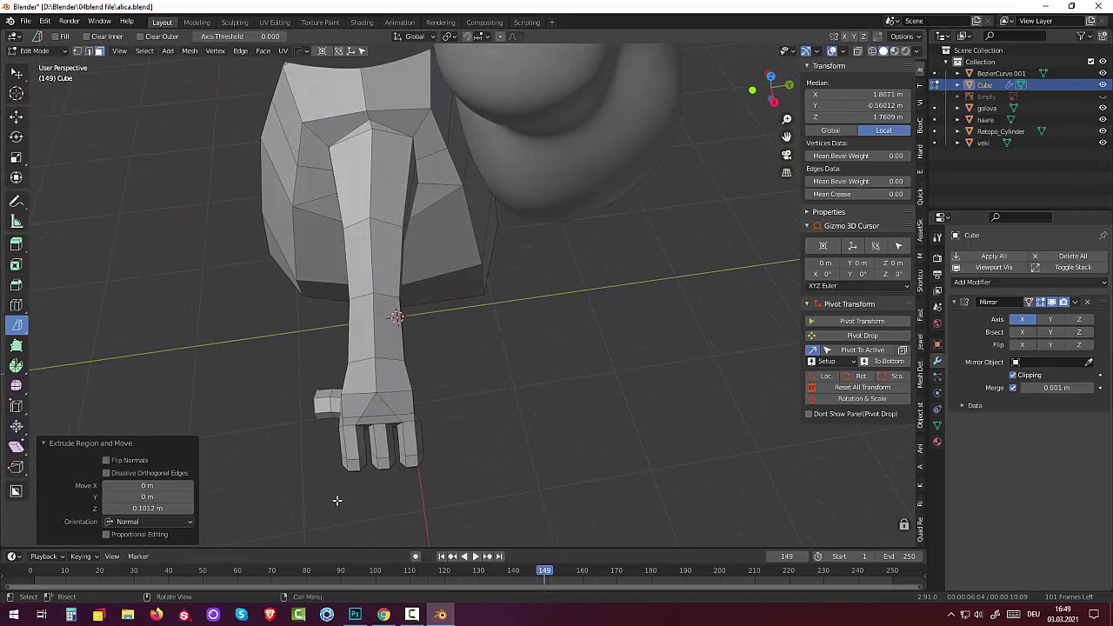
# Nudge the thumb tip about 0.028 m outward and slice a cut across the thumb.
pyautogui.press('g')
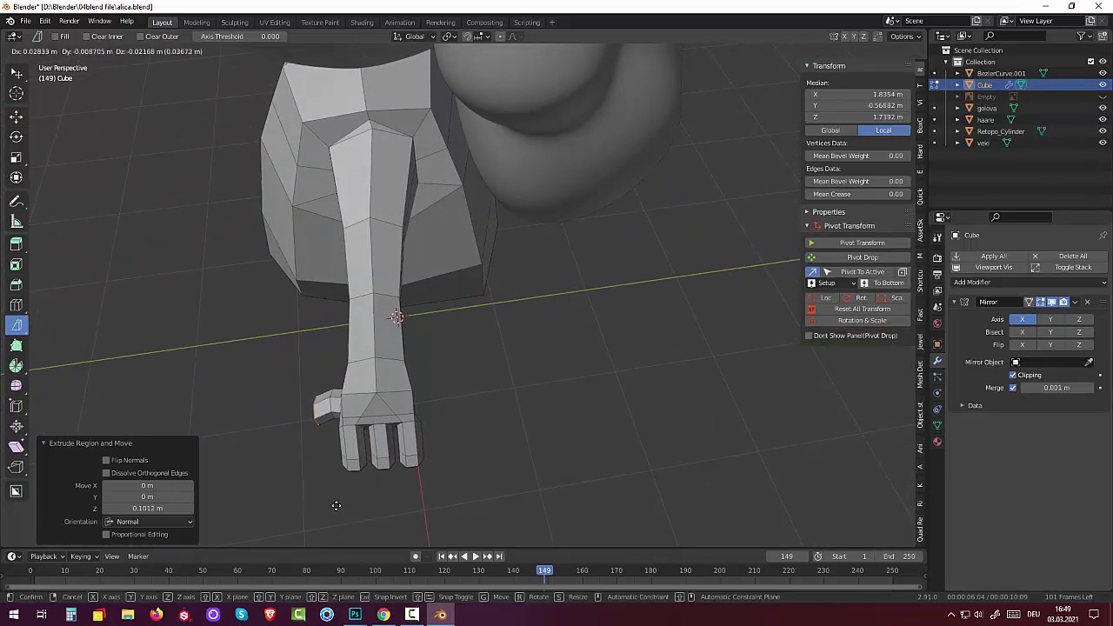
pyautogui.click(336, 505)
pyautogui.moveTo(335, 505); pyautogui.dragTo(439, 393, button='middle')
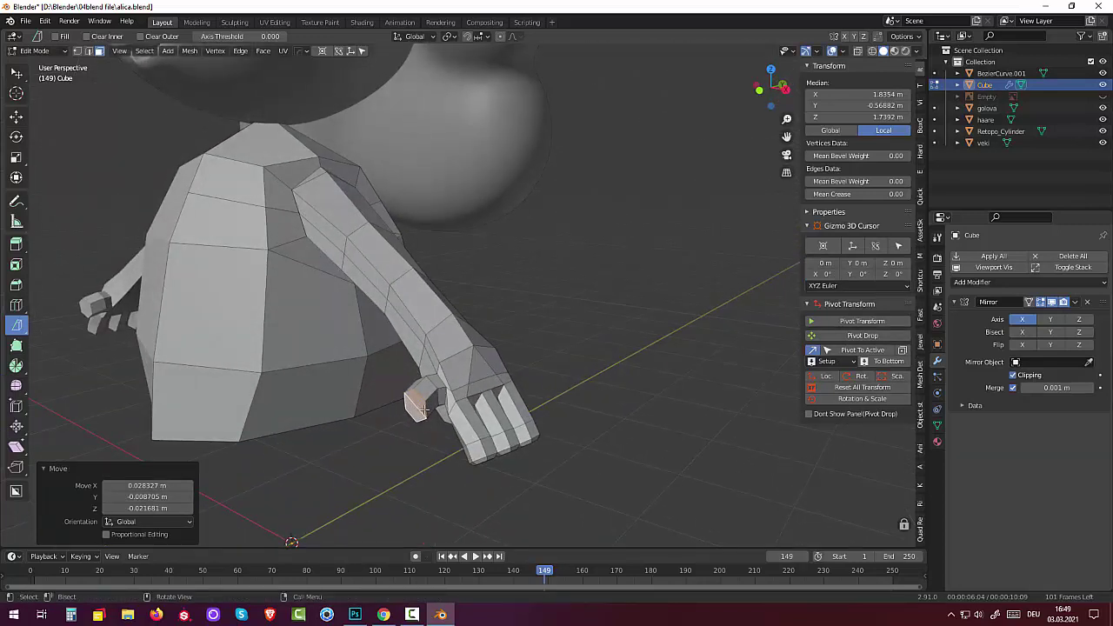
pyautogui.moveTo(421, 409); pyautogui.dragTo(405, 426)
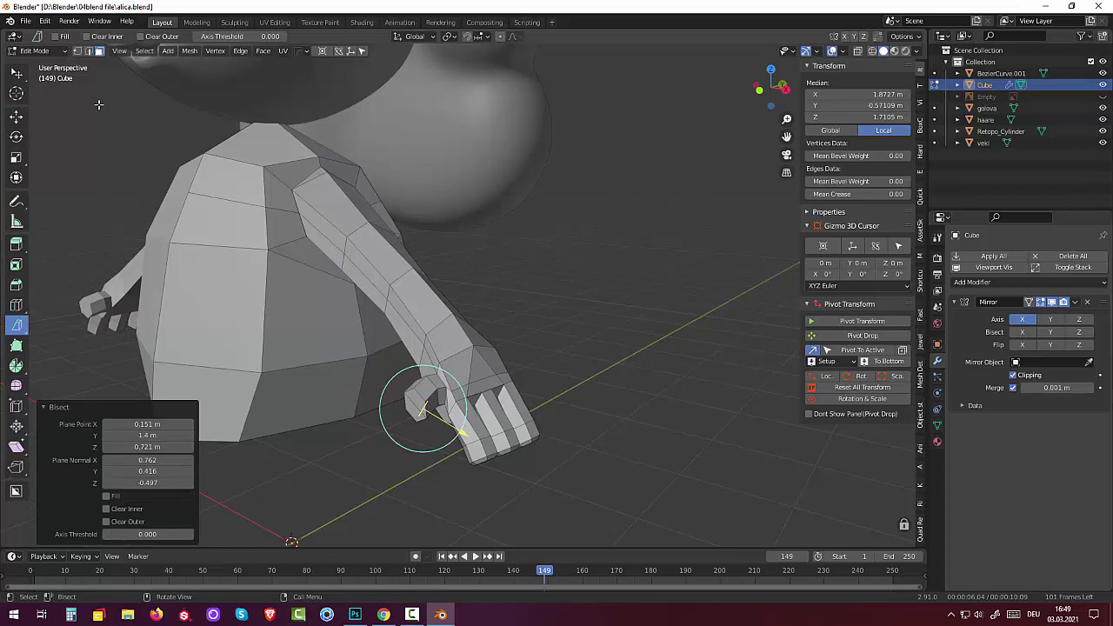
# Toggle back into Edit Mode and select vertices and edges on the thumb.
pyautogui.click(39, 52)
pyautogui.click(26, 63)
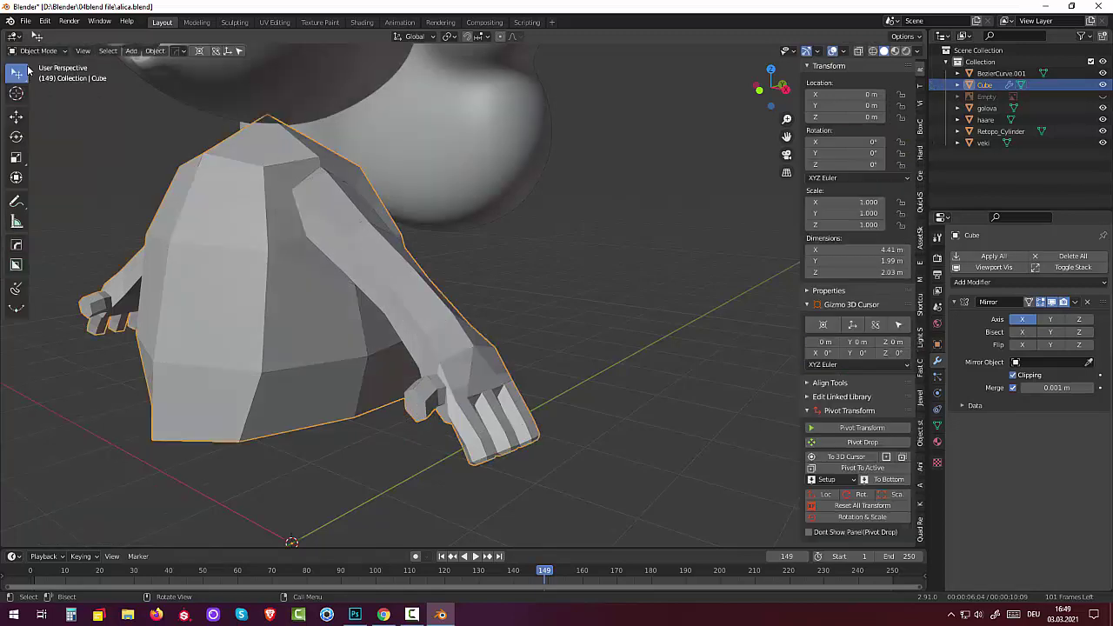
pyautogui.click(35, 50)
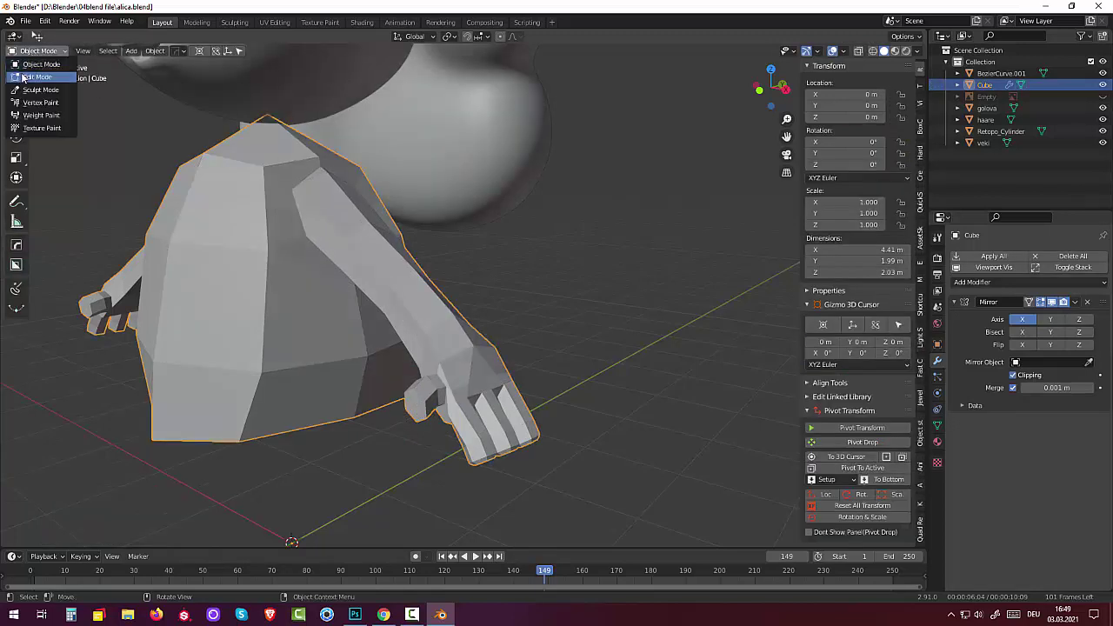
pyautogui.click(26, 75)
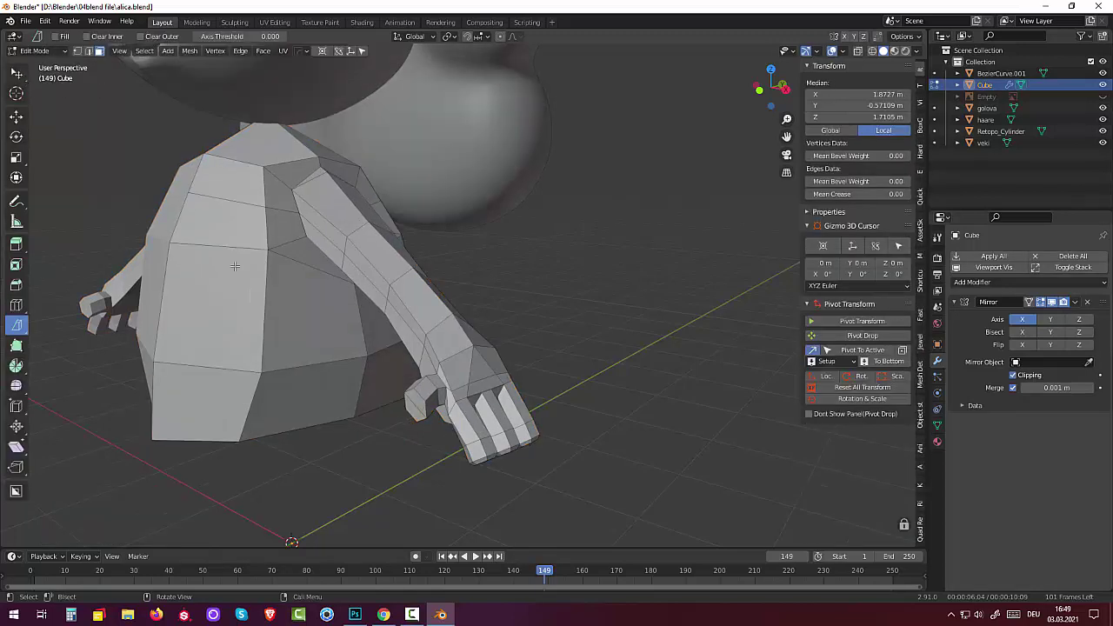
pyautogui.click(418, 396)
pyautogui.click(88, 50)
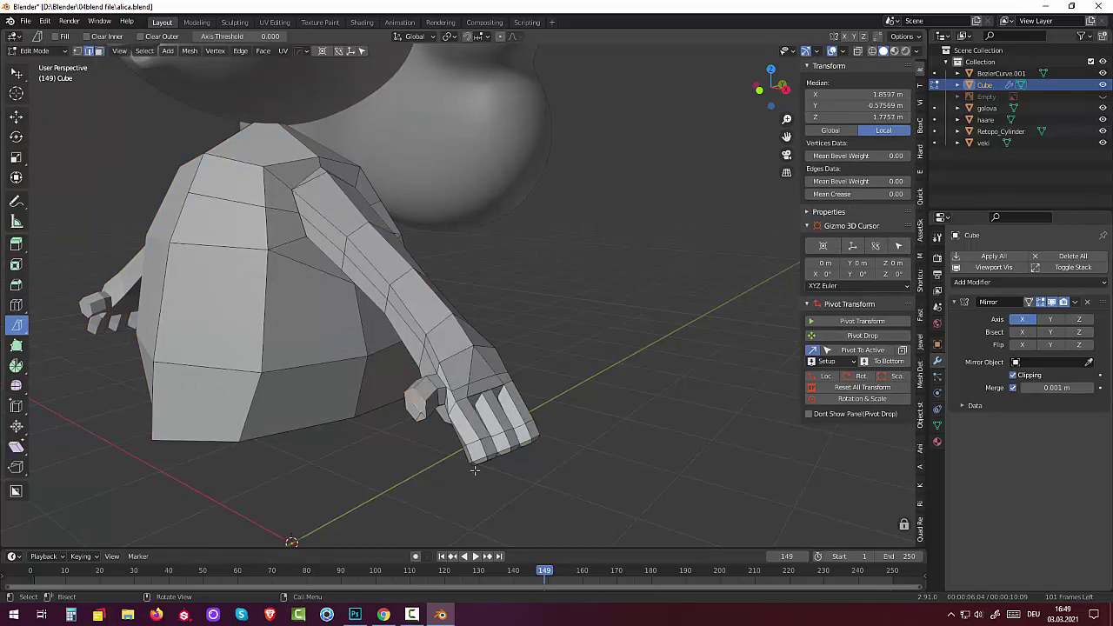
pyautogui.click(426, 412)
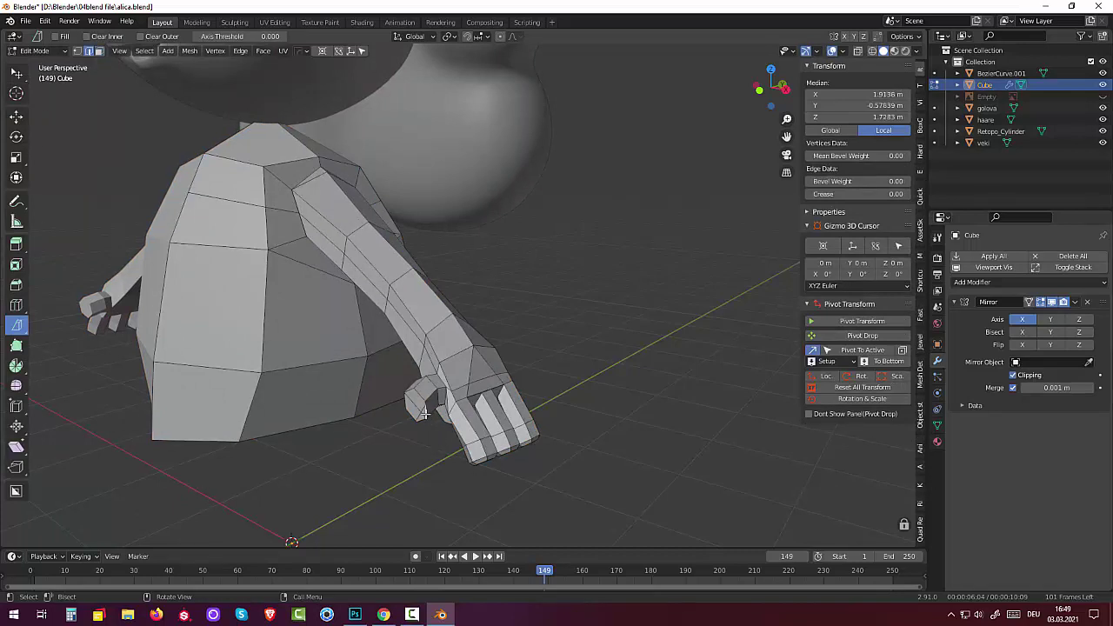
pyautogui.keyDown('alt'); pyautogui.click(425, 414); pyautogui.keyUp('alt')
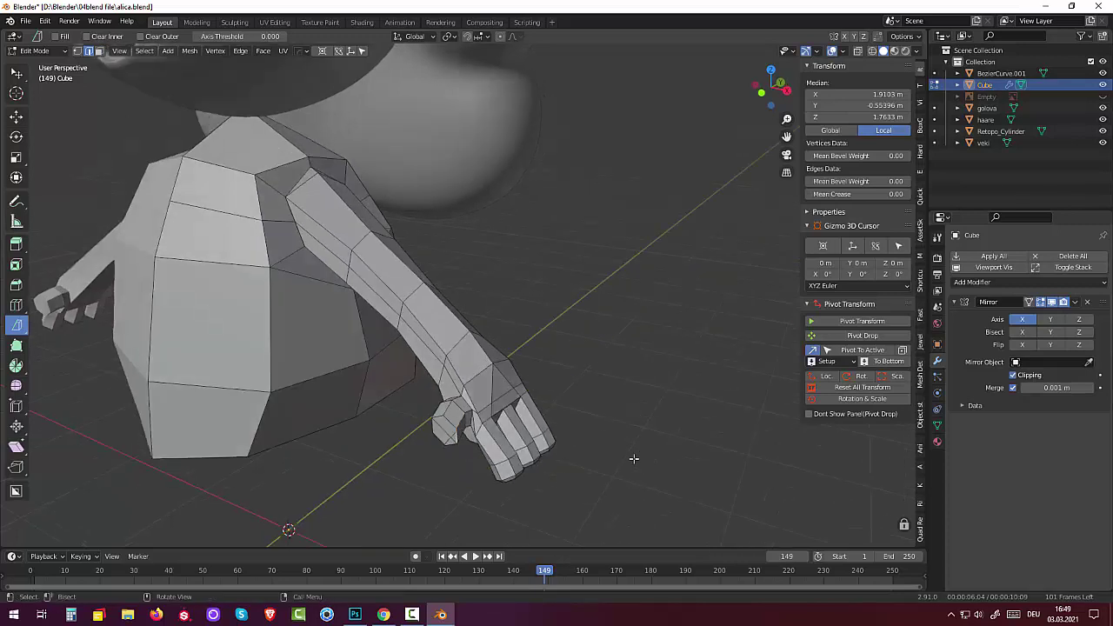
pyautogui.scroll(1, 634, 457)
pyautogui.scroll(2, 591, 467)
pyautogui.moveTo(608, 346)
pyautogui.mouseDown(button='middle')
pyautogui.moveTo(600, 318)
pyautogui.moveTo(597, 335)
pyautogui.mouseUp(button='middle')
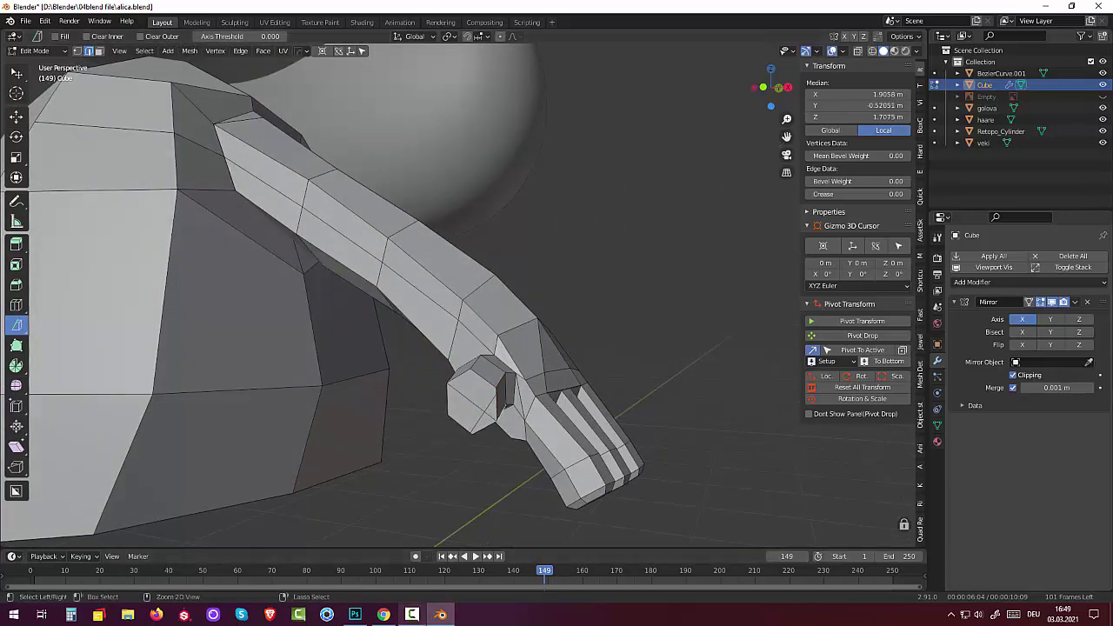
# Select the thumb-tip edge and dissolve it.
pyautogui.press('3')
pyautogui.press('Tab')
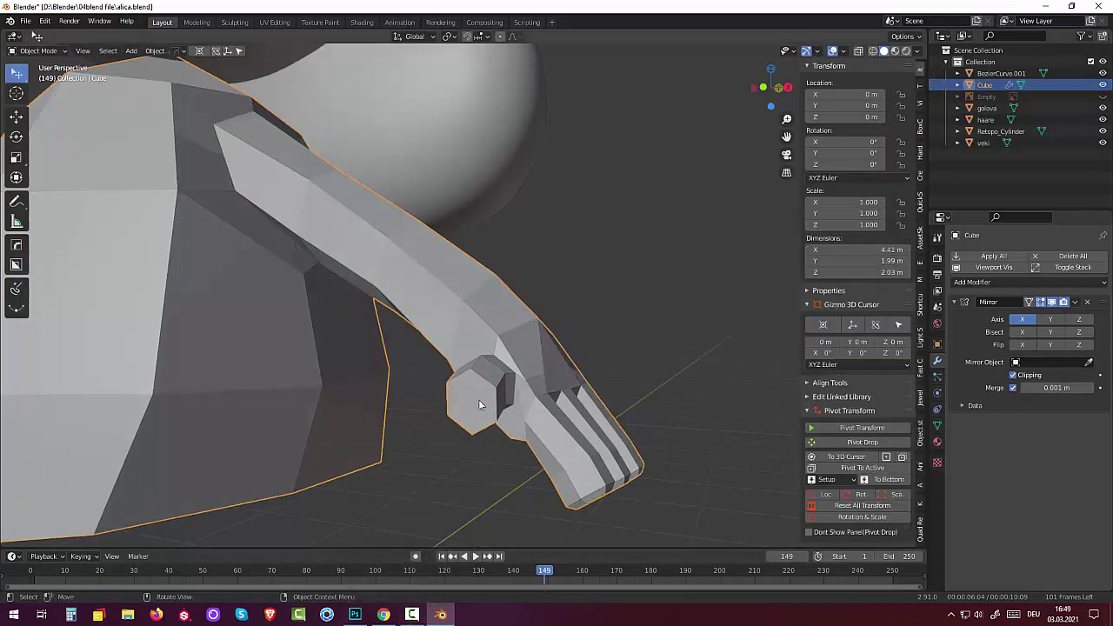
pyautogui.click(39, 50)
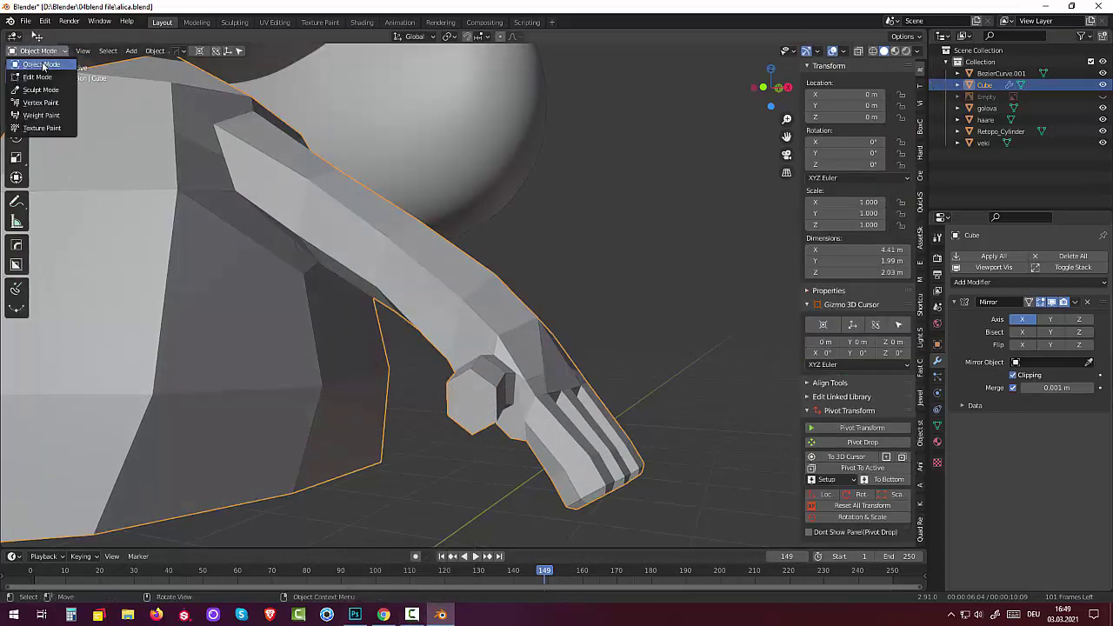
pyautogui.click(38, 79)
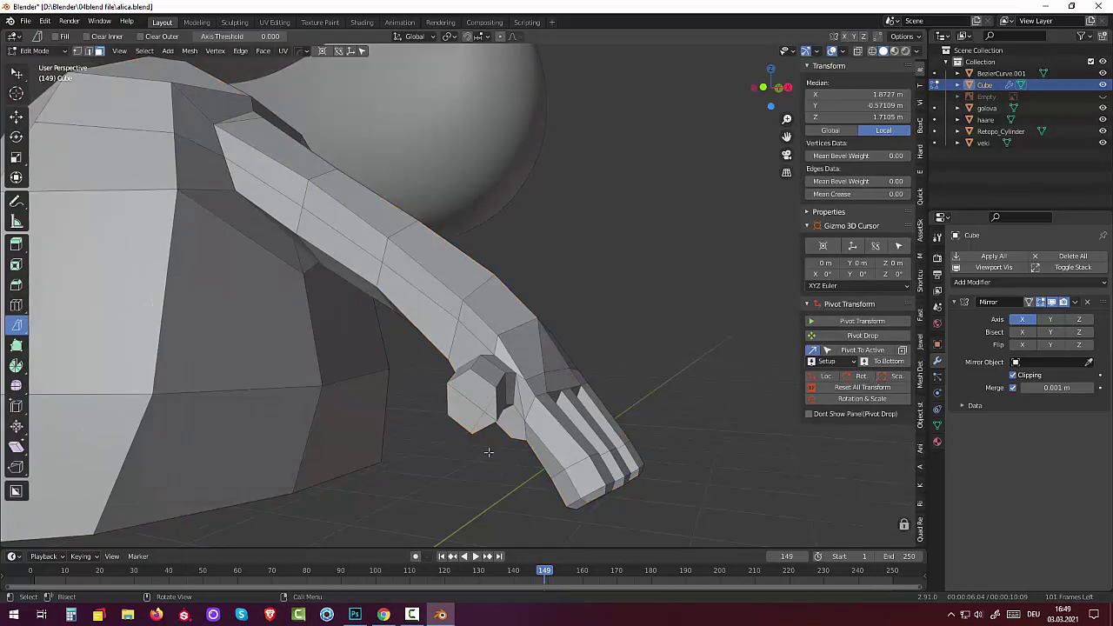
pyautogui.click(476, 422)
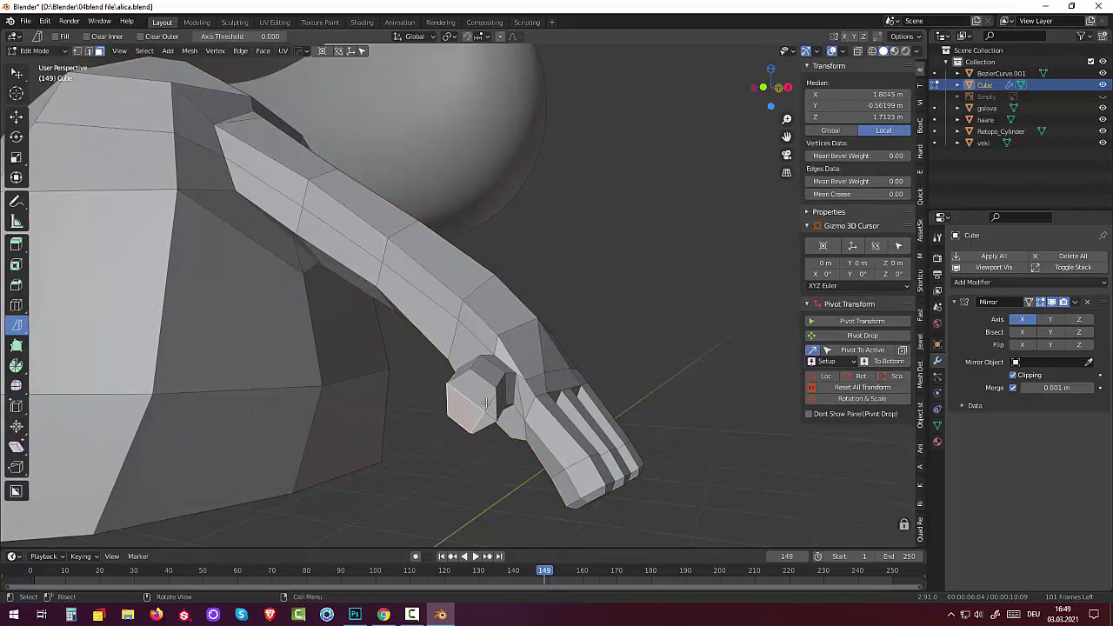
pyautogui.click(486, 402)
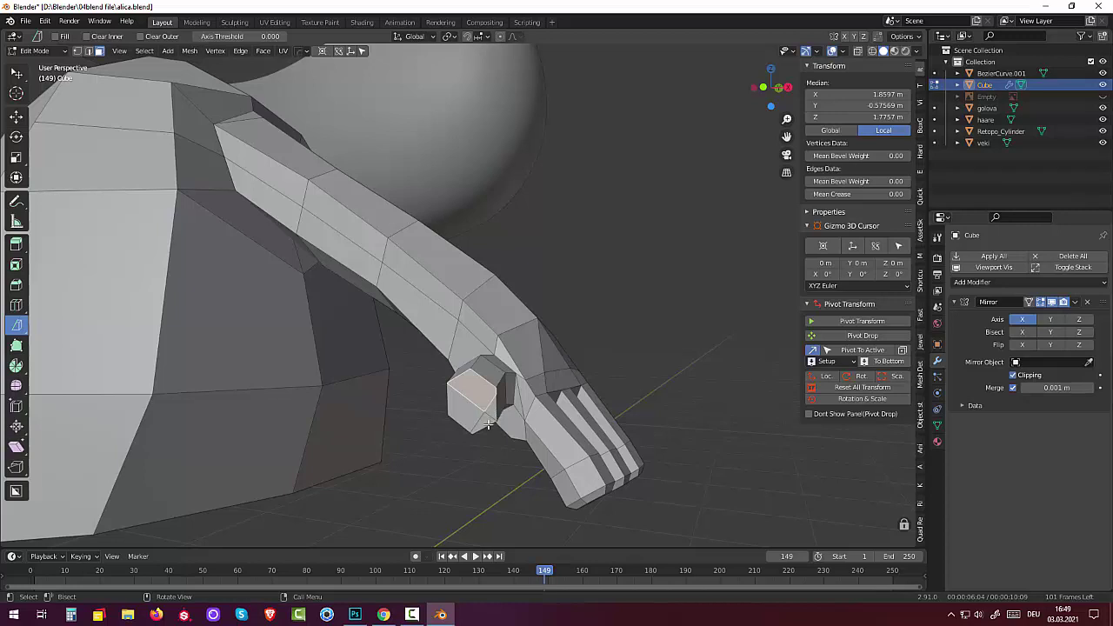
pyautogui.click(89, 53)
pyautogui.click(474, 423)
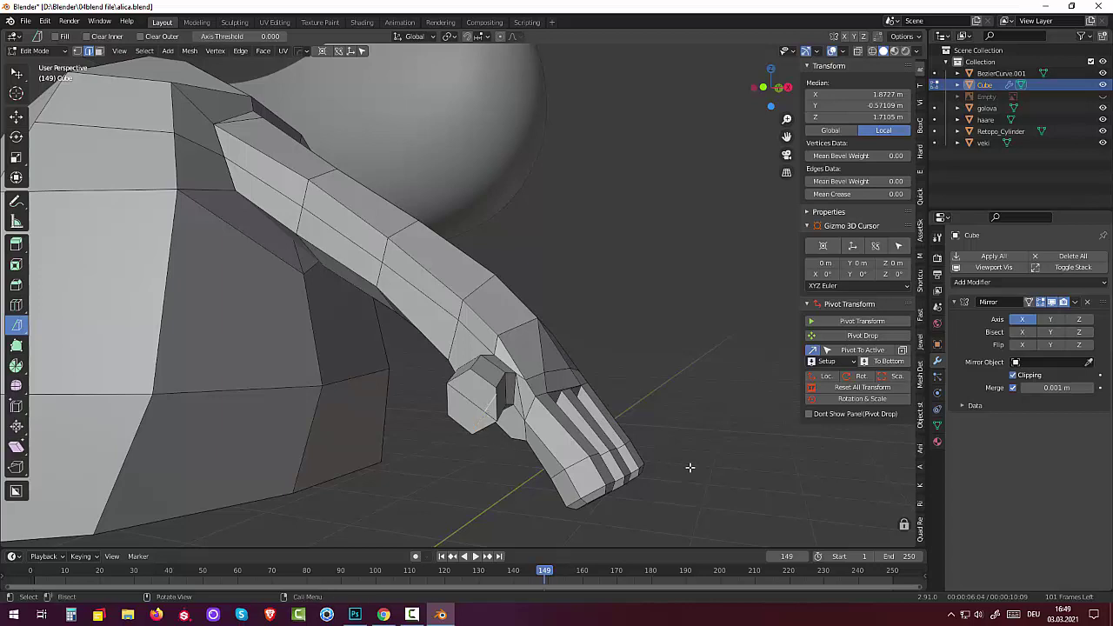
pyautogui.press('x')
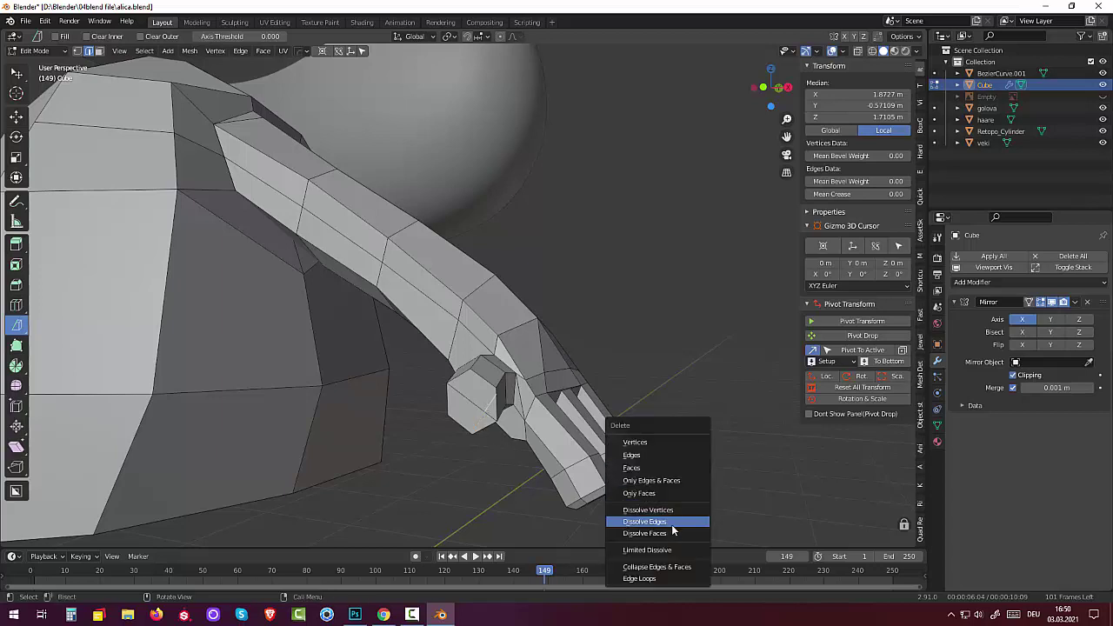
pyautogui.click(672, 527)
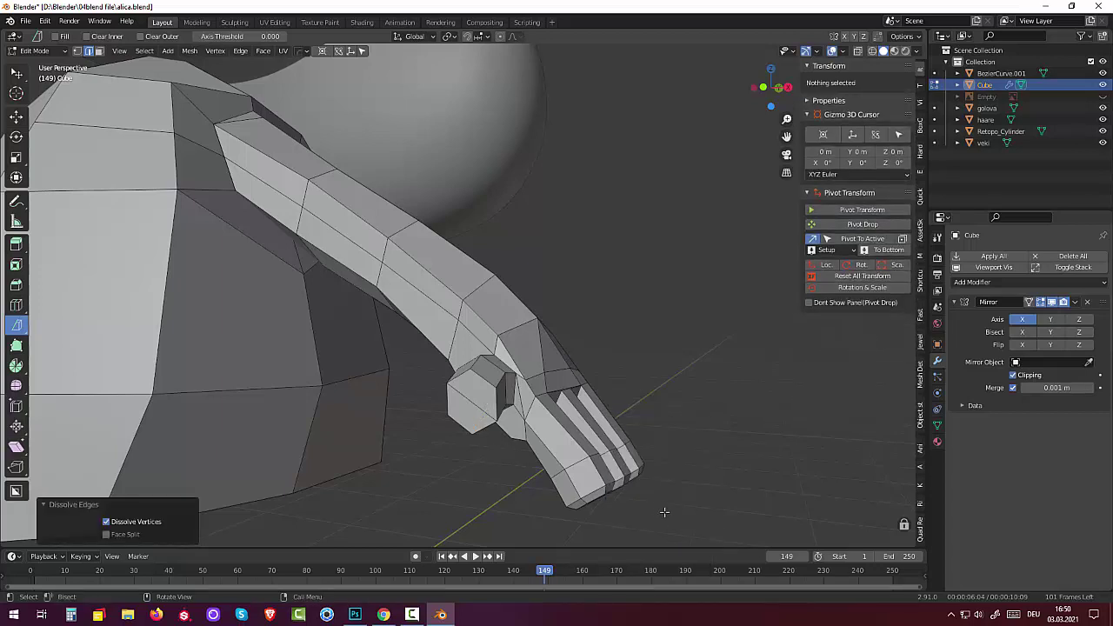
pyautogui.moveTo(670, 507); pyautogui.dragTo(688, 509, button='middle')
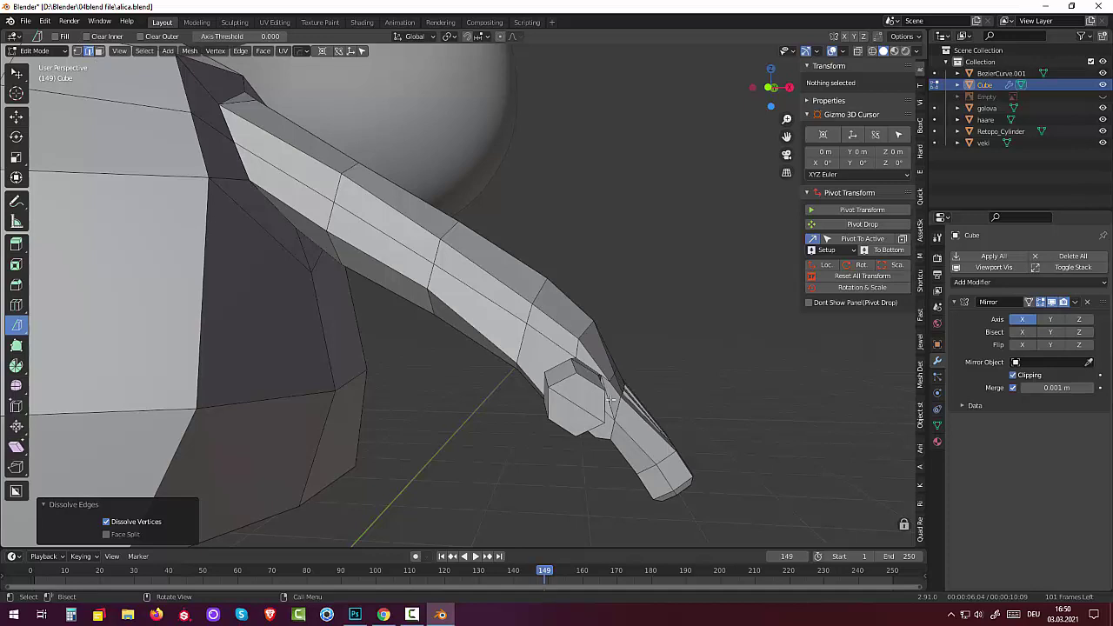
# Select three thumb edges and start a bevel, then cancel it.
pyautogui.click(591, 382)
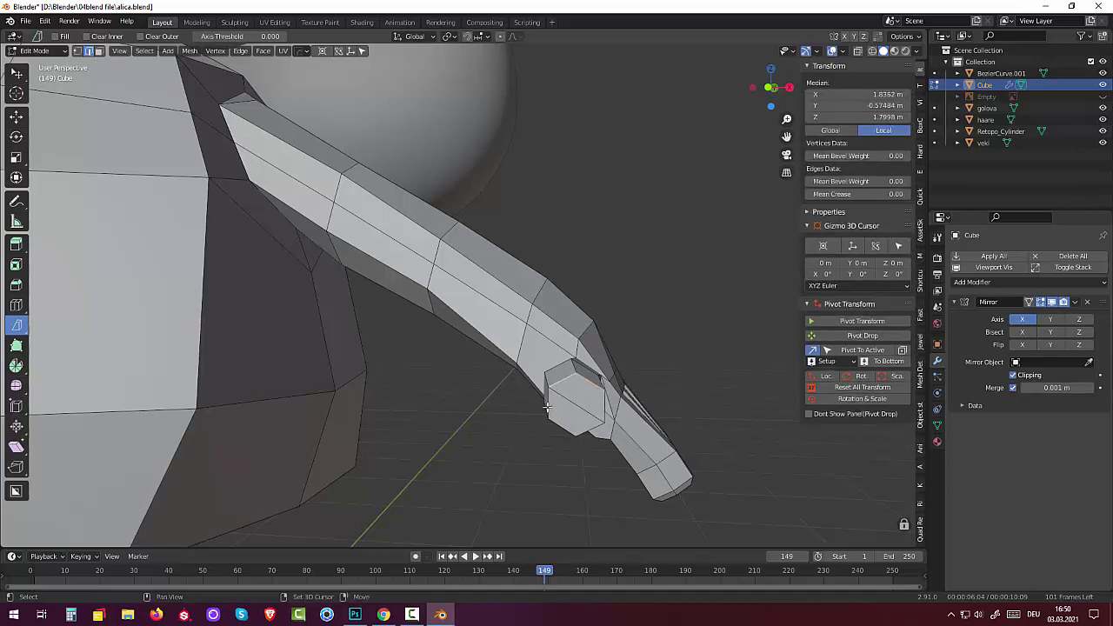
pyautogui.keyDown('shift'); pyautogui.click(548, 403); pyautogui.keyUp('shift')
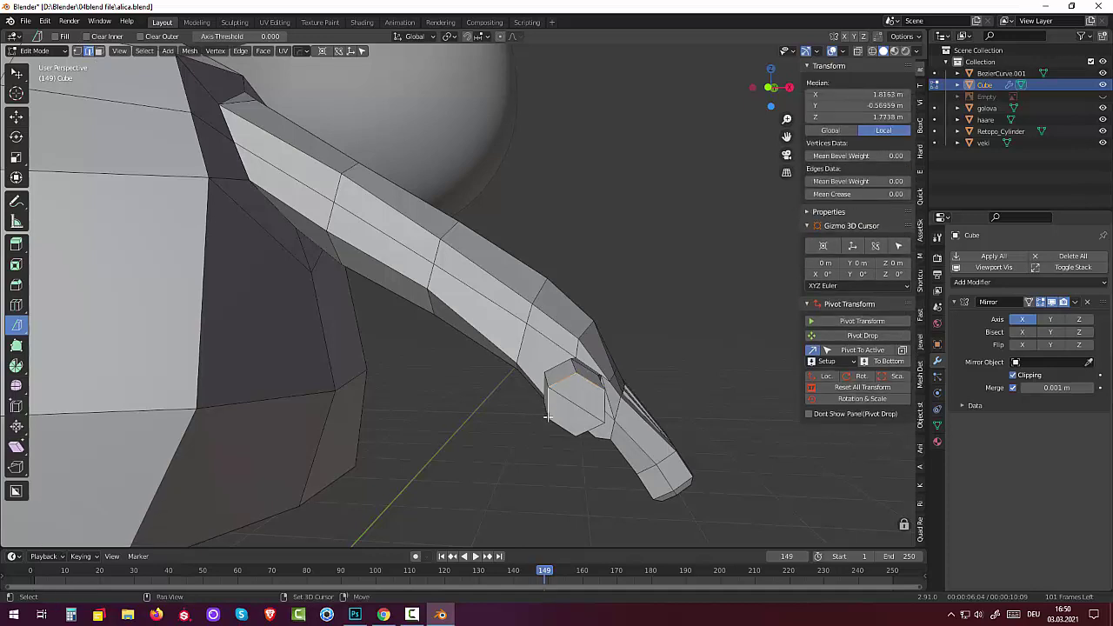
pyautogui.keyDown('shift'); pyautogui.click(598, 419); pyautogui.keyUp('shift')
pyautogui.moveTo(613, 411); pyautogui.dragTo(630, 408, button='middle')
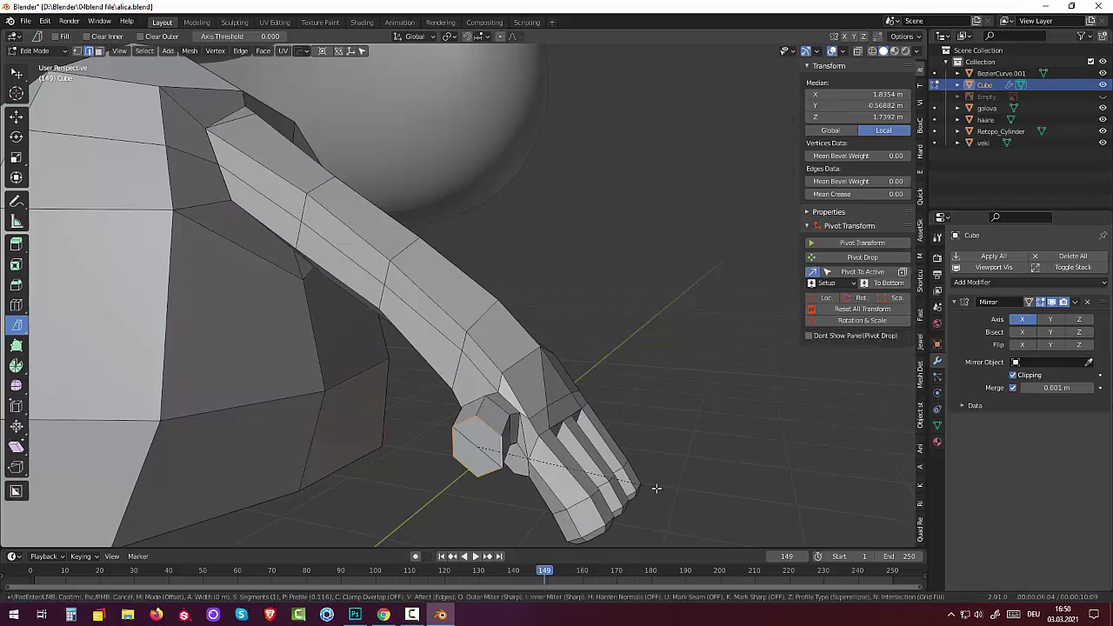
pyautogui.hotkey('ctrl', 'b')
pyautogui.press('Escape')
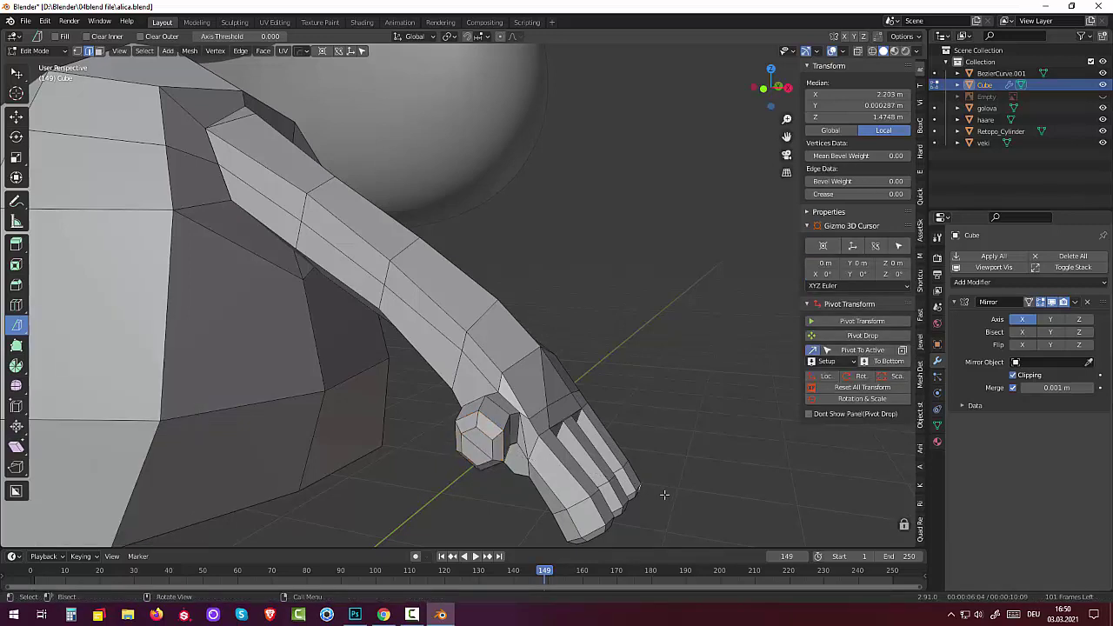
pyautogui.moveTo(668, 491)
pyautogui.mouseDown(button='middle')
pyautogui.moveTo(658, 478)
pyautogui.moveTo(581, 503)
pyautogui.moveTo(658, 514)
pyautogui.moveTo(736, 492)
pyautogui.moveTo(661, 500)
pyautogui.moveTo(503, 488)
pyautogui.moveTo(389, 461)
pyautogui.mouseUp(button='middle')
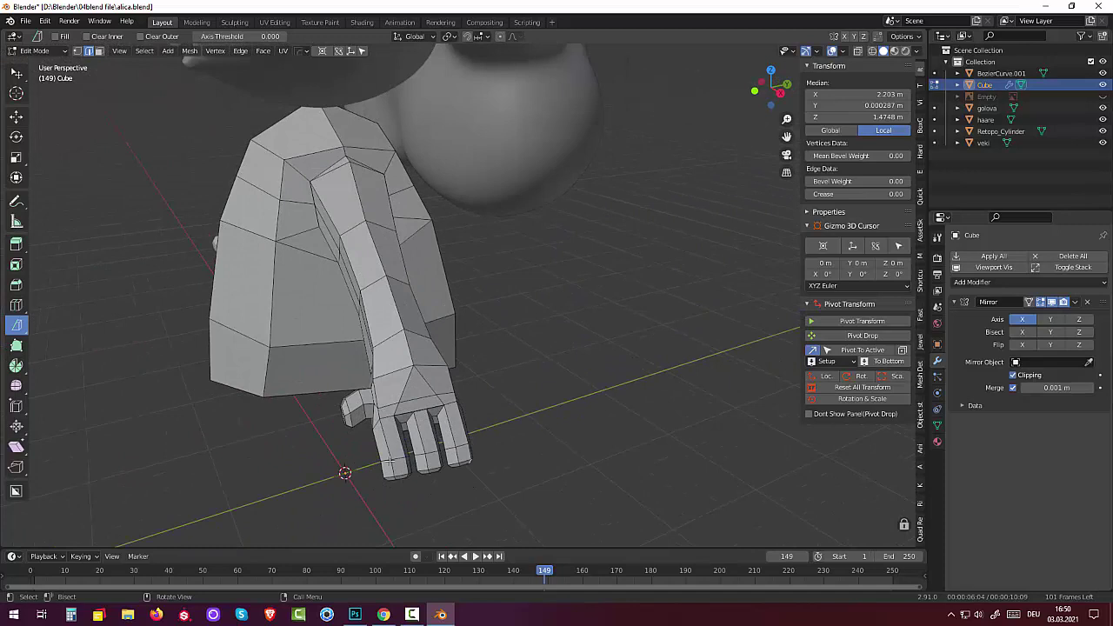
# Raise four selected hand edges 0.015835 m along Z.
pyautogui.click(384, 418)
pyautogui.keyDown('shift'); pyautogui.click(405, 417); pyautogui.keyUp('shift')
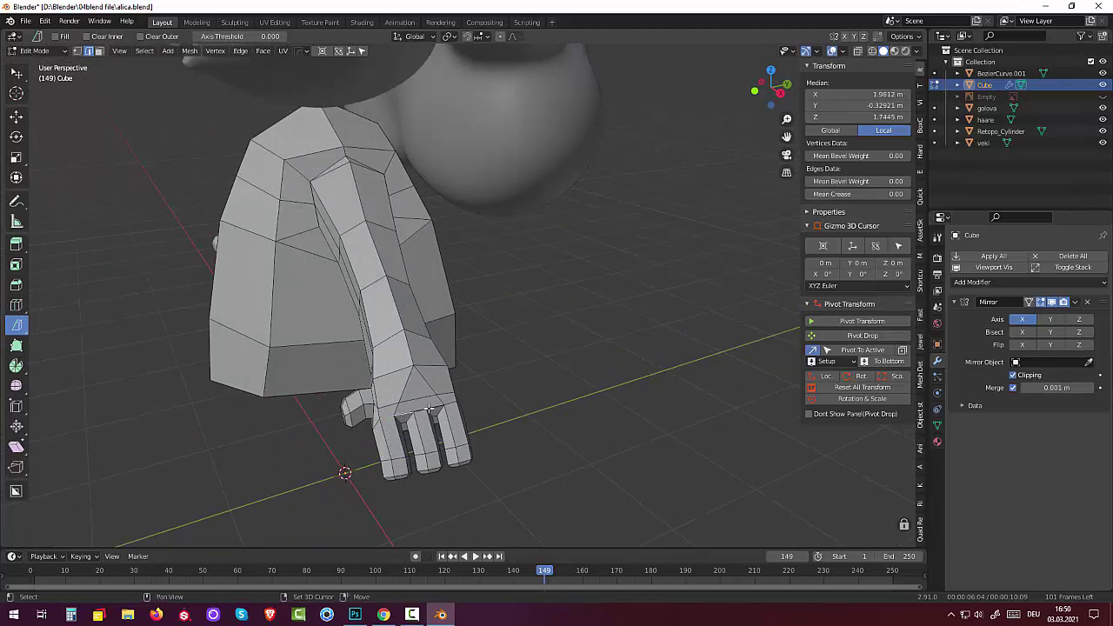
pyautogui.keyDown('shift'); pyautogui.click(425, 410); pyautogui.keyUp('shift')
pyautogui.keyDown('shift'); pyautogui.click(450, 405); pyautogui.keyUp('shift')
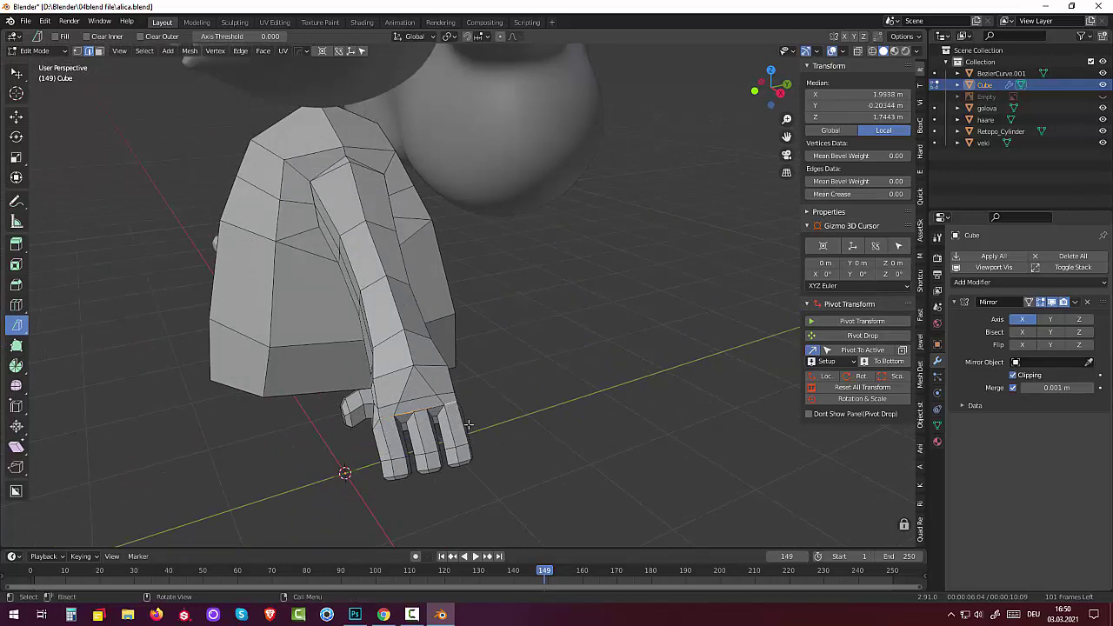
pyautogui.moveTo(463, 423); pyautogui.dragTo(583, 386, button='middle')
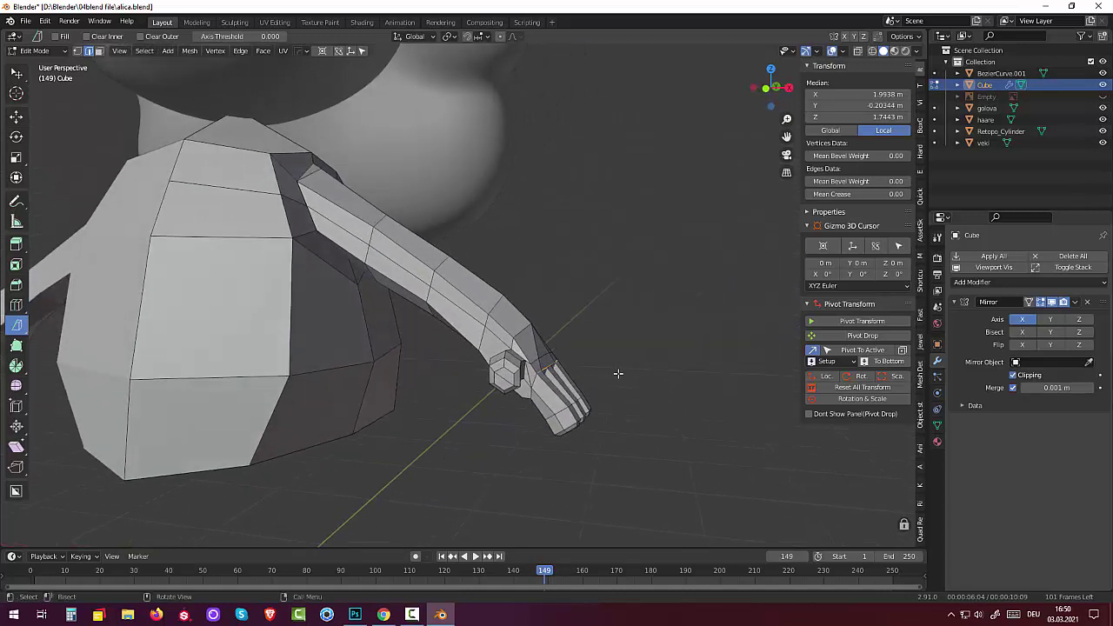
pyautogui.press('g')
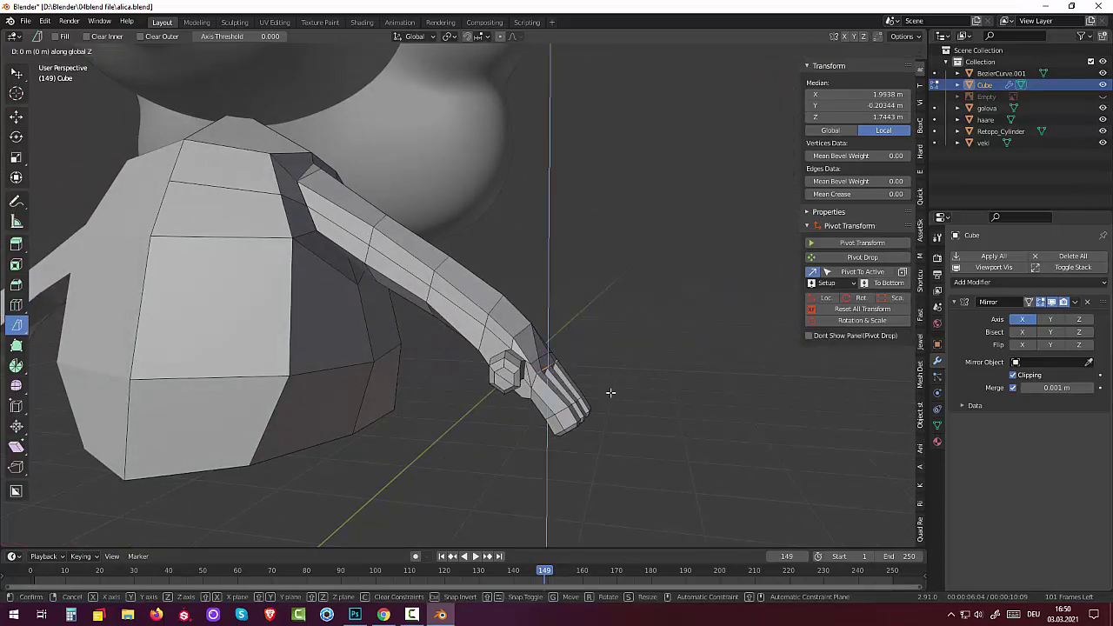
pyautogui.press('z')
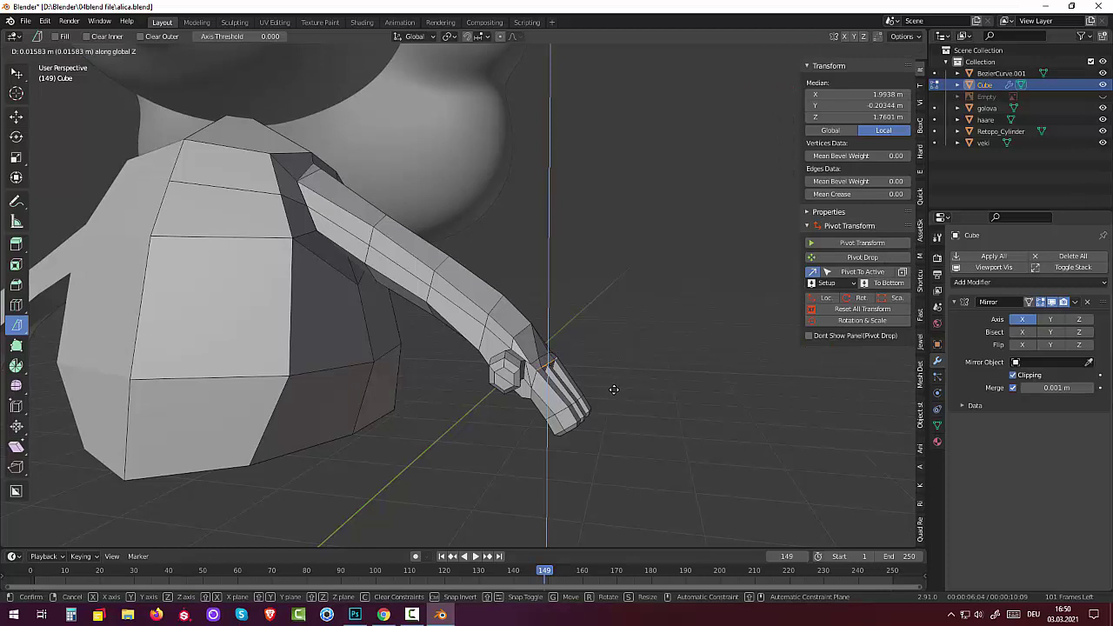
pyautogui.click(614, 389)
pyautogui.moveTo(614, 389)
pyautogui.mouseDown(button='middle')
pyautogui.moveTo(636, 380)
pyautogui.moveTo(585, 409)
pyautogui.mouseUp(button='middle')
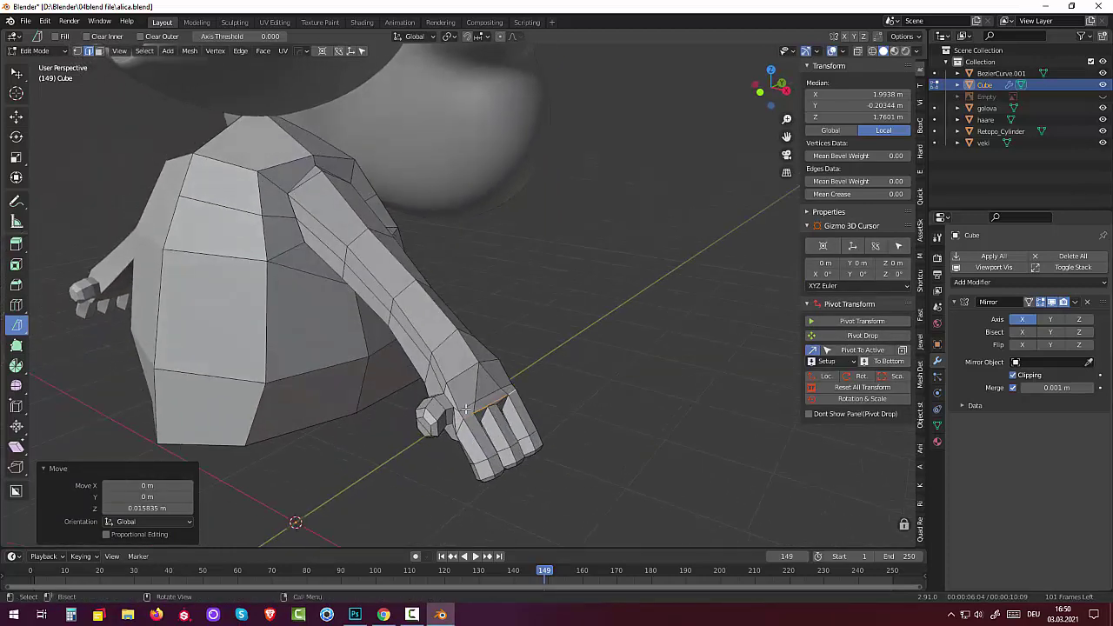
# Shift-select the edge loop around the wrist of the hand.
pyautogui.click(466, 408)
pyautogui.keyDown('shift'); pyautogui.click(494, 393); pyautogui.keyUp('shift')
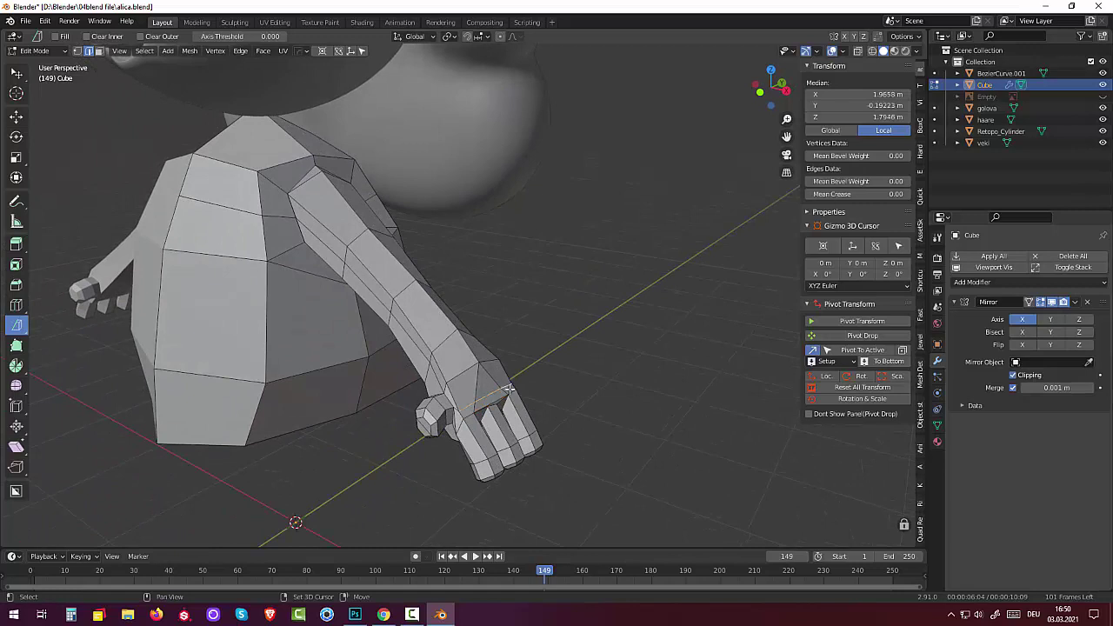
pyautogui.click(549, 400)
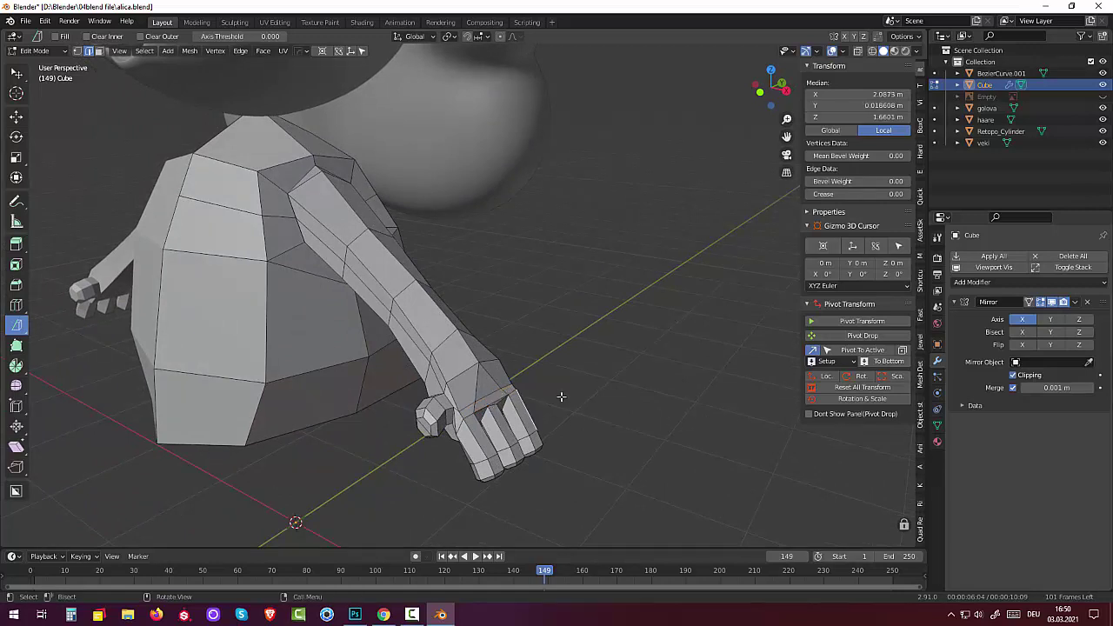
pyautogui.moveTo(561, 397)
pyautogui.mouseDown(button='middle')
pyautogui.moveTo(591, 382)
pyautogui.moveTo(548, 396)
pyautogui.mouseUp(button='middle')
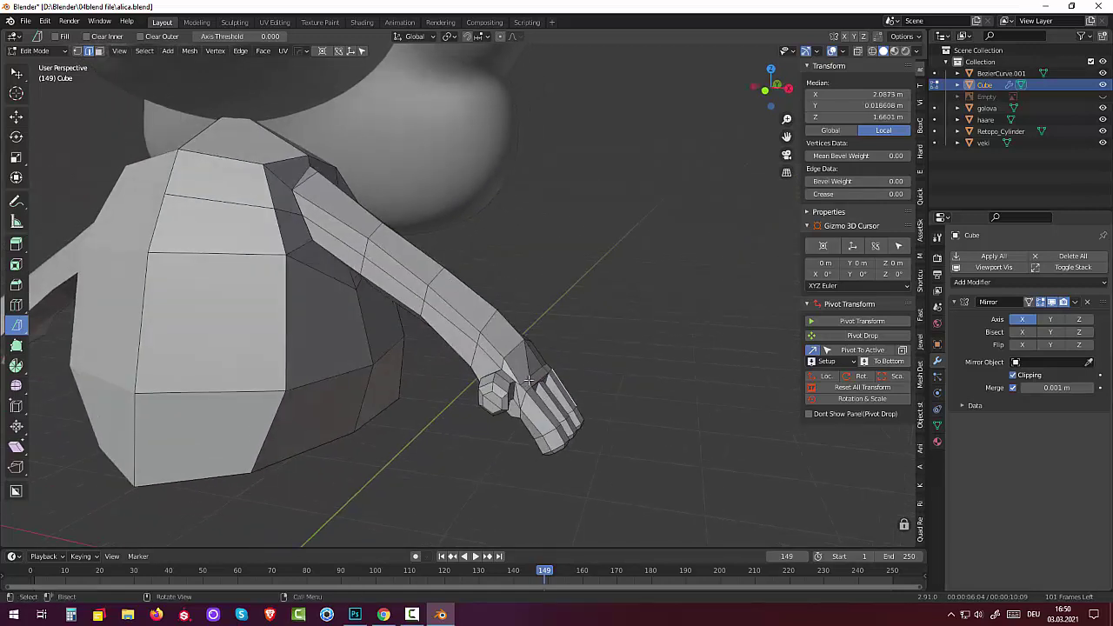
pyautogui.keyDown('shift'); pyautogui.click(537, 373); pyautogui.keyUp('shift')
pyautogui.keyDown('shift'); pyautogui.click(543, 368); pyautogui.keyUp('shift')
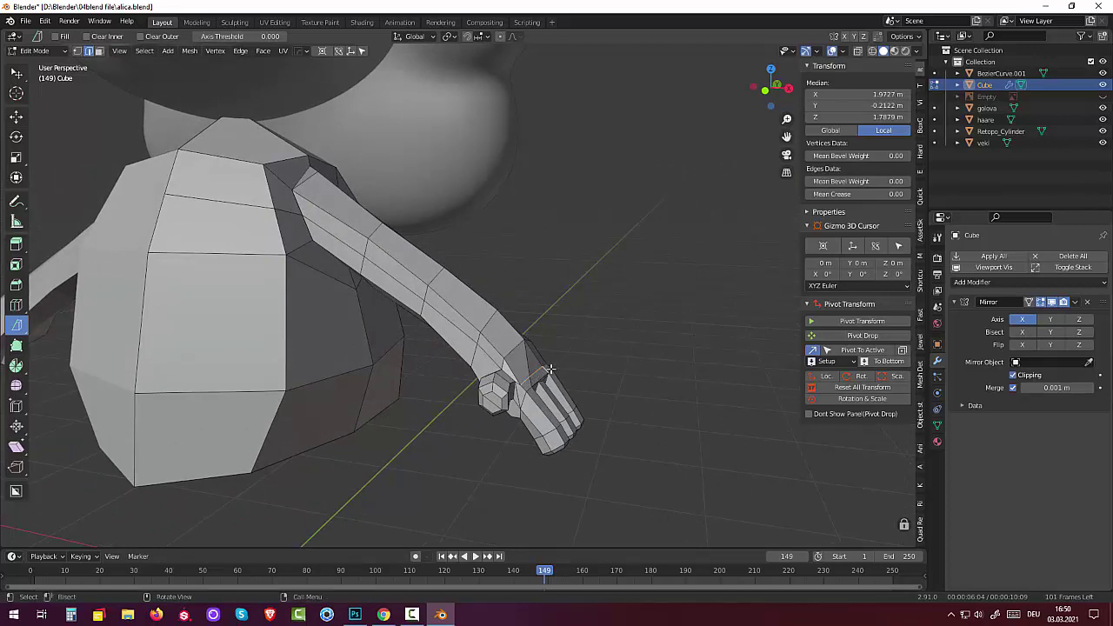
pyautogui.moveTo(584, 378); pyautogui.dragTo(528, 404, button='middle')
pyautogui.click(471, 405)
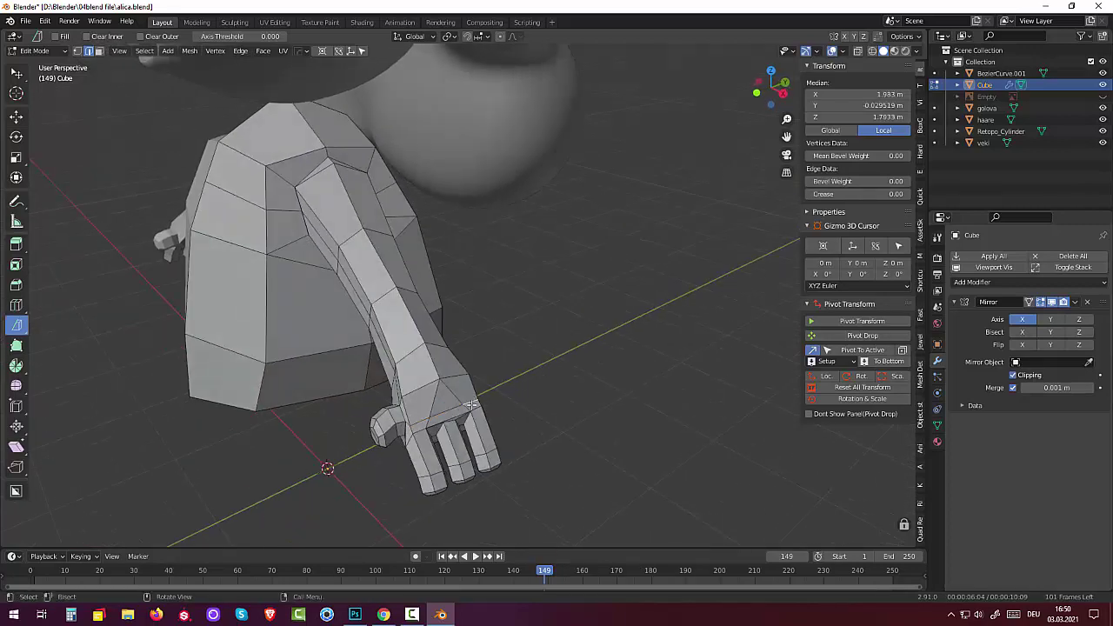
pyautogui.keyDown('shift'); pyautogui.click(449, 410); pyautogui.keyUp('shift')
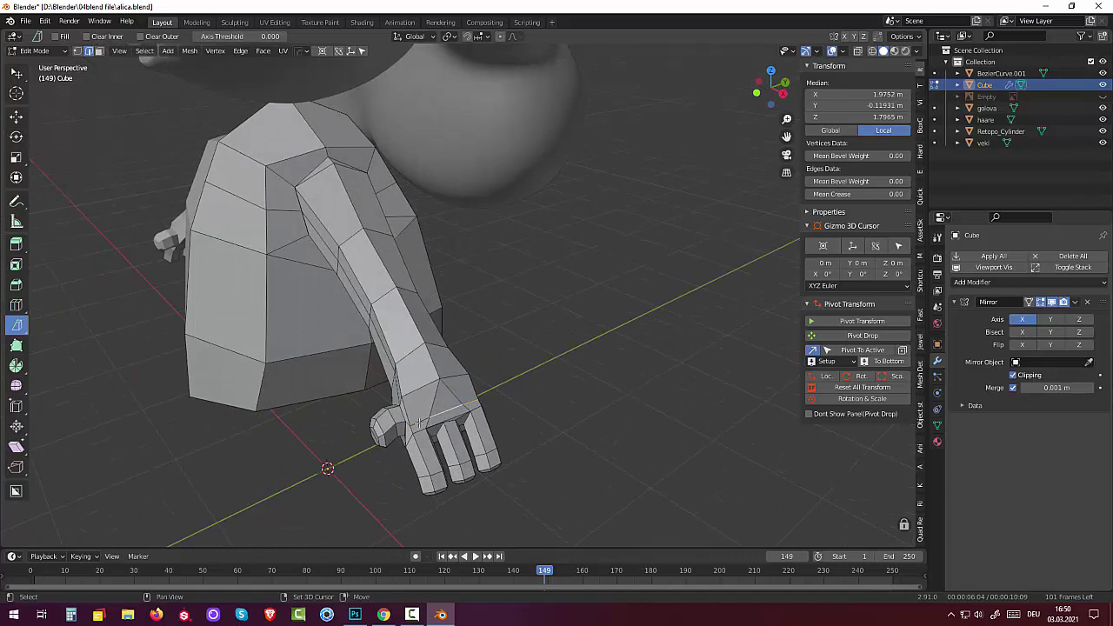
pyautogui.keyDown('shift'); pyautogui.click(418, 423); pyautogui.keyUp('shift')
pyautogui.moveTo(418, 422); pyautogui.dragTo(585, 445, button='middle')
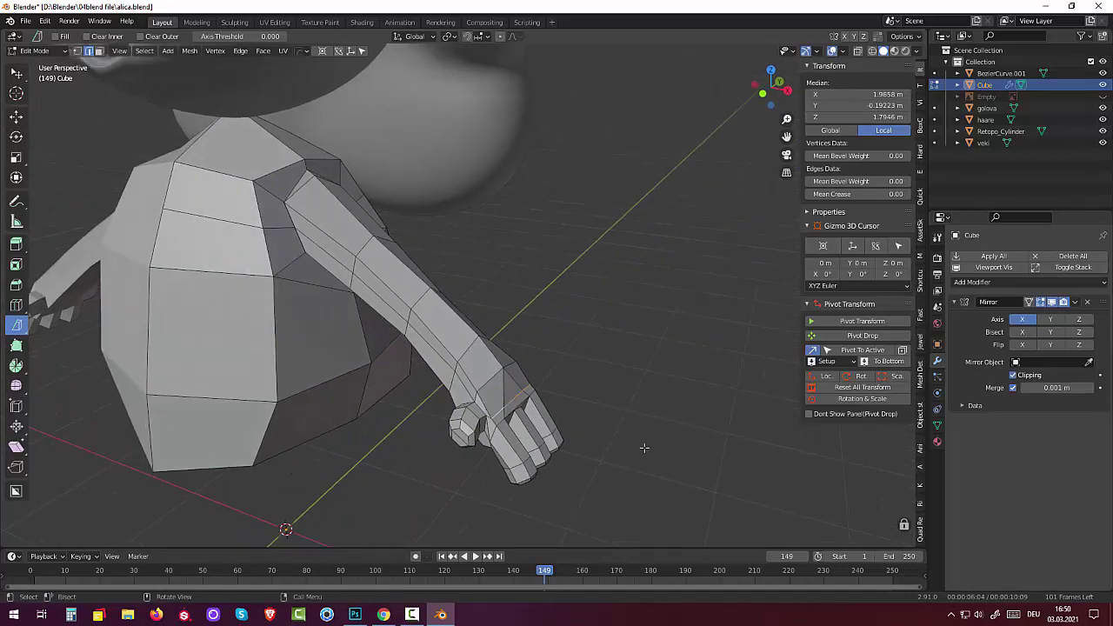
# In Front view, raise the selected wrist edges slightly.
pyautogui.press('KP_1')
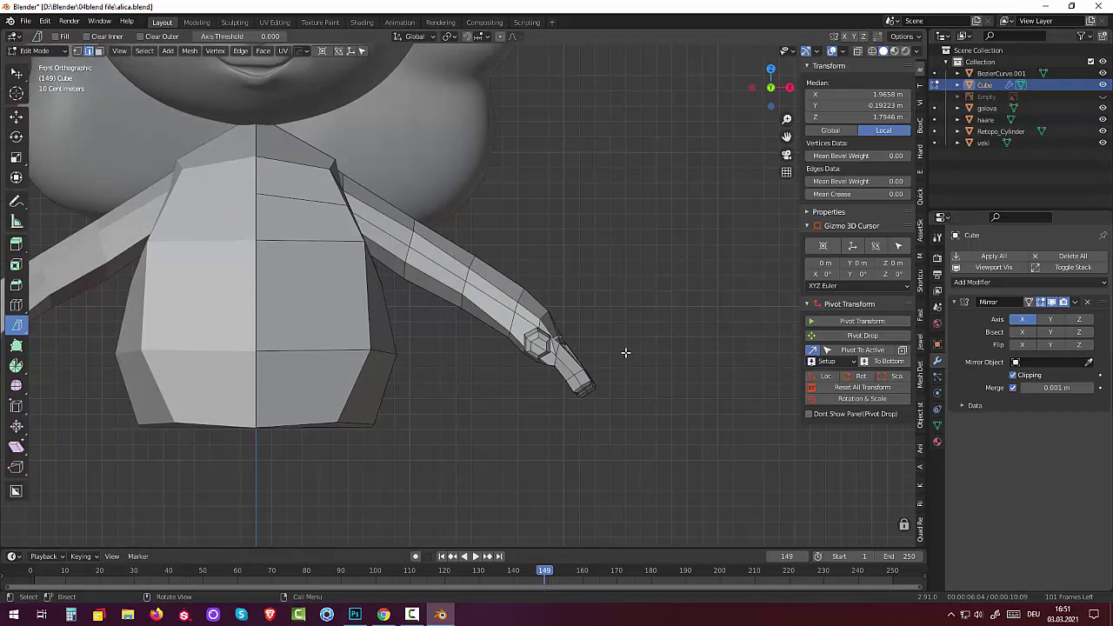
pyautogui.press('g')
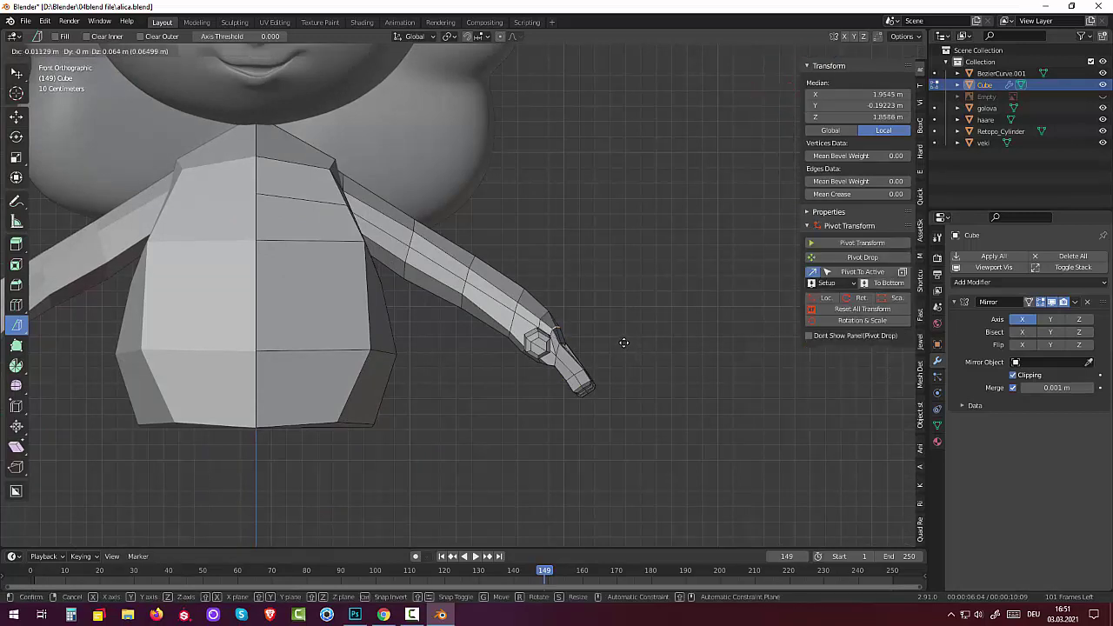
pyautogui.click(623, 343)
pyautogui.moveTo(638, 344)
pyautogui.mouseDown(button='middle')
pyautogui.moveTo(615, 386)
pyautogui.moveTo(518, 396)
pyautogui.mouseUp(button='middle')
# Switch to vertex select and reposition a single forearm vertex.
pyautogui.click(504, 363)
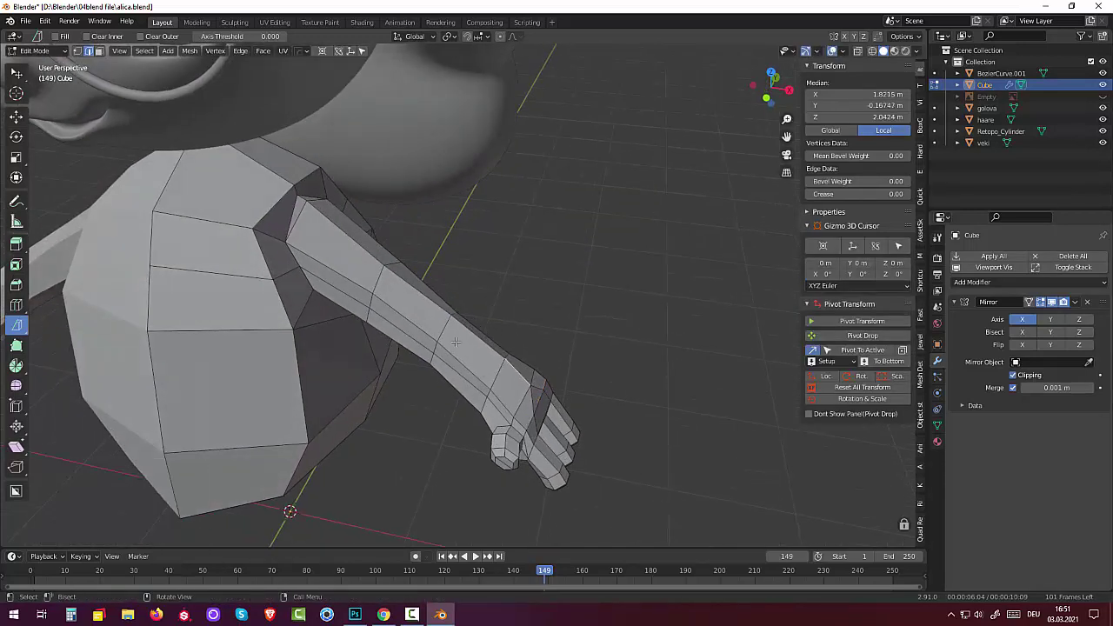
pyautogui.click(76, 50)
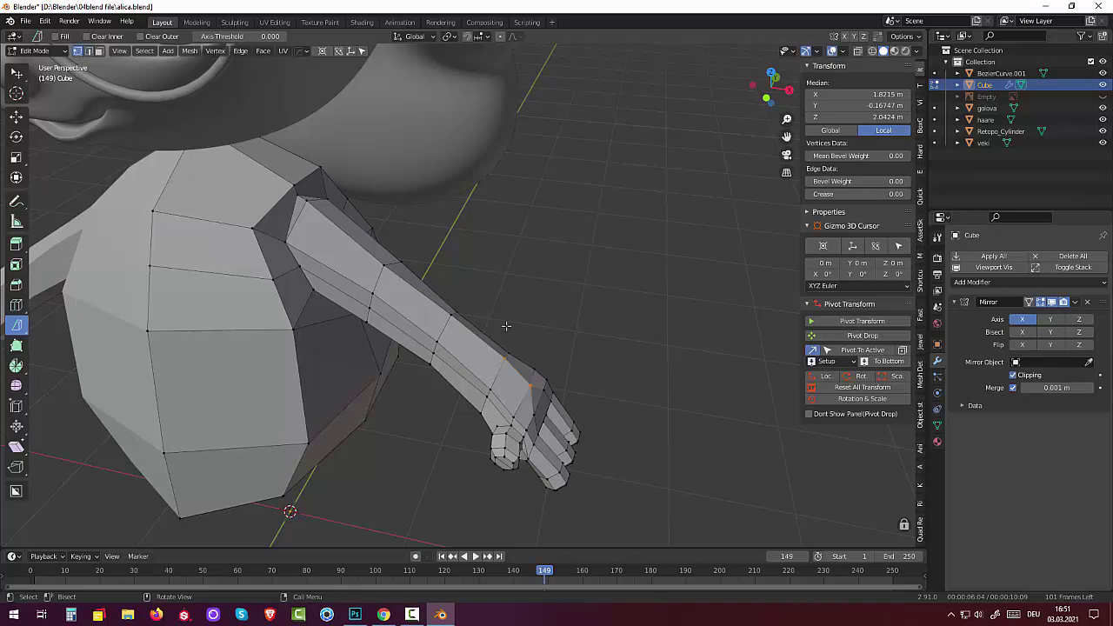
pyautogui.click(506, 360)
pyautogui.moveTo(542, 359); pyautogui.dragTo(596, 295, button='middle')
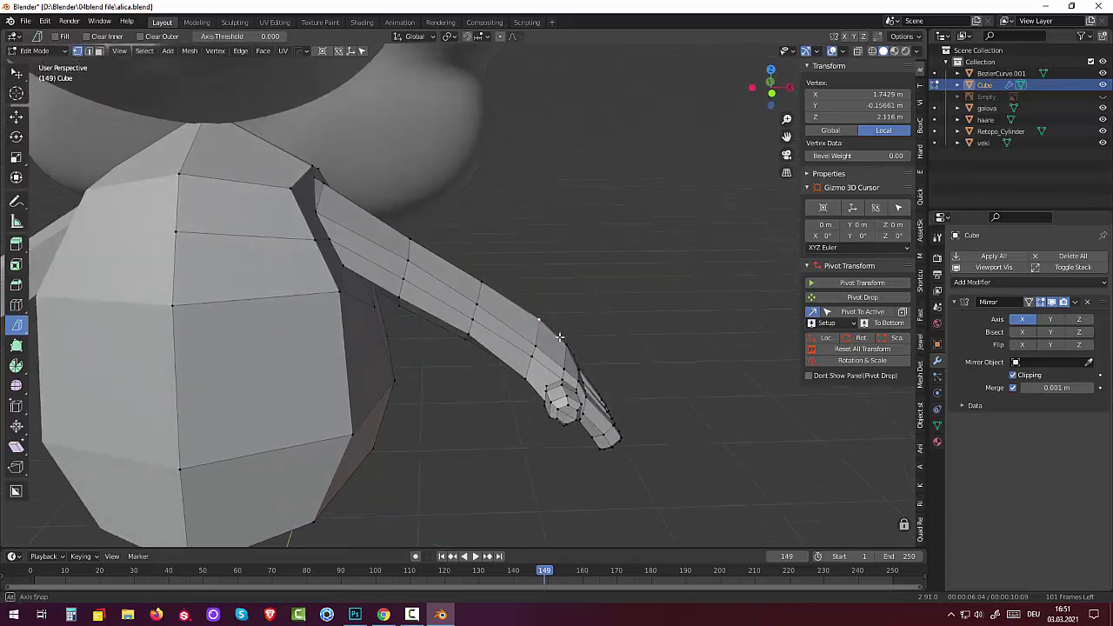
pyautogui.press('g')
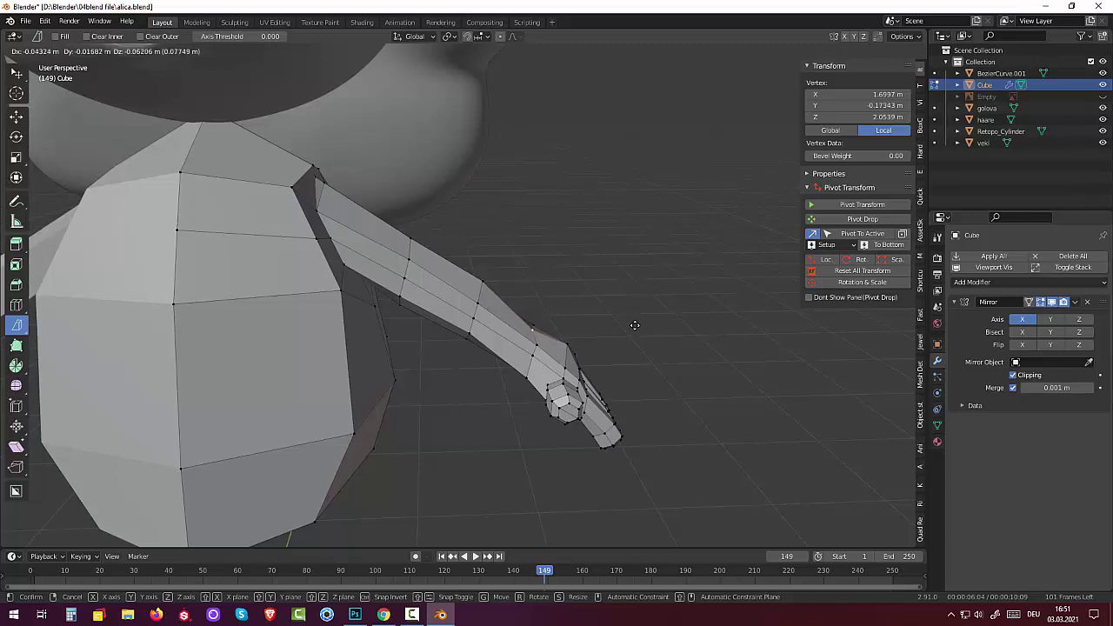
pyautogui.click(635, 324)
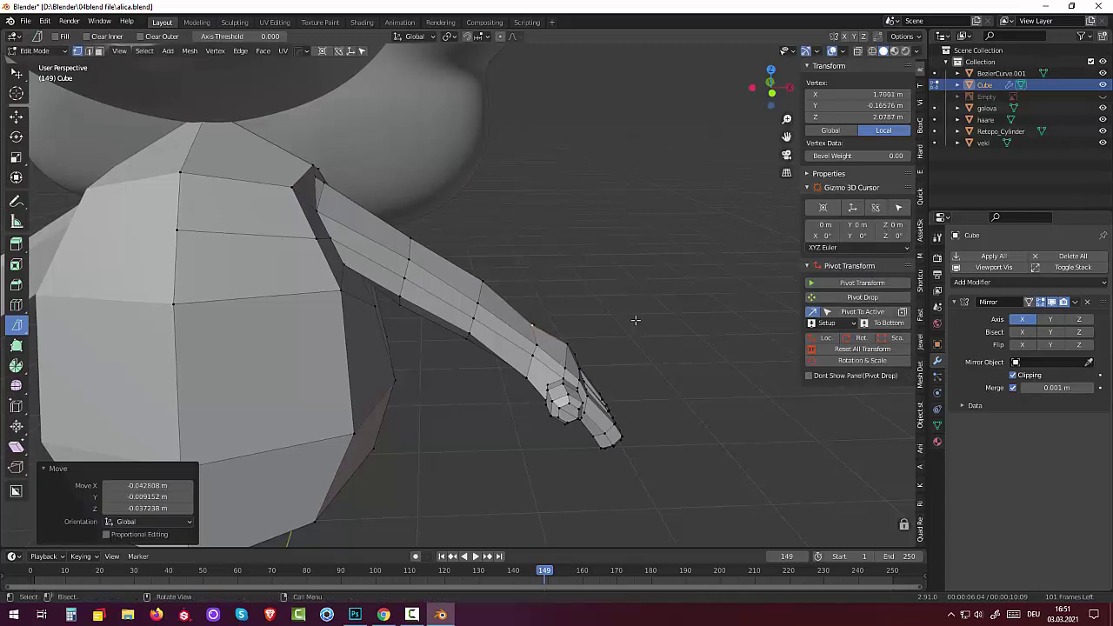
# Back in Front view, move two vertices along the arm's upper edge.
pyautogui.press('KP_1')
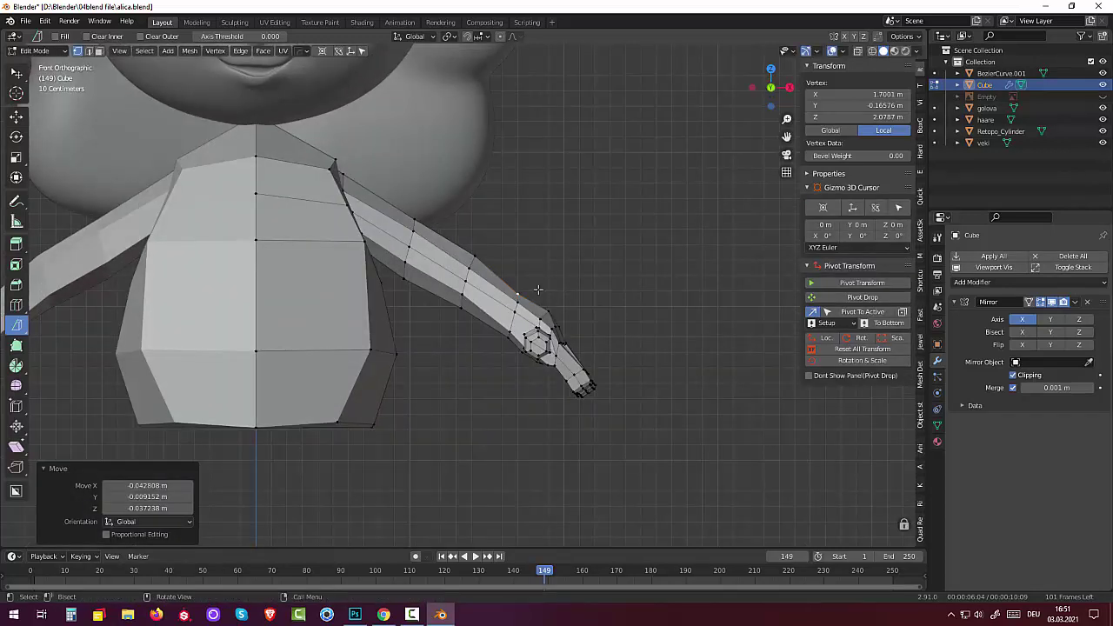
pyautogui.click(476, 257)
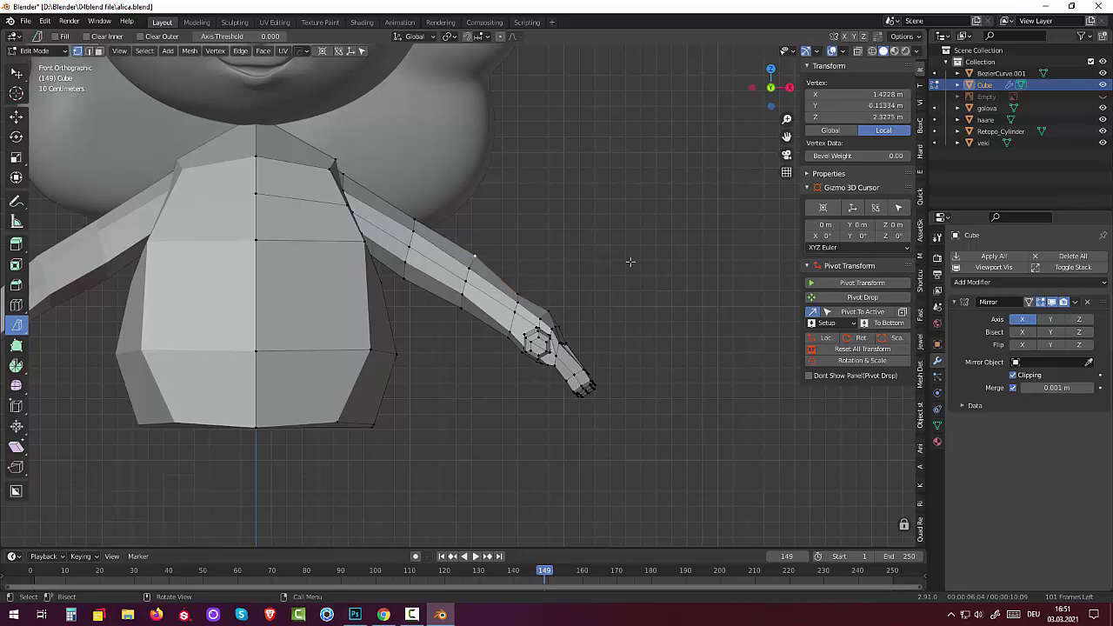
pyautogui.press('g')
pyautogui.click(622, 266)
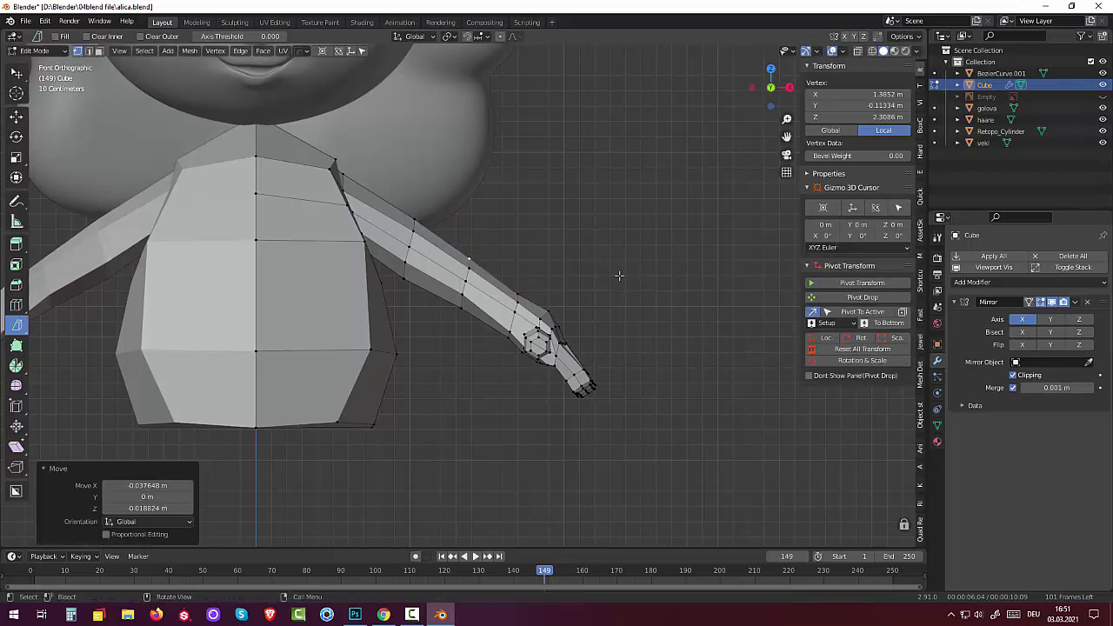
pyautogui.click(404, 277)
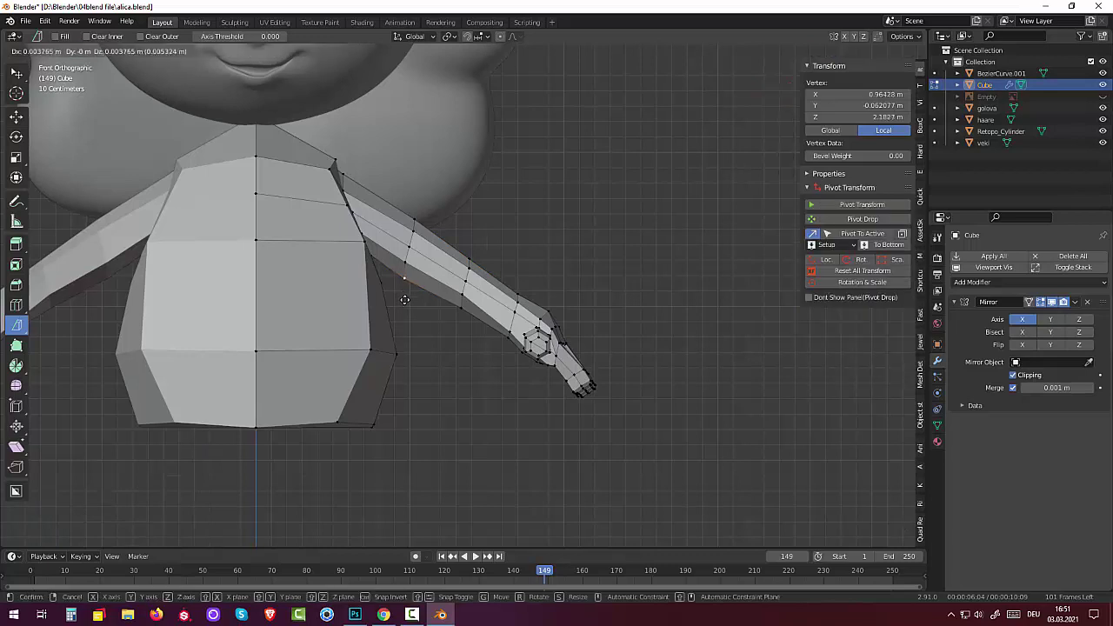
pyautogui.press('g')
pyautogui.click(405, 296)
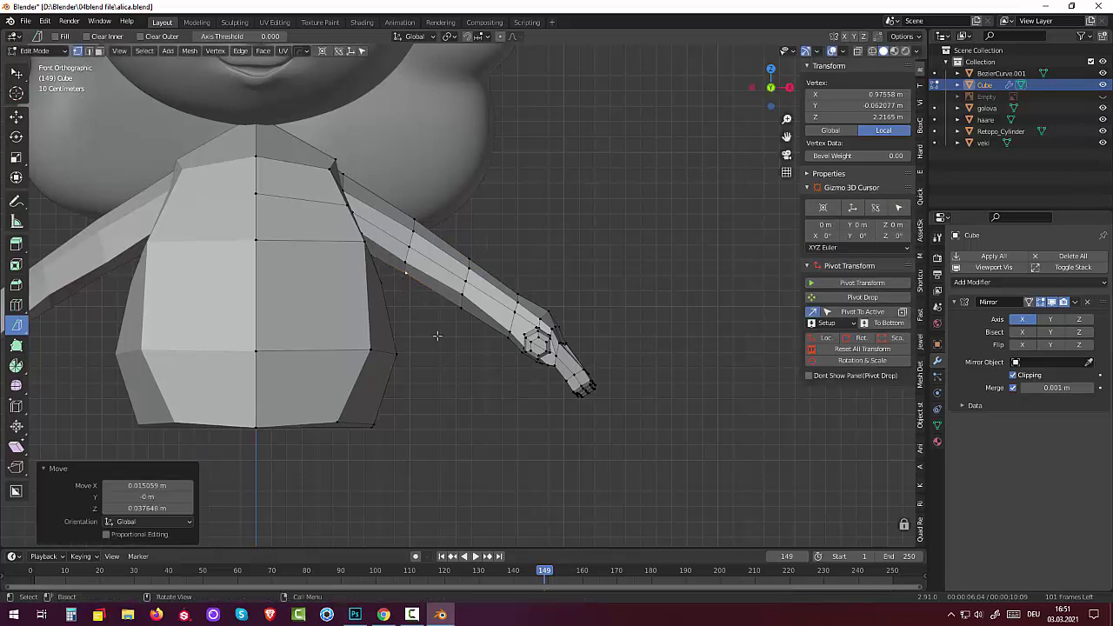
# Adjust two wrist vertices, the last moving 0.015059 m in X and 0.041413 m in Z.
pyautogui.click(508, 338)
pyautogui.press('g')
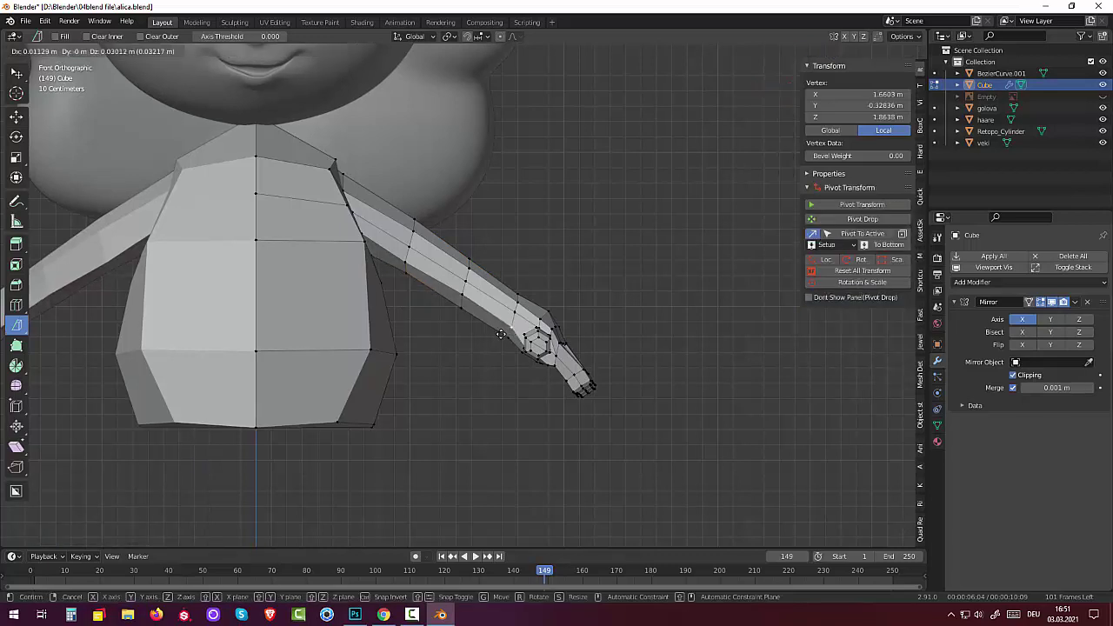
pyautogui.click(501, 335)
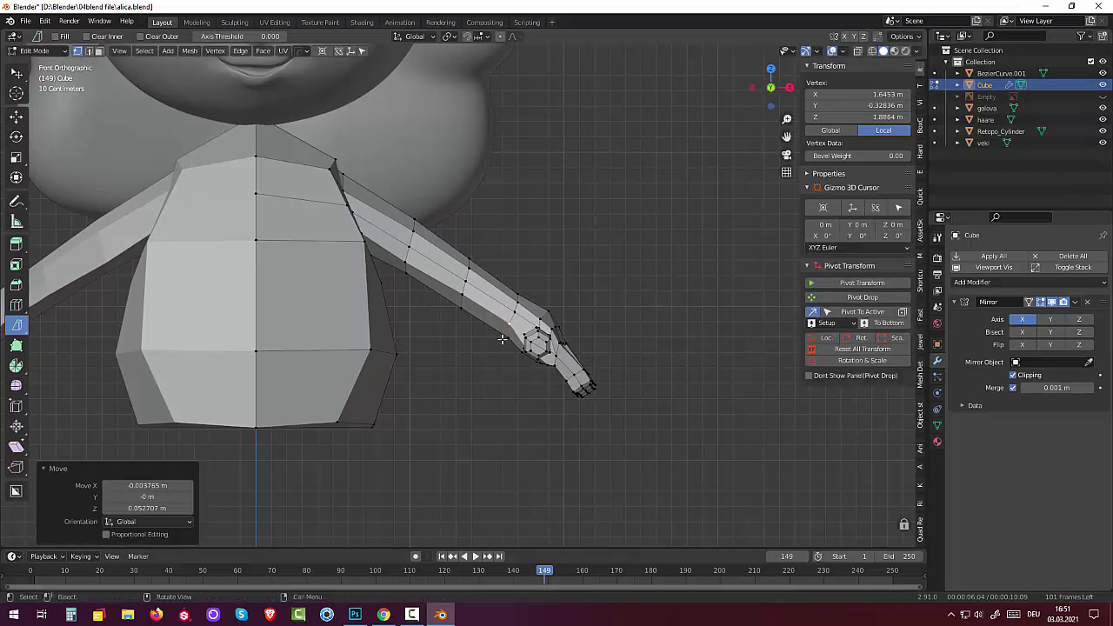
pyautogui.click(502, 342)
pyautogui.press('g')
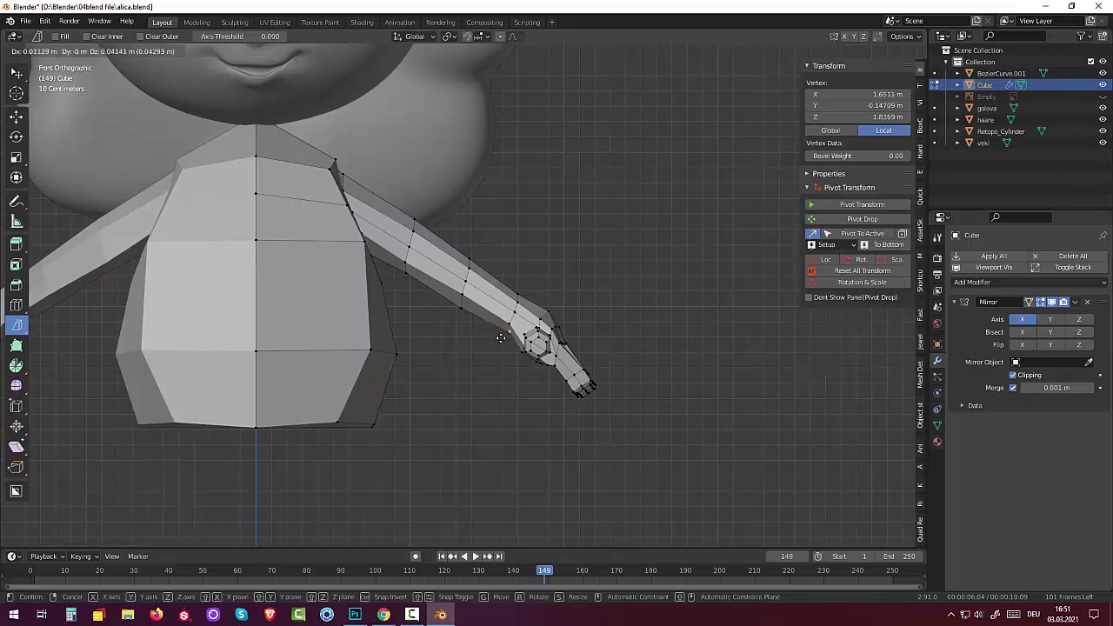
pyautogui.click(501, 337)
# Reposition a vertex on the back of the arm and one on top of the forearm.
pyautogui.moveTo(500, 341)
pyautogui.mouseDown(button='middle')
pyautogui.moveTo(288, 407)
pyautogui.moveTo(449, 316)
pyautogui.mouseUp(button='middle')
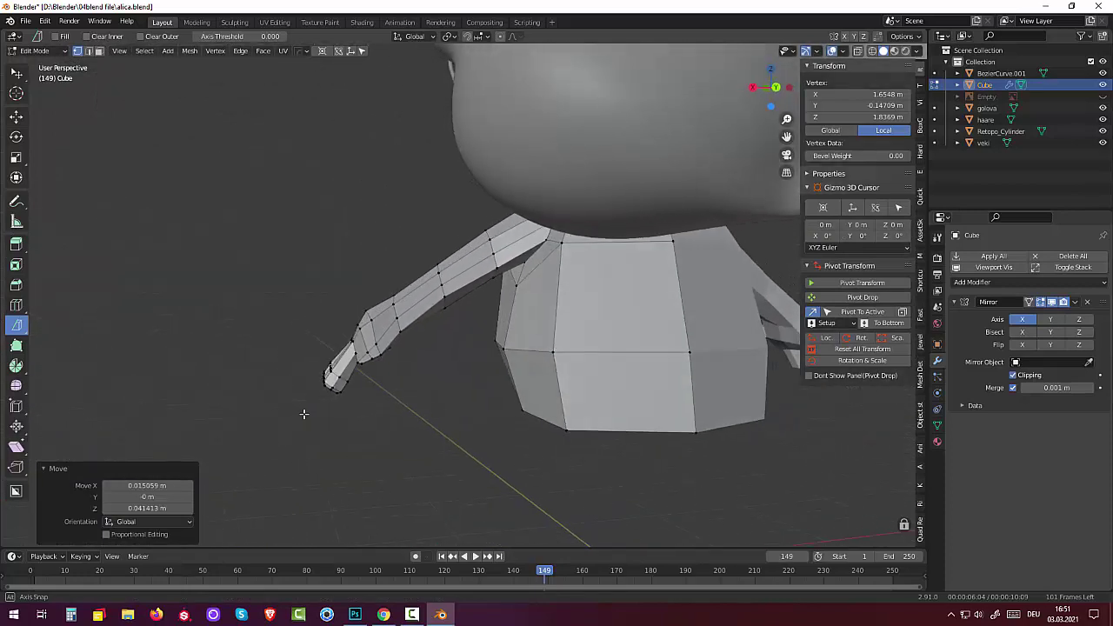
pyautogui.click(399, 333)
pyautogui.press('g')
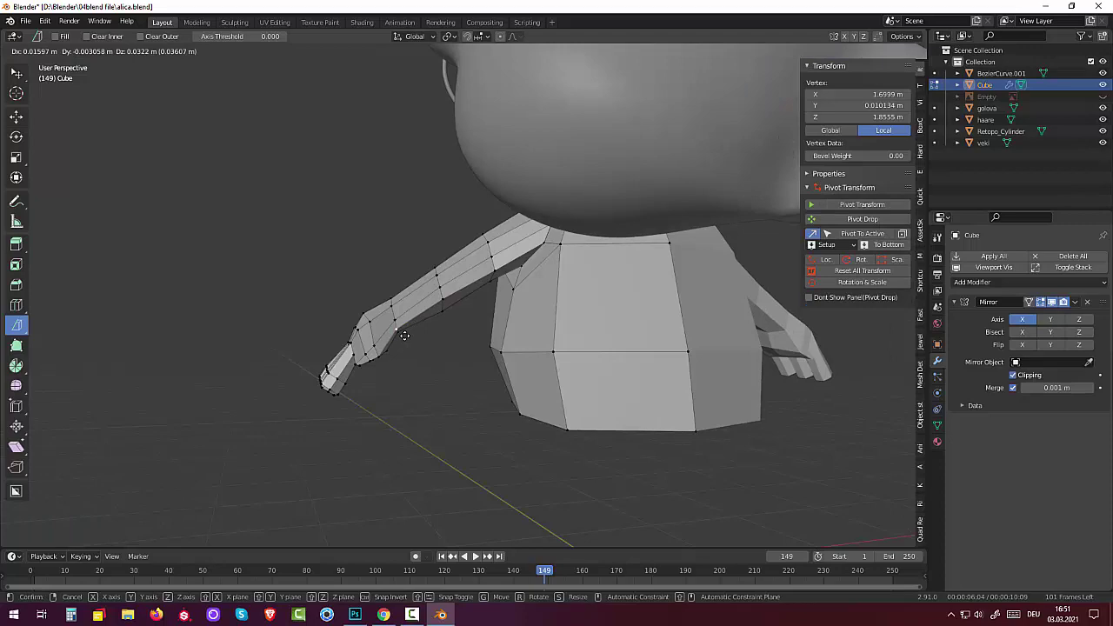
pyautogui.click(406, 335)
pyautogui.moveTo(435, 337)
pyautogui.mouseDown(button='middle')
pyautogui.moveTo(576, 365)
pyautogui.moveTo(661, 358)
pyautogui.moveTo(527, 325)
pyautogui.mouseUp(button='middle')
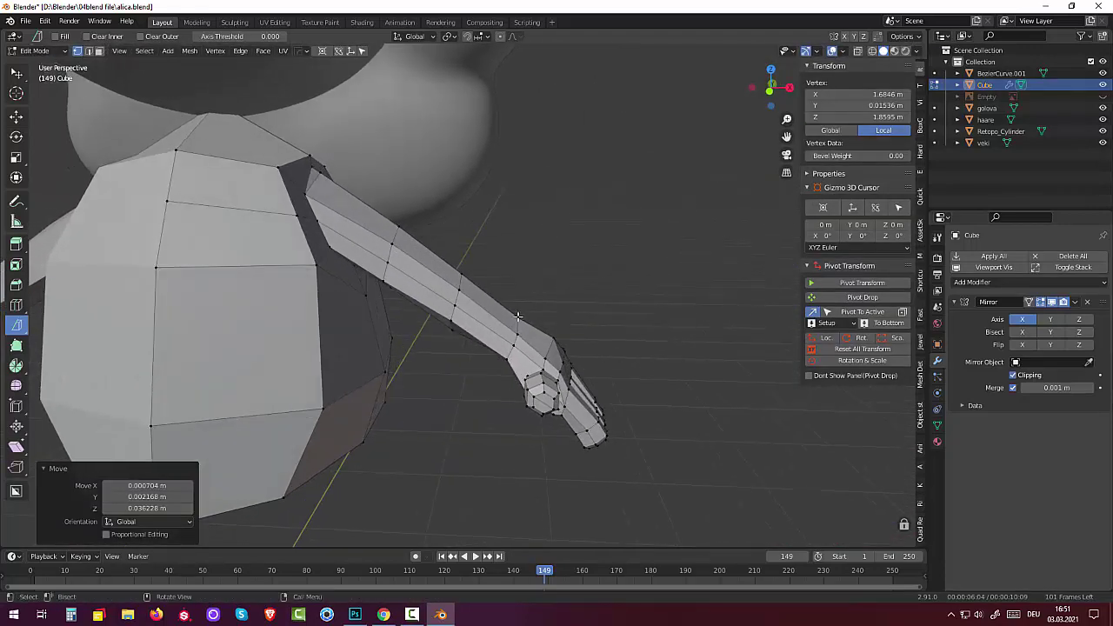
pyautogui.click(527, 327)
pyautogui.press('g')
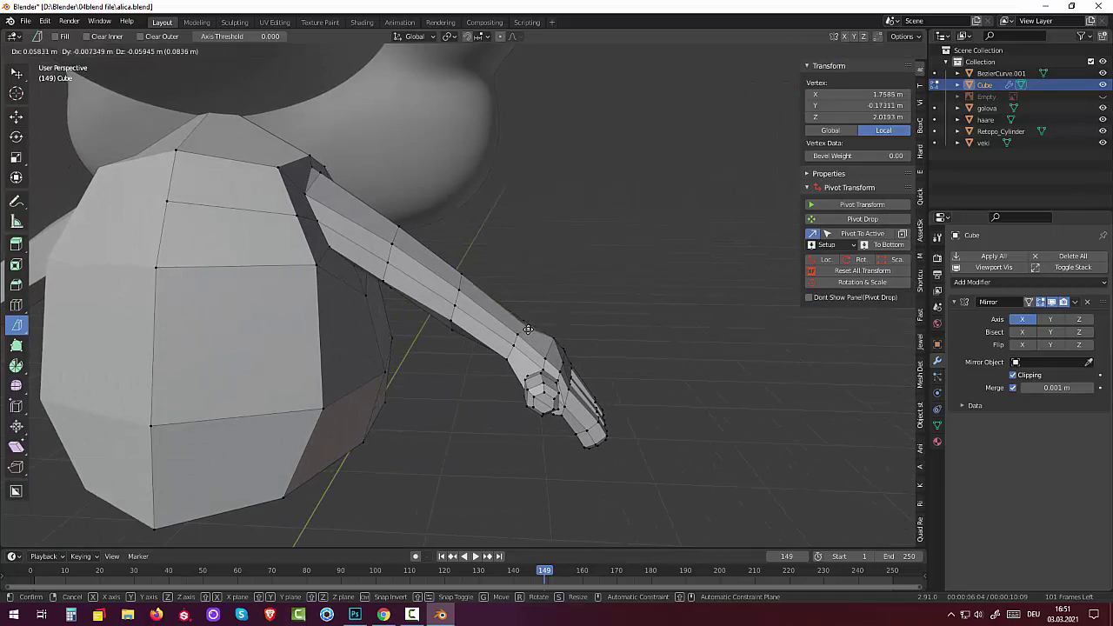
pyautogui.click(528, 328)
# Move a wrist vertex and a palm vertex, the palm one by 0.026136, -0.0163, -0.003402 m.
pyautogui.moveTo(574, 350); pyautogui.dragTo(579, 330, button='middle')
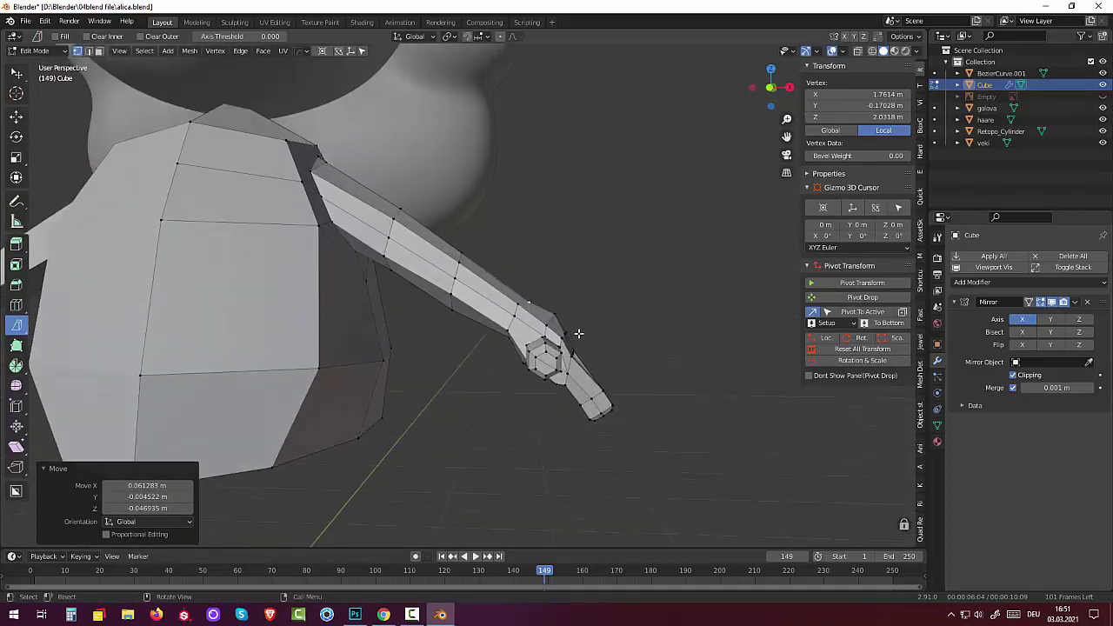
pyautogui.click(562, 319)
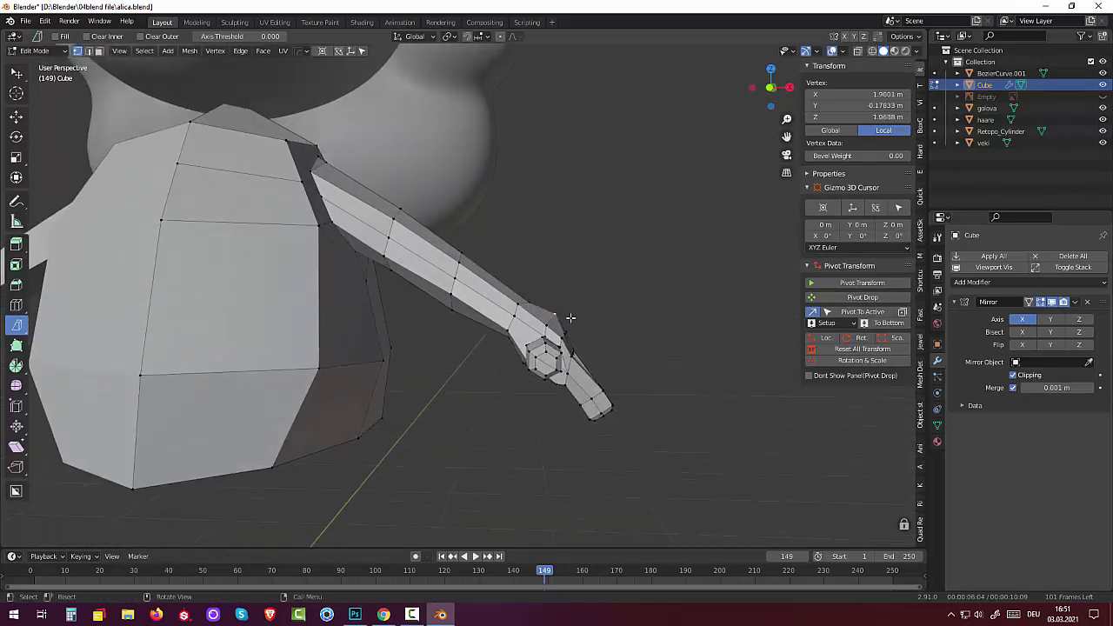
pyautogui.press('g')
pyautogui.click(610, 316)
pyautogui.moveTo(613, 322)
pyautogui.mouseDown(button='middle')
pyautogui.moveTo(644, 249)
pyautogui.moveTo(683, 240)
pyautogui.moveTo(658, 255)
pyautogui.mouseUp(button='middle')
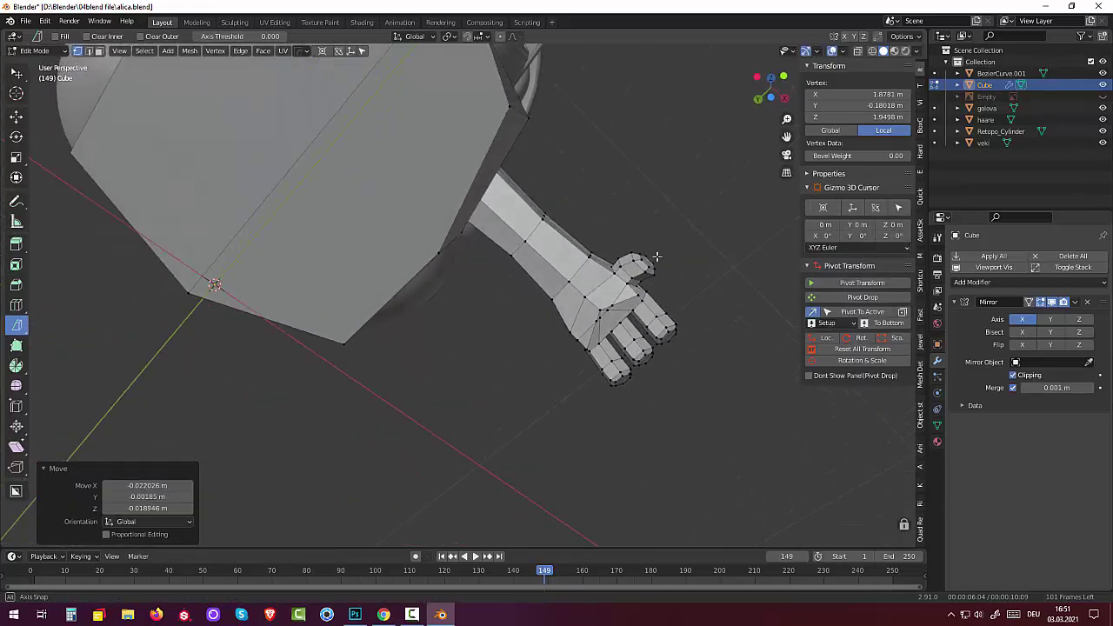
pyautogui.click(600, 310)
pyautogui.press('g')
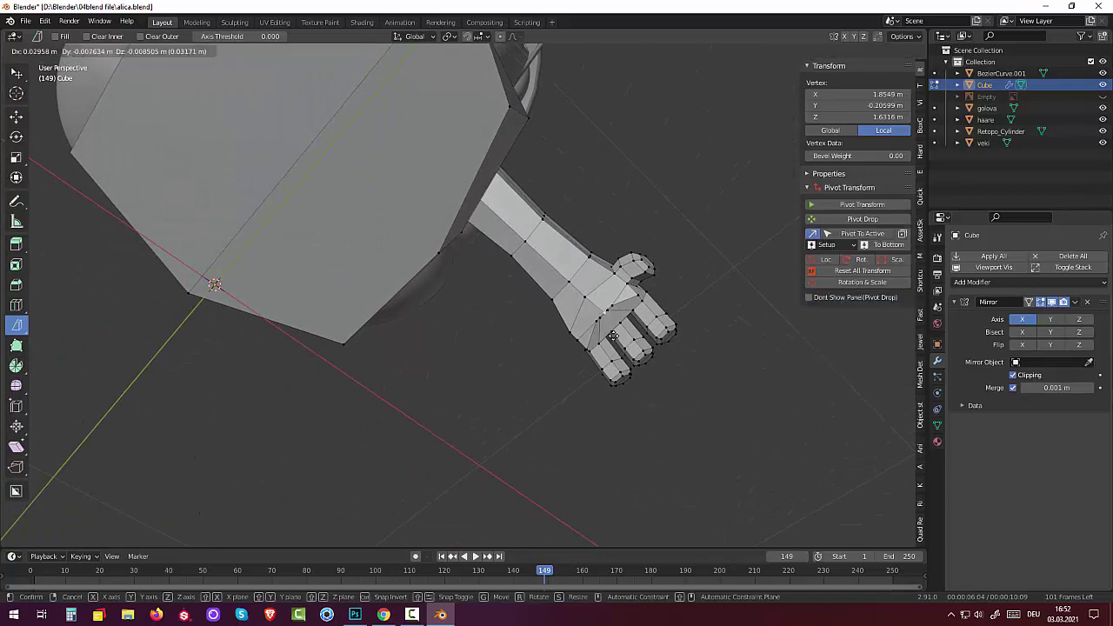
pyautogui.click(613, 335)
pyautogui.moveTo(613, 335)
pyautogui.mouseDown(button='middle')
pyautogui.moveTo(547, 373)
pyautogui.moveTo(527, 340)
pyautogui.moveTo(536, 315)
pyautogui.mouseUp(button='middle')
pyautogui.scroll(2, 536, 316)
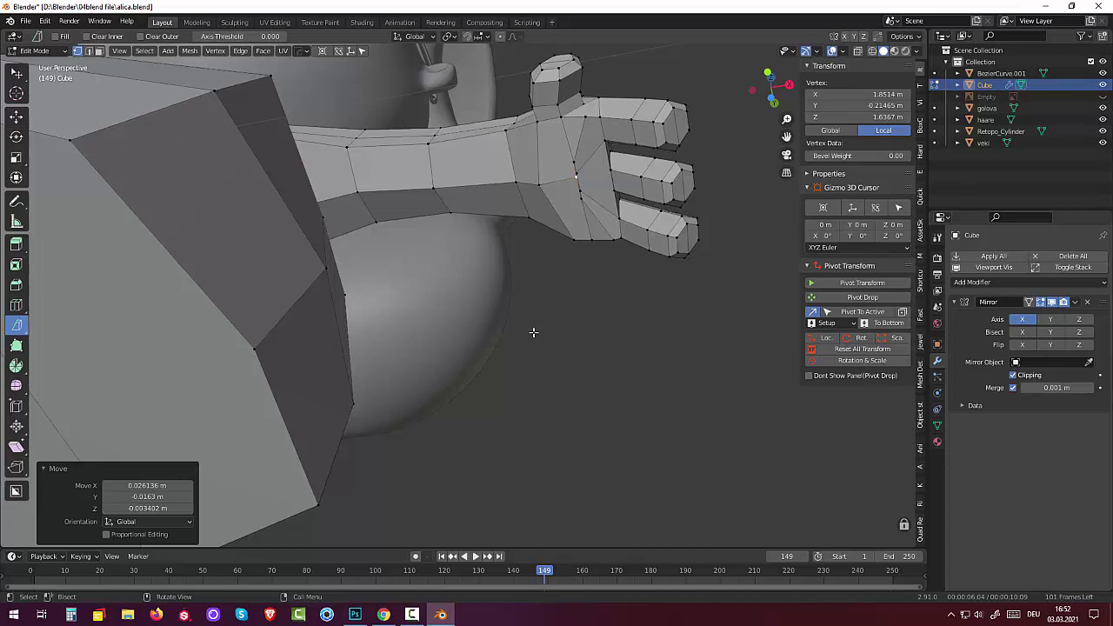
# Merge two neighbouring palm vertices at their center, then deselect all.
pyautogui.click(574, 166)
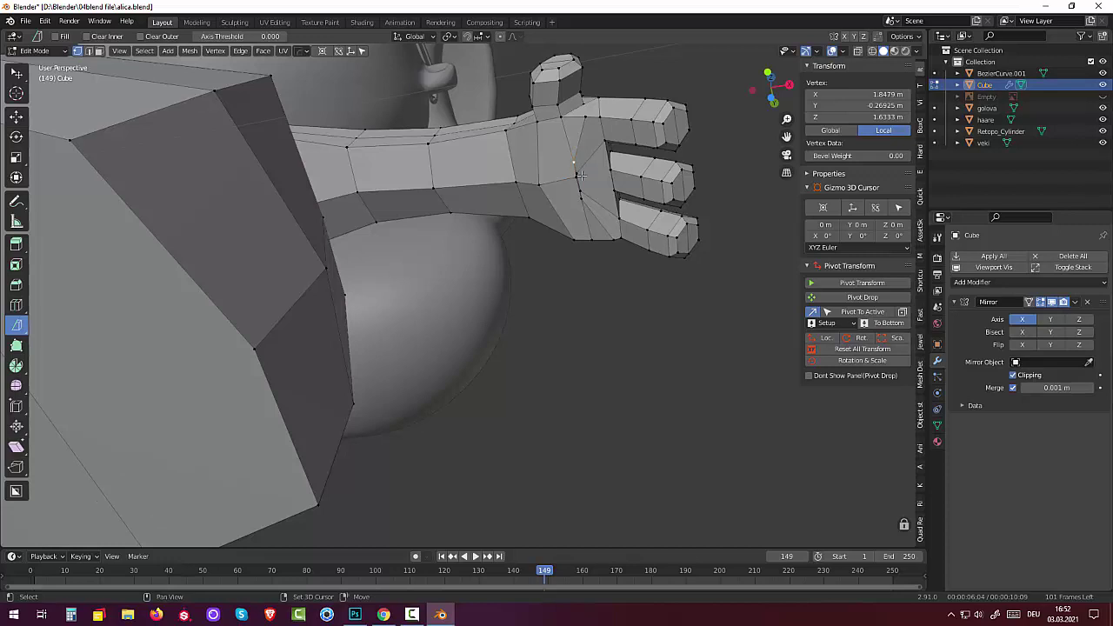
pyautogui.keyDown('shift'); pyautogui.click(575, 179); pyautogui.keyUp('shift')
pyautogui.keyDown('shift'); pyautogui.click(580, 197); pyautogui.keyUp('shift')
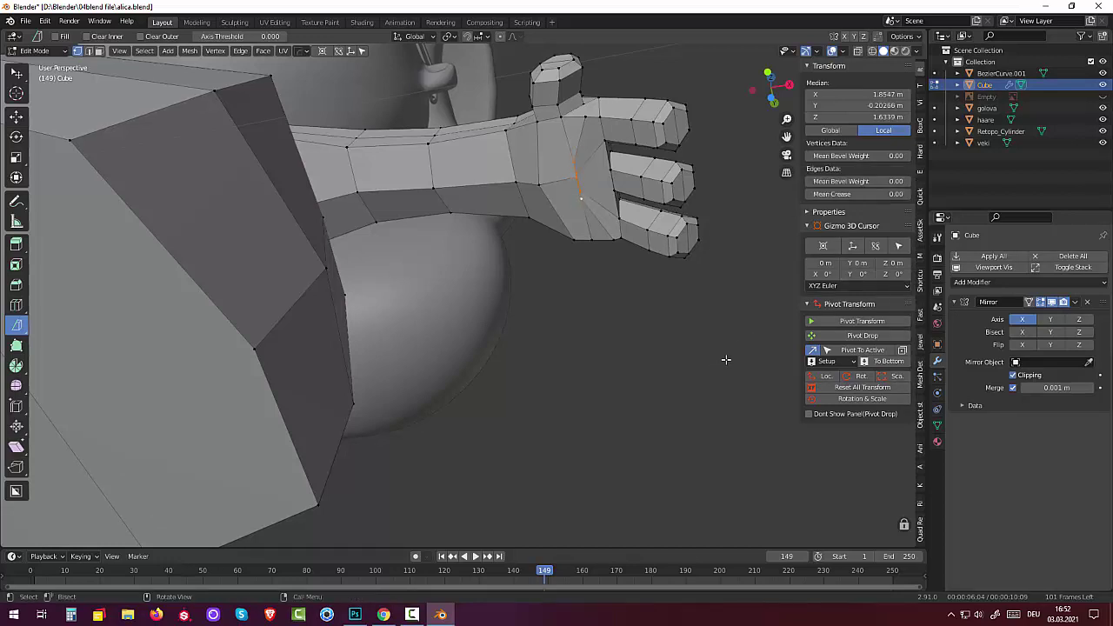
pyautogui.press('m')
pyautogui.click(709, 385)
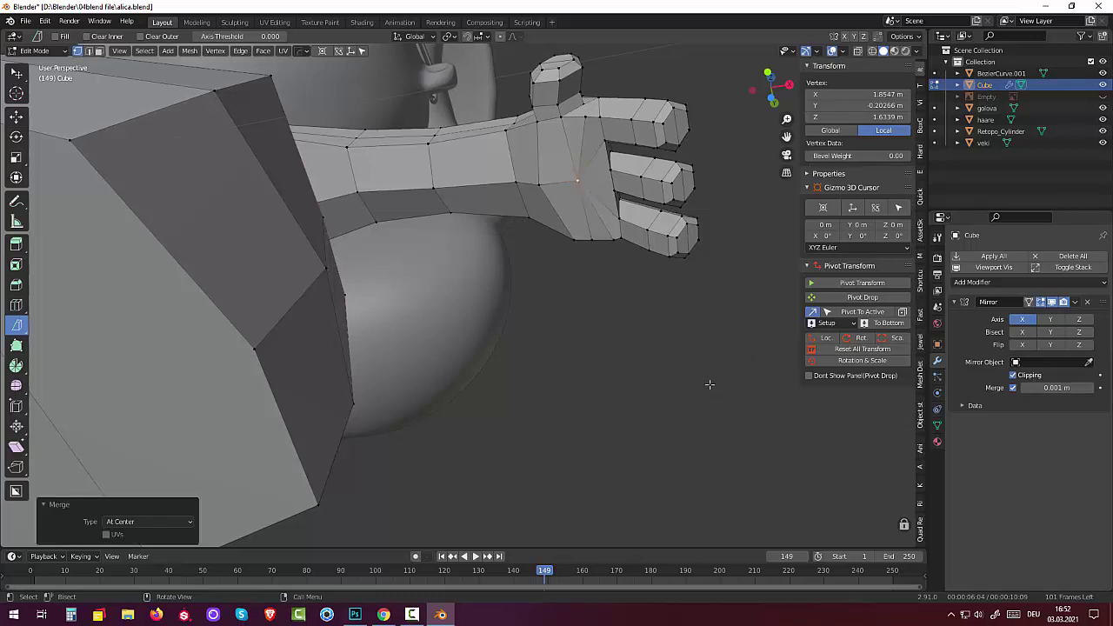
pyautogui.hotkey('alt', 'a')
pyautogui.moveTo(661, 360)
pyautogui.mouseDown(button='middle')
pyautogui.moveTo(632, 368)
pyautogui.moveTo(633, 341)
pyautogui.mouseUp(button='middle')
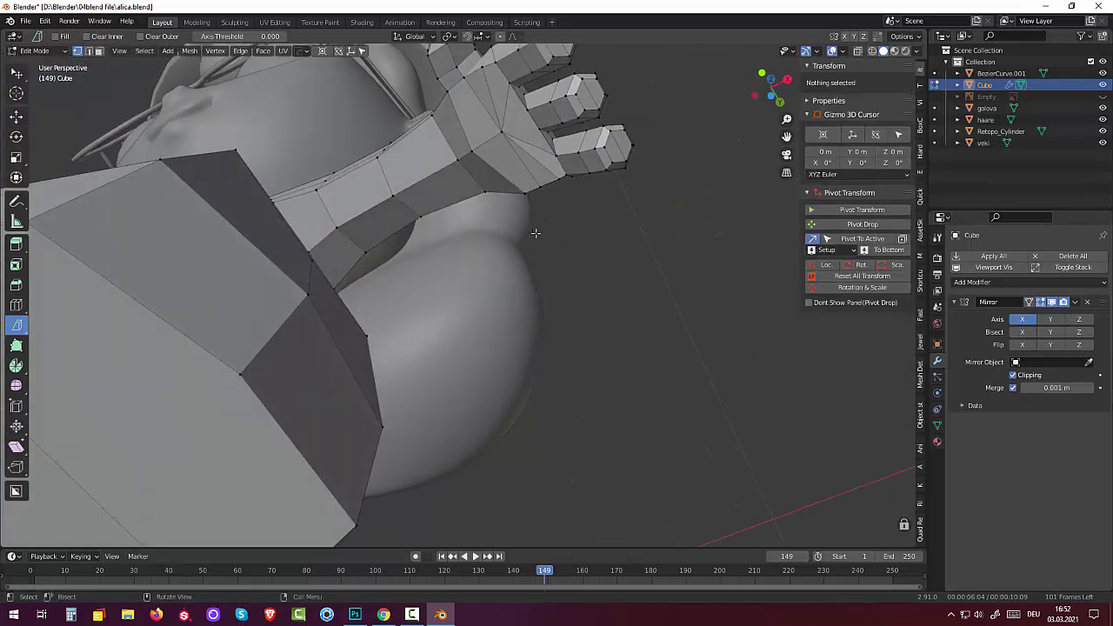
# Knife-cut two new edges across the palm near the finger bases.
pyautogui.click(522, 118)
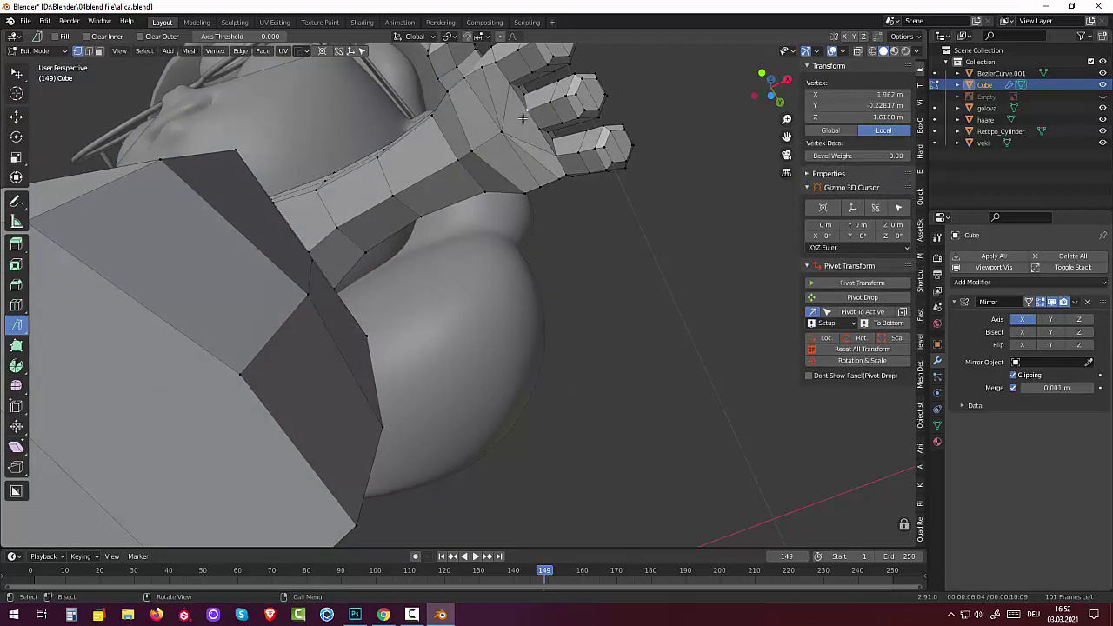
pyautogui.click(523, 117)
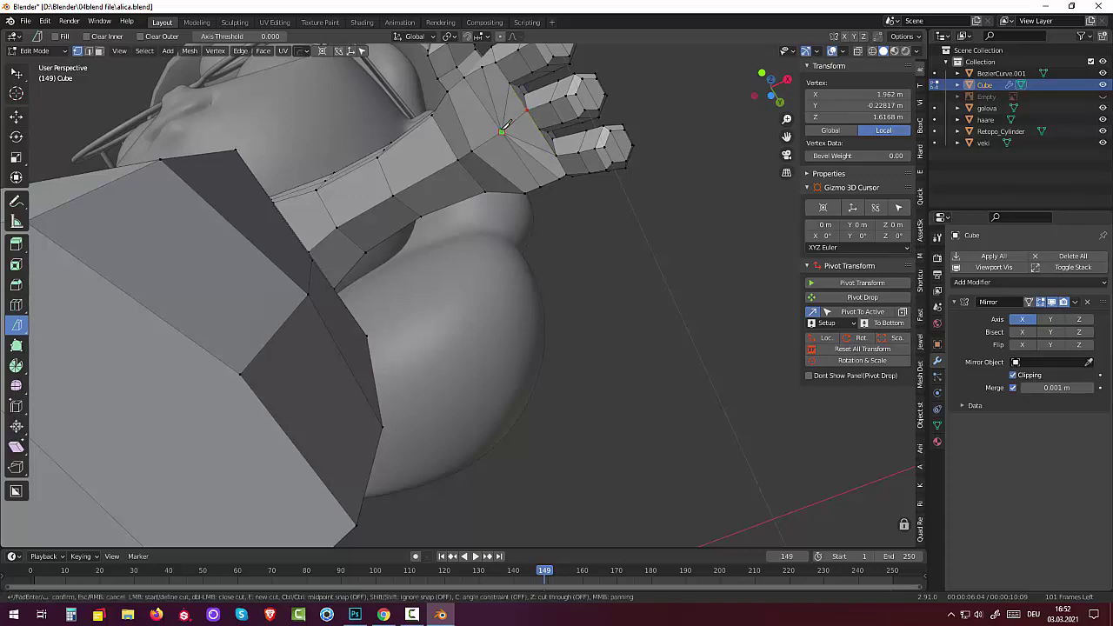
pyautogui.click(501, 131)
pyautogui.press('Return')
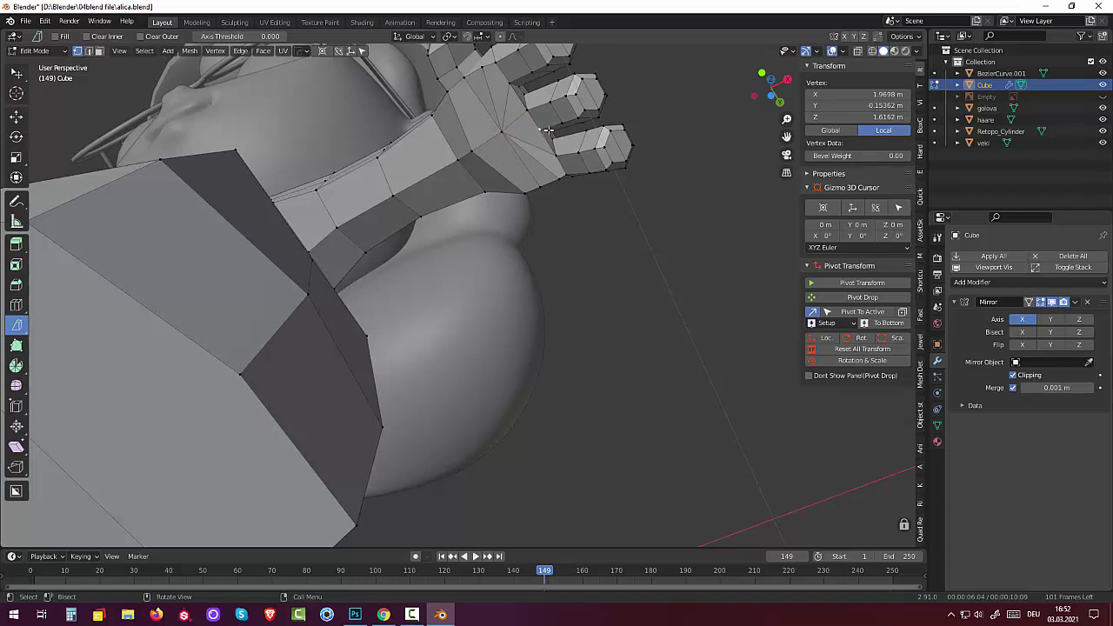
pyautogui.click(542, 130)
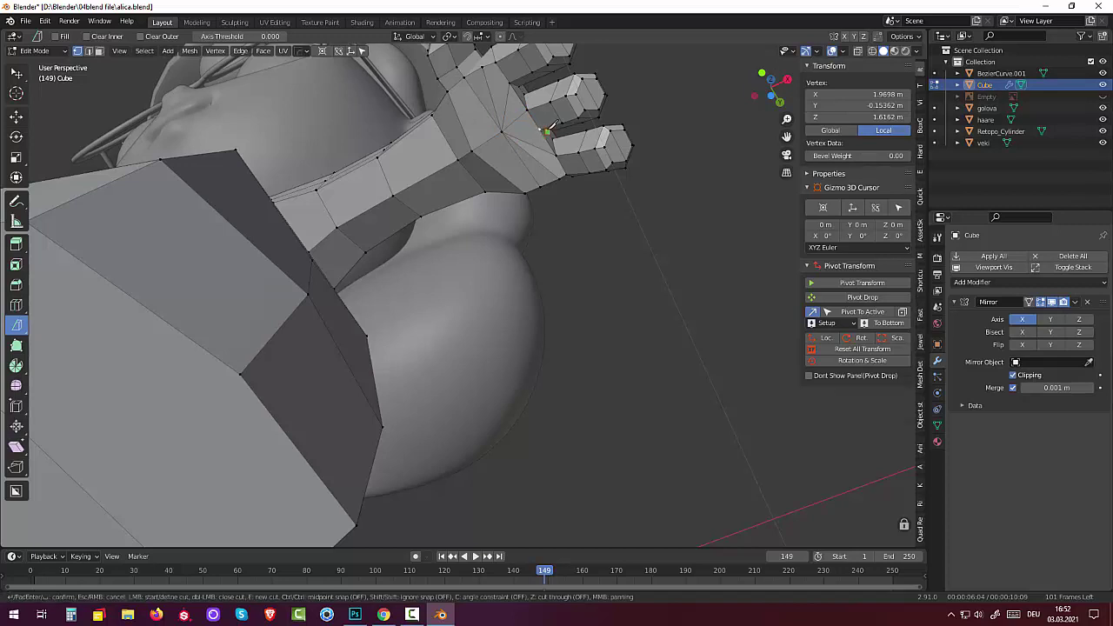
pyautogui.click(501, 131)
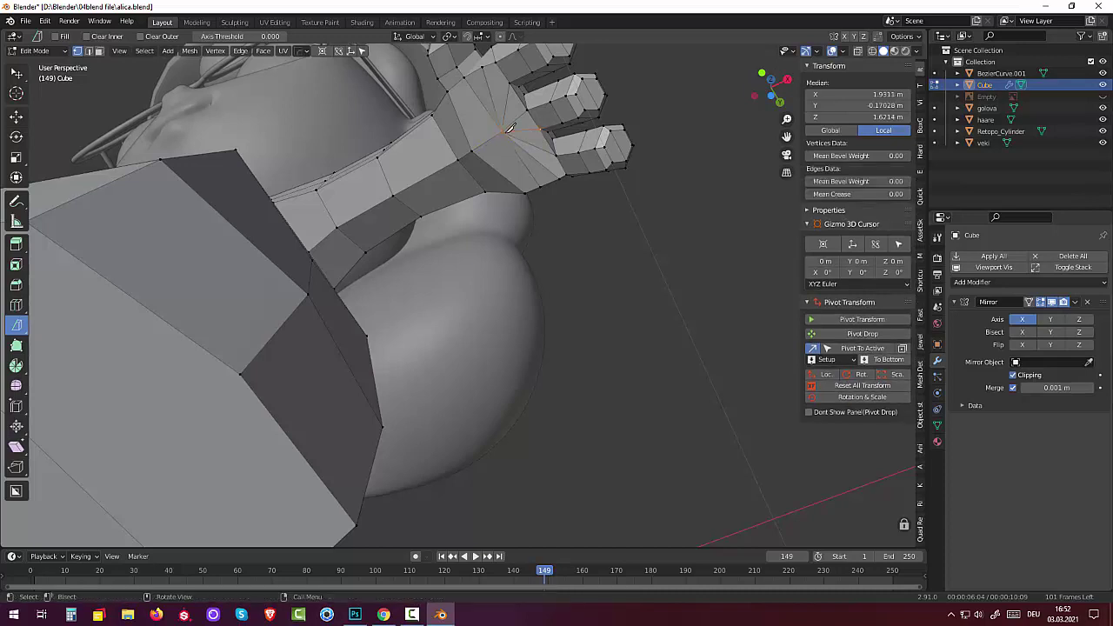
pyautogui.press('Return')
pyautogui.moveTo(625, 222)
pyautogui.mouseDown(button='middle')
pyautogui.moveTo(609, 226)
pyautogui.moveTo(666, 298)
pyautogui.moveTo(696, 272)
pyautogui.moveTo(656, 306)
pyautogui.mouseUp(button='middle')
pyautogui.scroll(-2, 616, 225)
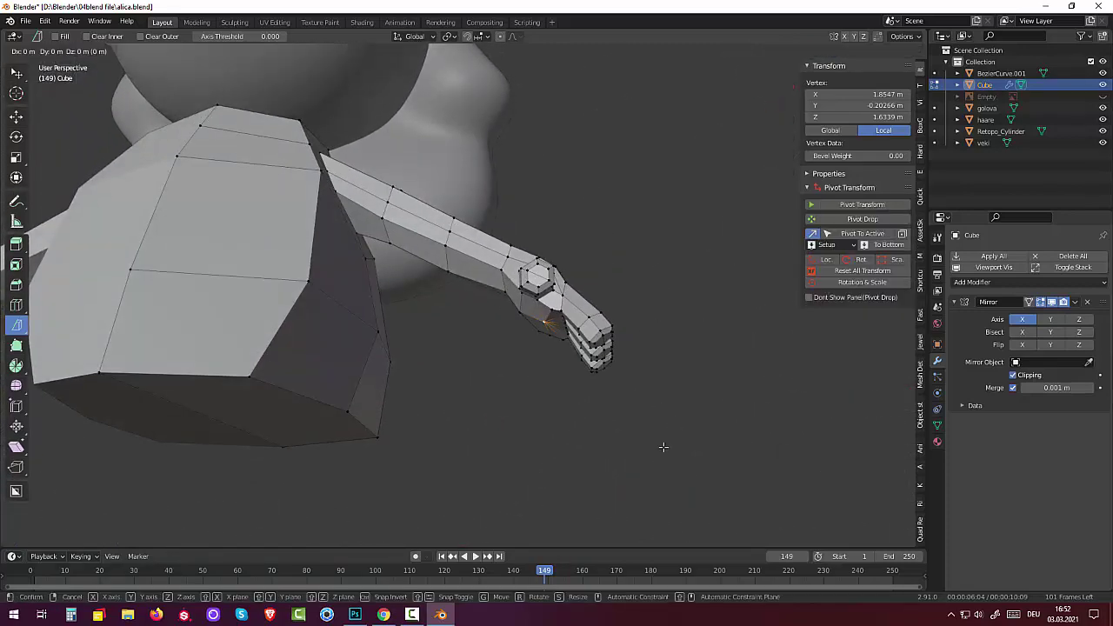
# Raise the wrist vertex slightly along Z.
pyautogui.press('g')
pyautogui.press('z')
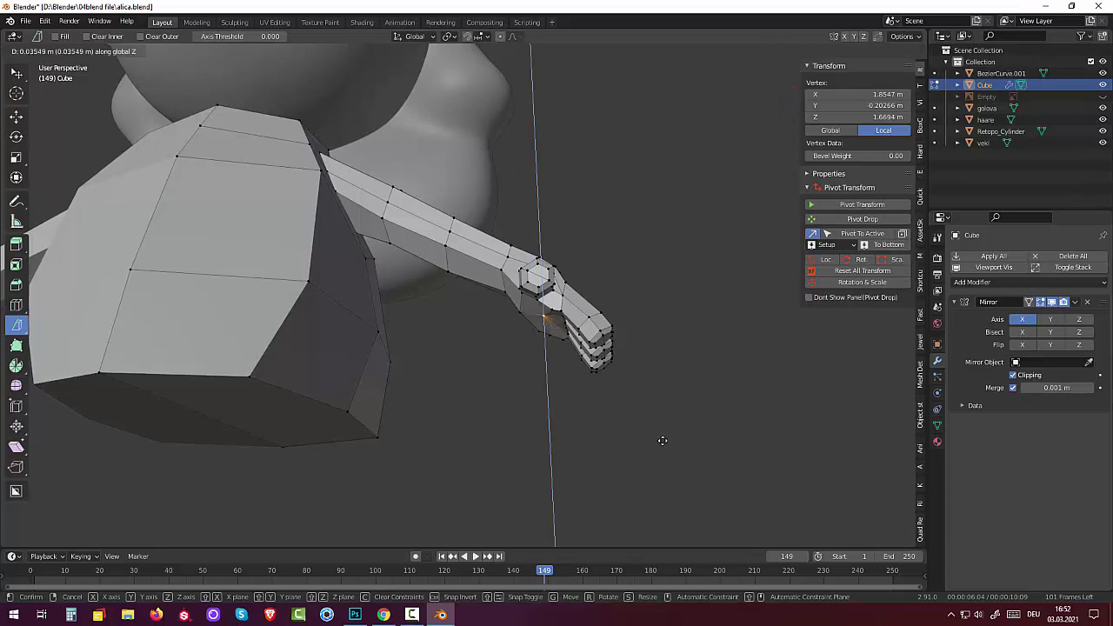
pyautogui.click(662, 440)
pyautogui.moveTo(661, 434)
pyautogui.mouseDown(button='middle')
pyautogui.moveTo(650, 477)
pyautogui.moveTo(661, 469)
pyautogui.moveTo(628, 476)
pyautogui.mouseUp(button='middle')
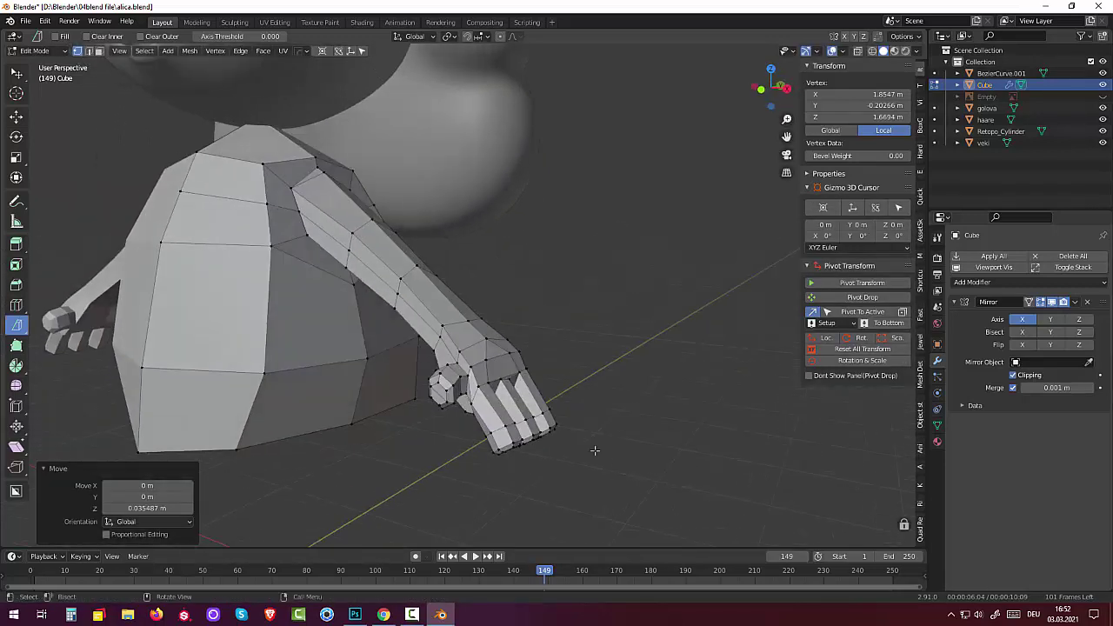
# Nudge a vertex on the back of the hand into place.
pyautogui.click(487, 383)
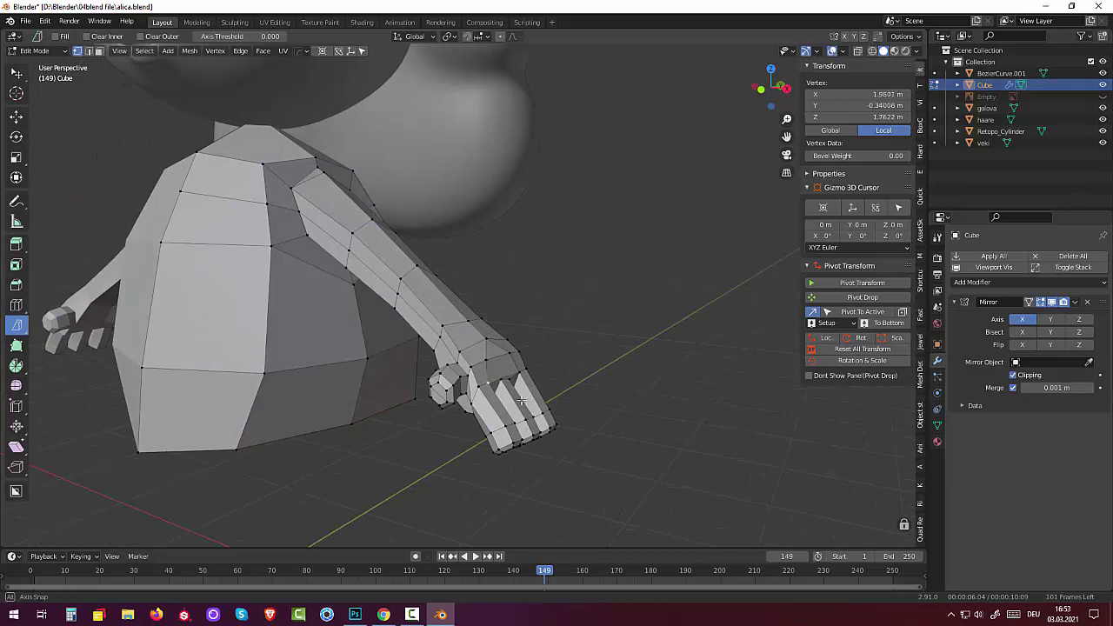
pyautogui.moveTo(487, 384); pyautogui.dragTo(432, 348, button='middle')
pyautogui.click(440, 345)
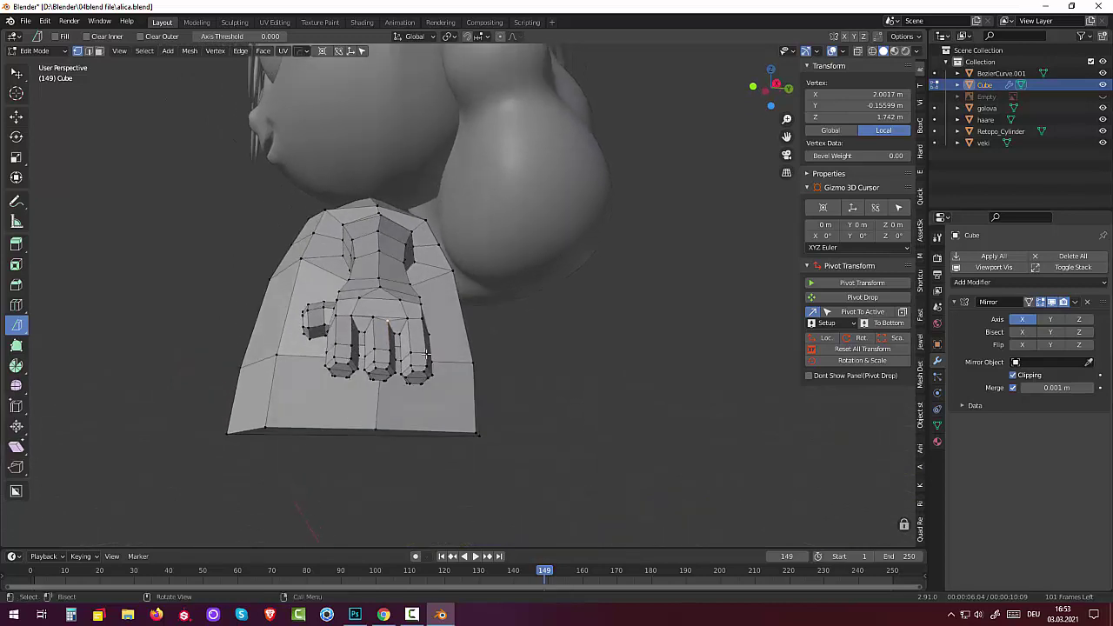
pyautogui.press('g')
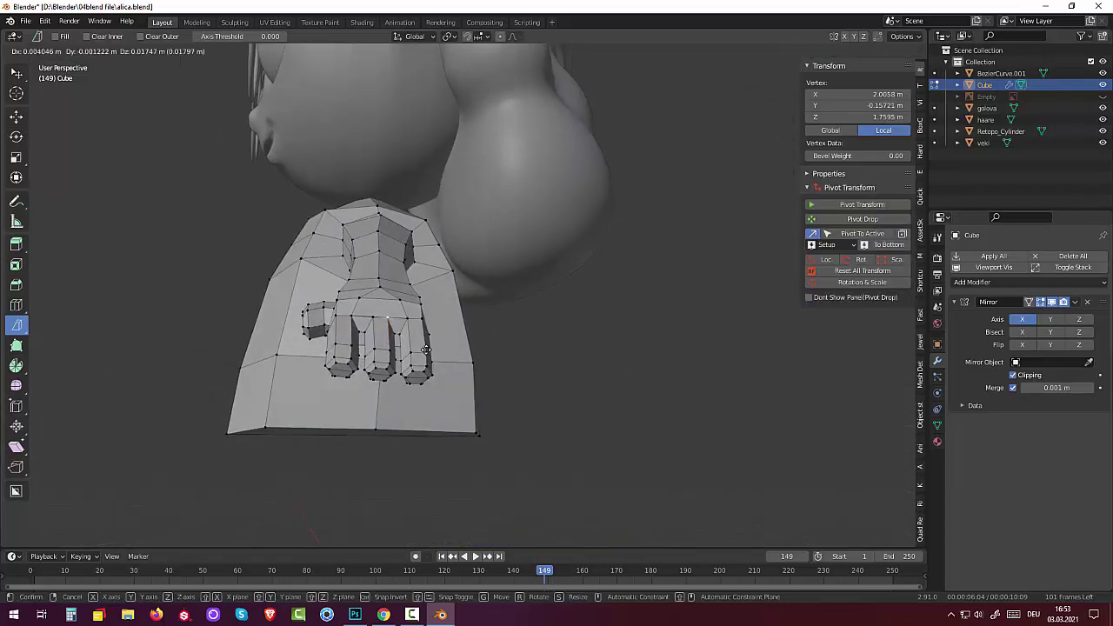
pyautogui.click(427, 350)
pyautogui.moveTo(432, 356); pyautogui.dragTo(436, 394, button='middle')
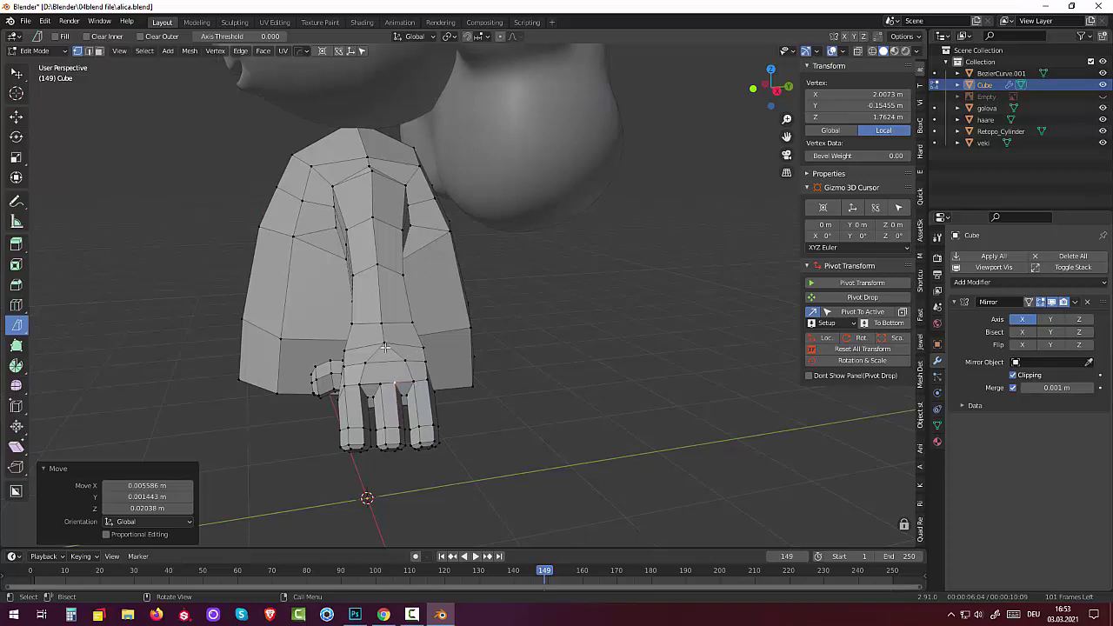
pyautogui.hotkey('ctrl', 'z')
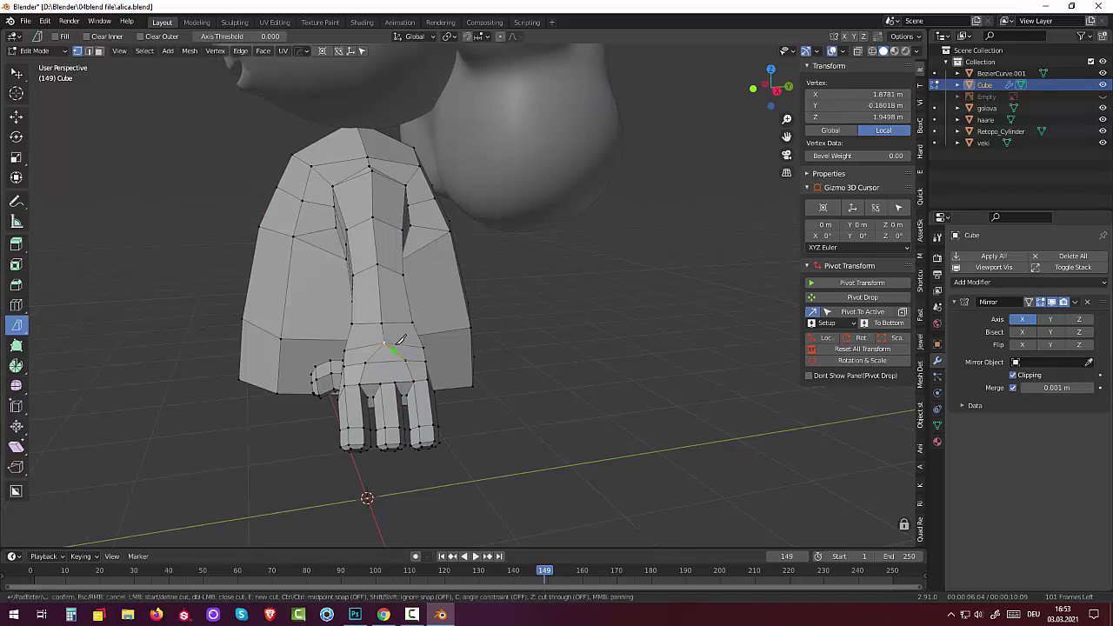
# Knife-cut a diagonal edge across the back of the hand.
pyautogui.click(384, 344)
pyautogui.click(396, 380)
pyautogui.press('Return')
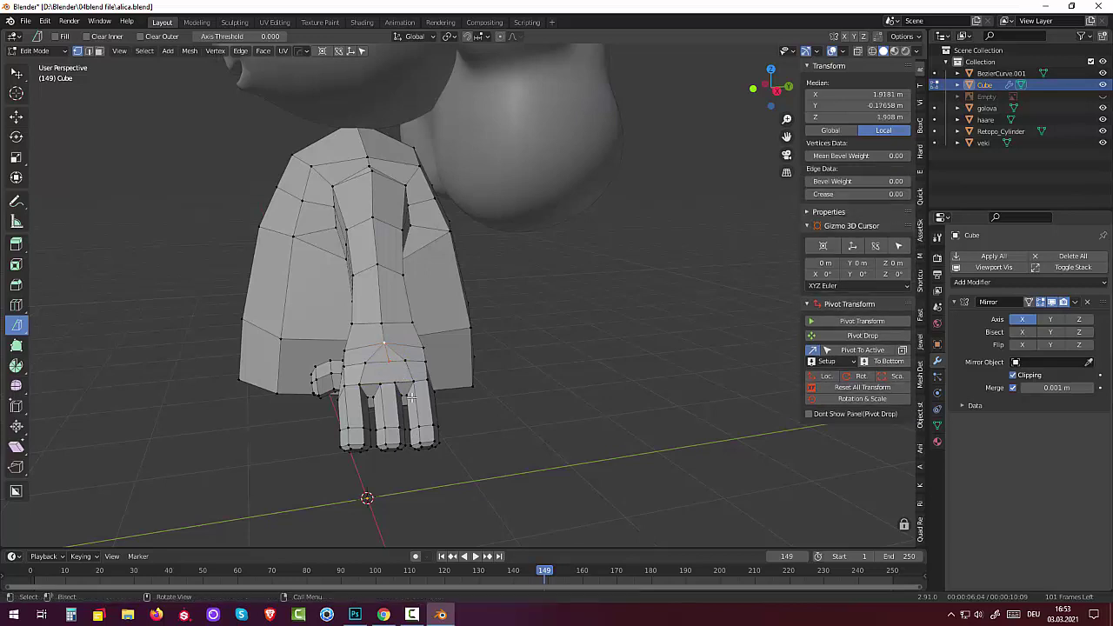
pyautogui.moveTo(408, 386); pyautogui.dragTo(441, 339, button='middle')
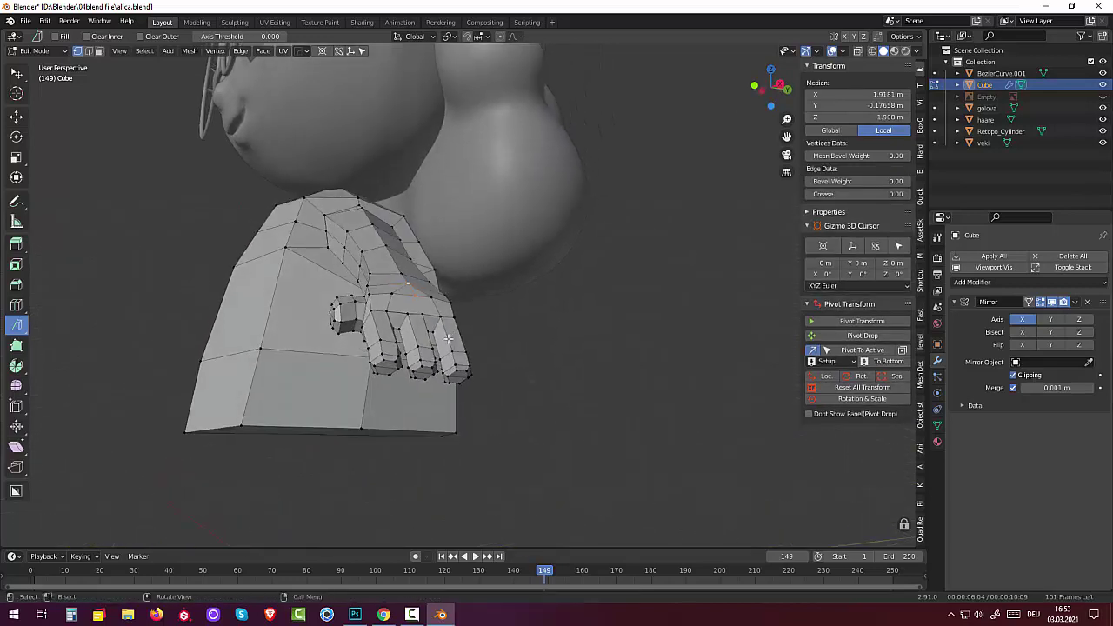
# Subdivide the edge between two finger-base vertices at its middle.
pyautogui.scroll(2, 441, 338)
pyautogui.scroll(1, 441, 338)
pyautogui.scroll(1, 420, 351)
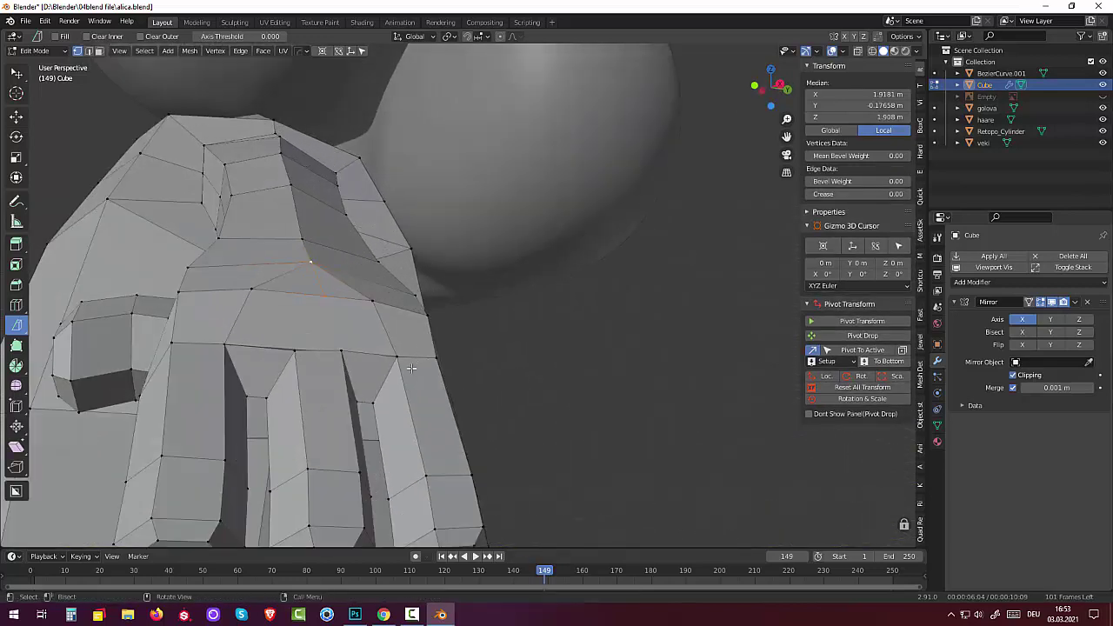
pyautogui.hotkey('ctrl', 'z')
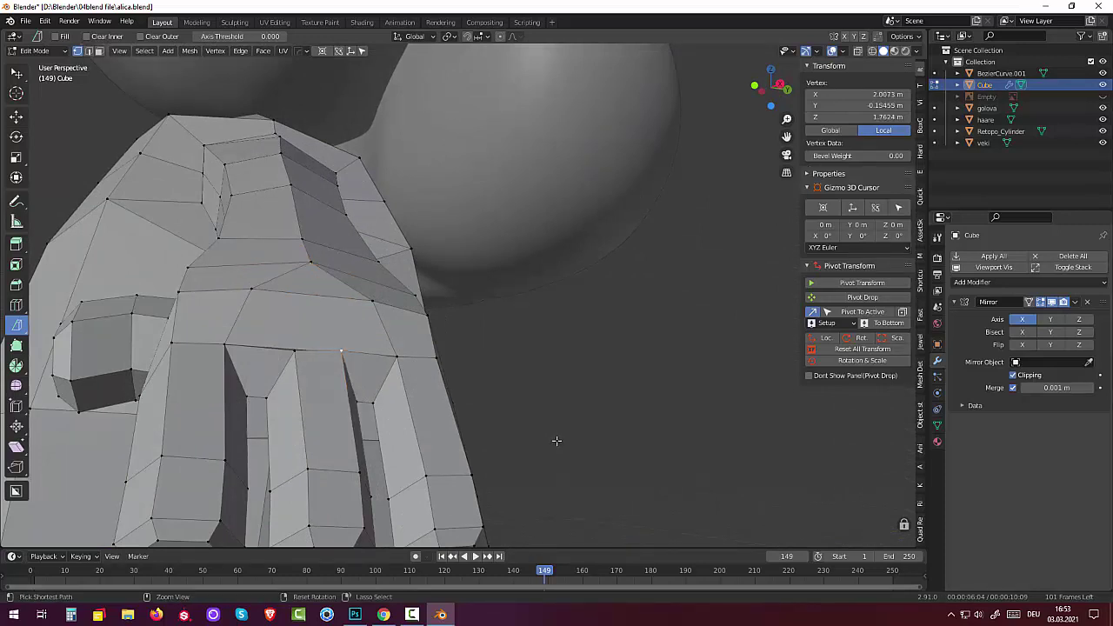
pyautogui.hotkey('ctrl', 'z')
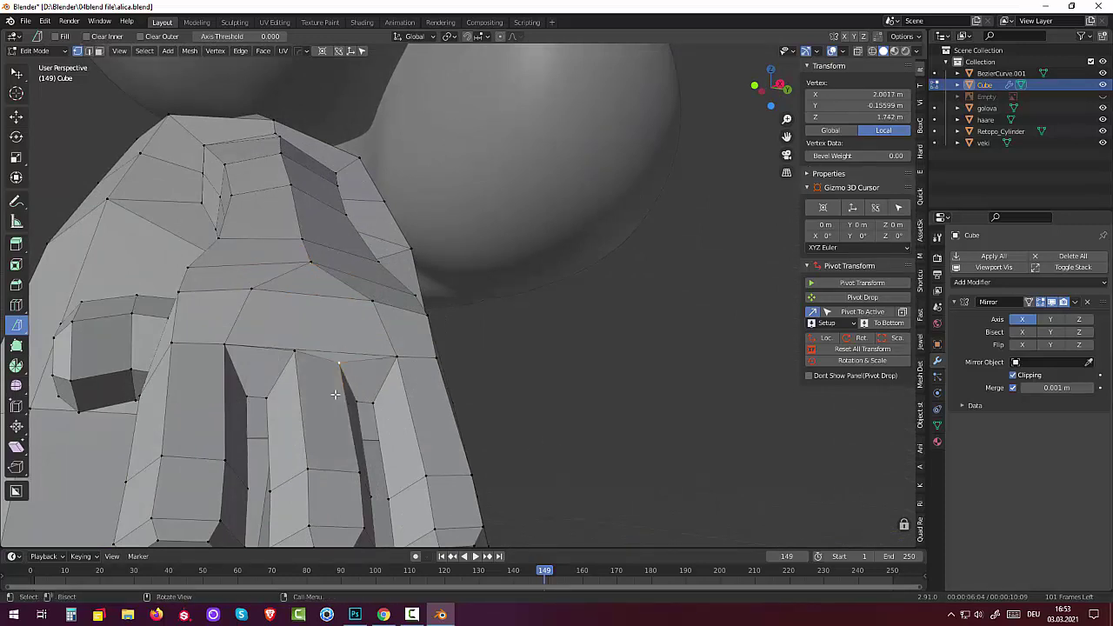
pyautogui.click(396, 357)
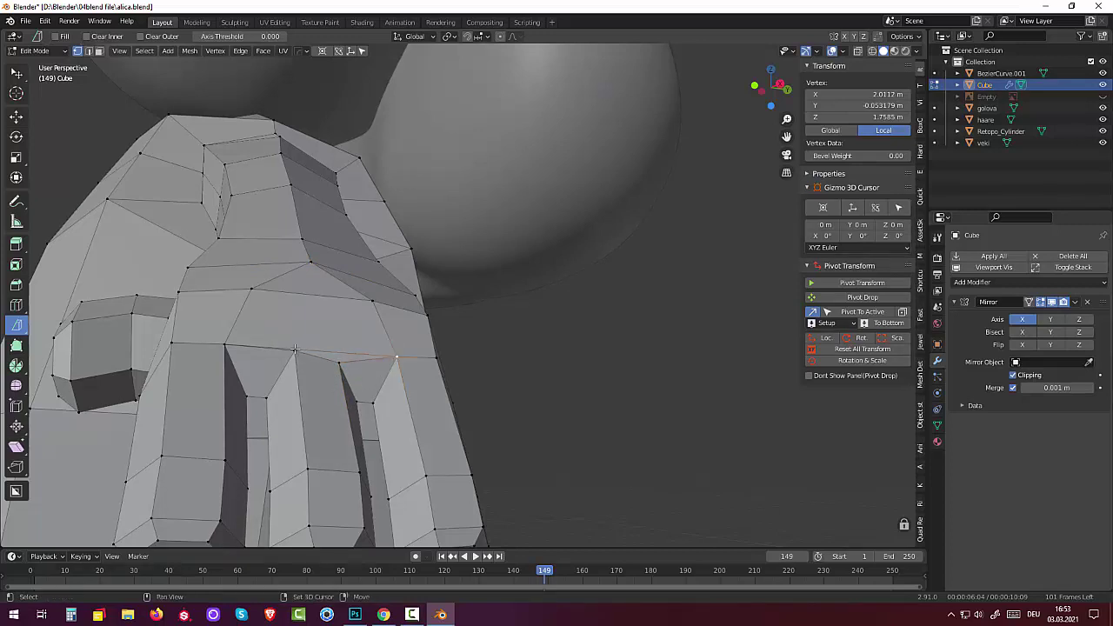
pyautogui.keyDown('shift'); pyautogui.click(225, 345); pyautogui.keyUp('shift')
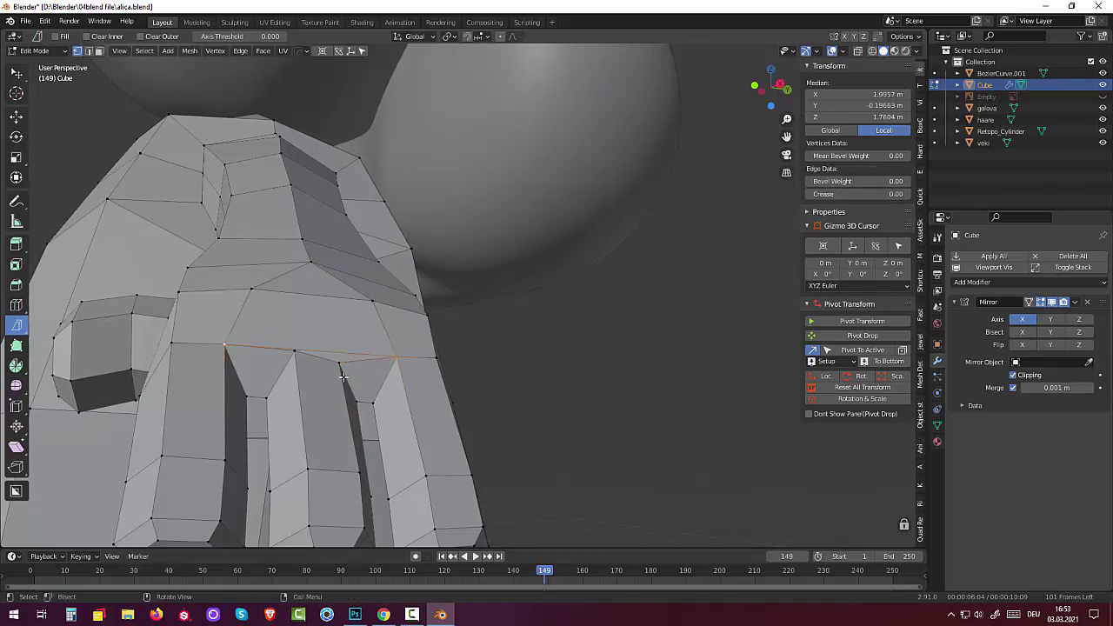
pyautogui.moveTo(324, 371); pyautogui.dragTo(333, 384, button='middle')
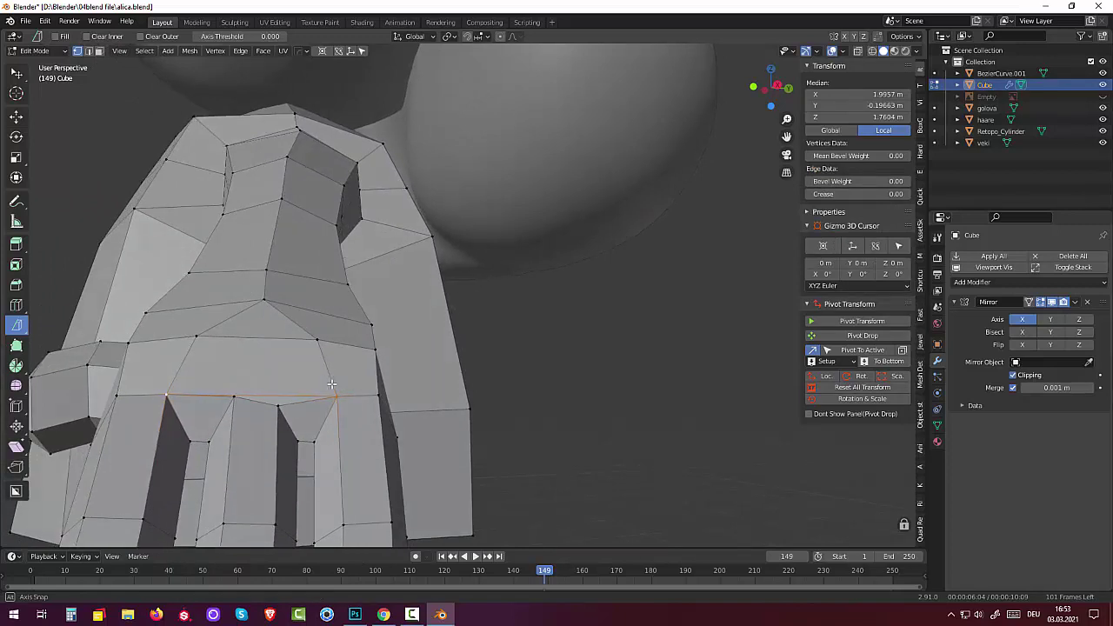
pyautogui.rightClick(543, 403)
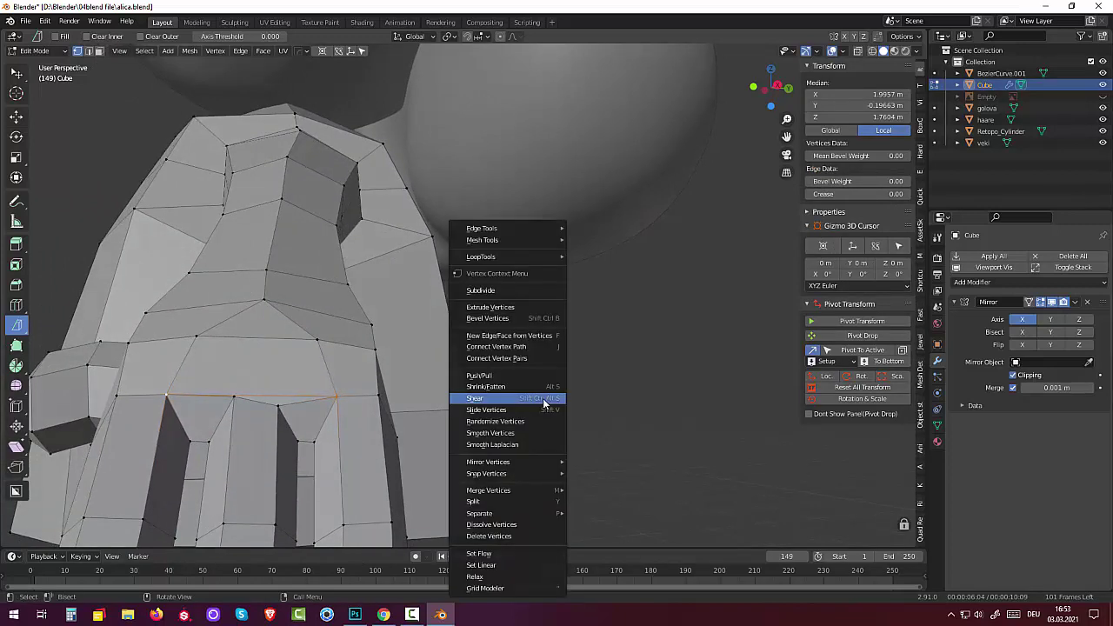
pyautogui.click(511, 287)
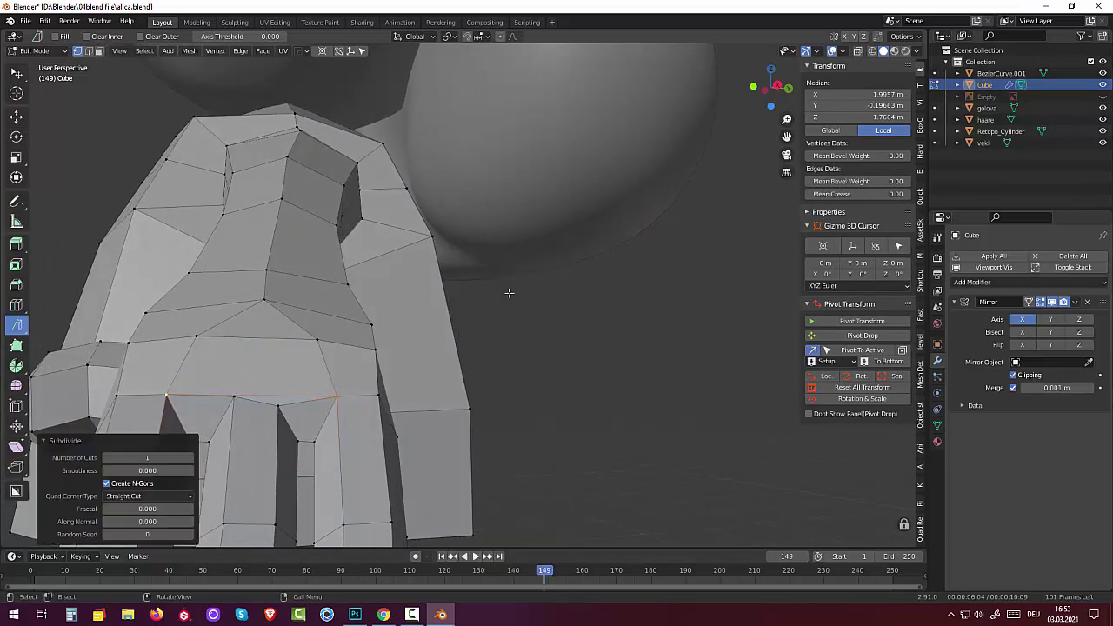
# Subdivide the knuckle edge from the new midpoint to the finger base.
pyautogui.click(233, 396)
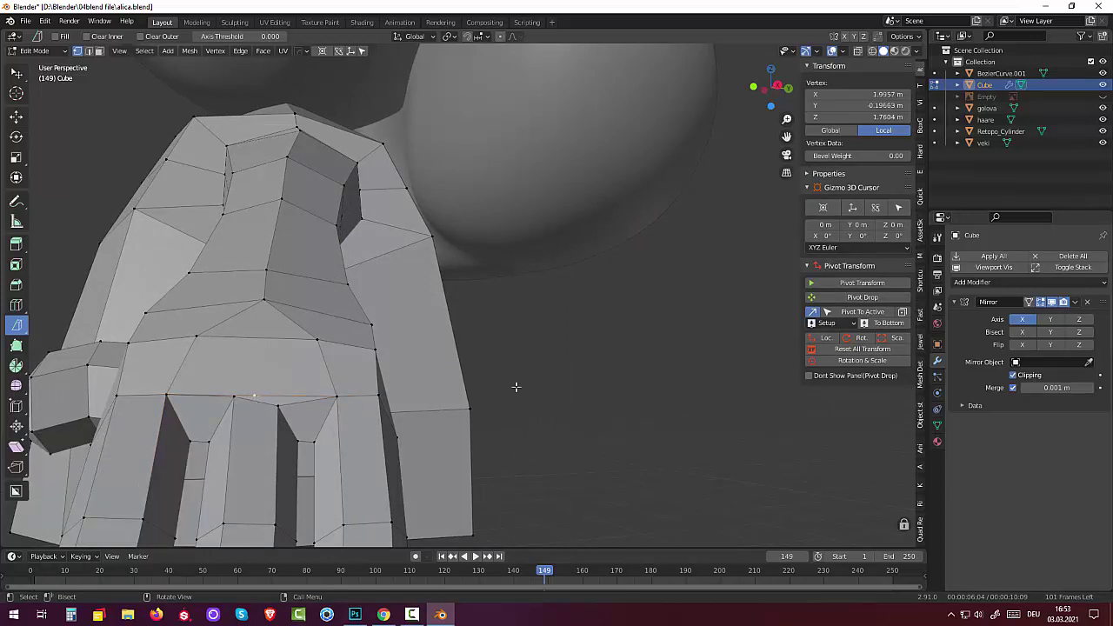
pyautogui.keyDown('shift'); pyautogui.click(335, 395); pyautogui.keyUp('shift')
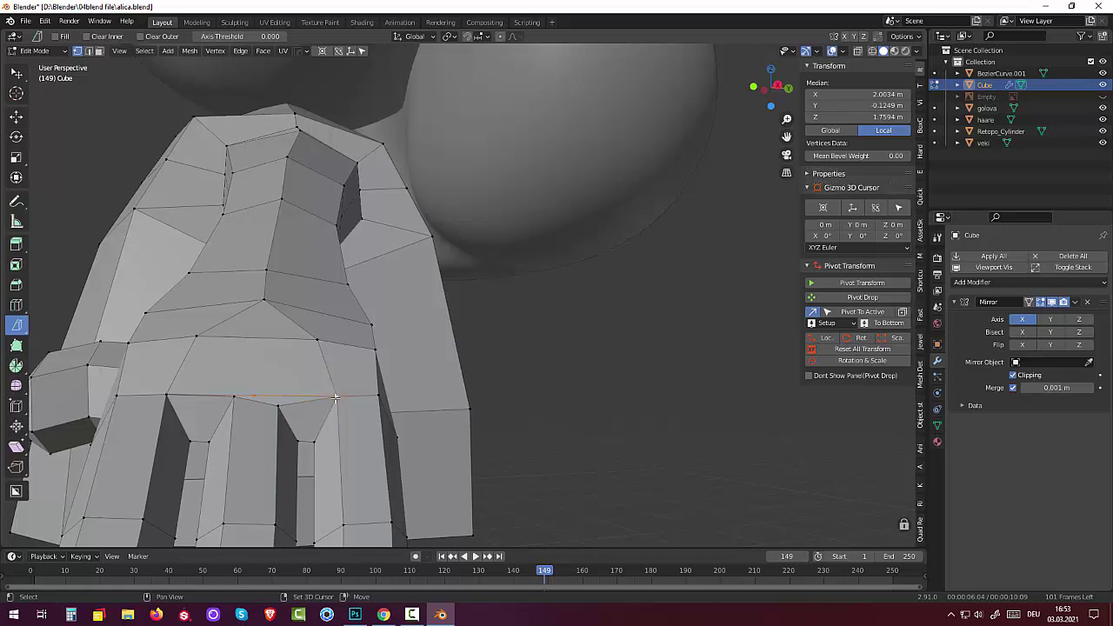
pyautogui.rightClick(547, 397)
pyautogui.click(539, 291)
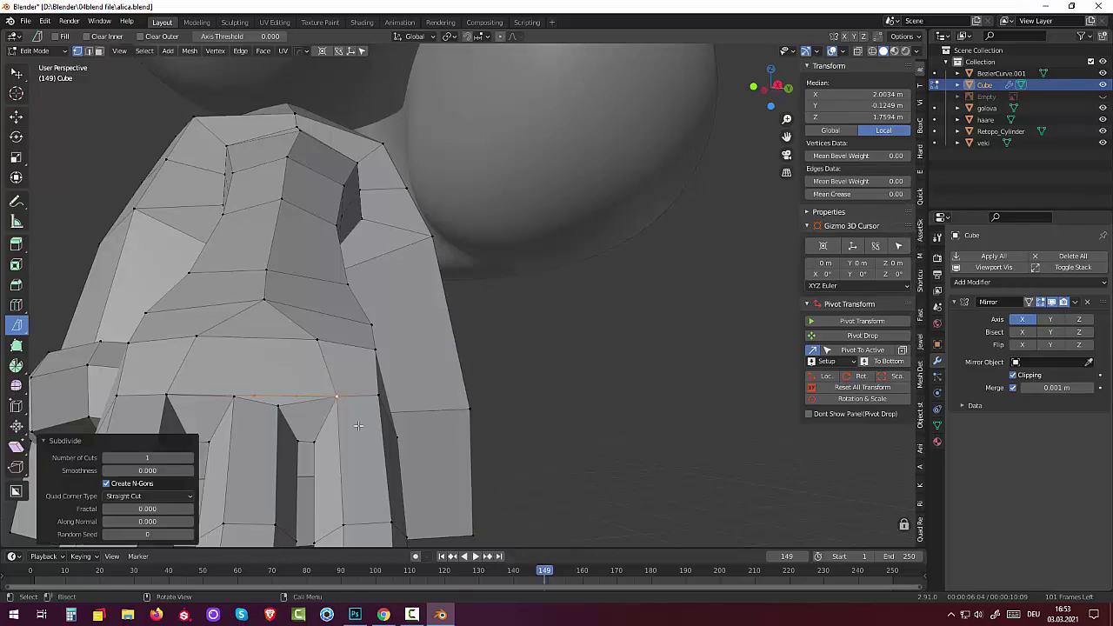
# Reposition two vertices along the knuckle line.
pyautogui.click(300, 397)
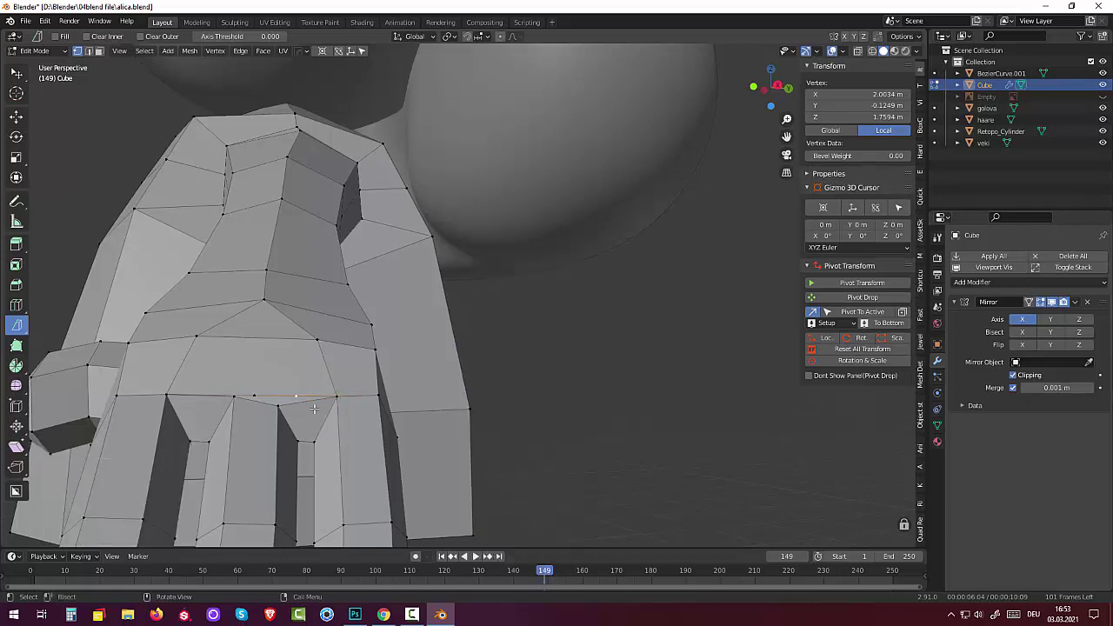
pyautogui.press('g')
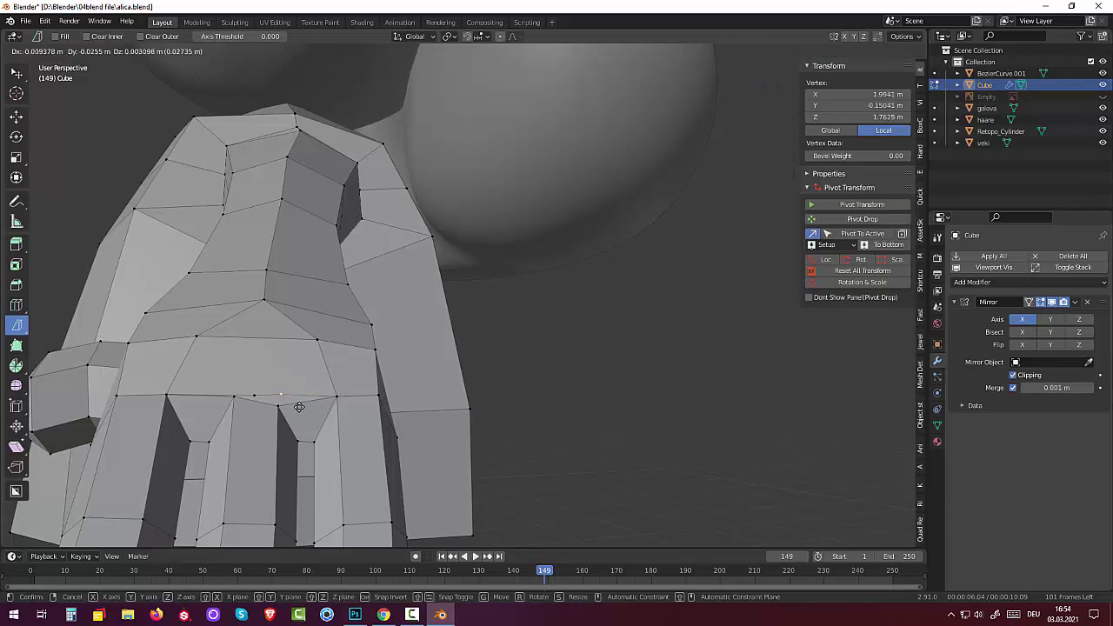
pyautogui.click(289, 403)
pyautogui.click(253, 398)
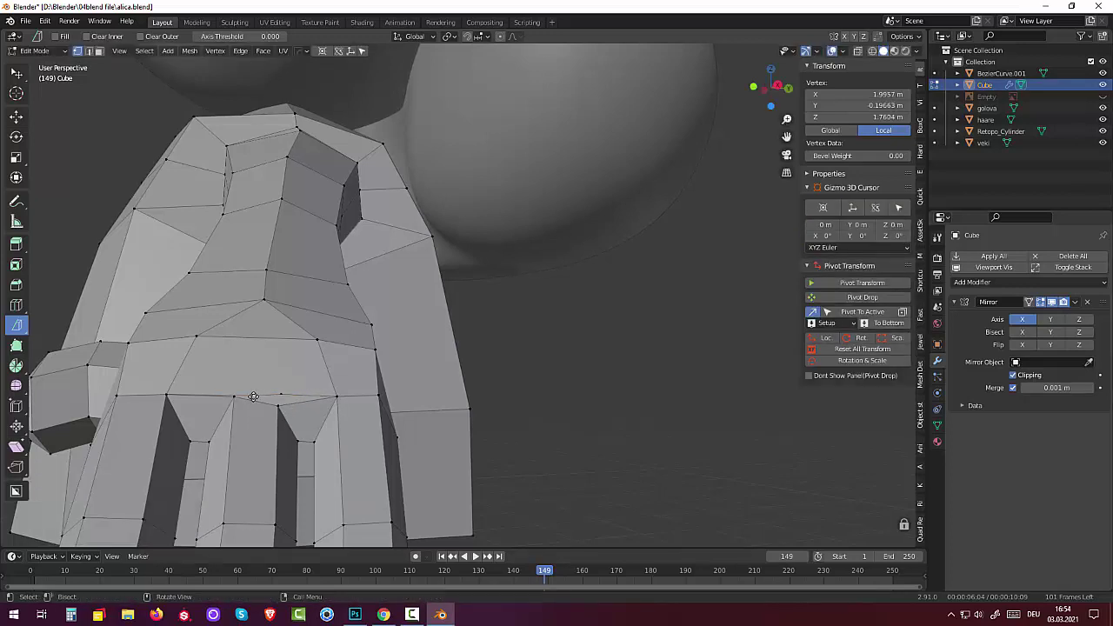
pyautogui.press('g')
pyautogui.click(235, 397)
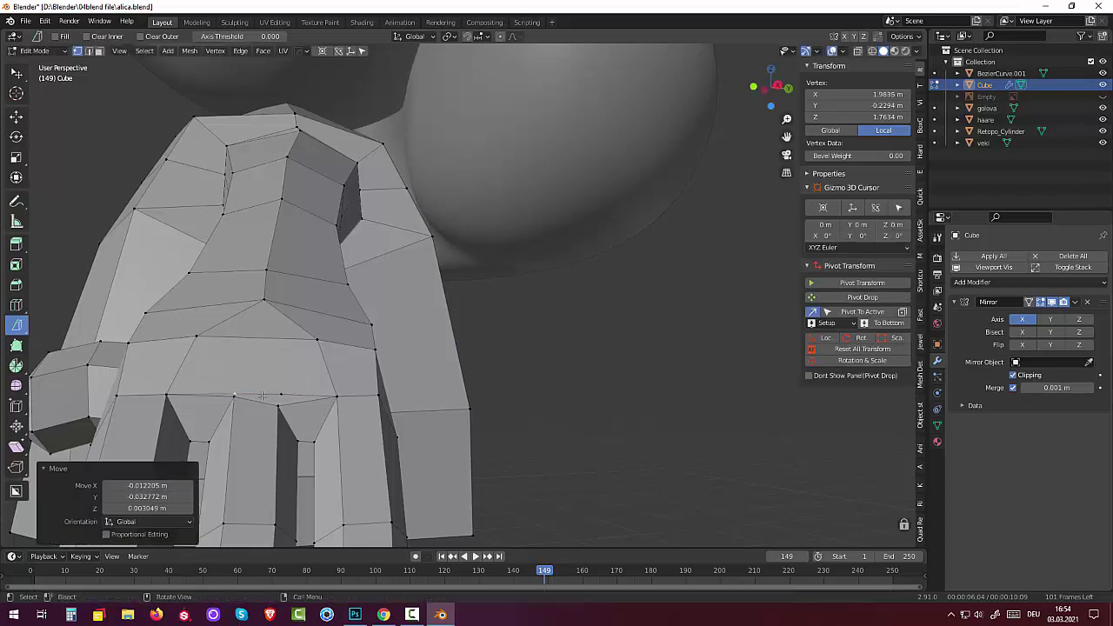
# Merge two stray knuckle vertex pairs using Merge At Last.
pyautogui.keyDown('shift'); pyautogui.click(277, 406); pyautogui.keyUp('shift')
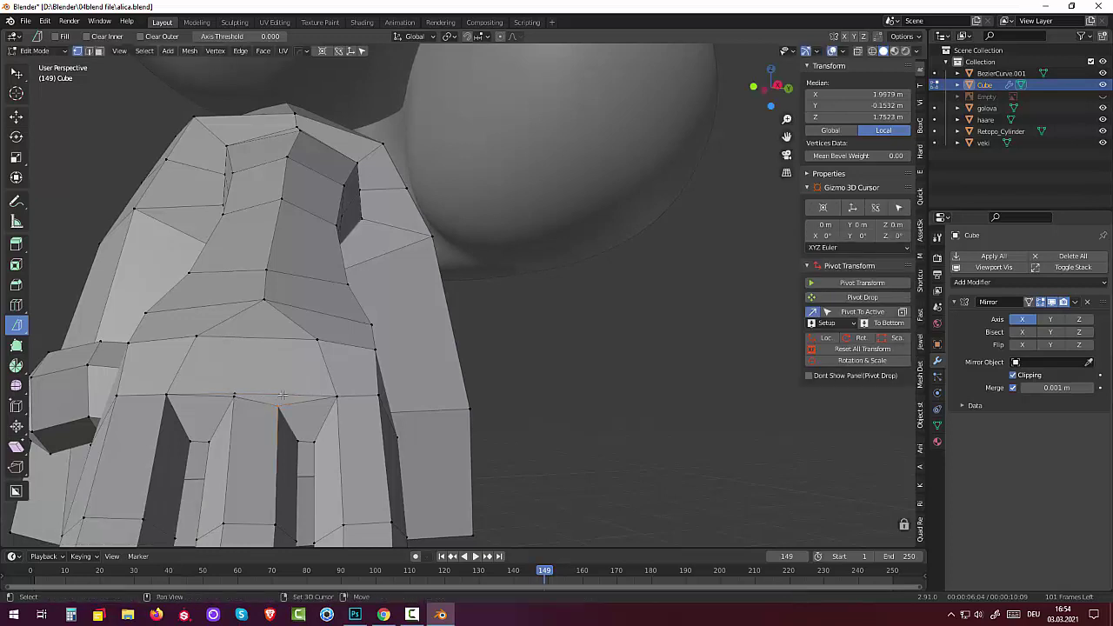
pyautogui.press('m')
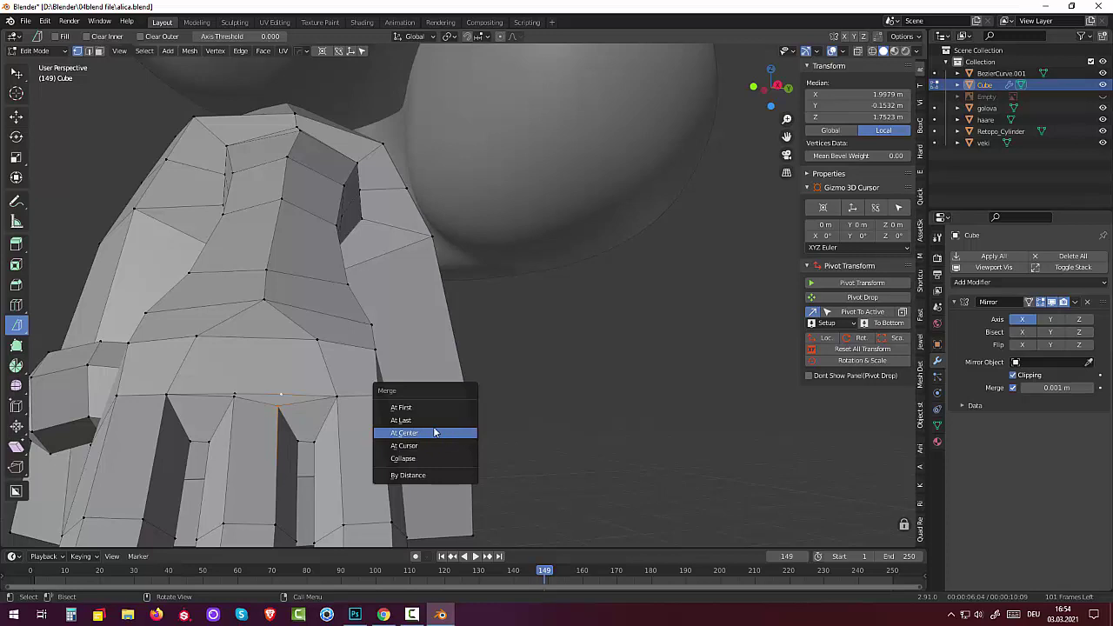
pyautogui.click(425, 421)
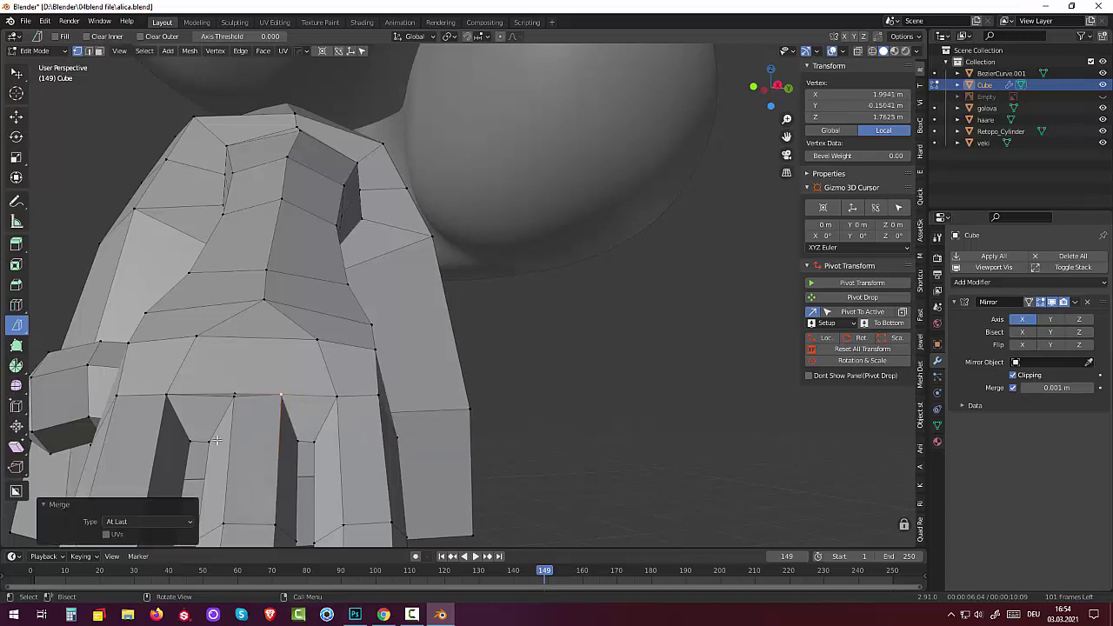
pyautogui.keyDown('shift'); pyautogui.click(233, 398); pyautogui.keyUp('shift')
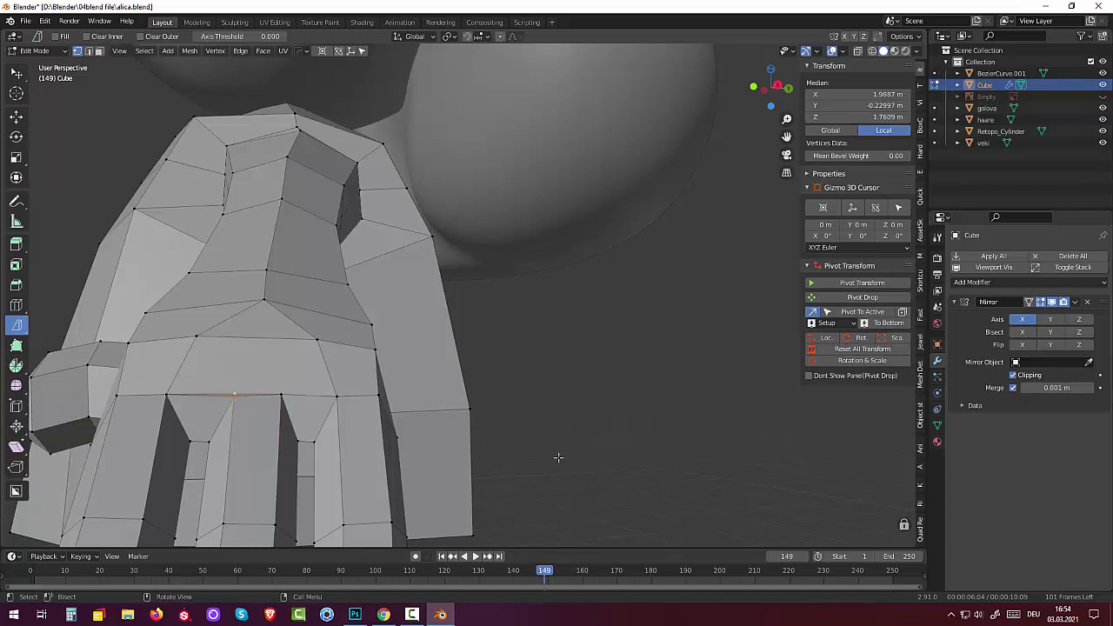
pyautogui.press('m')
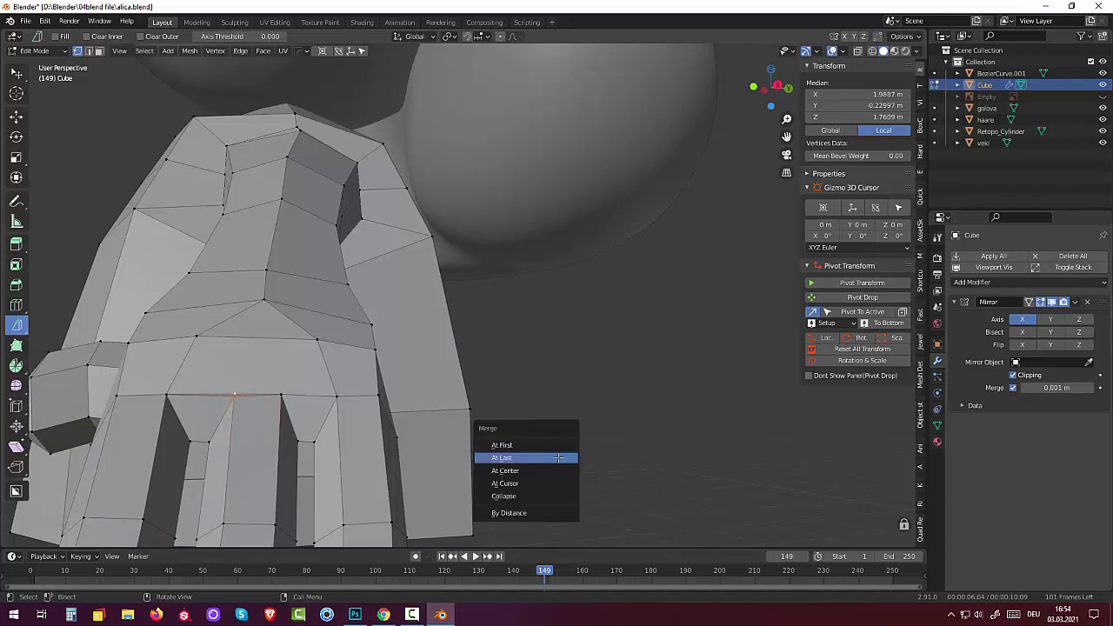
pyautogui.click(558, 456)
# Merge a pair of close vertices under the palm at their center.
pyautogui.hotkey('alt', 'a')
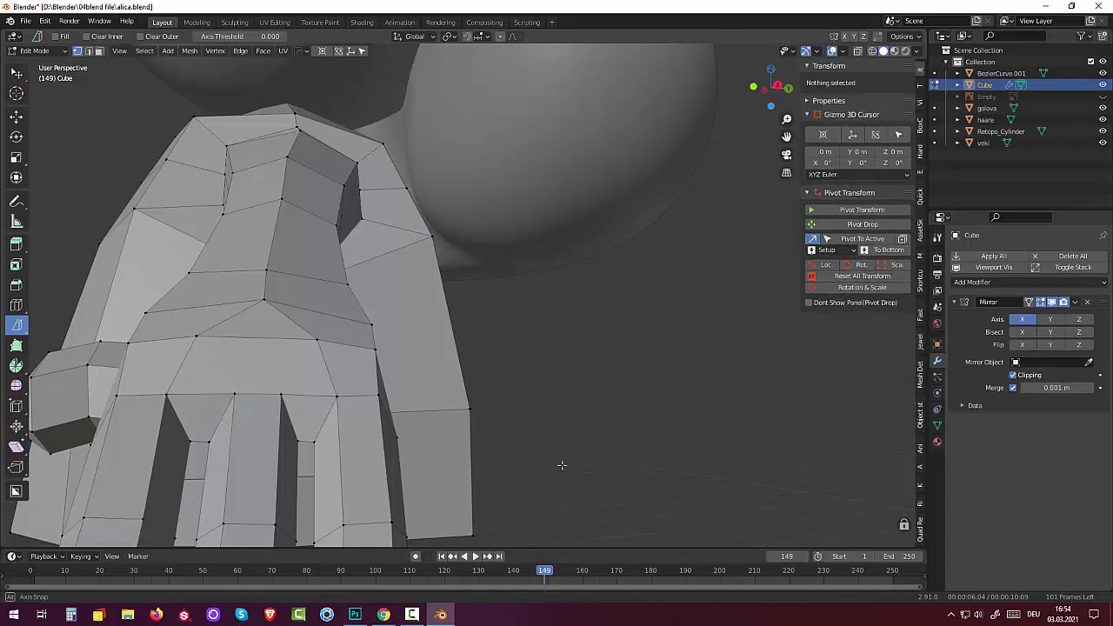
pyautogui.moveTo(559, 537)
pyautogui.mouseDown(button='middle')
pyautogui.moveTo(569, 440)
pyautogui.moveTo(590, 418)
pyautogui.mouseUp(button='middle')
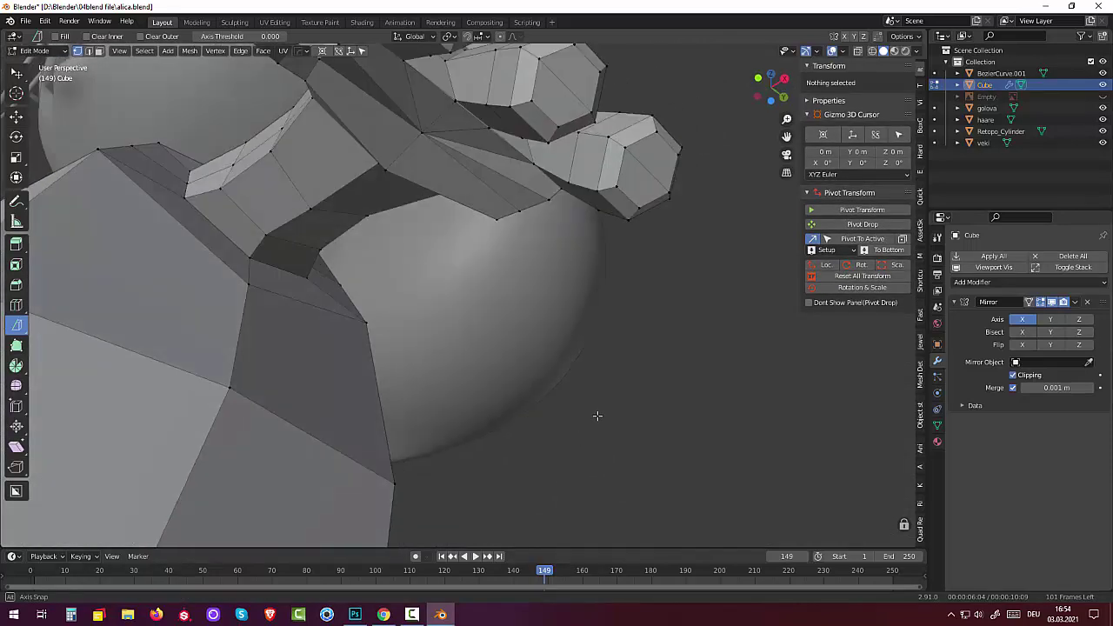
pyautogui.scroll(2, 517, 200)
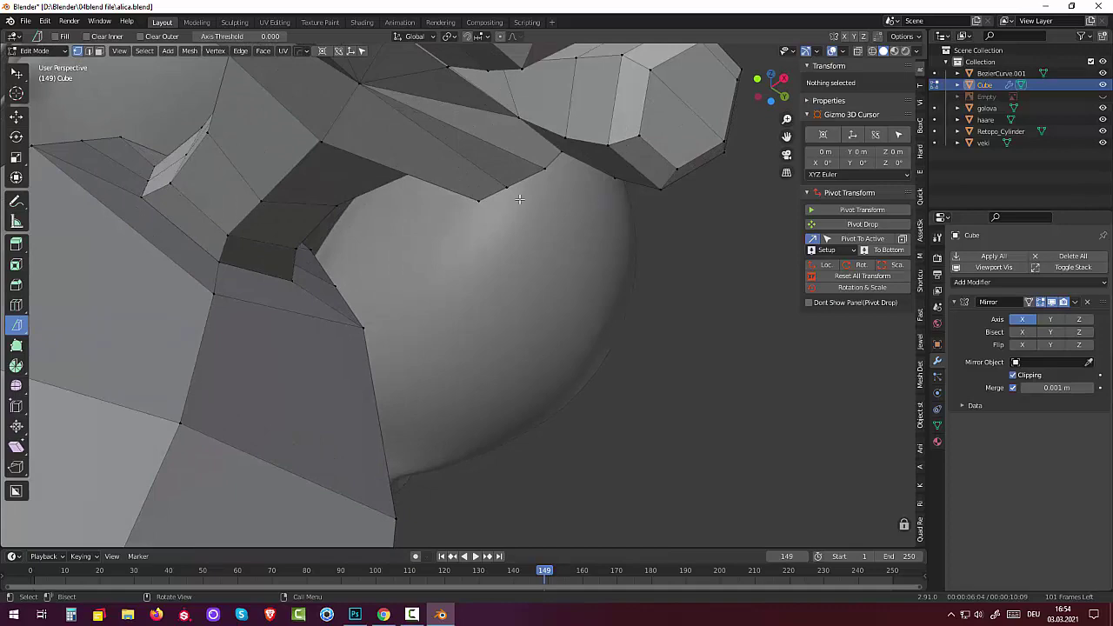
pyautogui.moveTo(519, 199)
pyautogui.mouseDown(button='middle')
pyautogui.moveTo(522, 178)
pyautogui.moveTo(537, 206)
pyautogui.moveTo(496, 368)
pyautogui.moveTo(510, 343)
pyautogui.moveTo(481, 402)
pyautogui.mouseUp(button='middle')
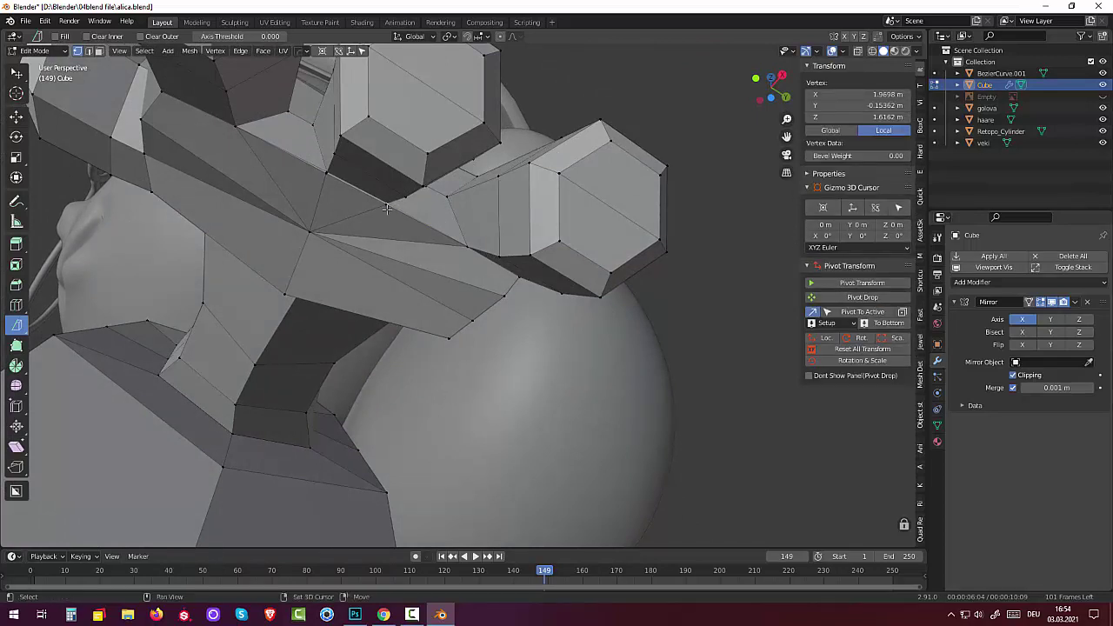
pyautogui.keyDown('shift'); pyautogui.click(387, 209); pyautogui.keyUp('shift')
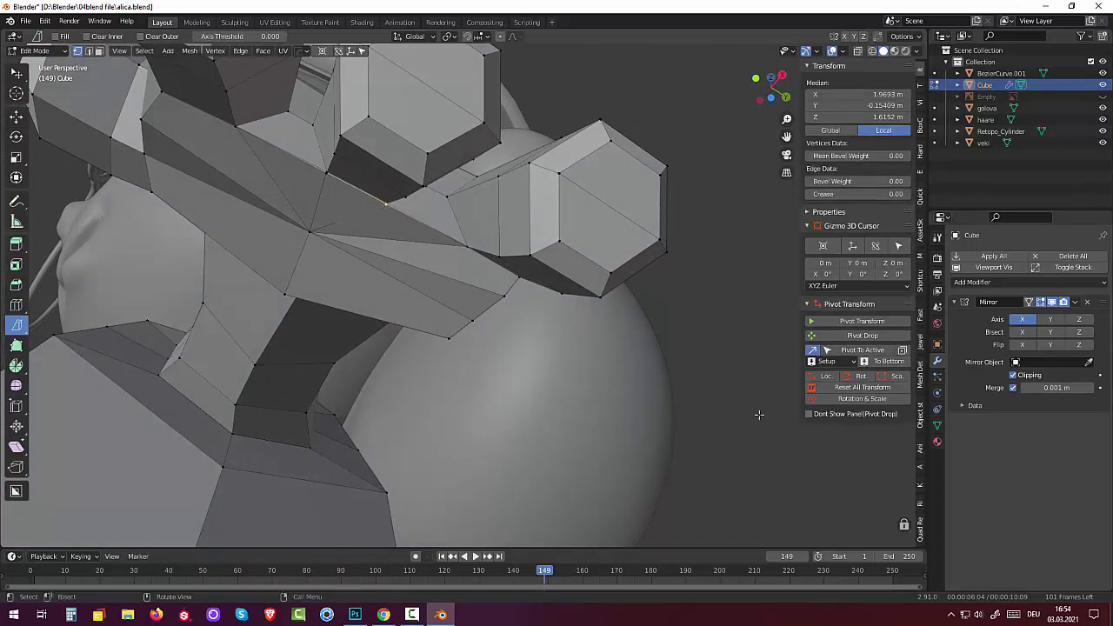
pyautogui.press('m')
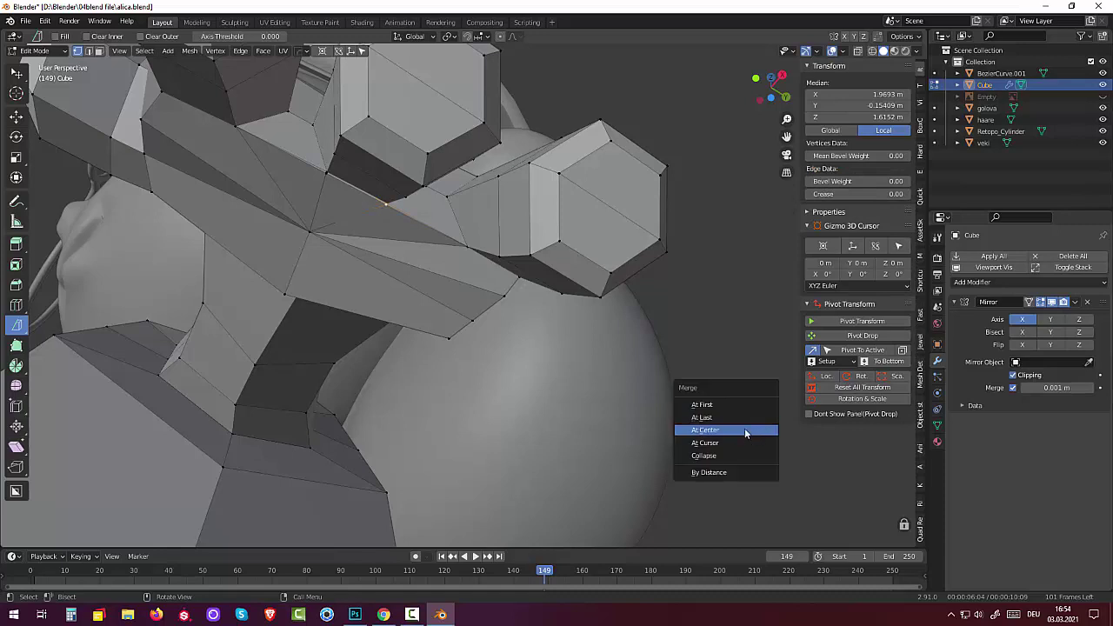
pyautogui.click(744, 428)
# Merge a second finger-to-palm vertex pair at center, then clear the selection.
pyautogui.click(326, 172)
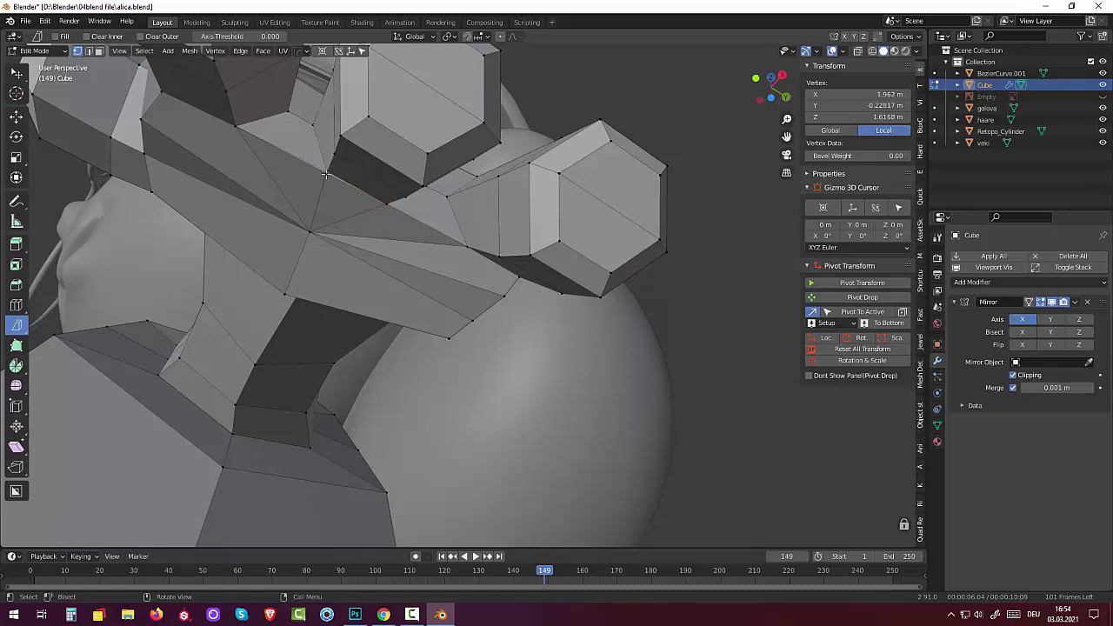
pyautogui.keyDown('shift'); pyautogui.click(385, 205); pyautogui.keyUp('shift')
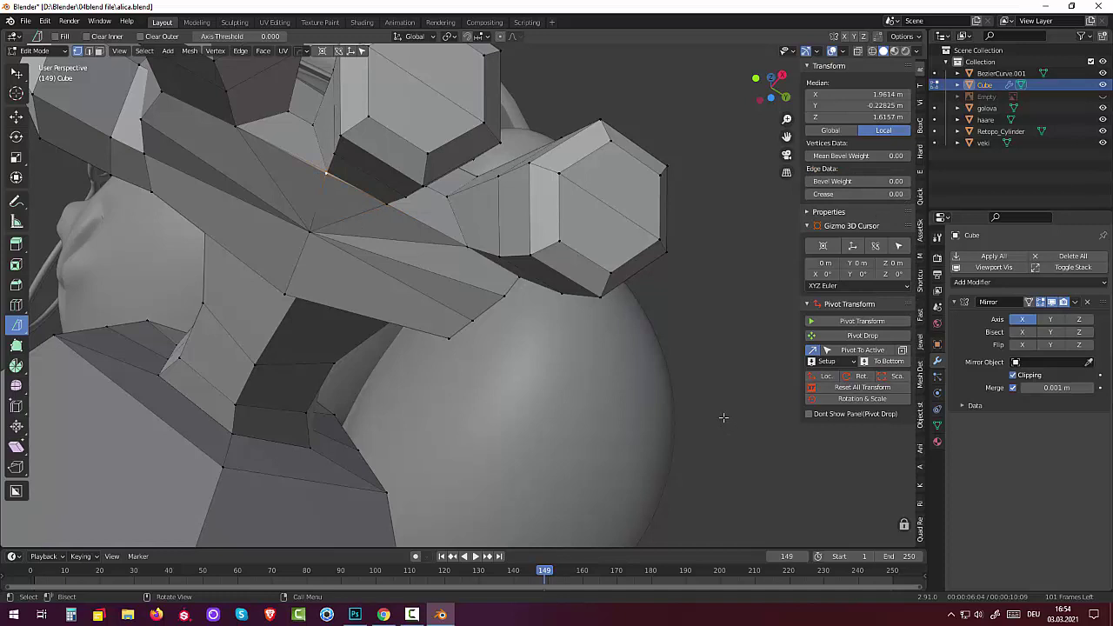
pyautogui.press('m')
pyautogui.click(803, 462)
pyautogui.hotkey('alt', 'a')
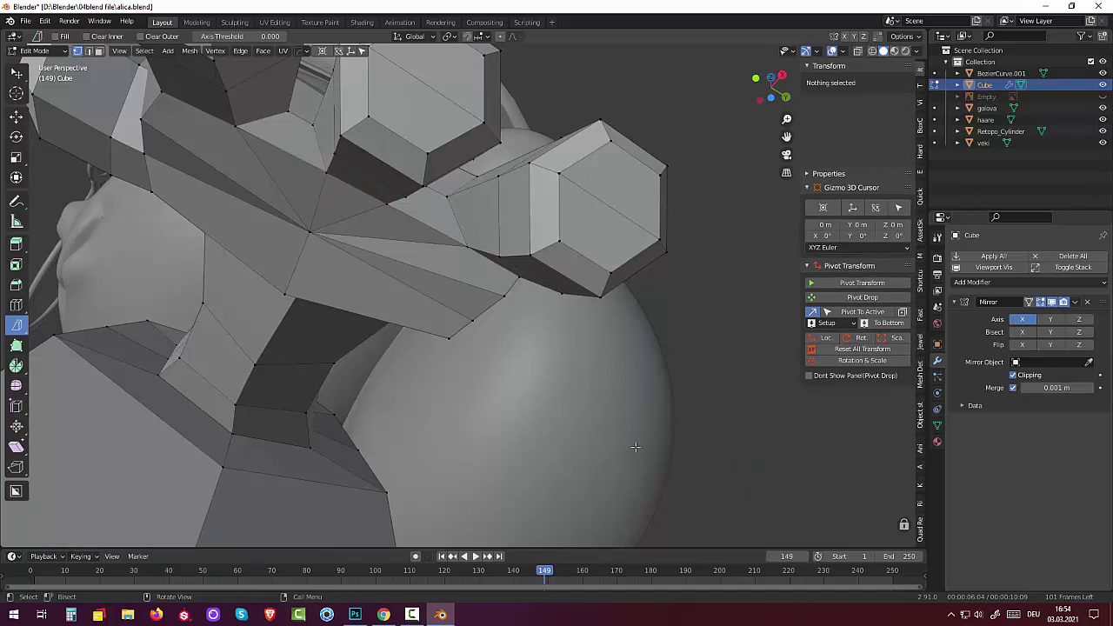
pyautogui.moveTo(635, 447)
pyautogui.mouseDown(button='middle')
pyautogui.moveTo(686, 448)
pyautogui.moveTo(701, 500)
pyautogui.moveTo(684, 527)
pyautogui.moveTo(638, 541)
pyautogui.moveTo(680, 516)
pyautogui.moveTo(621, 535)
pyautogui.moveTo(580, 494)
pyautogui.moveTo(588, 460)
pyautogui.moveTo(634, 472)
pyautogui.moveTo(658, 496)
pyautogui.moveTo(635, 542)
pyautogui.moveTo(596, 524)
pyautogui.mouseUp(button='middle')
pyautogui.scroll(-3, 701, 499)
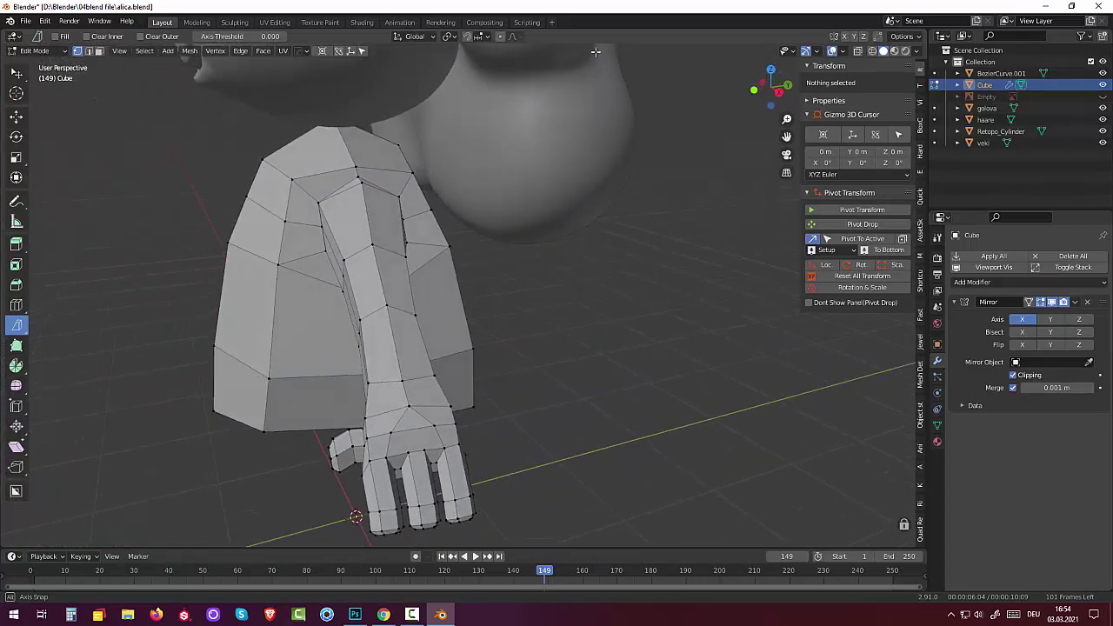
# In edge select mode, scale the band of finger edges to 0.885.
pyautogui.click(441, 455)
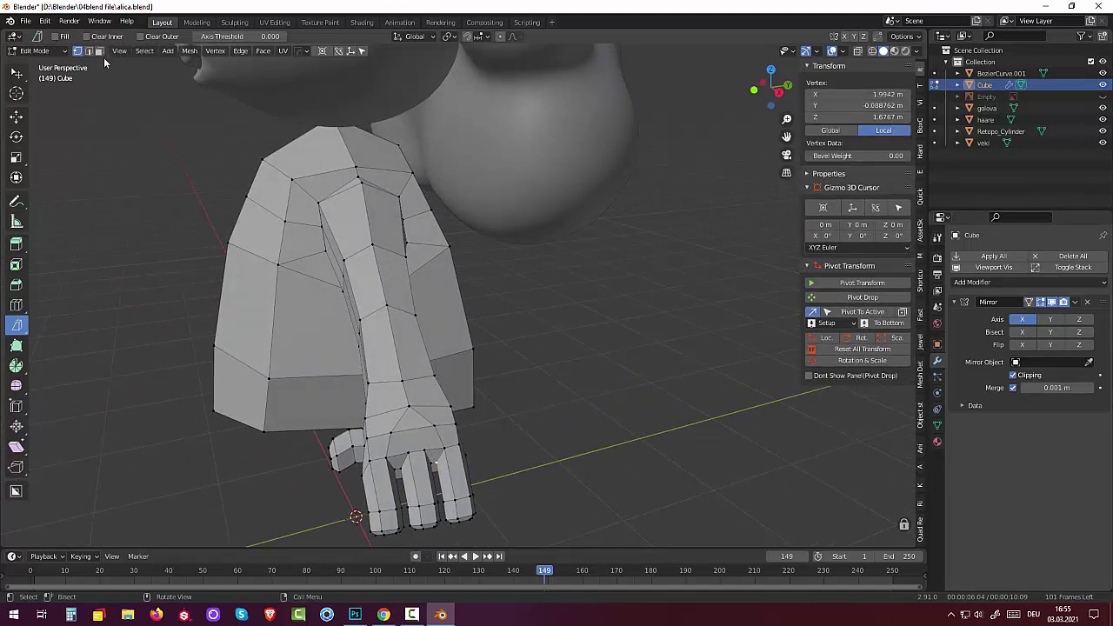
pyautogui.click(89, 50)
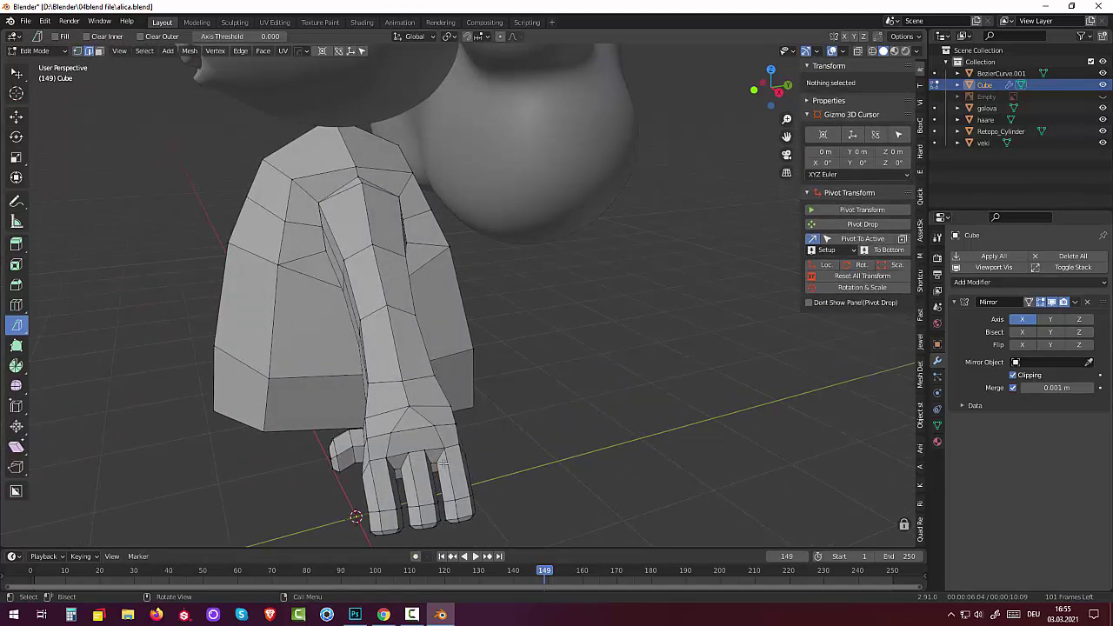
pyautogui.click(416, 467)
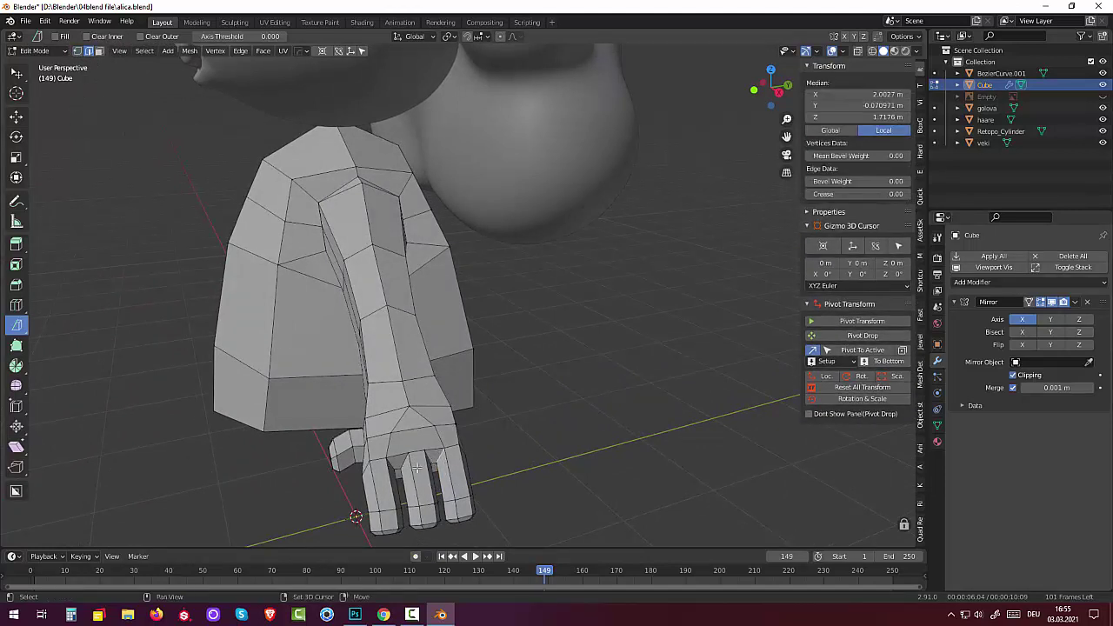
pyautogui.keyDown('alt'); pyautogui.click(416, 466); pyautogui.keyUp('alt')
pyautogui.press('s')
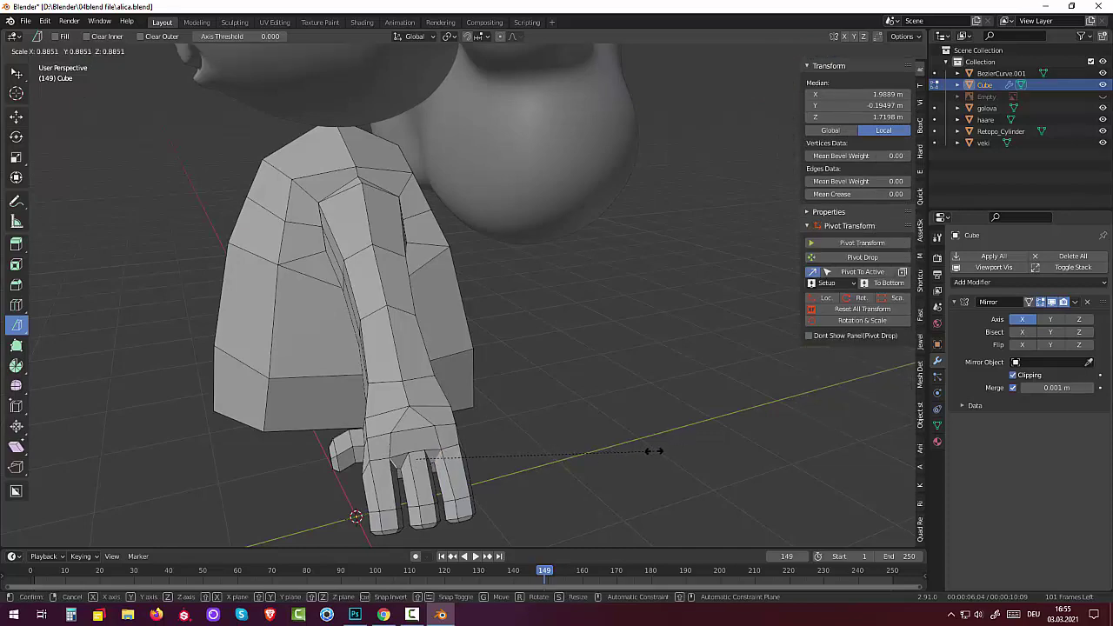
pyautogui.click(653, 450)
pyautogui.moveTo(650, 452)
pyautogui.mouseDown(button='middle')
pyautogui.moveTo(618, 310)
pyautogui.moveTo(634, 298)
pyautogui.moveTo(639, 325)
pyautogui.moveTo(515, 340)
pyautogui.mouseUp(button='middle')
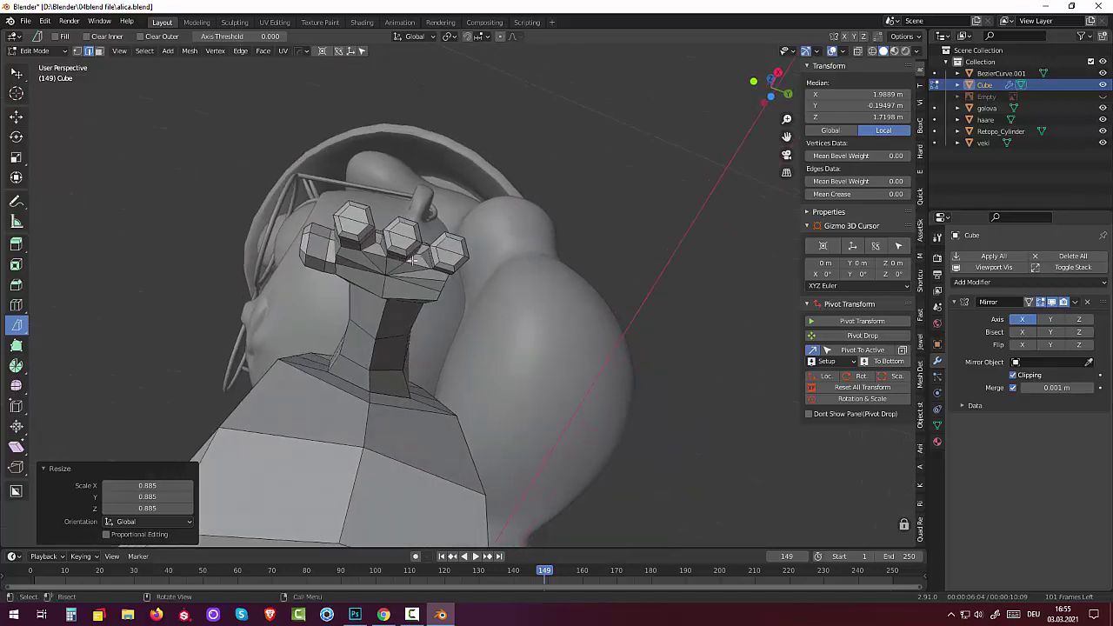
# Scale the finger-base edges on the hand's underside down to 0.921.
pyautogui.click(427, 264)
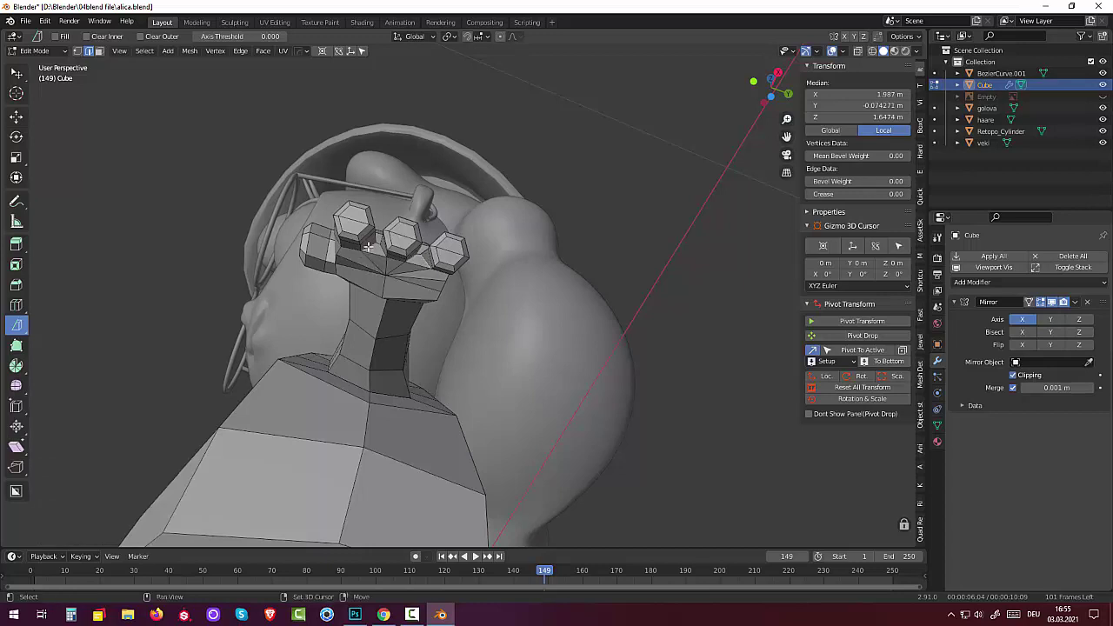
pyautogui.keyDown('shift'); pyautogui.click(385, 275); pyautogui.keyUp('shift')
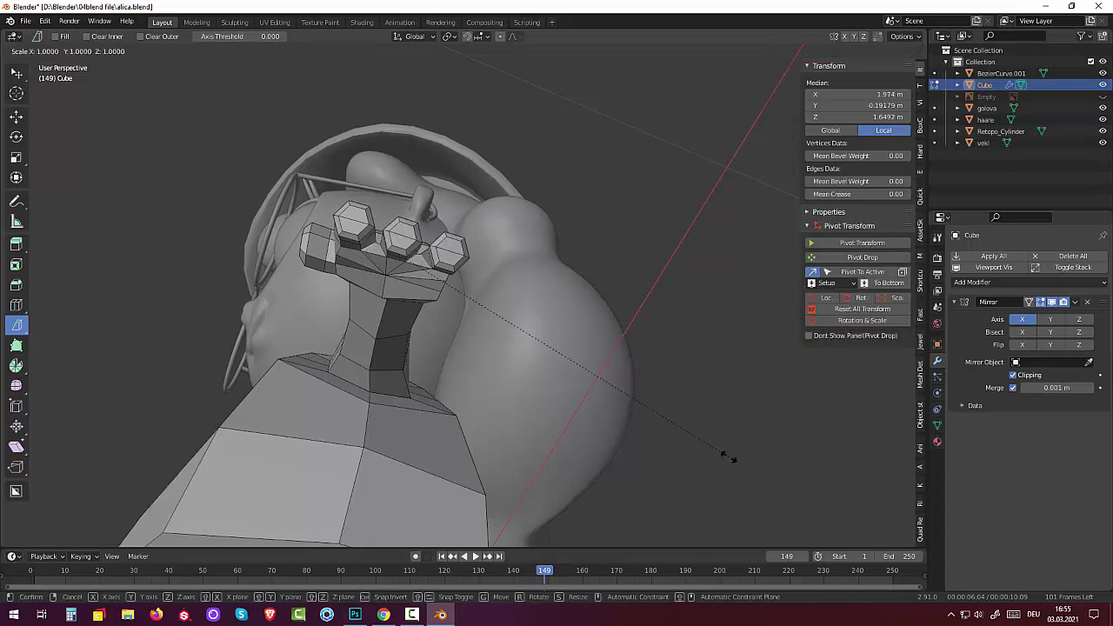
pyautogui.press('s')
pyautogui.click(693, 450)
pyautogui.moveTo(641, 405)
pyautogui.mouseDown(button='middle')
pyautogui.moveTo(628, 497)
pyautogui.moveTo(620, 484)
pyautogui.moveTo(651, 470)
pyautogui.moveTo(753, 447)
pyautogui.moveTo(693, 480)
pyautogui.moveTo(663, 482)
pyautogui.moveTo(664, 462)
pyautogui.moveTo(675, 459)
pyautogui.moveTo(653, 477)
pyautogui.mouseUp(button='middle')
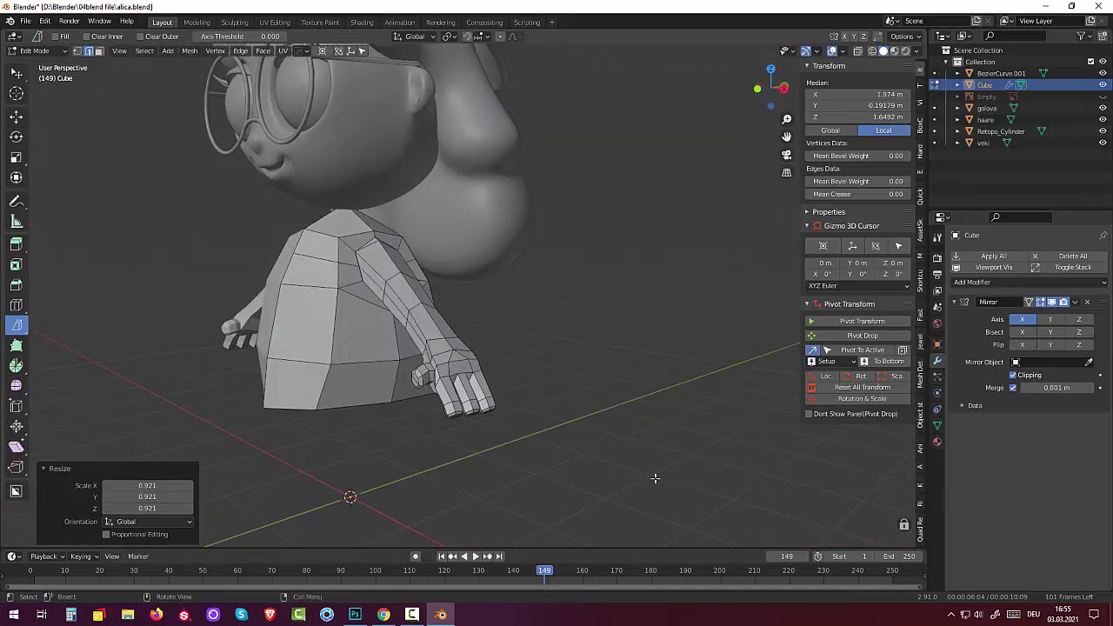
pyautogui.click(412, 615)
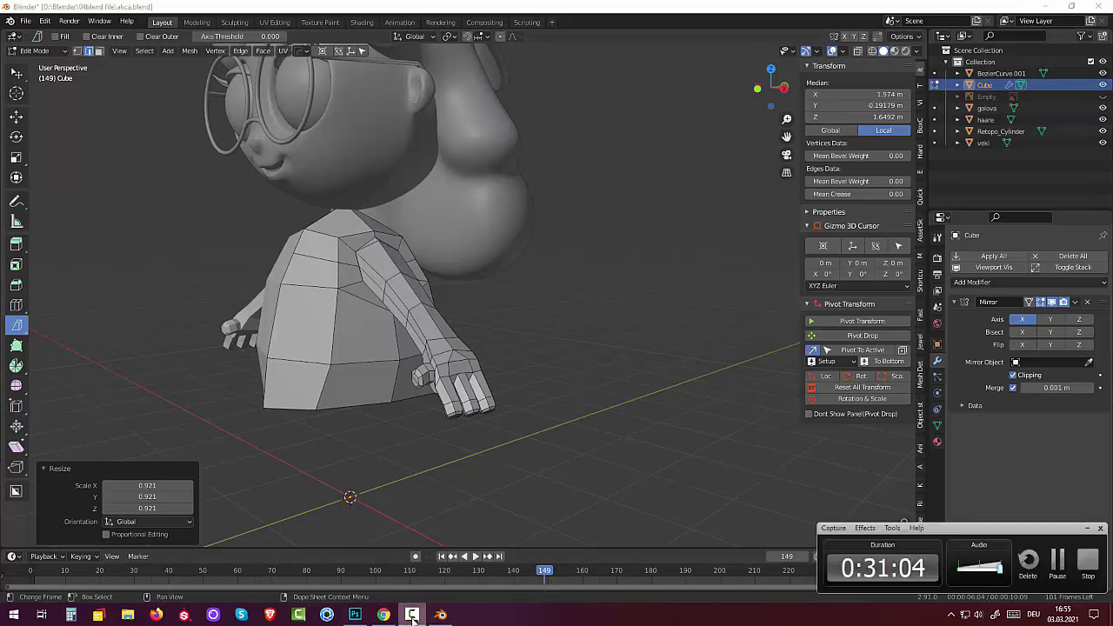